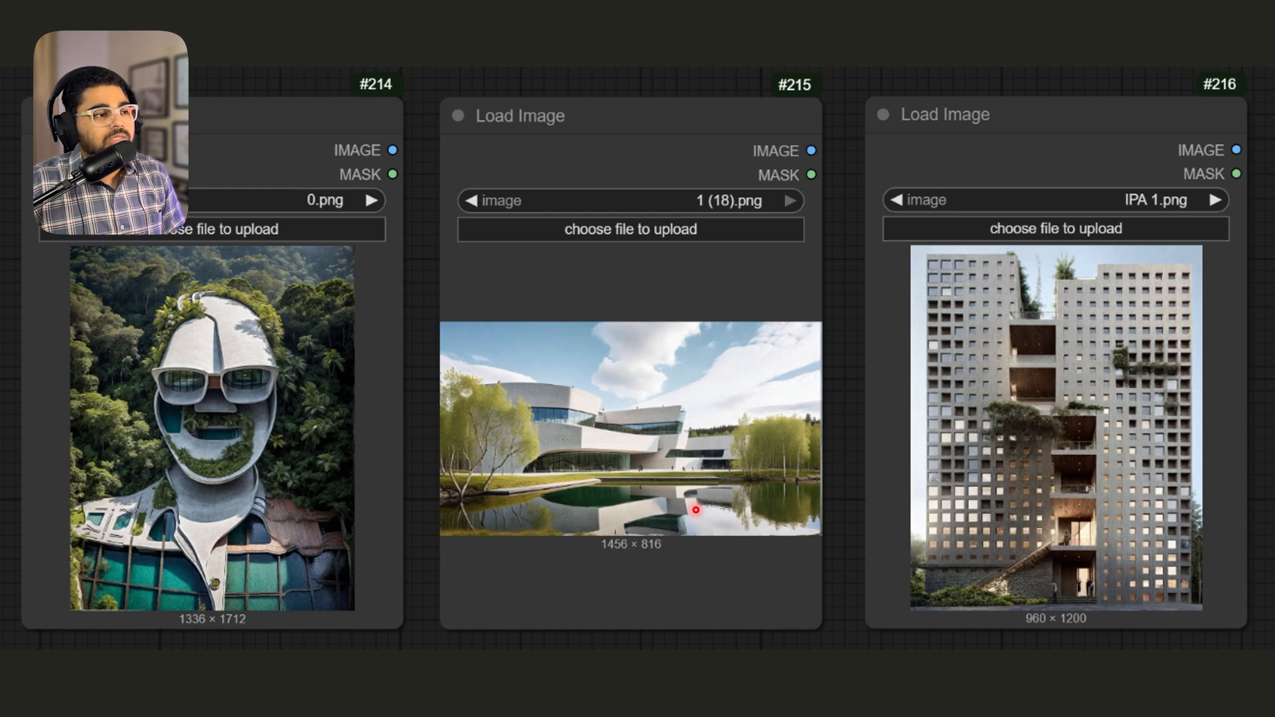
{"action": "left_click", "coordinate": [208, 635]}
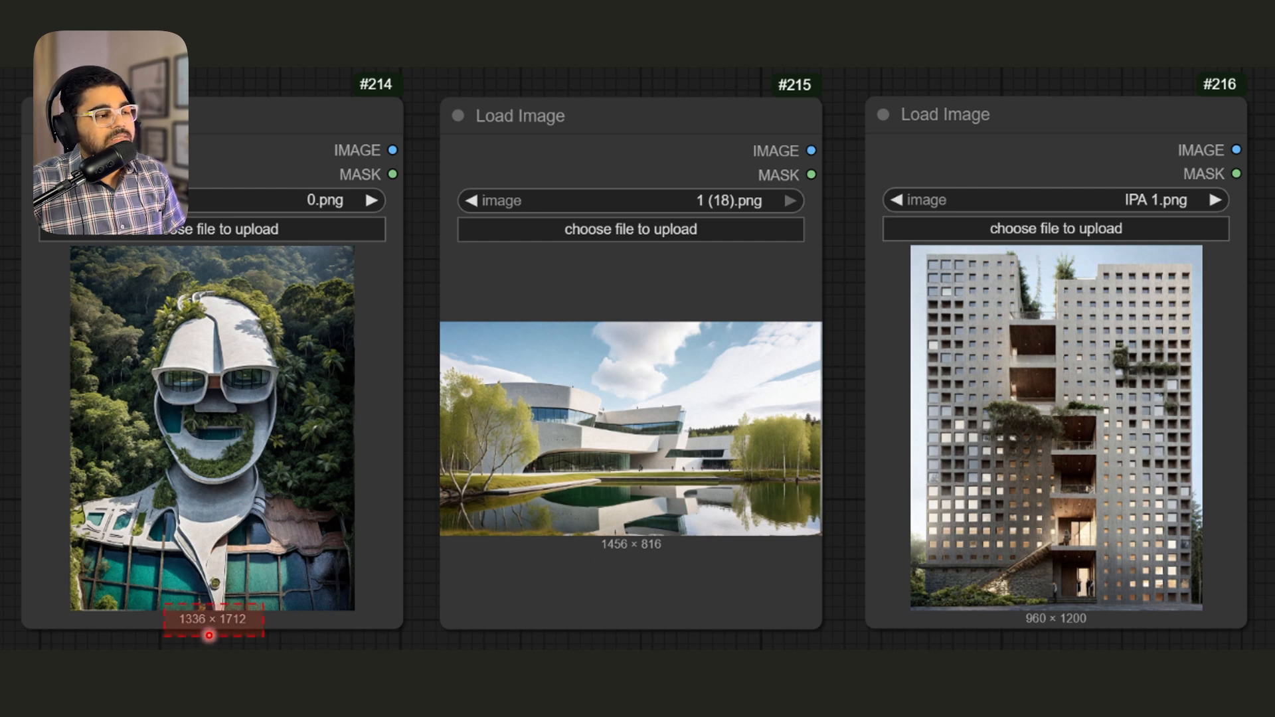
{"action": "left_click", "coordinate": [657, 561]}
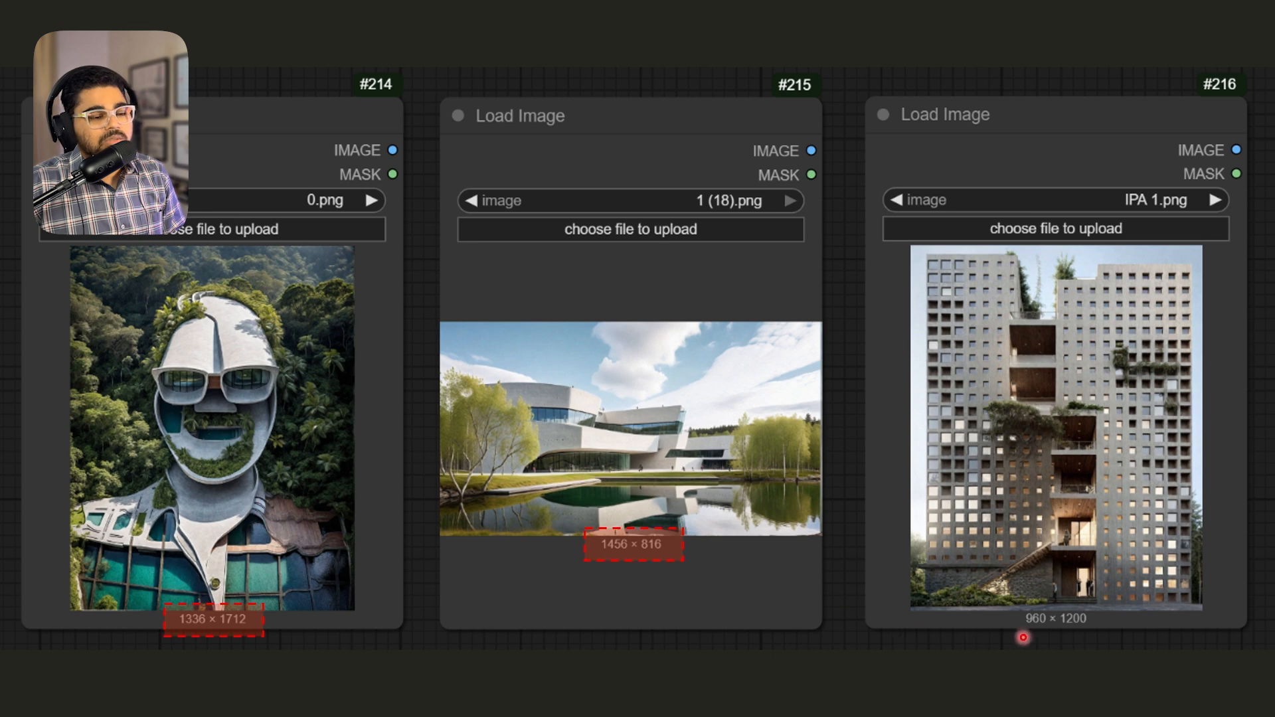
{"action": "left_click", "coordinate": [1087, 638]}
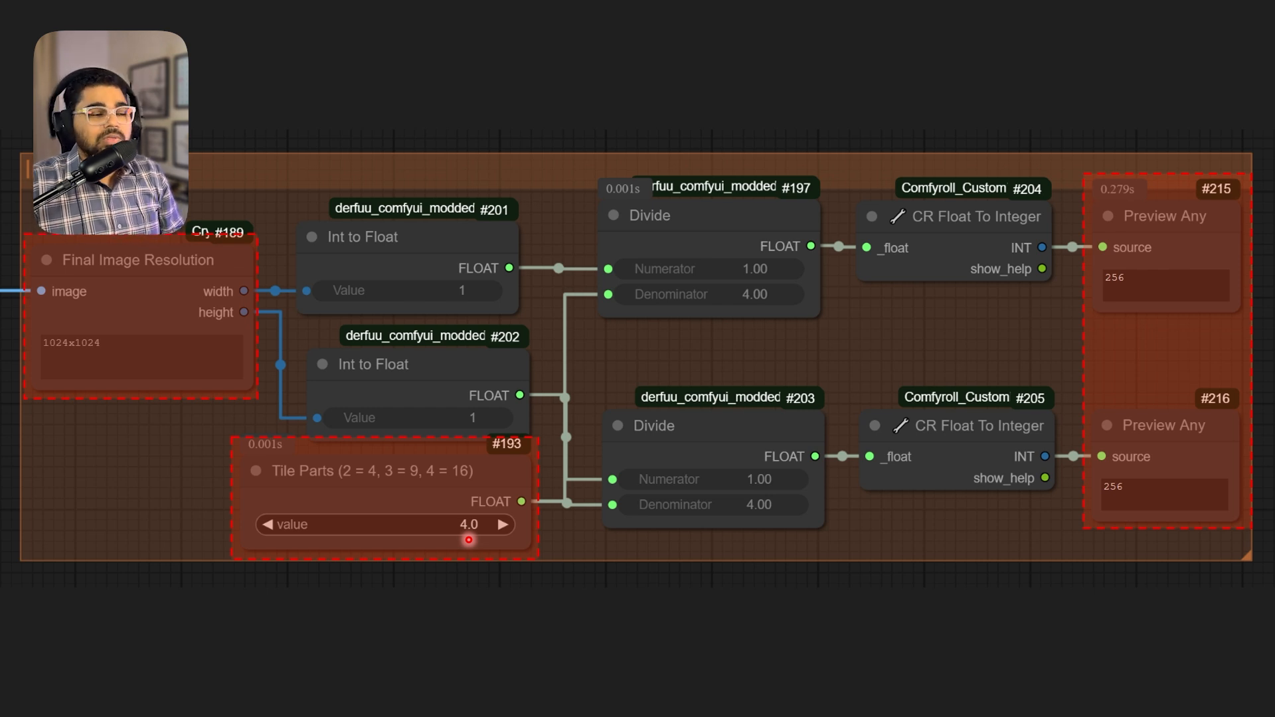
{"action": "key", "text": "Right"}
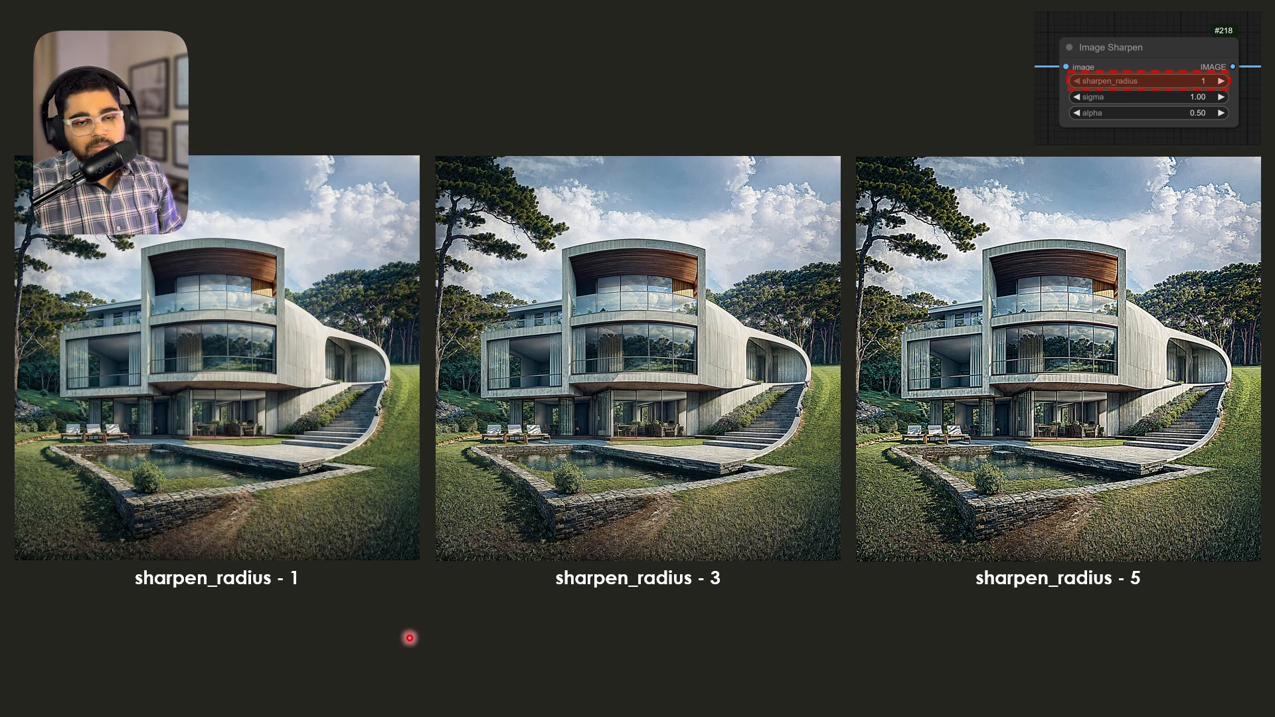
{"action": "key", "text": "Right"}
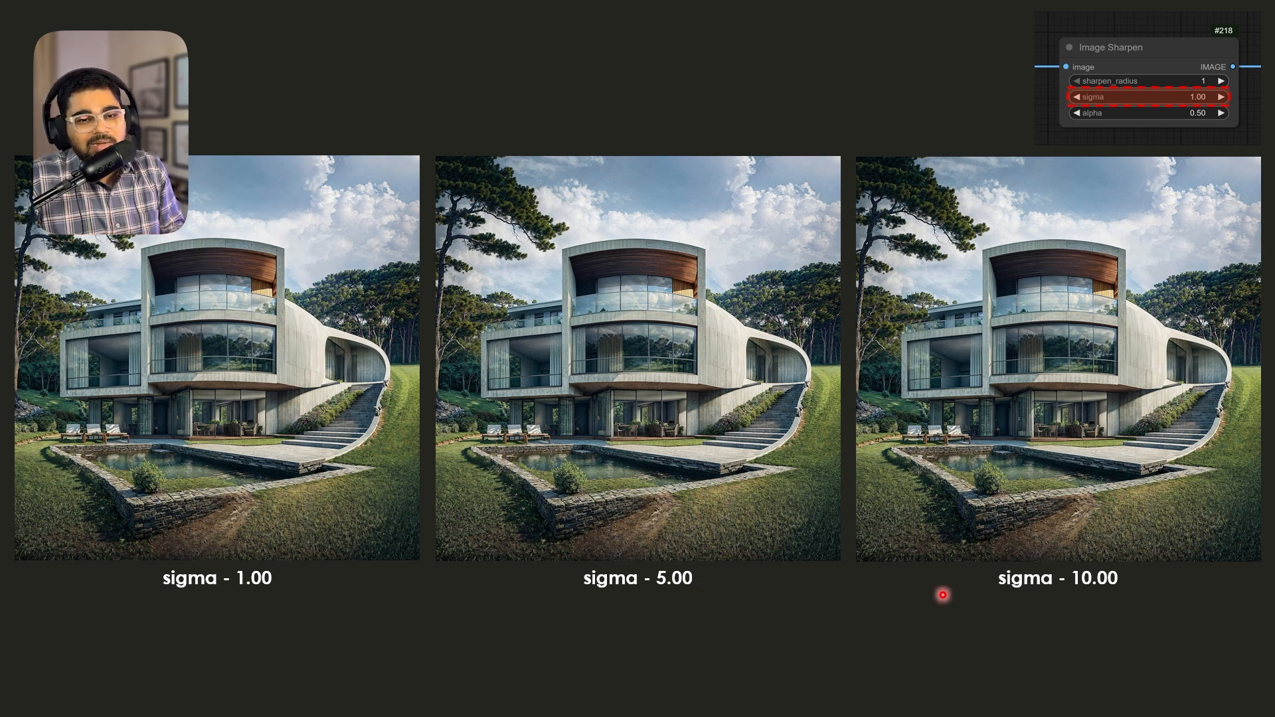
{"action": "key", "text": "Right"}
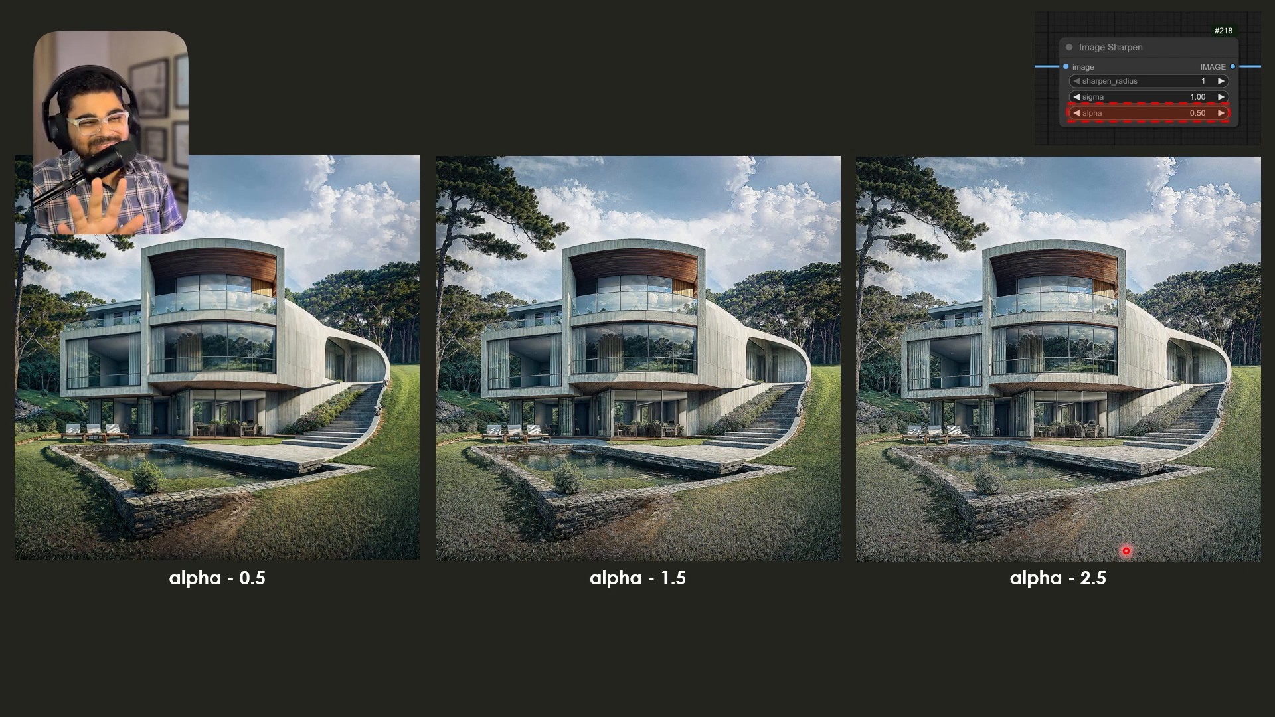
{"action": "key", "text": "Right"}
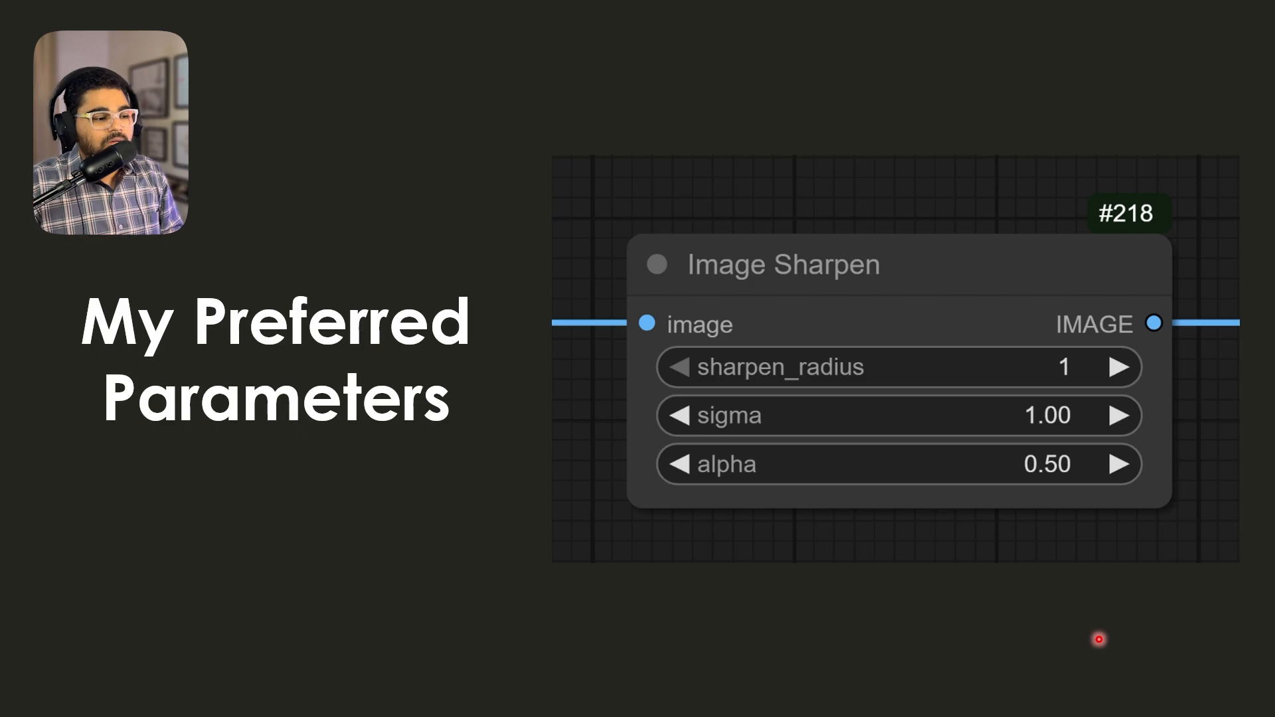
{"action": "key", "text": "Right"}
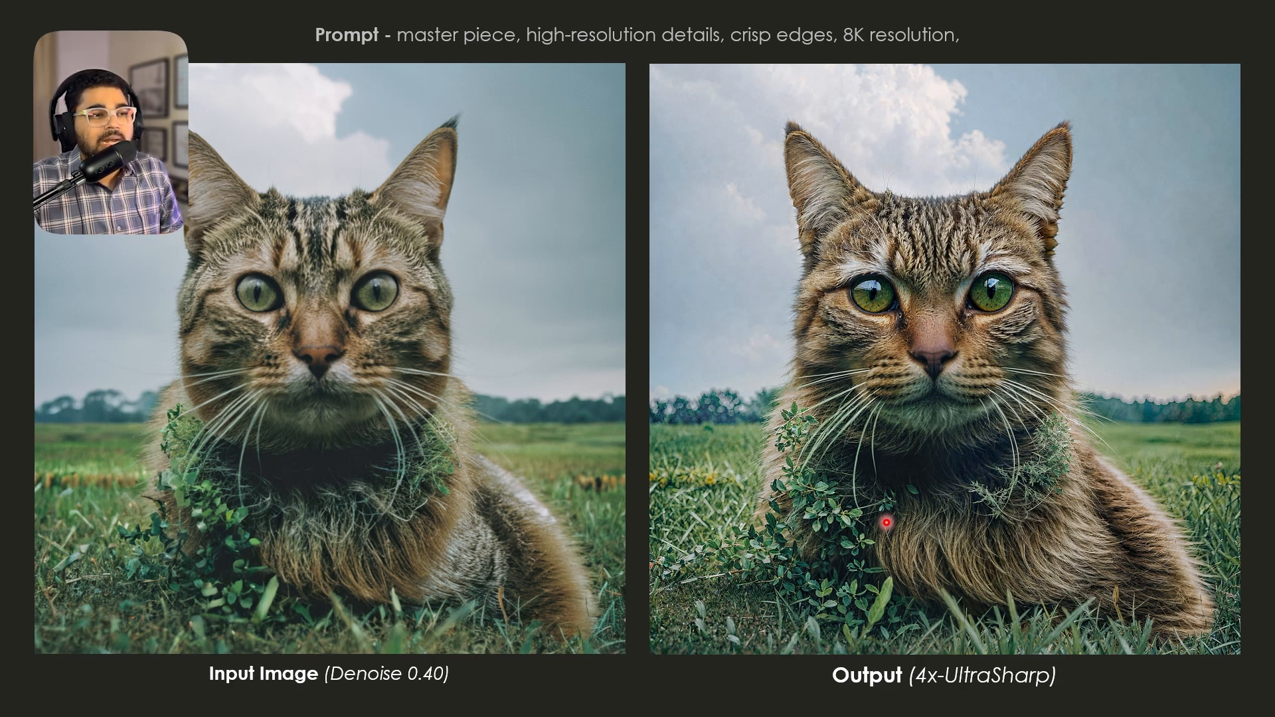
{"action": "key", "text": "Right"}
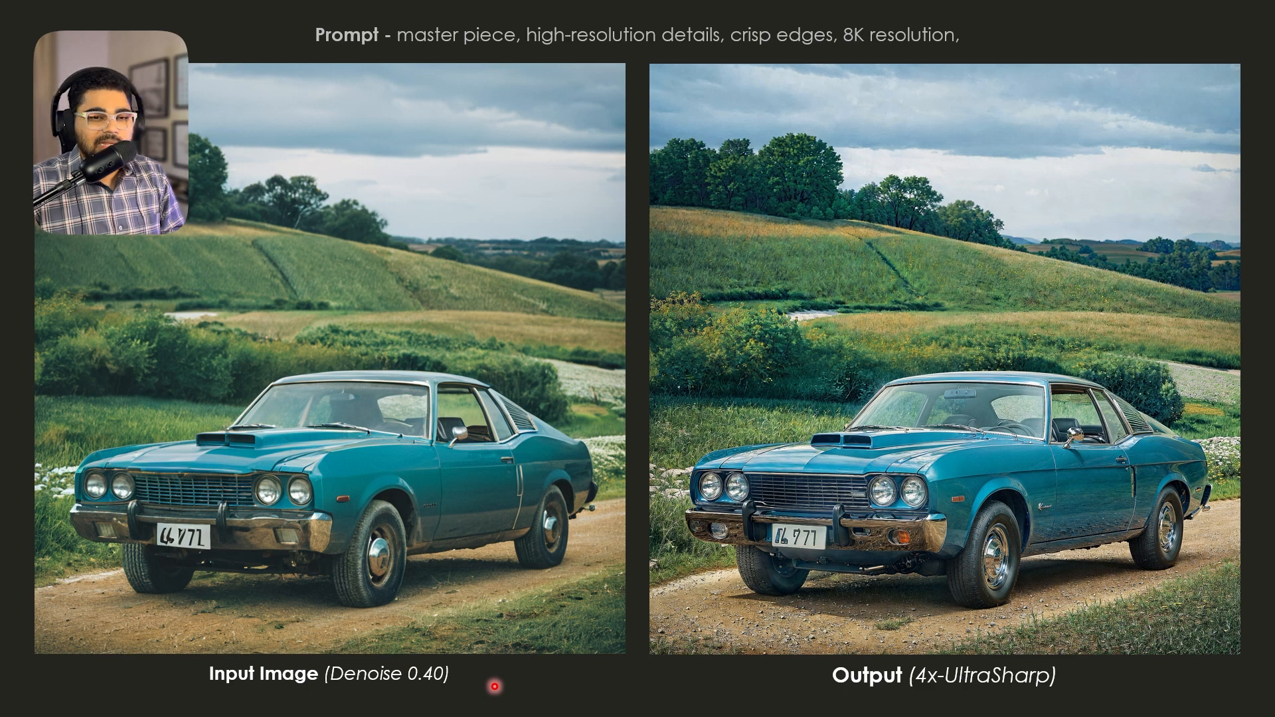
{"action": "left_click", "coordinate": [494, 687]}
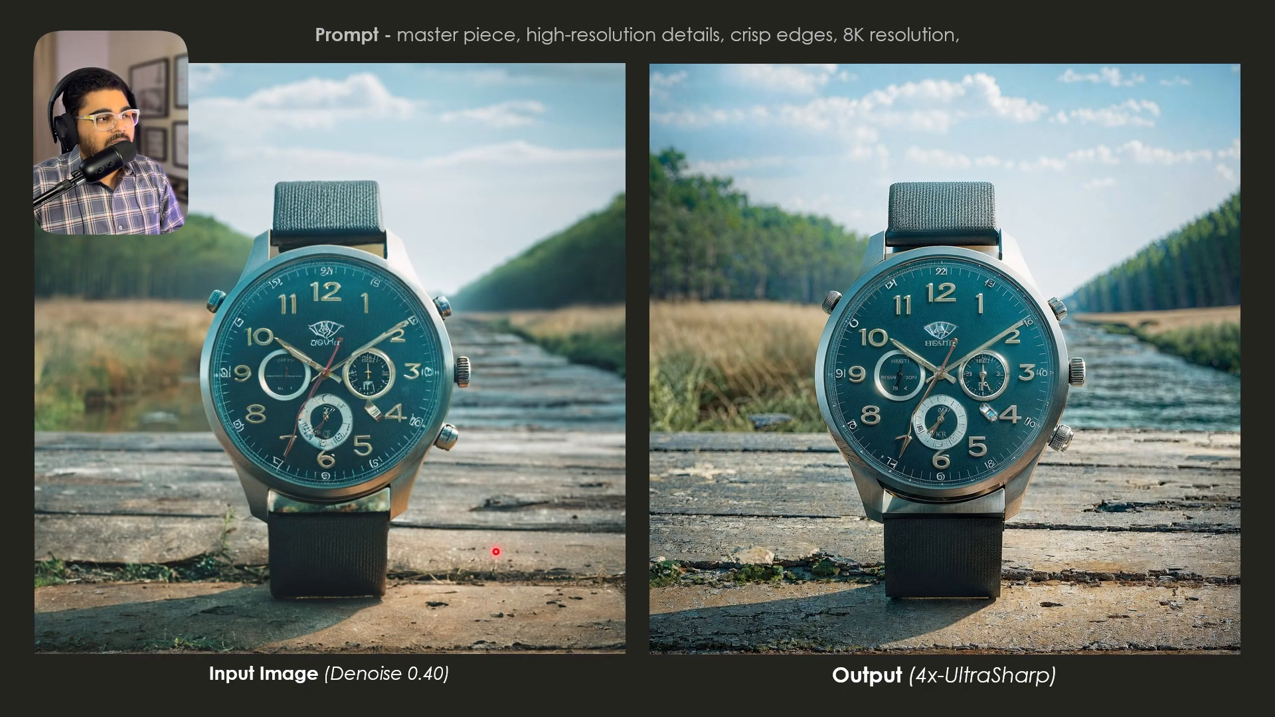
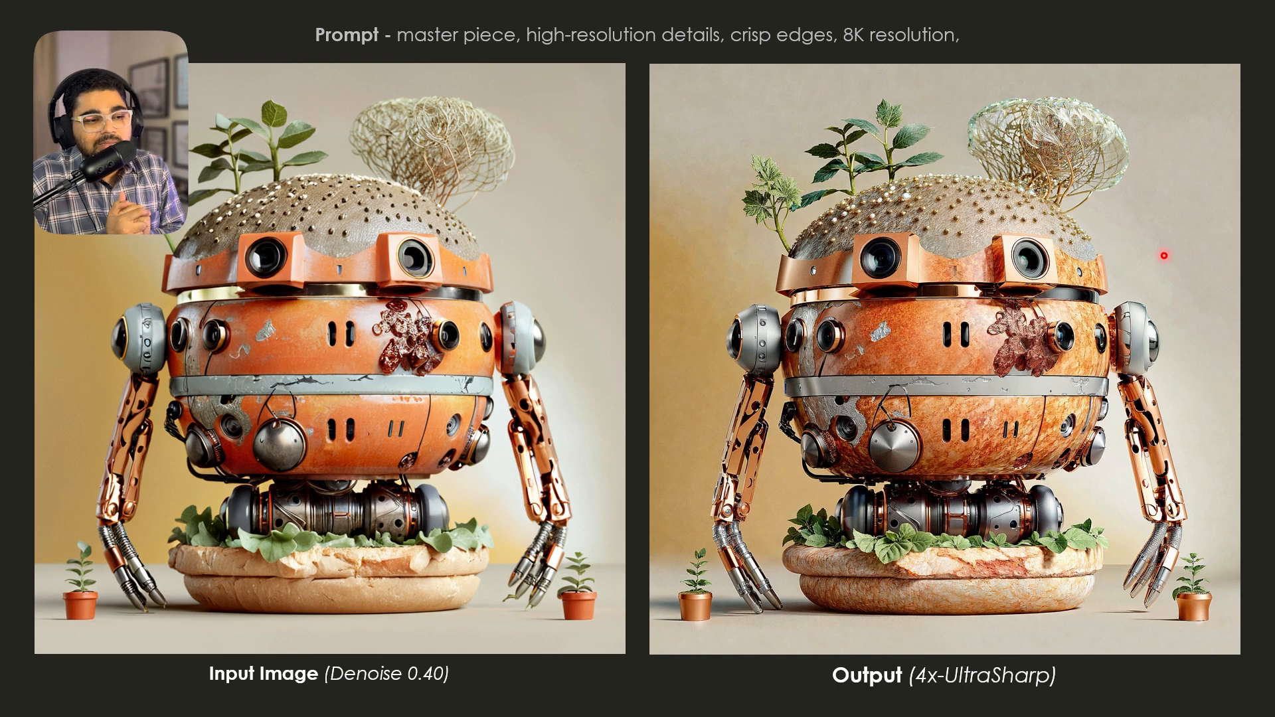
{"action": "key", "text": "Right"}
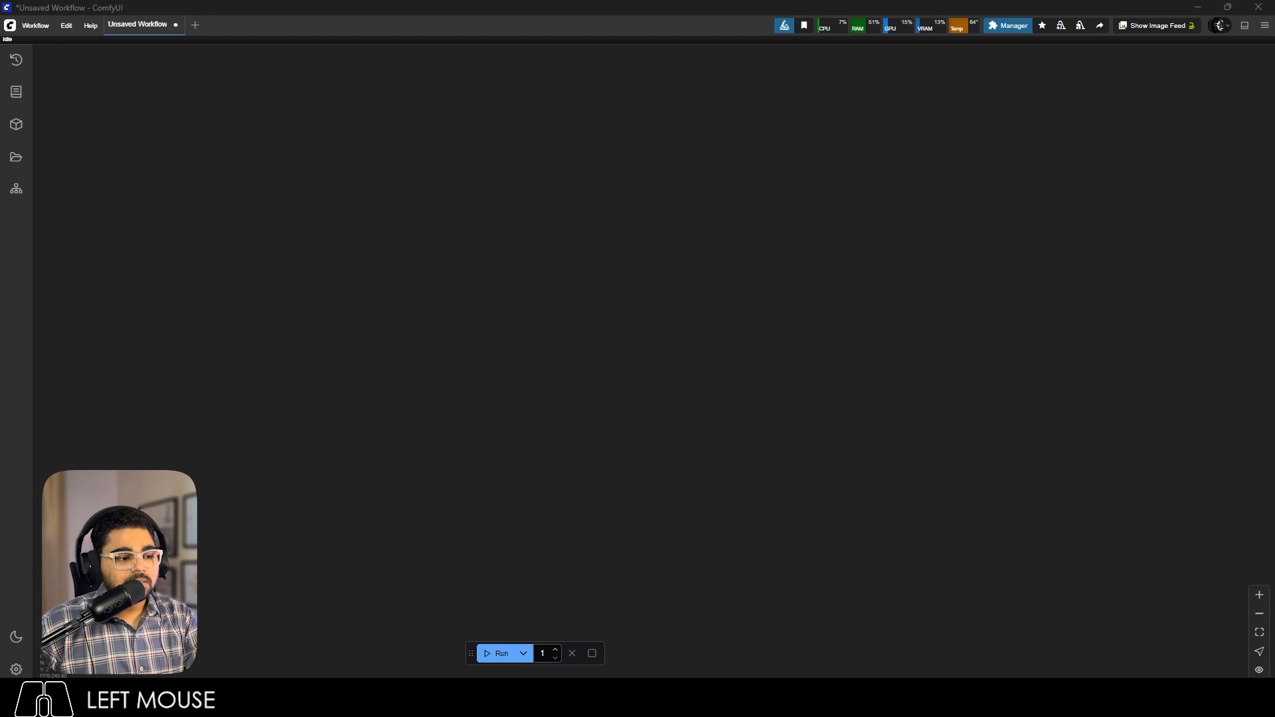
Add a Load Image node to the empty workflow canvas.
{"action": "left_click", "coordinate": [943, 609]}
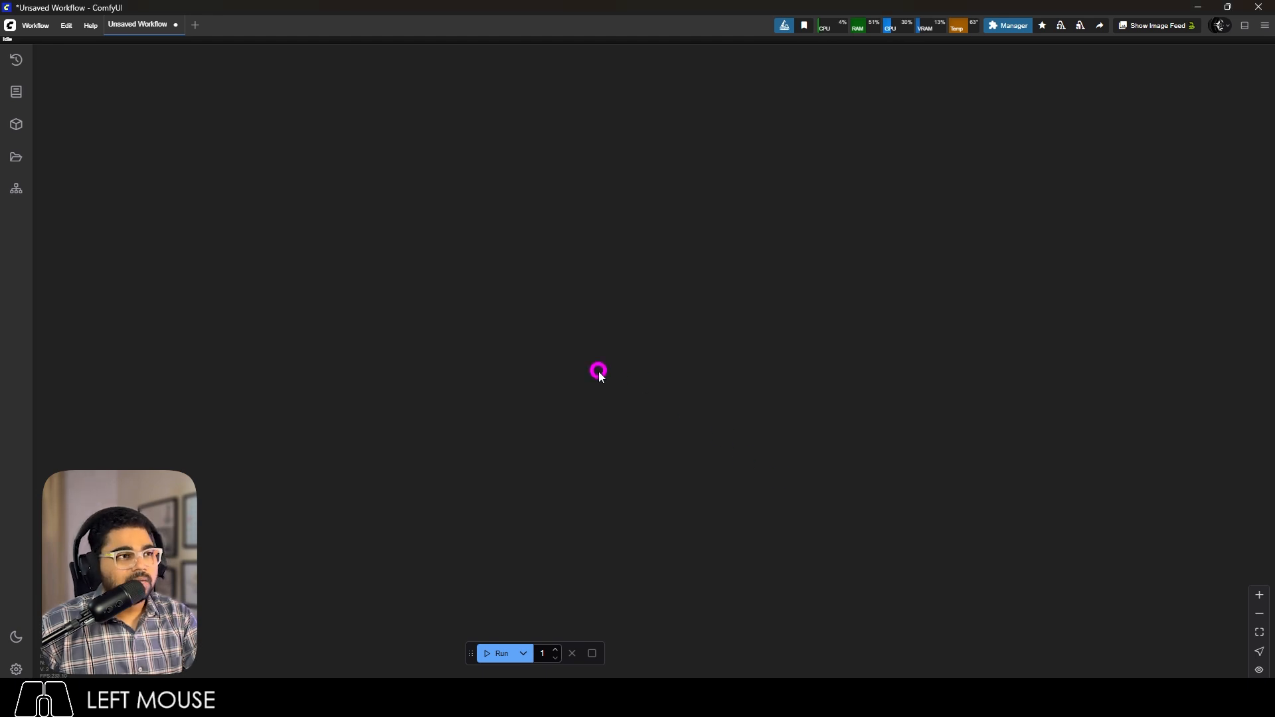
{"action": "scroll", "coordinate": [561, 327], "scroll_direction": "up", "scroll_amount": 3}
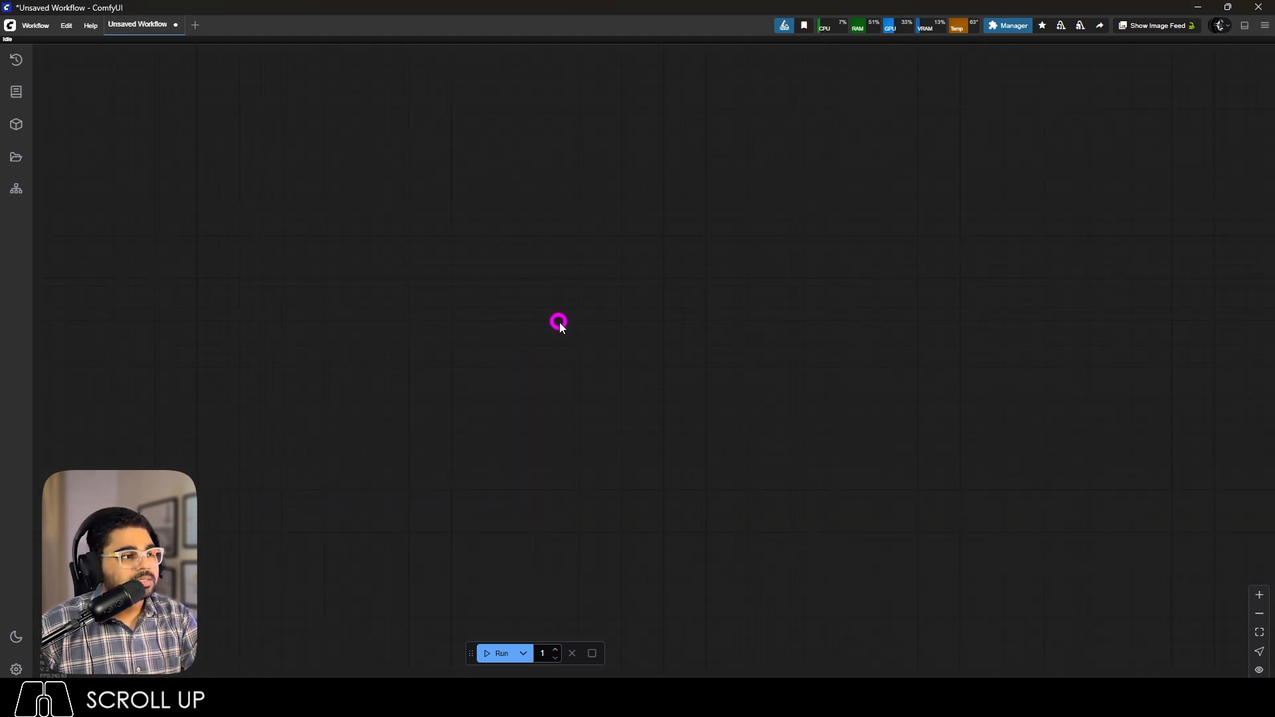
{"action": "double_click", "coordinate": [561, 327]}
{"action": "type", "text": "load"}
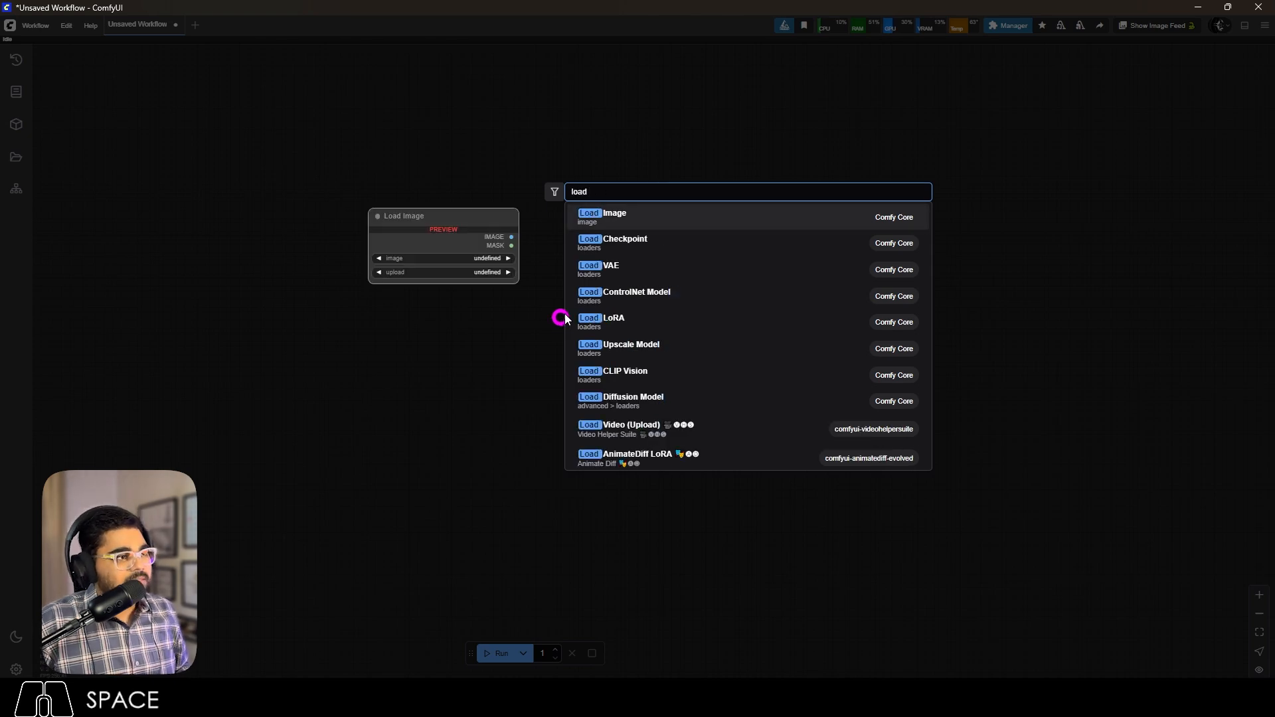
{"action": "left_click", "coordinate": [671, 223]}
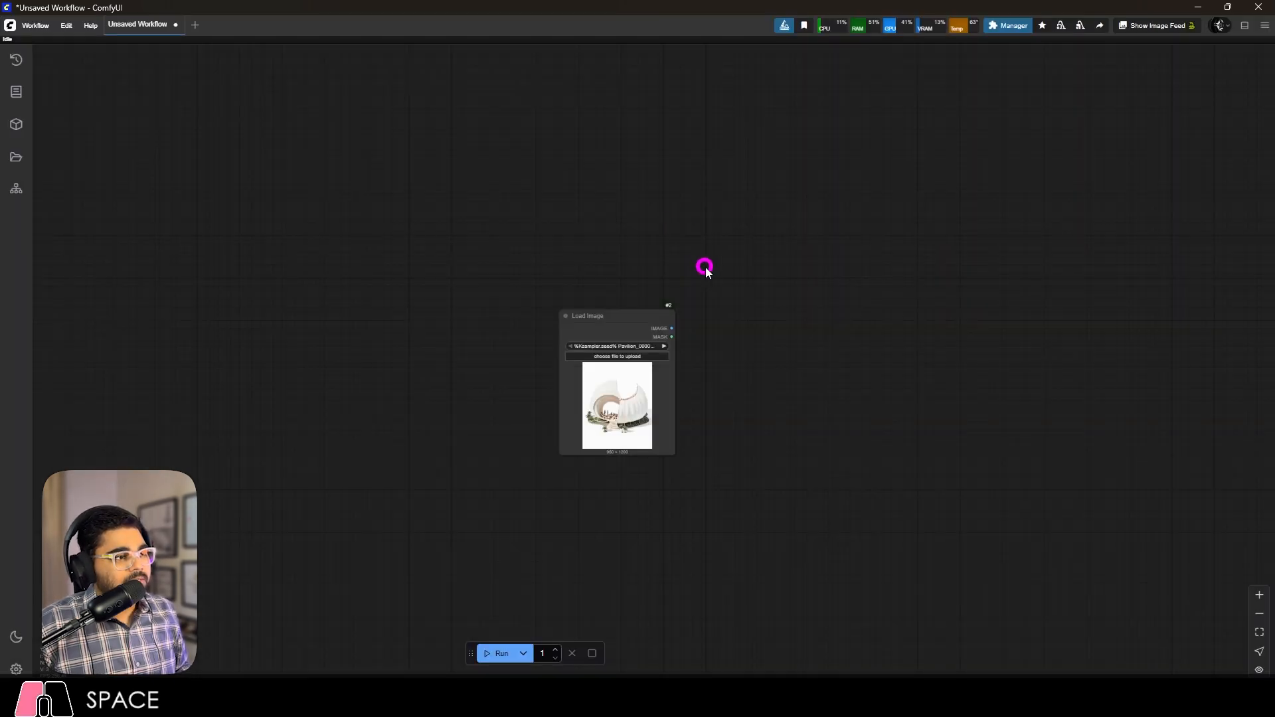
Load the image 9 (3).png into the Load Image node, and resize and reposition the node to fit the picture.
{"action": "scroll", "coordinate": [634, 392], "scroll_direction": "up", "scroll_amount": 1}
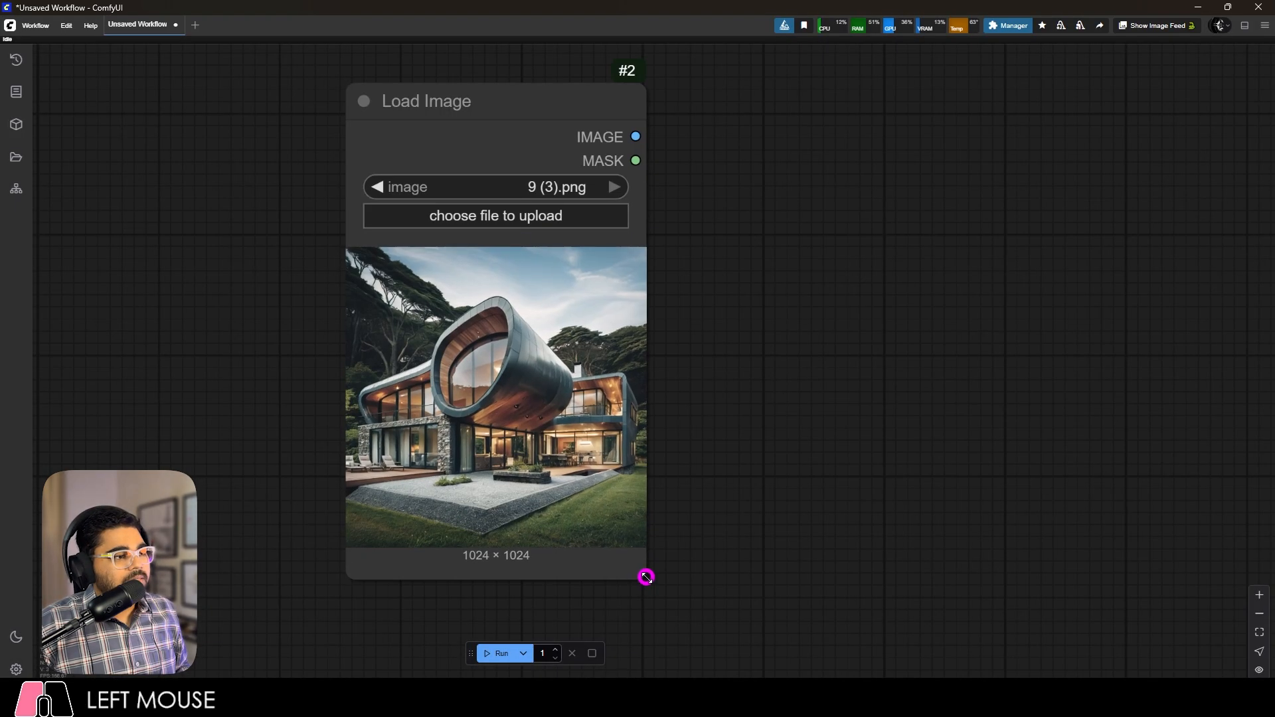
{"action": "left_click_drag", "start_coordinate": [646, 577], "coordinate": [659, 555]}
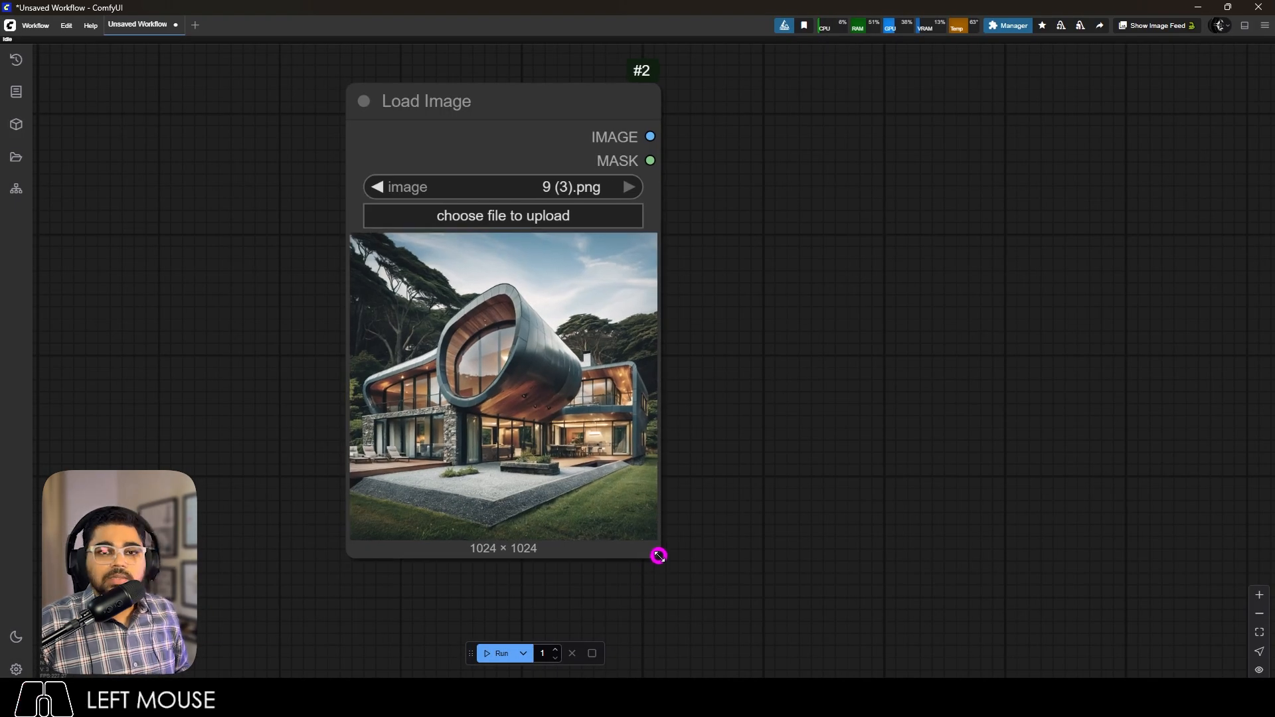
{"action": "scroll", "coordinate": [642, 361], "scroll_direction": "down", "scroll_amount": 2}
{"action": "left_click_drag", "start_coordinate": [588, 150], "coordinate": [498, 169]}
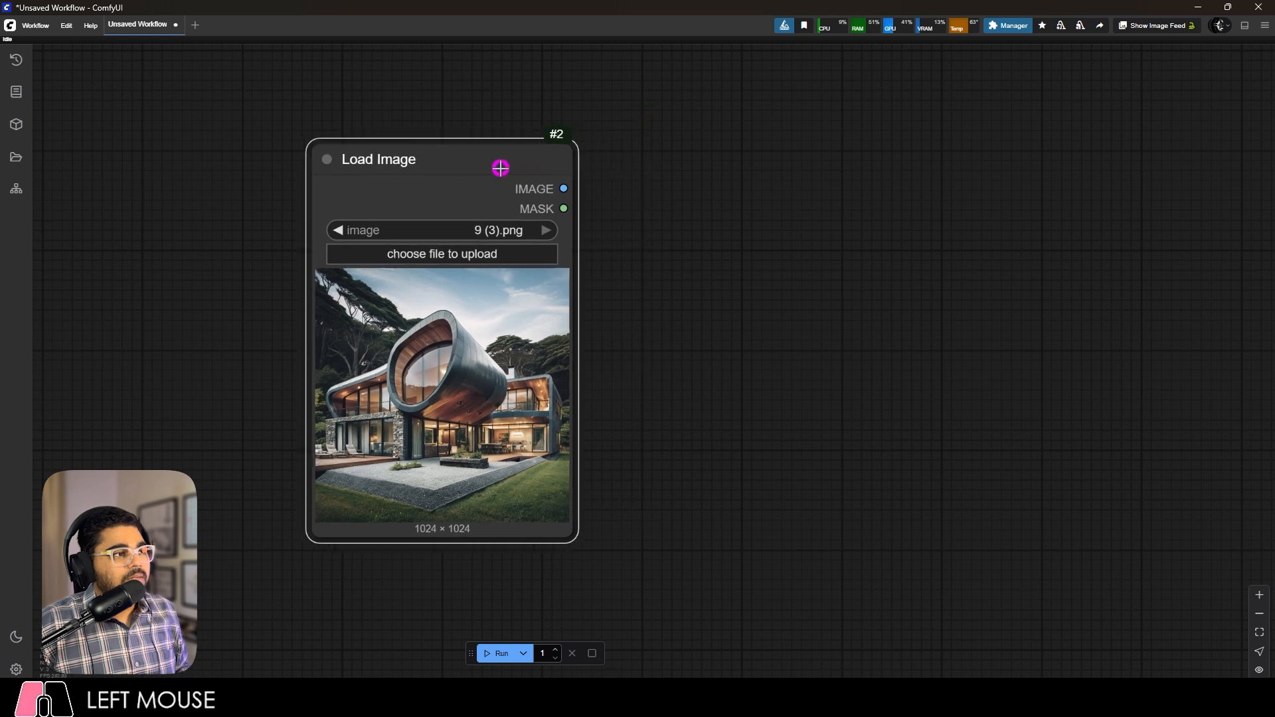
Add an Upscale Image By node and connect the Load Image node's IMAGE output to its image input.
{"action": "double_click", "coordinate": [664, 197]}
{"action": "type", "text": "upscale"}
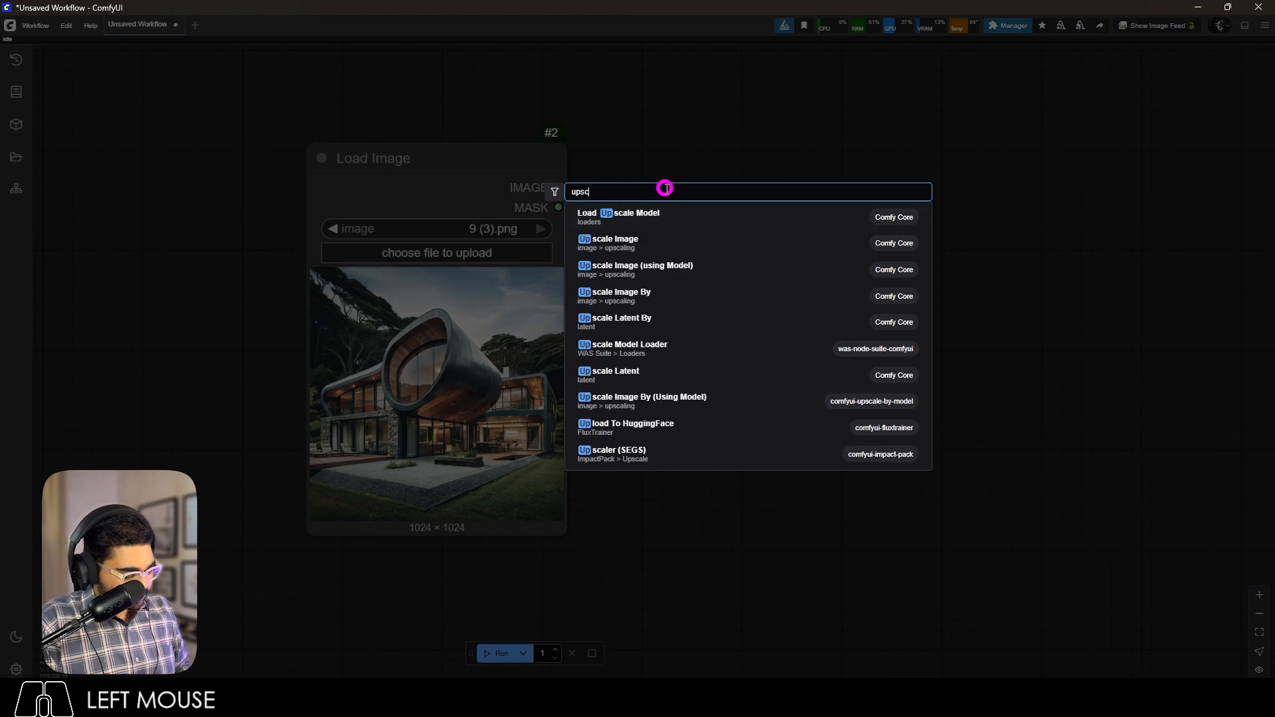
{"action": "left_click", "coordinate": [694, 297]}
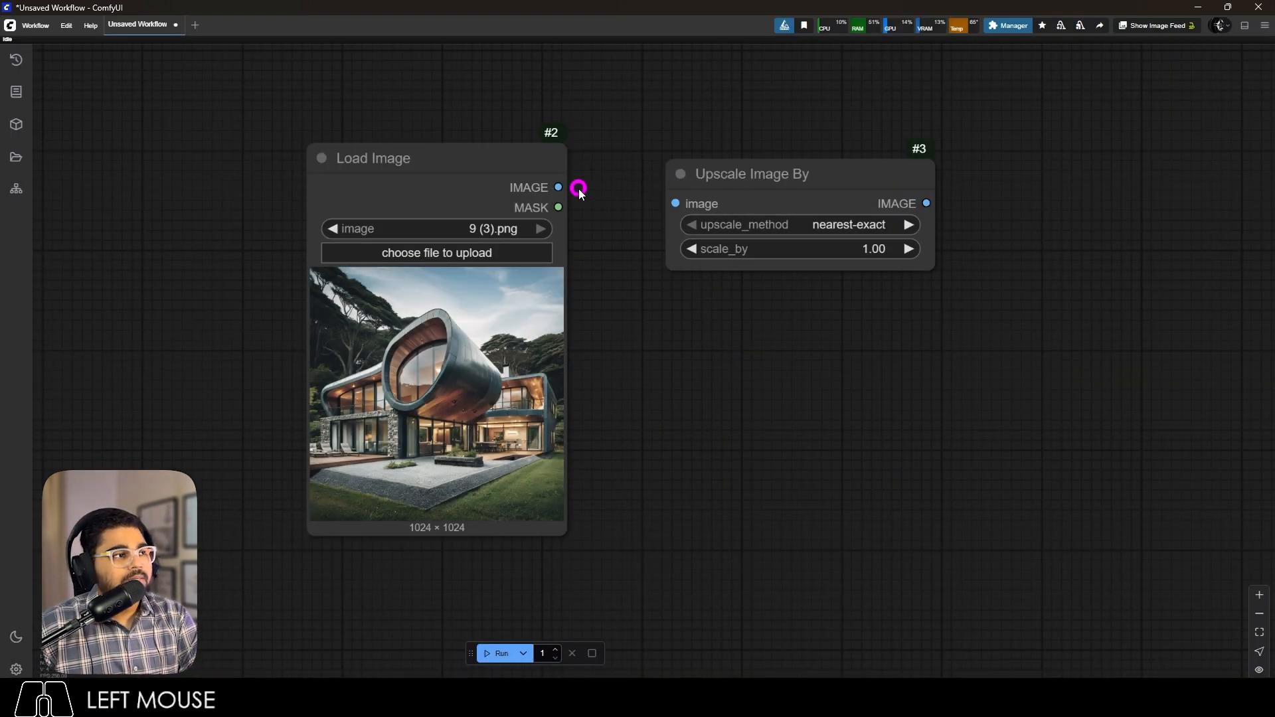
{"action": "left_click_drag", "start_coordinate": [561, 188], "coordinate": [660, 164]}
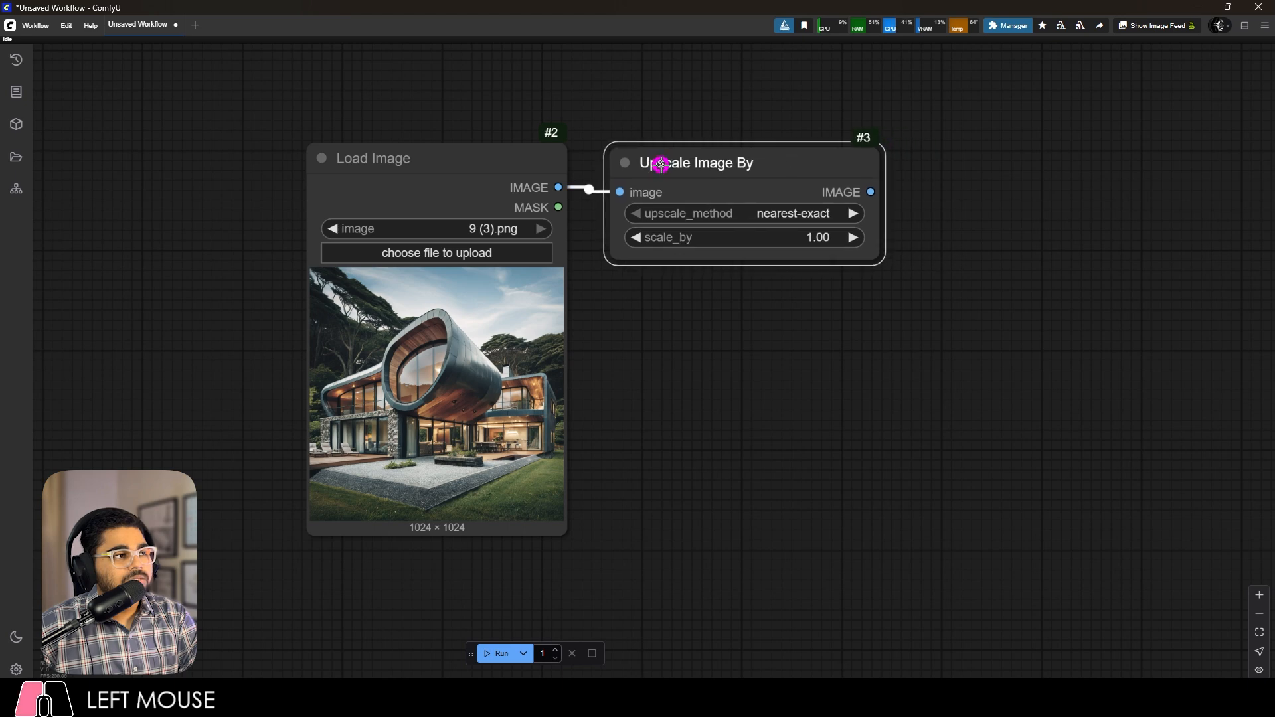
Add a Preview Image node connected to the Upscale Image By node's IMAGE output and align it beside that node.
{"action": "left_click_drag", "start_coordinate": [870, 192], "coordinate": [975, 198]}
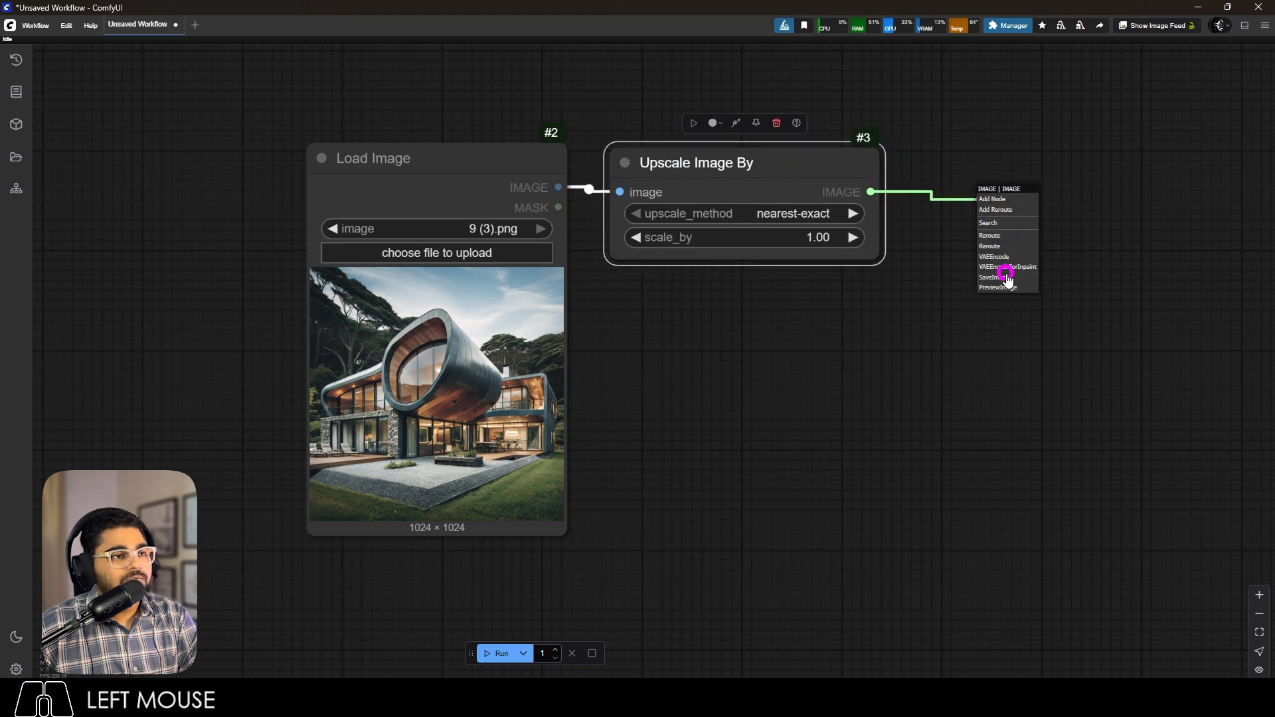
{"action": "left_click", "coordinate": [1003, 286]}
{"action": "left_click_drag", "start_coordinate": [1058, 200], "coordinate": [1020, 168]}
{"action": "left_click", "coordinate": [1008, 207]}
{"action": "left_click", "coordinate": [820, 266]}
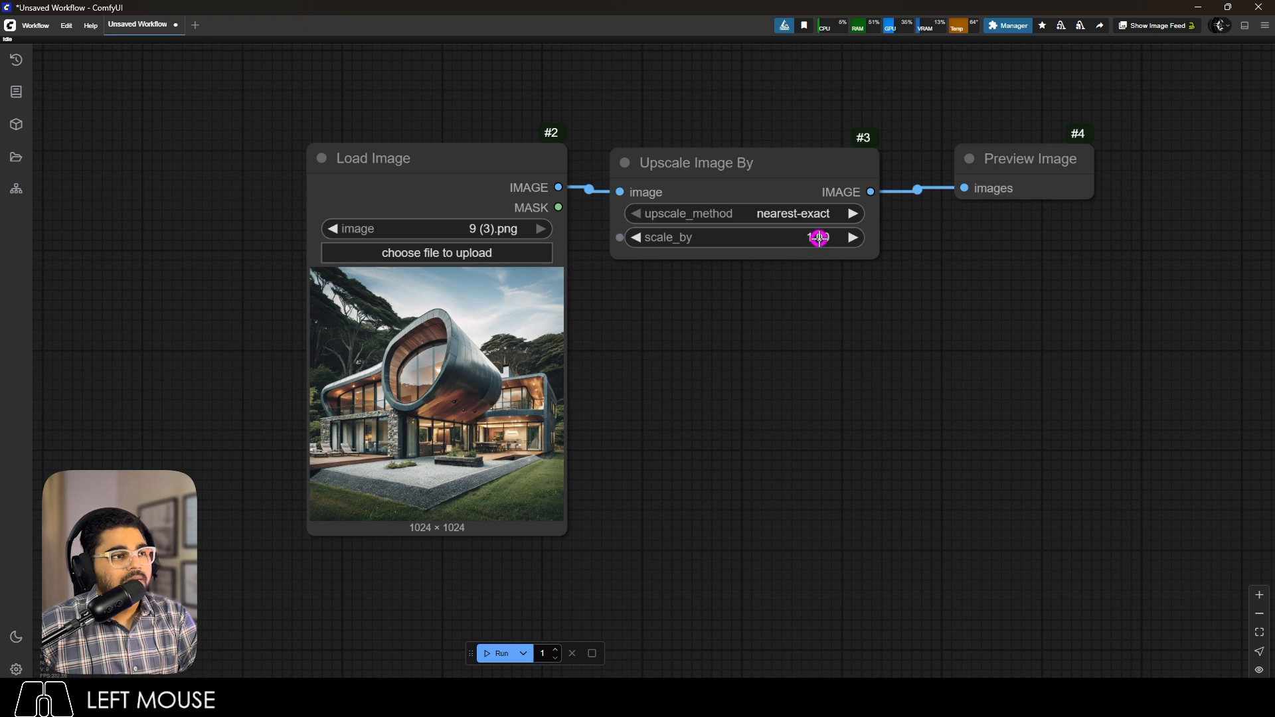
Run the workflow with scale_by set to 2.00 on the Upscale Image By node and enlarge the Preview Image node.
{"action": "left_click", "coordinate": [819, 238]}
{"action": "key", "text": "Return"}
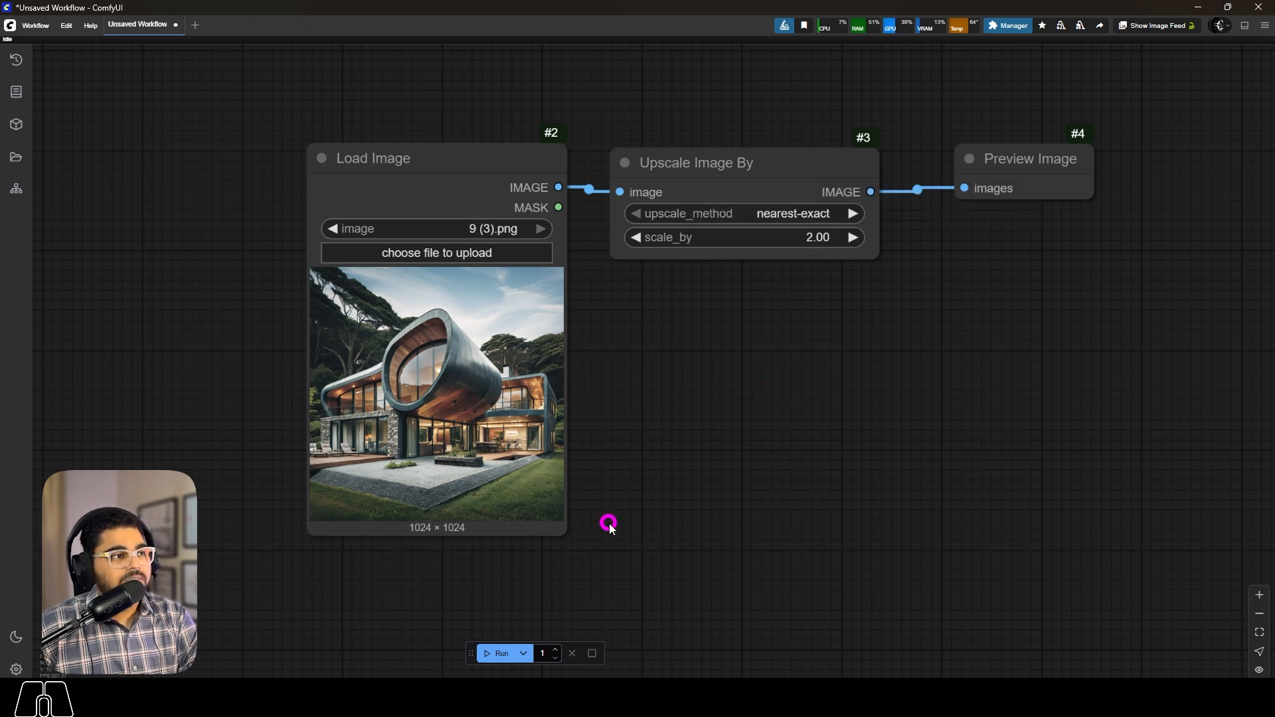
{"action": "left_click", "coordinate": [503, 654]}
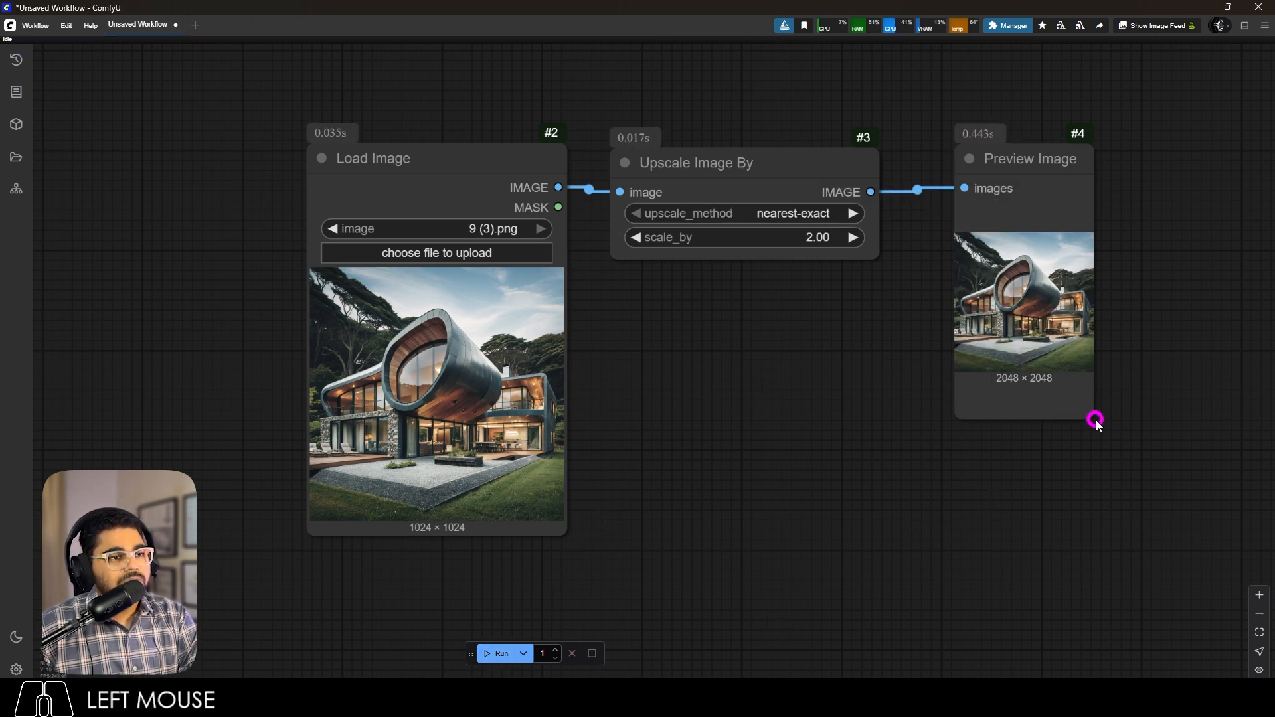
{"action": "left_click_drag", "start_coordinate": [1090, 415], "coordinate": [1255, 516]}
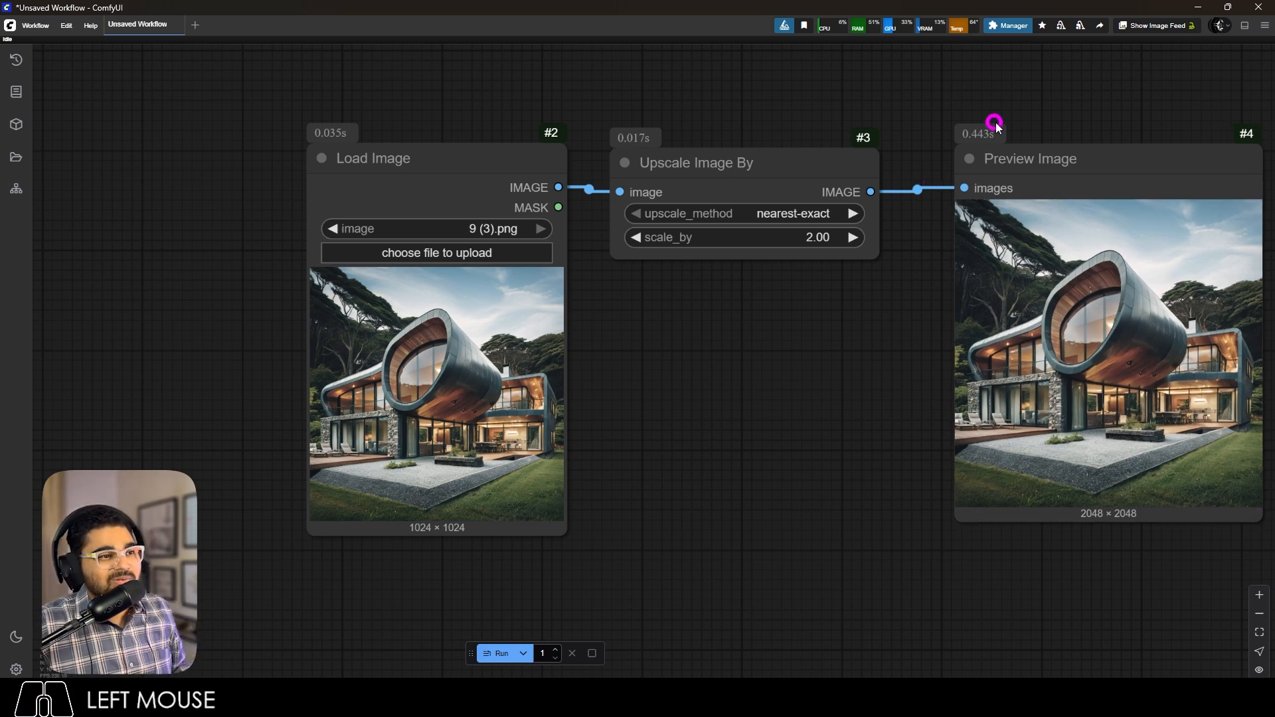
Examine the detail of the nearest-exact upscaled house image in the Preview Image node up close.
{"action": "left_click_drag", "start_coordinate": [994, 123], "coordinate": [842, 103]}
{"action": "scroll", "coordinate": [233, 375], "scroll_direction": "up", "scroll_amount": 17}
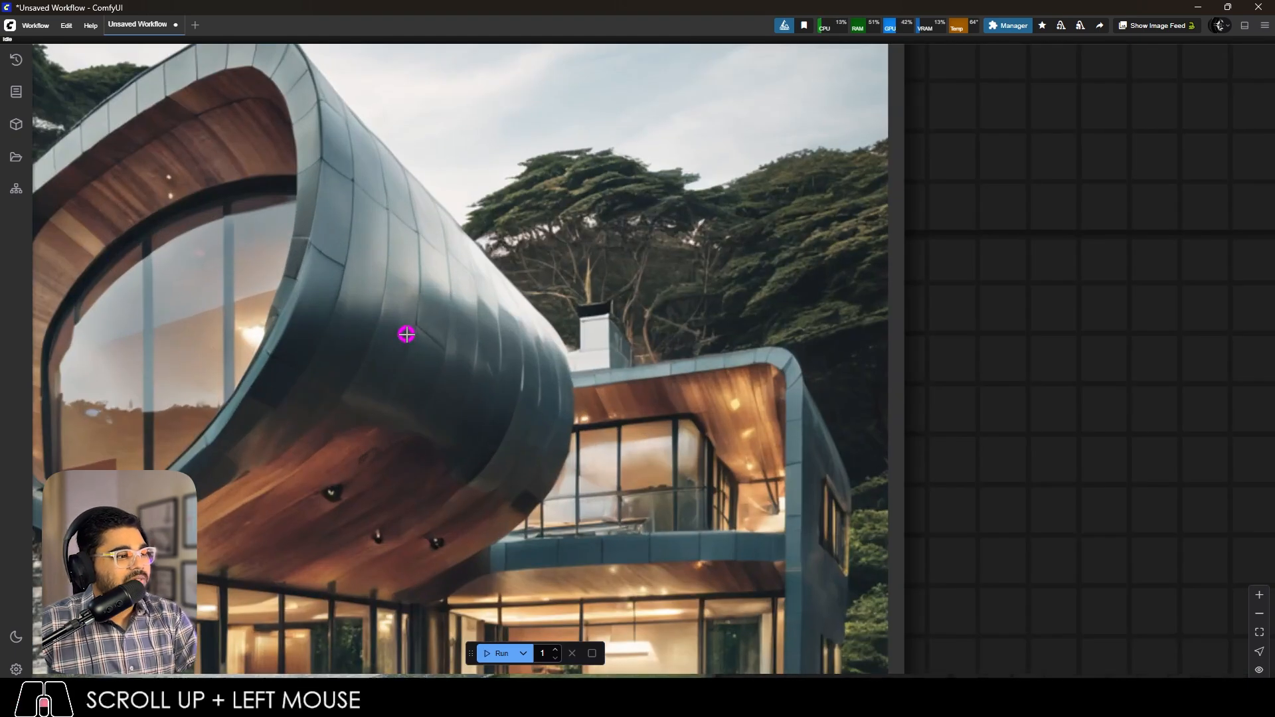
{"action": "scroll", "coordinate": [414, 329], "scroll_direction": "down", "scroll_amount": 6}
{"action": "scroll", "coordinate": [418, 324], "scroll_direction": "down", "scroll_amount": 6}
{"action": "scroll", "coordinate": [1132, 339], "scroll_direction": "up", "scroll_amount": 8}
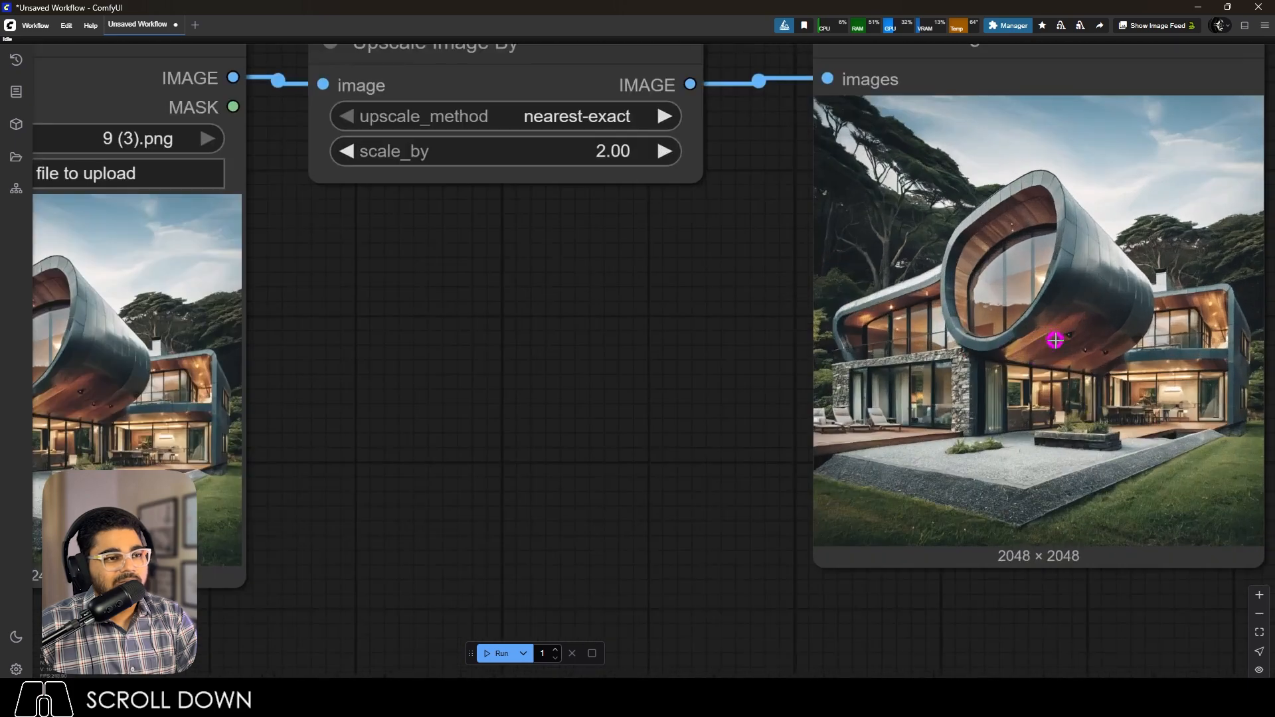
{"action": "scroll", "coordinate": [1203, 261], "scroll_direction": "up", "scroll_amount": 2}
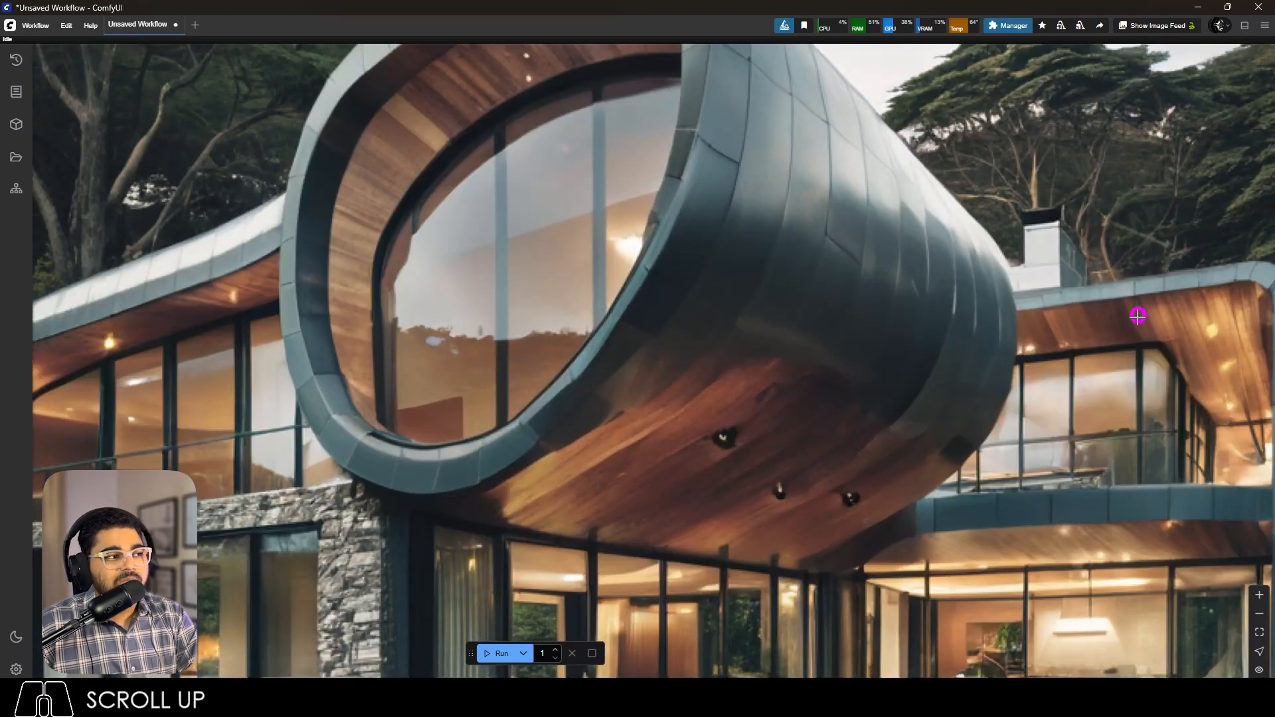
{"action": "scroll", "coordinate": [1129, 319], "scroll_direction": "down", "scroll_amount": 8}
Rerun the workflow with the Upscale Image By node's upscale_method set to lanczos and examine the new preview up close.
{"action": "scroll", "coordinate": [965, 281], "scroll_direction": "up", "scroll_amount": 4}
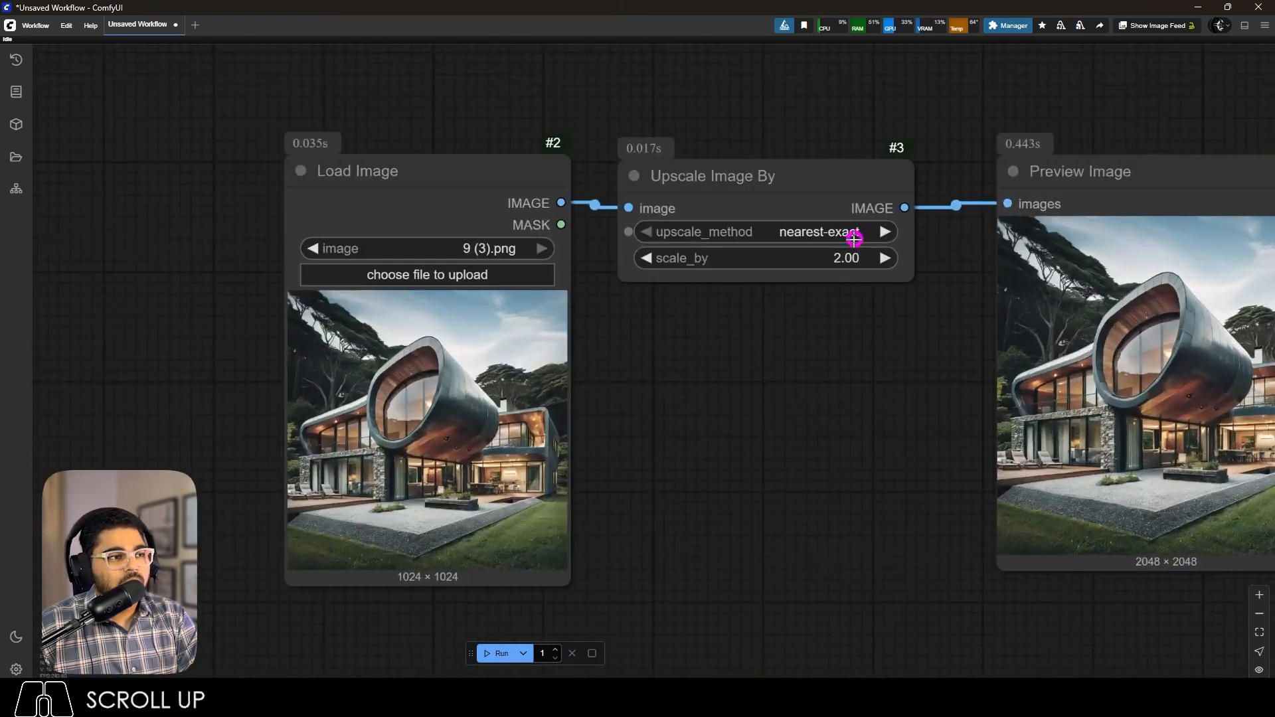
{"action": "left_click", "coordinate": [854, 239]}
{"action": "left_click", "coordinate": [854, 287]}
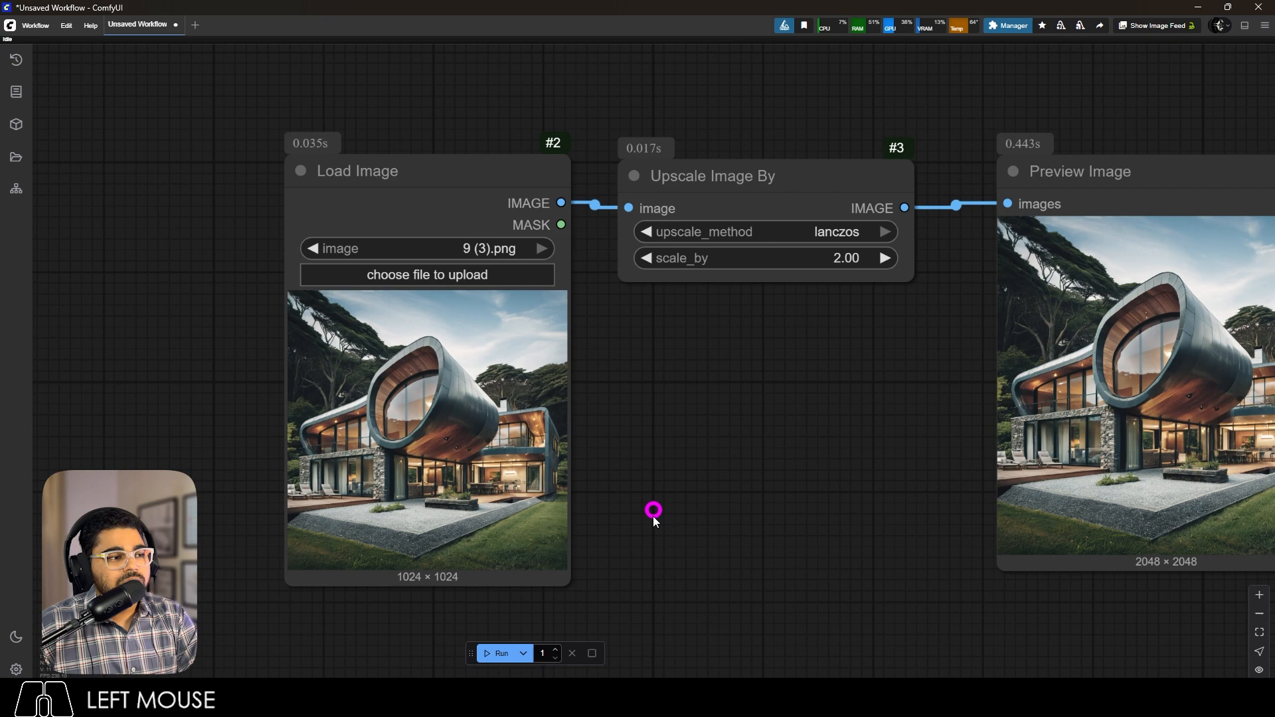
{"action": "left_click", "coordinate": [489, 655]}
{"action": "scroll", "coordinate": [655, 590], "scroll_direction": "down", "scroll_amount": 5}
{"action": "scroll", "coordinate": [1037, 546], "scroll_direction": "up", "scroll_amount": 5}
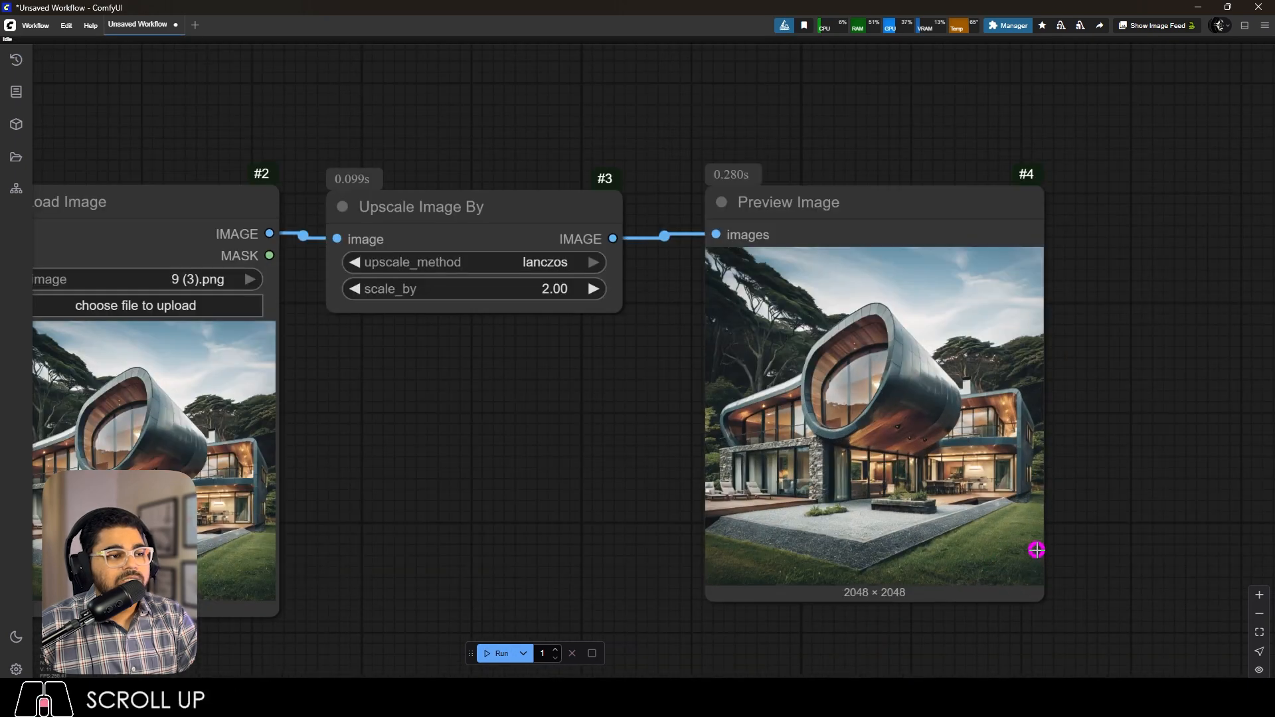
{"action": "scroll", "coordinate": [950, 392], "scroll_direction": "up", "scroll_amount": 10}
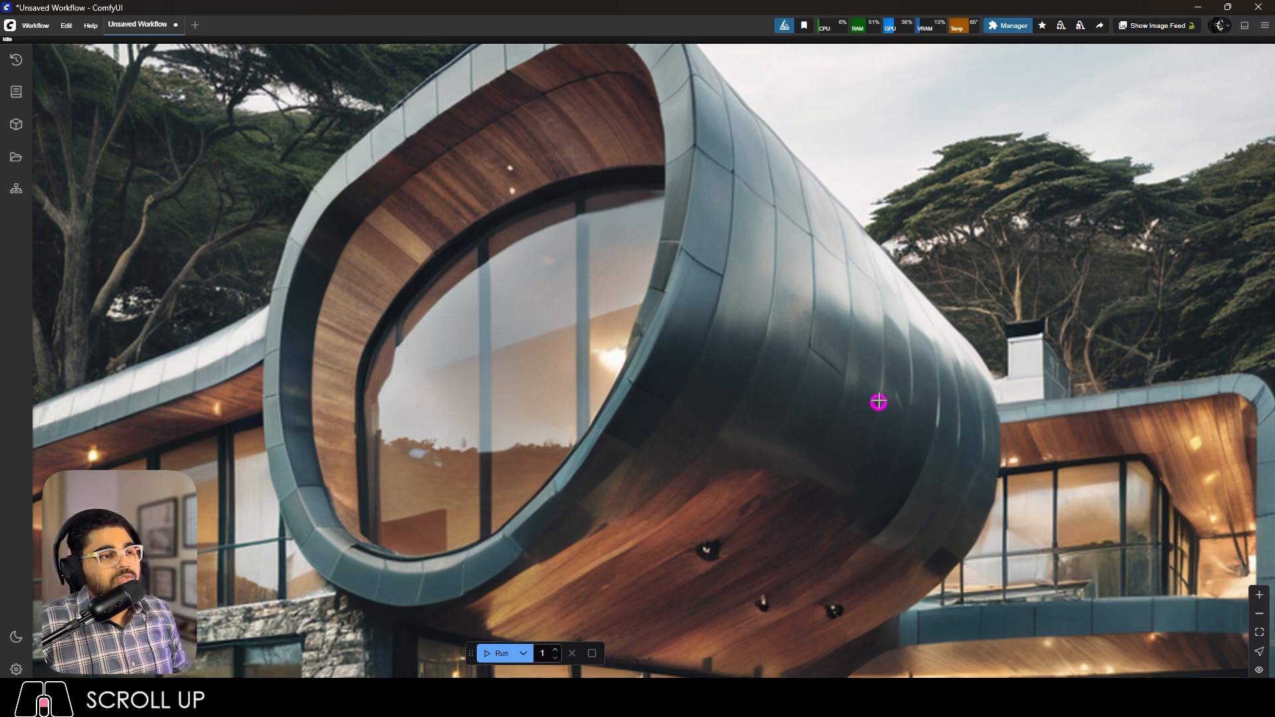
{"action": "scroll", "coordinate": [902, 361], "scroll_direction": "down", "scroll_amount": 10}
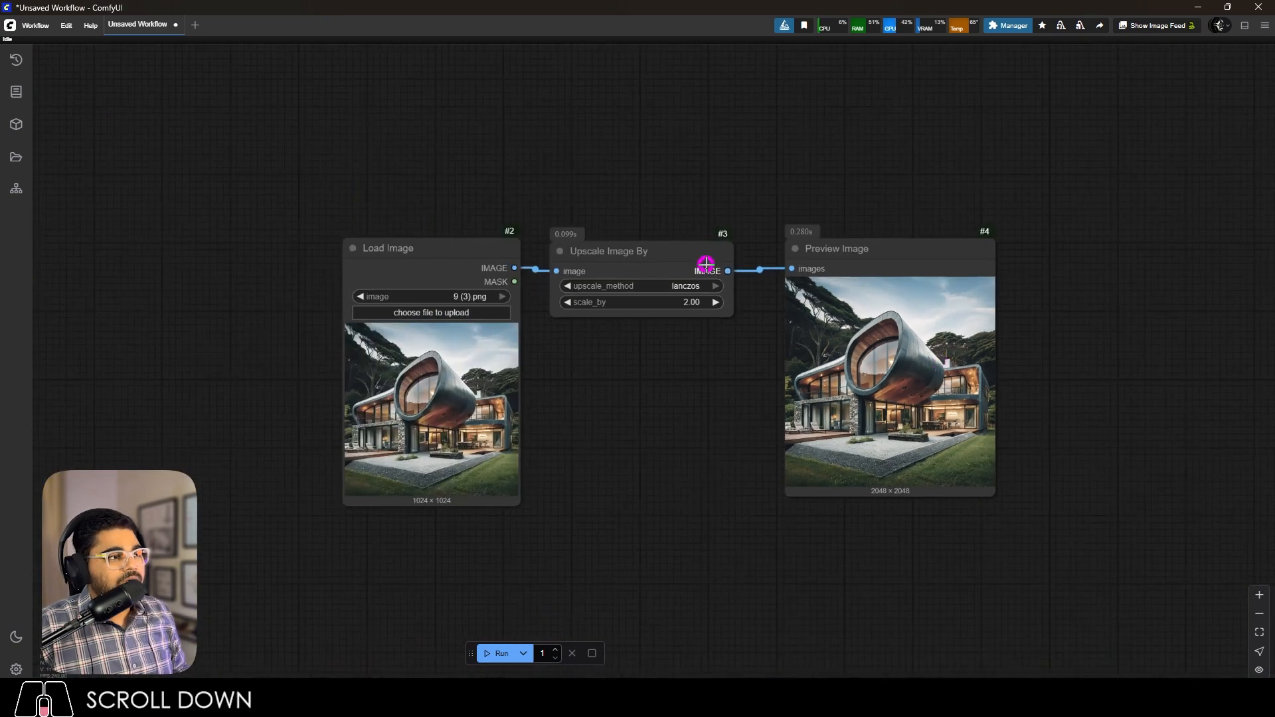
Add a Load Upscale Model node above the Load Image node and set its model_name to 4x-UltraSharp.pth.
{"action": "double_click", "coordinate": [573, 152]}
{"action": "type", "text": "load"}
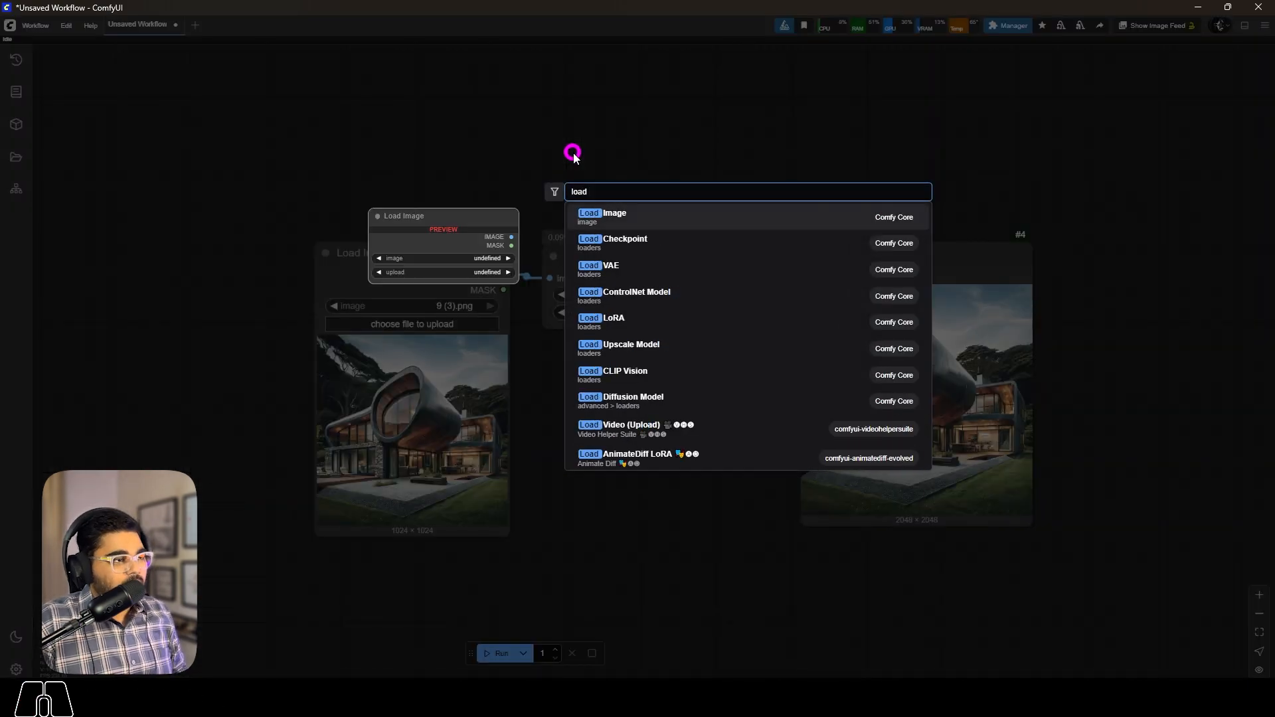
{"action": "left_click", "coordinate": [631, 345]}
{"action": "left_click", "coordinate": [544, 160]}
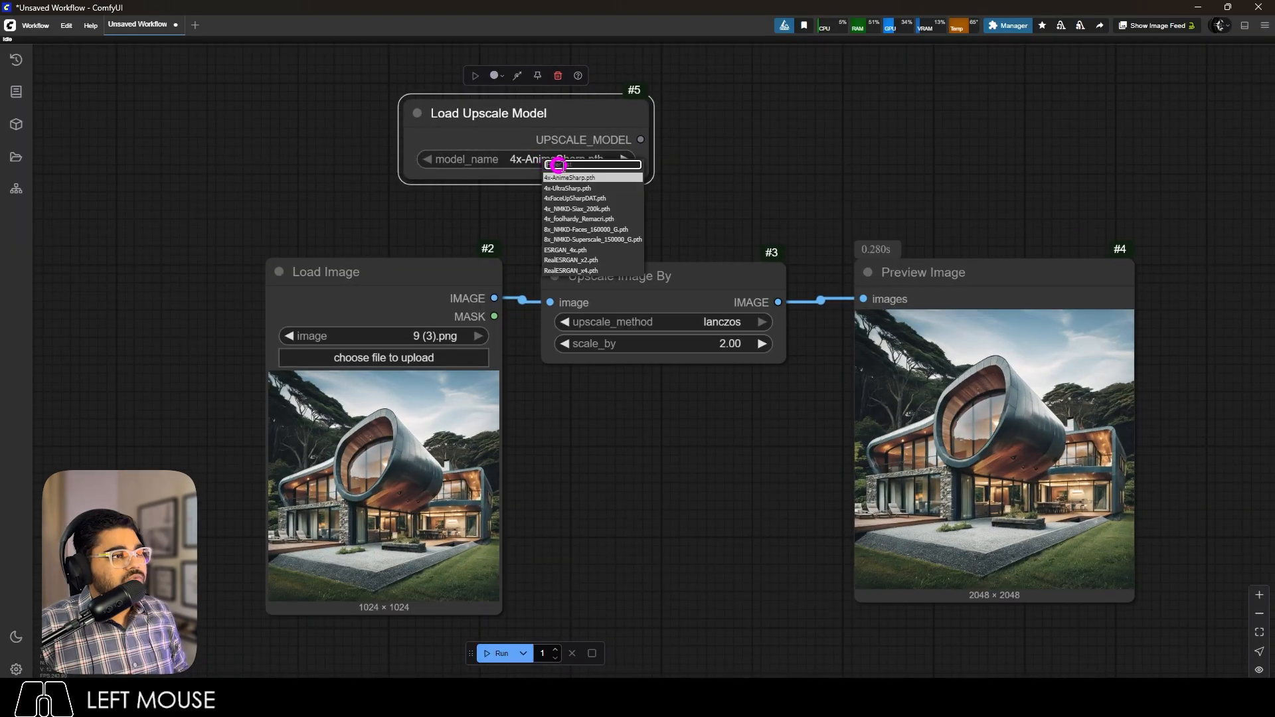
{"action": "left_click", "coordinate": [594, 189]}
Move the Preview Image and Upscale Image By nodes aside and add an Upscale Image (using Model) node.
{"action": "scroll", "coordinate": [717, 185], "scroll_direction": "down", "scroll_amount": 3}
{"action": "left_click_drag", "start_coordinate": [865, 241], "coordinate": [1026, 254]}
{"action": "left_click_drag", "start_coordinate": [731, 270], "coordinate": [1015, 266]}
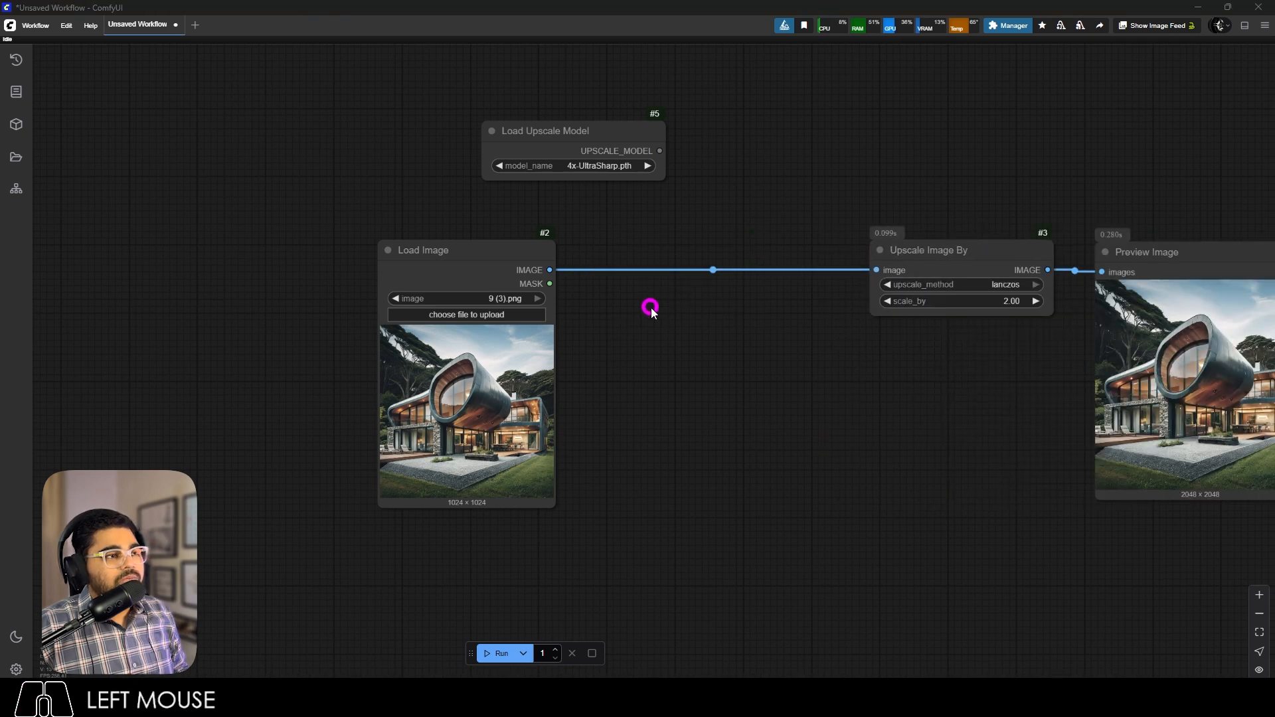
{"action": "double_click", "coordinate": [759, 190]}
{"action": "type", "text": "upscale image"}
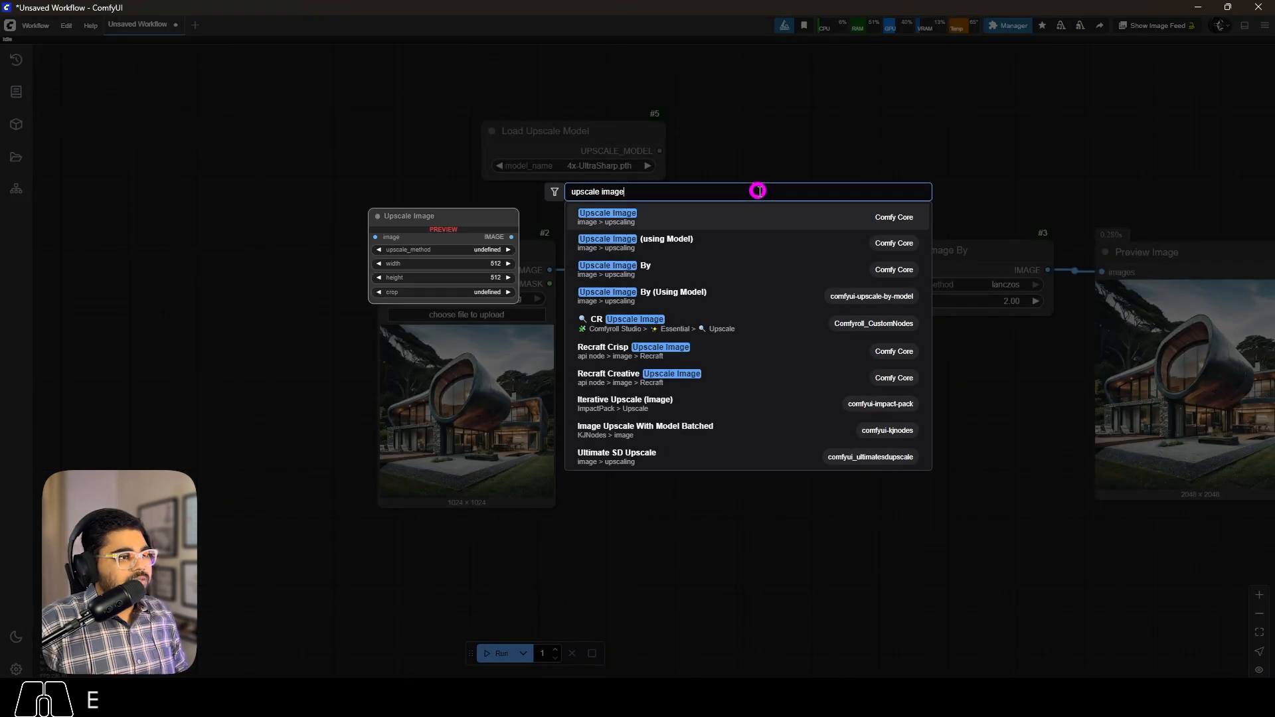
{"action": "left_click", "coordinate": [700, 246]}
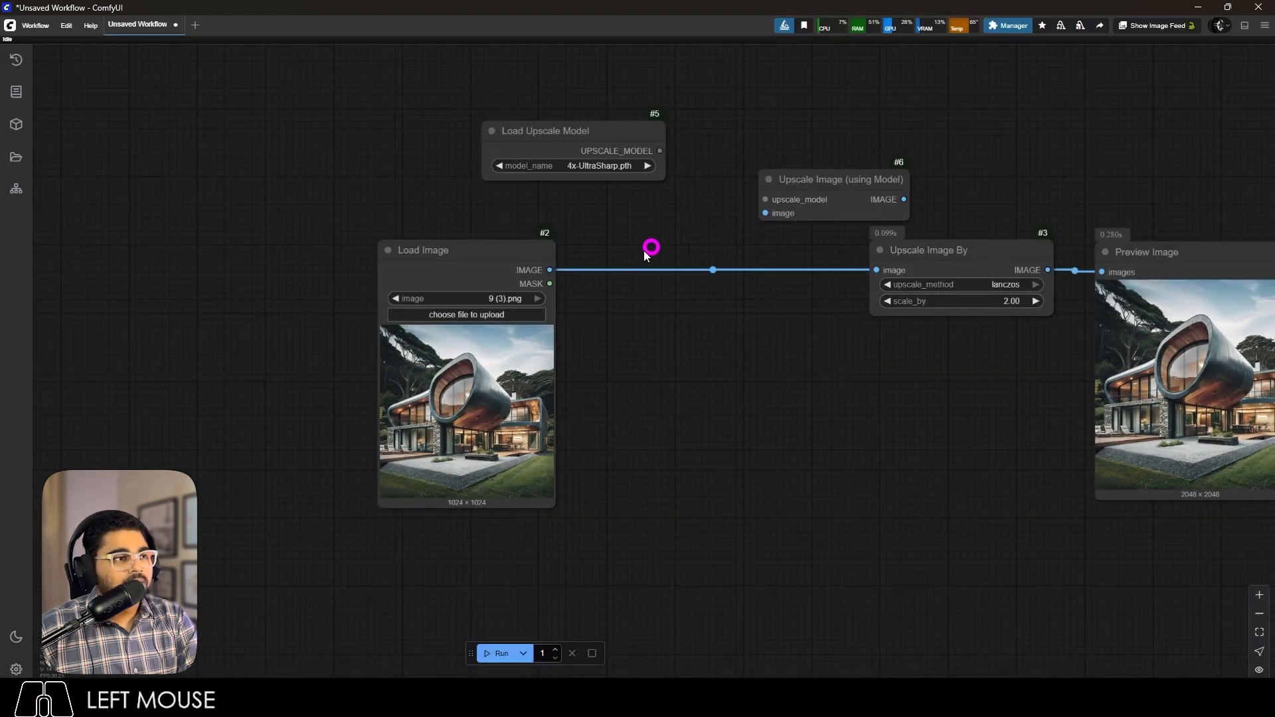
Connect Load Image and Load Upscale Model to the Upscale Image (using Model) inputs and line up the two model nodes side by side.
{"action": "left_click_drag", "start_coordinate": [553, 272], "coordinate": [765, 213]}
{"action": "left_click_drag", "start_coordinate": [667, 151], "coordinate": [765, 199]}
{"action": "left_click_drag", "start_coordinate": [600, 144], "coordinate": [504, 142]}
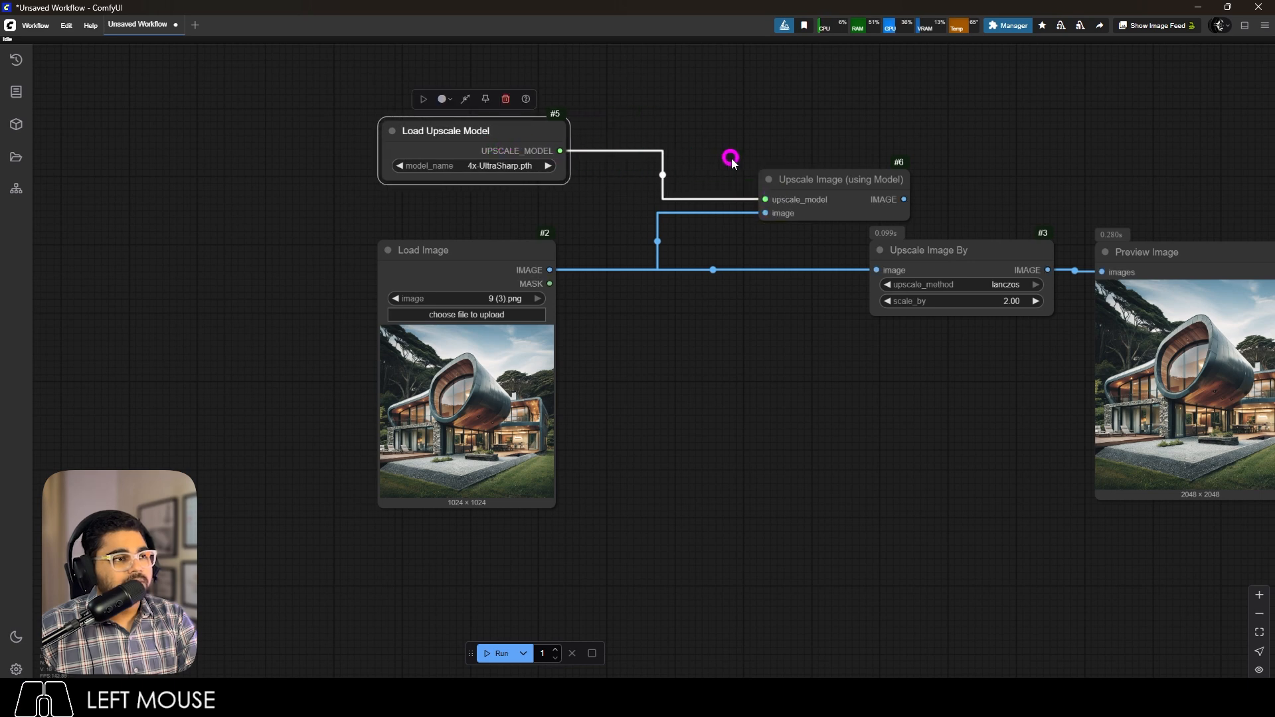
{"action": "left_click_drag", "start_coordinate": [830, 179], "coordinate": [668, 130]}
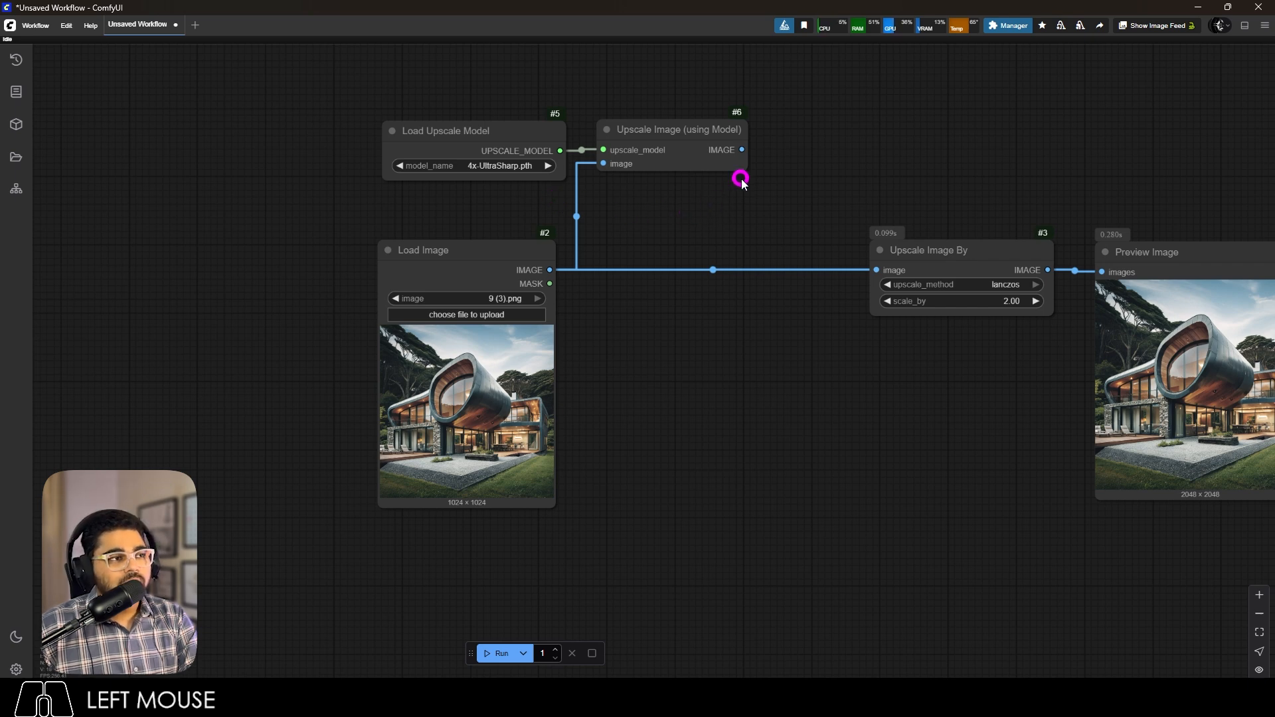
Feed the Upscale Image (using Model) output into Upscale Image By with scale_by 0.50 and place Preview Image beside it.
{"action": "left_click_drag", "start_coordinate": [741, 149], "coordinate": [826, 132]}
{"action": "left_click", "coordinate": [923, 181]}
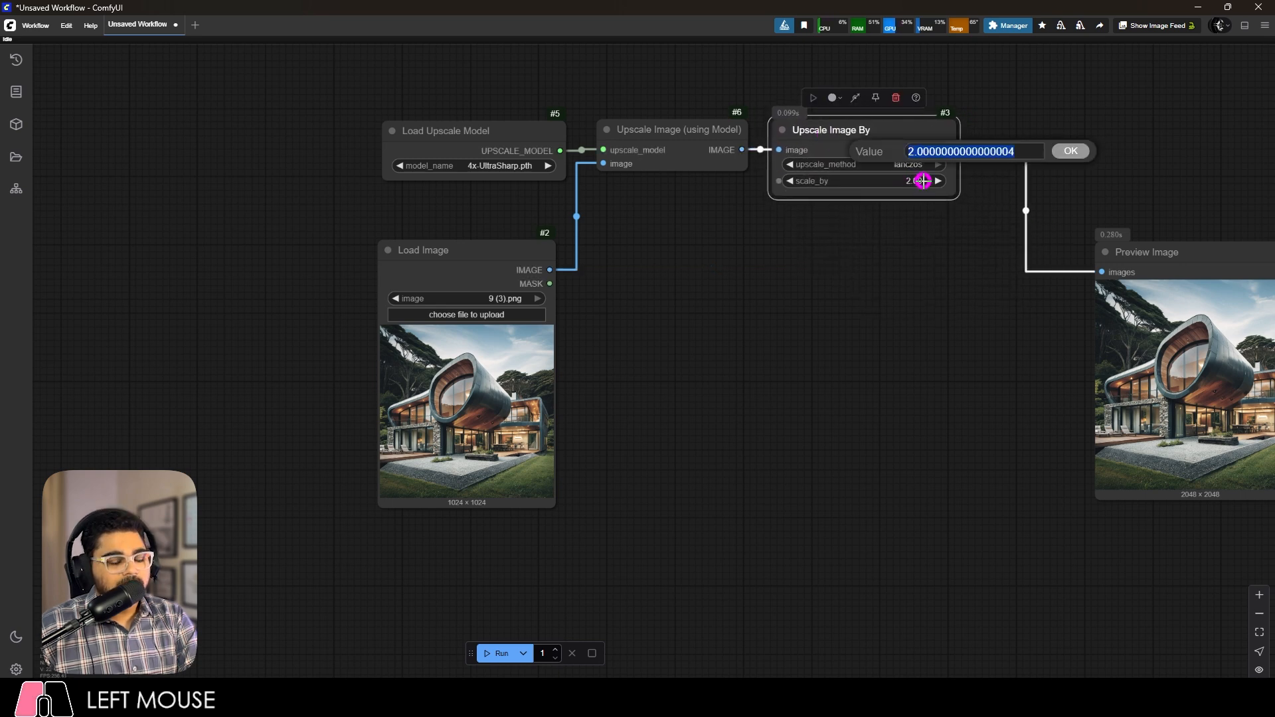
{"action": "type", "text": "0.5"}
{"action": "key", "text": "Return"}
{"action": "left_click", "coordinate": [962, 245]}
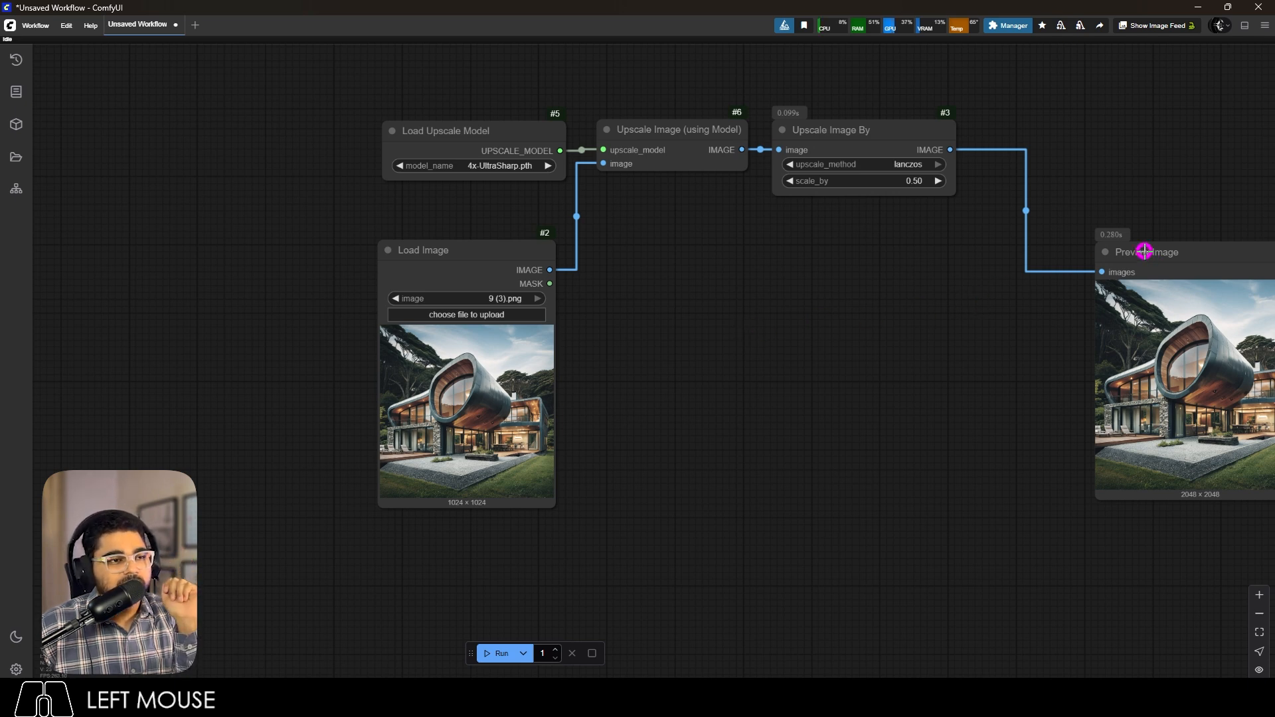
{"action": "left_click_drag", "start_coordinate": [1145, 251], "coordinate": [1129, 143]}
{"action": "left_click", "coordinate": [968, 300]}
Add an Image Comparer (rgthree) node with Load Image connected to image_a and Upscale Image By connected to image_b.
{"action": "double_click", "coordinate": [968, 300]}
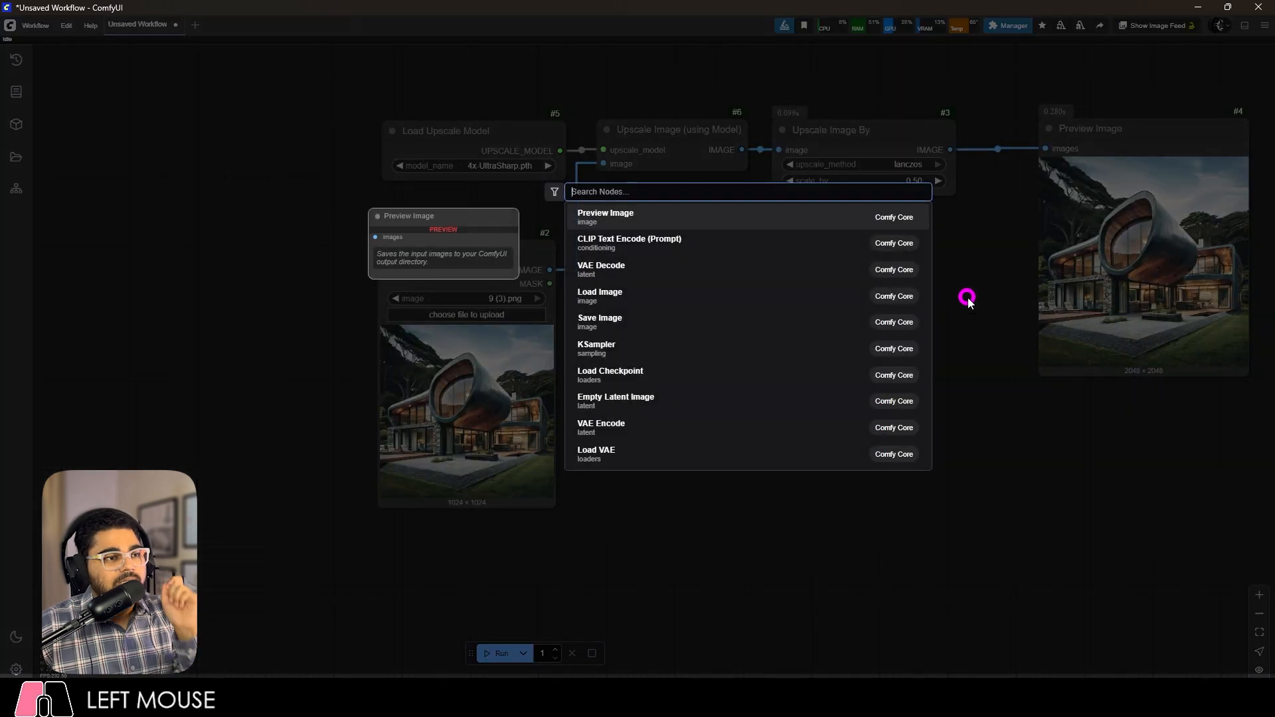
{"action": "type", "text": "image com"}
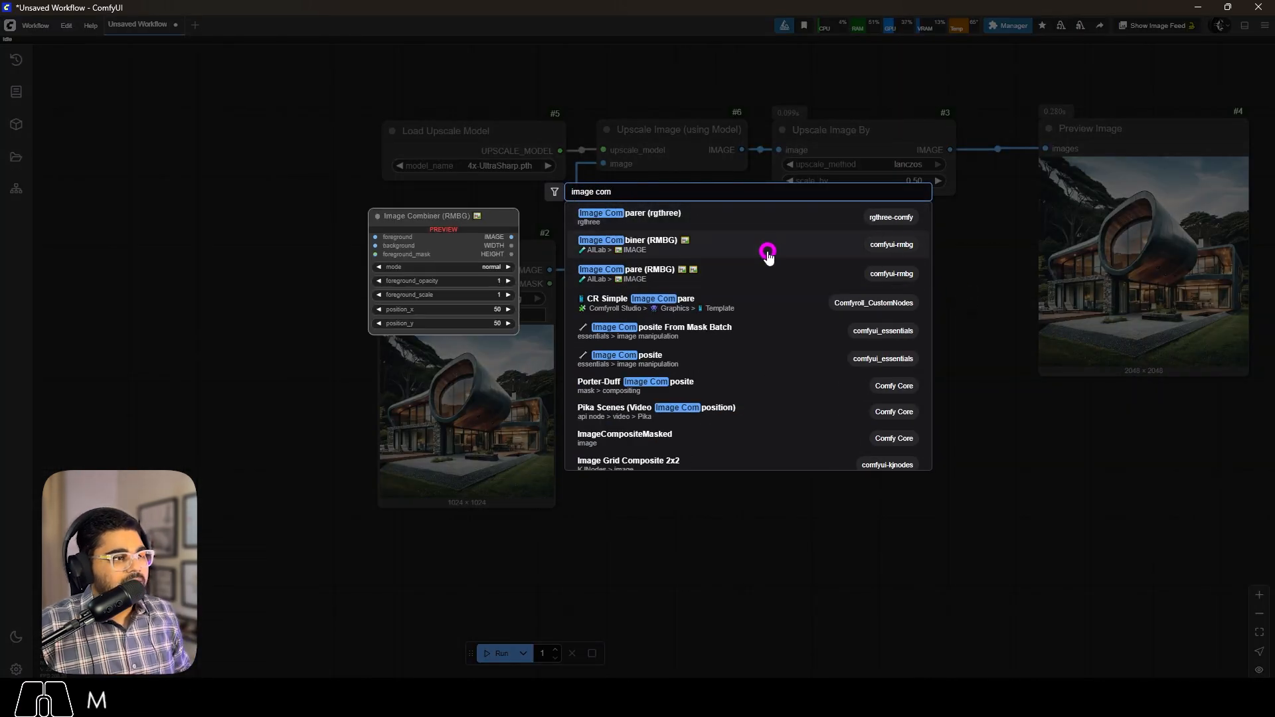
{"action": "left_click", "coordinate": [763, 251]}
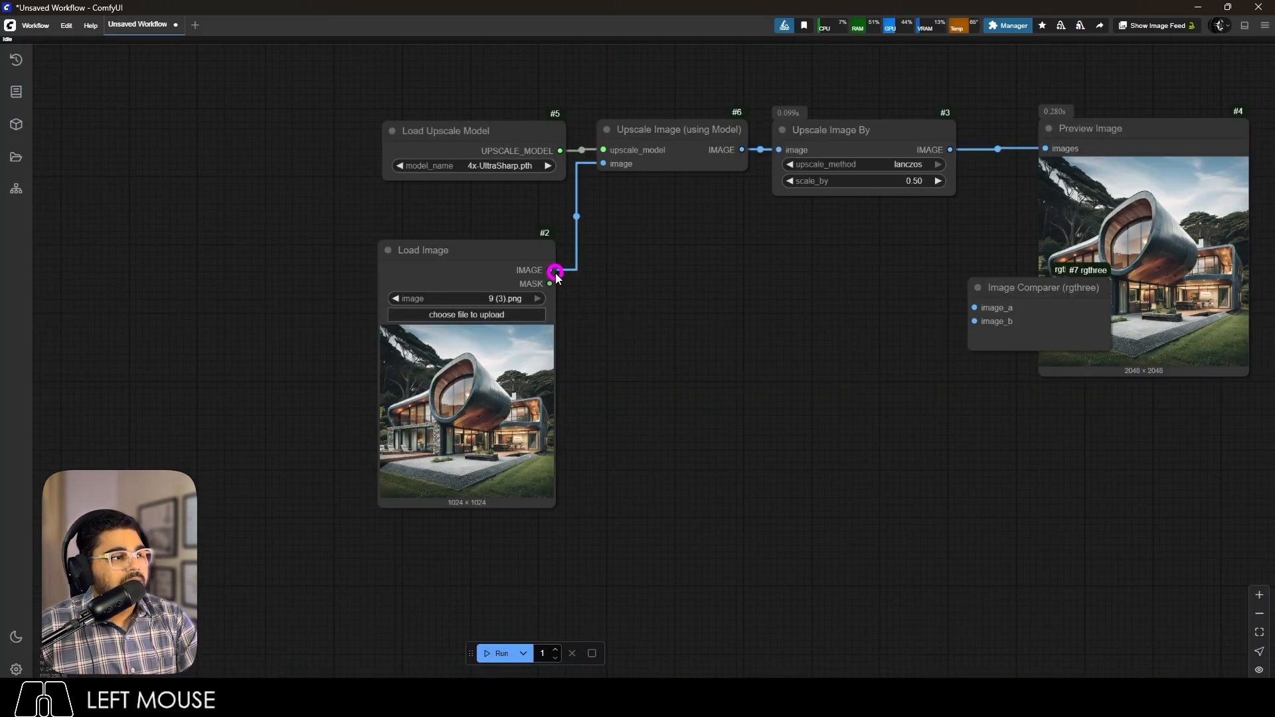
{"action": "left_click_drag", "start_coordinate": [555, 271], "coordinate": [975, 307]}
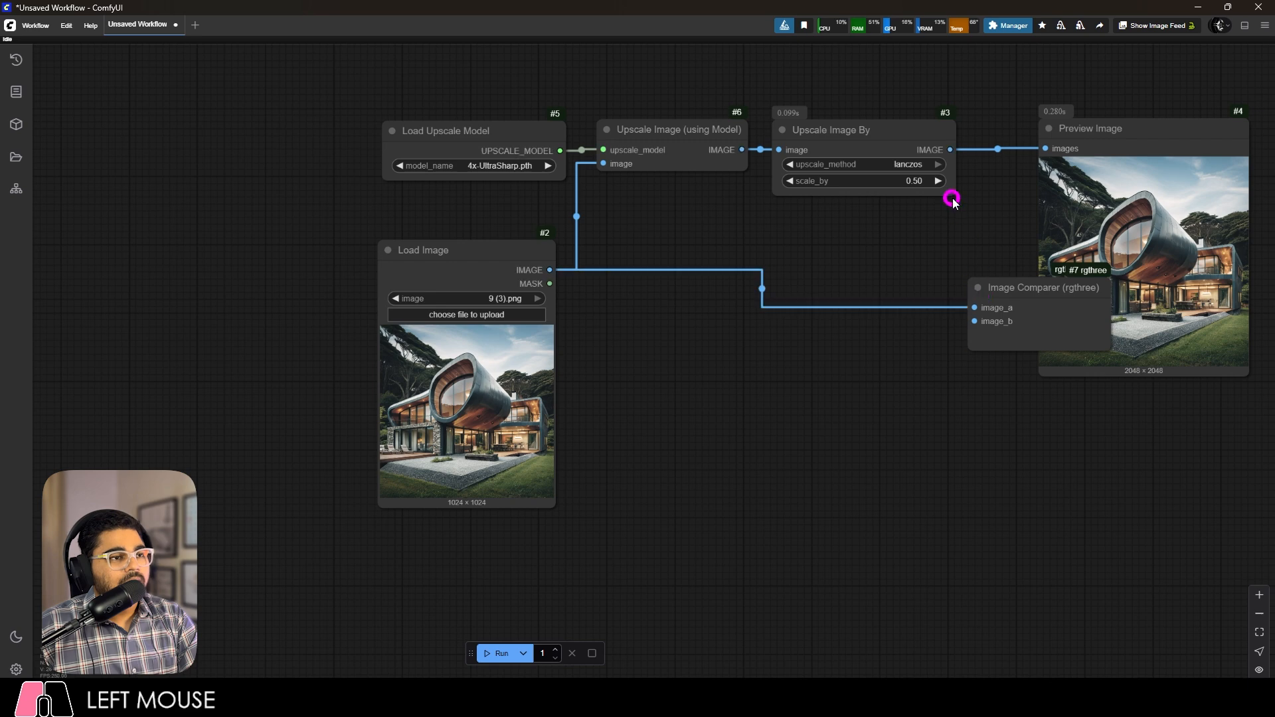
{"action": "left_click_drag", "start_coordinate": [950, 150], "coordinate": [974, 321]}
Run the workflow and enlarge the Image Comparer node.
{"action": "scroll", "coordinate": [906, 343], "scroll_direction": "down", "scroll_amount": 5}
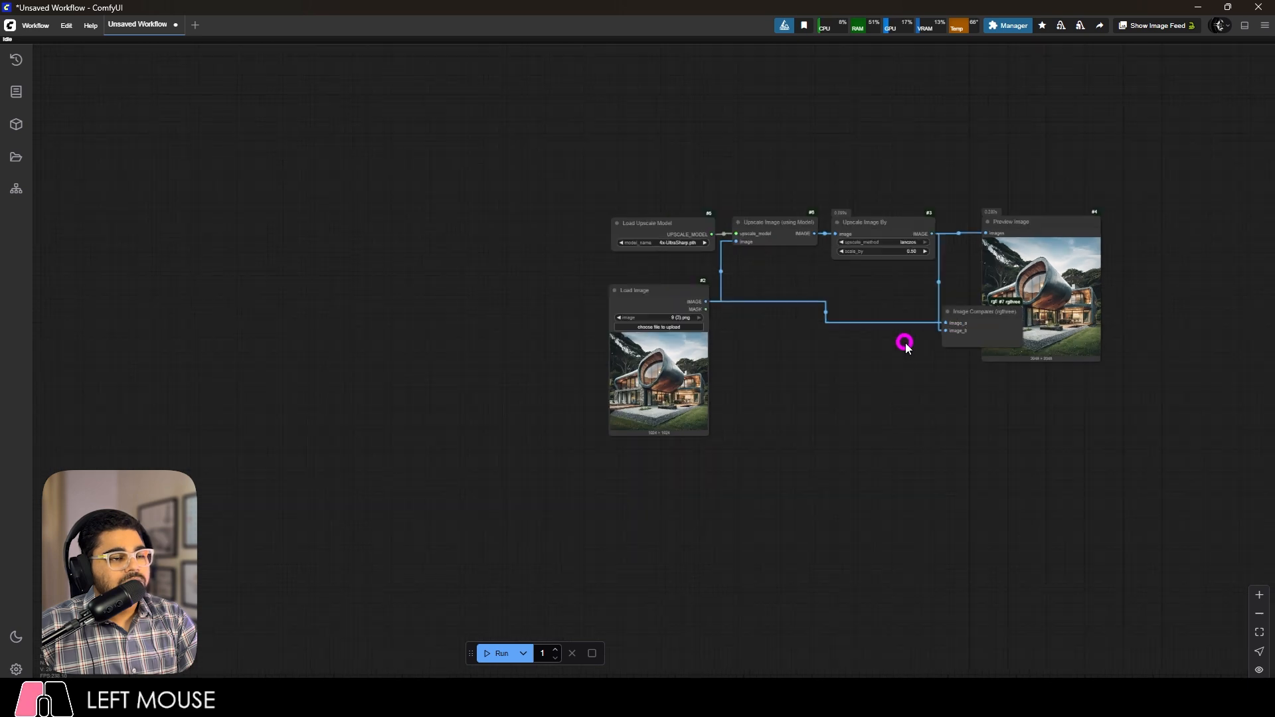
{"action": "scroll", "coordinate": [1069, 293], "scroll_direction": "up", "scroll_amount": 3}
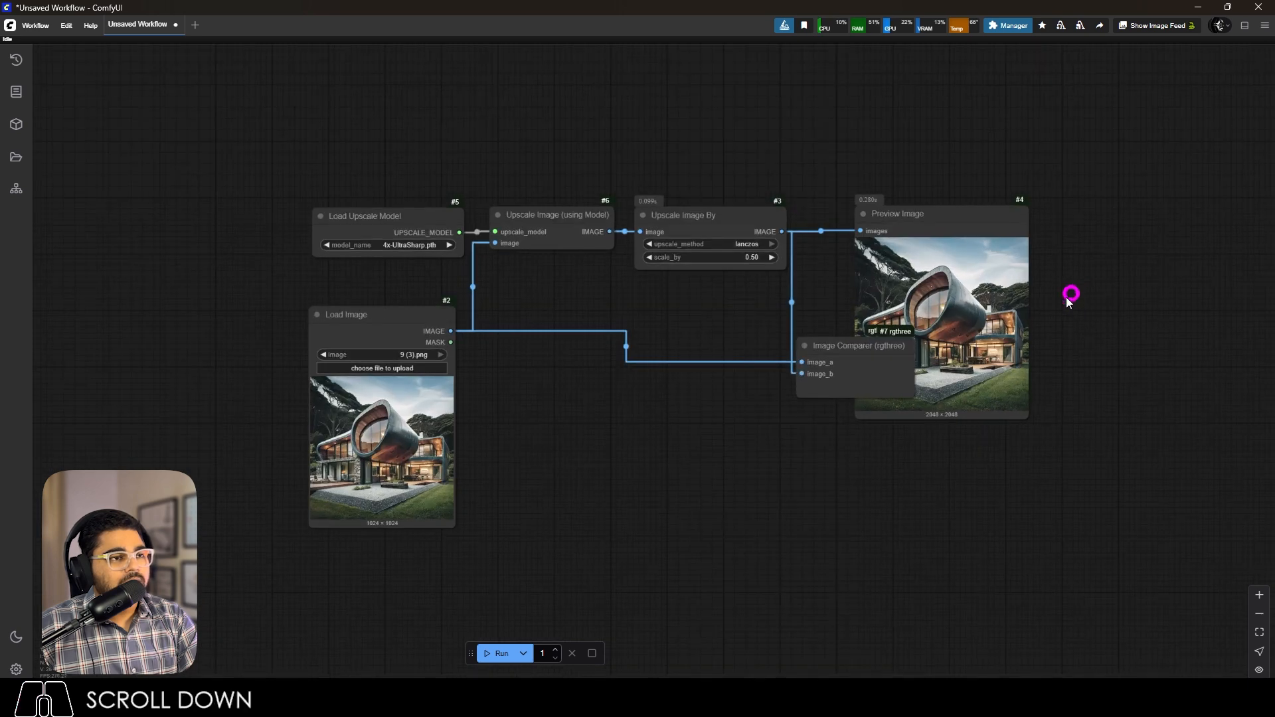
{"action": "left_click", "coordinate": [499, 654]}
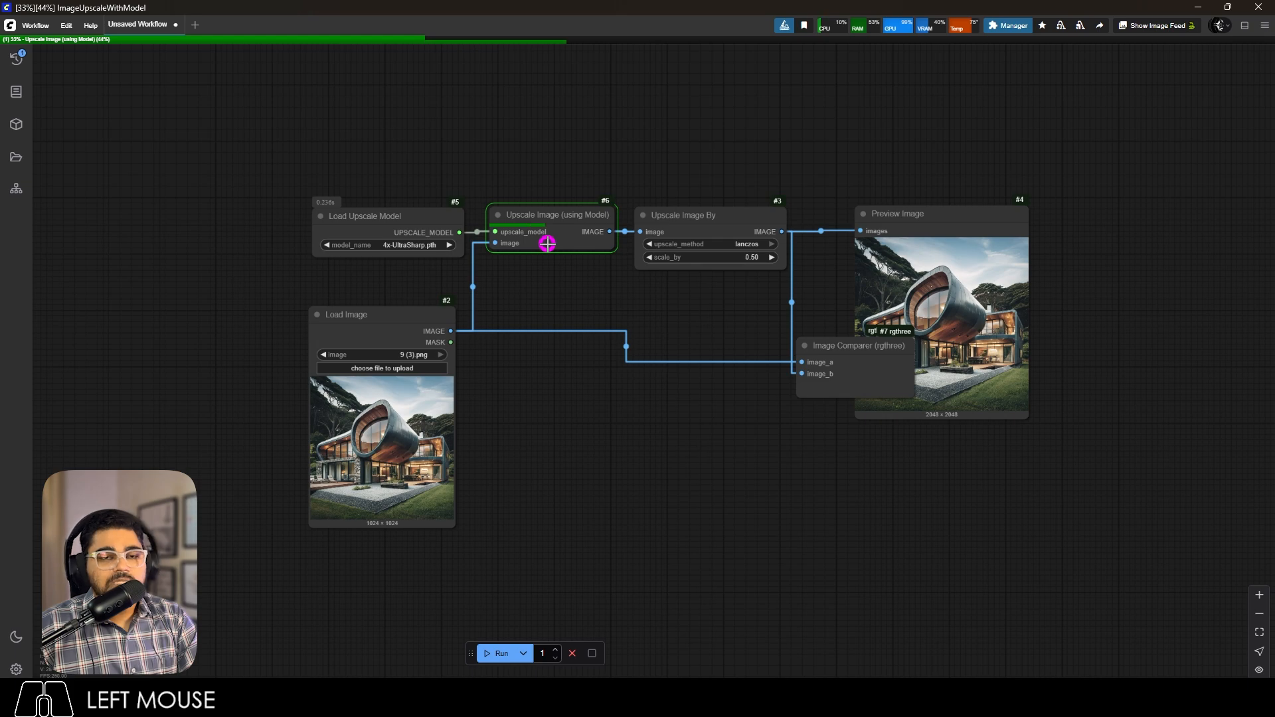
Compare the original and model-upscaled house up close in the Image Comparer, checking the windows, stone wall, deck chairs and gravel.
{"action": "scroll", "coordinate": [815, 349], "scroll_direction": "up", "scroll_amount": 6}
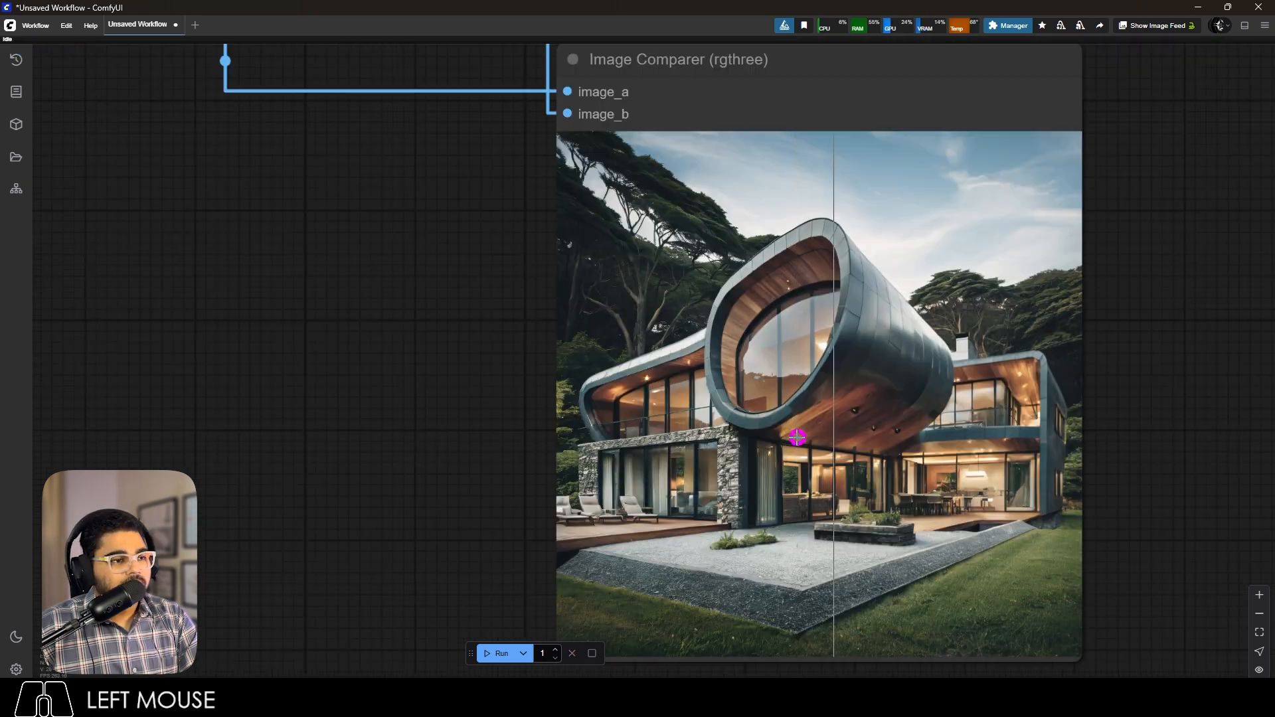
{"action": "scroll", "coordinate": [679, 403], "scroll_direction": "up", "scroll_amount": 4}
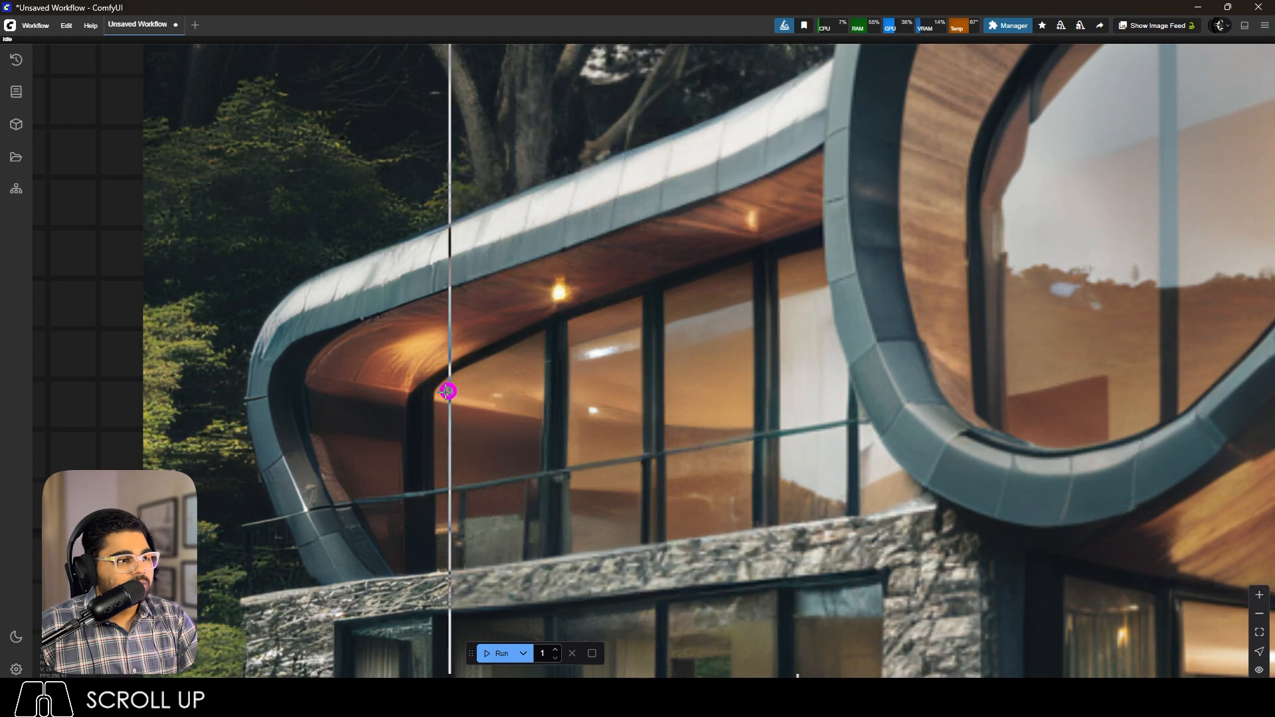
{"action": "scroll", "coordinate": [708, 372], "scroll_direction": "down", "scroll_amount": 5}
{"action": "scroll", "coordinate": [1056, 319], "scroll_direction": "up", "scroll_amount": 4}
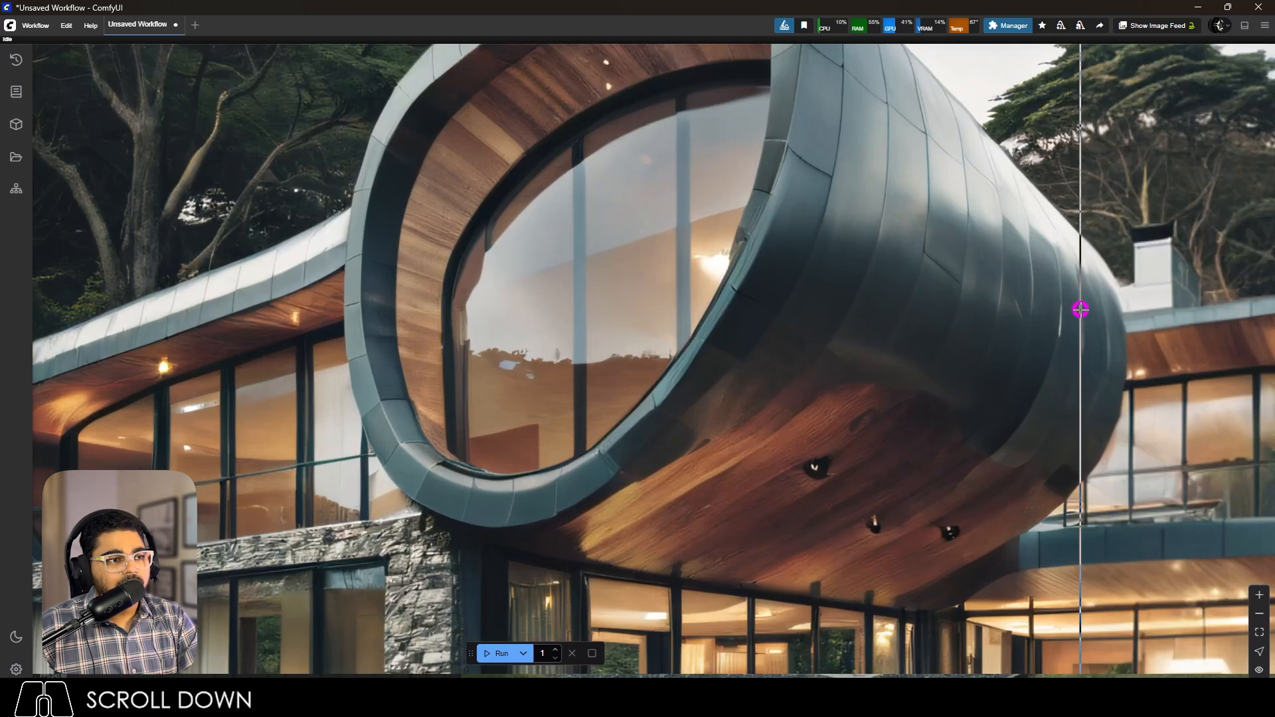
{"action": "scroll", "coordinate": [885, 299], "scroll_direction": "down", "scroll_amount": 5}
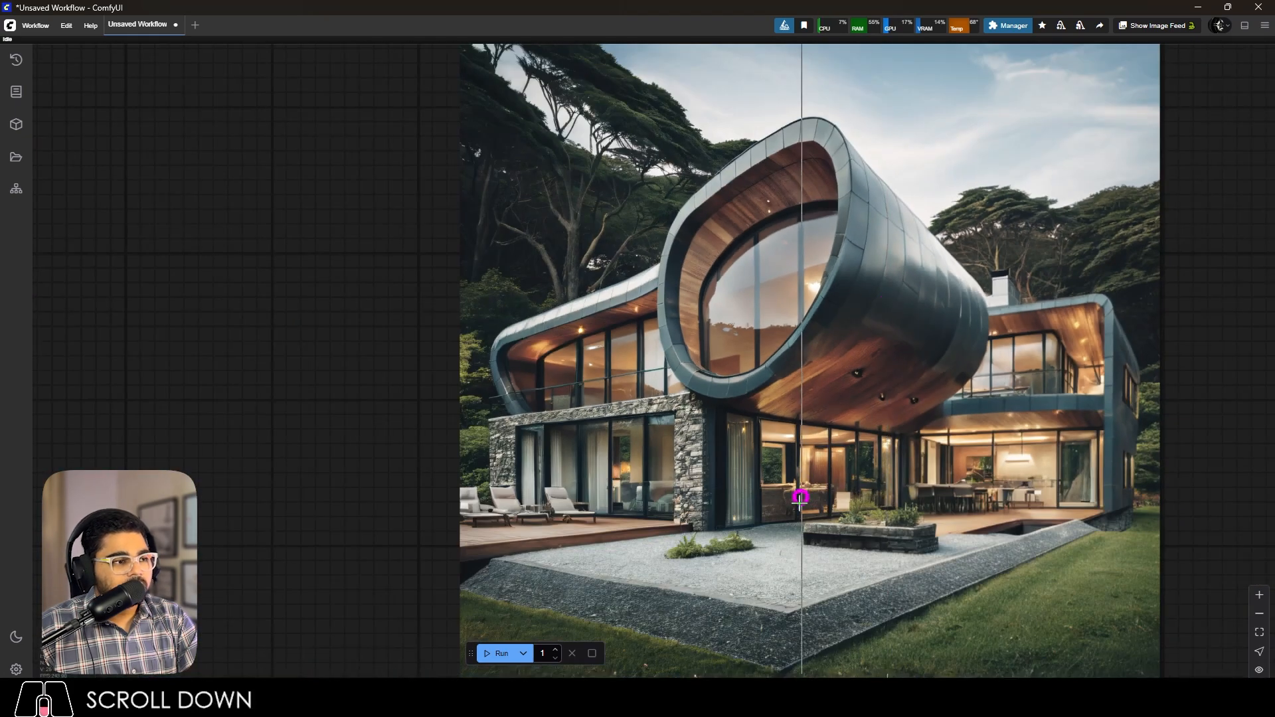
{"action": "scroll", "coordinate": [770, 492], "scroll_direction": "up", "scroll_amount": 5}
{"action": "scroll", "coordinate": [768, 488], "scroll_direction": "up", "scroll_amount": 2}
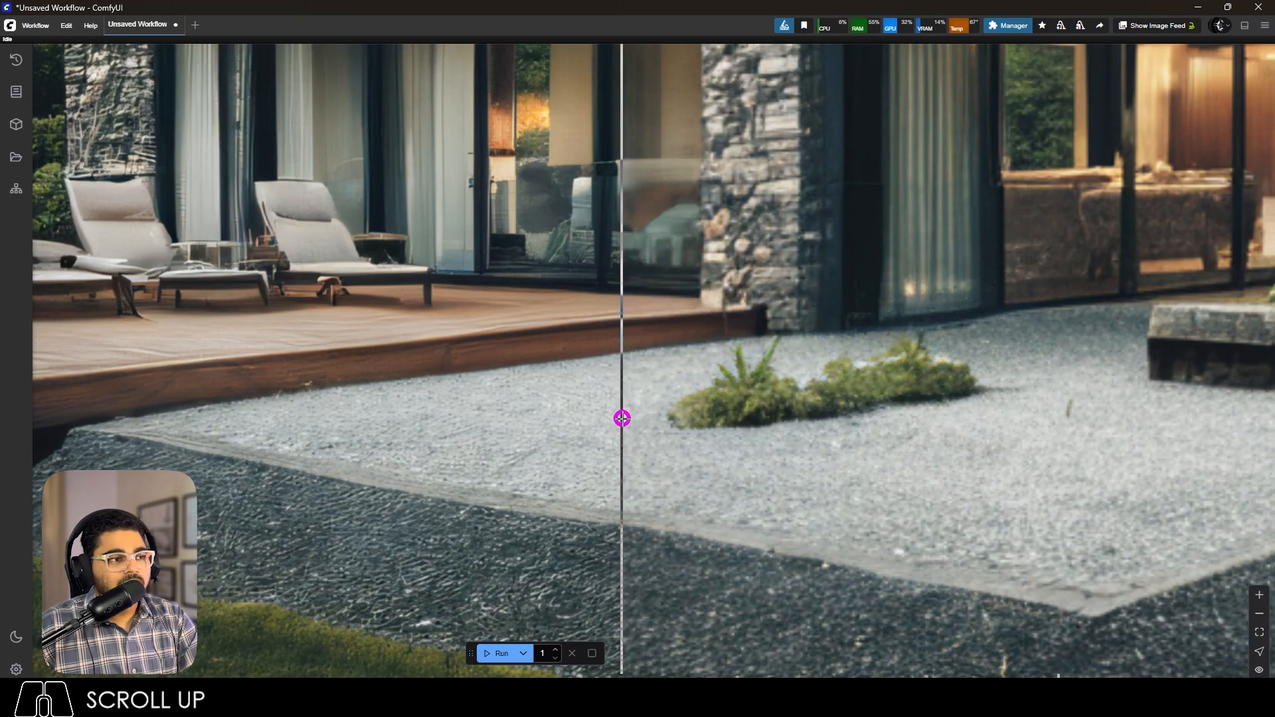
{"action": "scroll", "coordinate": [905, 447], "scroll_direction": "down", "scroll_amount": 3}
{"action": "scroll", "coordinate": [479, 387], "scroll_direction": "up", "scroll_amount": 5}
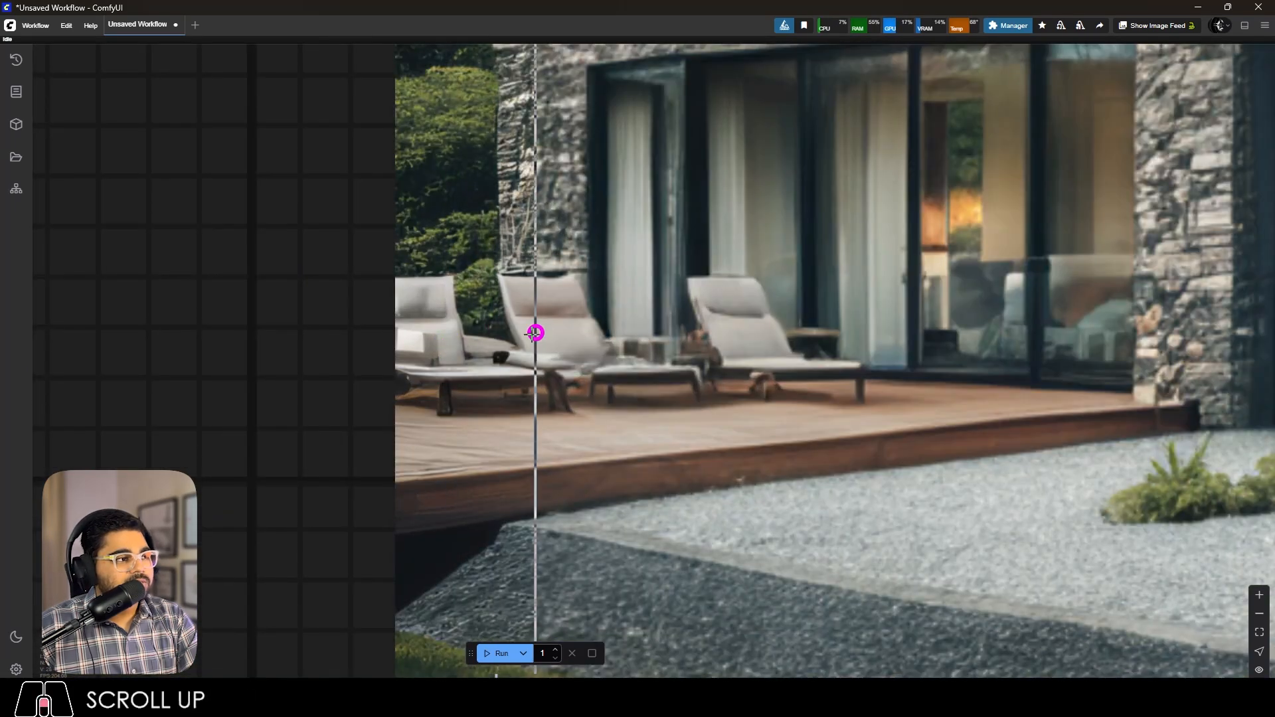
{"action": "scroll", "coordinate": [654, 352], "scroll_direction": "down", "scroll_amount": 4}
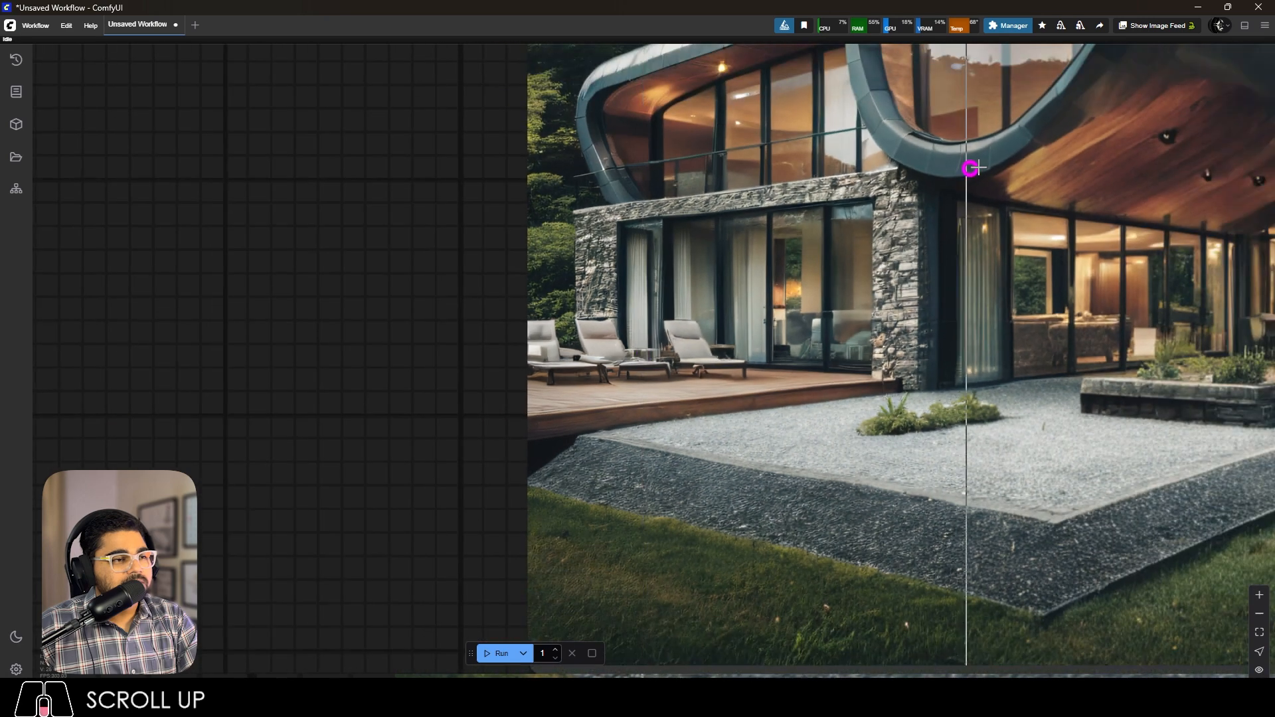
{"action": "scroll", "coordinate": [970, 166], "scroll_direction": "up", "scroll_amount": 6}
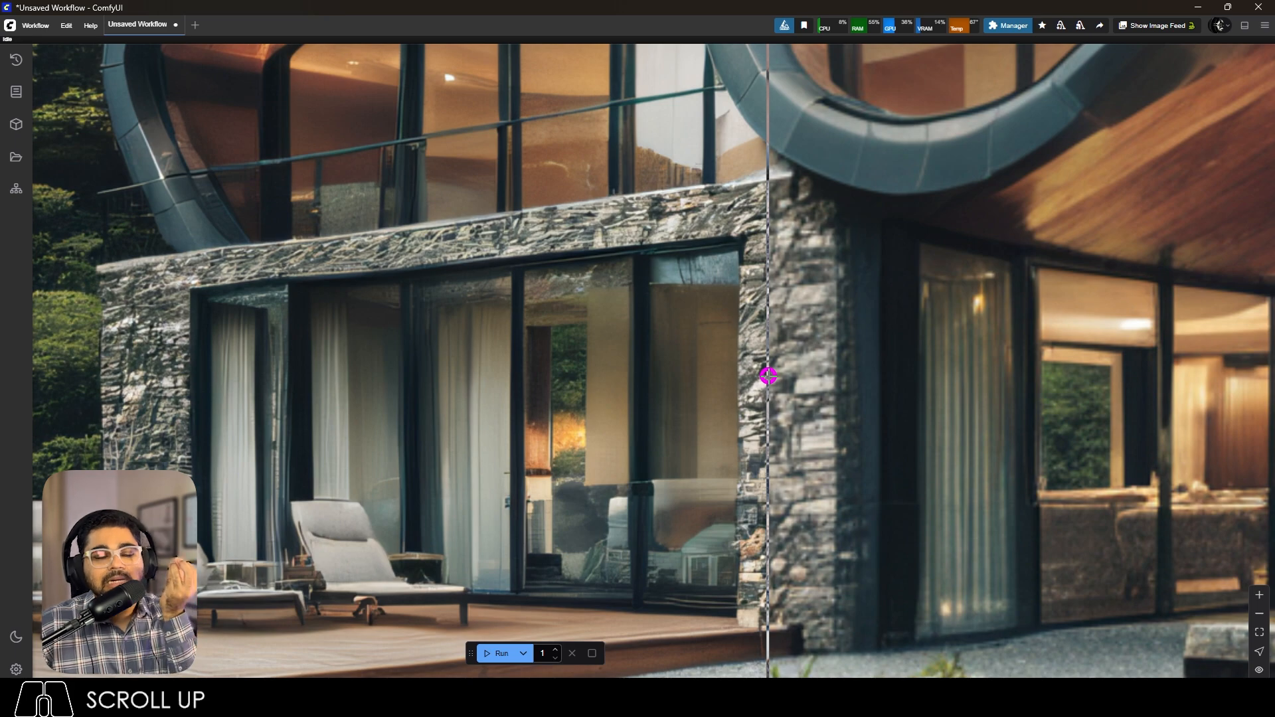
Move the Preview Image node above the Image Comparer and shift the comparer slightly so the two no longer overlap.
{"action": "scroll", "coordinate": [768, 375], "scroll_direction": "down", "scroll_amount": 10}
{"action": "scroll", "coordinate": [774, 321], "scroll_direction": "up", "scroll_amount": 3}
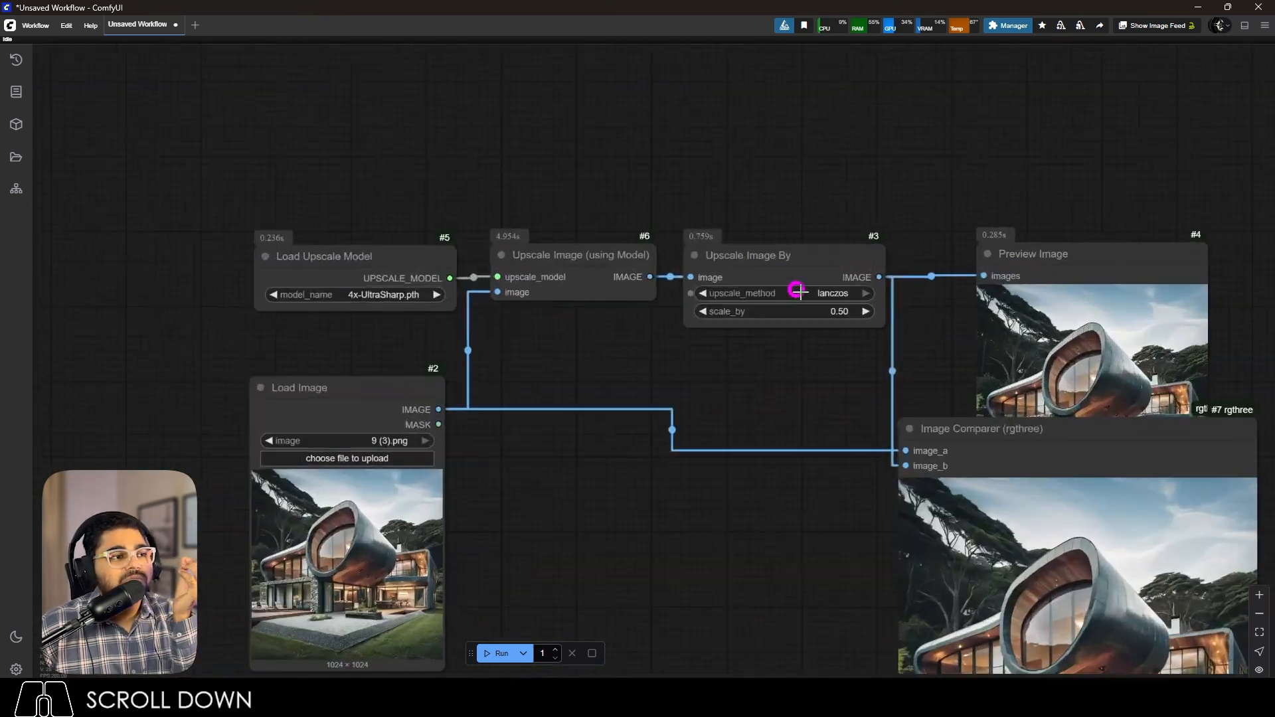
{"action": "scroll", "coordinate": [962, 252], "scroll_direction": "up", "scroll_amount": 2}
{"action": "left_click_drag", "start_coordinate": [1057, 251], "coordinate": [1047, 78]}
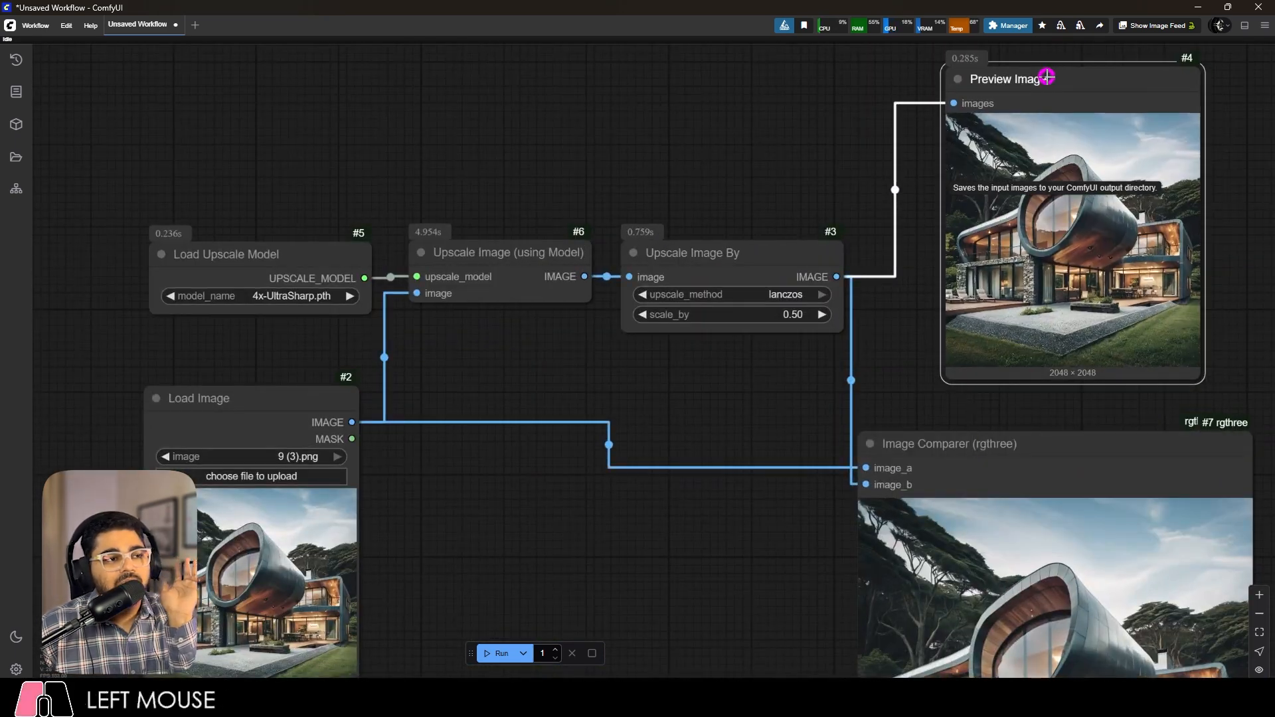
{"action": "scroll", "coordinate": [985, 193], "scroll_direction": "down", "scroll_amount": 3}
{"action": "scroll", "coordinate": [971, 319], "scroll_direction": "up", "scroll_amount": 2}
{"action": "scroll", "coordinate": [976, 347], "scroll_direction": "up", "scroll_amount": 2}
{"action": "left_click", "coordinate": [971, 321]}
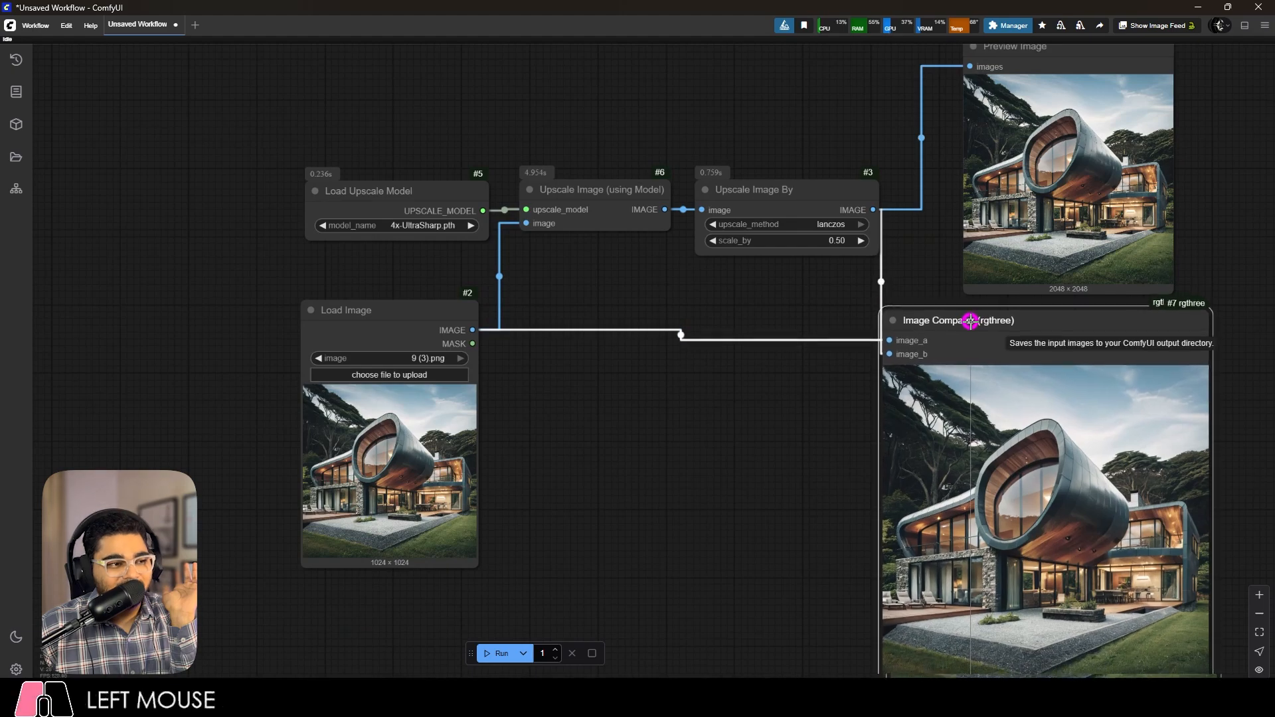
{"action": "left_click_drag", "start_coordinate": [970, 321], "coordinate": [1000, 316]}
{"action": "left_click", "coordinate": [835, 301]}
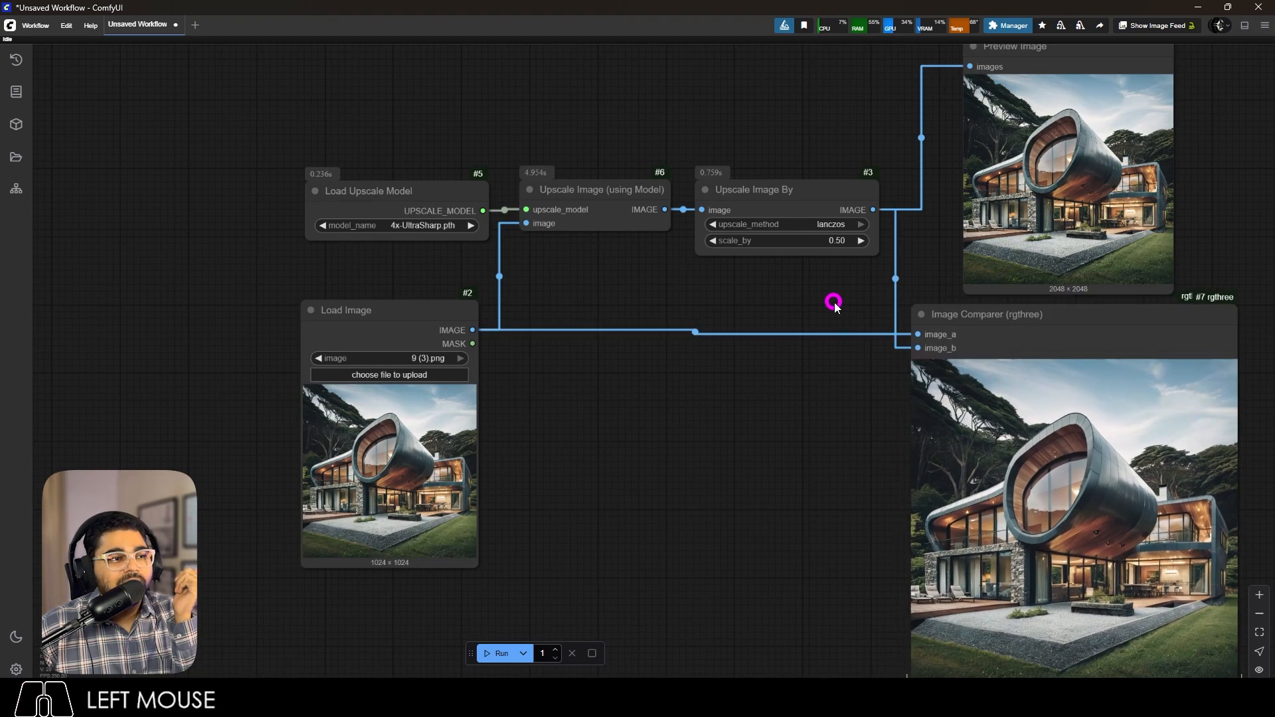
Compare the lawn, planter and dining area of the original and upscaled images up close in the Image Comparer.
{"action": "scroll", "coordinate": [835, 306], "scroll_direction": "down", "scroll_amount": 5}
{"action": "scroll", "coordinate": [1049, 471], "scroll_direction": "up", "scroll_amount": 12}
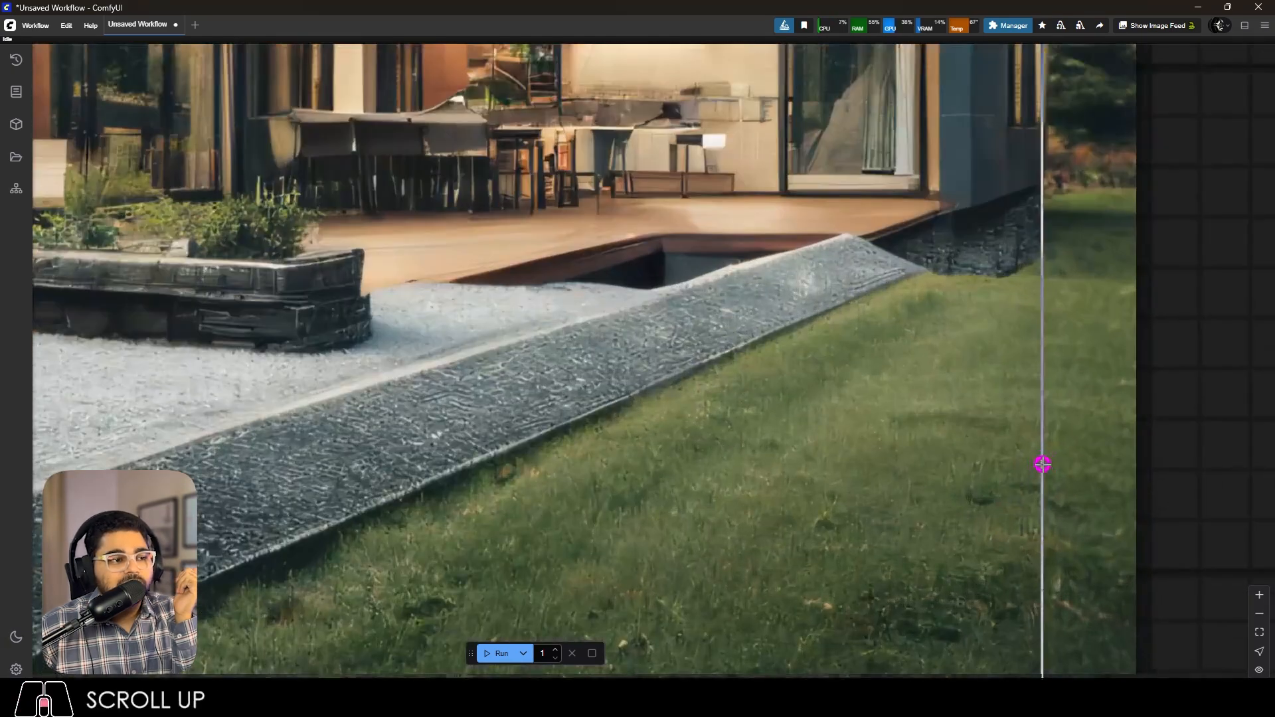
{"action": "scroll", "coordinate": [1042, 464], "scroll_direction": "down", "scroll_amount": 10}
{"action": "scroll", "coordinate": [774, 271], "scroll_direction": "up", "scroll_amount": 7}
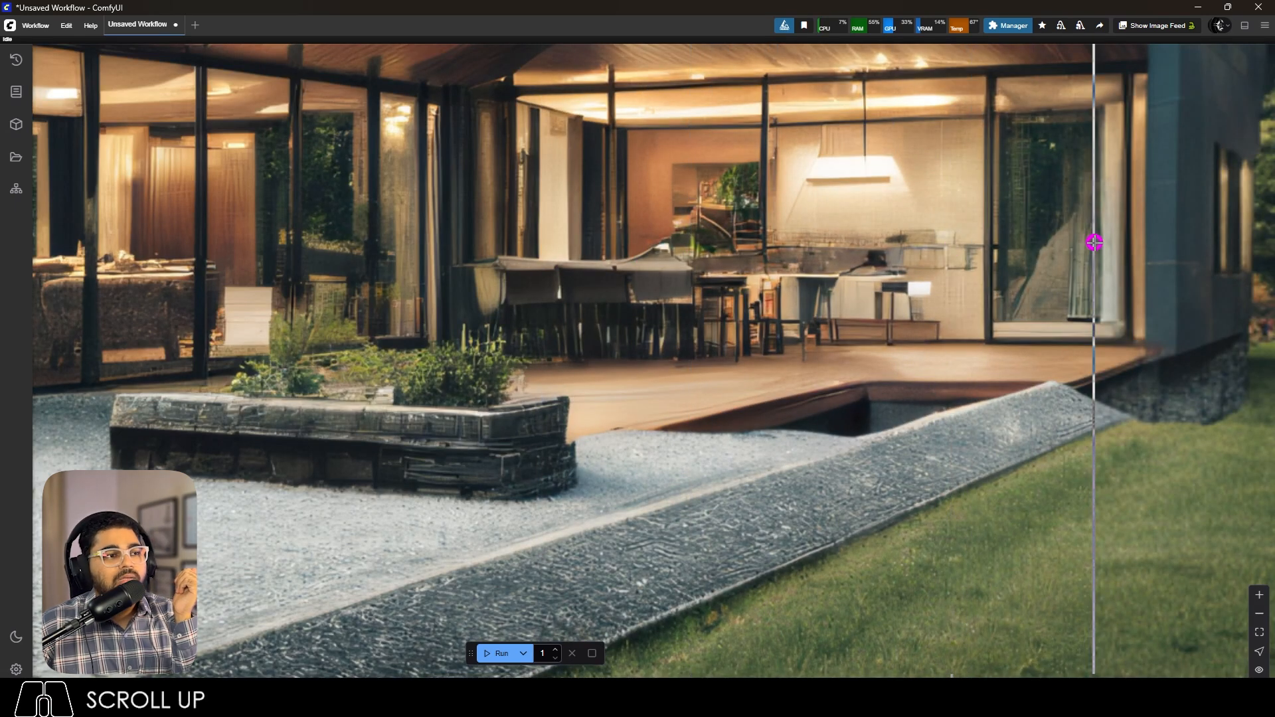
{"action": "scroll", "coordinate": [956, 270], "scroll_direction": "up", "scroll_amount": 8}
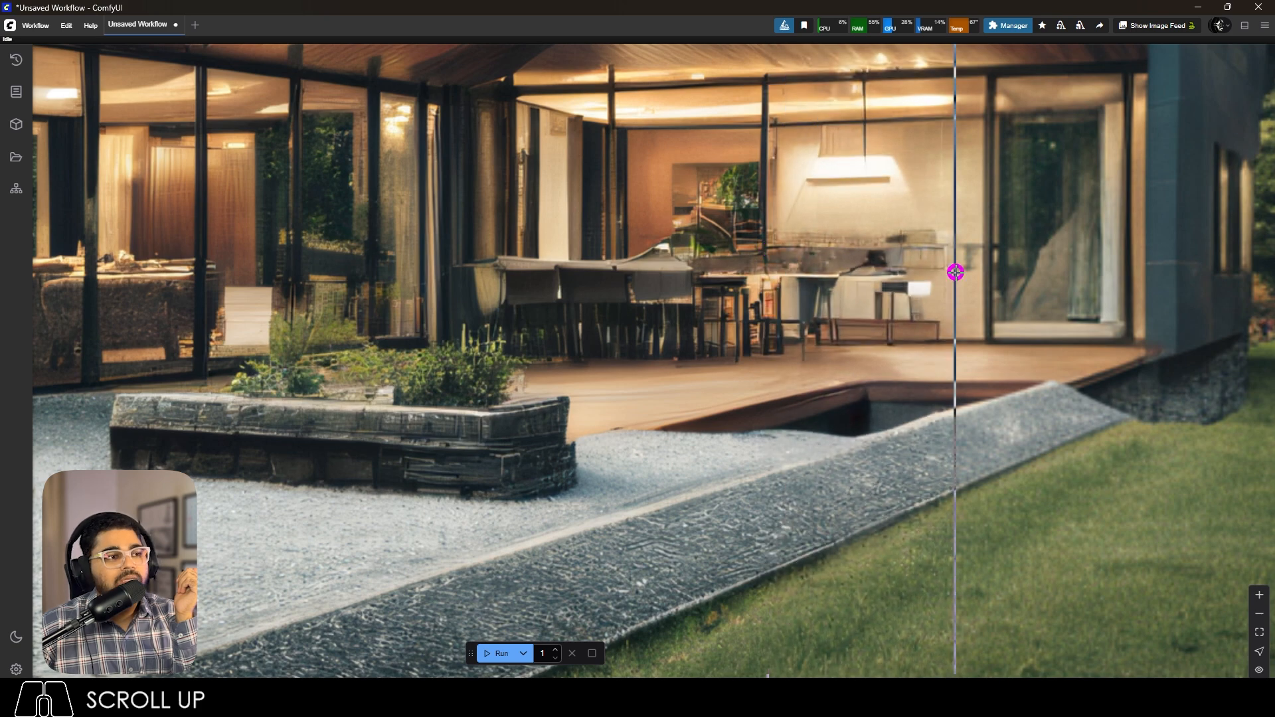
{"action": "scroll", "coordinate": [734, 382], "scroll_direction": "down", "scroll_amount": 10}
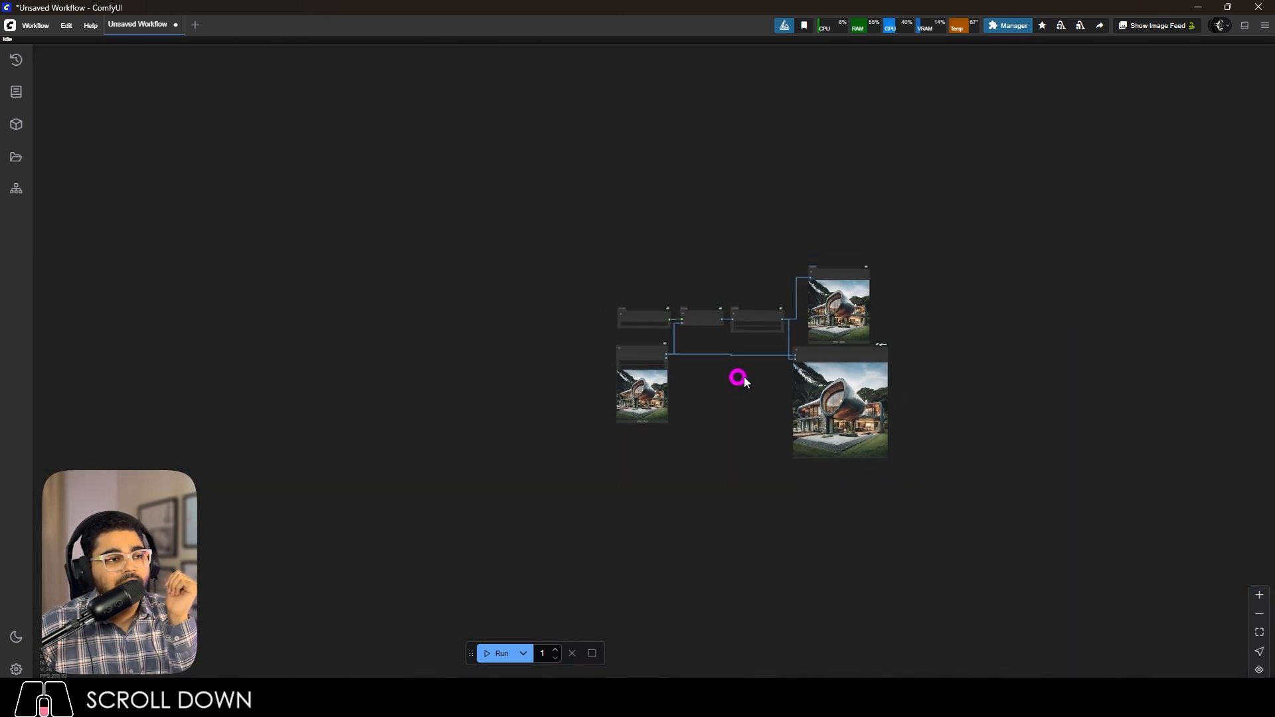
Add an Ultimate SD Upscale node in the empty canvas area beyond the Preview Image and Image Comparer nodes.
{"action": "scroll", "coordinate": [900, 365], "scroll_direction": "up", "scroll_amount": 5}
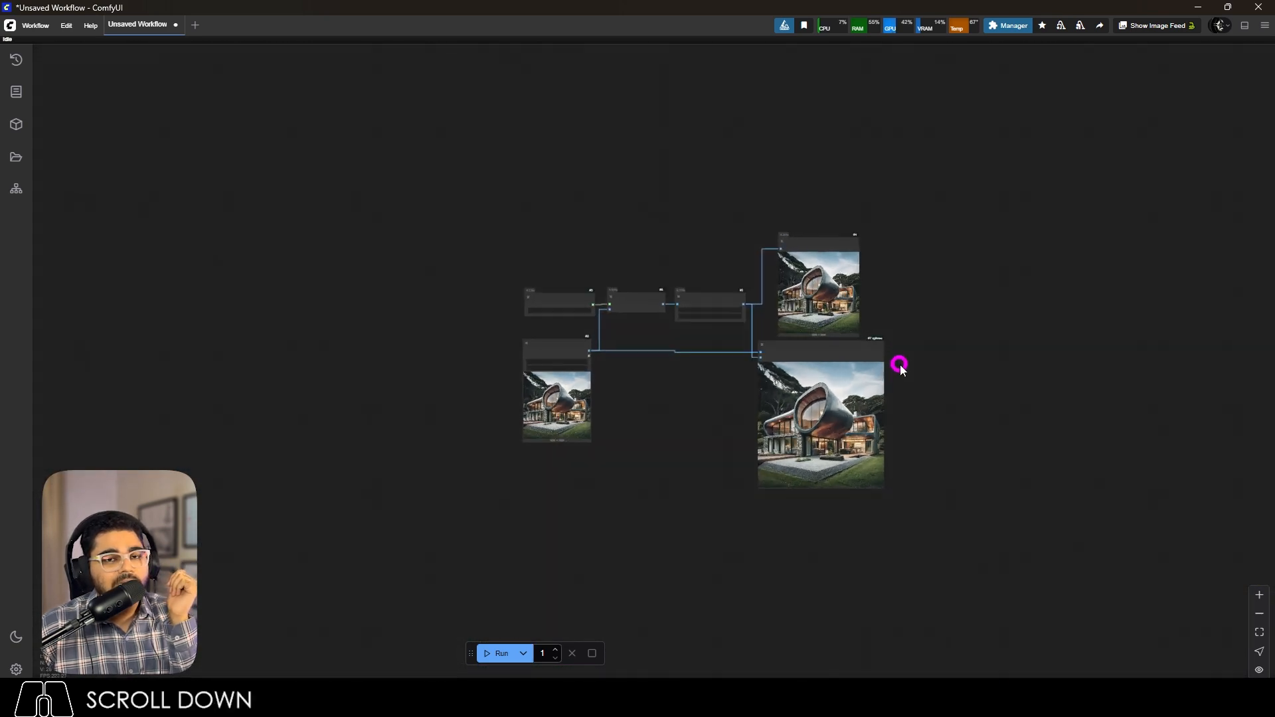
{"action": "double_click", "coordinate": [1055, 304]}
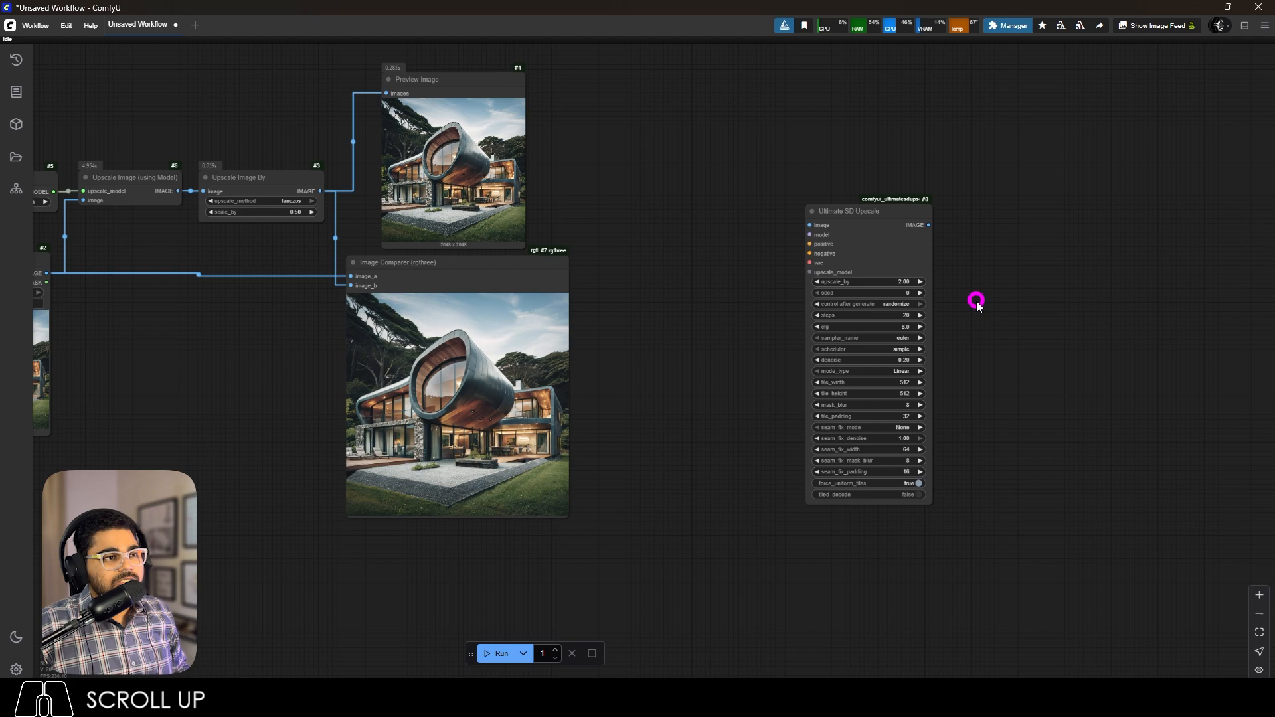
{"action": "scroll", "coordinate": [927, 280], "scroll_direction": "up", "scroll_amount": 8}
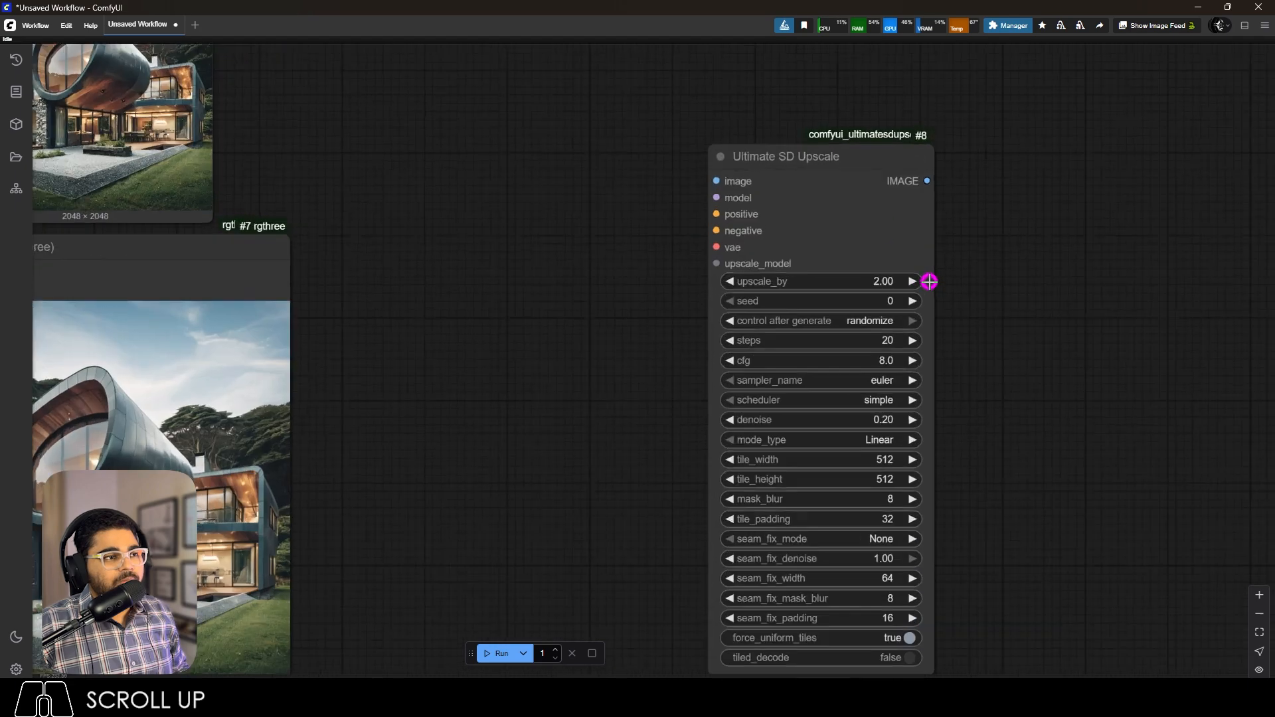
Set the Ultimate SD Upscale node's upscale_by to 1.00 and its seed to 265.
{"action": "left_click", "coordinate": [853, 281]}
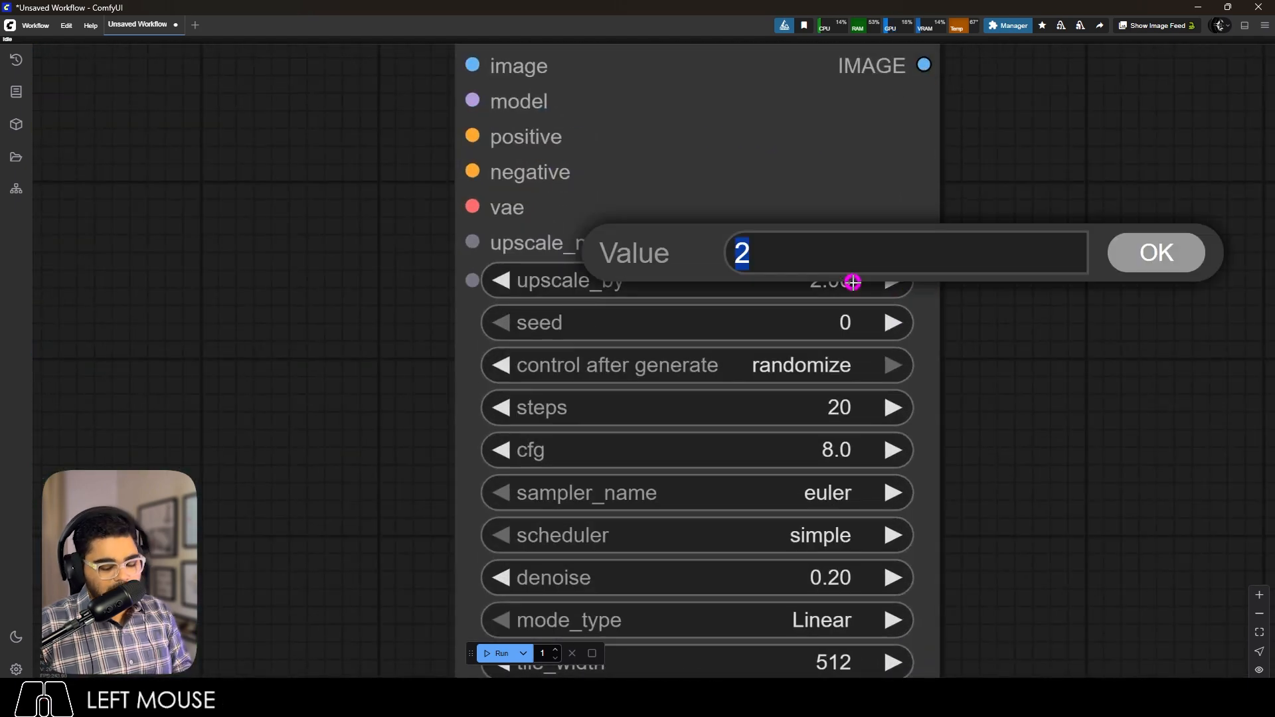
{"action": "type", "text": "1"}
{"action": "key", "text": "Return"}
{"action": "left_click", "coordinate": [802, 342]}
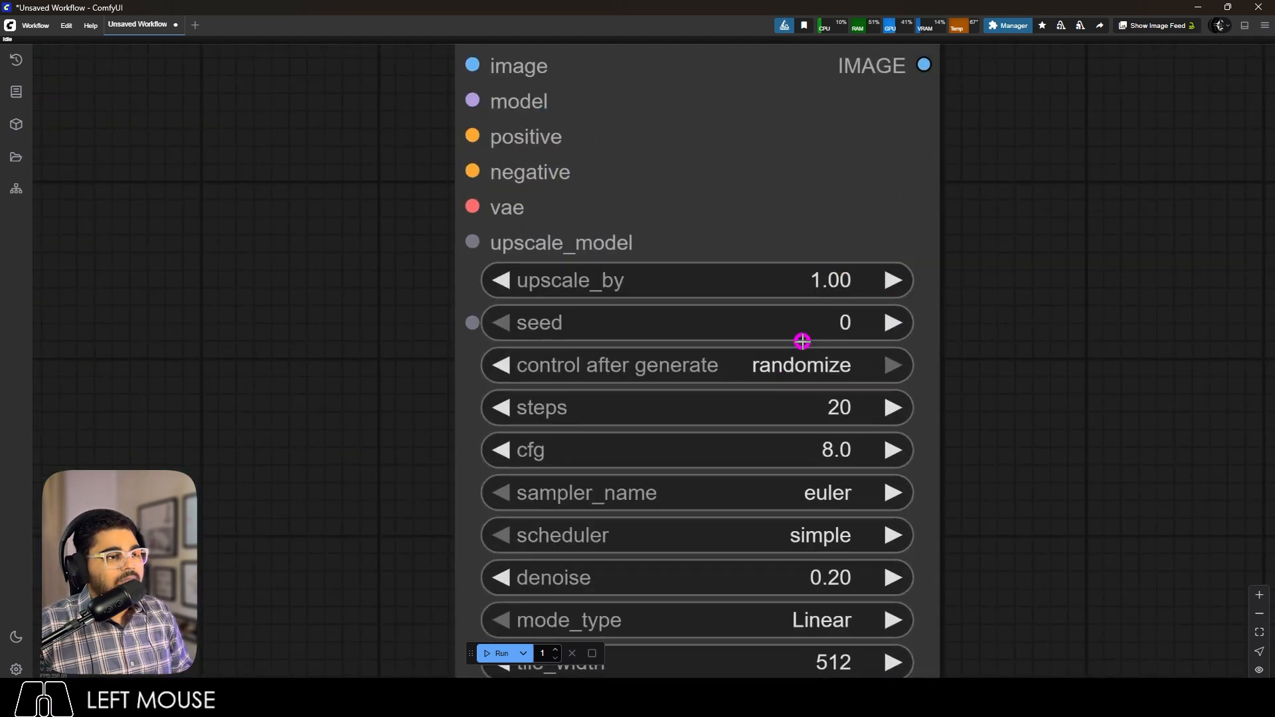
{"action": "type", "text": "265"}
{"action": "key", "text": "Return"}
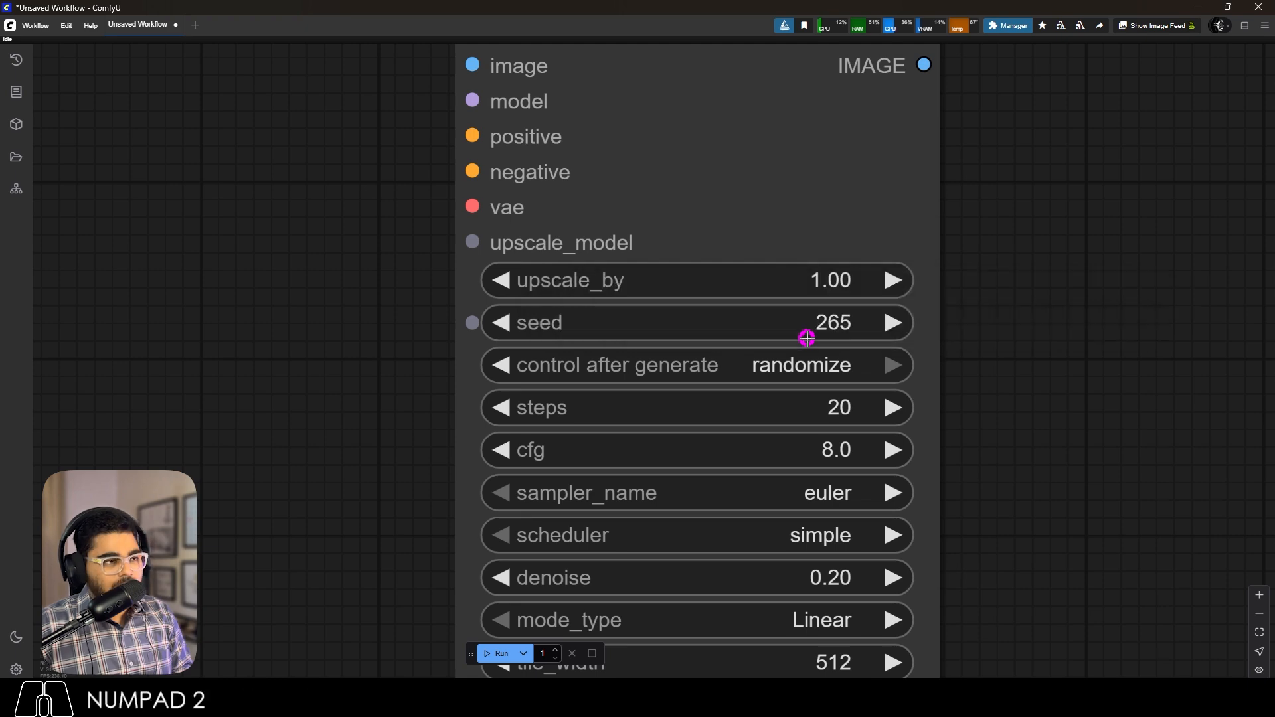
Set the Ultimate SD Upscale node's steps to 10 and its cfg to 10.0.
{"action": "scroll", "coordinate": [838, 387], "scroll_direction": "up", "scroll_amount": 2}
{"action": "left_click", "coordinate": [836, 375]}
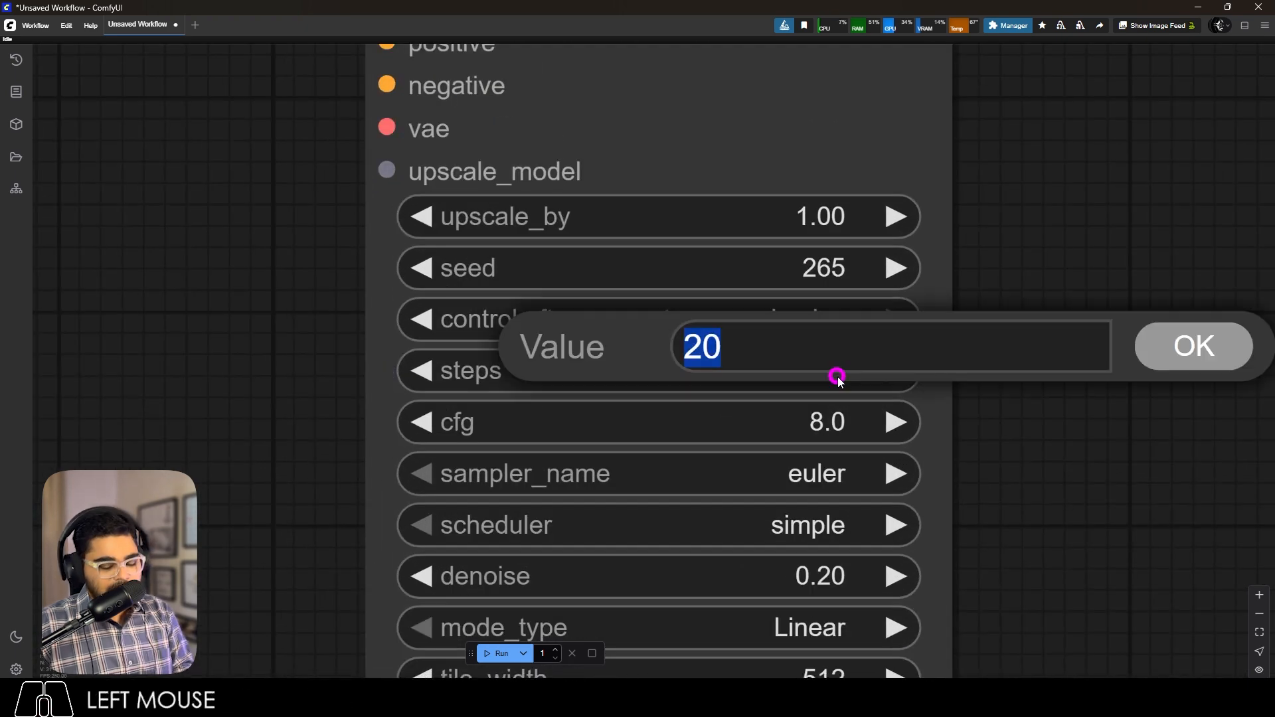
{"action": "left_click", "coordinate": [836, 375]}
{"action": "left_click", "coordinate": [822, 421]}
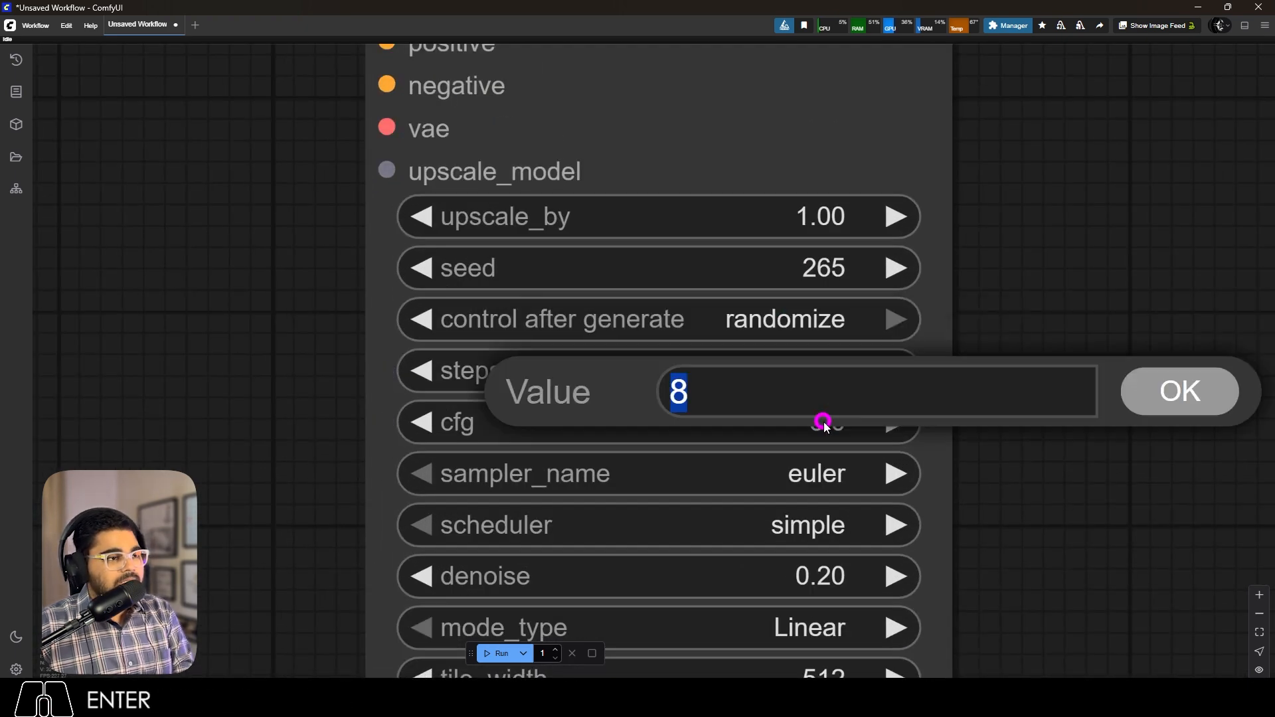
{"action": "type", "text": "10"}
{"action": "key", "text": "Return"}
{"action": "scroll", "coordinate": [899, 445], "scroll_direction": "down", "scroll_amount": 2}
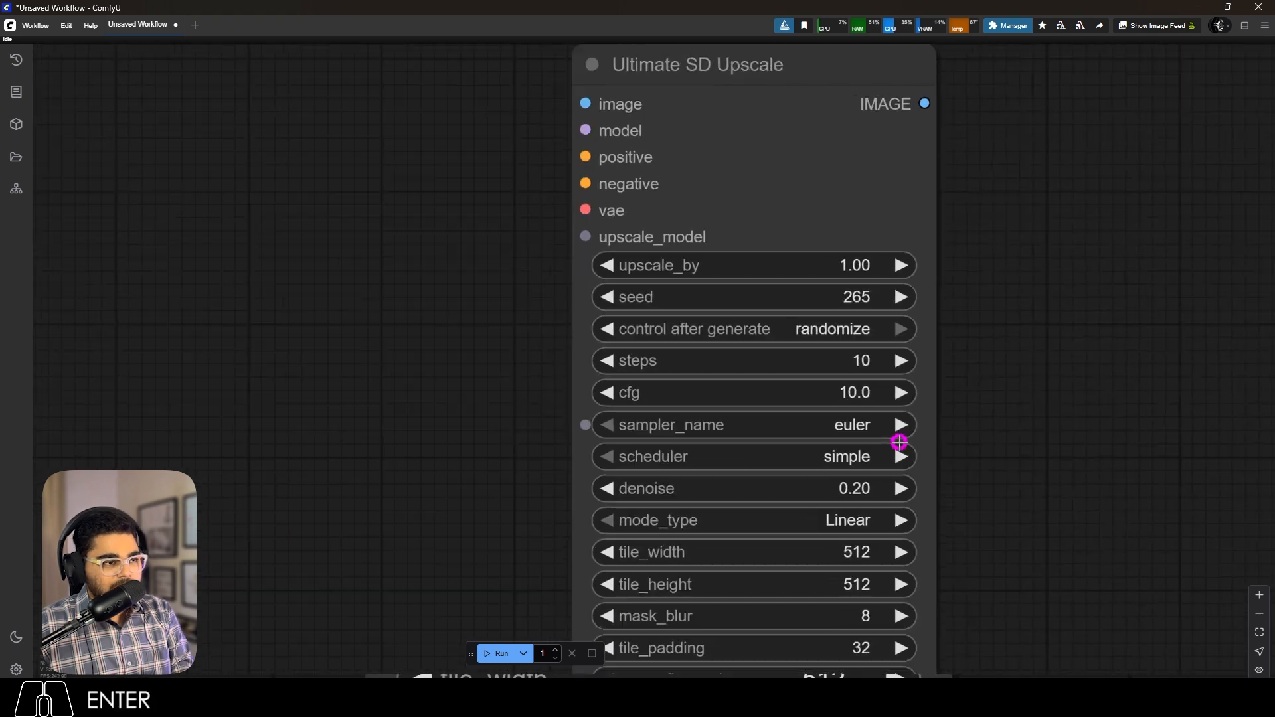
Choose the dpmpp_3m_sde sampler and the karras scheduler for the Ultimate SD Upscale node.
{"action": "scroll", "coordinate": [859, 418], "scroll_direction": "up", "scroll_amount": 3}
{"action": "left_click", "coordinate": [859, 420]}
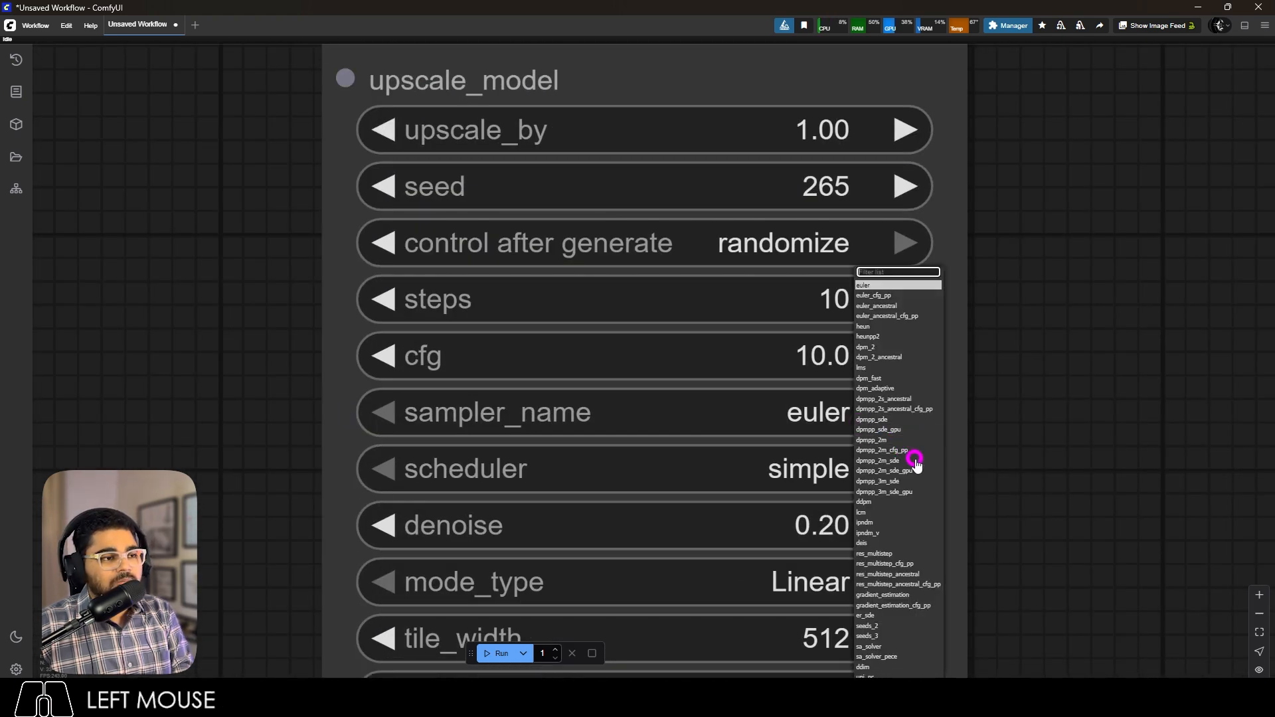
{"action": "left_click", "coordinate": [910, 481]}
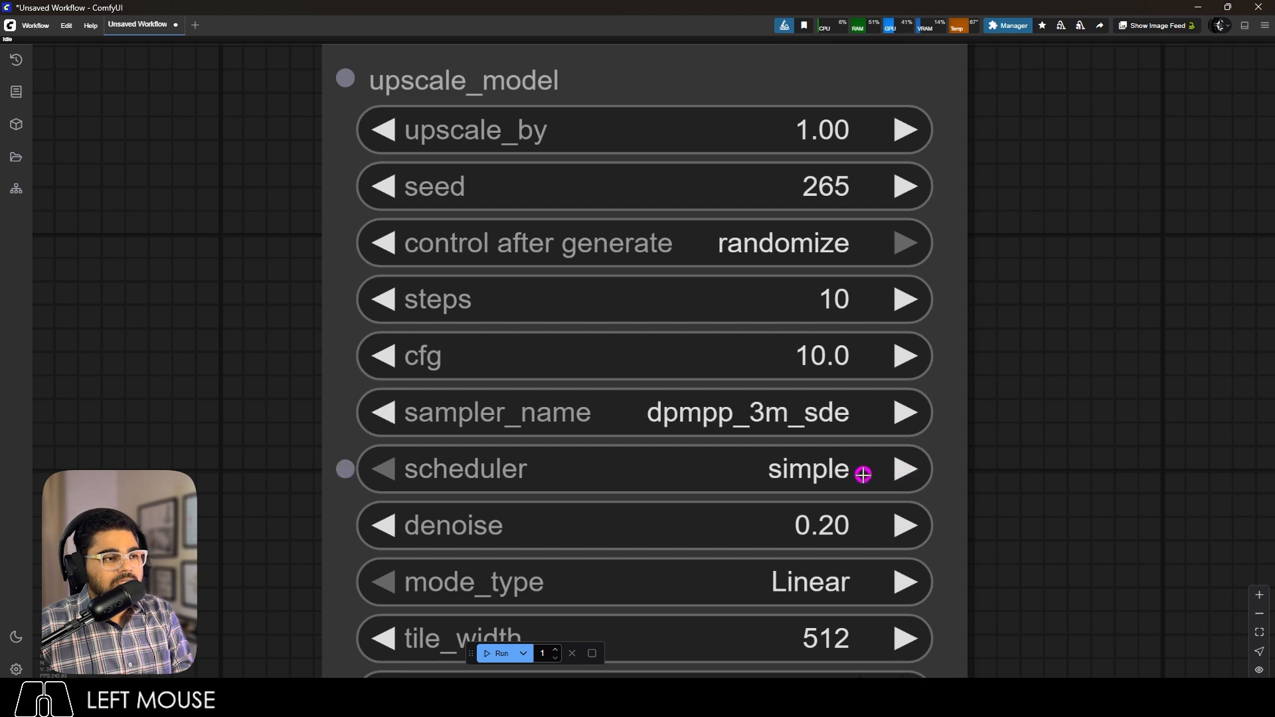
{"action": "left_click", "coordinate": [856, 477]}
{"action": "left_click", "coordinate": [891, 513]}
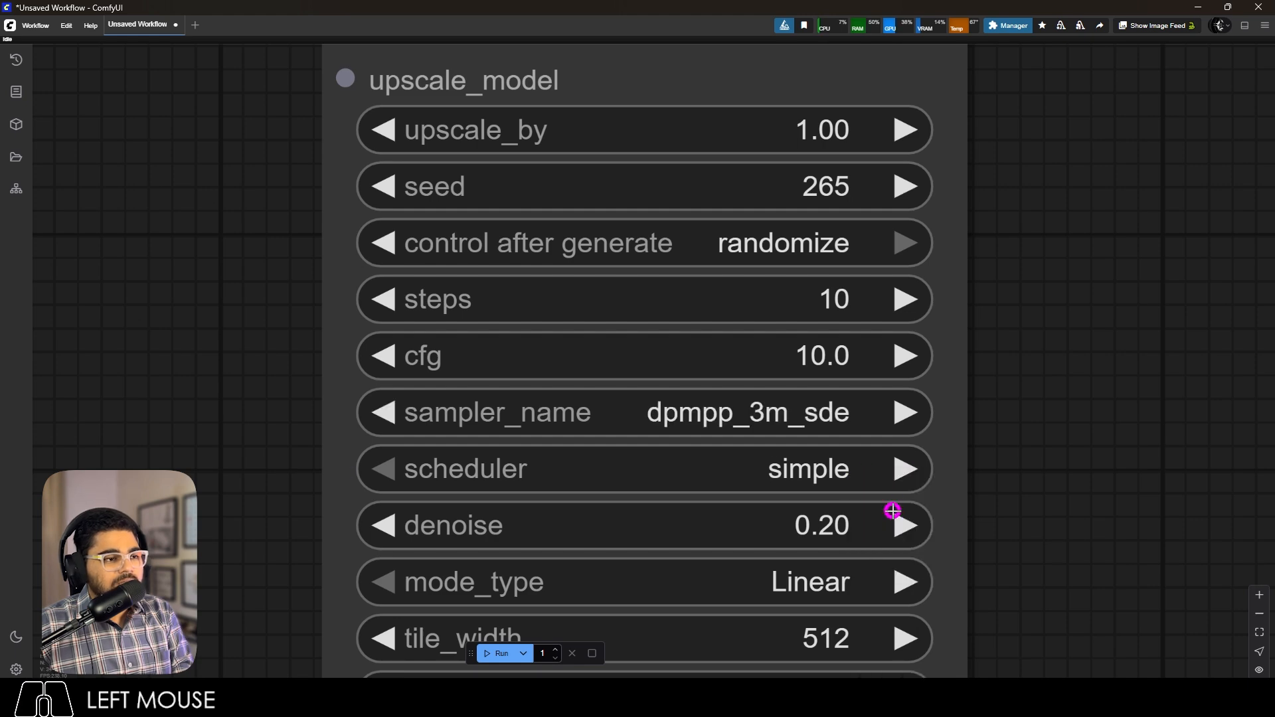
Set the Ultimate SD Upscale node's denoise to 0.40.
{"action": "scroll", "coordinate": [883, 464], "scroll_direction": "down", "scroll_amount": 3}
{"action": "left_click", "coordinate": [876, 477]}
{"action": "type", "text": ".4"}
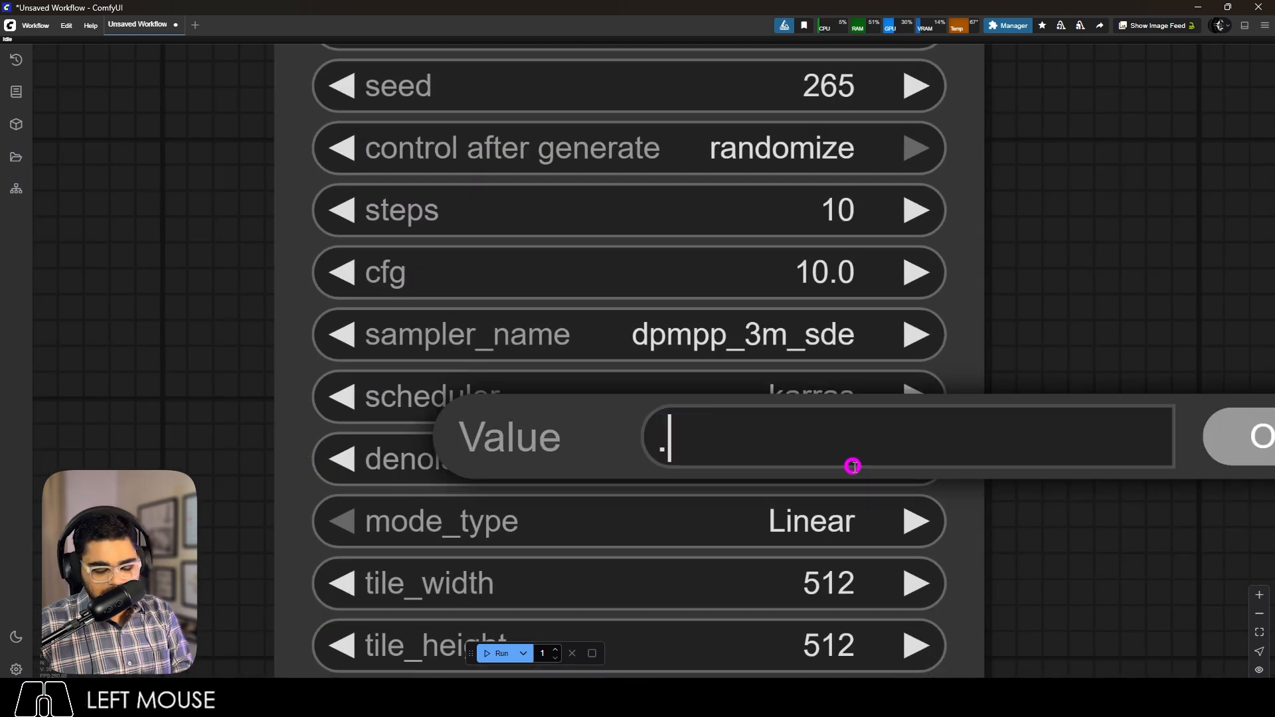
{"action": "key", "text": "Return"}
Set the Ultimate SD Upscale node's mask_blur to 64 and its tile_padding to 256.
{"action": "scroll", "coordinate": [915, 404], "scroll_direction": "down", "scroll_amount": 3}
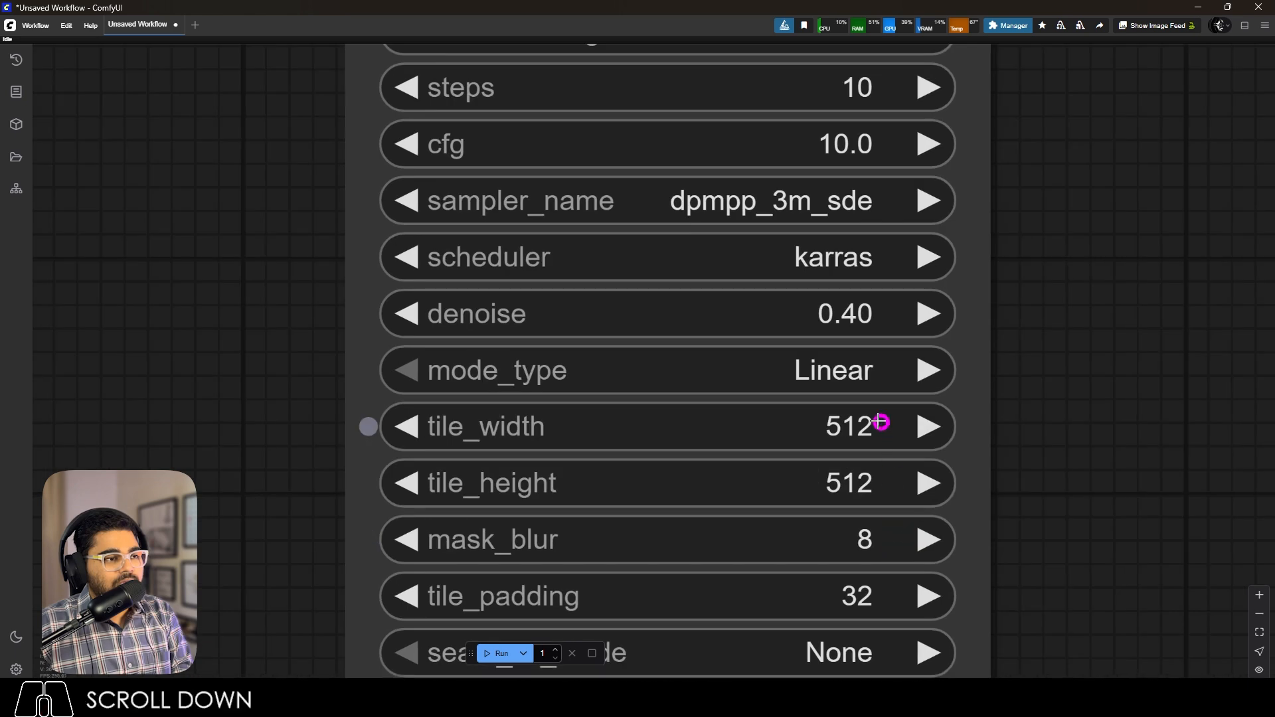
{"action": "scroll", "coordinate": [875, 417], "scroll_direction": "down", "scroll_amount": 5}
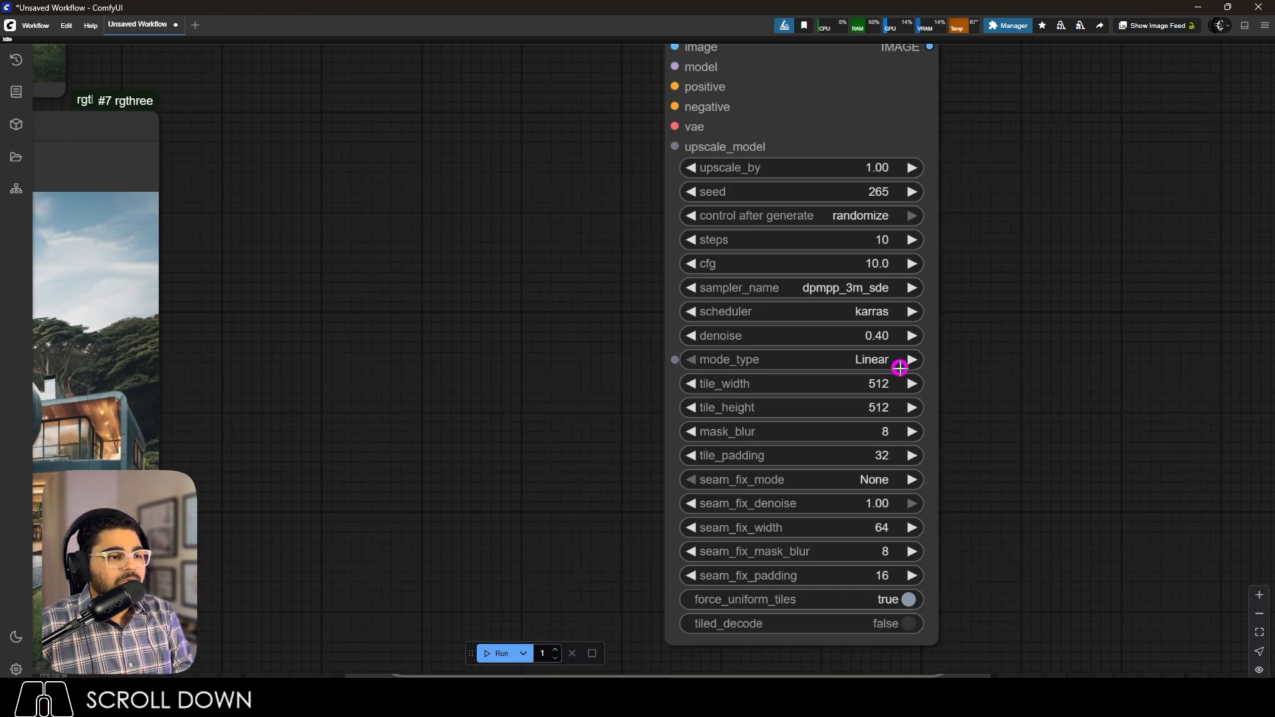
{"action": "scroll", "coordinate": [899, 365], "scroll_direction": "up", "scroll_amount": 5}
{"action": "left_click_drag", "start_coordinate": [863, 370], "coordinate": [1162, 376]}
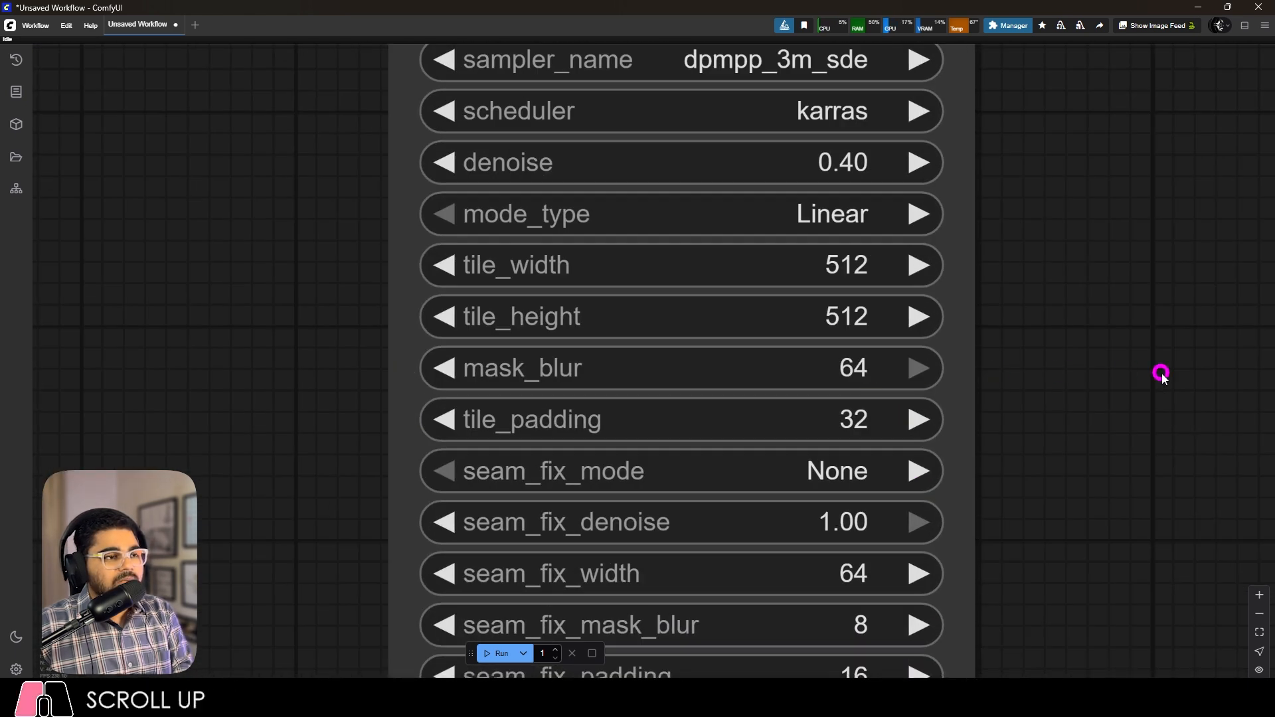
{"action": "left_click", "coordinate": [867, 419]}
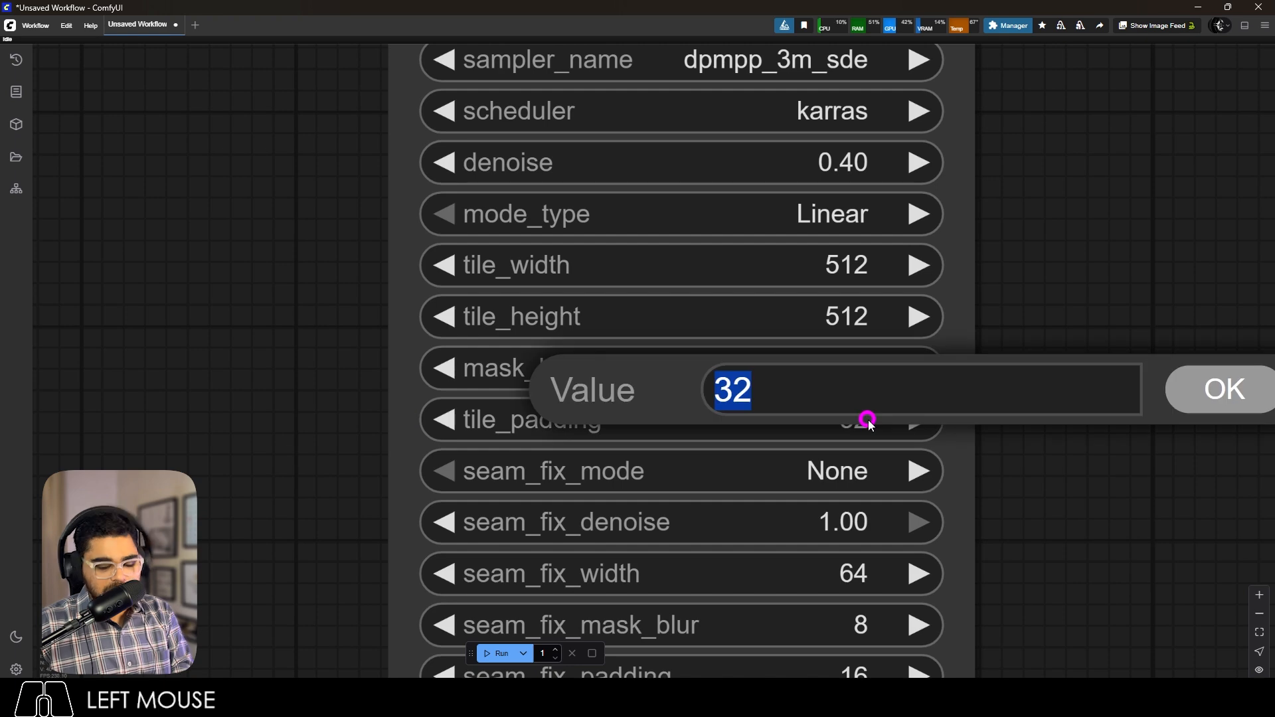
{"action": "key", "text": "Return"}
{"action": "scroll", "coordinate": [879, 489], "scroll_direction": "down", "scroll_amount": 5}
{"action": "scroll", "coordinate": [859, 379], "scroll_direction": "up", "scroll_amount": 5}
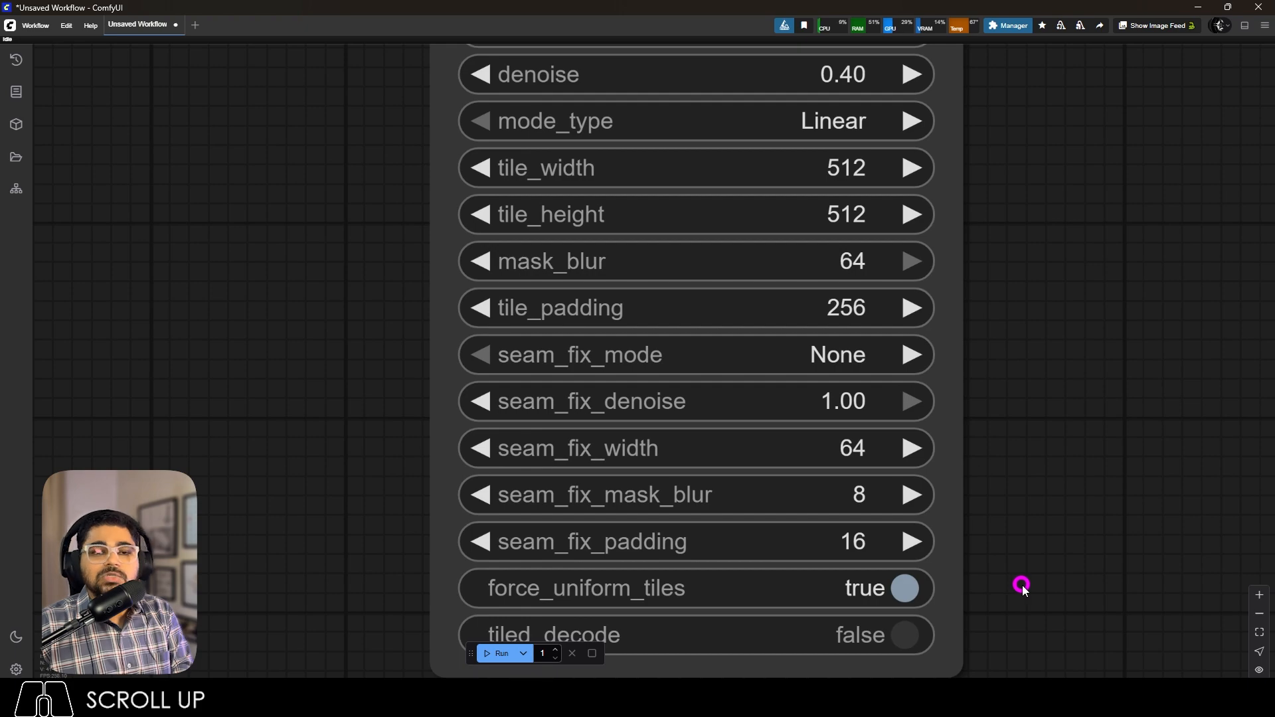
Move the Ultimate SD Upscale node farther away from the Preview Image and Image Comparer to free space between them.
{"action": "scroll", "coordinate": [1022, 588], "scroll_direction": "down", "scroll_amount": 5}
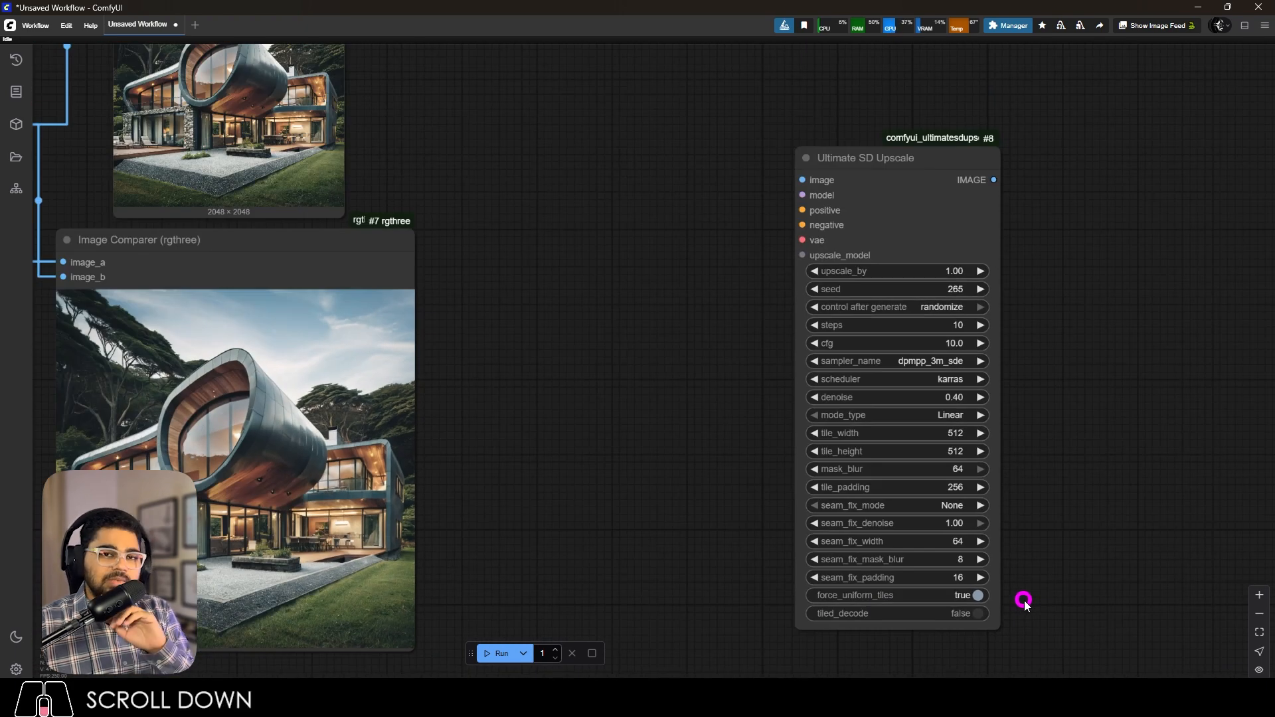
{"action": "scroll", "coordinate": [1053, 465], "scroll_direction": "down", "scroll_amount": 5}
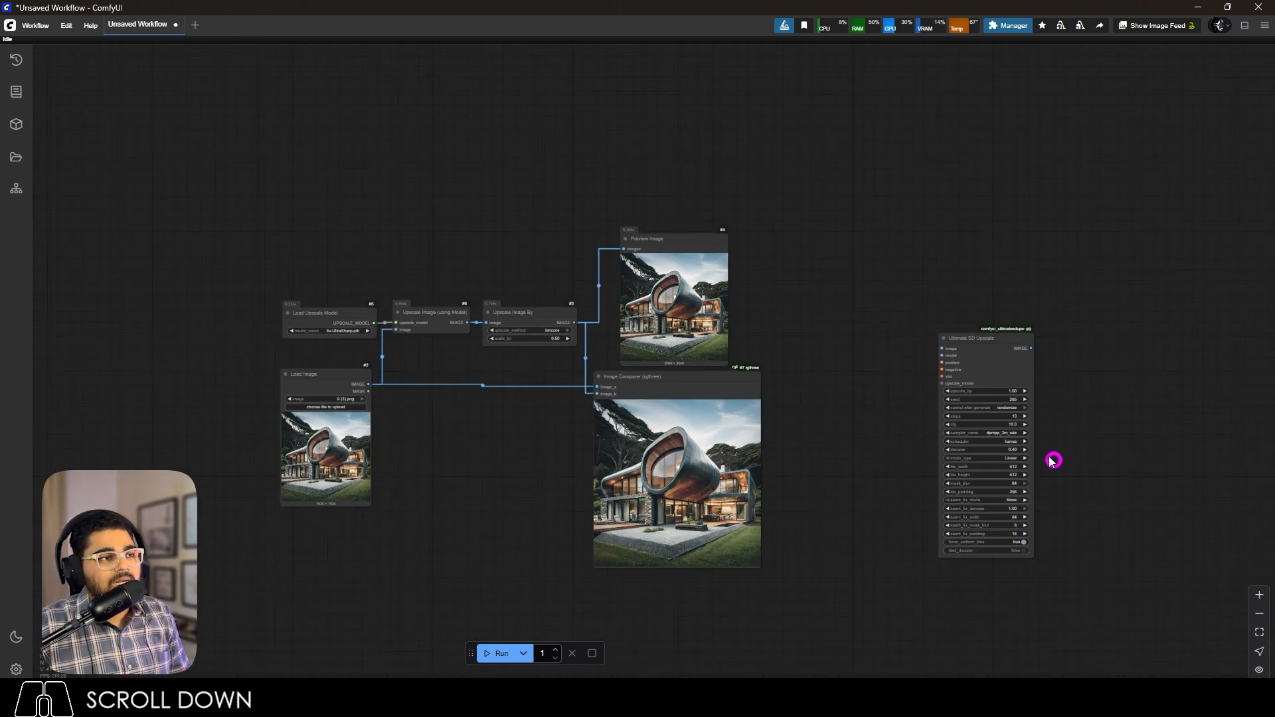
{"action": "scroll", "coordinate": [967, 392], "scroll_direction": "up", "scroll_amount": 5}
{"action": "left_click_drag", "start_coordinate": [963, 290], "coordinate": [1057, 269]}
{"action": "left_click", "coordinate": [919, 242]}
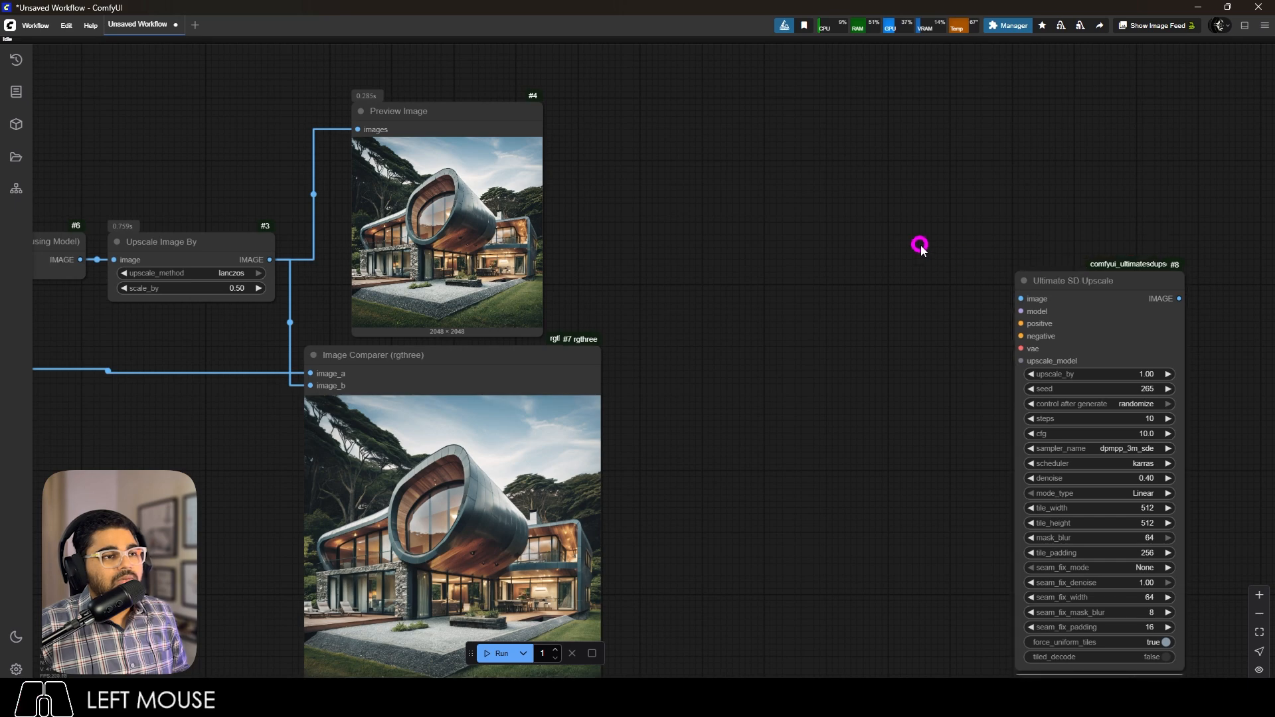
Put all nodes of the finished model-upscale workflow, from Load Image to Image Comparer, into one group and bypass them.
{"action": "scroll", "coordinate": [731, 241], "scroll_direction": "down", "scroll_amount": 4}
{"action": "scroll", "coordinate": [677, 251], "scroll_direction": "up", "scroll_amount": 4}
{"action": "scroll", "coordinate": [499, 268], "scroll_direction": "down", "scroll_amount": 4}
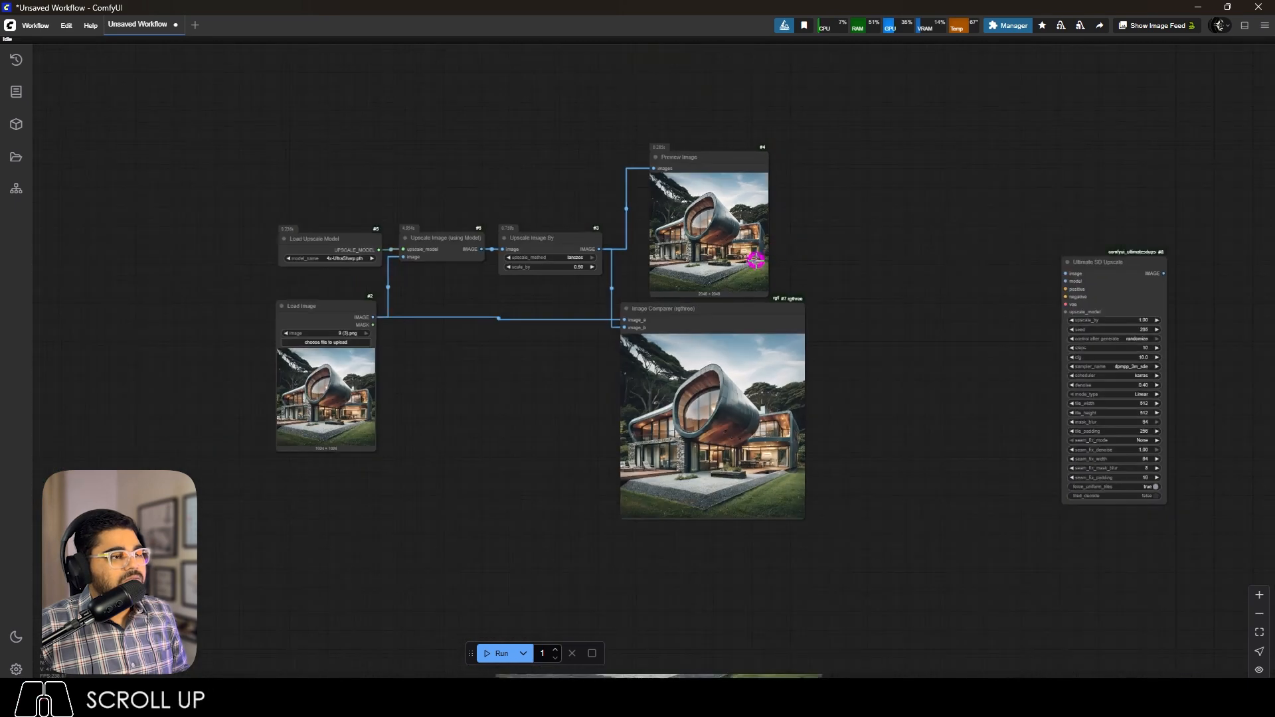
{"action": "scroll", "coordinate": [754, 256], "scroll_direction": "up", "scroll_amount": 2}
{"action": "scroll", "coordinate": [705, 262], "scroll_direction": "down", "scroll_amount": 2}
{"action": "left_click_drag", "start_coordinate": [917, 344], "coordinate": [441, 156]}
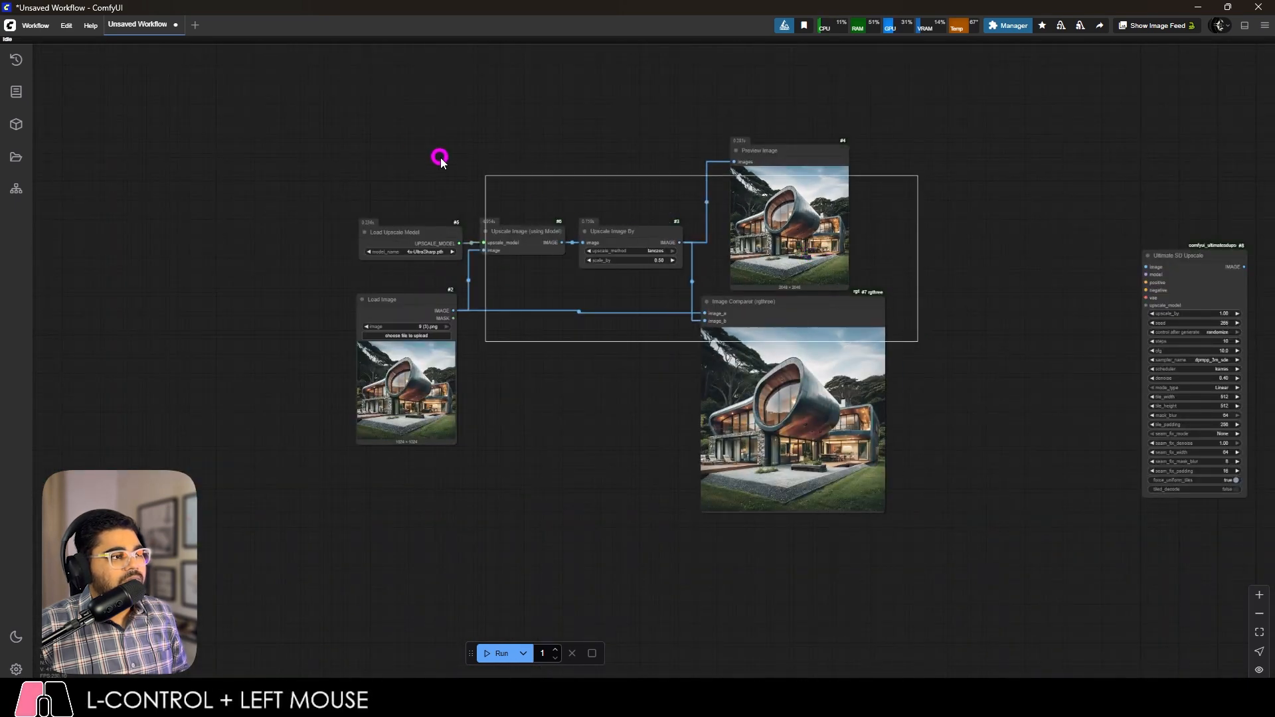
{"action": "key", "text": "ctrl+g"}
{"action": "key", "text": "ctrl+b"}
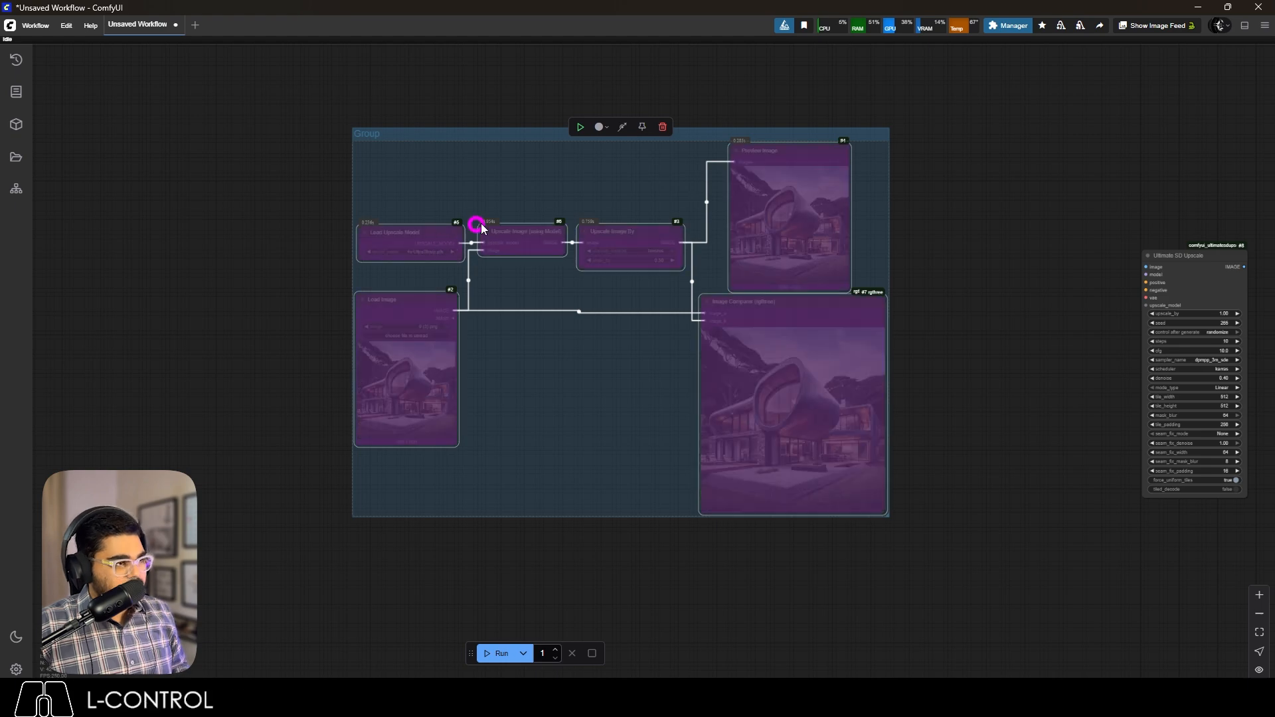
Duplicate the Load Upscale Model, Load Image, Upscale Image (using Model) and Upscale Image By nodes into the space before Ultimate SD Upscale.
{"action": "scroll", "coordinate": [496, 200], "scroll_direction": "down", "scroll_amount": 3}
{"action": "left_click_drag", "start_coordinate": [103, 134], "coordinate": [629, 311]}
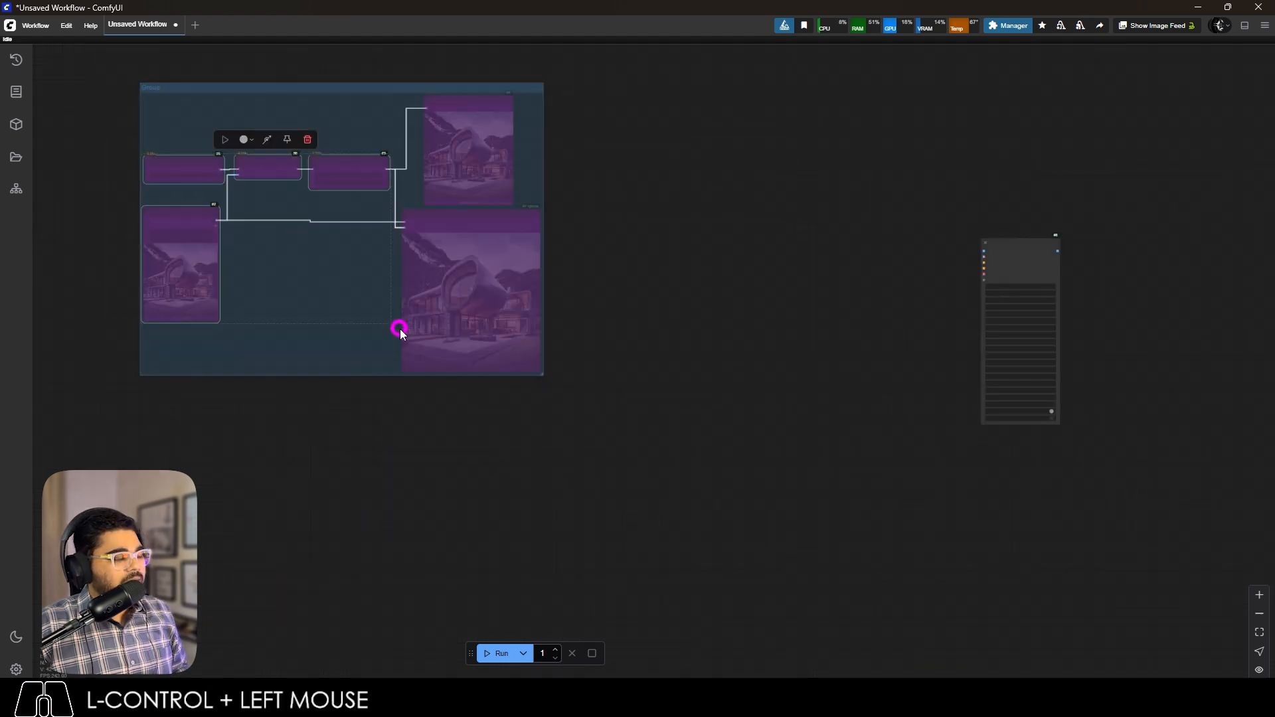
{"action": "key", "text": "ctrl+c"}
{"action": "key", "text": "ctrl+v"}
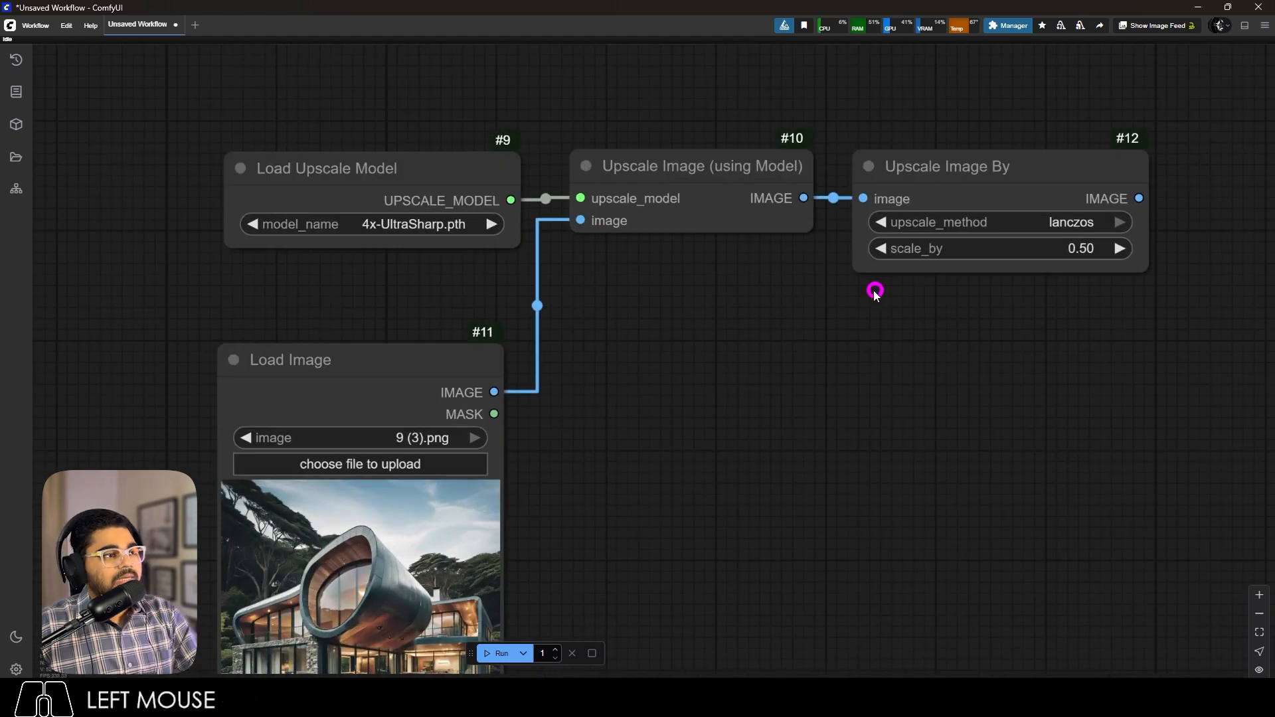
{"action": "scroll", "coordinate": [677, 276], "scroll_direction": "down", "scroll_amount": 5}
{"action": "scroll", "coordinate": [523, 370], "scroll_direction": "up", "scroll_amount": 8}
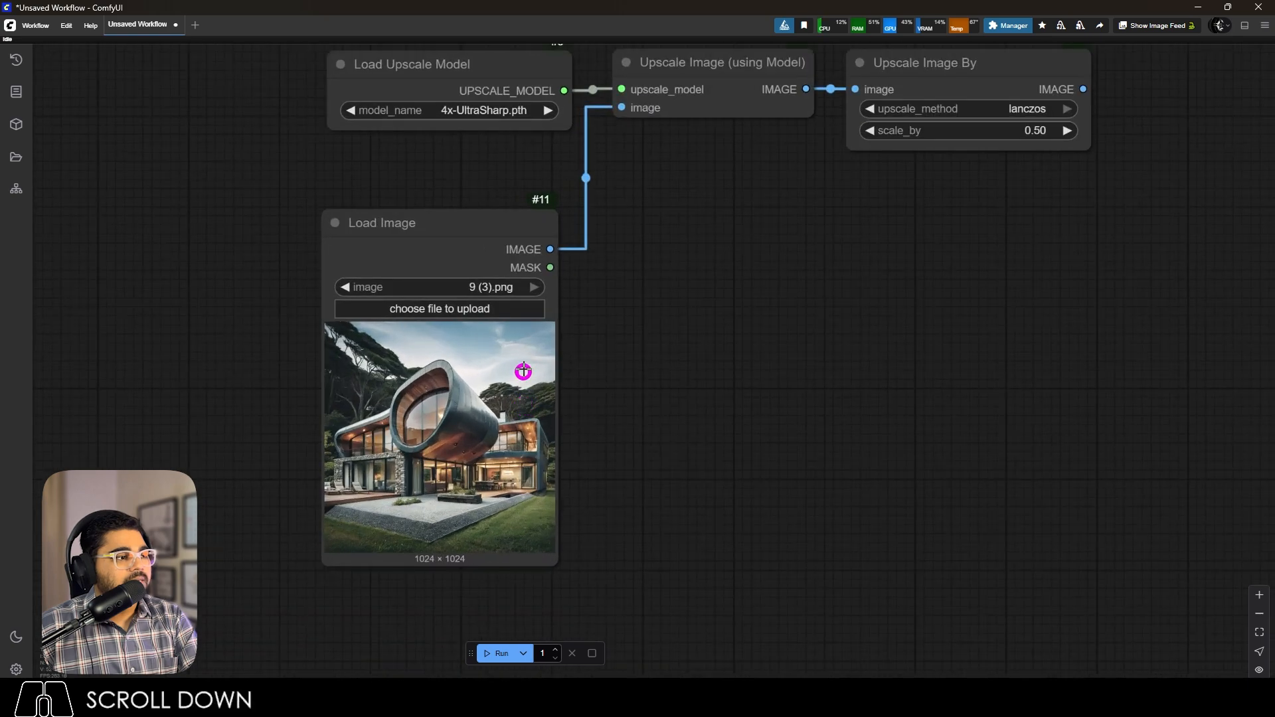
{"action": "scroll", "coordinate": [502, 263], "scroll_direction": "down", "scroll_amount": 5}
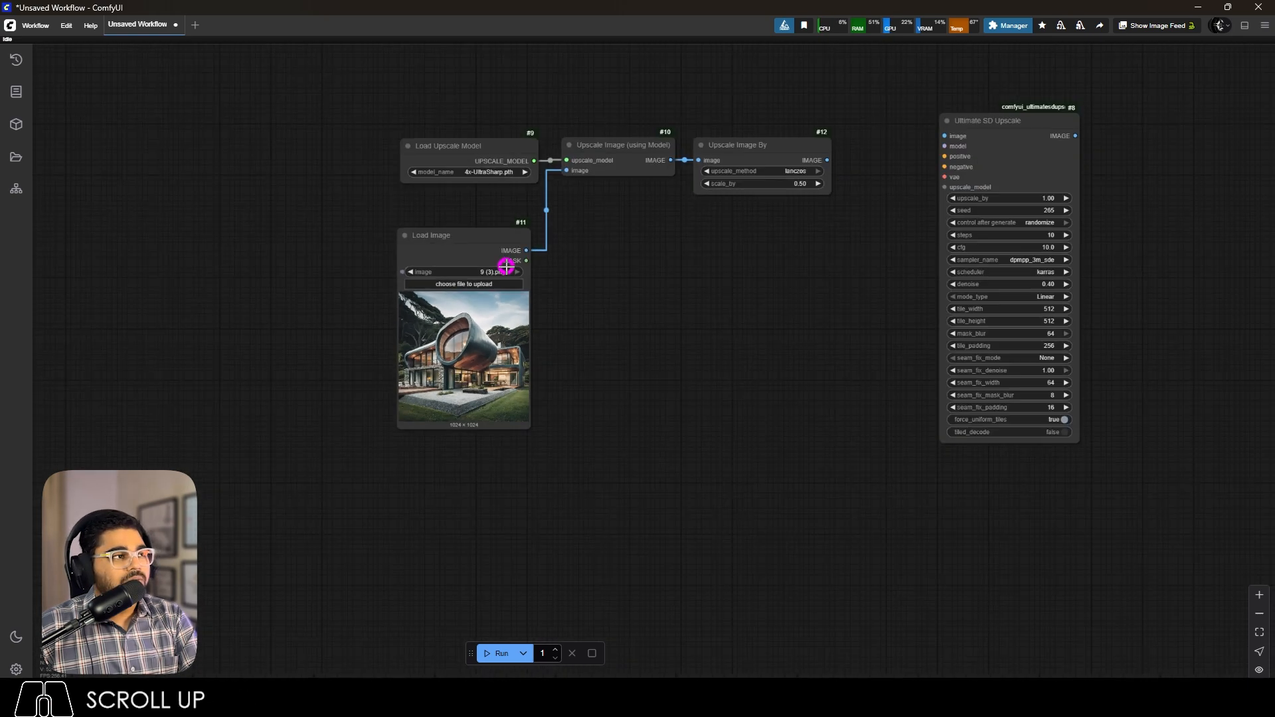
Move the copied Load Upscale Model, Upscale Image (using Model) and Upscale Image By nodes up above Load Image, aligned in one row.
{"action": "scroll", "coordinate": [471, 143], "scroll_direction": "up", "scroll_amount": 5}
{"action": "left_click_drag", "start_coordinate": [476, 159], "coordinate": [450, 82]}
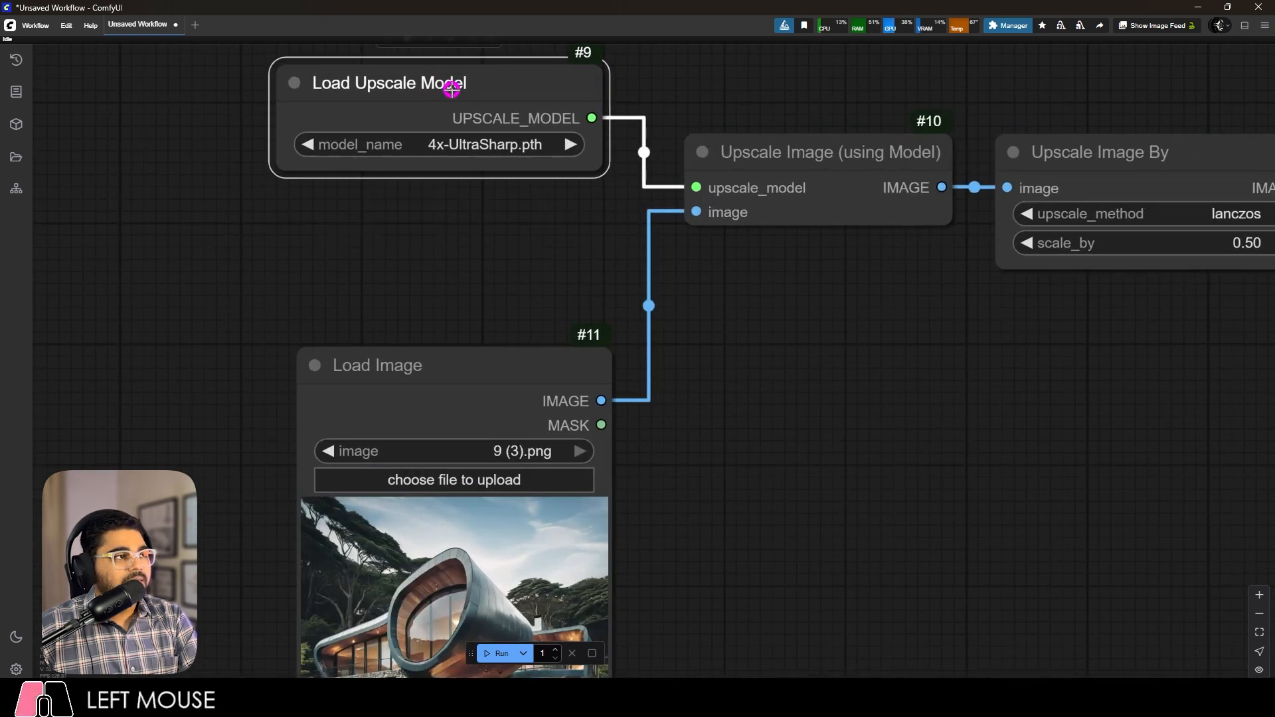
{"action": "scroll", "coordinate": [532, 251], "scroll_direction": "down", "scroll_amount": 4}
{"action": "scroll", "coordinate": [710, 194], "scroll_direction": "up", "scroll_amount": 5}
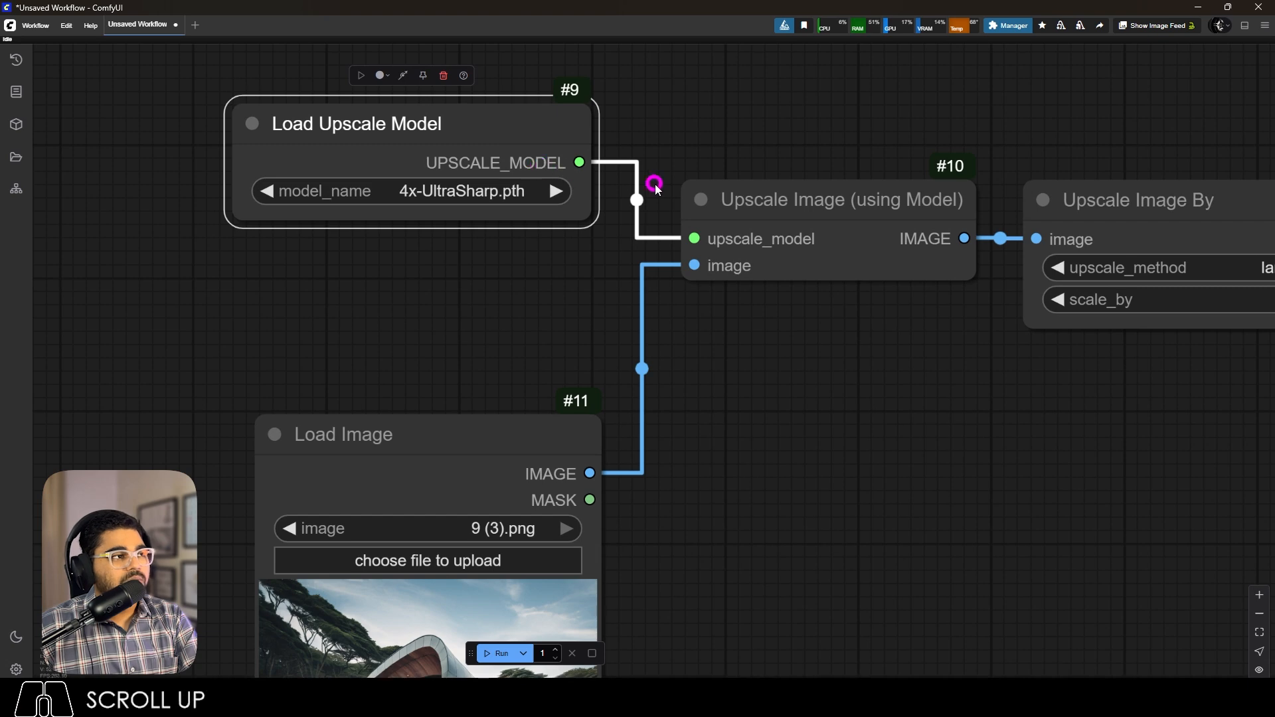
{"action": "left_click_drag", "start_coordinate": [803, 206], "coordinate": [774, 133]}
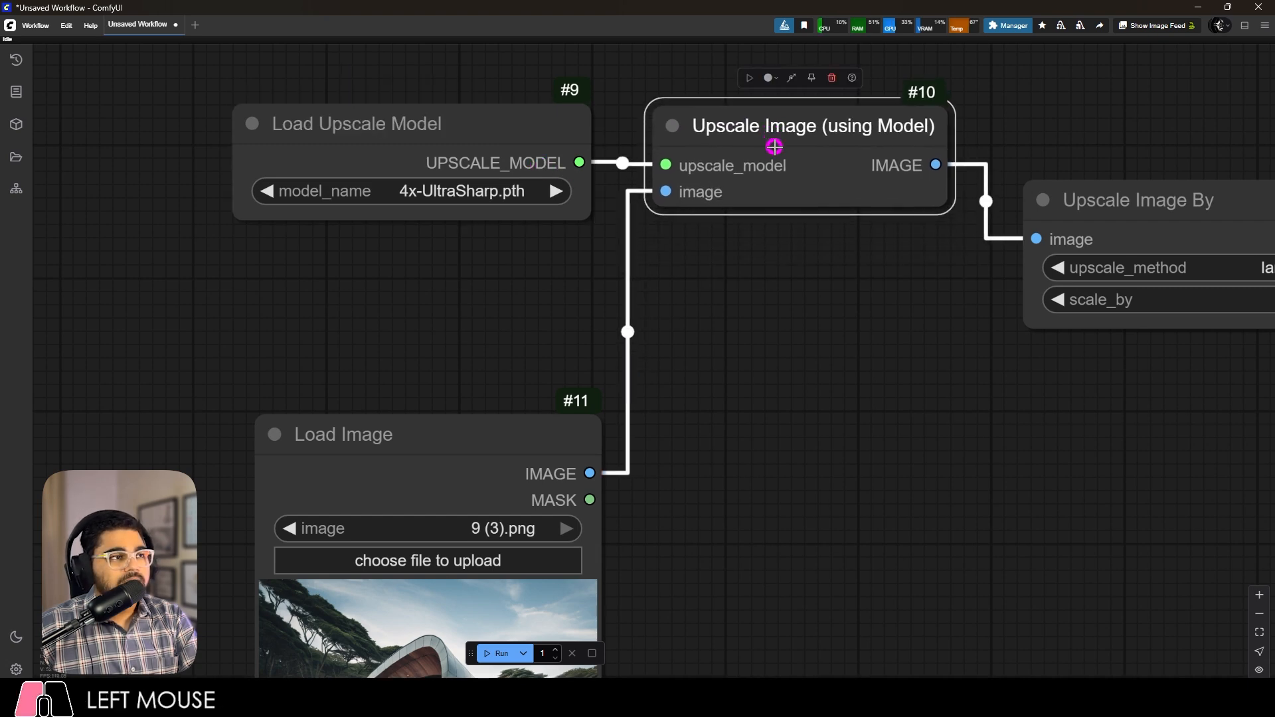
{"action": "left_click", "coordinate": [829, 261]}
{"action": "scroll", "coordinate": [748, 177], "scroll_direction": "down", "scroll_amount": 3}
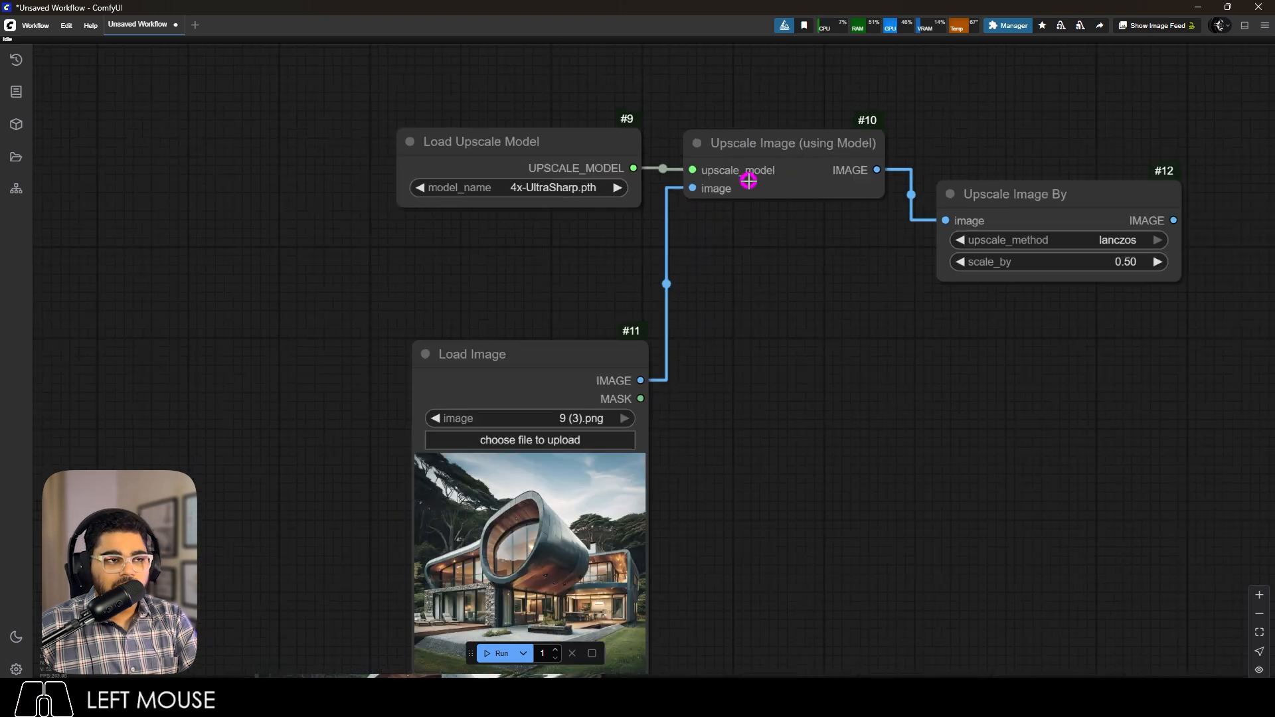
{"action": "scroll", "coordinate": [1010, 177], "scroll_direction": "up", "scroll_amount": 3}
{"action": "left_click_drag", "start_coordinate": [979, 188], "coordinate": [953, 126]}
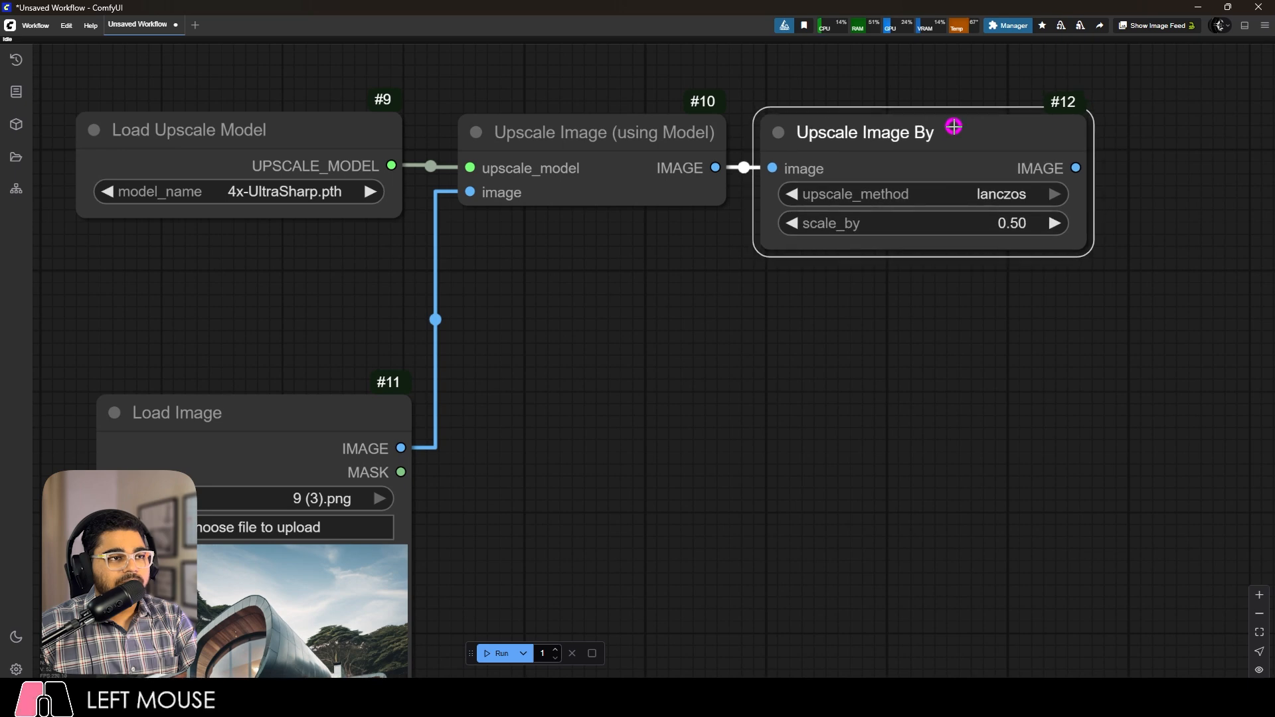
{"action": "left_click", "coordinate": [1133, 191]}
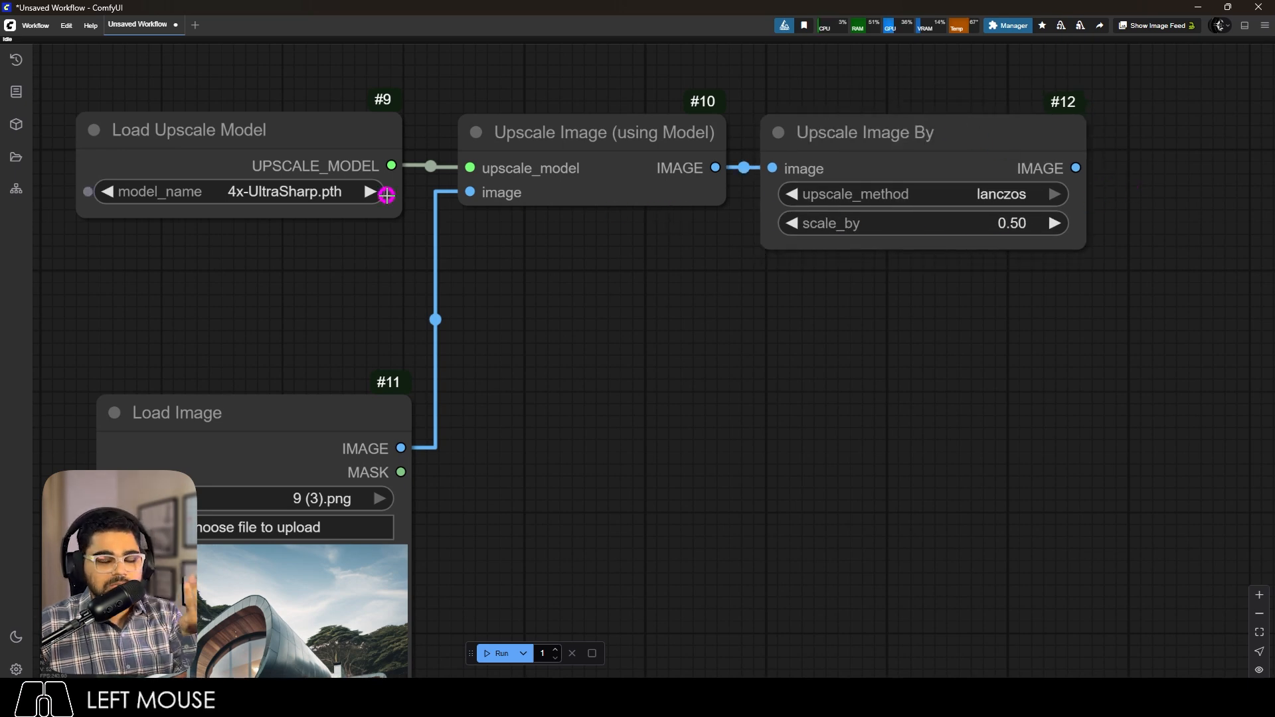
Connect the copied Upscale Image By output to the Ultimate SD Upscale image input and shift that node to straighten the link.
{"action": "scroll", "coordinate": [387, 198], "scroll_direction": "down", "scroll_amount": 4}
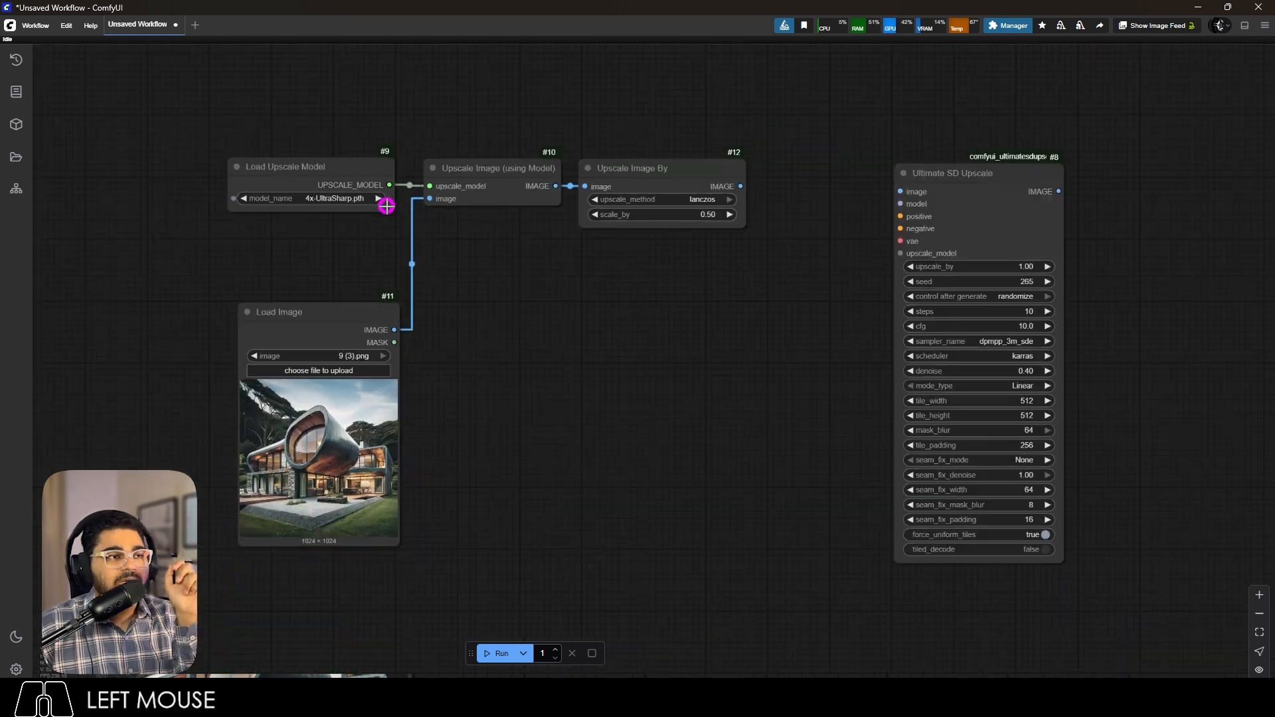
{"action": "scroll", "coordinate": [674, 199], "scroll_direction": "up", "scroll_amount": 4}
{"action": "left_click_drag", "start_coordinate": [783, 180], "coordinate": [906, 181]}
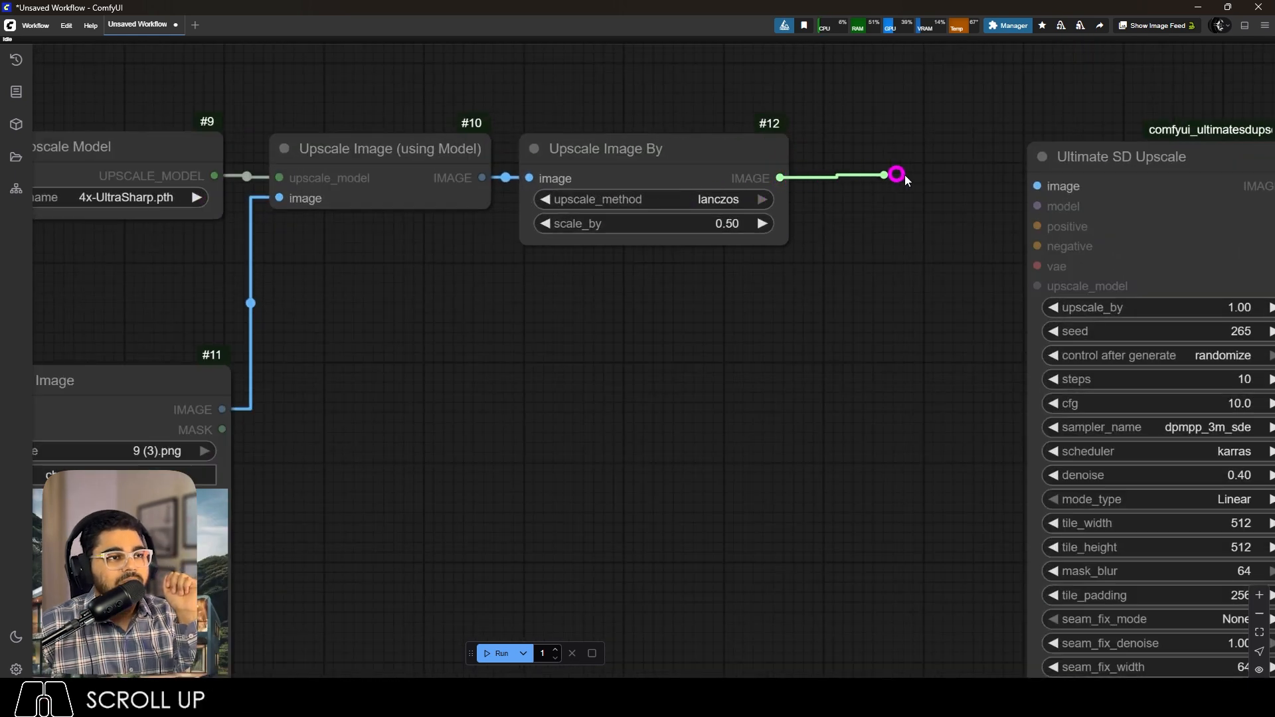
{"action": "left_click_drag", "start_coordinate": [1001, 182], "coordinate": [1110, 156]}
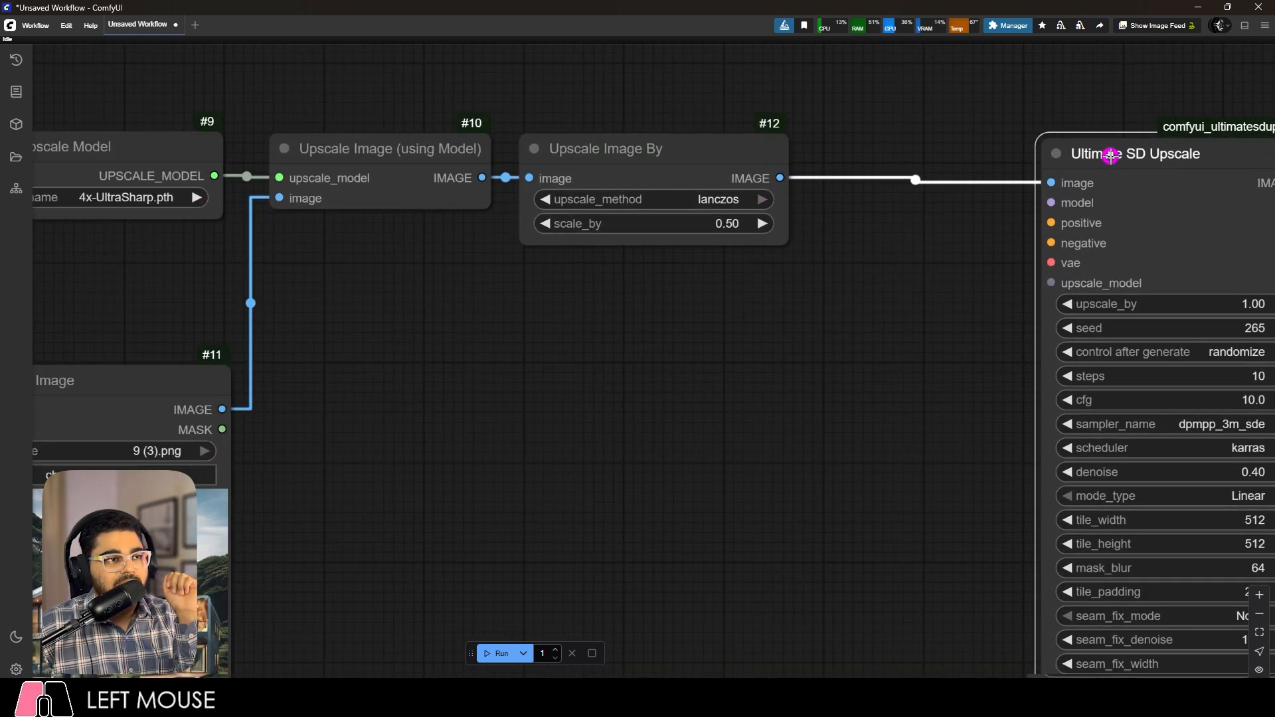
{"action": "left_click", "coordinate": [949, 124]}
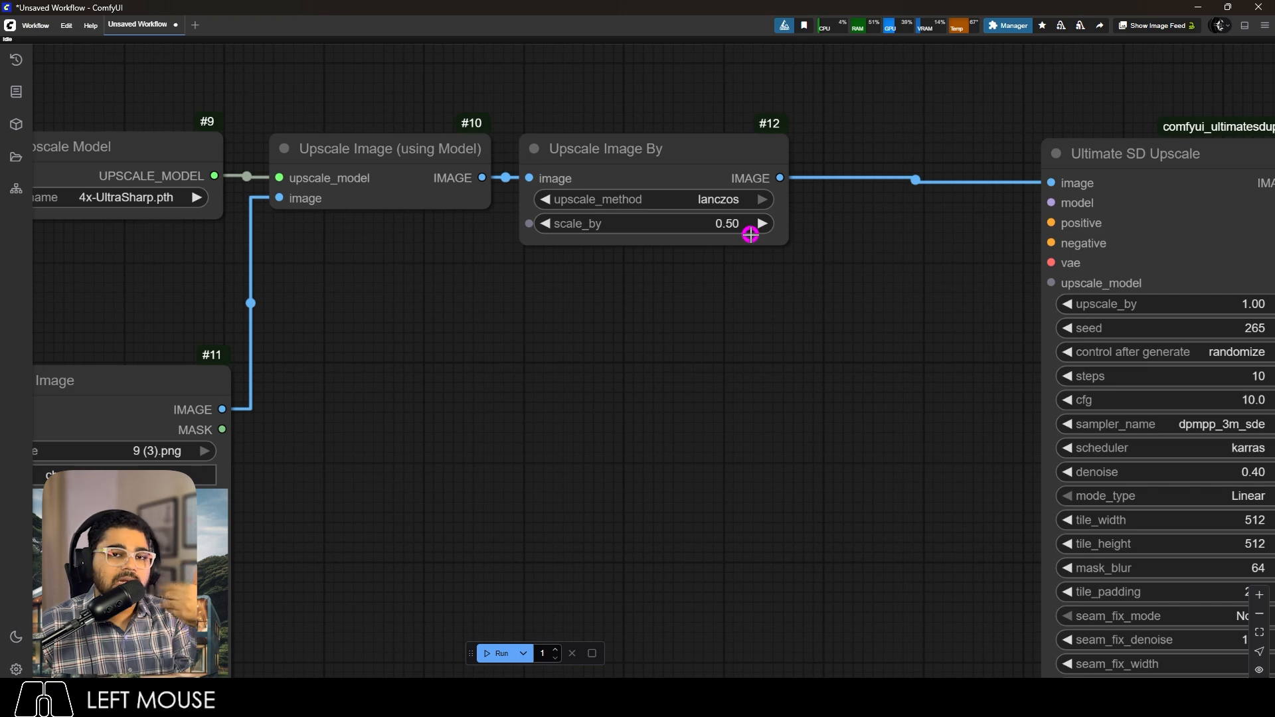
Add a Load Checkpoint node below Upscale Image By and set its checkpoint to SD realisticVisionV60B1_v51HyperVAE.safetensors.
{"action": "scroll", "coordinate": [1029, 237], "scroll_direction": "down", "scroll_amount": 5}
{"action": "scroll", "coordinate": [998, 293], "scroll_direction": "up", "scroll_amount": 10}
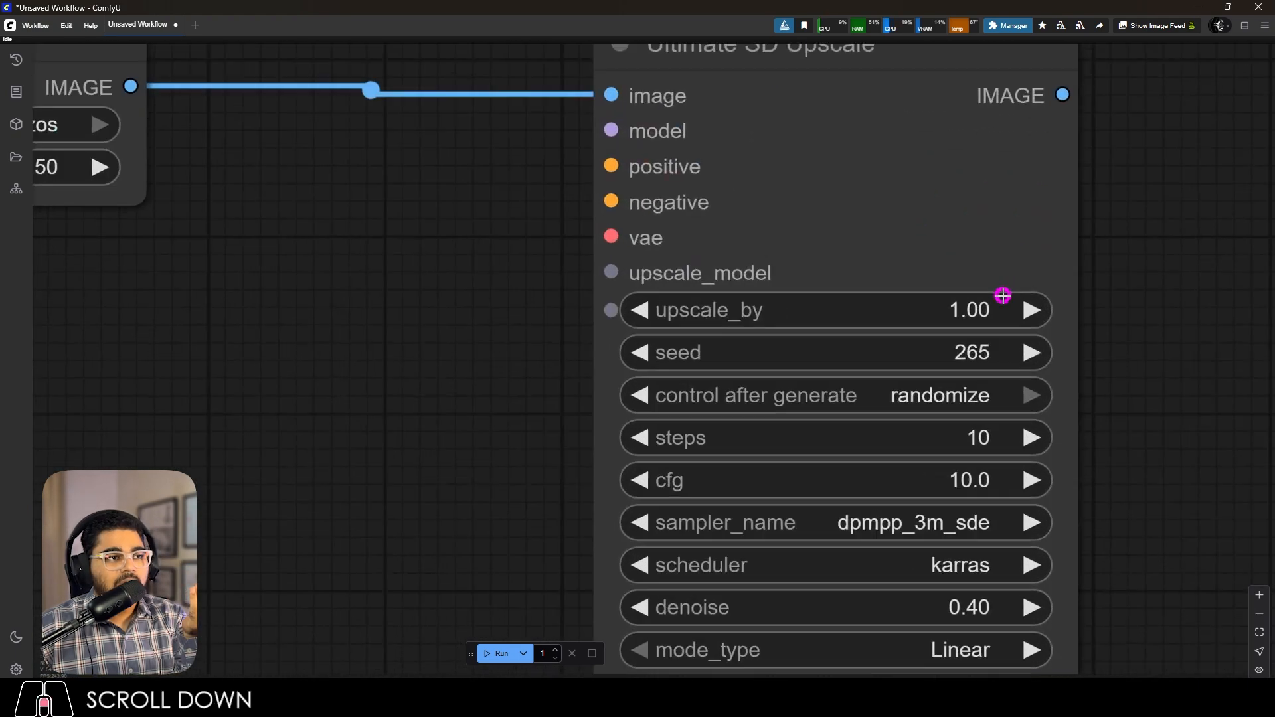
{"action": "scroll", "coordinate": [989, 219], "scroll_direction": "down", "scroll_amount": 5}
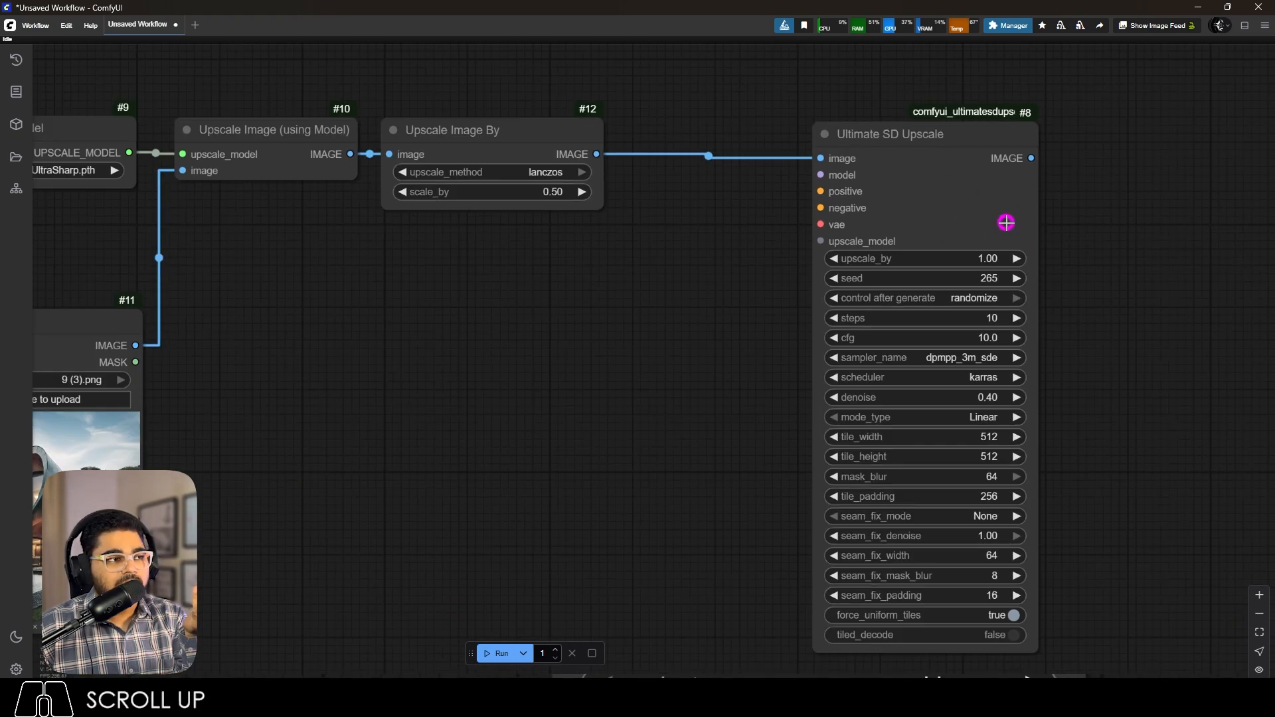
{"action": "scroll", "coordinate": [849, 203], "scroll_direction": "up", "scroll_amount": 3}
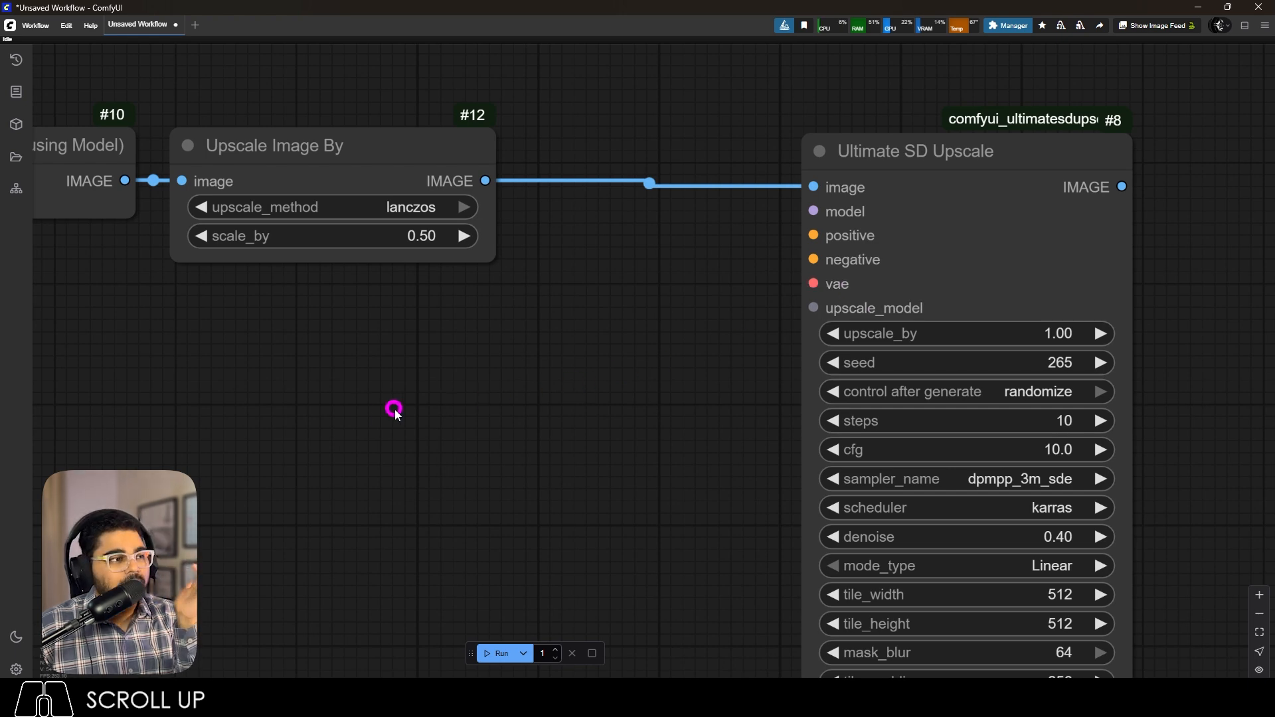
{"action": "double_click", "coordinate": [363, 412]}
{"action": "type", "text": "load ch"}
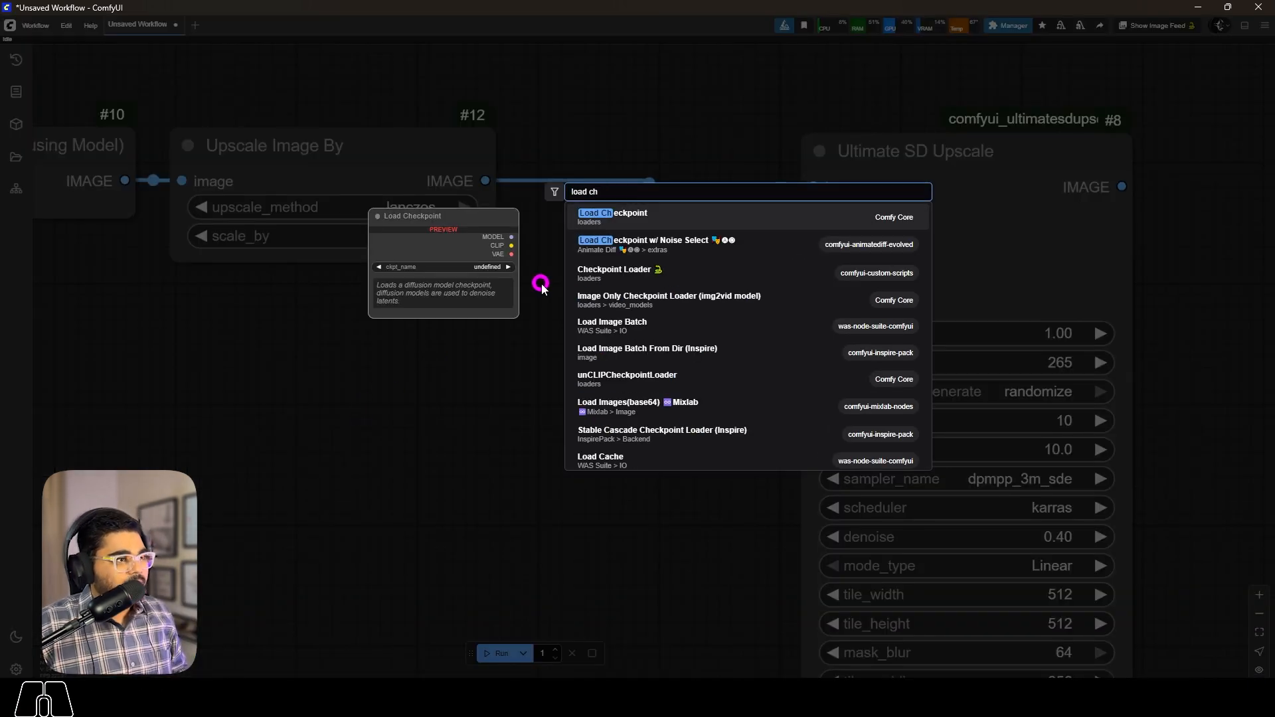
{"action": "left_click", "coordinate": [611, 214]}
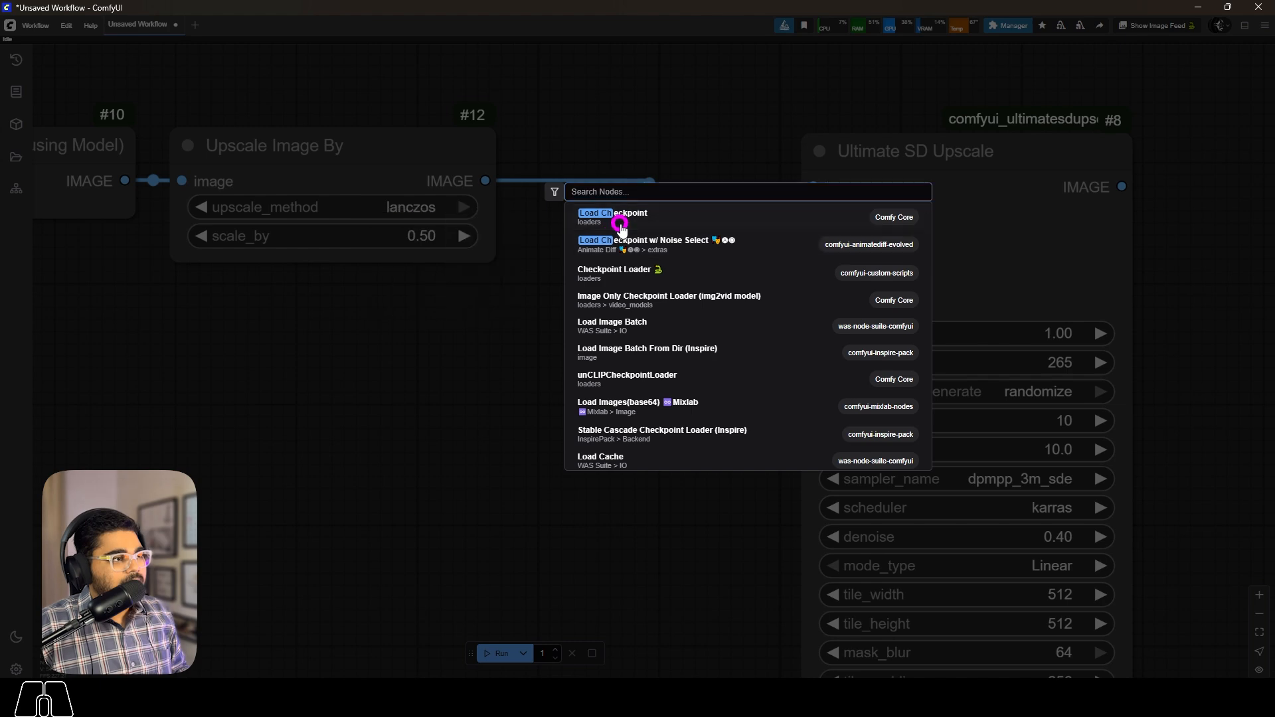
{"action": "left_click", "coordinate": [417, 515]}
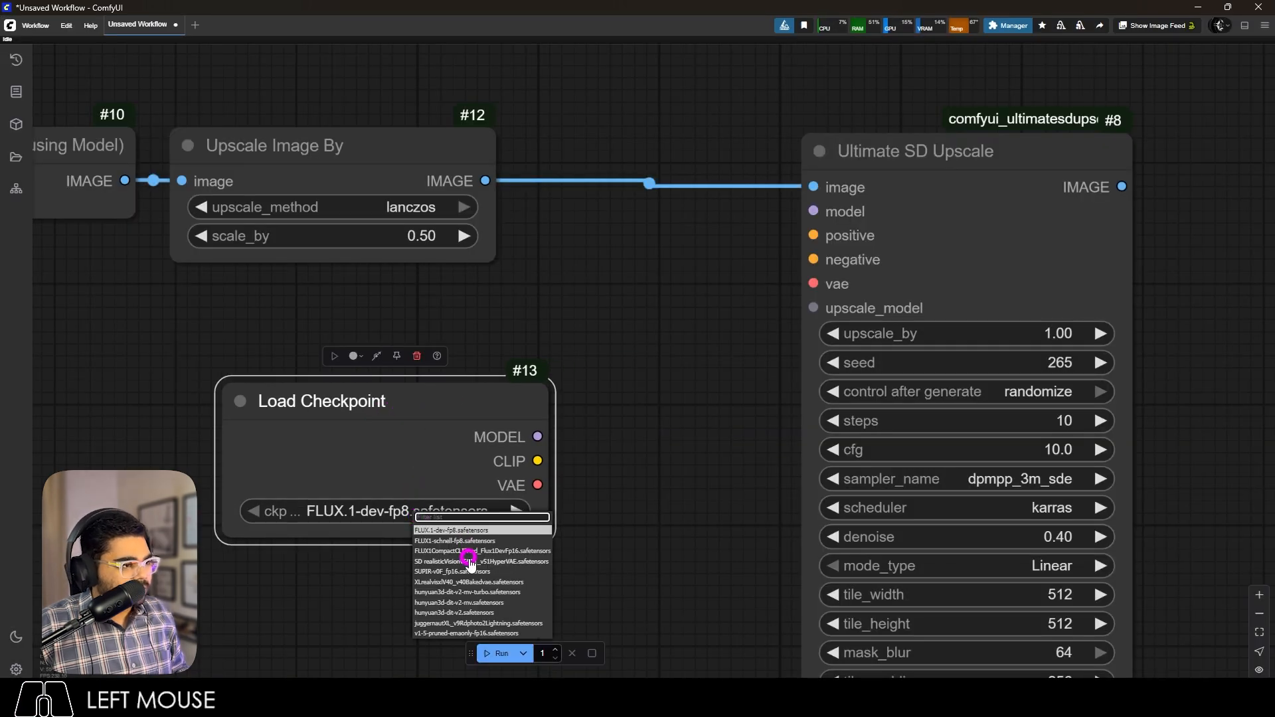
{"action": "left_click", "coordinate": [464, 561]}
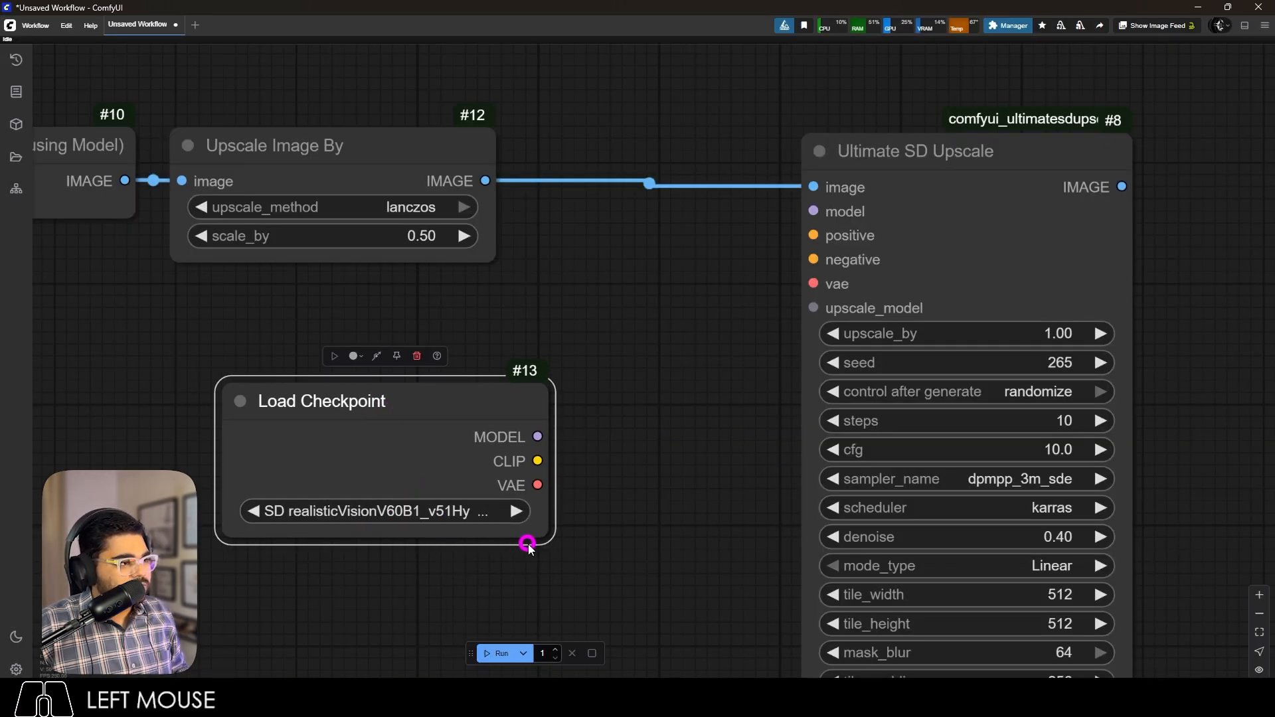
Connect the Load Checkpoint MODEL output to the Ultimate SD Upscale model input and move that node farther right to make room.
{"action": "left_click_drag", "start_coordinate": [544, 385], "coordinate": [827, 265]}
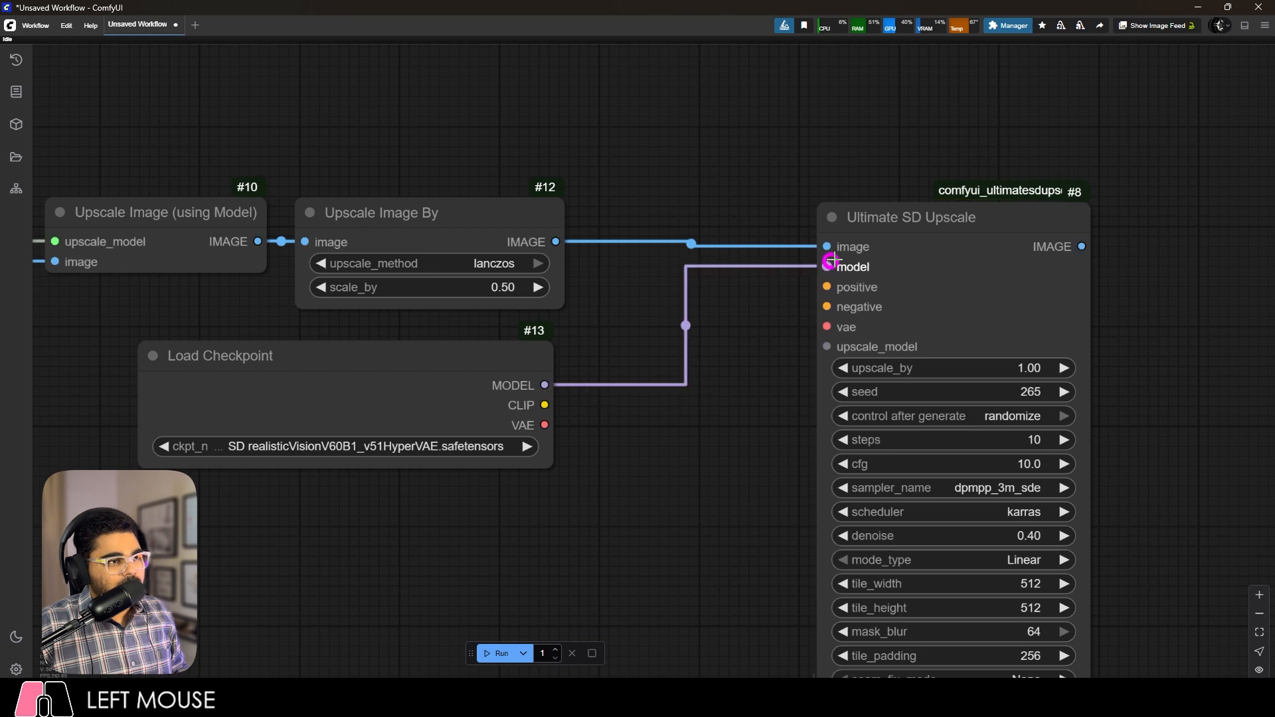
{"action": "left_click", "coordinate": [927, 221]}
{"action": "left_click_drag", "start_coordinate": [927, 221], "coordinate": [1162, 215]}
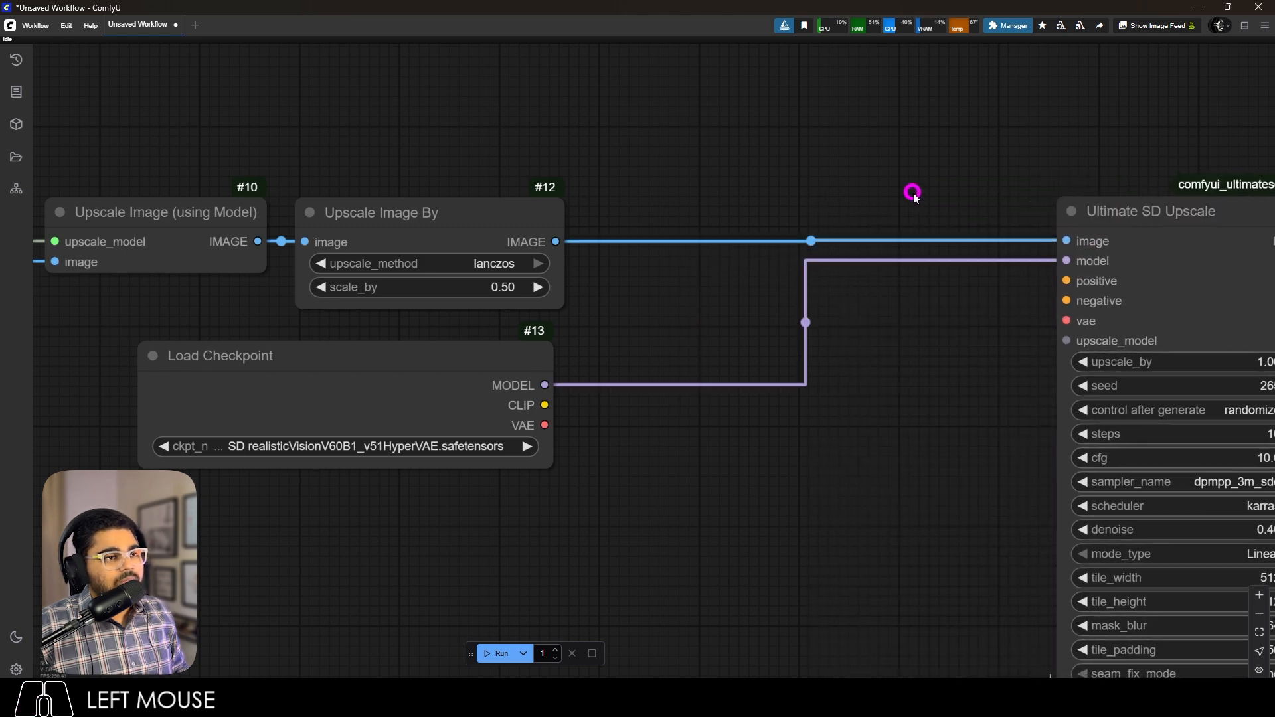
Add a CLIP Text Encode (Prompt) node before Ultimate SD Upscale and place a duplicate of it directly underneath.
{"action": "double_click", "coordinate": [762, 459]}
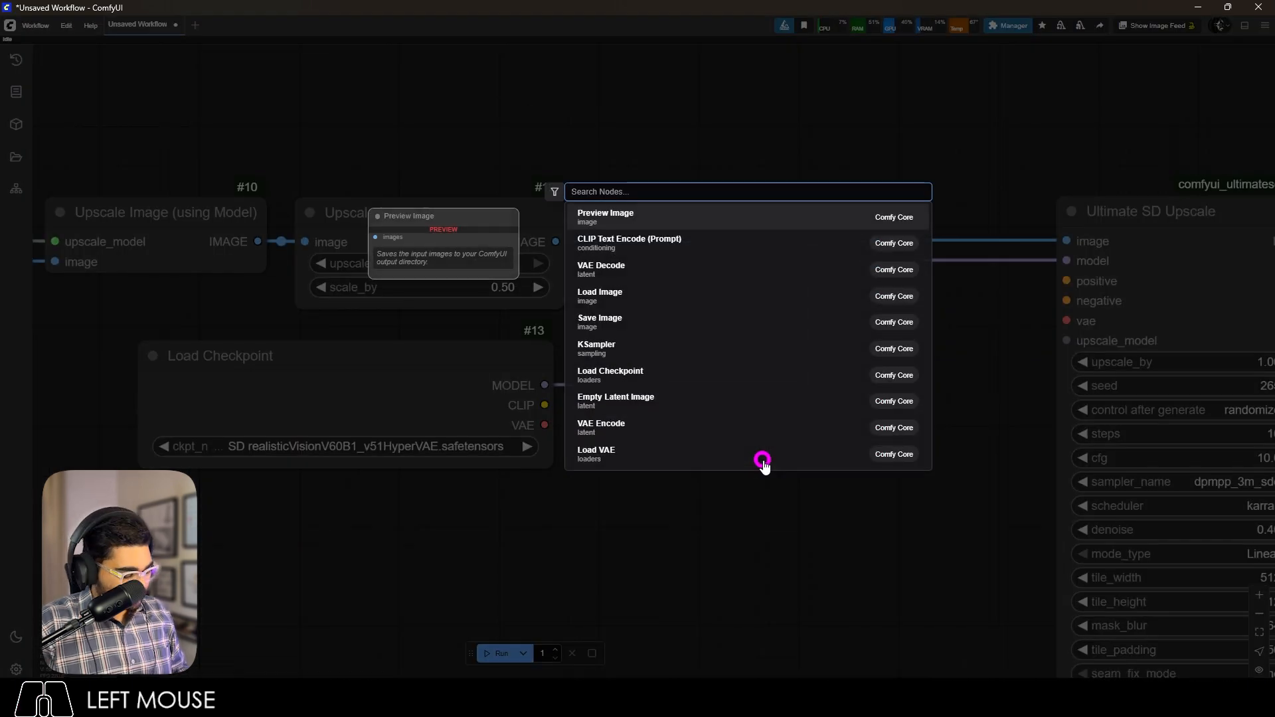
{"action": "type", "text": "clip"}
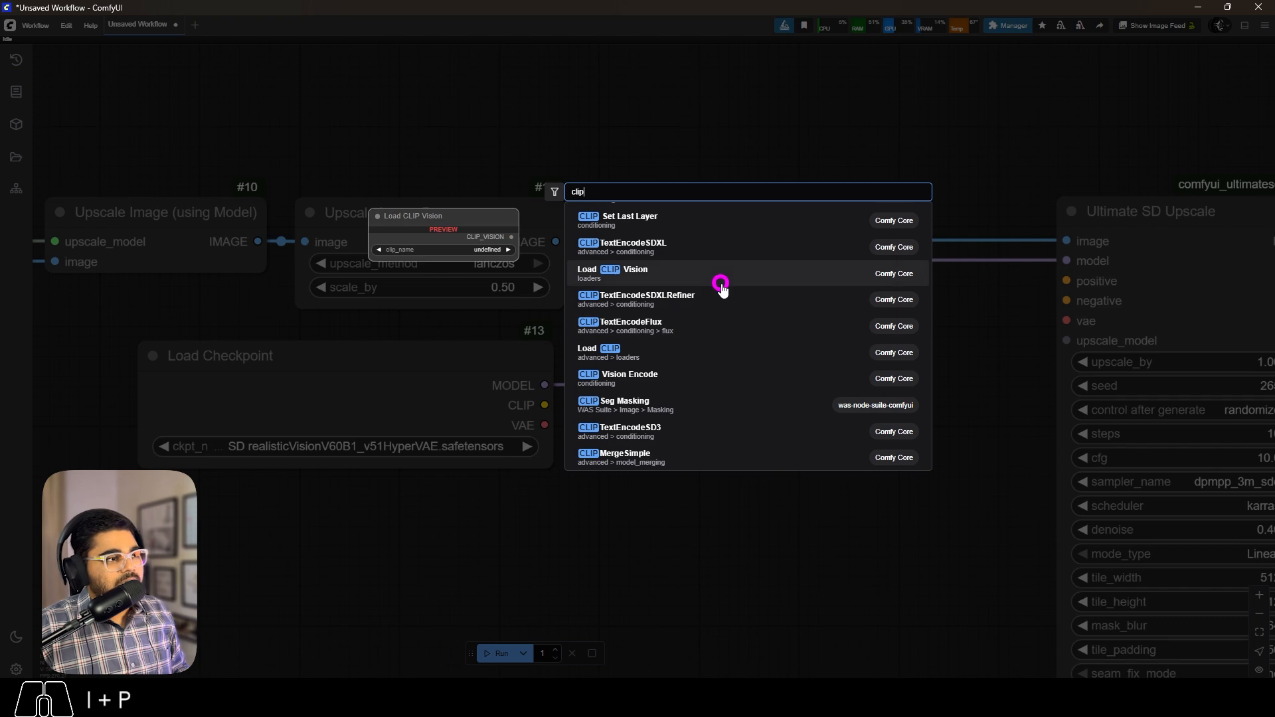
{"action": "scroll", "coordinate": [720, 285], "scroll_direction": "up", "scroll_amount": 1}
{"action": "left_click", "coordinate": [714, 217]}
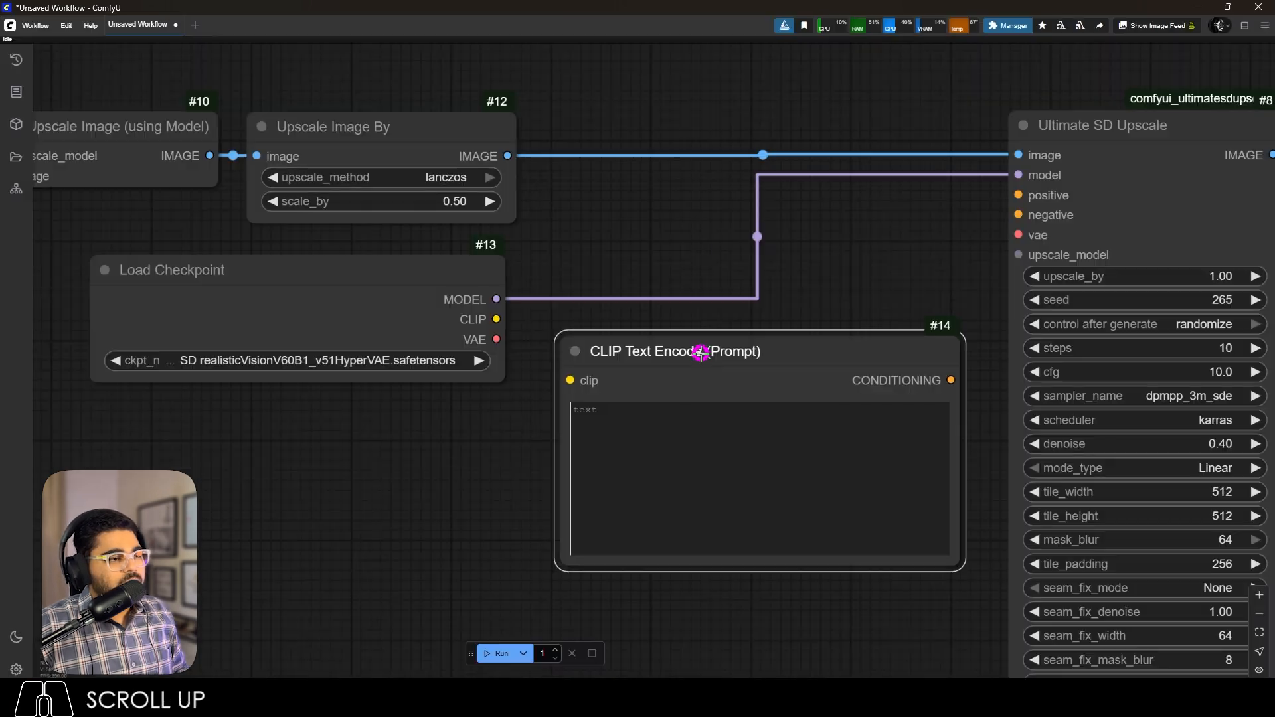
{"action": "left_click", "coordinate": [701, 353]}
{"action": "scroll", "coordinate": [711, 341], "scroll_direction": "down", "scroll_amount": 3}
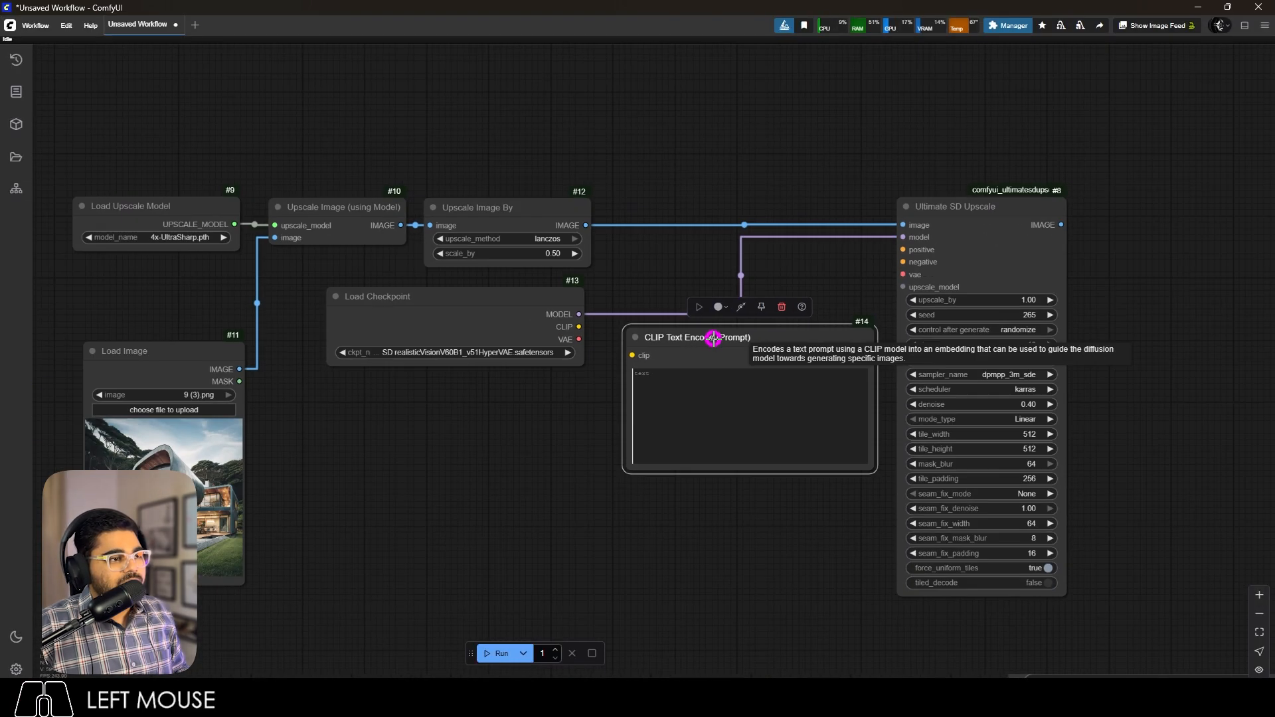
{"action": "key", "text": "ctrl+c"}
{"action": "key", "text": "ctrl+v"}
{"action": "left_click_drag", "start_coordinate": [788, 347], "coordinate": [700, 508]}
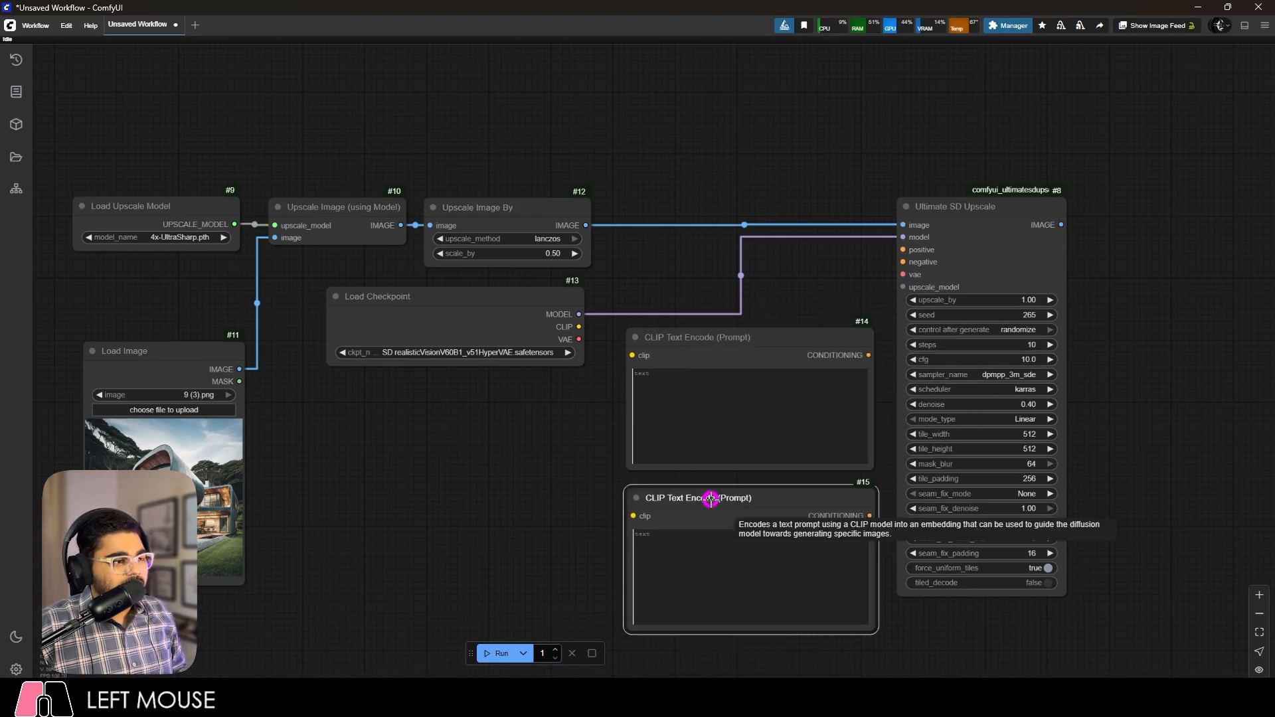
Connect the Load Checkpoint CLIP output to both CLIP Text Encode nodes, routing the link through a reroute node.
{"action": "scroll", "coordinate": [543, 432], "scroll_direction": "up", "scroll_amount": 5}
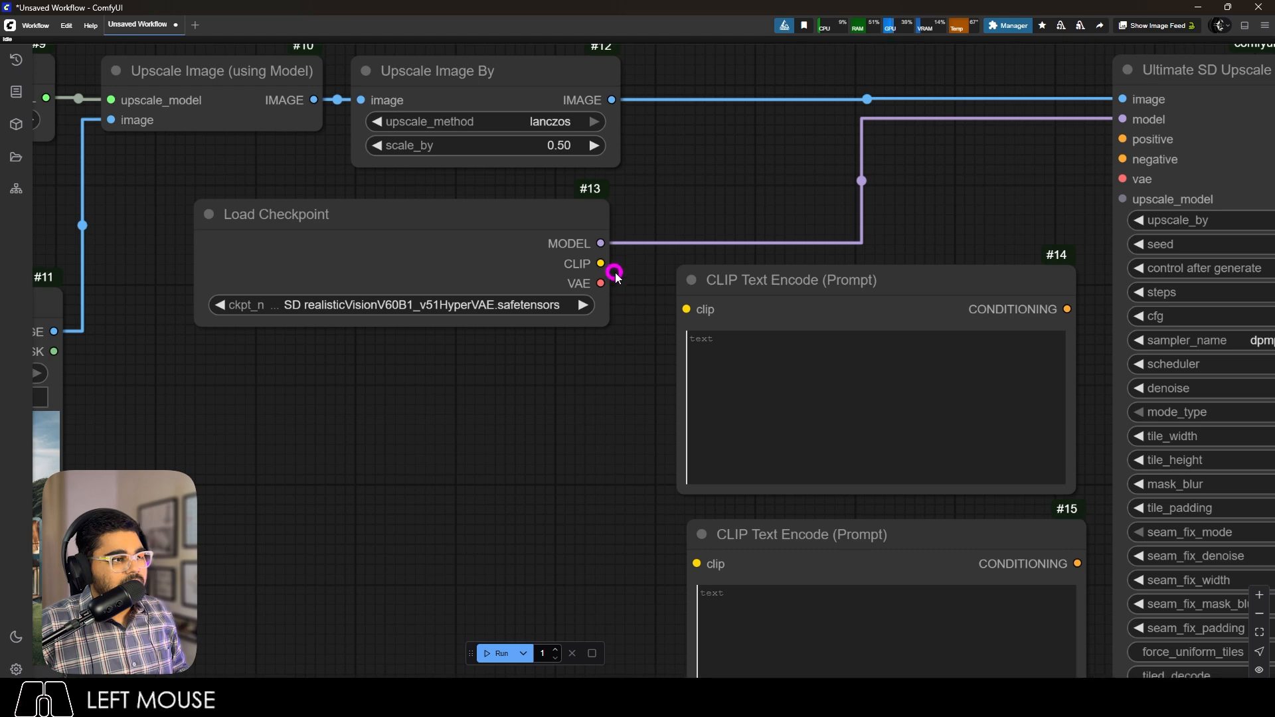
{"action": "left_click_drag", "start_coordinate": [601, 263], "coordinate": [684, 306]}
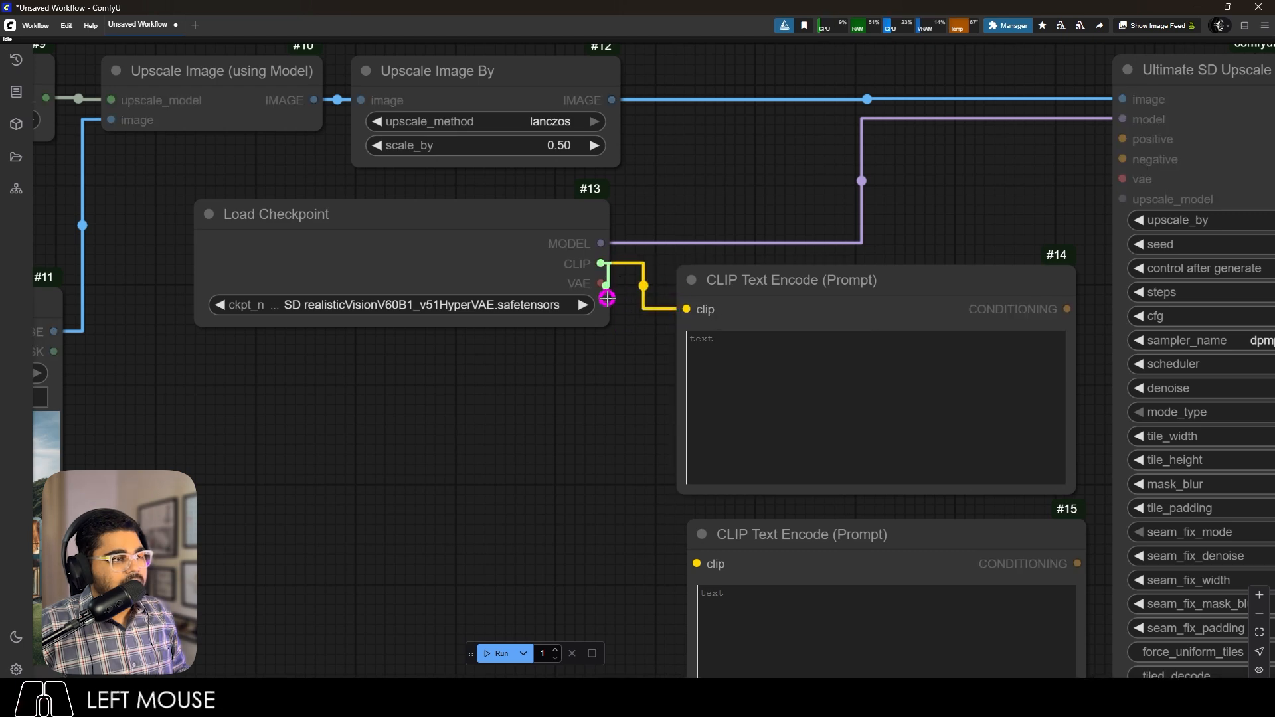
{"action": "left_click_drag", "start_coordinate": [601, 264], "coordinate": [629, 365]}
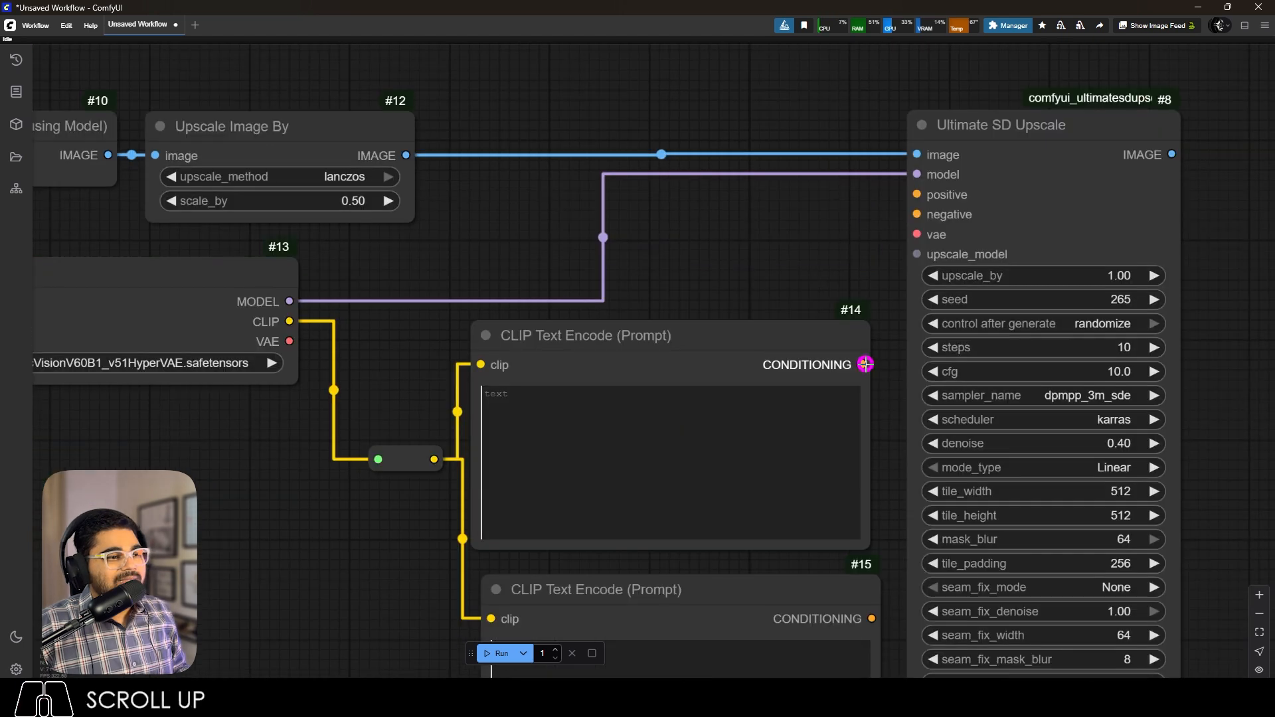
Connect the upper prompt node's CONDITIONING to Ultimate SD Upscale's positive input and the lower one's to its negative input.
{"action": "left_click_drag", "start_coordinate": [862, 364], "coordinate": [923, 194]}
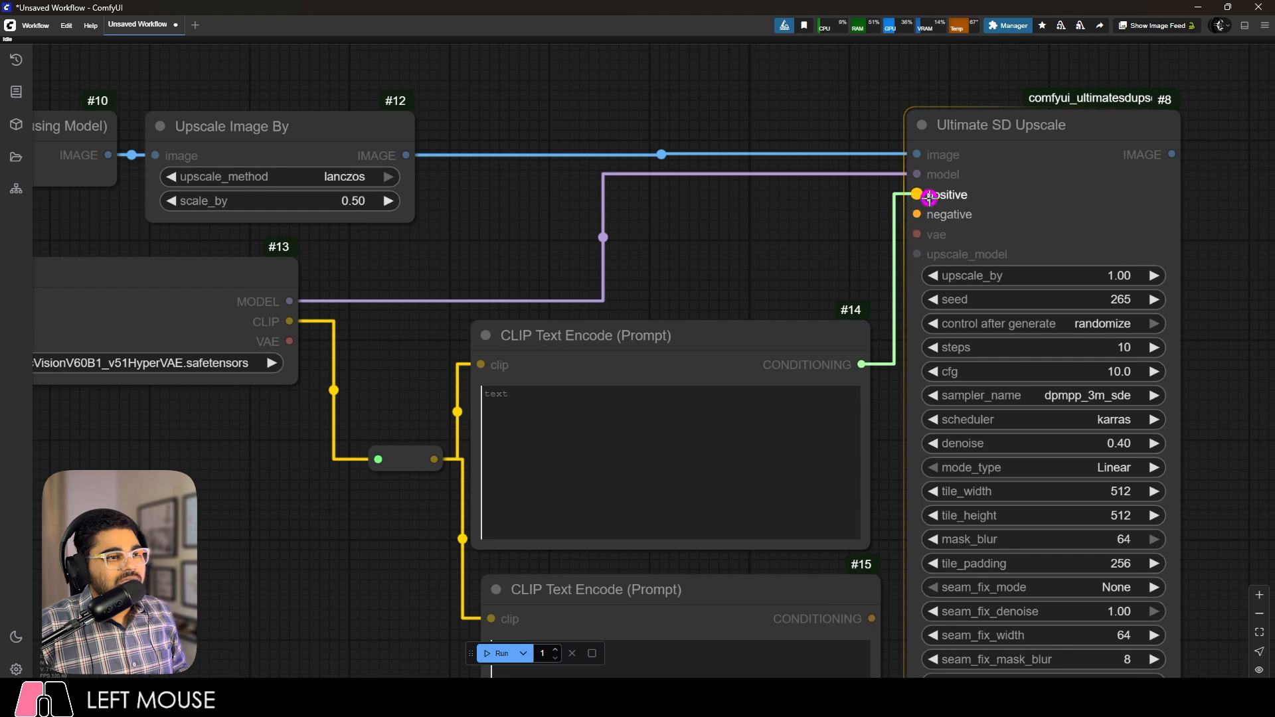
{"action": "scroll", "coordinate": [871, 240], "scroll_direction": "down", "scroll_amount": 3}
{"action": "scroll", "coordinate": [877, 345], "scroll_direction": "up", "scroll_amount": 3}
{"action": "left_click_drag", "start_coordinate": [876, 481], "coordinate": [911, 177]}
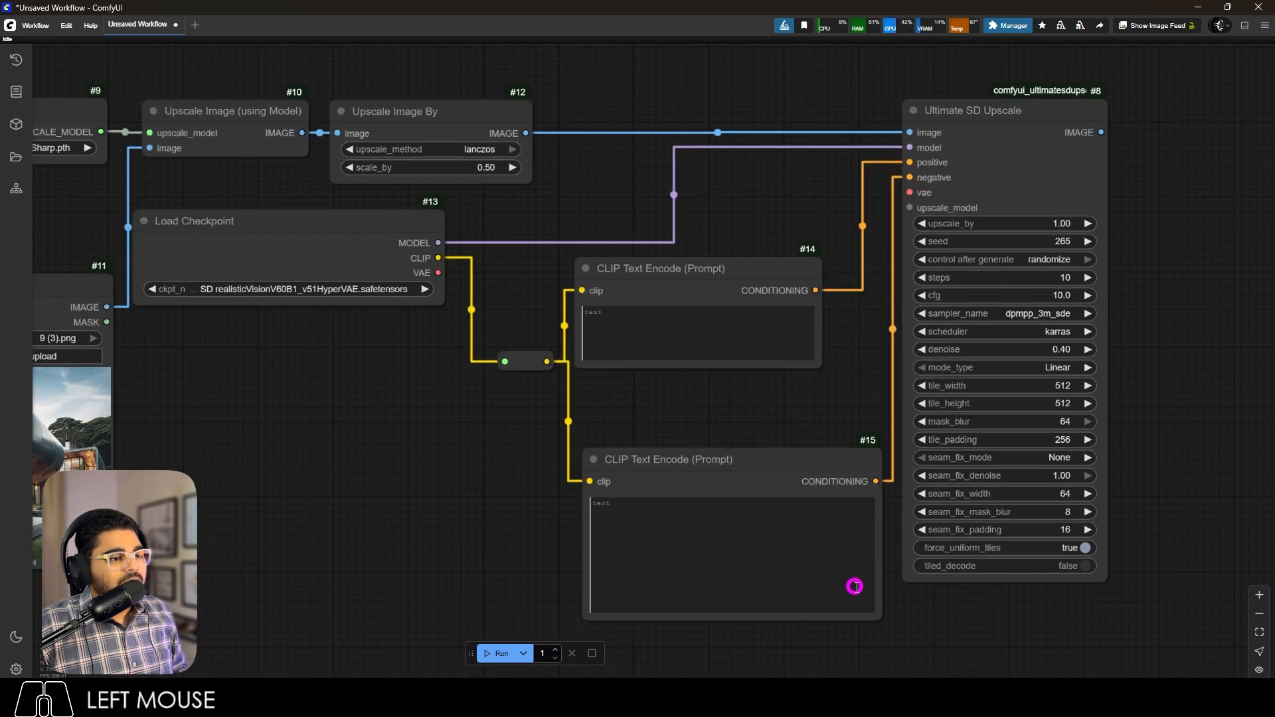
Shrink the lower CLIP Text Encode node and move it up close beneath the upper one.
{"action": "left_click_drag", "start_coordinate": [876, 612], "coordinate": [854, 547]}
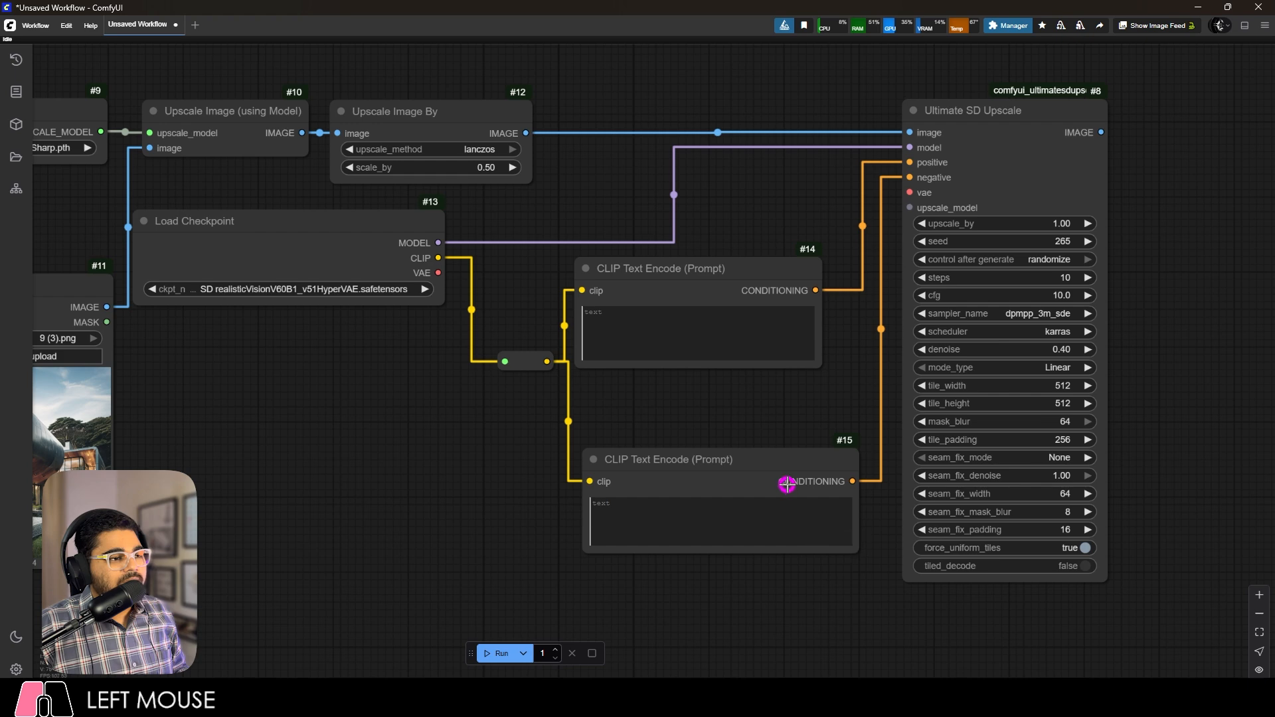
{"action": "left_click", "coordinate": [772, 457]}
{"action": "scroll", "coordinate": [657, 313], "scroll_direction": "up", "scroll_amount": 3}
Enter the positive prompt "master piece, 8k resolution, crisp details, high-resolution" in the upper CLIP Text Encode node.
{"action": "left_click", "coordinate": [663, 313]}
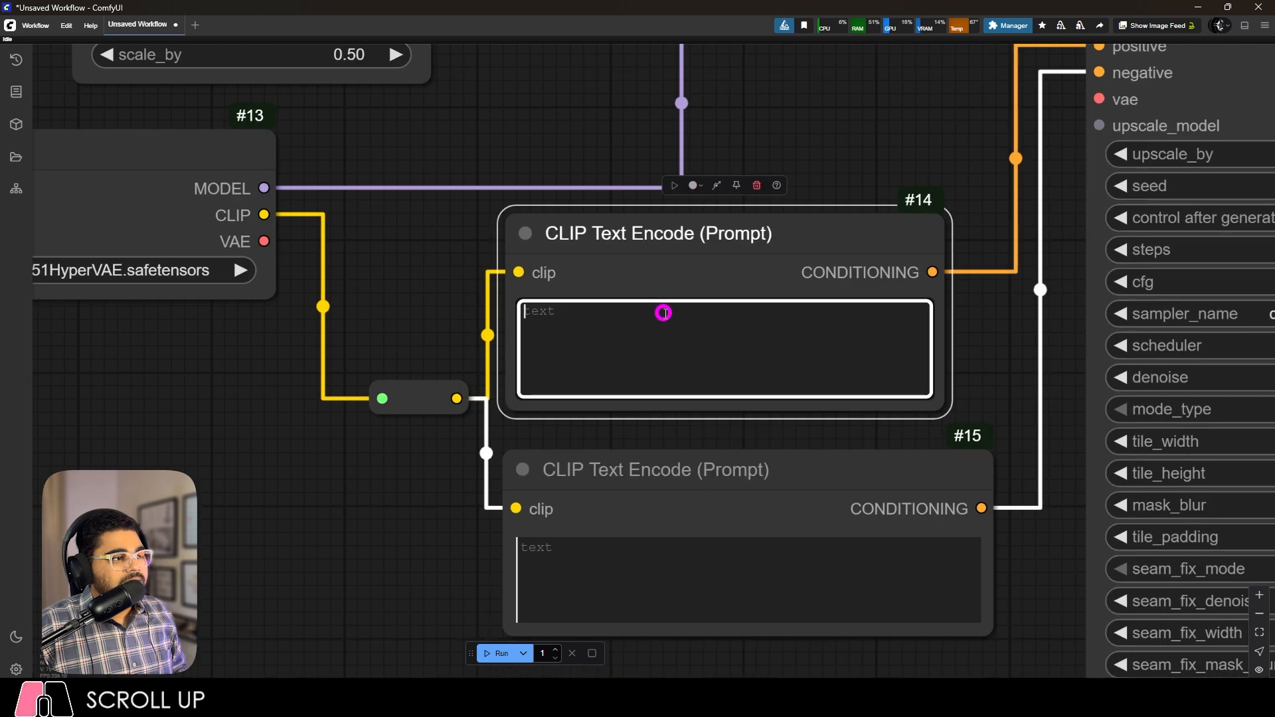
{"action": "type", "text": "master piece, "}
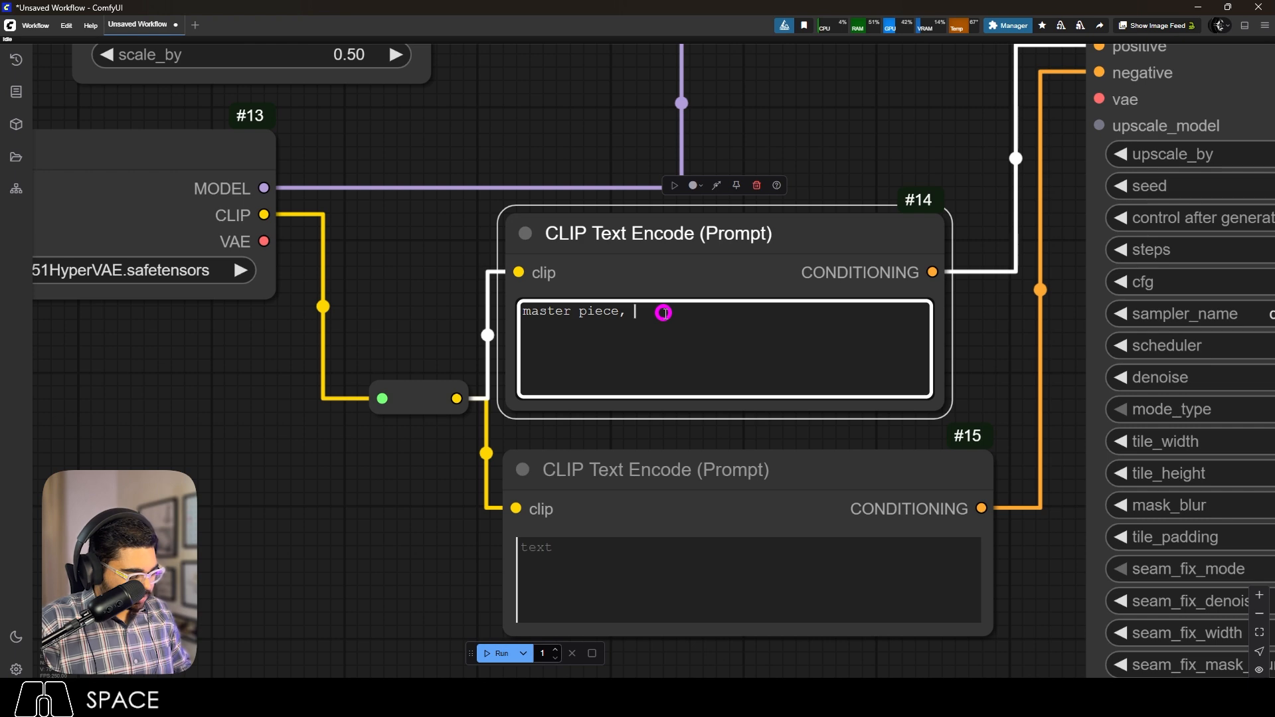
{"action": "type", "text": "8k resolution, crisp details."}
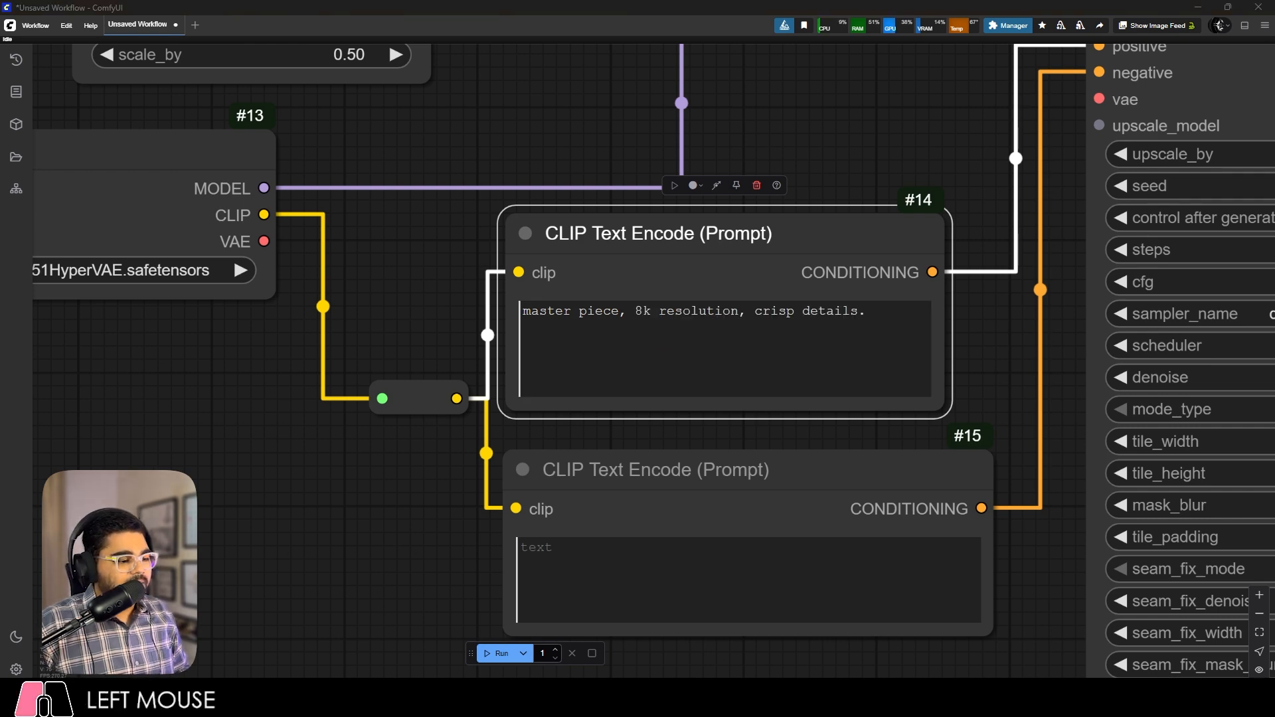
{"action": "key", "text": "BackSpace"}
{"action": "type", "text": ", high-resolution"}
Colour the positive prompt node green and the negative prompt node red.
{"action": "left_click", "coordinate": [692, 185]}
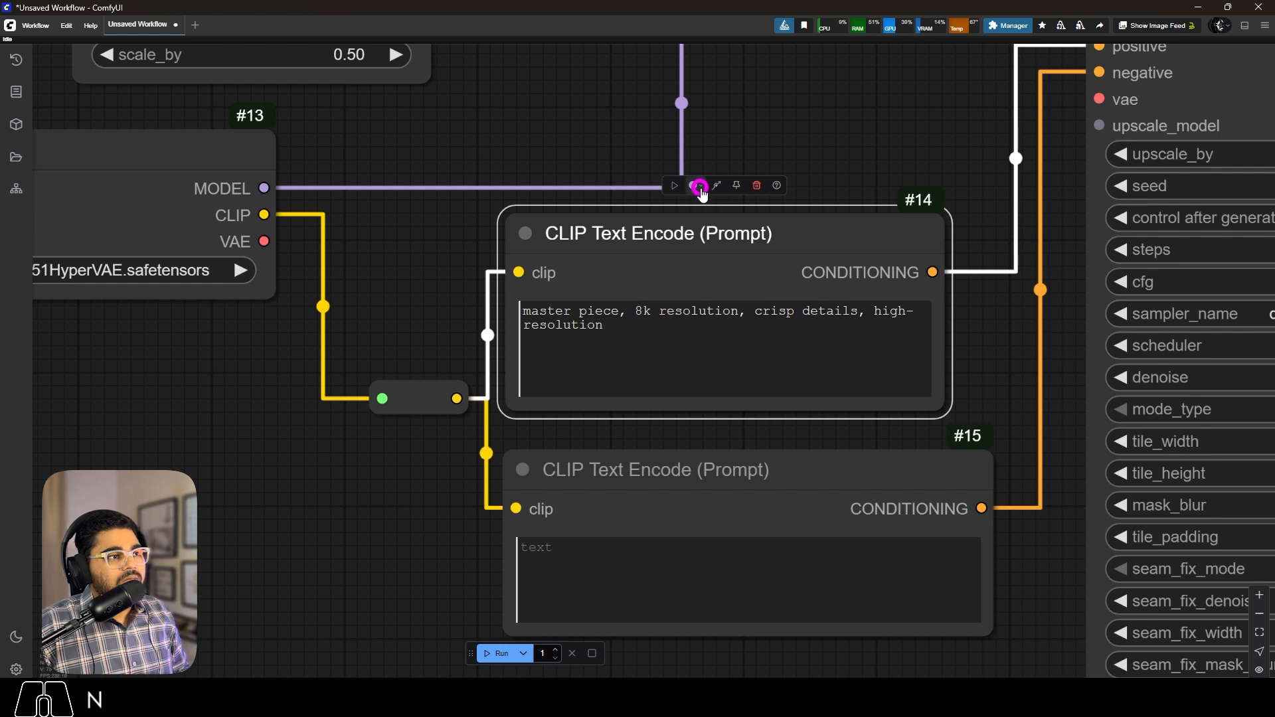
{"action": "left_click", "coordinate": [678, 162]}
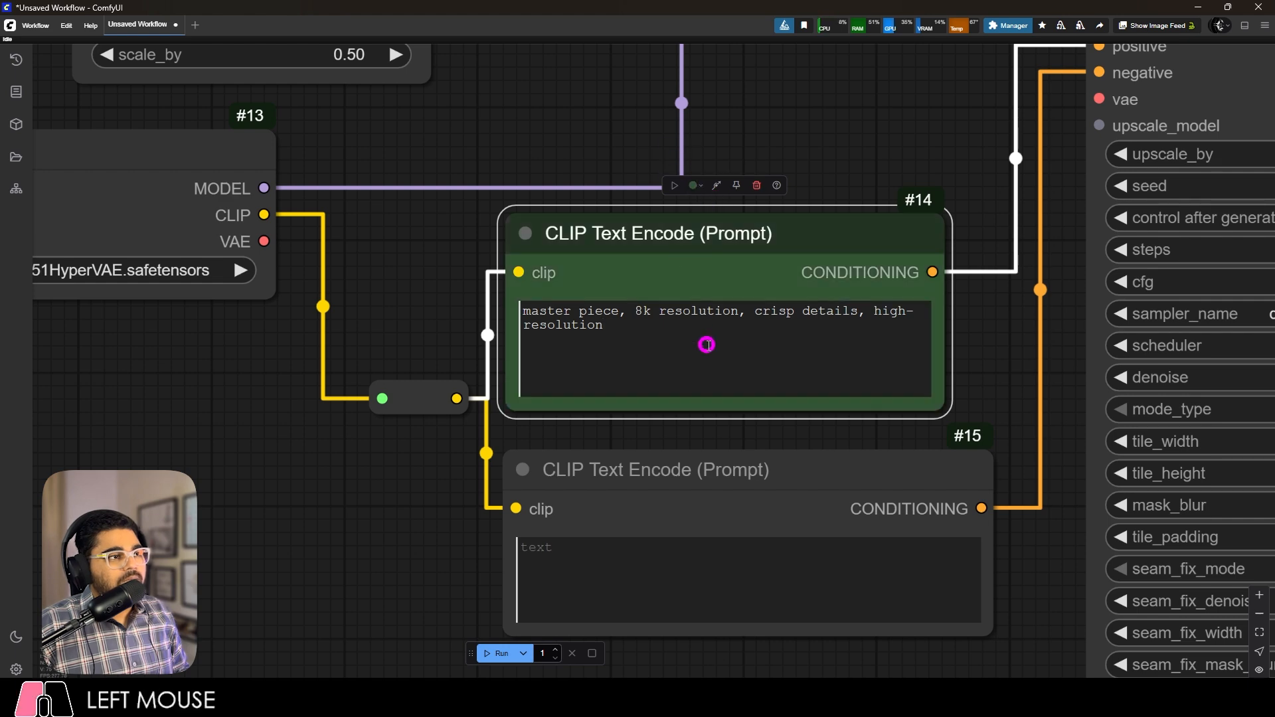
{"action": "left_click", "coordinate": [706, 463]}
{"action": "left_click", "coordinate": [717, 421]}
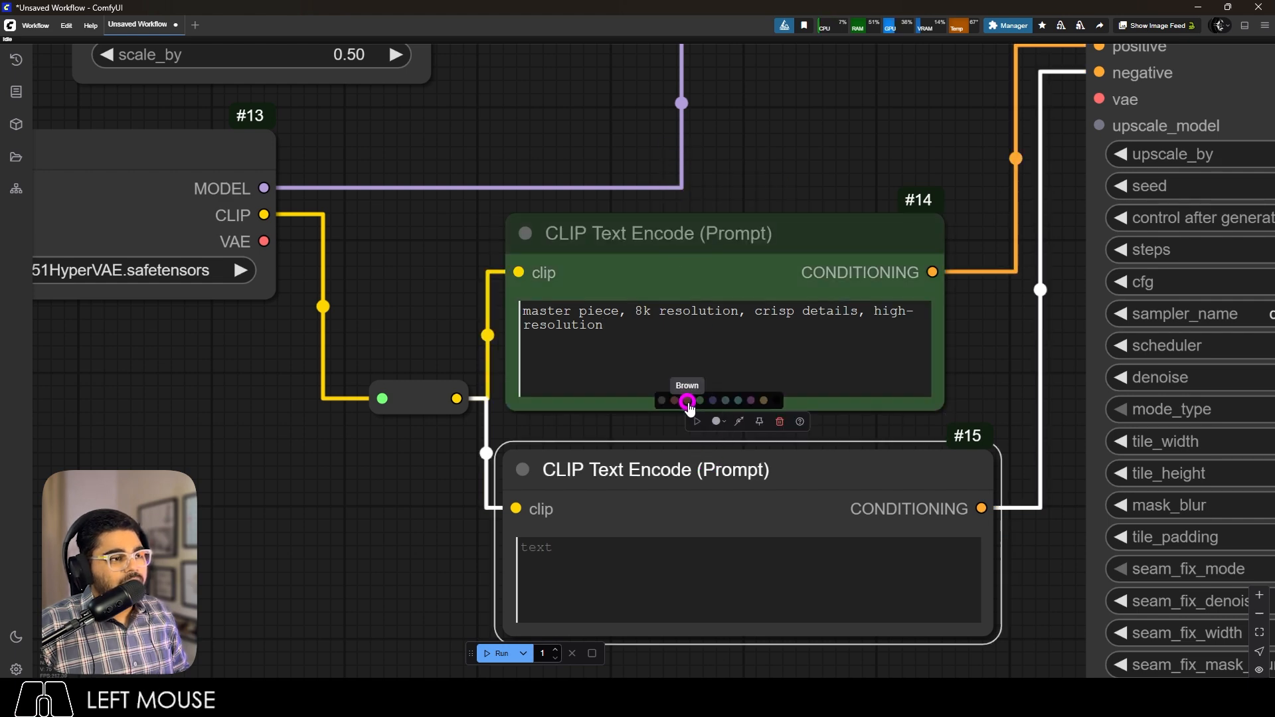
{"action": "left_click", "coordinate": [668, 402]}
Connect the Load Checkpoint VAE output to the Ultimate SD Upscale vae input and shift Load Checkpoint closer to the prompt nodes.
{"action": "scroll", "coordinate": [862, 329], "scroll_direction": "down", "scroll_amount": 6}
{"action": "left_click_drag", "start_coordinate": [387, 381], "coordinate": [813, 309]}
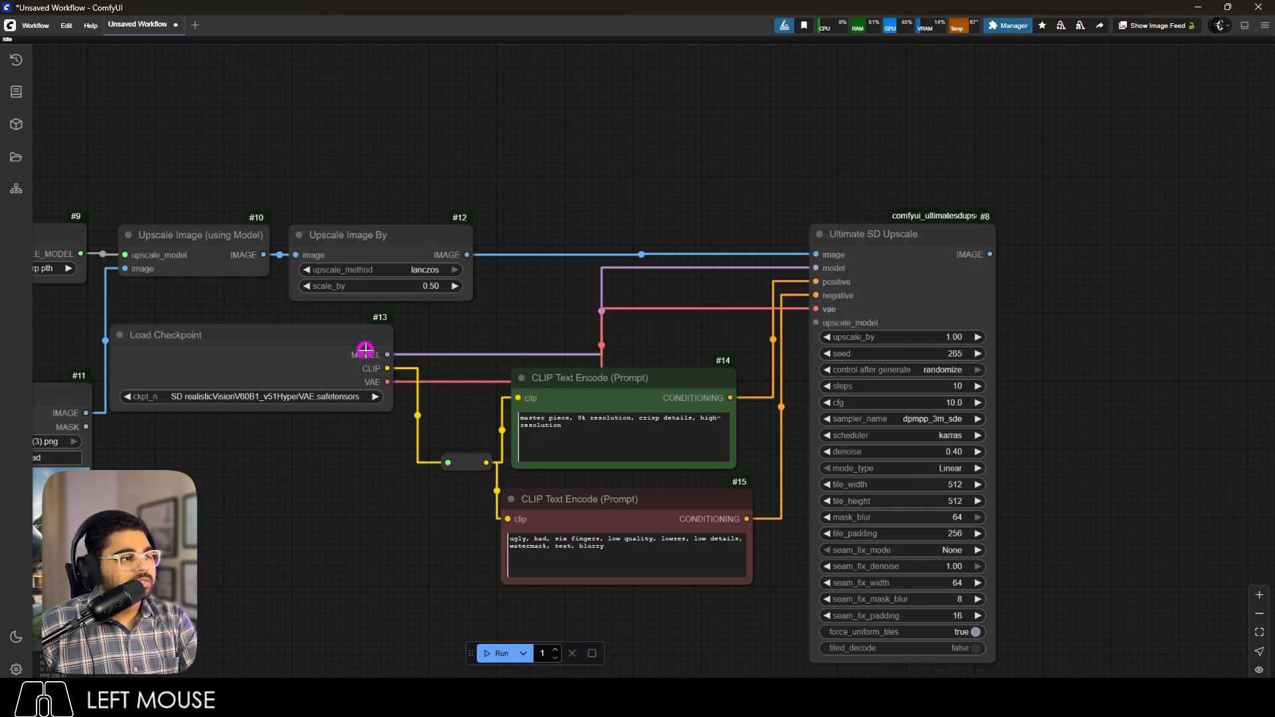
{"action": "left_click_drag", "start_coordinate": [365, 349], "coordinate": [419, 334]}
{"action": "left_click", "coordinate": [565, 311]}
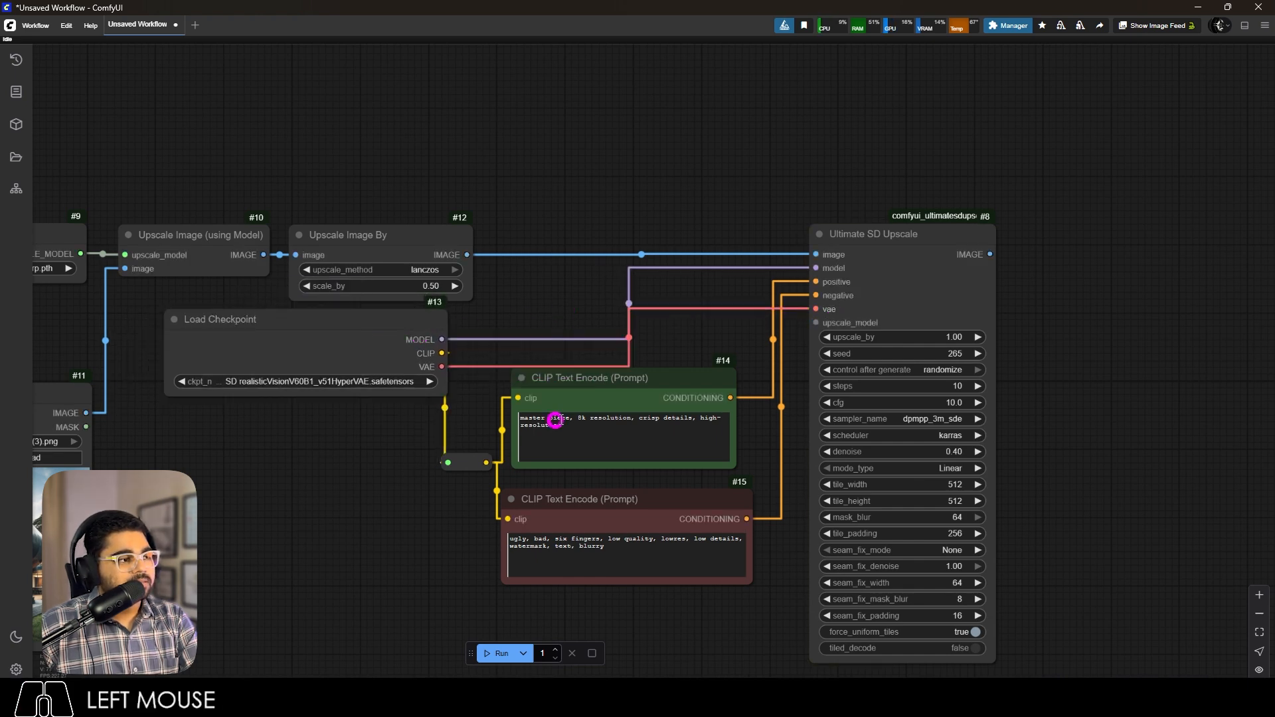
Move Ultimate SD Upscale down and to the right, and shift both prompt nodes and the reroute right to space out the links.
{"action": "left_click_drag", "start_coordinate": [851, 245], "coordinate": [897, 306]}
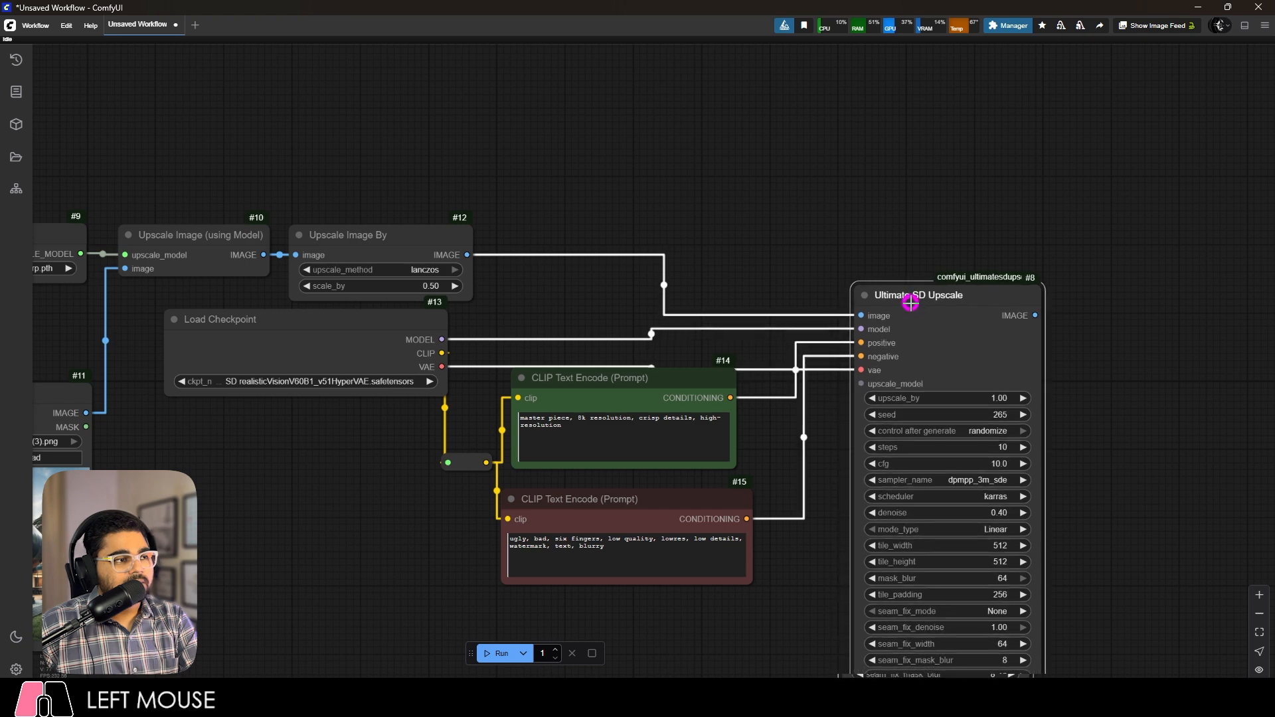
{"action": "left_click_drag", "start_coordinate": [678, 391], "coordinate": [709, 397]}
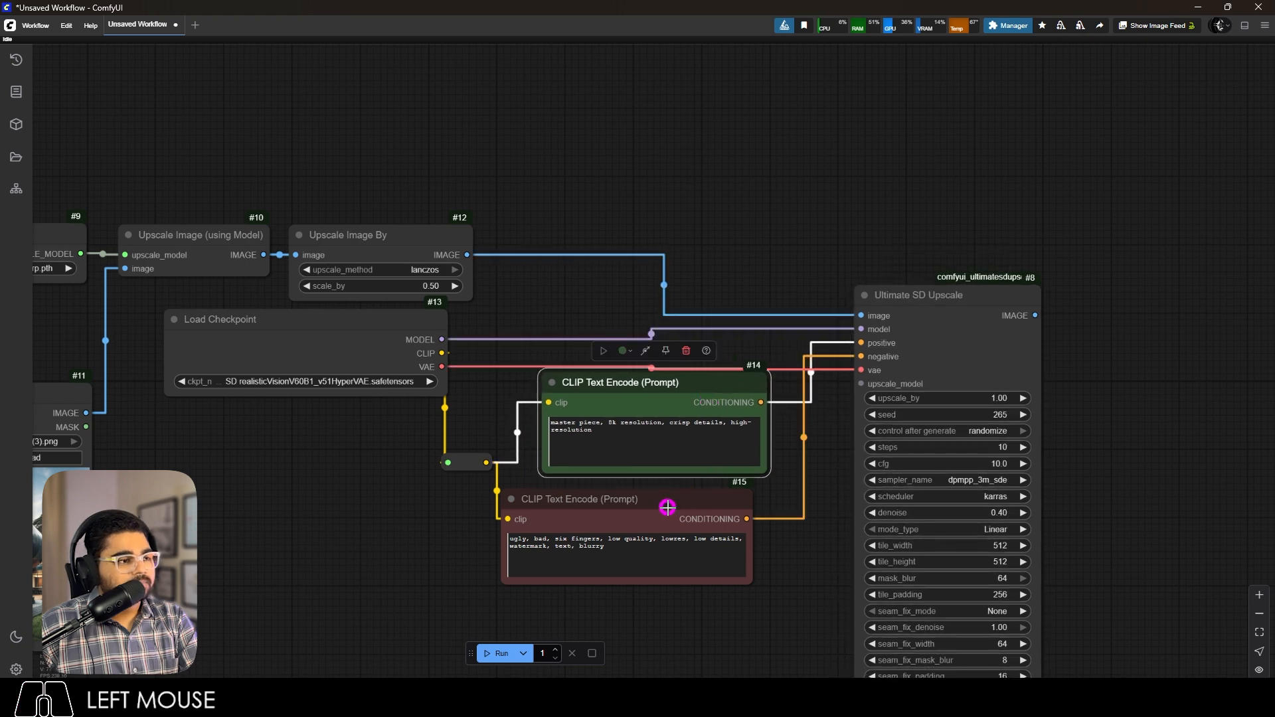
{"action": "left_click_drag", "start_coordinate": [667, 507], "coordinate": [710, 507]}
{"action": "left_click_drag", "start_coordinate": [469, 455], "coordinate": [504, 456]}
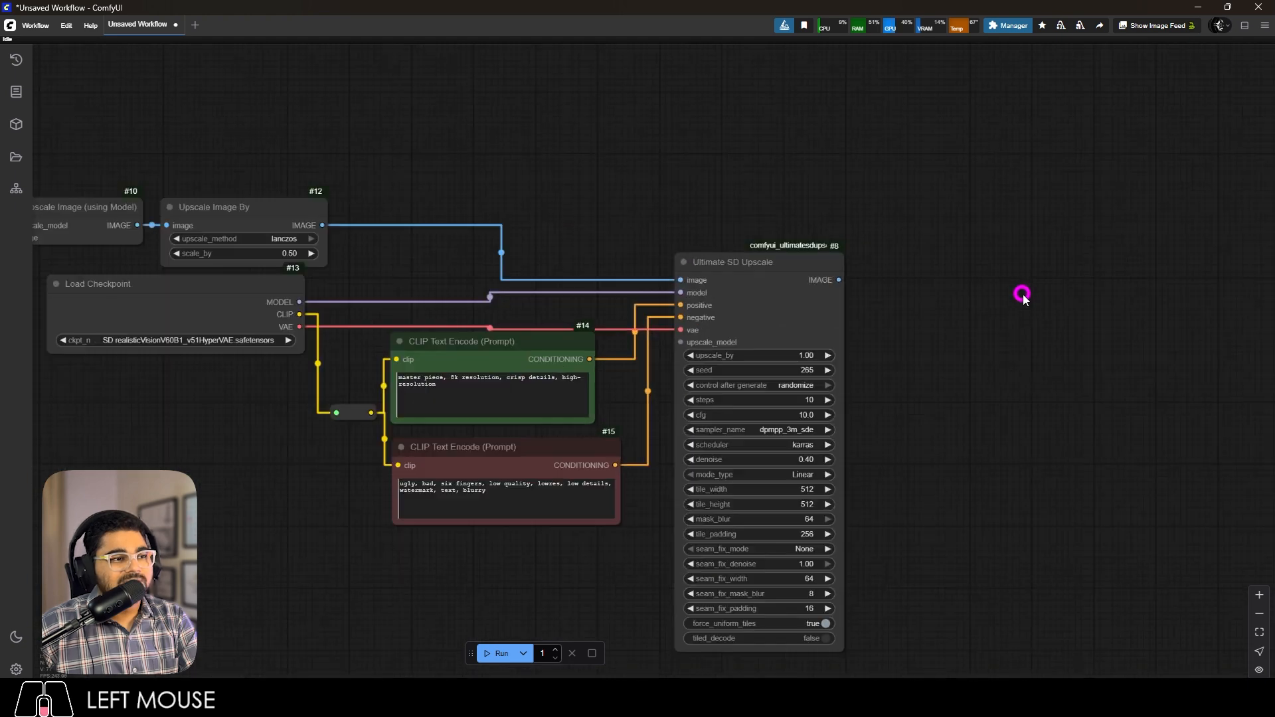
Add an Image Sharpen node to the right of Ultimate SD Upscale and line it up with that node's IMAGE output.
{"action": "scroll", "coordinate": [863, 288], "scroll_direction": "up", "scroll_amount": 6}
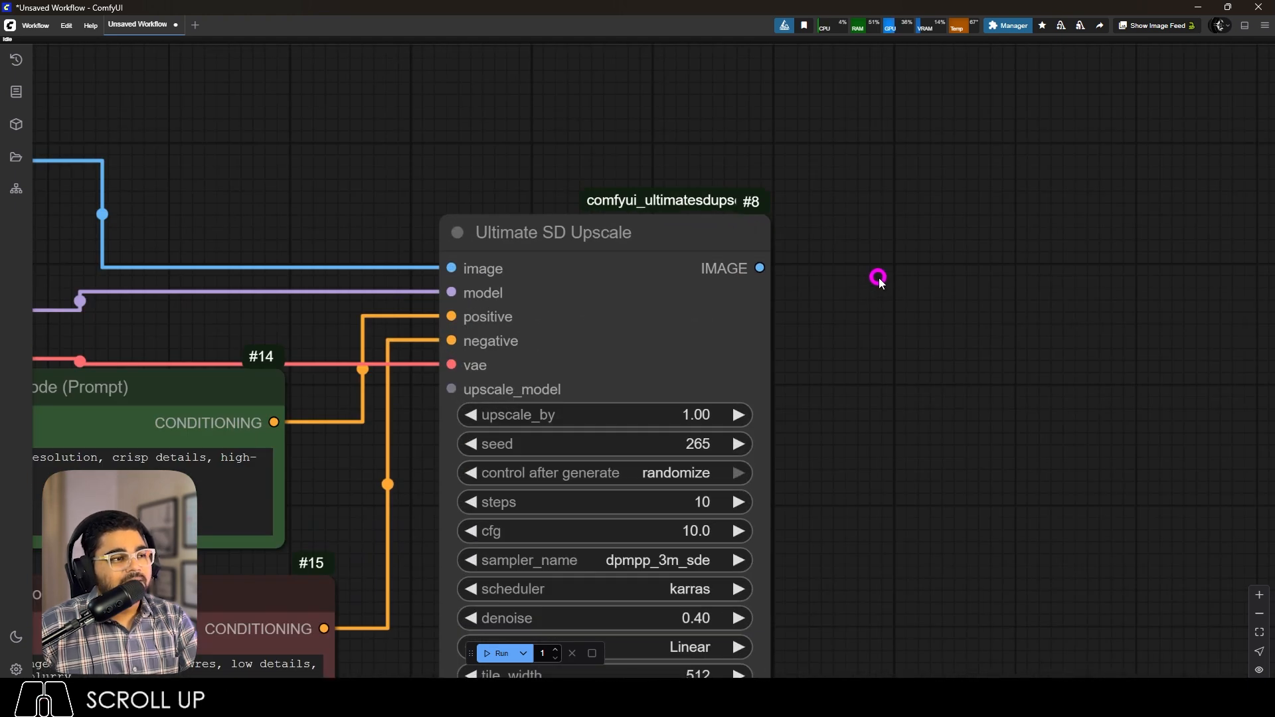
{"action": "double_click", "coordinate": [878, 277]}
{"action": "type", "text": "image"}
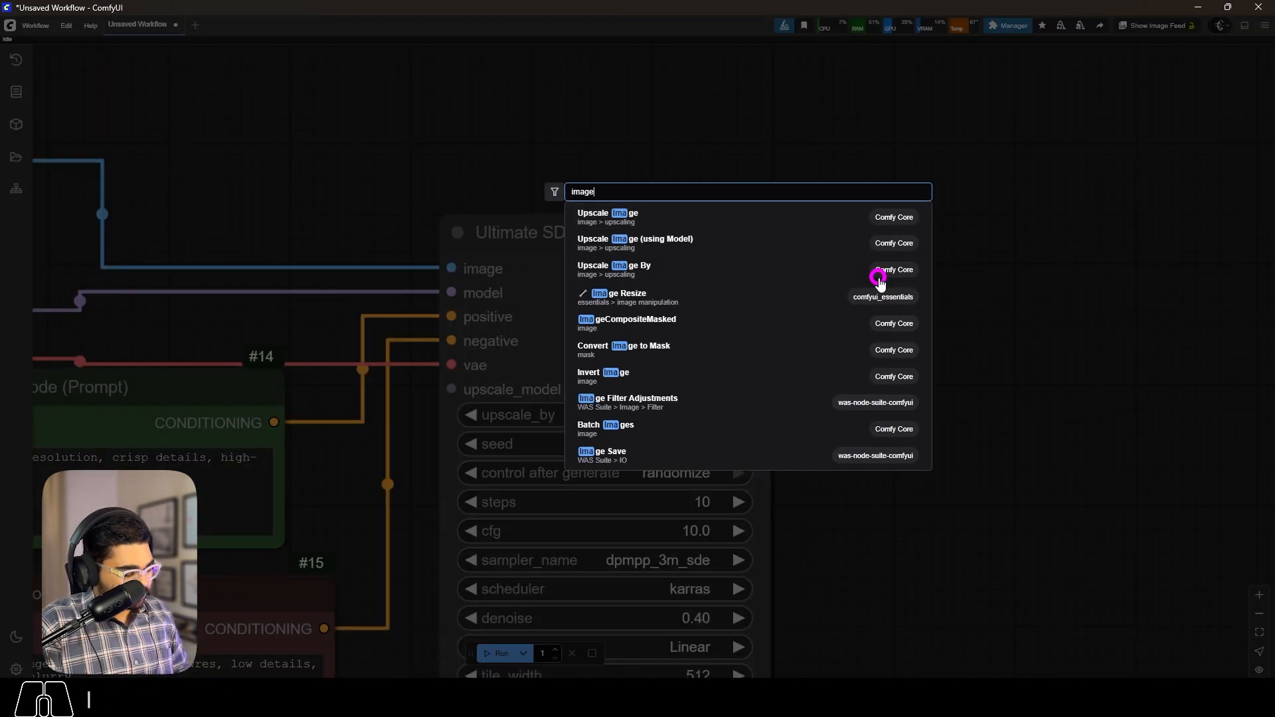
{"action": "type", "text": " sh"}
{"action": "left_click", "coordinate": [808, 224]}
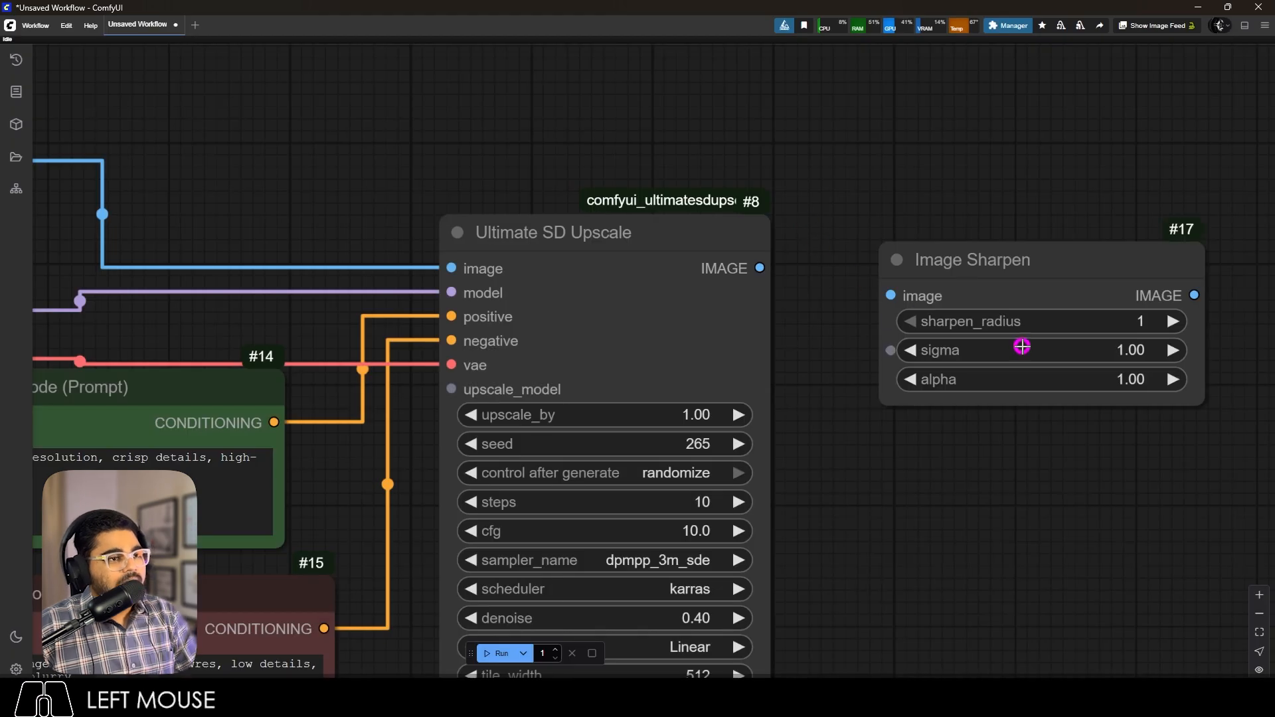
{"action": "left_click_drag", "start_coordinate": [1116, 292], "coordinate": [1075, 282]}
{"action": "scroll", "coordinate": [1072, 299], "scroll_direction": "up", "scroll_amount": 2}
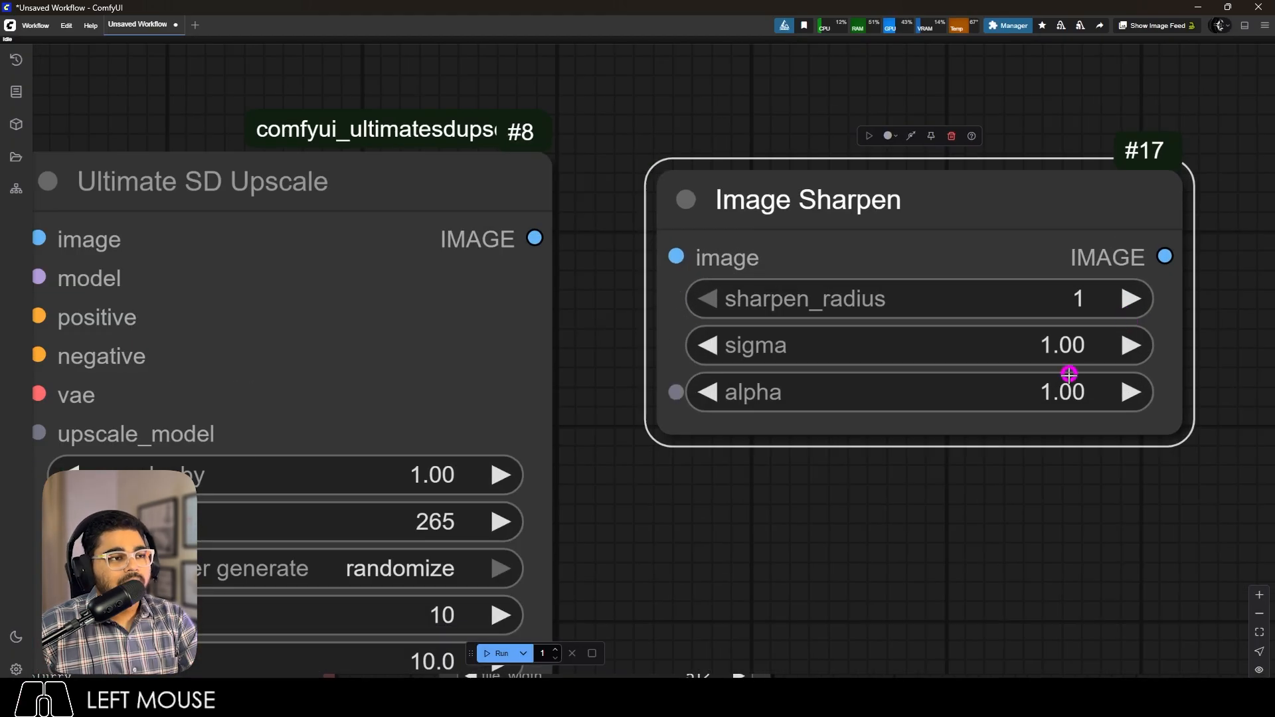
Set Image Sharpen's alpha to 0.50, connect the Ultimate SD Upscale IMAGE output to its image input, and align the two nodes.
{"action": "left_click", "coordinate": [1066, 392]}
{"action": "type", "text": ".5"}
{"action": "key", "text": "Return"}
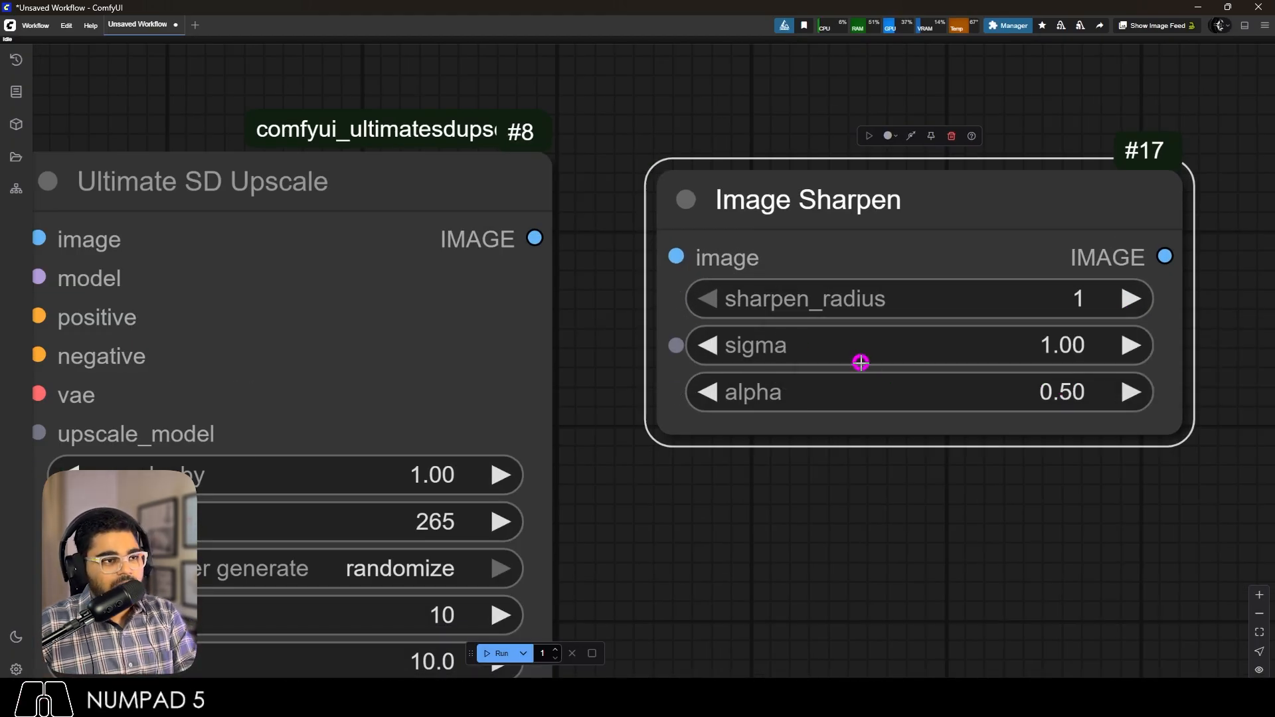
{"action": "left_click_drag", "start_coordinate": [534, 238], "coordinate": [676, 258]}
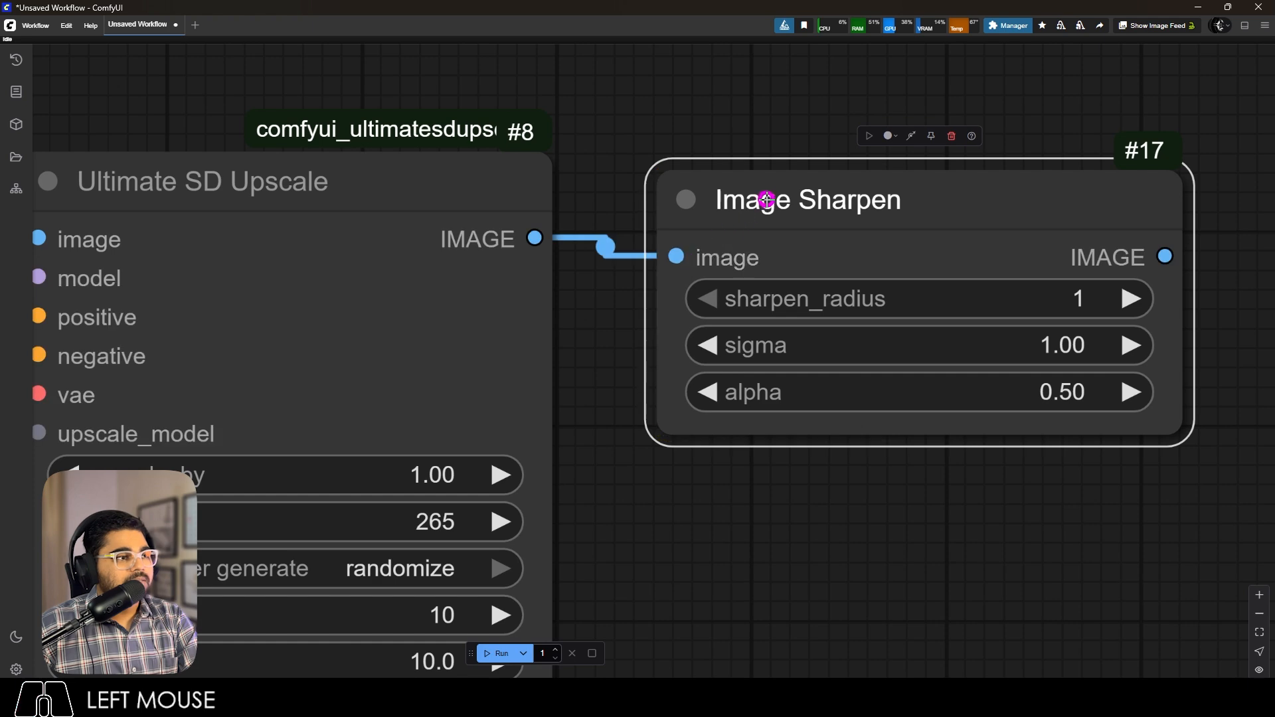
{"action": "left_click_drag", "start_coordinate": [763, 199], "coordinate": [739, 179]}
{"action": "scroll", "coordinate": [739, 179], "scroll_direction": "down", "scroll_amount": 6}
{"action": "left_click_drag", "start_coordinate": [930, 215], "coordinate": [1011, 211]}
{"action": "left_click", "coordinate": [1048, 199]}
{"action": "key", "text": "Delete"}
Add a Save Image node fed by the Image Sharpen output and set its filename_prefix to Upscale.
{"action": "left_click_drag", "start_coordinate": [929, 215], "coordinate": [1049, 213]}
{"action": "left_click", "coordinate": [1077, 293]}
{"action": "scroll", "coordinate": [1164, 241], "scroll_direction": "down", "scroll_amount": 5}
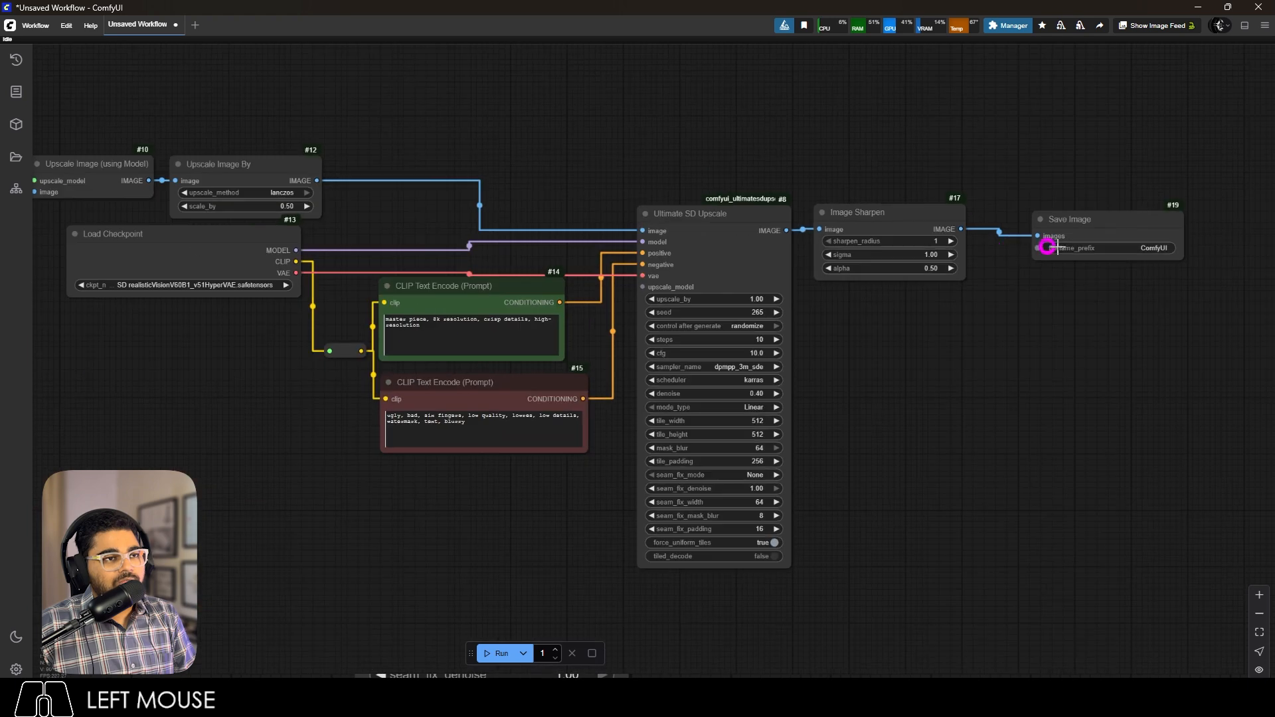
{"action": "scroll", "coordinate": [1050, 248], "scroll_direction": "up", "scroll_amount": 5}
{"action": "left_click", "coordinate": [1153, 256]}
{"action": "type", "text": "Upscale"}
{"action": "key", "text": "Return"}
Move Load Image below the other nodes and add an Image Comparer (rgthree) taking the original as image_a and the sharpened output as image_b.
{"action": "scroll", "coordinate": [1026, 249], "scroll_direction": "down", "scroll_amount": 10}
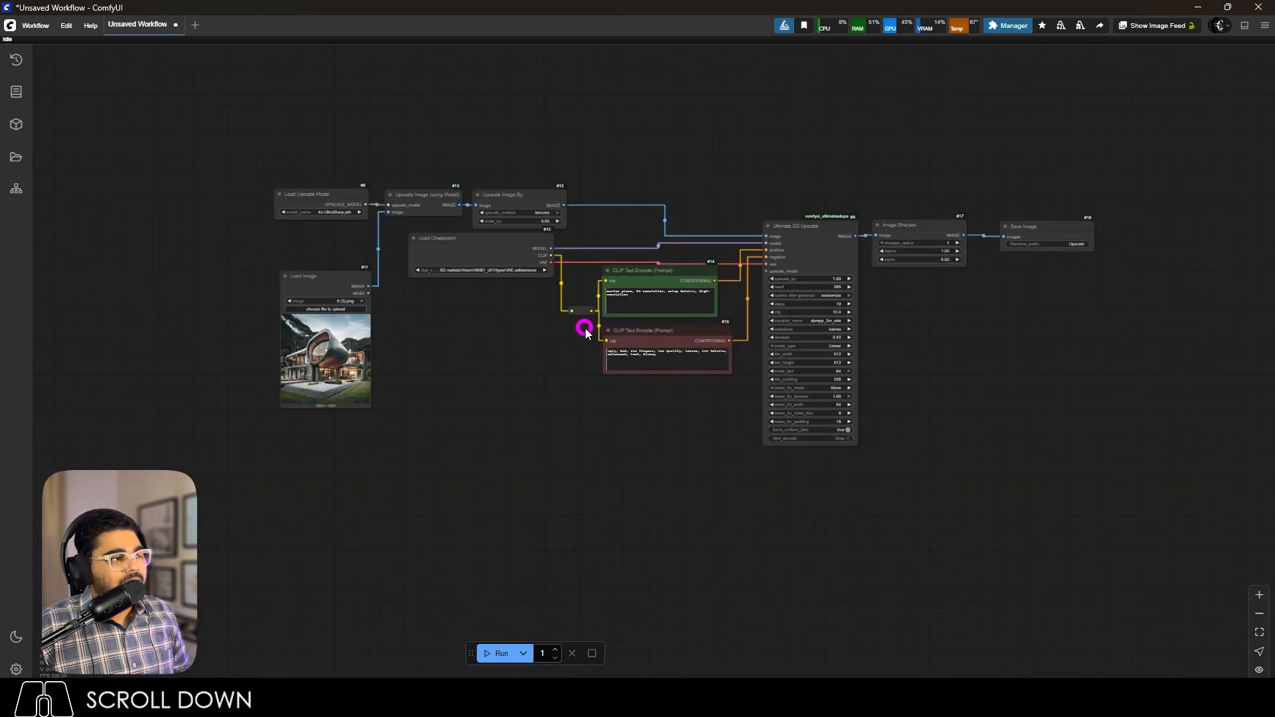
{"action": "left_click_drag", "start_coordinate": [348, 278], "coordinate": [331, 442]}
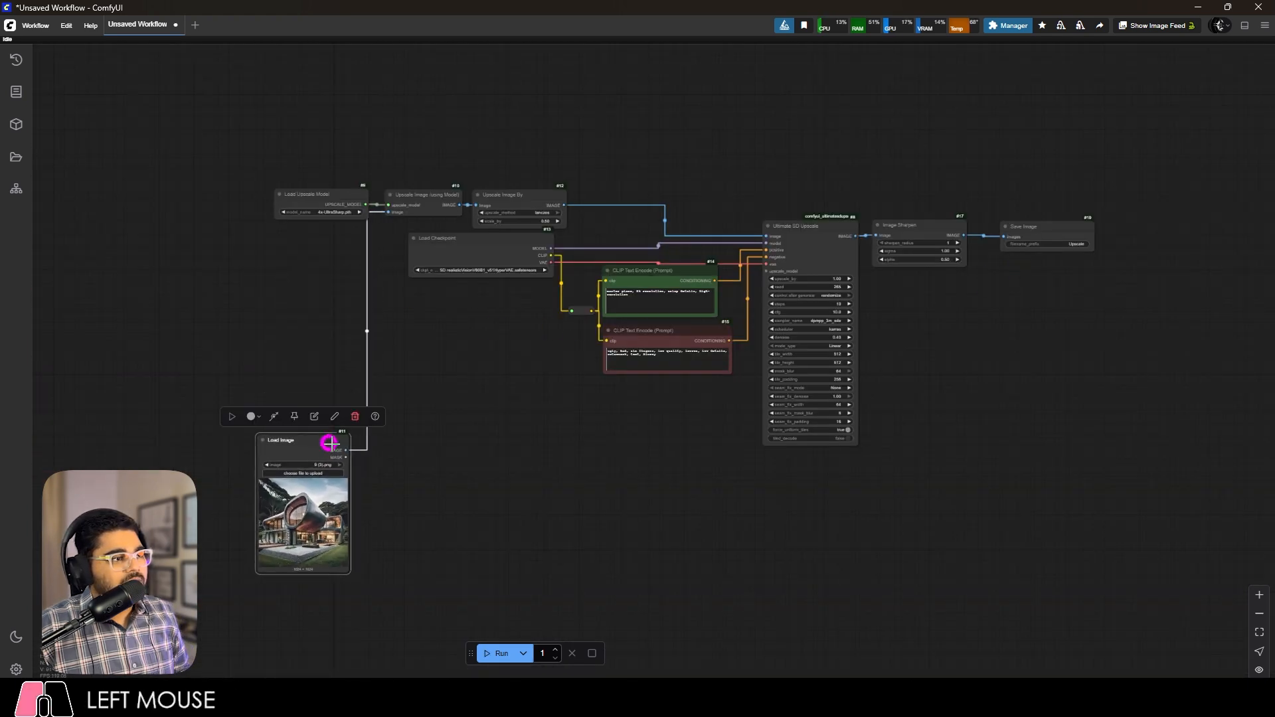
{"action": "double_click", "coordinate": [561, 458]}
{"action": "type", "text": "image com"}
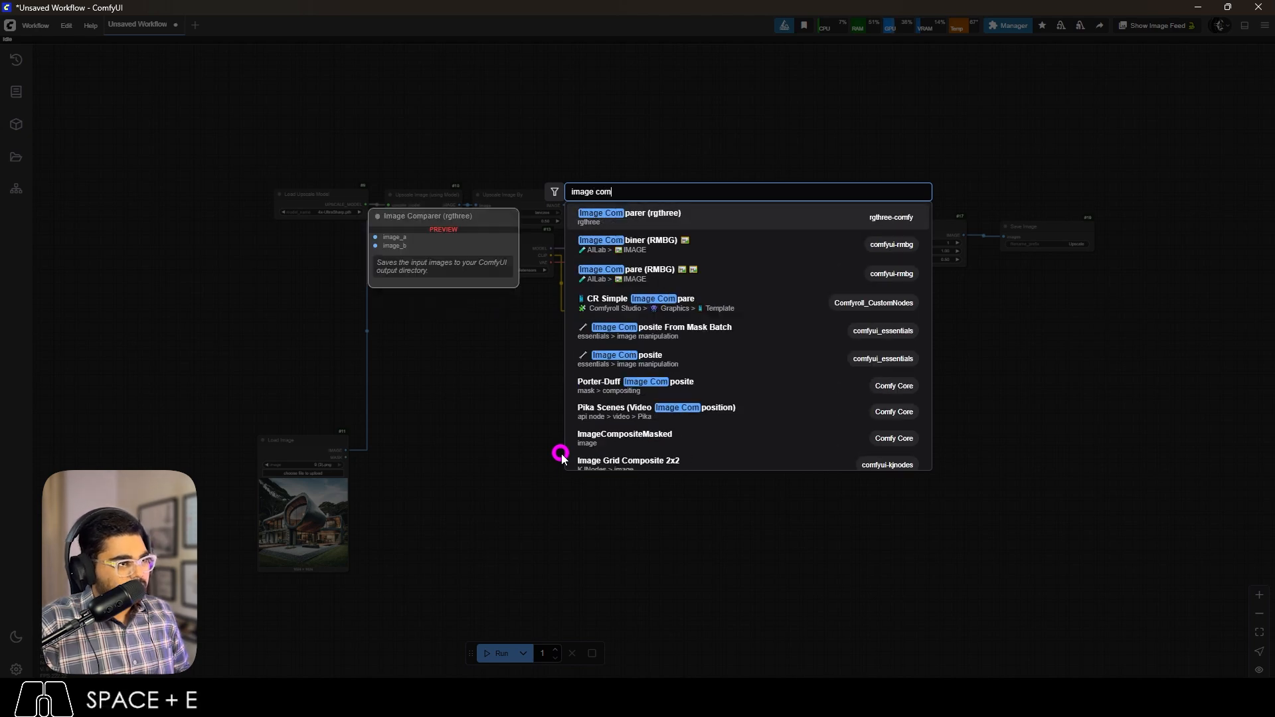
{"action": "left_click", "coordinate": [695, 216]}
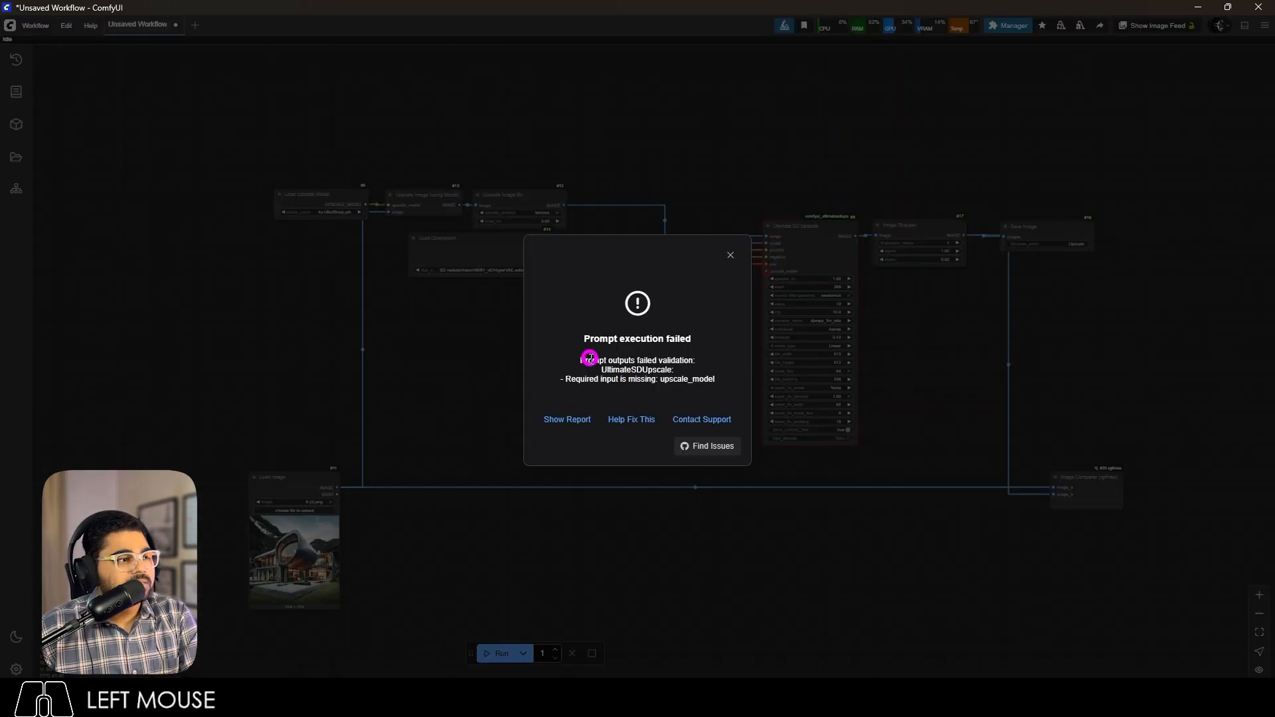
Dismiss the error and connect Load Upscale Model to the Ultimate SD Upscale upscale_model input, routing the link through a reroute above the nodes.
{"action": "left_click", "coordinate": [734, 257]}
{"action": "scroll", "coordinate": [910, 316], "scroll_direction": "up", "scroll_amount": 5}
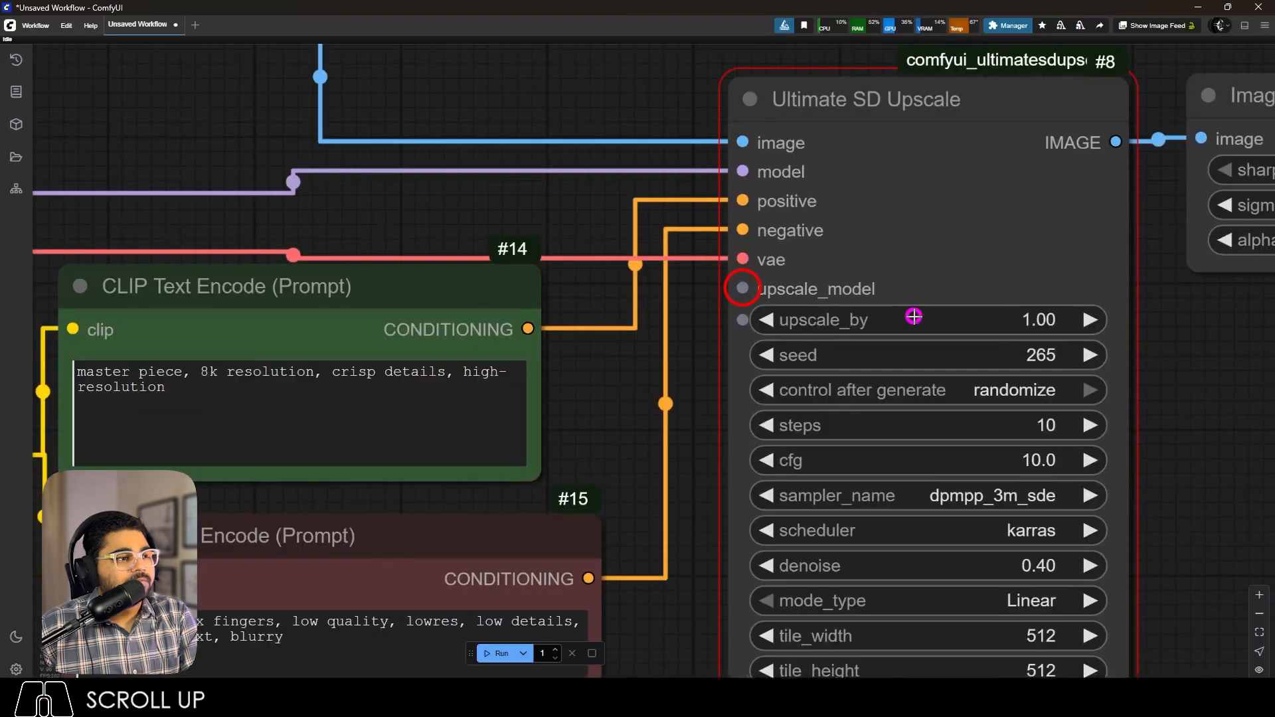
{"action": "scroll", "coordinate": [914, 313], "scroll_direction": "down", "scroll_amount": 5}
{"action": "scroll", "coordinate": [407, 246], "scroll_direction": "down", "scroll_amount": 2}
{"action": "scroll", "coordinate": [325, 220], "scroll_direction": "down", "scroll_amount": 1}
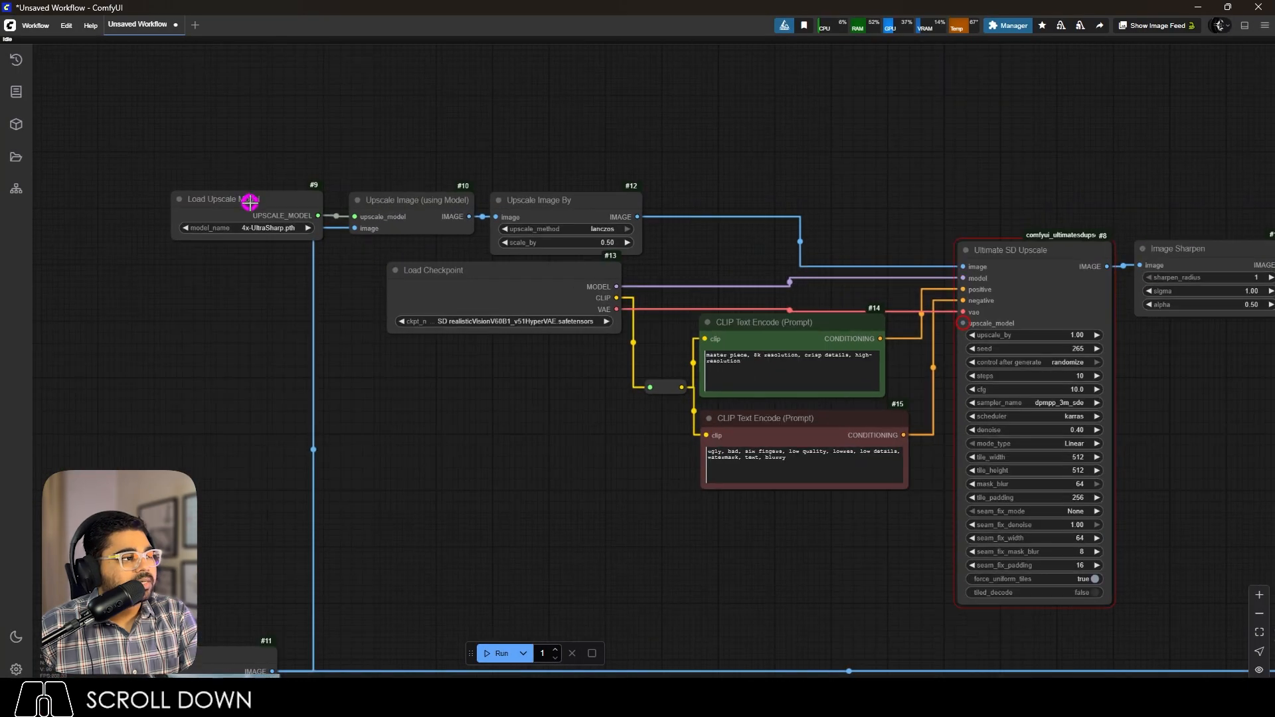
{"action": "left_click_drag", "start_coordinate": [231, 205], "coordinate": [222, 310]}
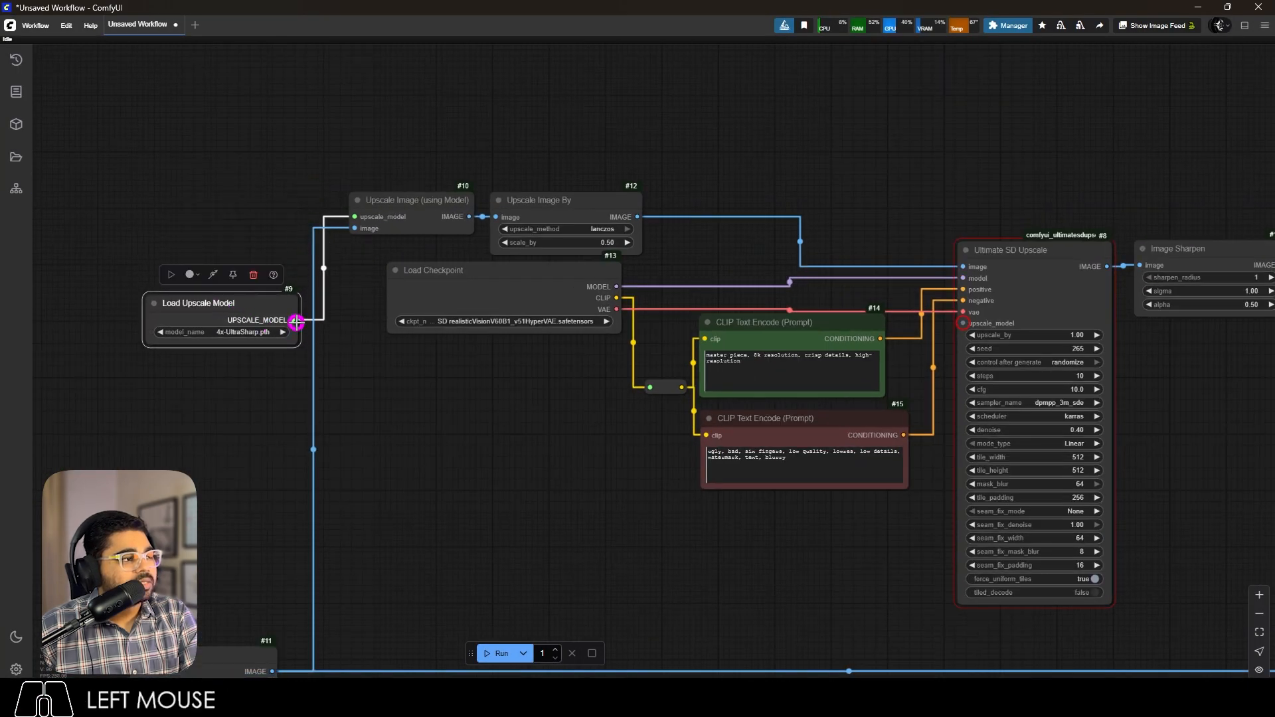
{"action": "left_click_drag", "start_coordinate": [296, 322], "coordinate": [962, 324]}
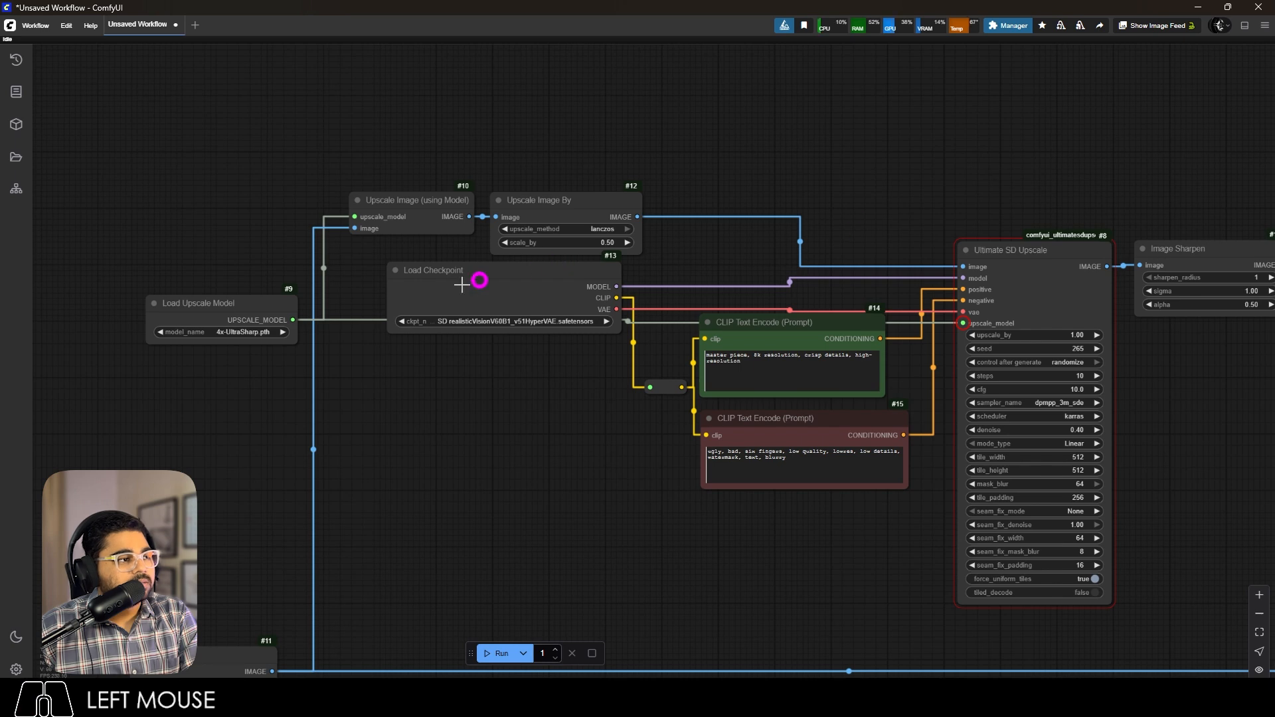
{"action": "left_click_drag", "start_coordinate": [275, 312], "coordinate": [963, 323]}
{"action": "left_click", "coordinate": [723, 193]}
{"action": "left_click", "coordinate": [857, 197]}
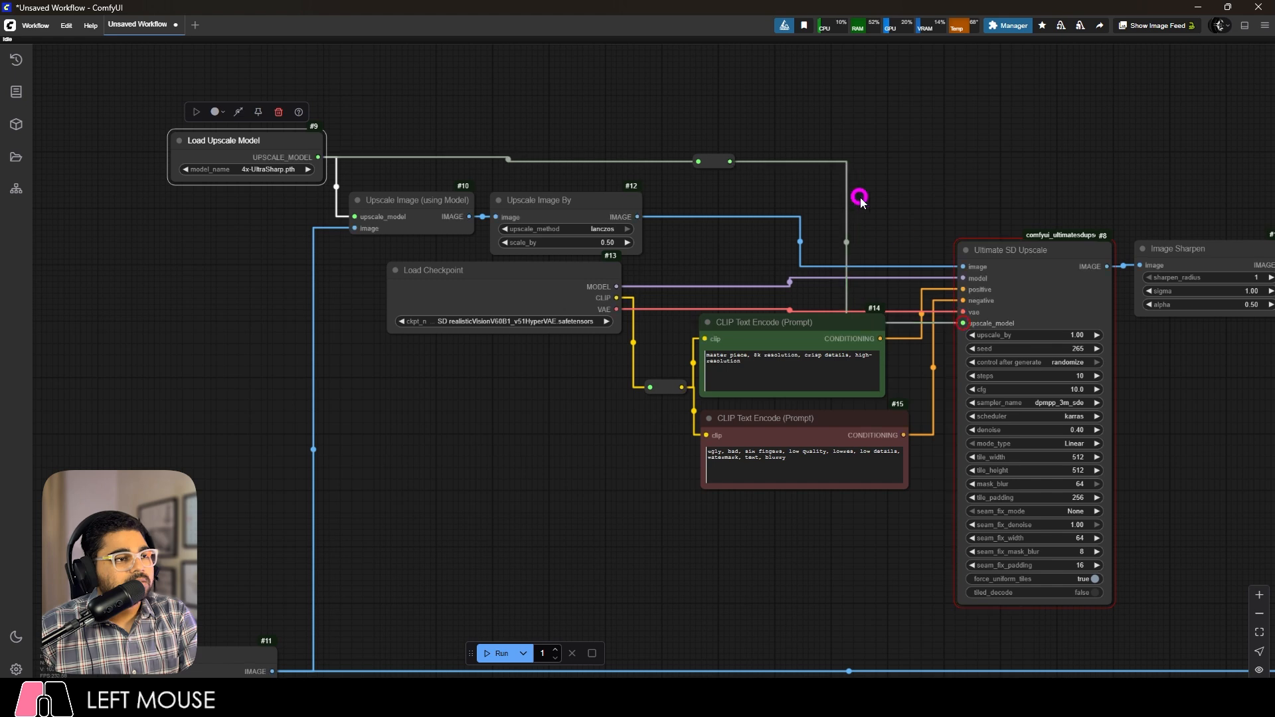
Run the upscale workflow and follow the tile previews in Ultimate SD Upscale until the image is saved.
{"action": "scroll", "coordinate": [710, 317], "scroll_direction": "down", "scroll_amount": 5}
{"action": "scroll", "coordinate": [1001, 427], "scroll_direction": "up", "scroll_amount": 4}
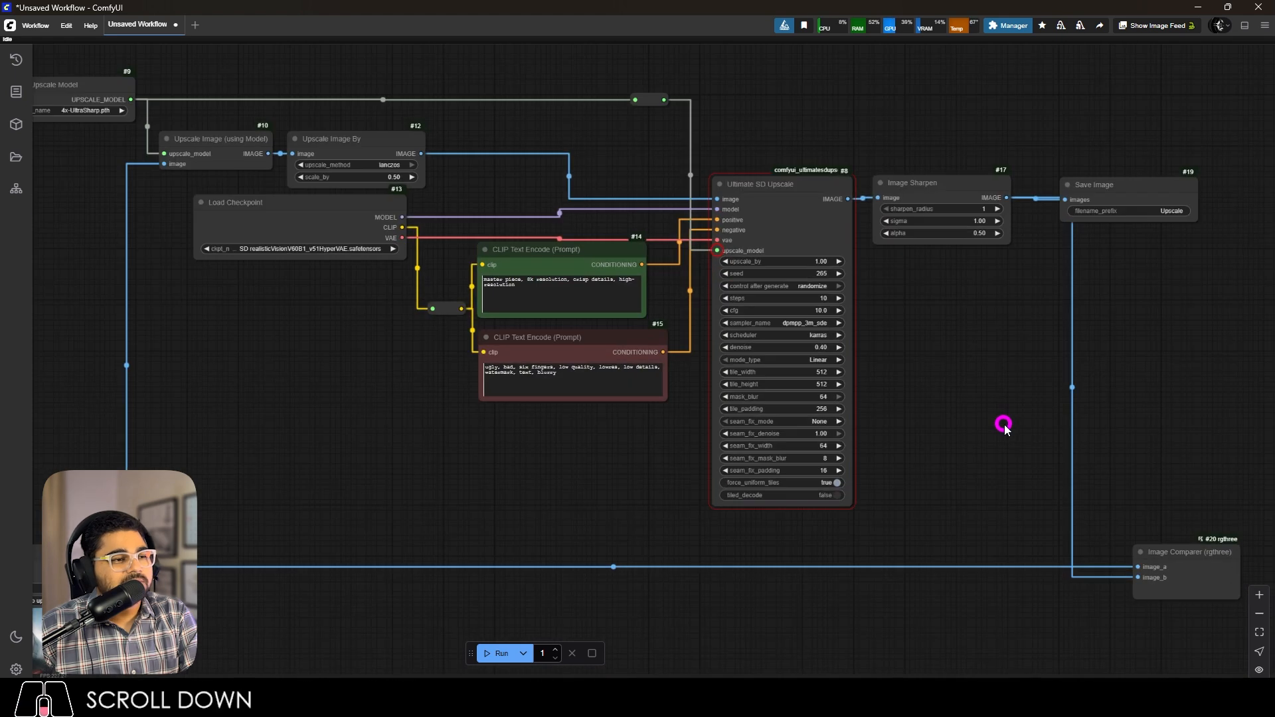
{"action": "left_click", "coordinate": [489, 660]}
{"action": "scroll", "coordinate": [806, 458], "scroll_direction": "down", "scroll_amount": 7}
{"action": "scroll", "coordinate": [815, 523], "scroll_direction": "up", "scroll_amount": 12}
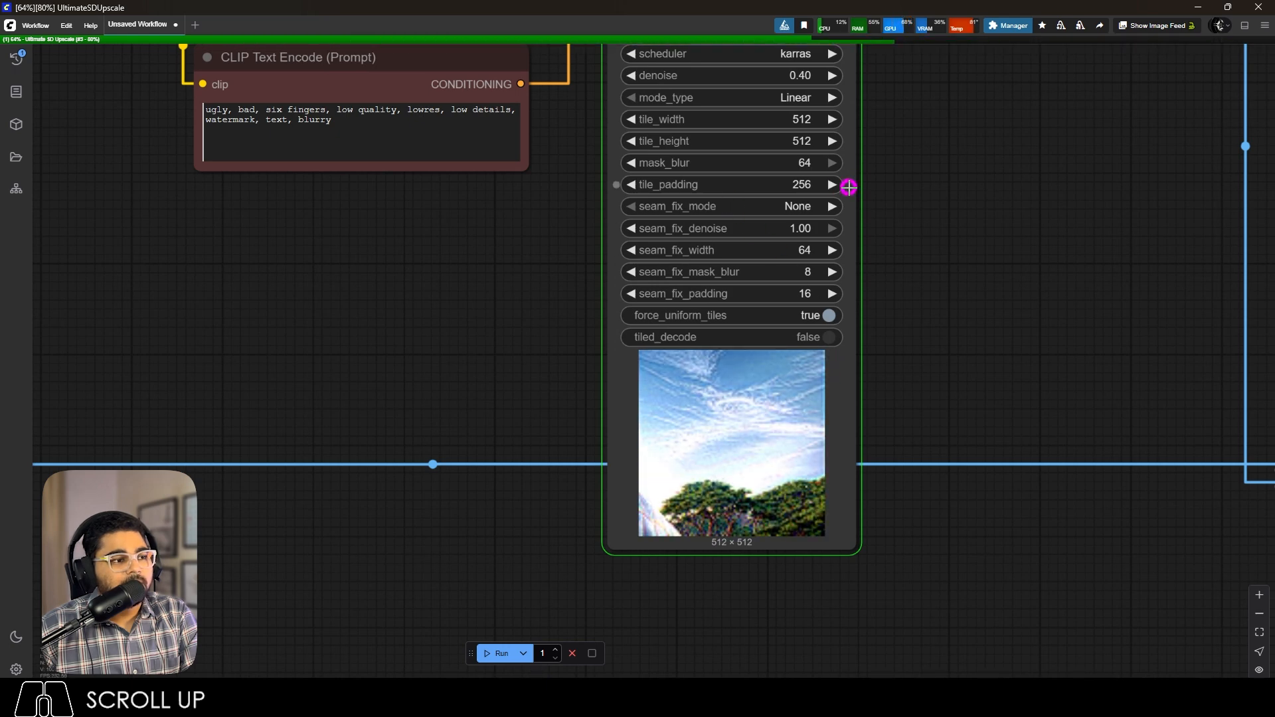
{"action": "scroll", "coordinate": [919, 312], "scroll_direction": "down", "scroll_amount": 7}
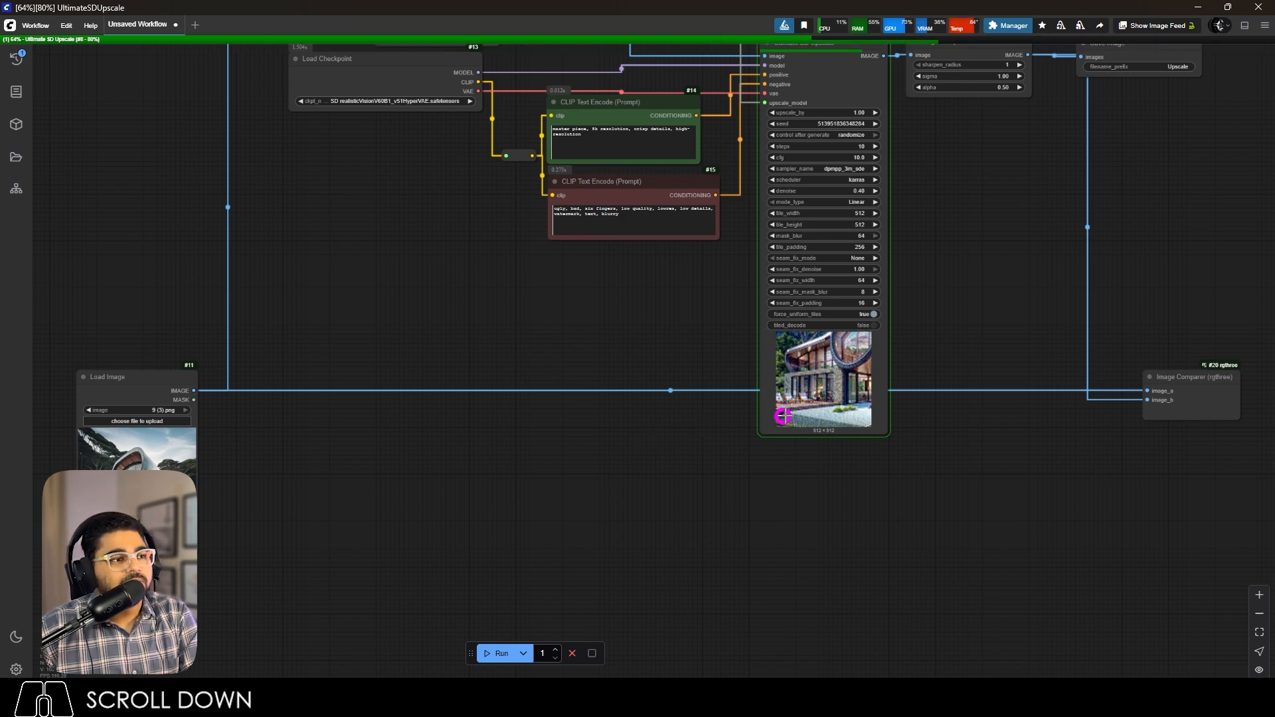
{"action": "scroll", "coordinate": [775, 405], "scroll_direction": "down", "scroll_amount": 2}
{"action": "scroll", "coordinate": [954, 210], "scroll_direction": "up", "scroll_amount": 5}
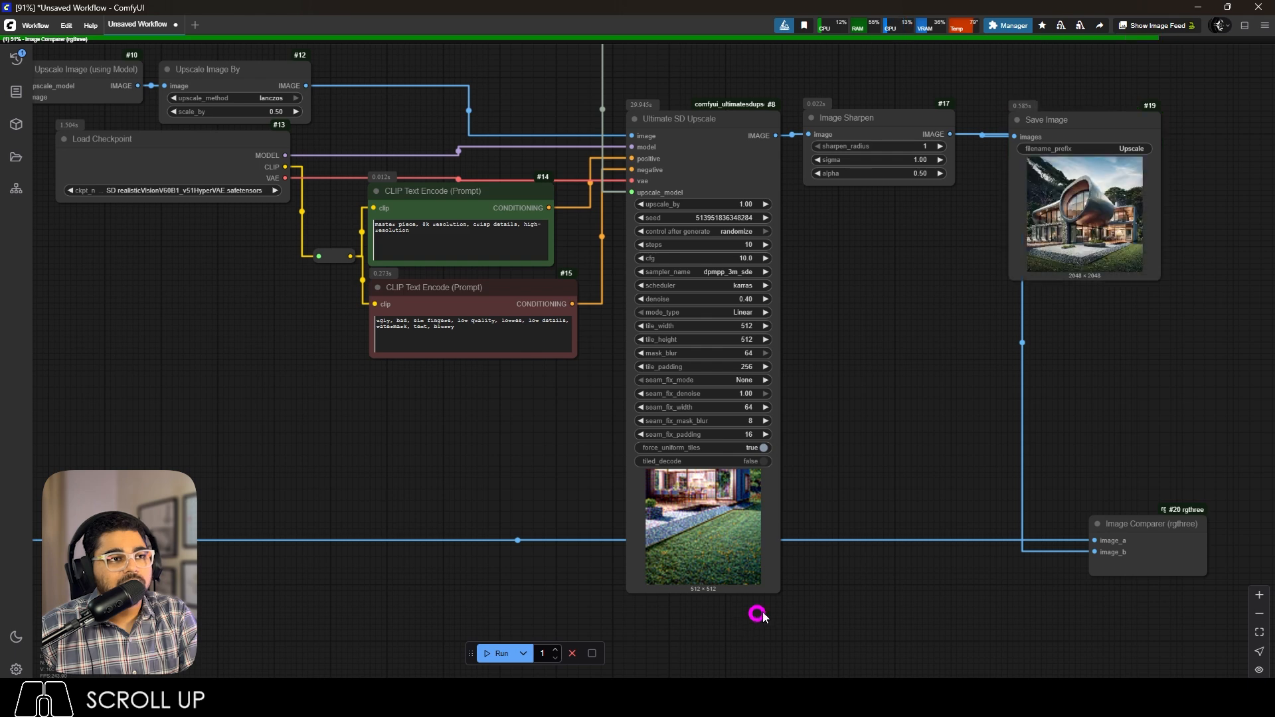
{"action": "scroll", "coordinate": [907, 432], "scroll_direction": "up", "scroll_amount": 7}
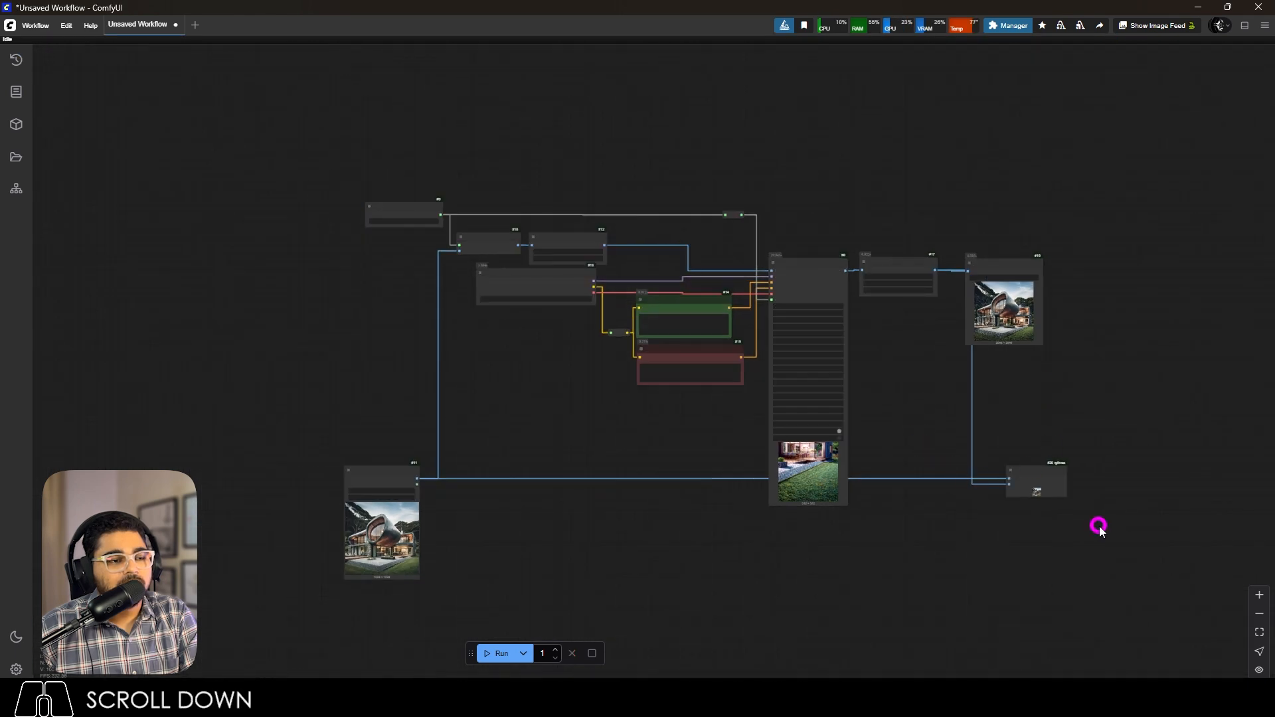
Enlarge the Image Comparer node and compare the original and upscaled house, including the stone wall and deck chairs.
{"action": "left_click_drag", "start_coordinate": [1064, 496], "coordinate": [1099, 555]}
{"action": "scroll", "coordinate": [520, 423], "scroll_direction": "up", "scroll_amount": 10}
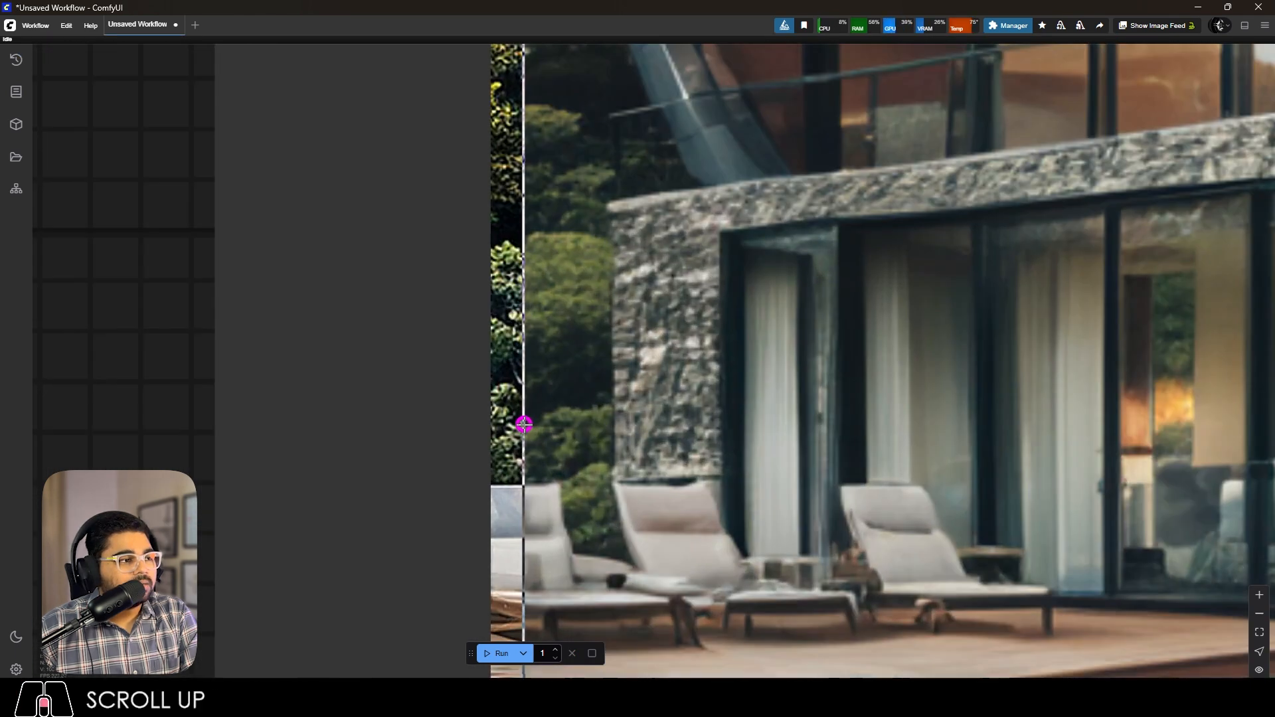
{"action": "scroll", "coordinate": [736, 400], "scroll_direction": "down", "scroll_amount": 10}
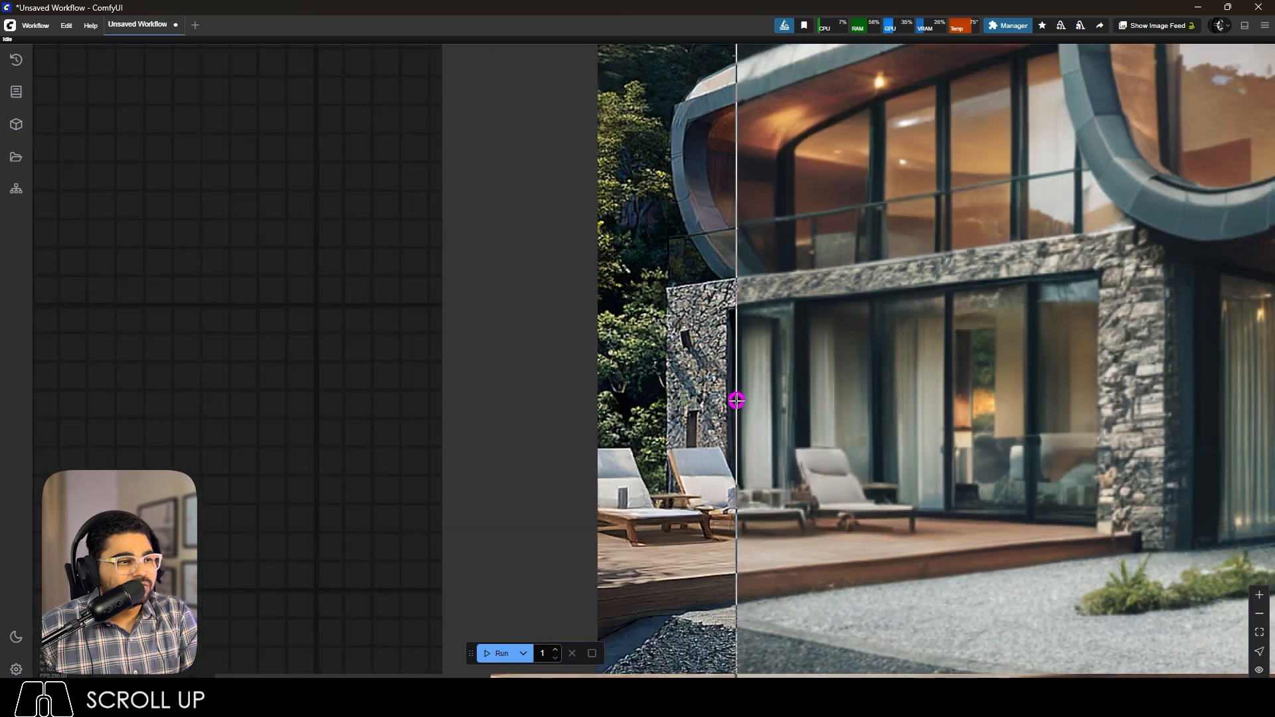
{"action": "scroll", "coordinate": [735, 399], "scroll_direction": "down", "scroll_amount": 5}
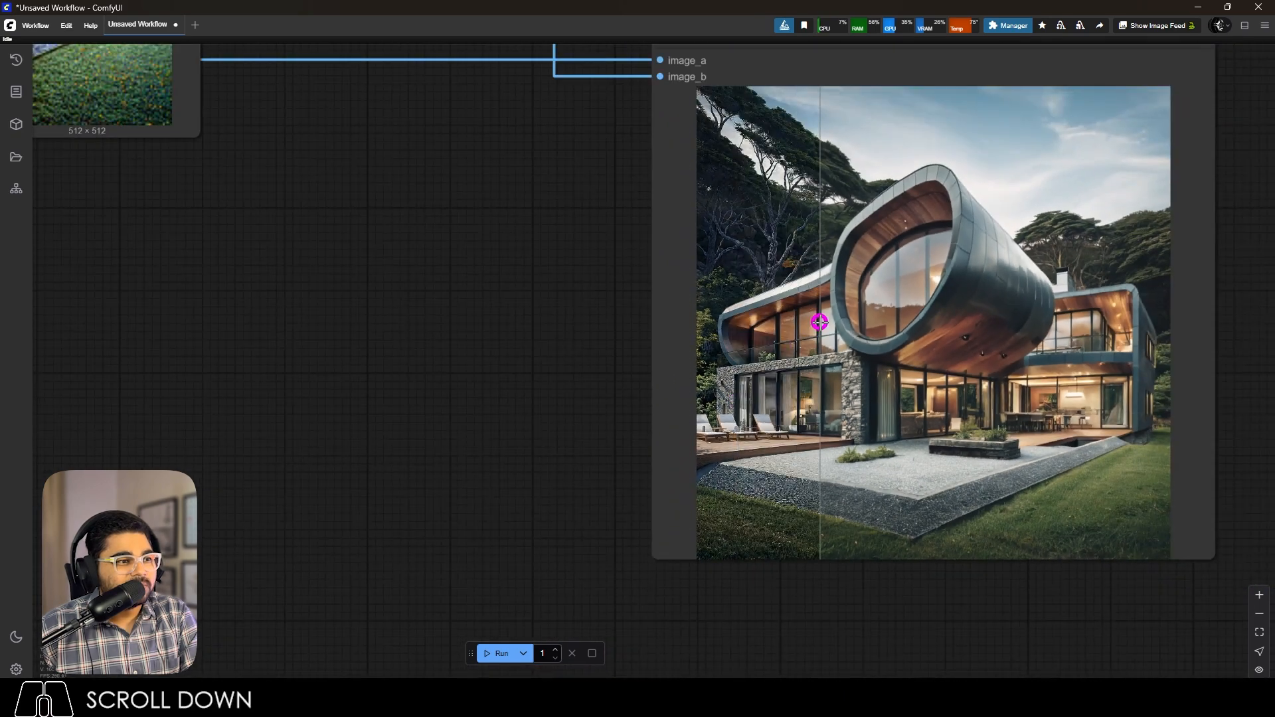
{"action": "scroll", "coordinate": [1155, 293], "scroll_direction": "up", "scroll_amount": 5}
{"action": "scroll", "coordinate": [1189, 336], "scroll_direction": "down", "scroll_amount": 3}
{"action": "scroll", "coordinate": [1184, 336], "scroll_direction": "up", "scroll_amount": 2}
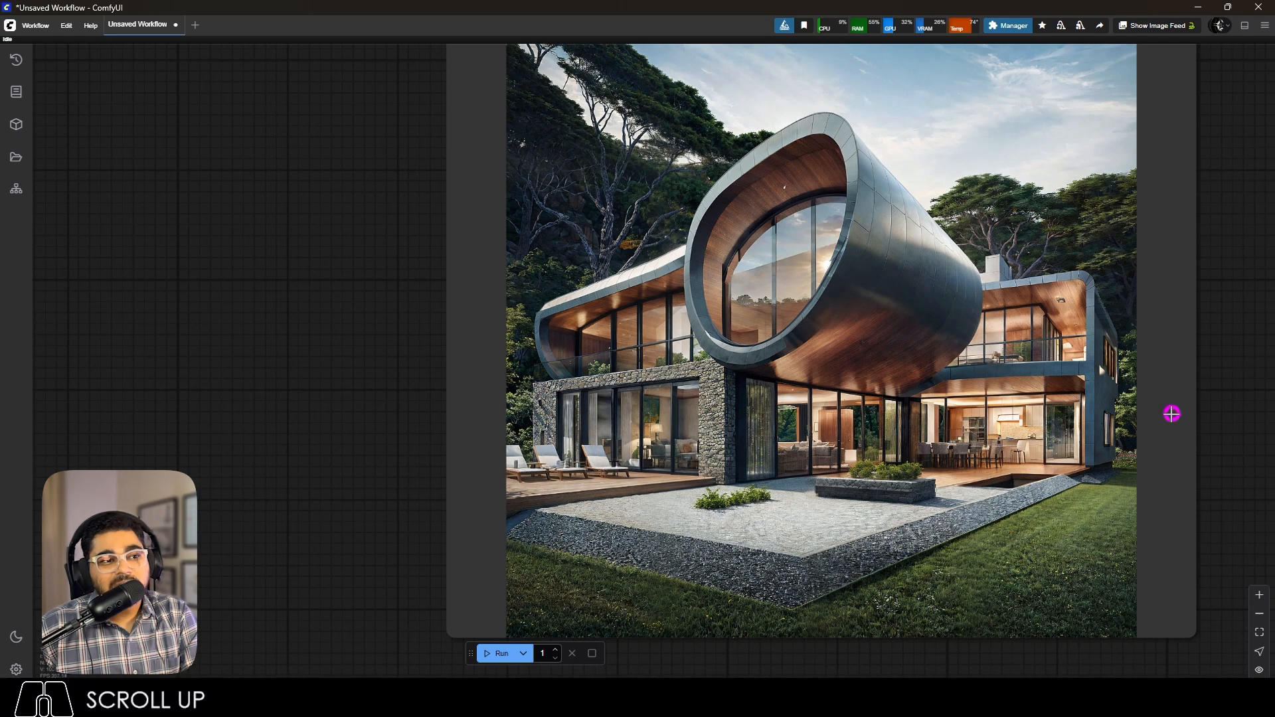
{"action": "scroll", "coordinate": [1038, 547], "scroll_direction": "down", "scroll_amount": 6}
{"action": "scroll", "coordinate": [689, 282], "scroll_direction": "up", "scroll_amount": 6}
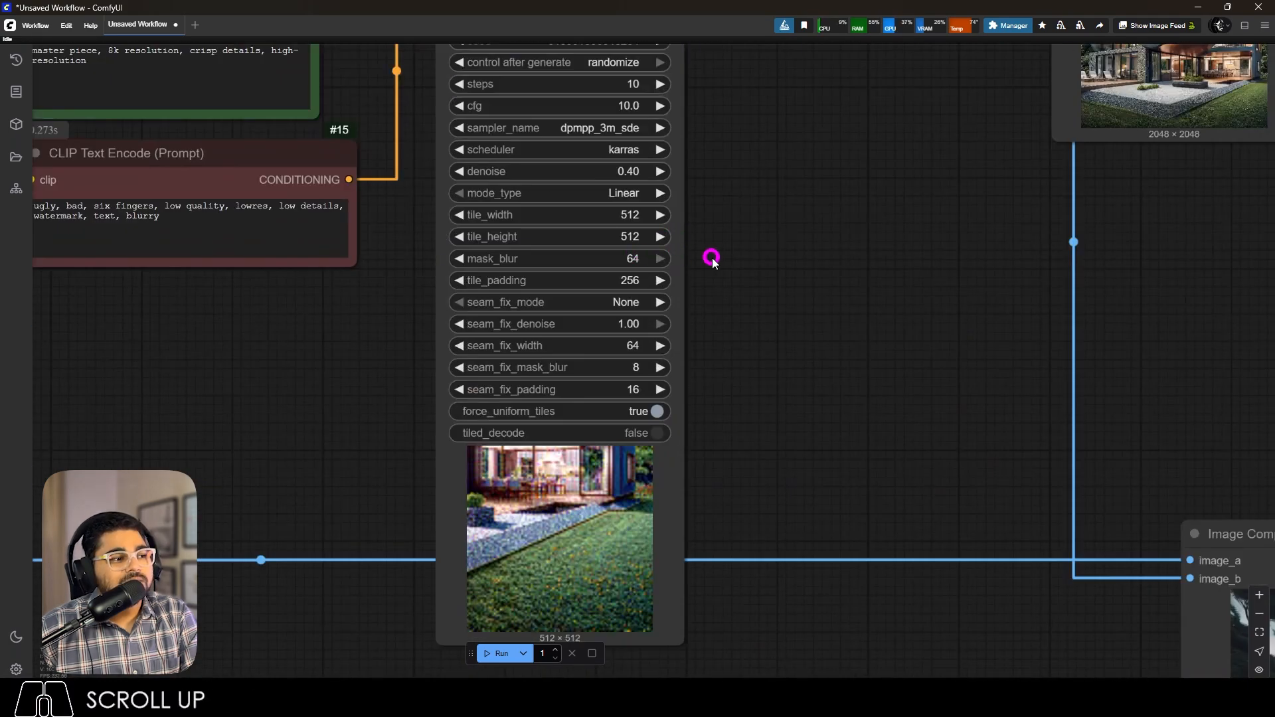
Examine the original and upscaled house up close in the comparer, checking the gravel, plants, grass, curved facade and windows.
{"action": "scroll", "coordinate": [711, 261], "scroll_direction": "down", "scroll_amount": 6}
{"action": "scroll", "coordinate": [982, 447], "scroll_direction": "up", "scroll_amount": 8}
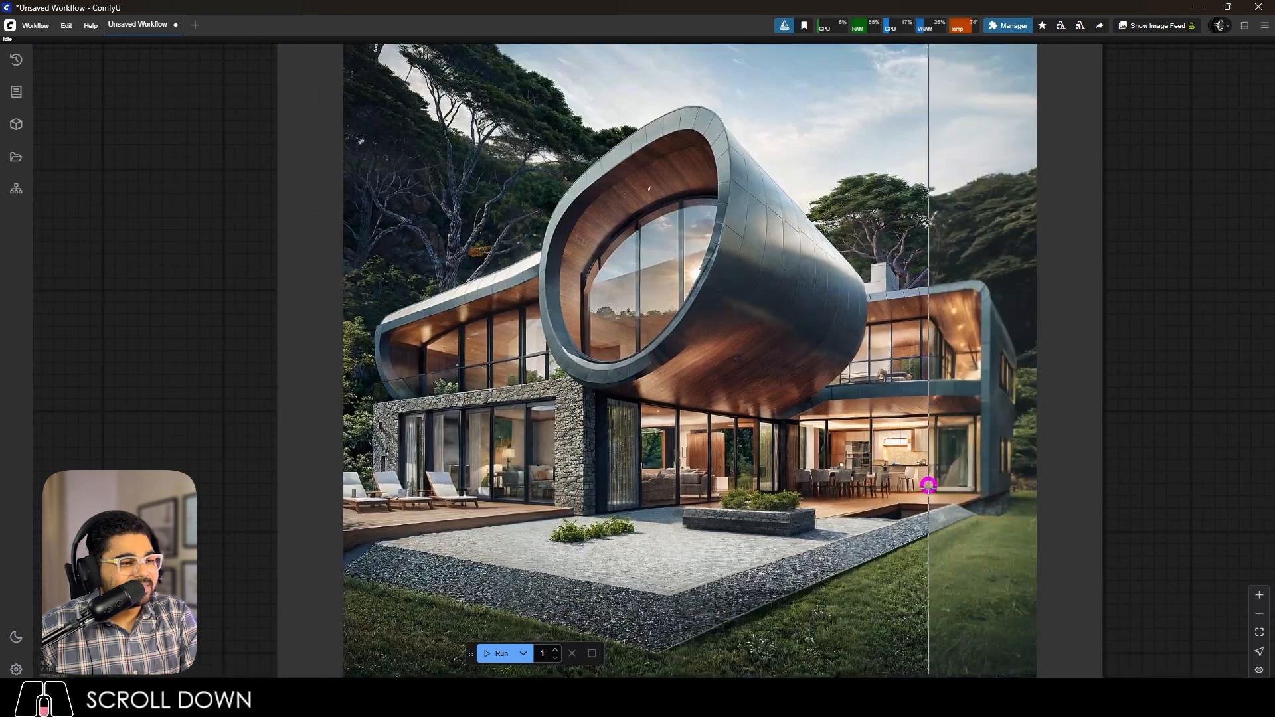
{"action": "scroll", "coordinate": [547, 580], "scroll_direction": "up", "scroll_amount": 12}
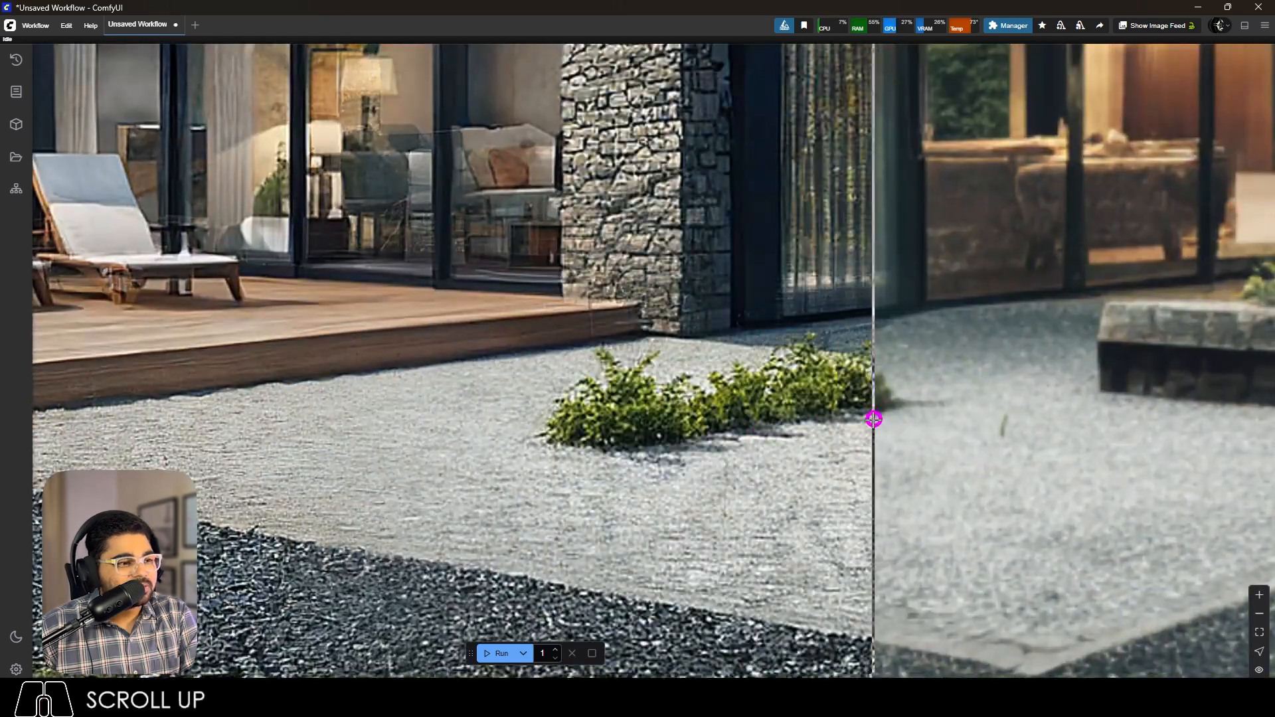
{"action": "scroll", "coordinate": [823, 421], "scroll_direction": "down", "scroll_amount": 6}
{"action": "scroll", "coordinate": [629, 469], "scroll_direction": "up", "scroll_amount": 6}
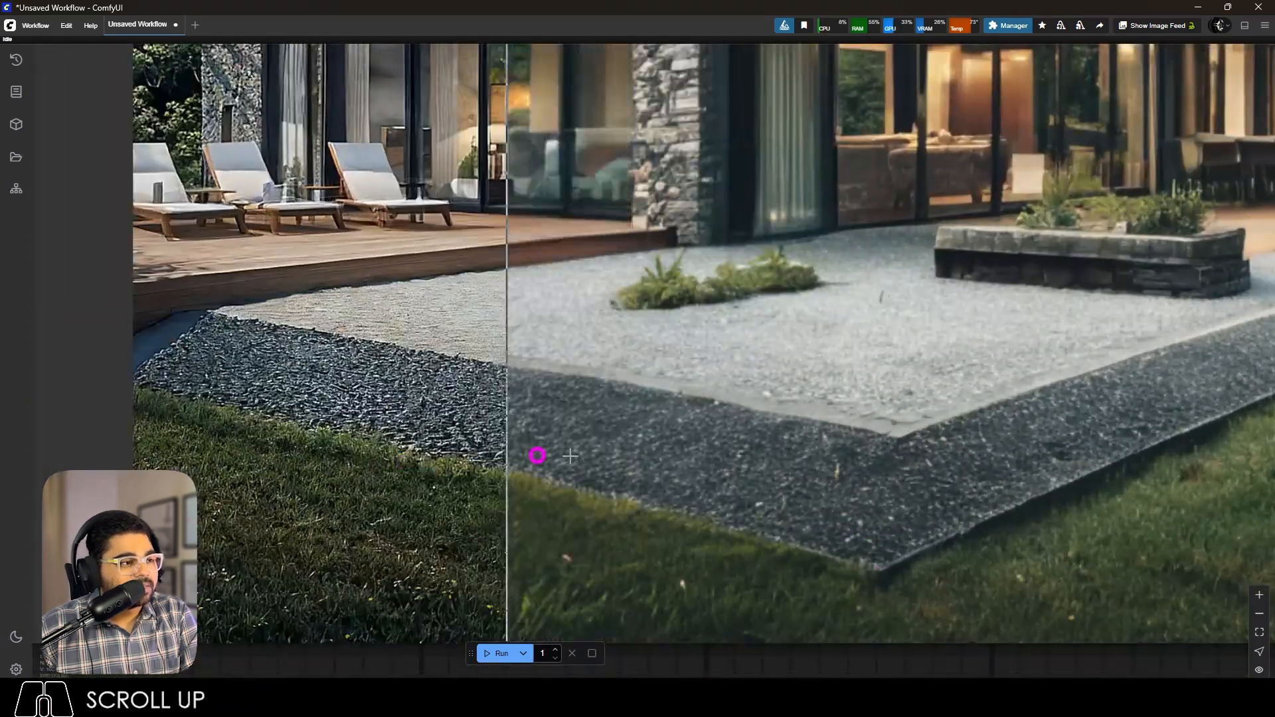
{"action": "scroll", "coordinate": [777, 481], "scroll_direction": "down", "scroll_amount": 6}
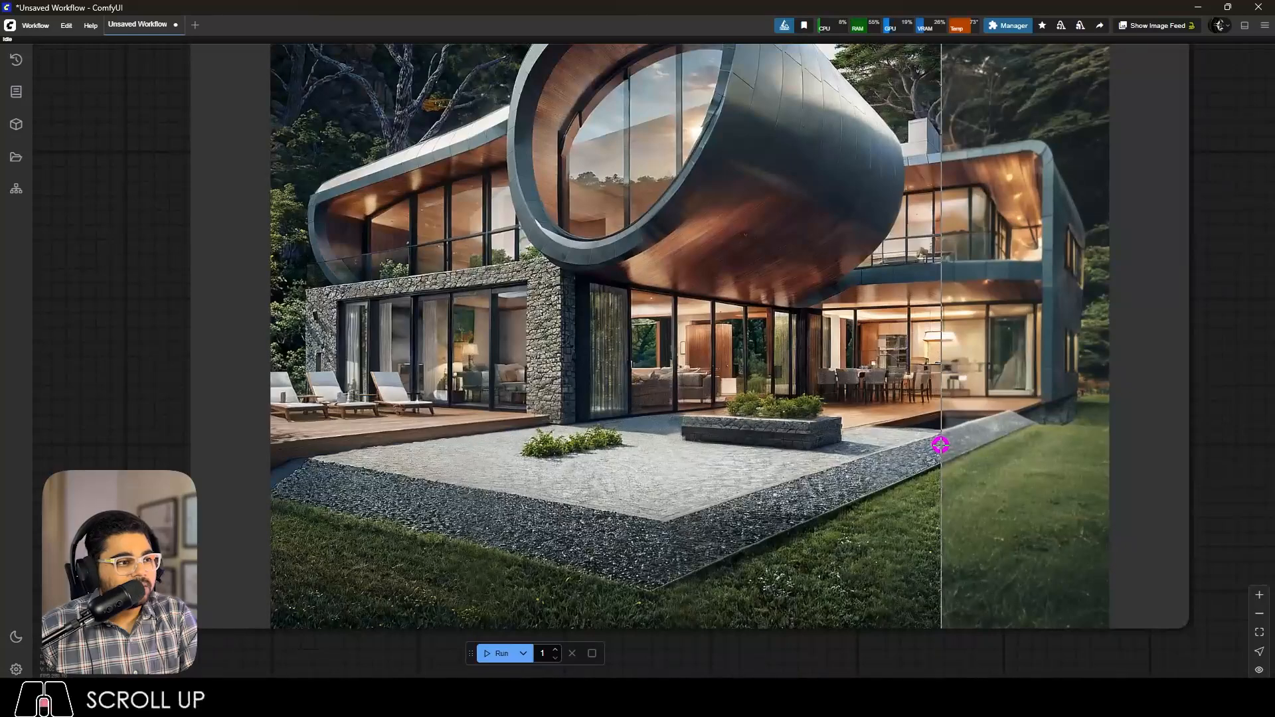
{"action": "scroll", "coordinate": [857, 342], "scroll_direction": "down", "scroll_amount": 4}
{"action": "scroll", "coordinate": [728, 287], "scroll_direction": "up", "scroll_amount": 1}
{"action": "scroll", "coordinate": [401, 298], "scroll_direction": "up", "scroll_amount": 5}
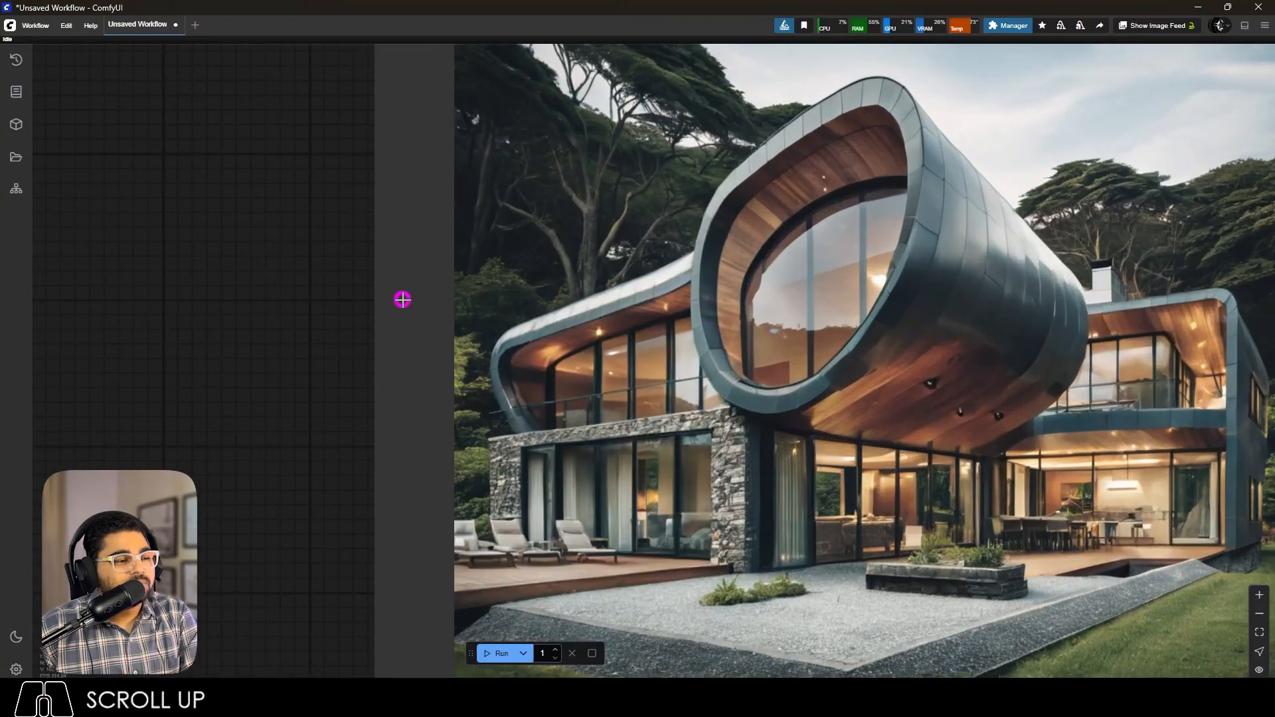
{"action": "scroll", "coordinate": [930, 246], "scroll_direction": "up", "scroll_amount": 3}
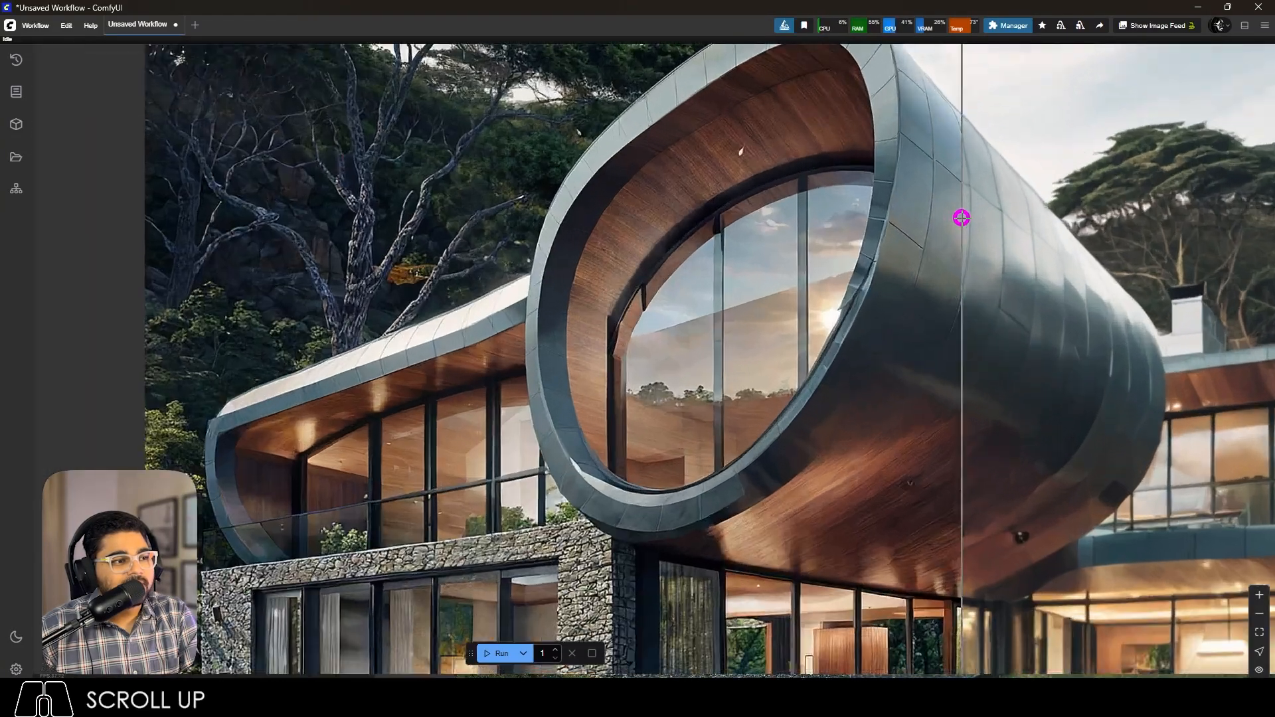
{"action": "scroll", "coordinate": [911, 276], "scroll_direction": "down", "scroll_amount": 6}
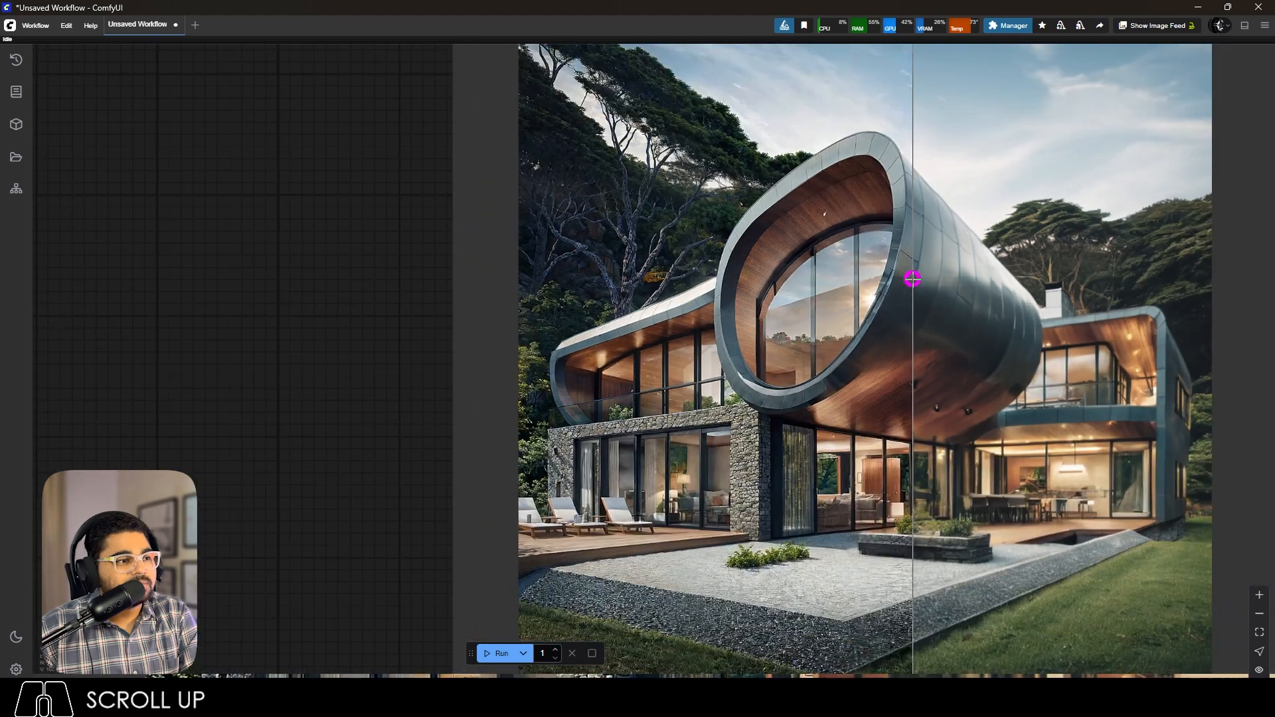
{"action": "scroll", "coordinate": [568, 456], "scroll_direction": "up", "scroll_amount": 5}
{"action": "scroll", "coordinate": [1025, 420], "scroll_direction": "down", "scroll_amount": 8}
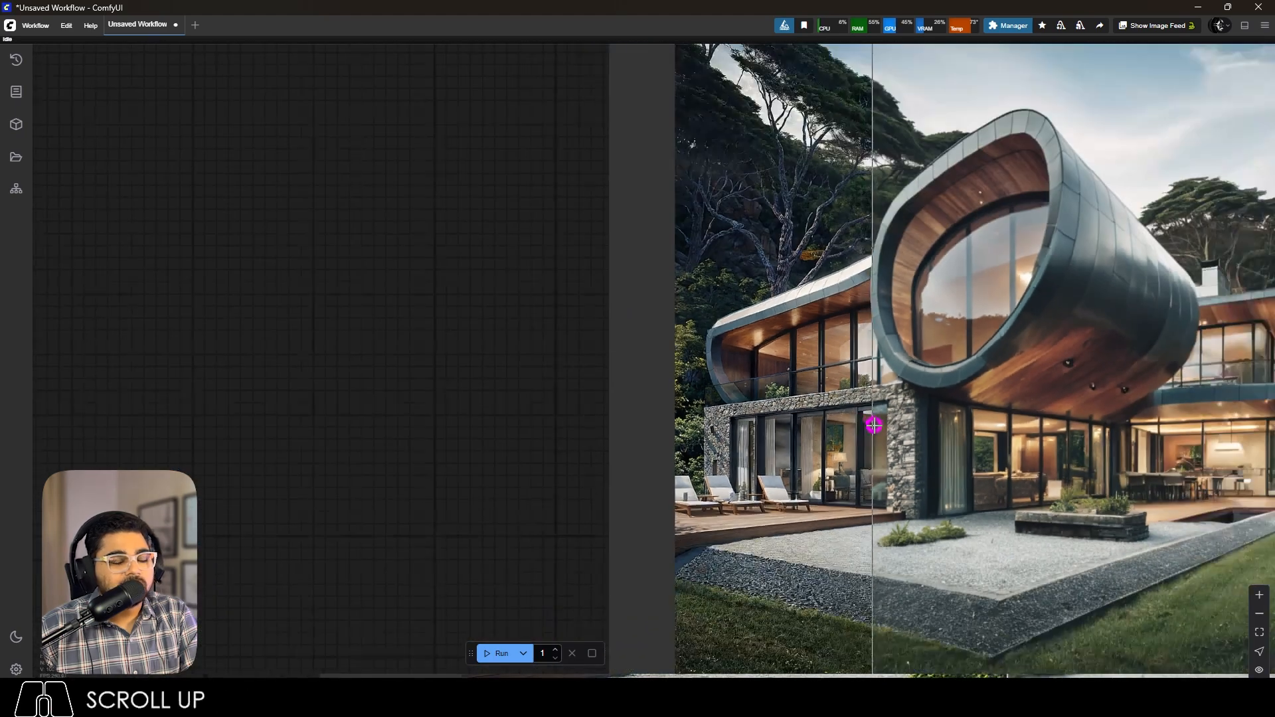
{"action": "scroll", "coordinate": [1158, 441], "scroll_direction": "up", "scroll_amount": 4}
{"action": "scroll", "coordinate": [1122, 471], "scroll_direction": "down", "scroll_amount": 10}
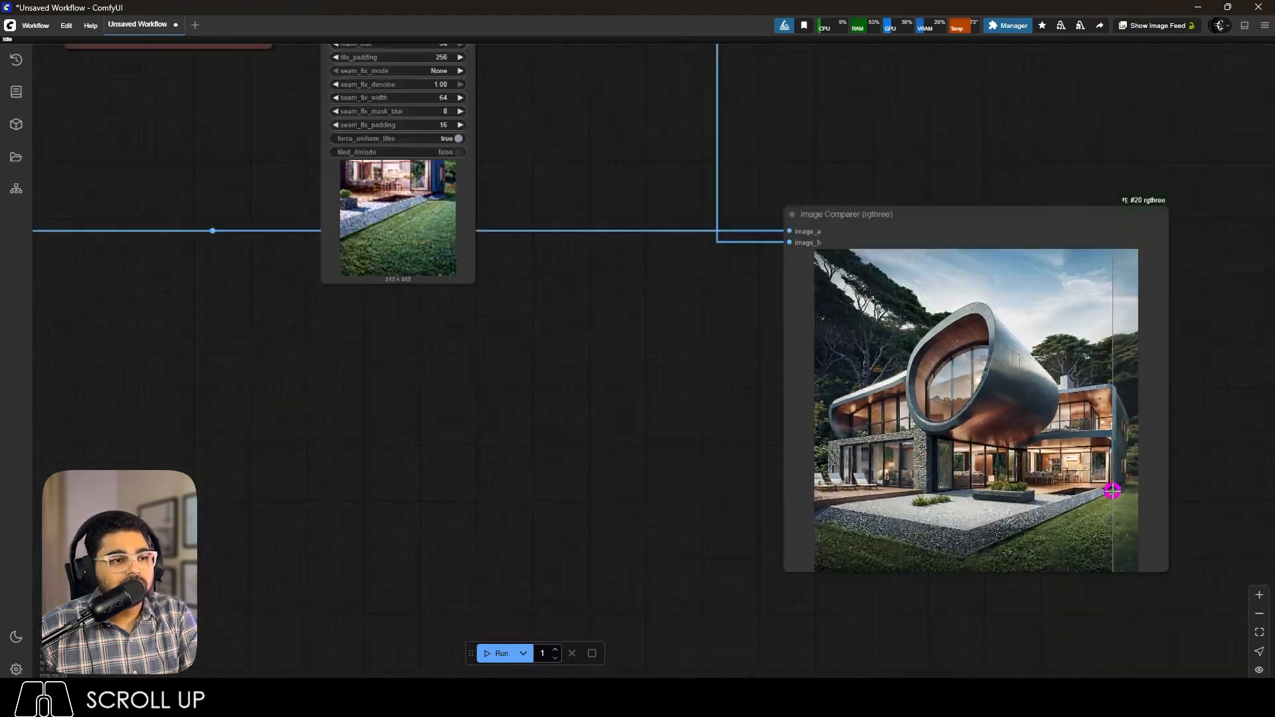
Set Ultimate SD Upscale's denoise to 0.45 and both tile_width and tile_height to 1024, and run the workflow again.
{"action": "scroll", "coordinate": [919, 363], "scroll_direction": "up", "scroll_amount": 5}
{"action": "scroll", "coordinate": [919, 364], "scroll_direction": "up", "scroll_amount": 6}
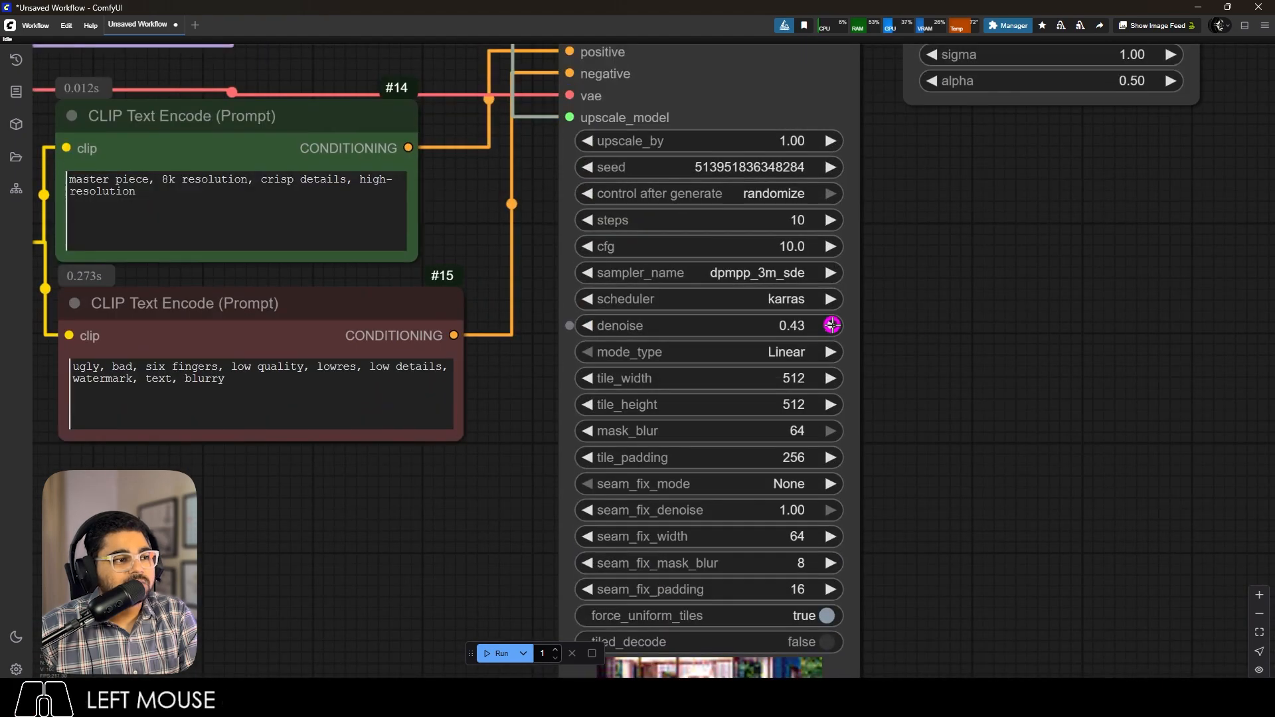
{"action": "left_click", "coordinate": [832, 325]}
{"action": "left_click", "coordinate": [791, 379]}
{"action": "type", "text": "10"}
{"action": "key", "text": "Return"}
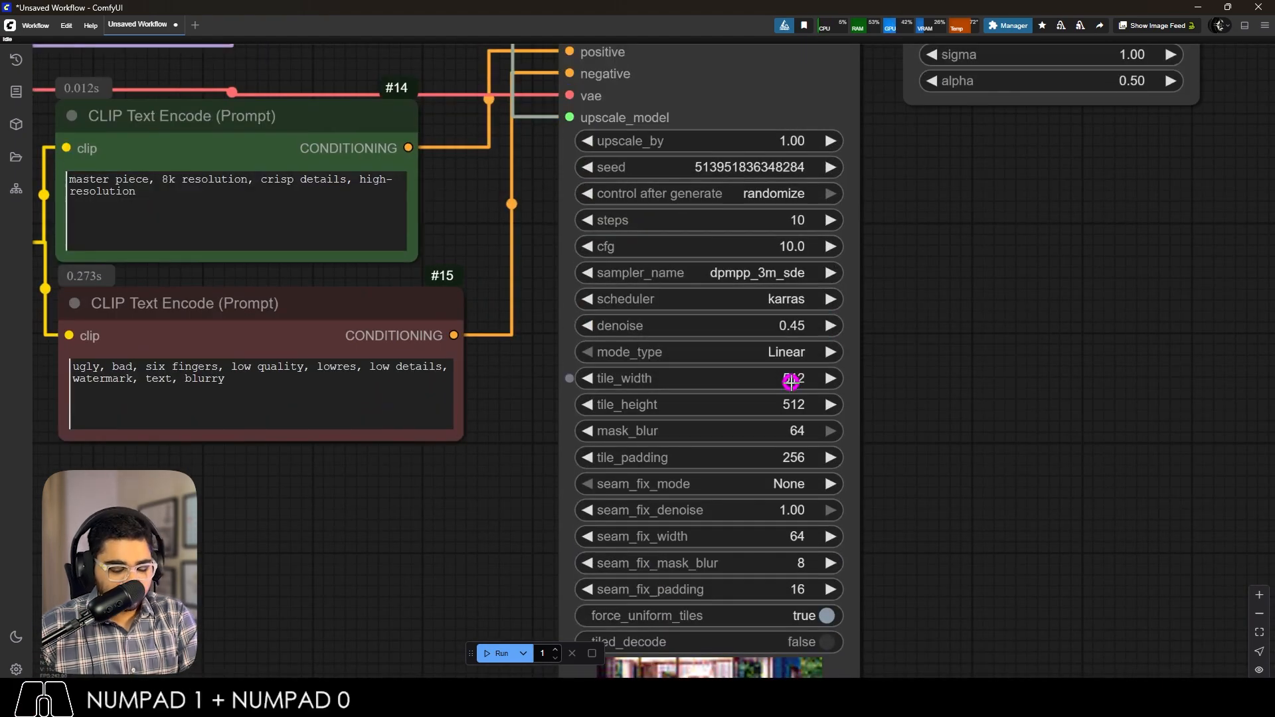
{"action": "left_click", "coordinate": [791, 401]}
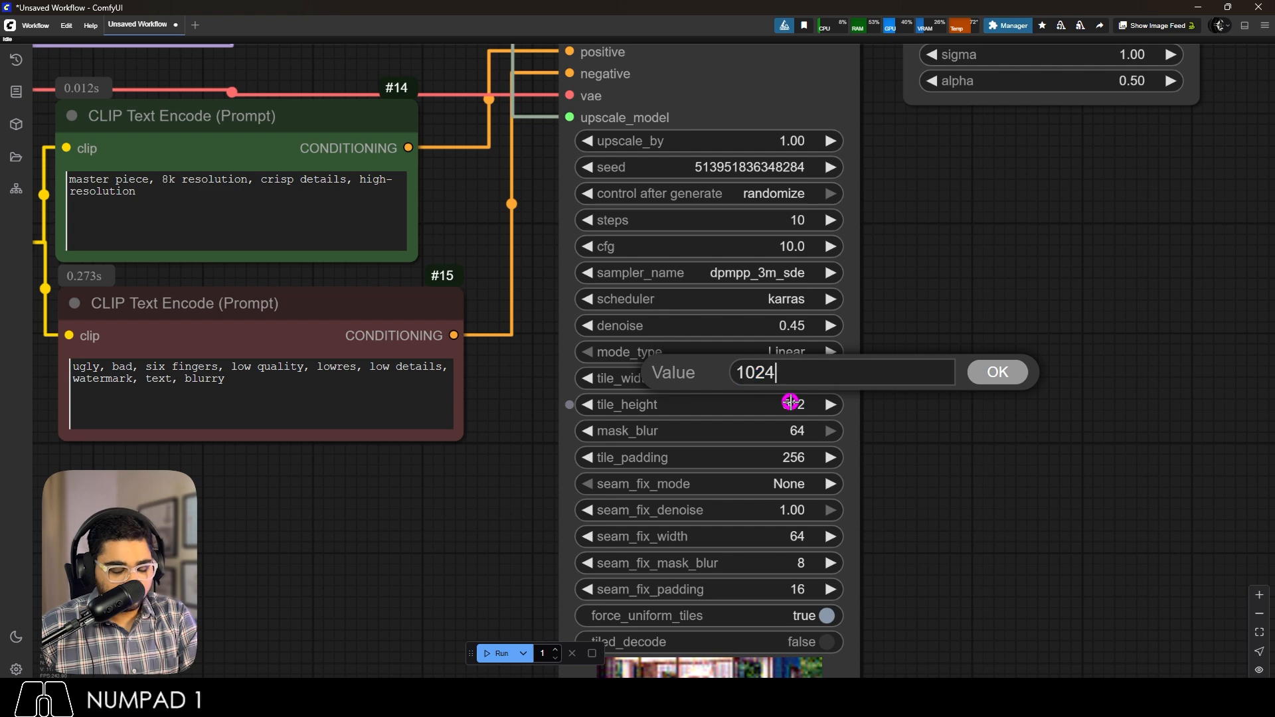
{"action": "key", "text": "Return"}
{"action": "left_click", "coordinate": [499, 654]}
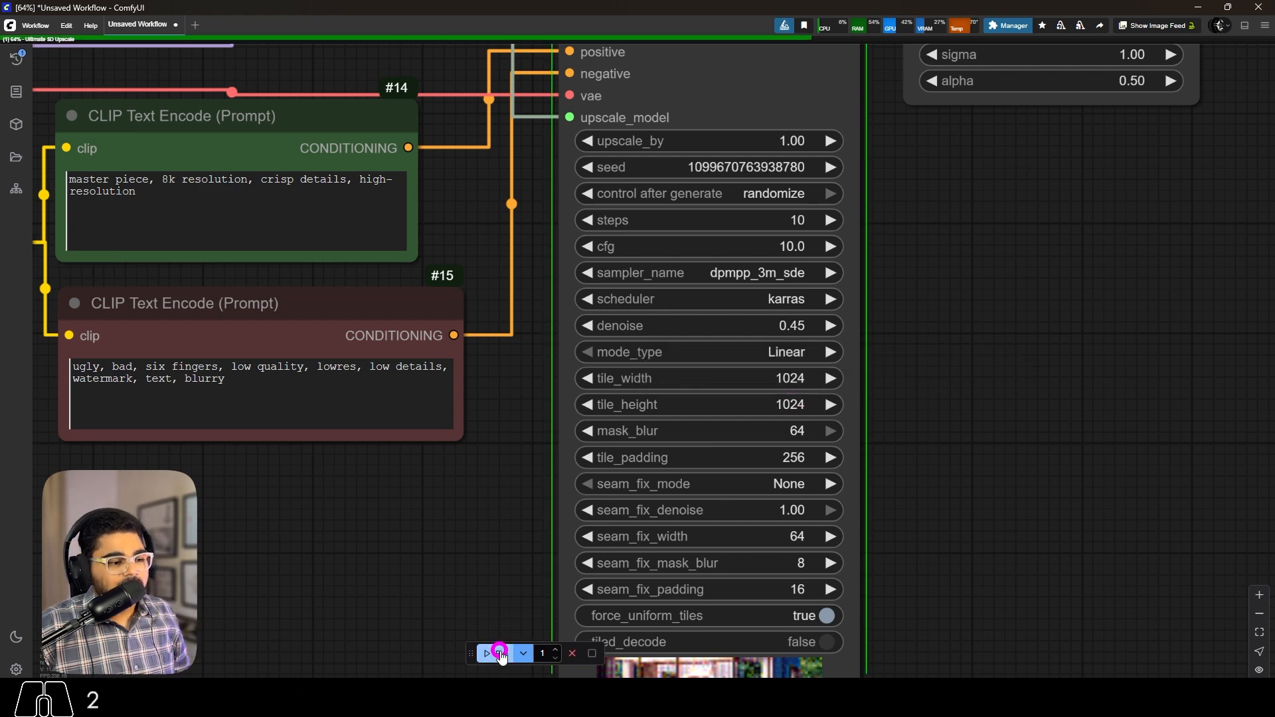
Follow the tile previews in Ultimate SD Upscale while the house image is upscaled with the 1024 tiles.
{"action": "scroll", "coordinate": [869, 401], "scroll_direction": "up", "scroll_amount": 5}
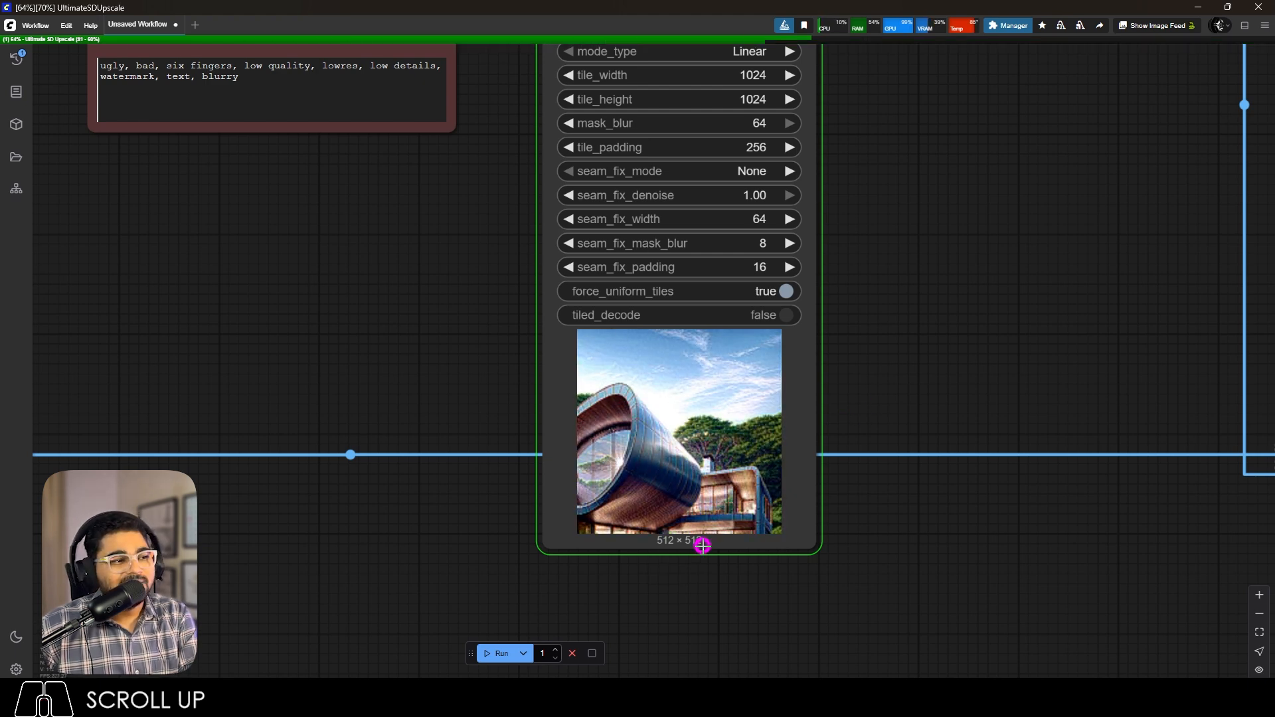
{"action": "scroll", "coordinate": [733, 515], "scroll_direction": "up", "scroll_amount": 3}
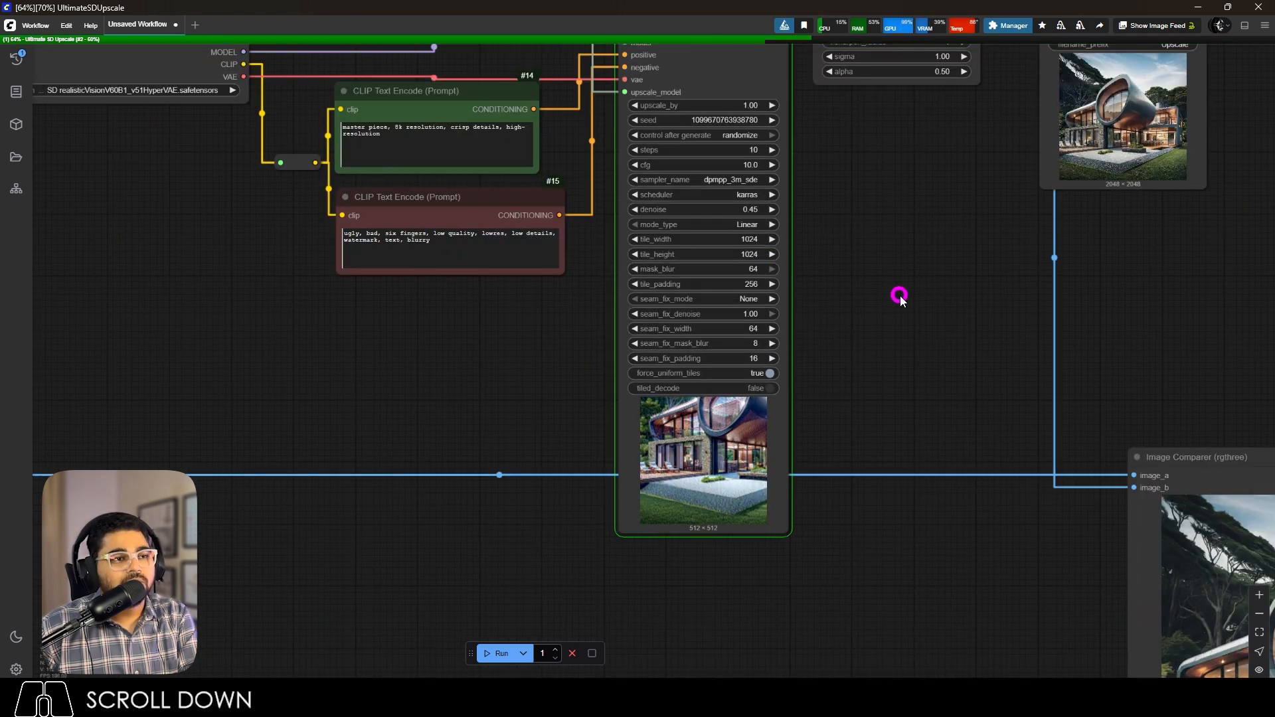
{"action": "scroll", "coordinate": [899, 296], "scroll_direction": "down", "scroll_amount": 5}
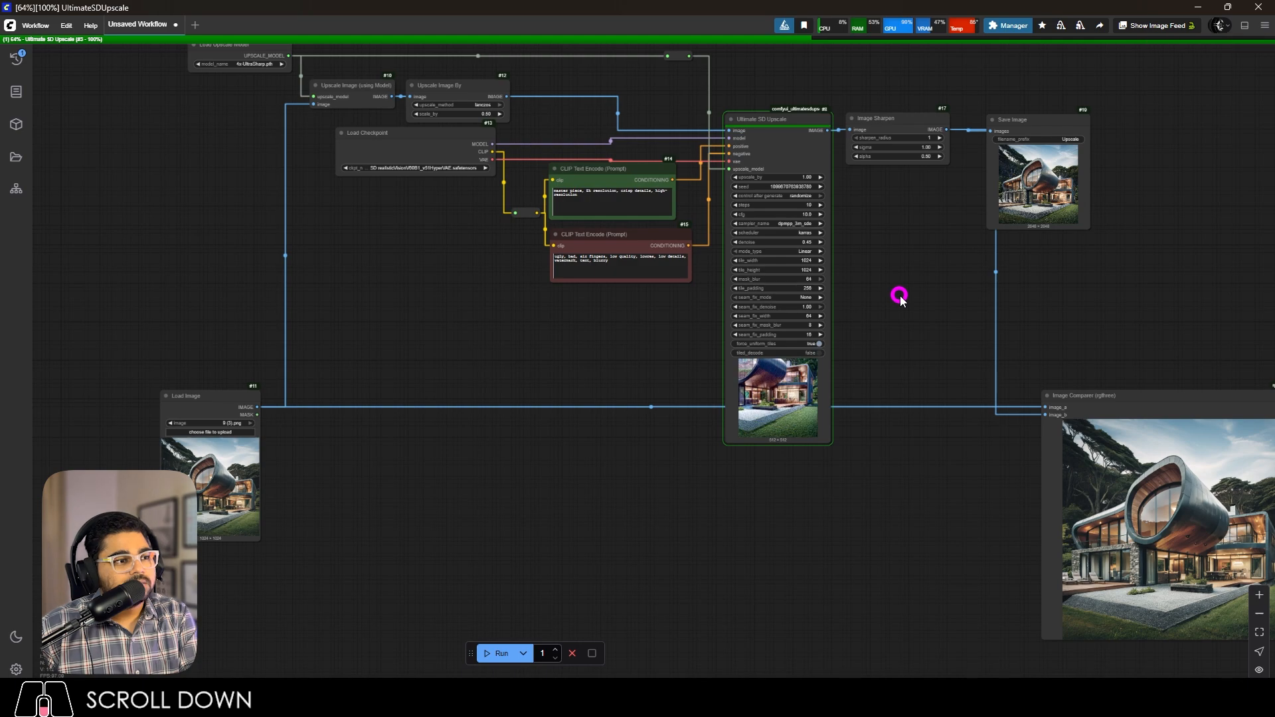
Compare the original and upscaled house in the Image Comparer, checking the stone wall, deck chairs, gravel and plants.
{"action": "scroll", "coordinate": [1073, 564], "scroll_direction": "up", "scroll_amount": 5}
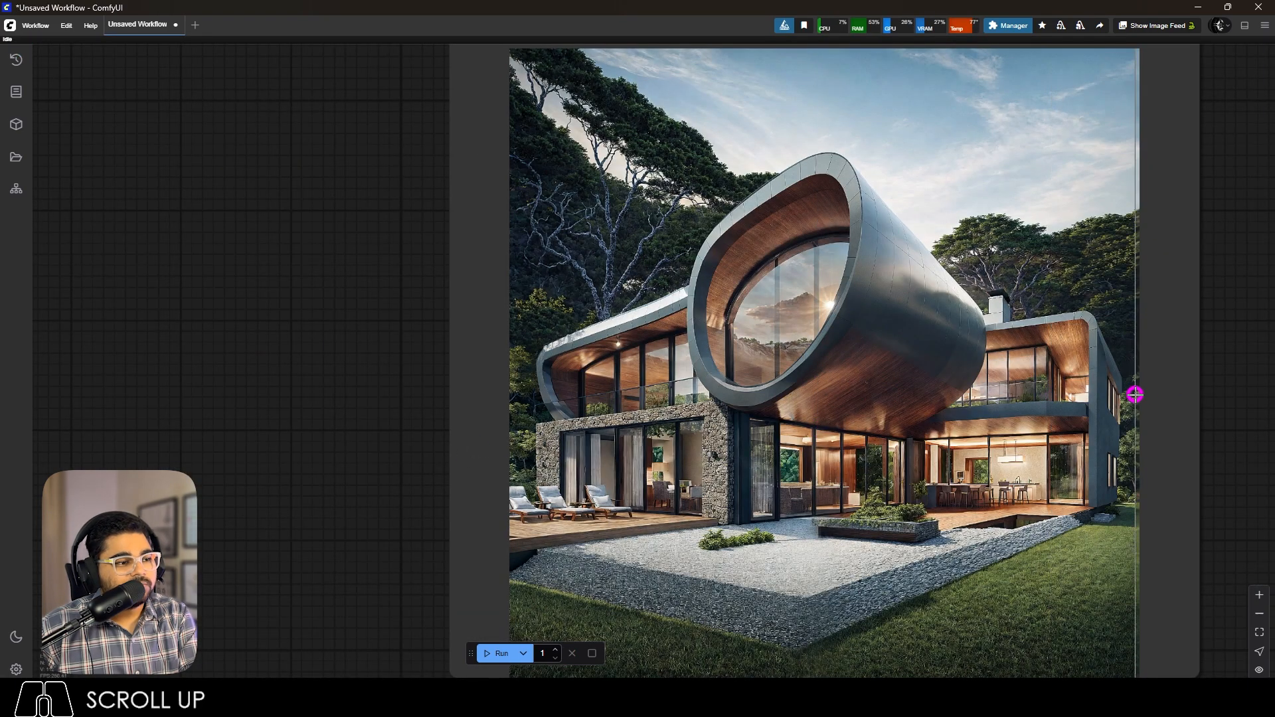
{"action": "scroll", "coordinate": [1135, 394], "scroll_direction": "down", "scroll_amount": 2}
{"action": "scroll", "coordinate": [1104, 492], "scroll_direction": "up", "scroll_amount": 3}
{"action": "scroll", "coordinate": [606, 484], "scroll_direction": "up", "scroll_amount": 5}
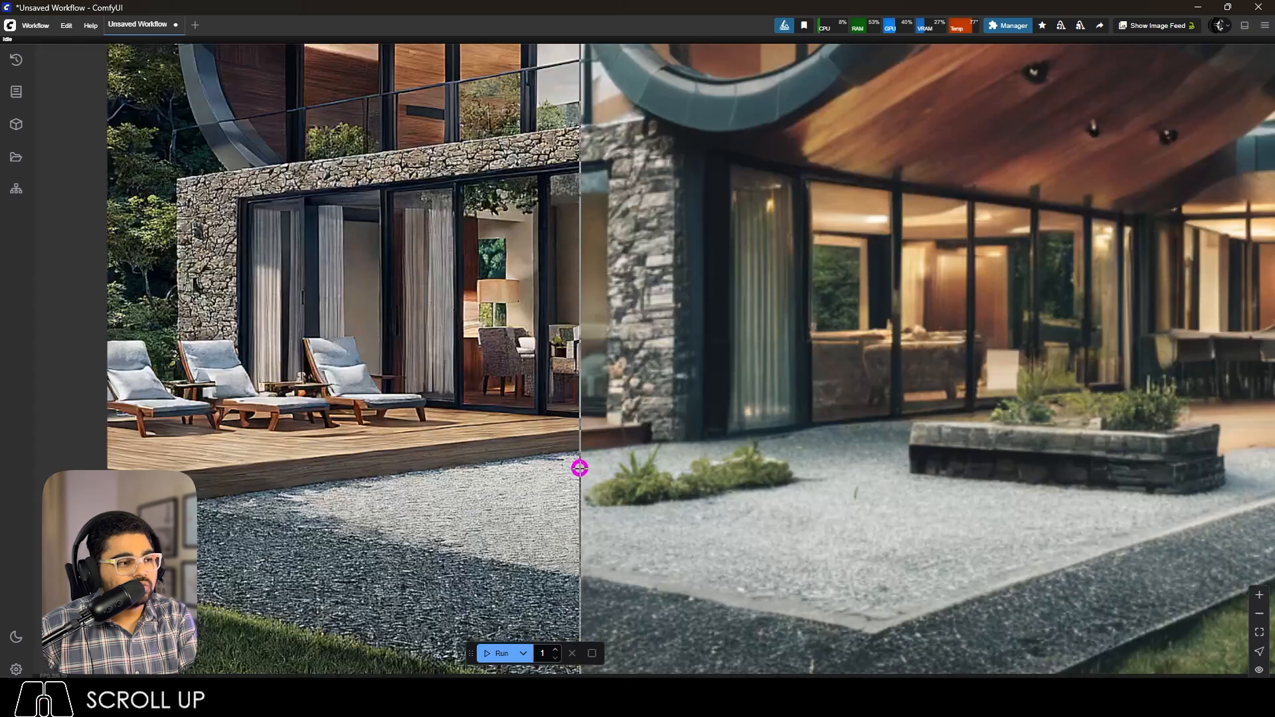
{"action": "scroll", "coordinate": [848, 461], "scroll_direction": "down", "scroll_amount": 5}
{"action": "scroll", "coordinate": [505, 403], "scroll_direction": "up", "scroll_amount": 3}
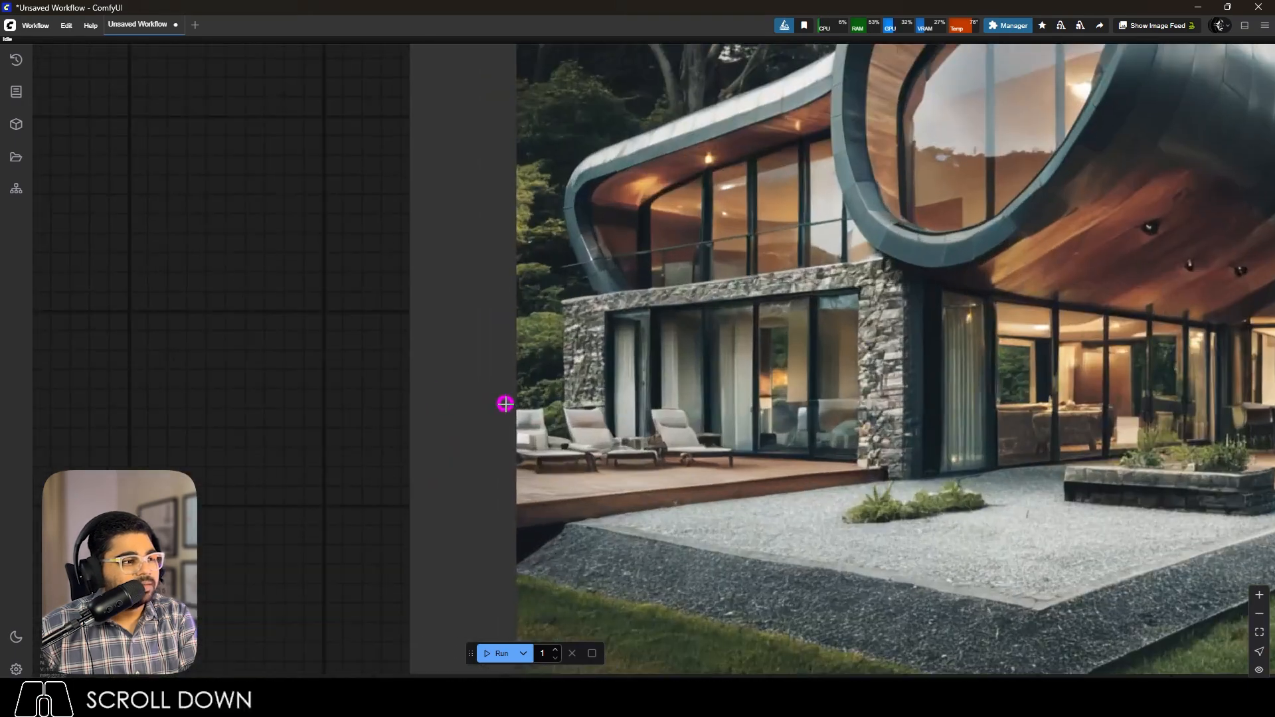
{"action": "scroll", "coordinate": [691, 455], "scroll_direction": "down", "scroll_amount": 5}
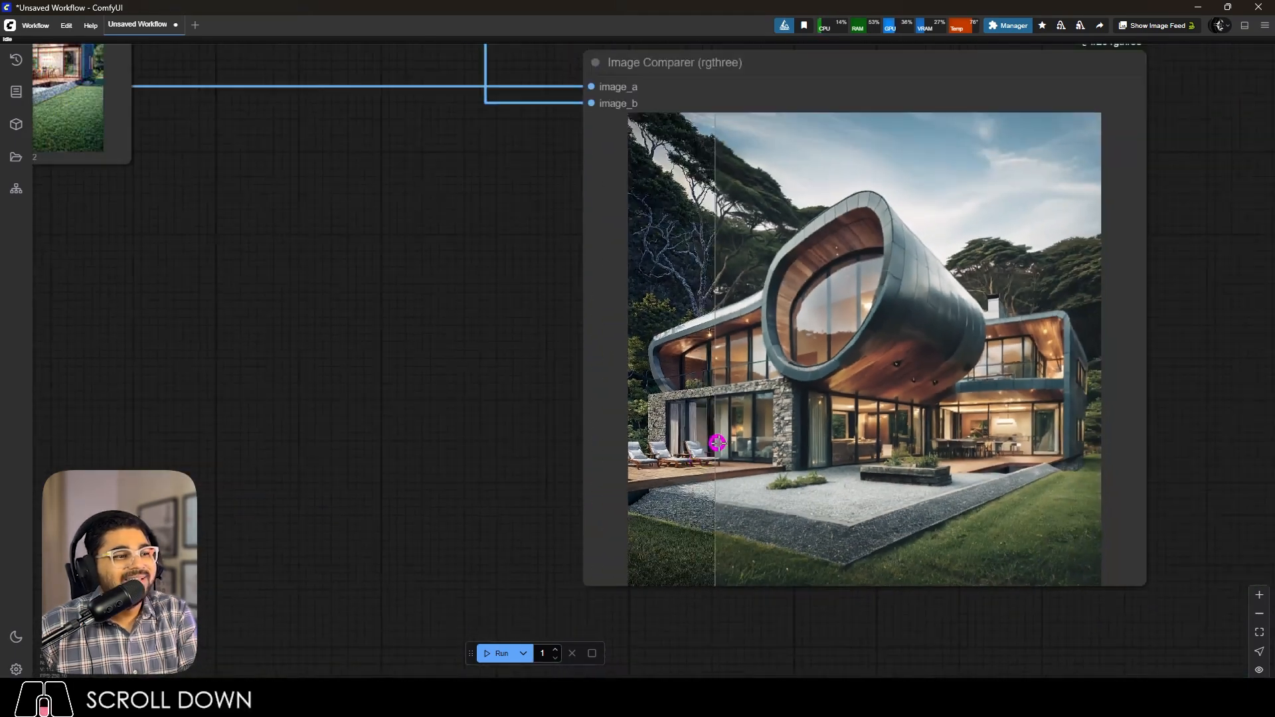
{"action": "scroll", "coordinate": [1090, 342], "scroll_direction": "up", "scroll_amount": 3}
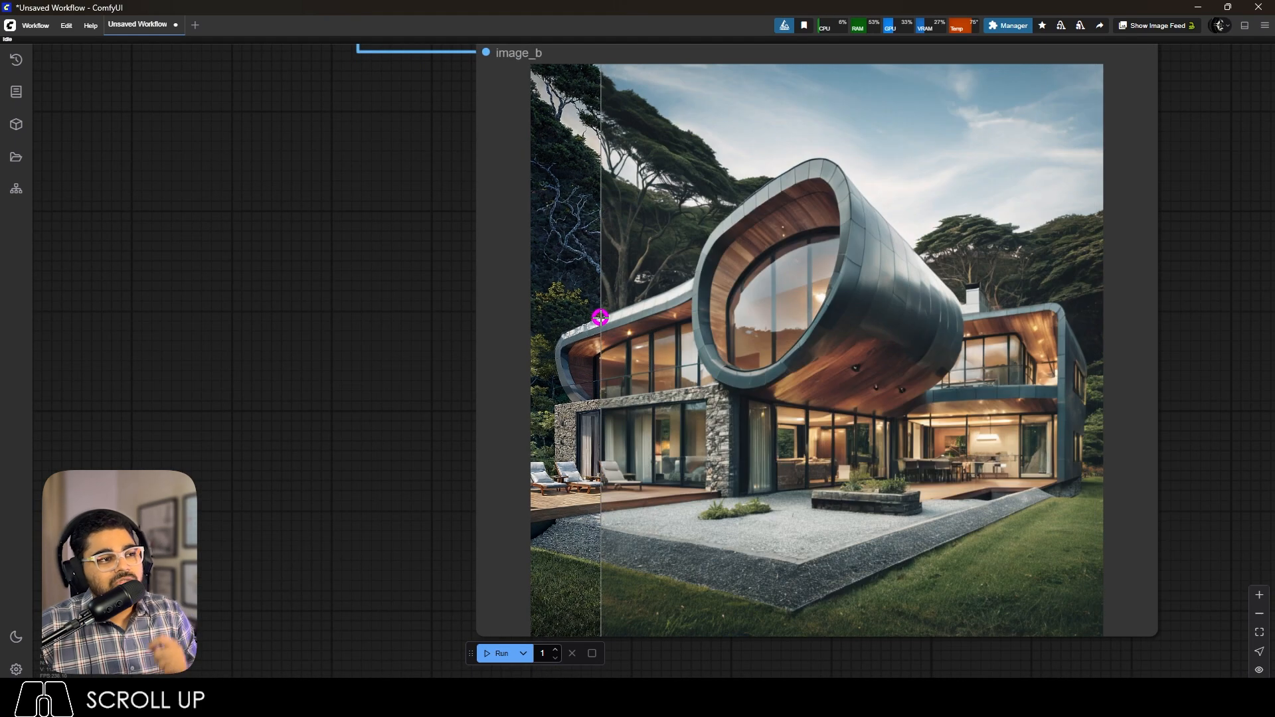
Examine the comparer's round window, curved facade, wood ceiling, kitchen interior and side lawn at close range.
{"action": "scroll", "coordinate": [860, 307], "scroll_direction": "up", "scroll_amount": 8}
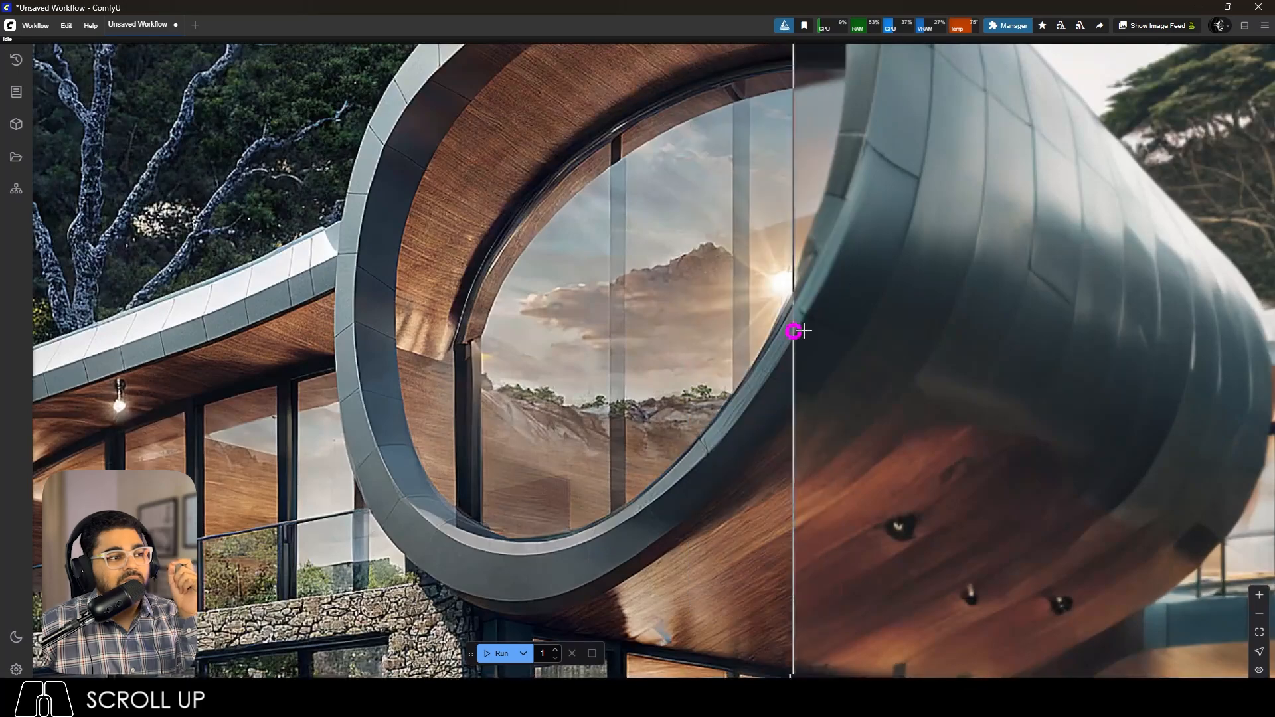
{"action": "scroll", "coordinate": [882, 296], "scroll_direction": "down", "scroll_amount": 8}
{"action": "scroll", "coordinate": [1136, 379], "scroll_direction": "up", "scroll_amount": 4}
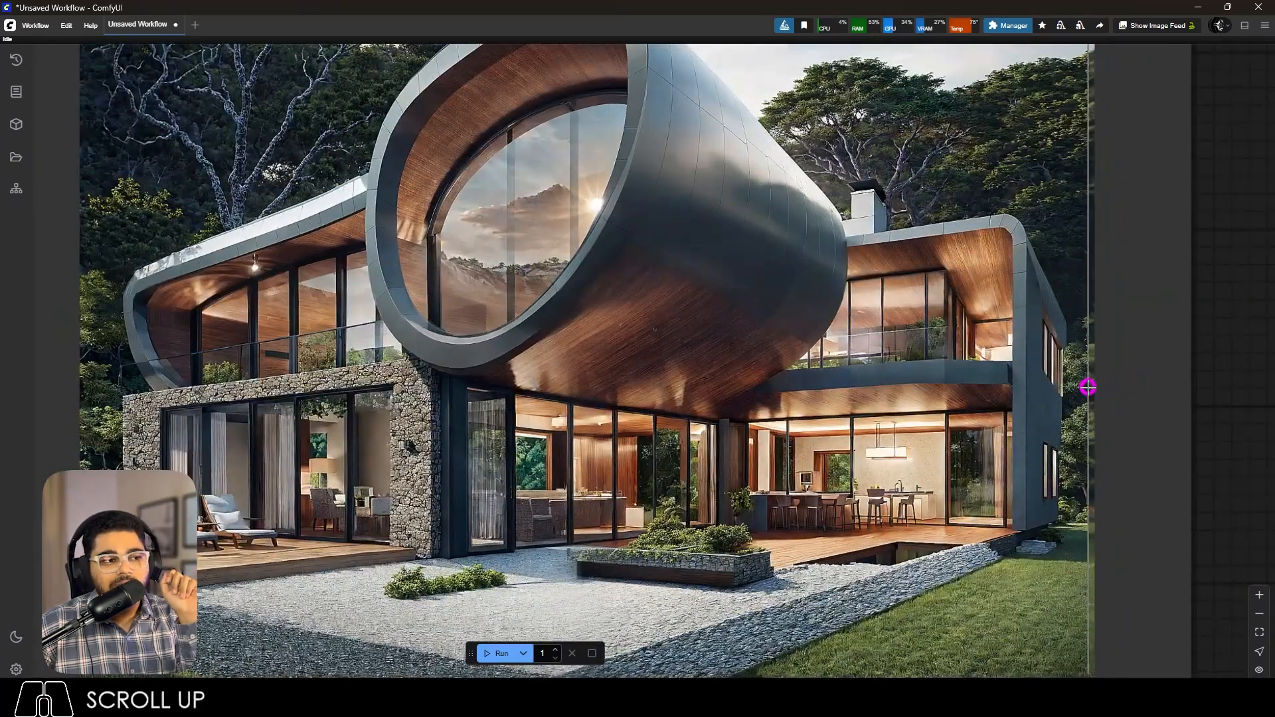
{"action": "scroll", "coordinate": [1085, 381], "scroll_direction": "down", "scroll_amount": 4}
{"action": "scroll", "coordinate": [1069, 447], "scroll_direction": "up", "scroll_amount": 6}
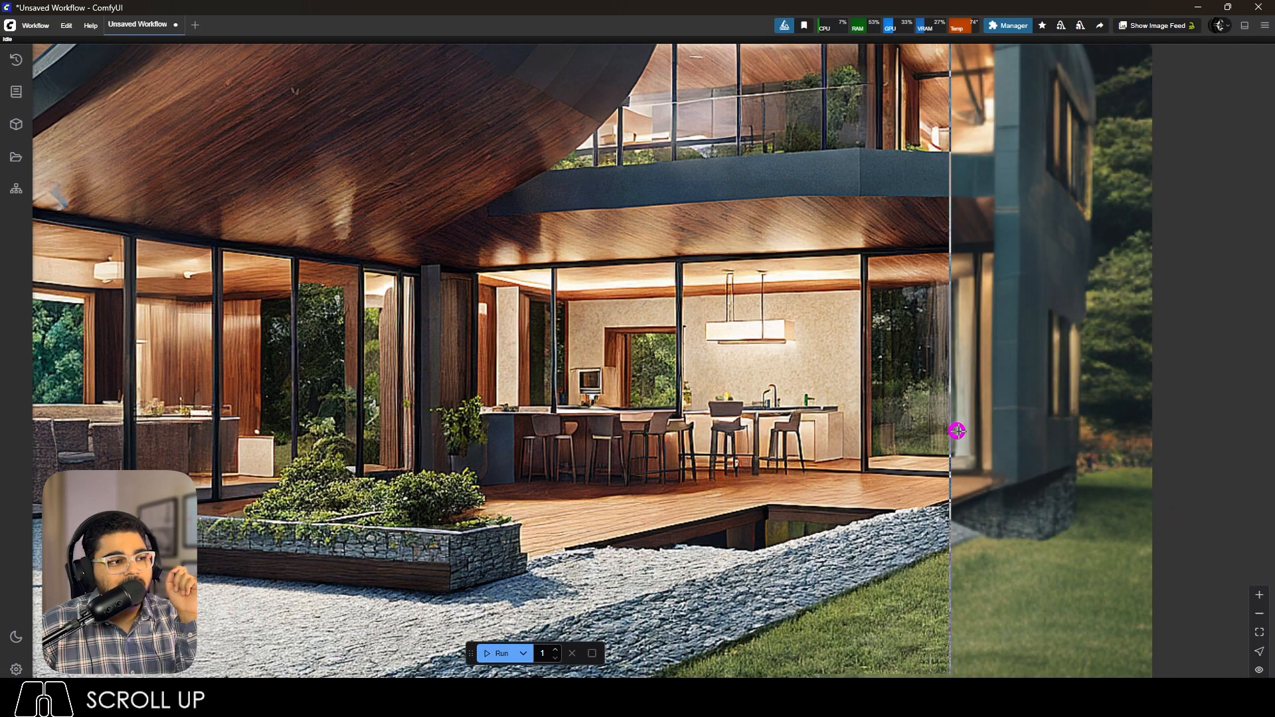
{"action": "scroll", "coordinate": [1162, 420], "scroll_direction": "down", "scroll_amount": 5}
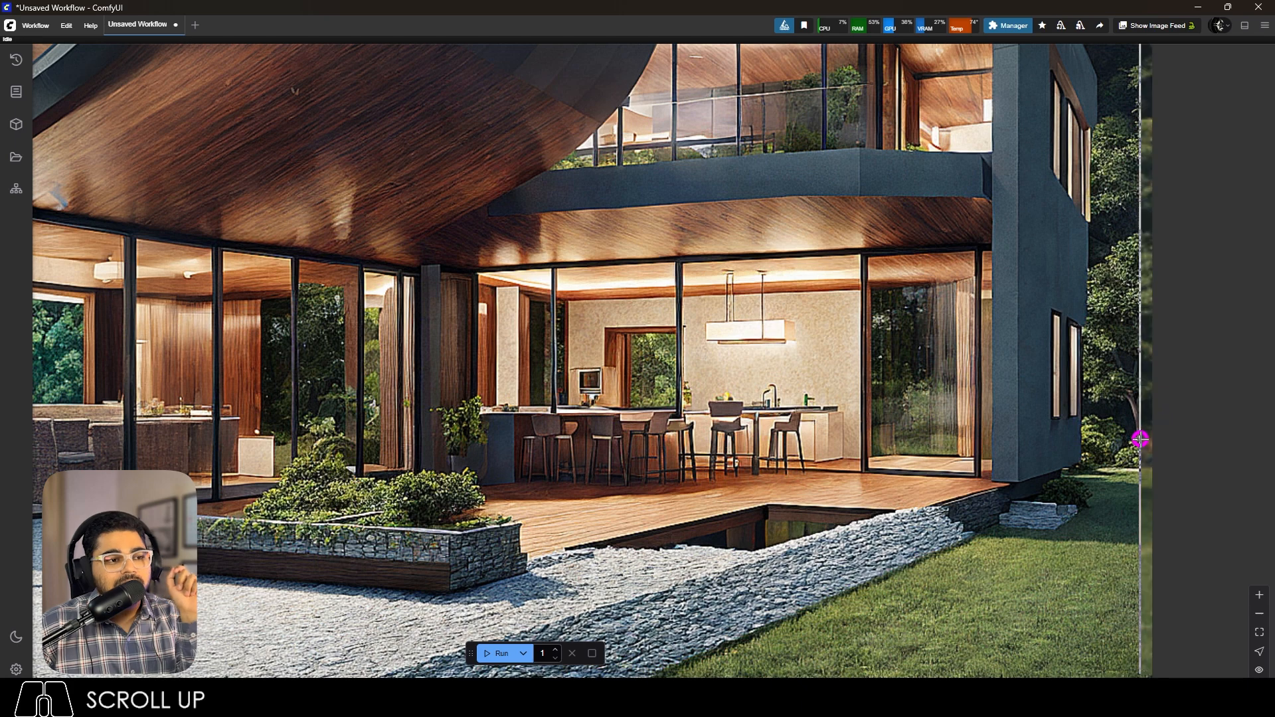
{"action": "scroll", "coordinate": [1133, 447], "scroll_direction": "up", "scroll_amount": 1}
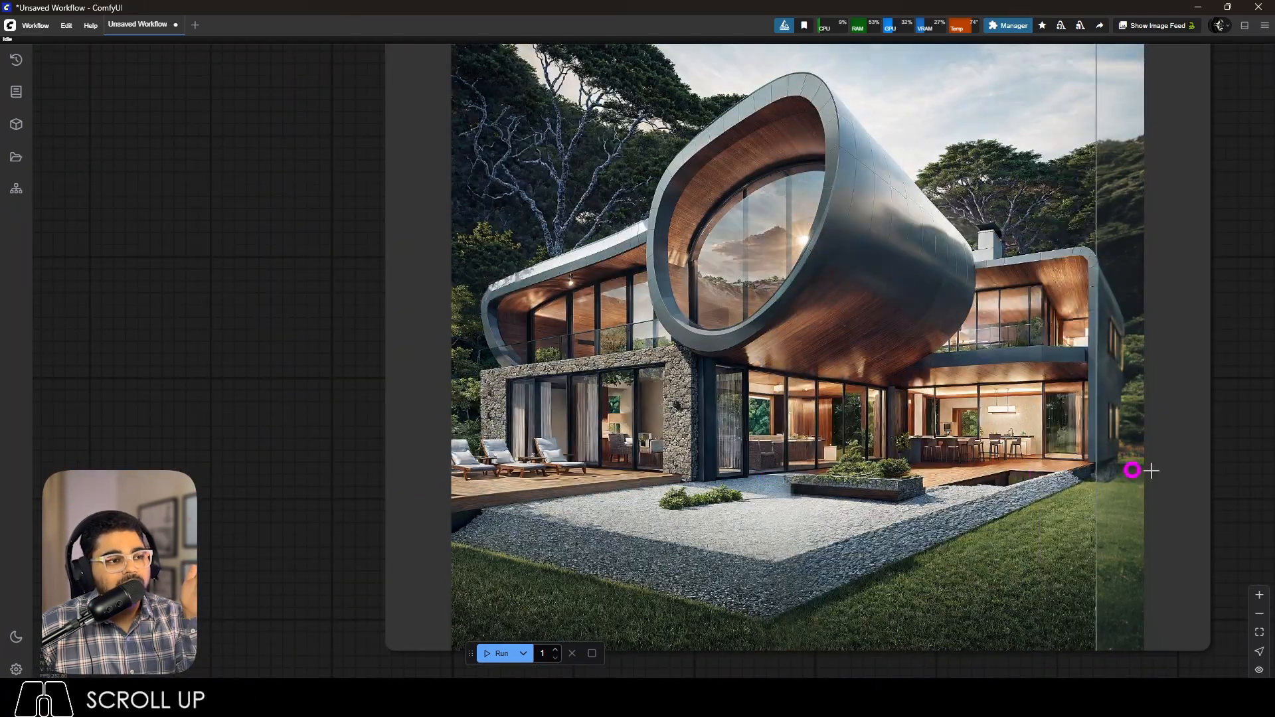
Load the cat picture 8.png into the Load Image node and run the upscale workflow.
{"action": "scroll", "coordinate": [1153, 515], "scroll_direction": "down", "scroll_amount": 8}
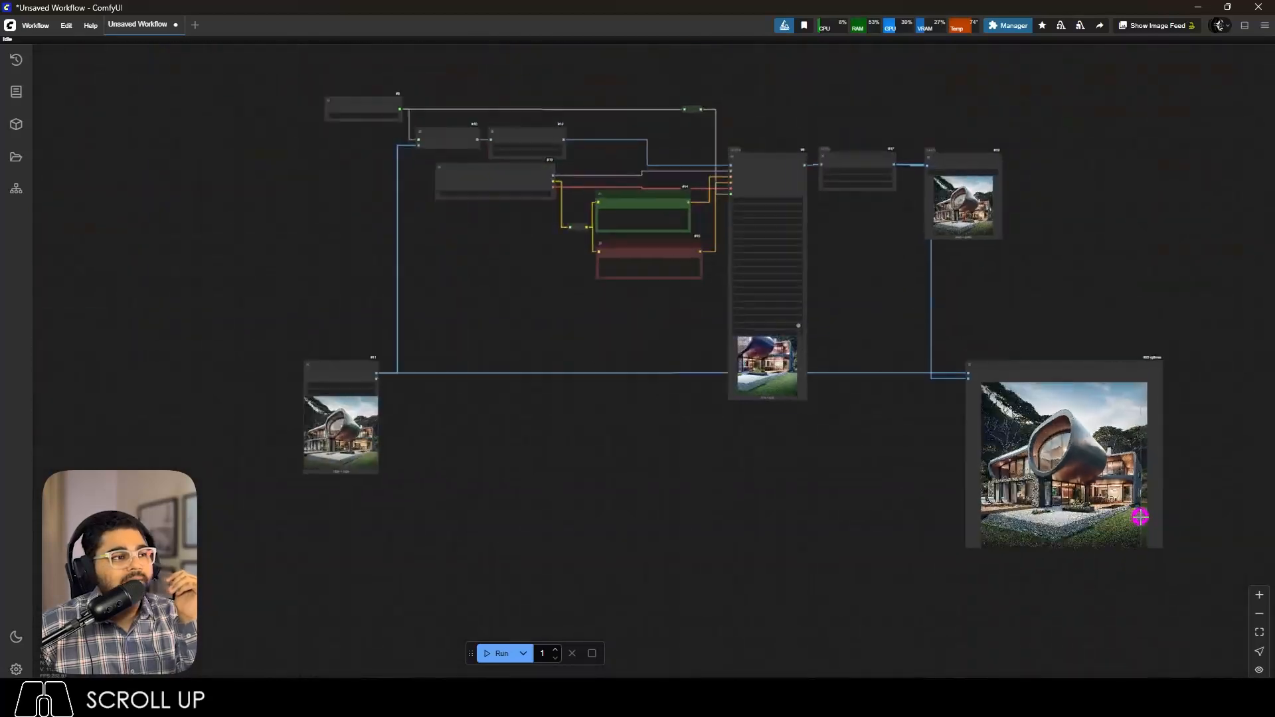
{"action": "scroll", "coordinate": [939, 369], "scroll_direction": "up", "scroll_amount": 7}
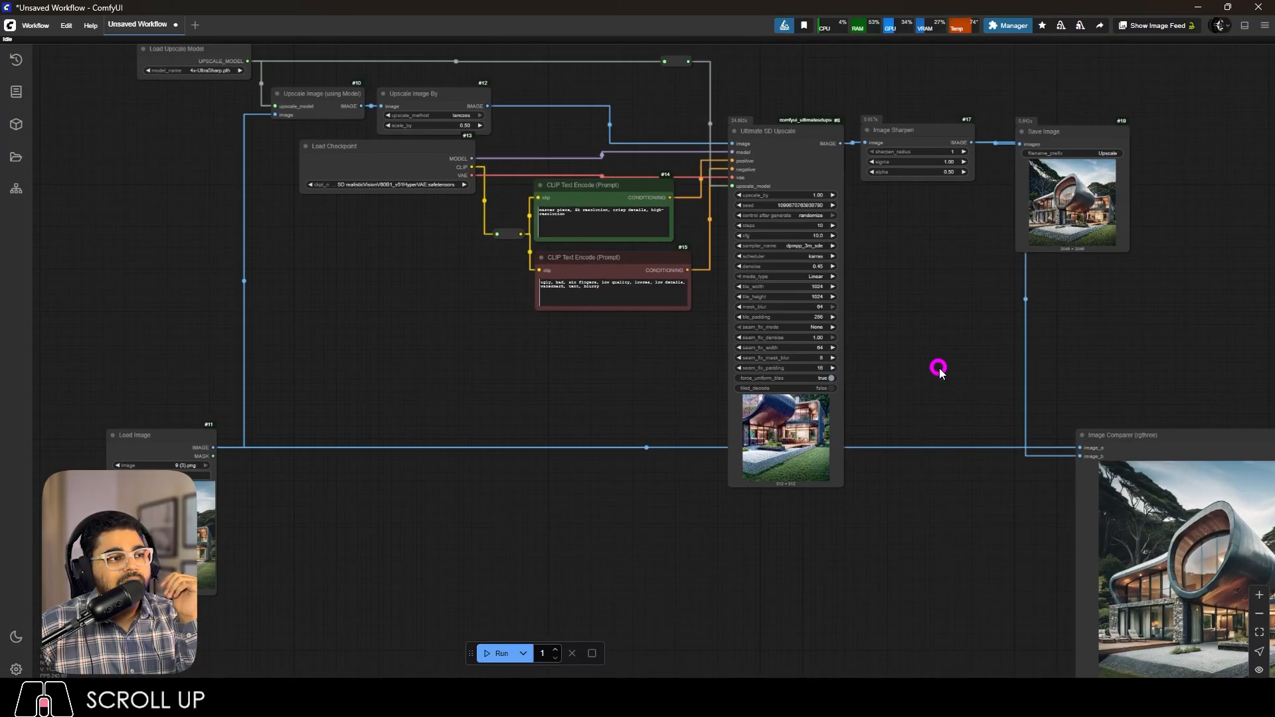
{"action": "scroll", "coordinate": [939, 369], "scroll_direction": "down", "scroll_amount": 6}
{"action": "scroll", "coordinate": [500, 443], "scroll_direction": "up", "scroll_amount": 10}
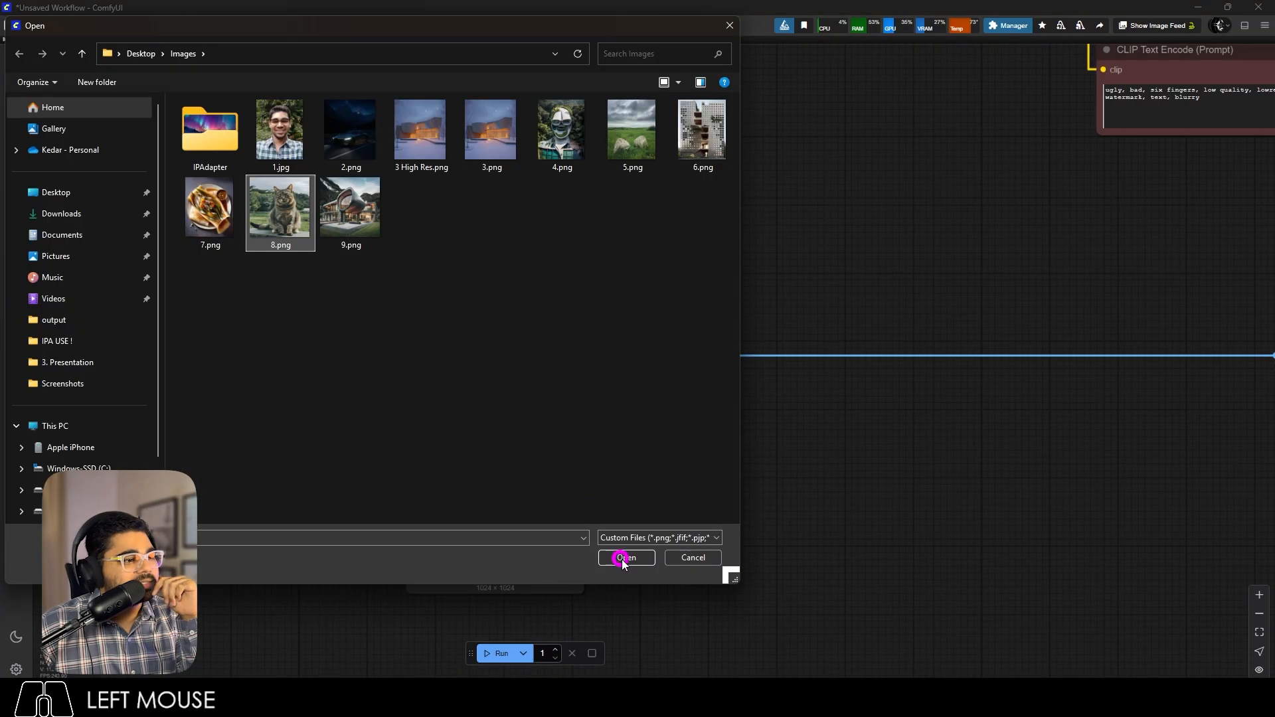
{"action": "left_click", "coordinate": [625, 559]}
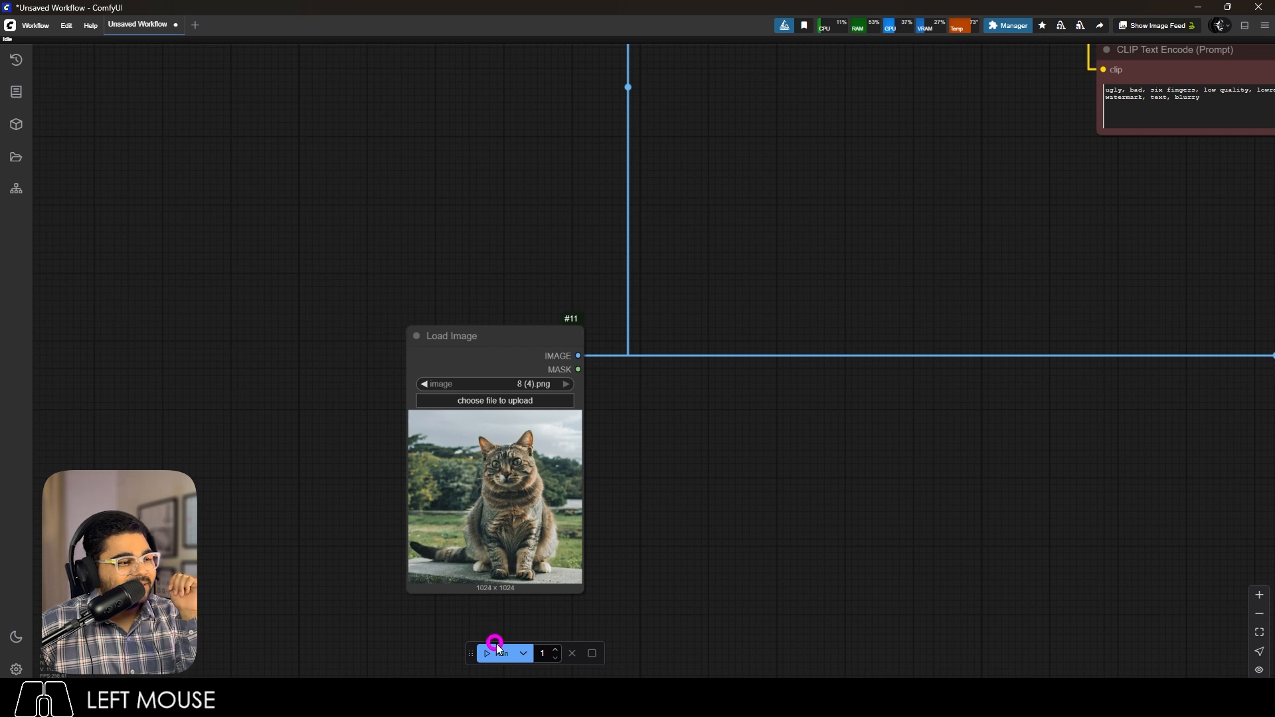
{"action": "left_click", "coordinate": [499, 655]}
{"action": "scroll", "coordinate": [873, 427], "scroll_direction": "down", "scroll_amount": 10}
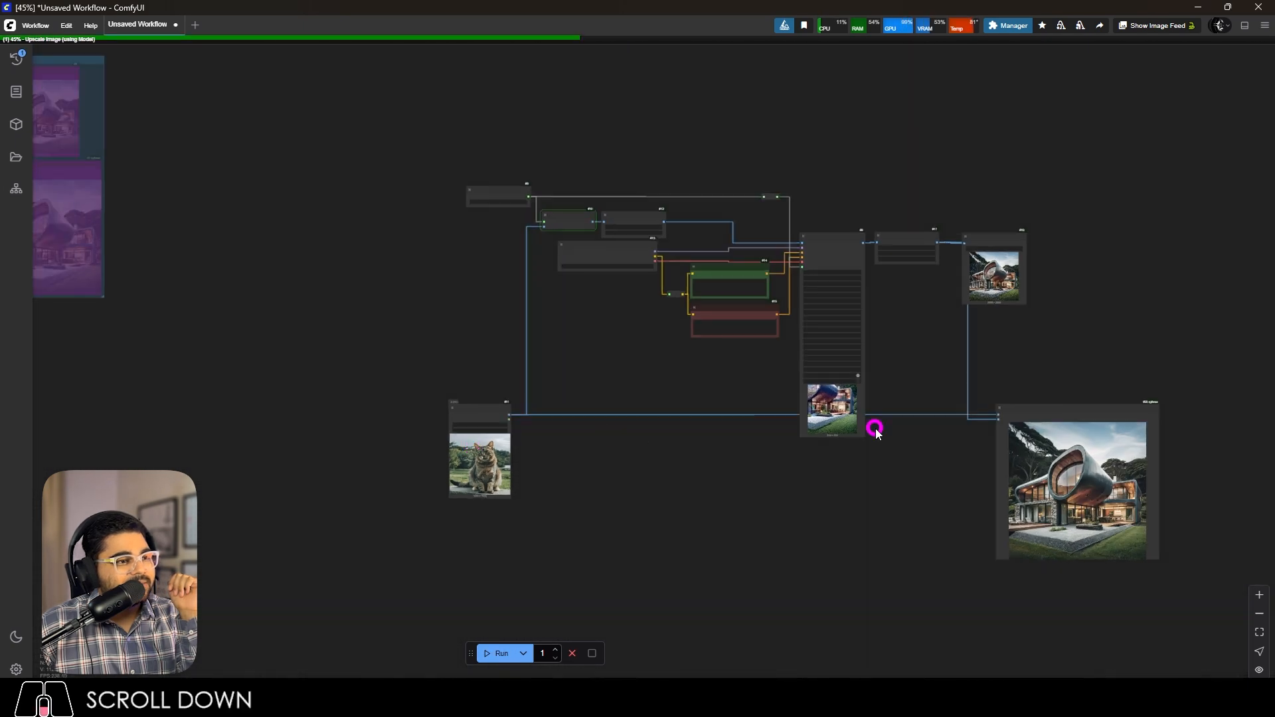
Open the logs to read the tile size, tile count, grid and per-tile progress, and close them again.
{"action": "scroll", "coordinate": [978, 368], "scroll_direction": "up", "scroll_amount": 4}
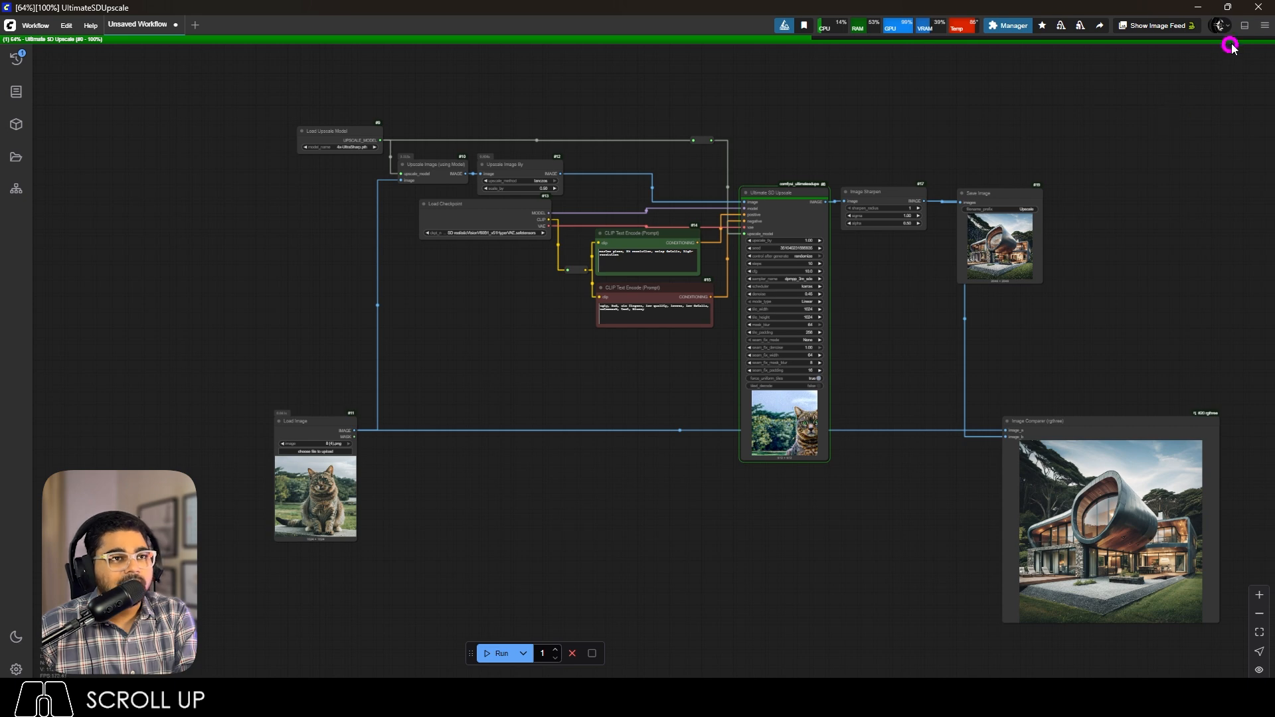
{"action": "left_click", "coordinate": [1244, 25]}
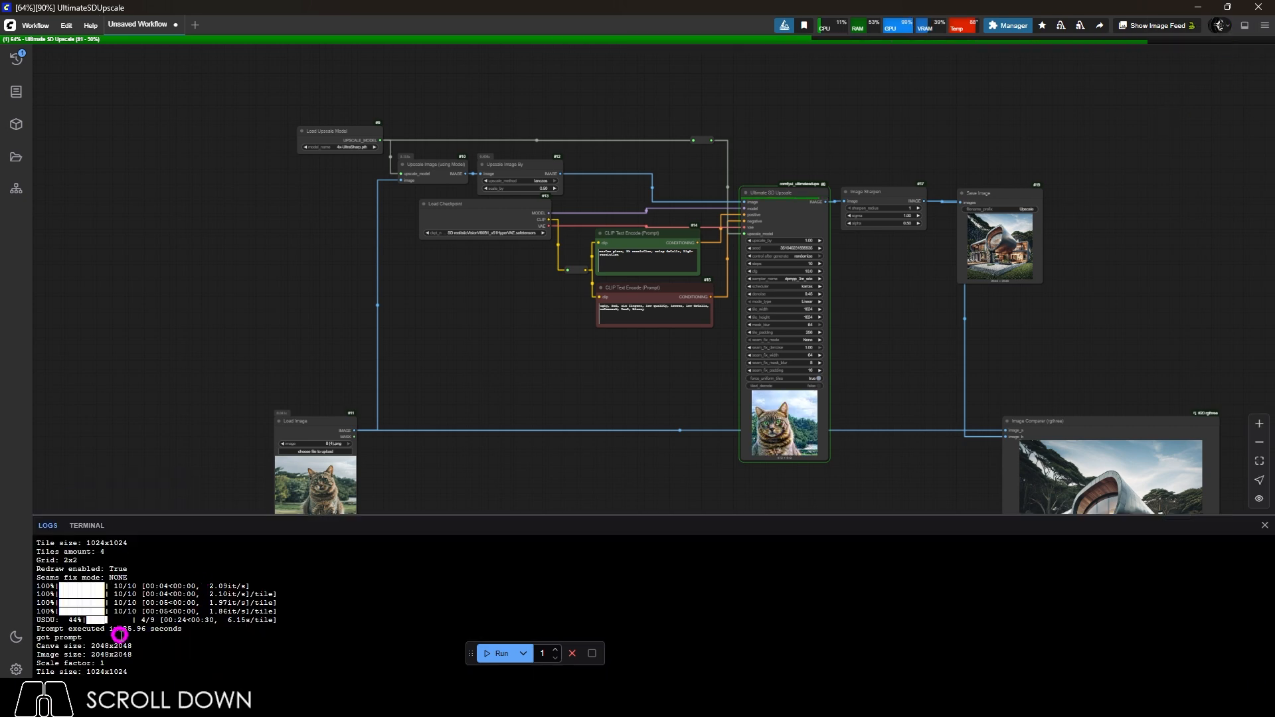
{"action": "scroll", "coordinate": [198, 629], "scroll_direction": "down", "scroll_amount": 5}
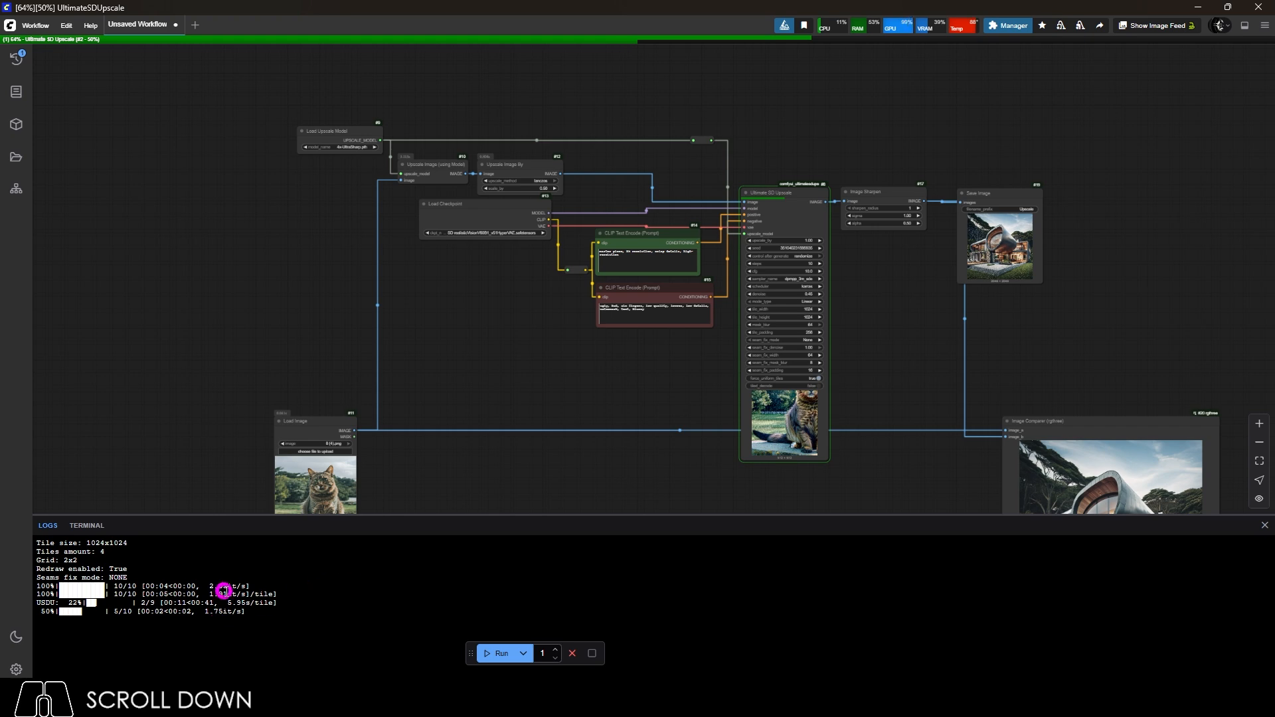
{"action": "scroll", "coordinate": [227, 588], "scroll_direction": "up", "scroll_amount": 3}
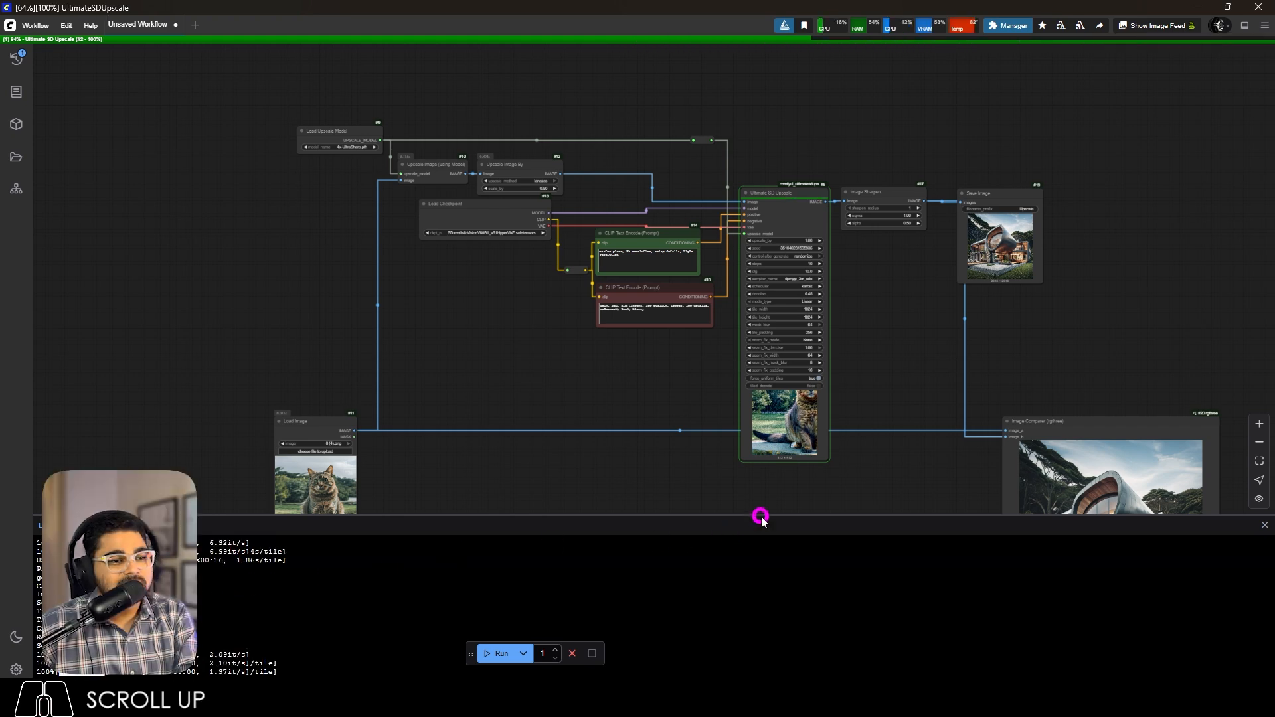
{"action": "left_click", "coordinate": [1244, 25]}
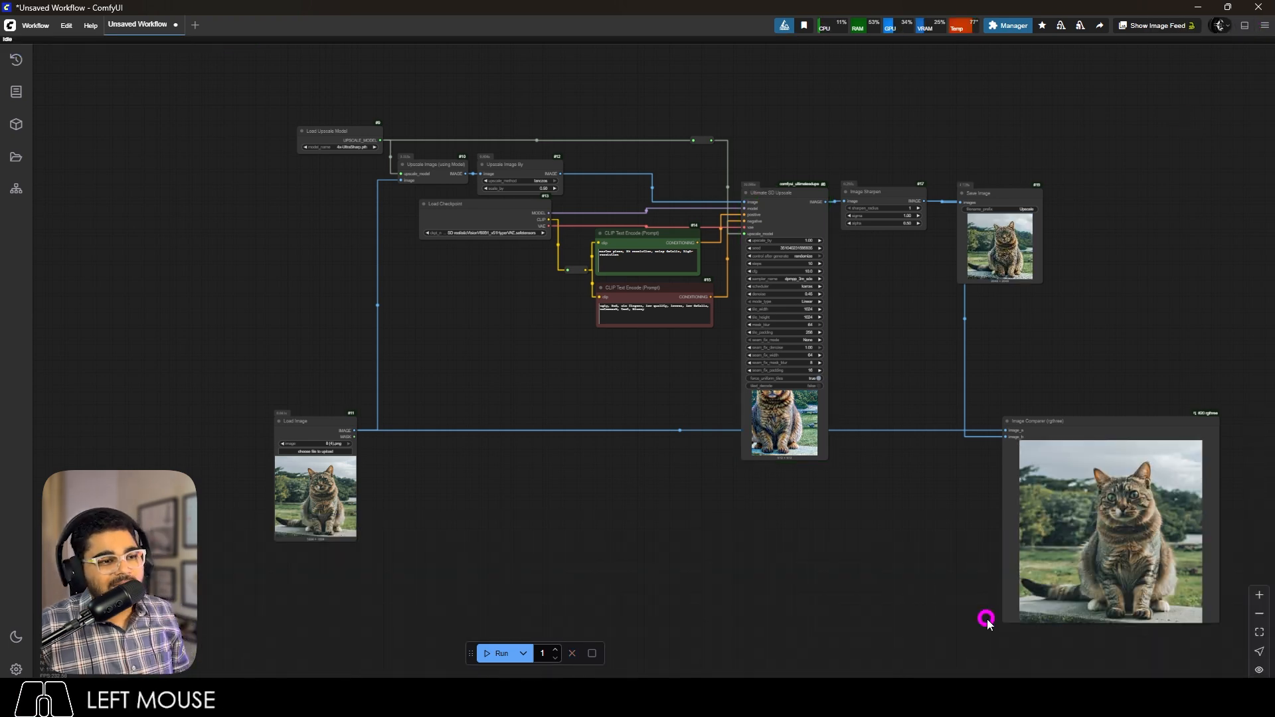
Compare the original and upscaled cat in the Image Comparer, checking the background foliage, grass, tail, eyes and fur.
{"action": "scroll", "coordinate": [1209, 599], "scroll_direction": "up", "scroll_amount": 6}
{"action": "scroll", "coordinate": [1136, 586], "scroll_direction": "down", "scroll_amount": 5}
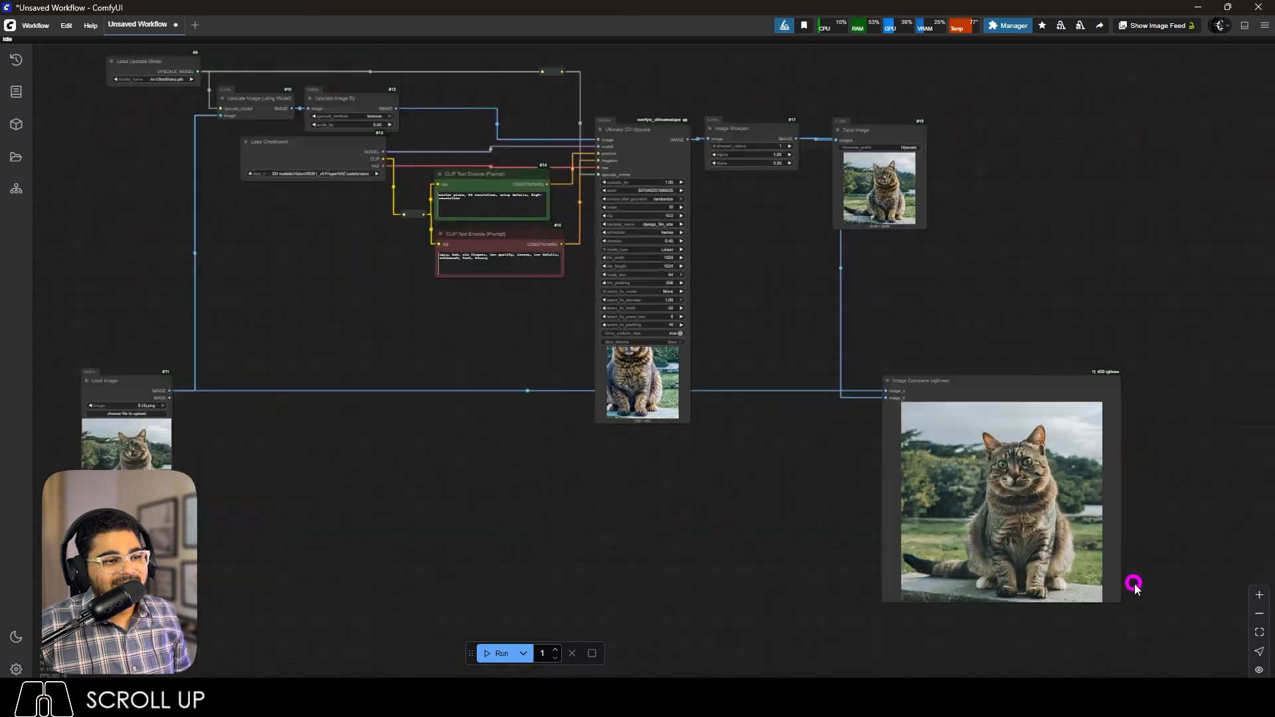
{"action": "scroll", "coordinate": [1129, 583], "scroll_direction": "up", "scroll_amount": 12}
{"action": "scroll", "coordinate": [730, 565], "scroll_direction": "down", "scroll_amount": 5}
{"action": "scroll", "coordinate": [557, 505], "scroll_direction": "up", "scroll_amount": 10}
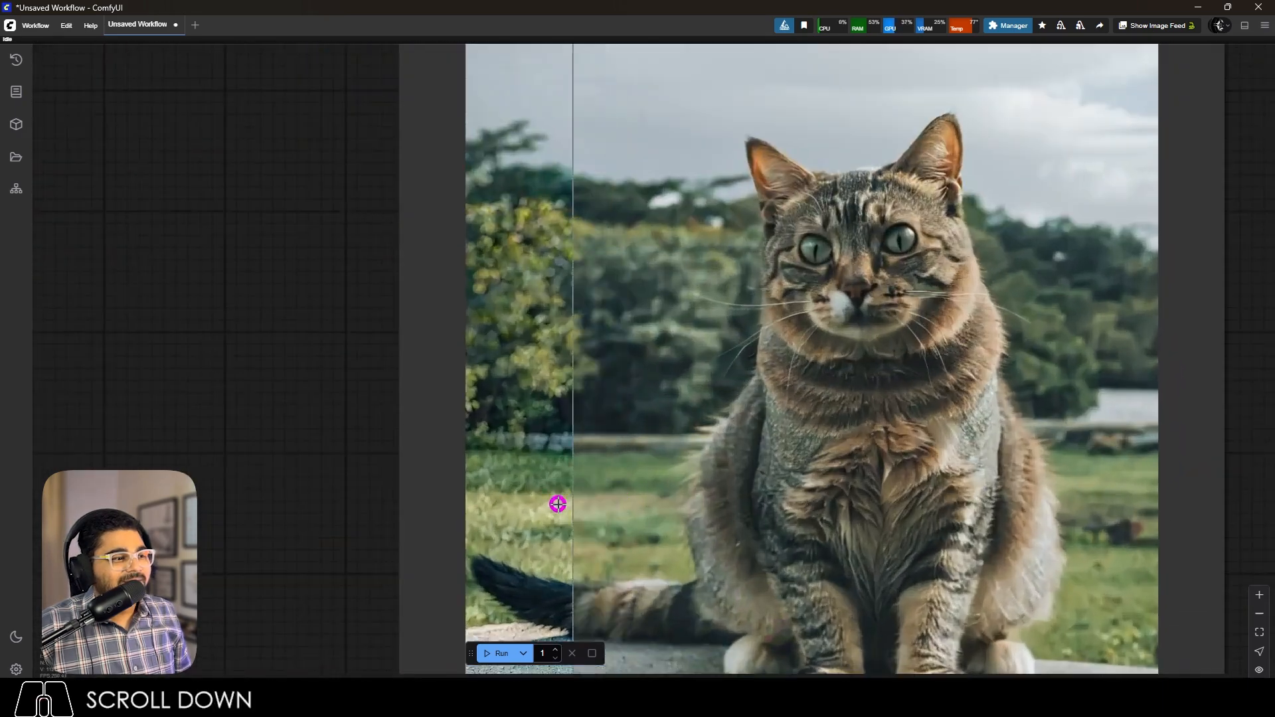
{"action": "scroll", "coordinate": [627, 512], "scroll_direction": "down", "scroll_amount": 5}
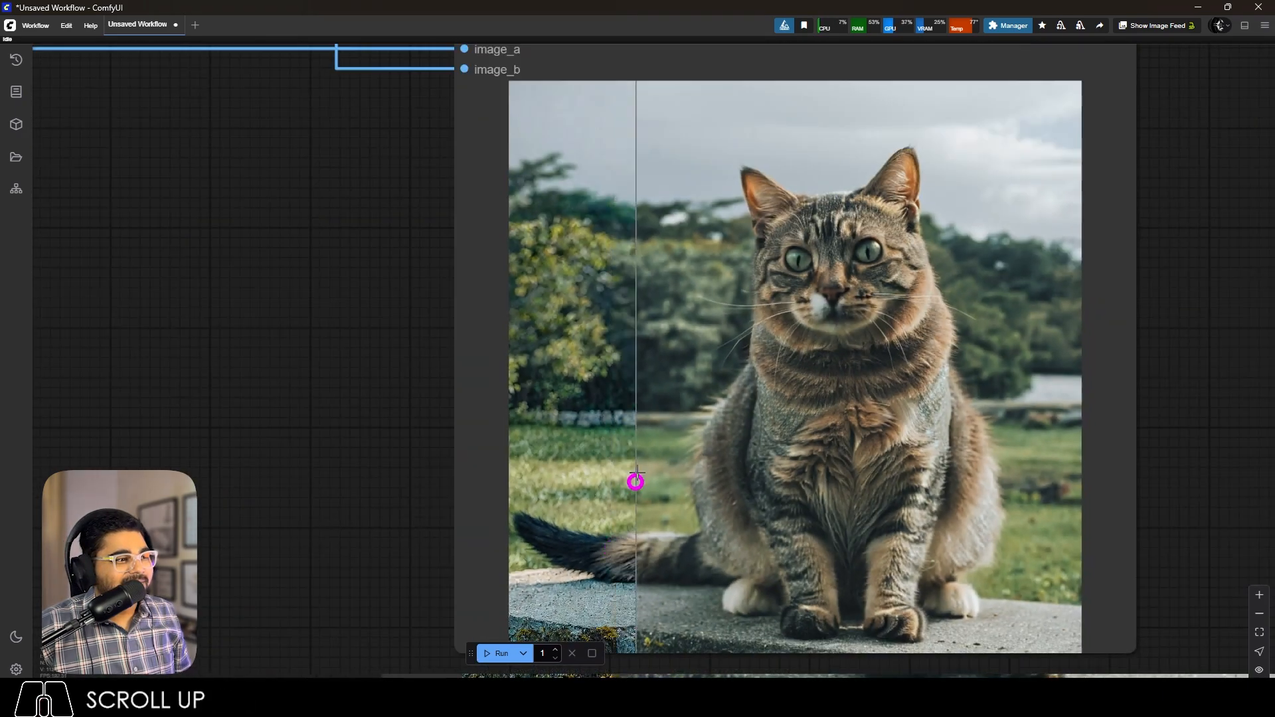
{"action": "scroll", "coordinate": [640, 398], "scroll_direction": "up", "scroll_amount": 10}
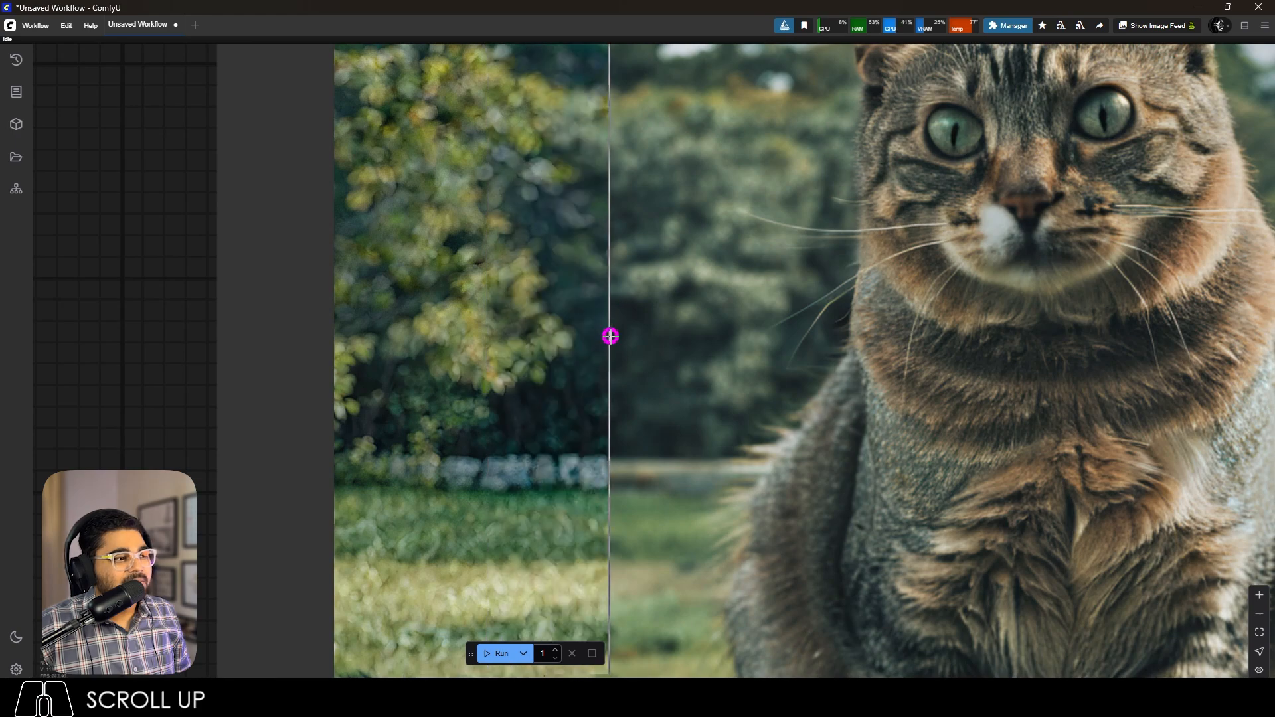
{"action": "scroll", "coordinate": [582, 384], "scroll_direction": "down", "scroll_amount": 5}
{"action": "scroll", "coordinate": [583, 384], "scroll_direction": "down", "scroll_amount": 1}
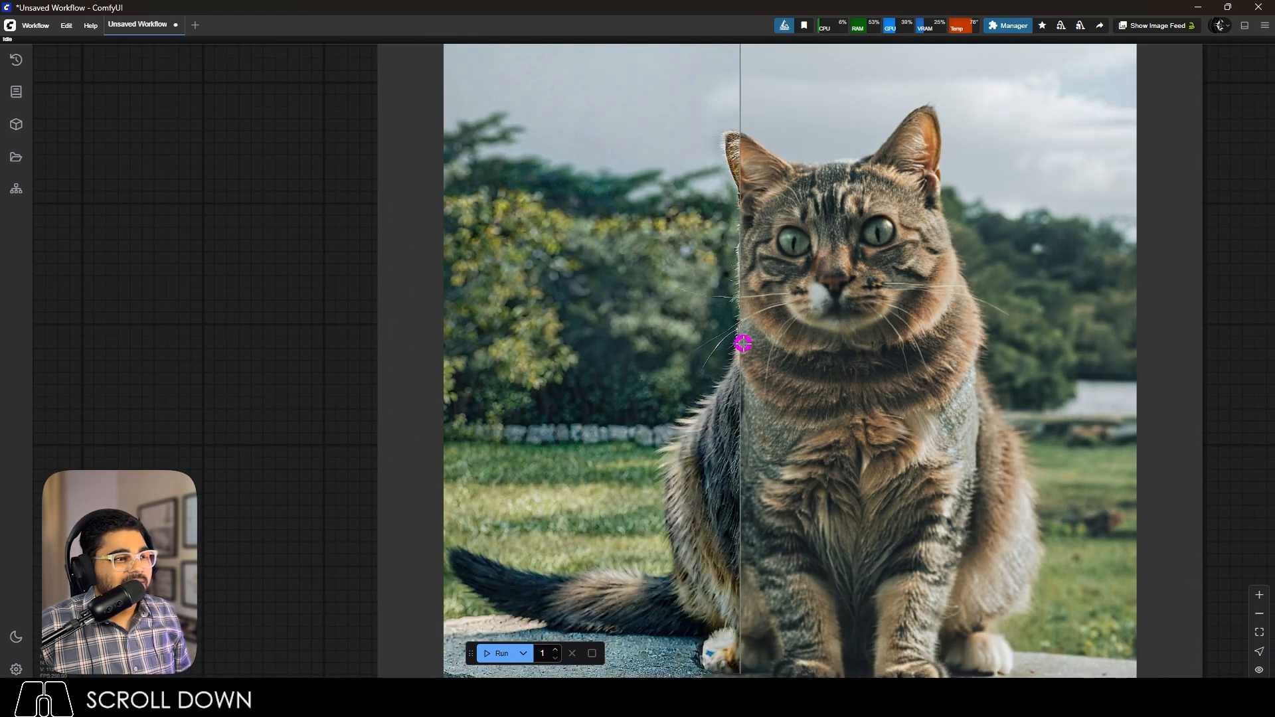
{"action": "scroll", "coordinate": [830, 282], "scroll_direction": "up", "scroll_amount": 3}
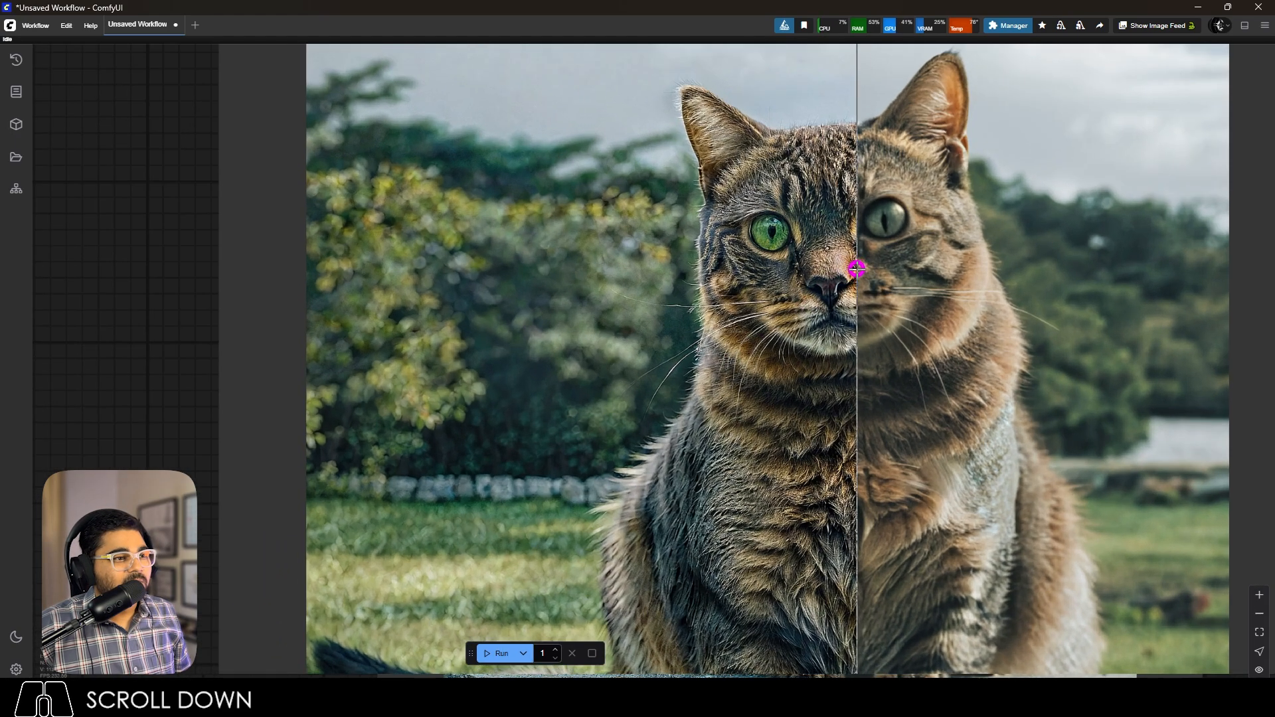
{"action": "scroll", "coordinate": [1021, 239], "scroll_direction": "down", "scroll_amount": 7}
{"action": "scroll", "coordinate": [1119, 309], "scroll_direction": "up", "scroll_amount": 3}
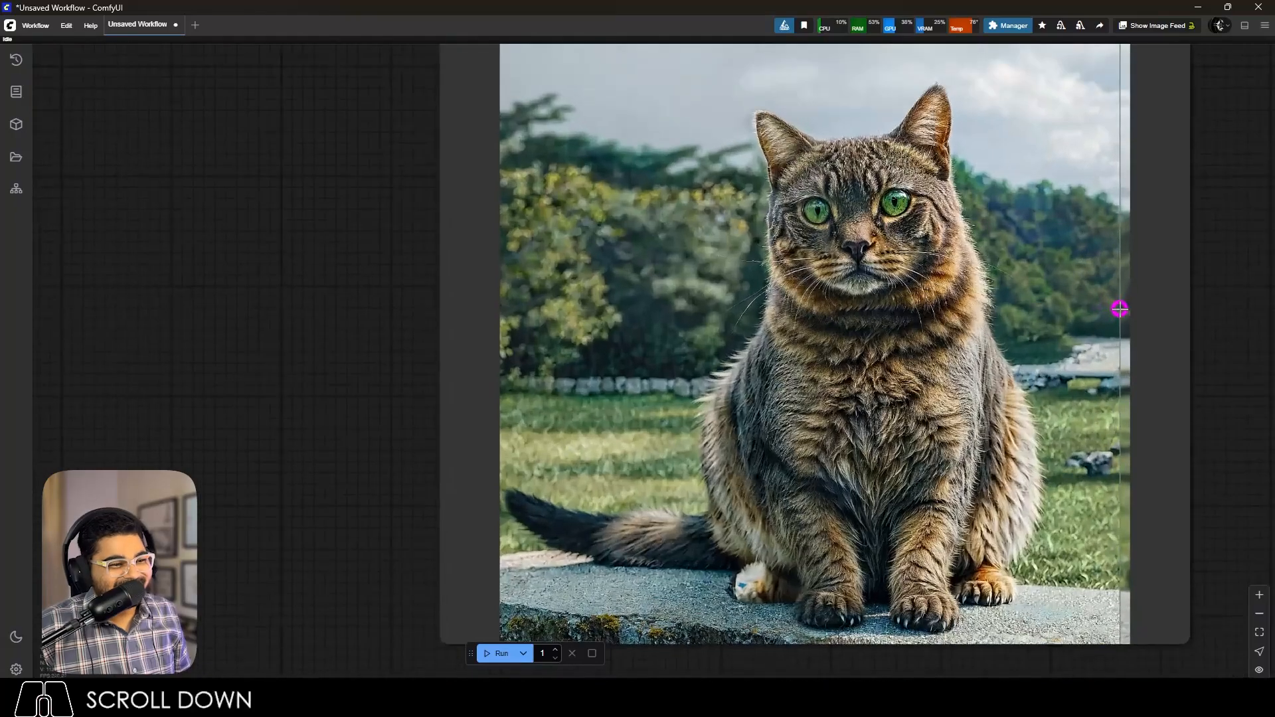
Inspect the upscaled cat's paws, claws, stone ledge, green eyes, whiskers and facial fur up close against the original.
{"action": "scroll", "coordinate": [1081, 578], "scroll_direction": "up", "scroll_amount": 10}
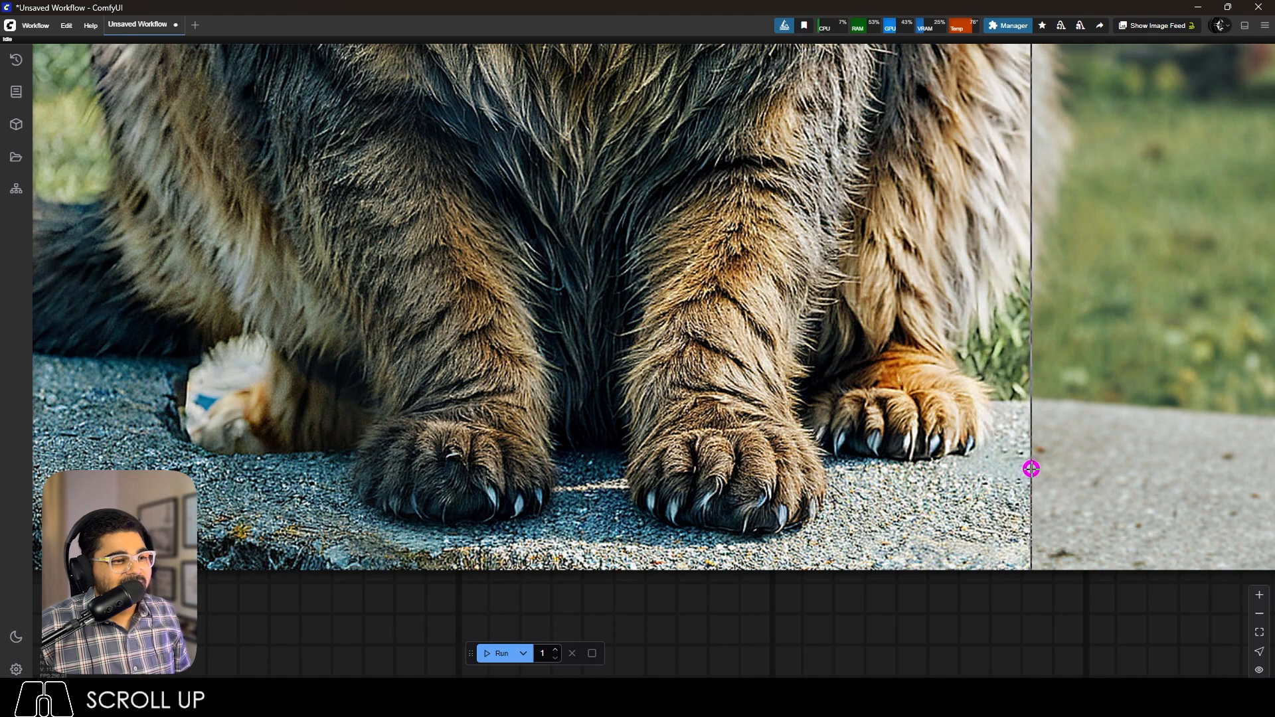
{"action": "scroll", "coordinate": [989, 541], "scroll_direction": "down", "scroll_amount": 5}
{"action": "scroll", "coordinate": [1035, 279], "scroll_direction": "up", "scroll_amount": 5}
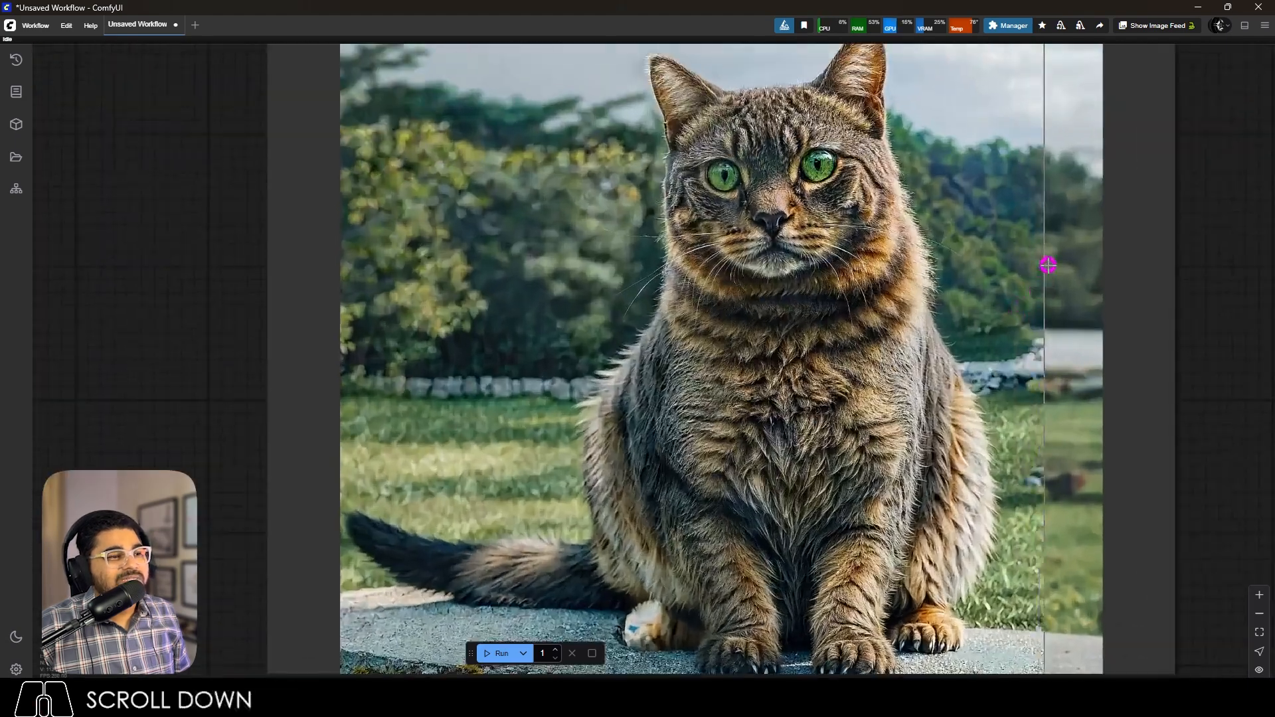
{"action": "scroll", "coordinate": [1010, 370], "scroll_direction": "down", "scroll_amount": 4}
{"action": "scroll", "coordinate": [1058, 265], "scroll_direction": "up", "scroll_amount": 5}
{"action": "scroll", "coordinate": [1087, 268], "scroll_direction": "up", "scroll_amount": 3}
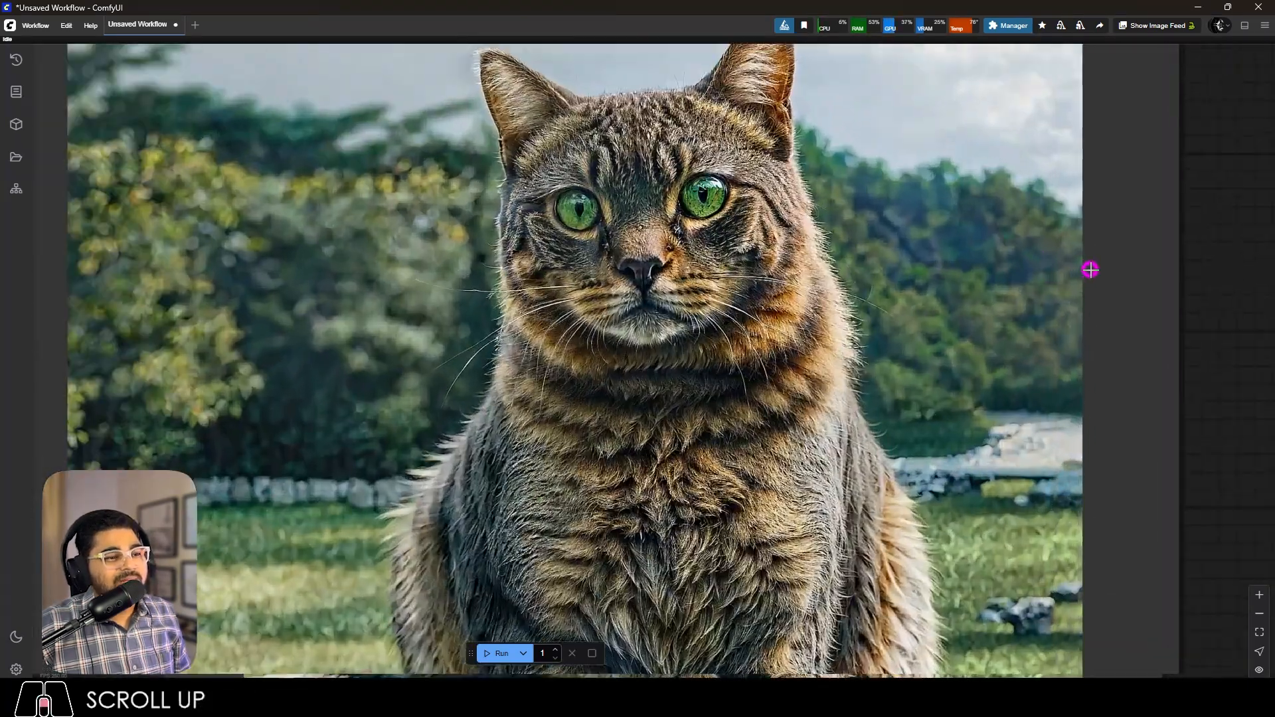
{"action": "scroll", "coordinate": [1064, 352], "scroll_direction": "down", "scroll_amount": 6}
{"action": "scroll", "coordinate": [1064, 352], "scroll_direction": "up", "scroll_amount": 10}
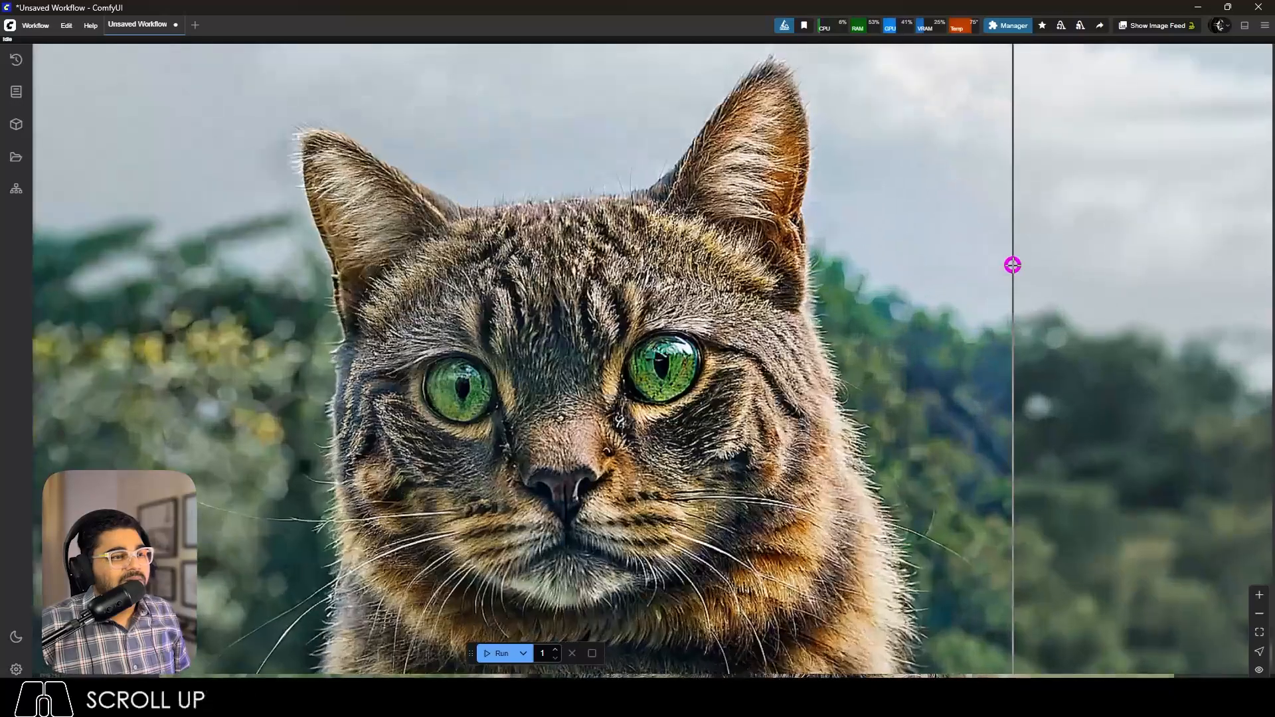
{"action": "scroll", "coordinate": [782, 437], "scroll_direction": "up", "scroll_amount": 6}
{"action": "scroll", "coordinate": [1016, 404], "scroll_direction": "down", "scroll_amount": 20}
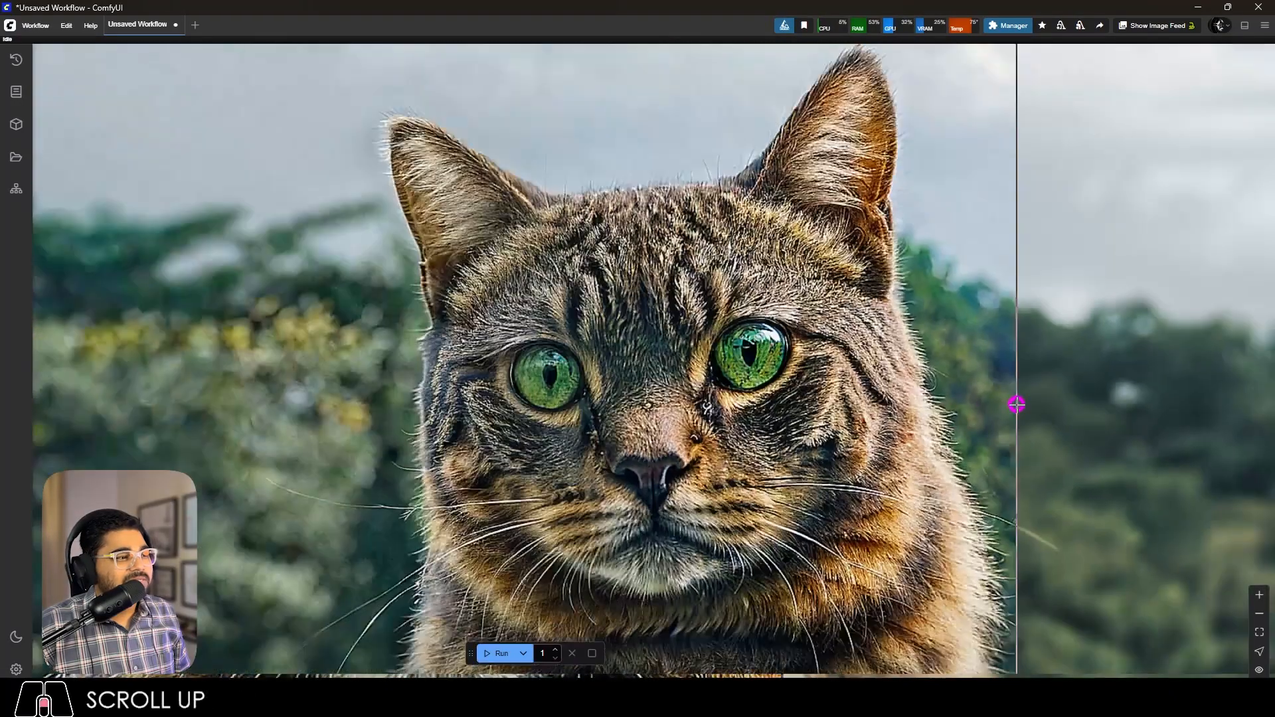
Load the house picture 3 High Res.png into the Load Image node in place of the cat.
{"action": "scroll", "coordinate": [705, 255], "scroll_direction": "up", "scroll_amount": 5}
{"action": "scroll", "coordinate": [705, 255], "scroll_direction": "up", "scroll_amount": 3}
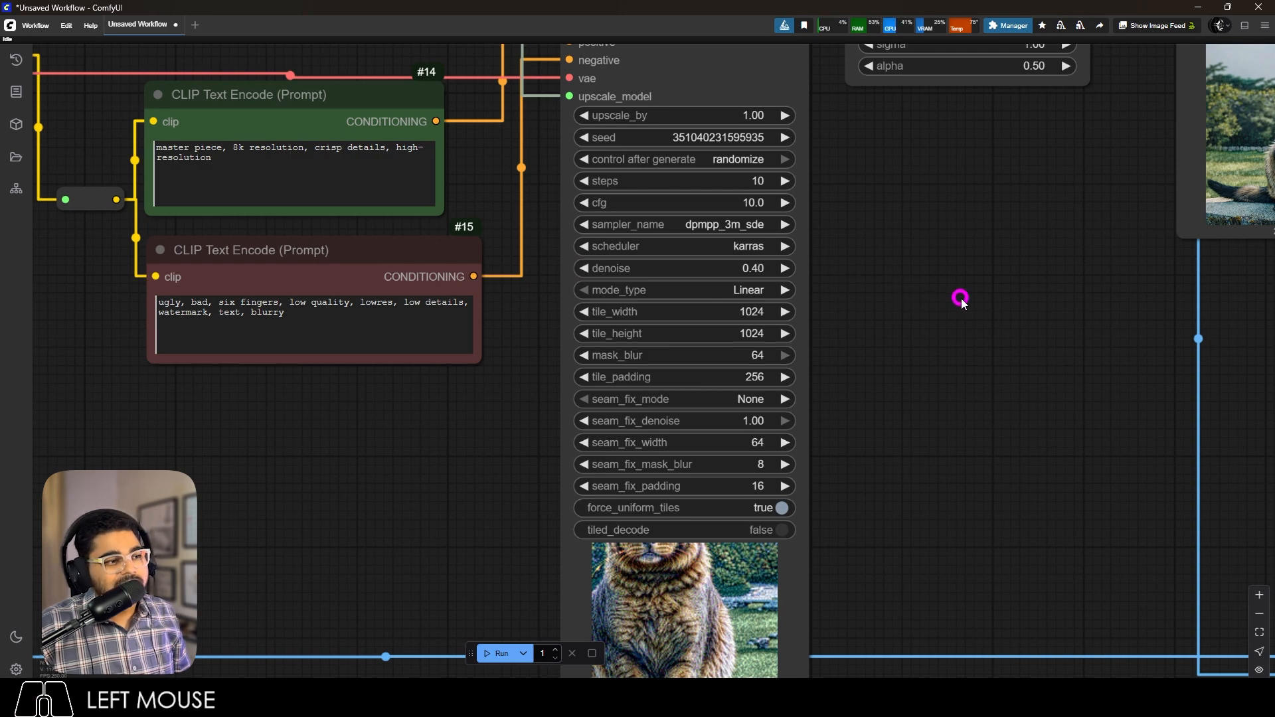
{"action": "scroll", "coordinate": [863, 372], "scroll_direction": "down", "scroll_amount": 6}
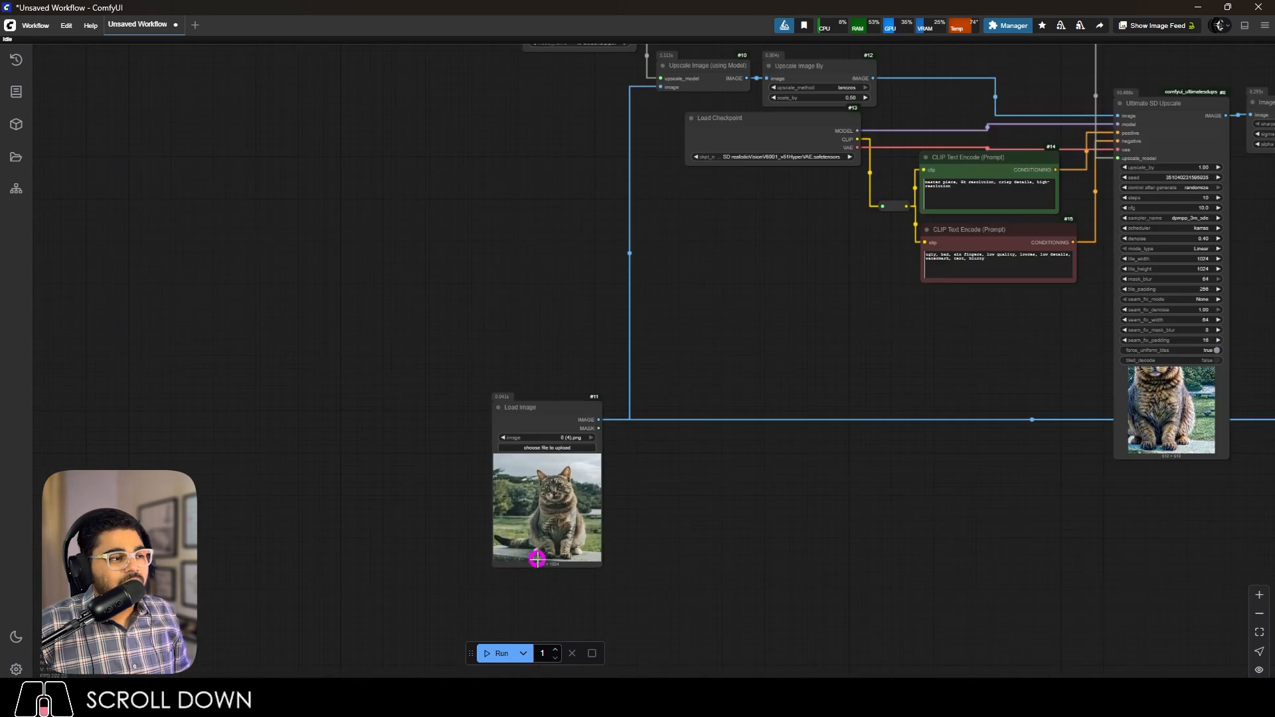
{"action": "scroll", "coordinate": [571, 542], "scroll_direction": "up", "scroll_amount": 8}
{"action": "scroll", "coordinate": [569, 575], "scroll_direction": "up", "scroll_amount": 4}
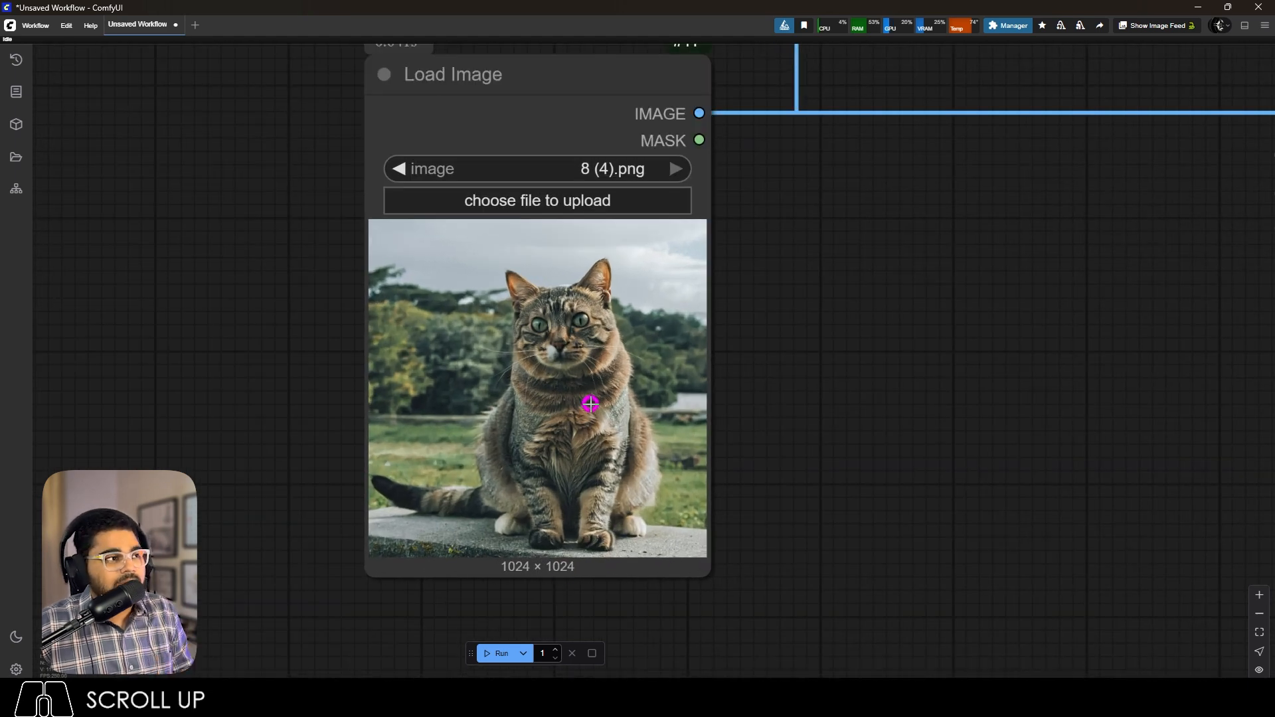
{"action": "left_click", "coordinate": [600, 208]}
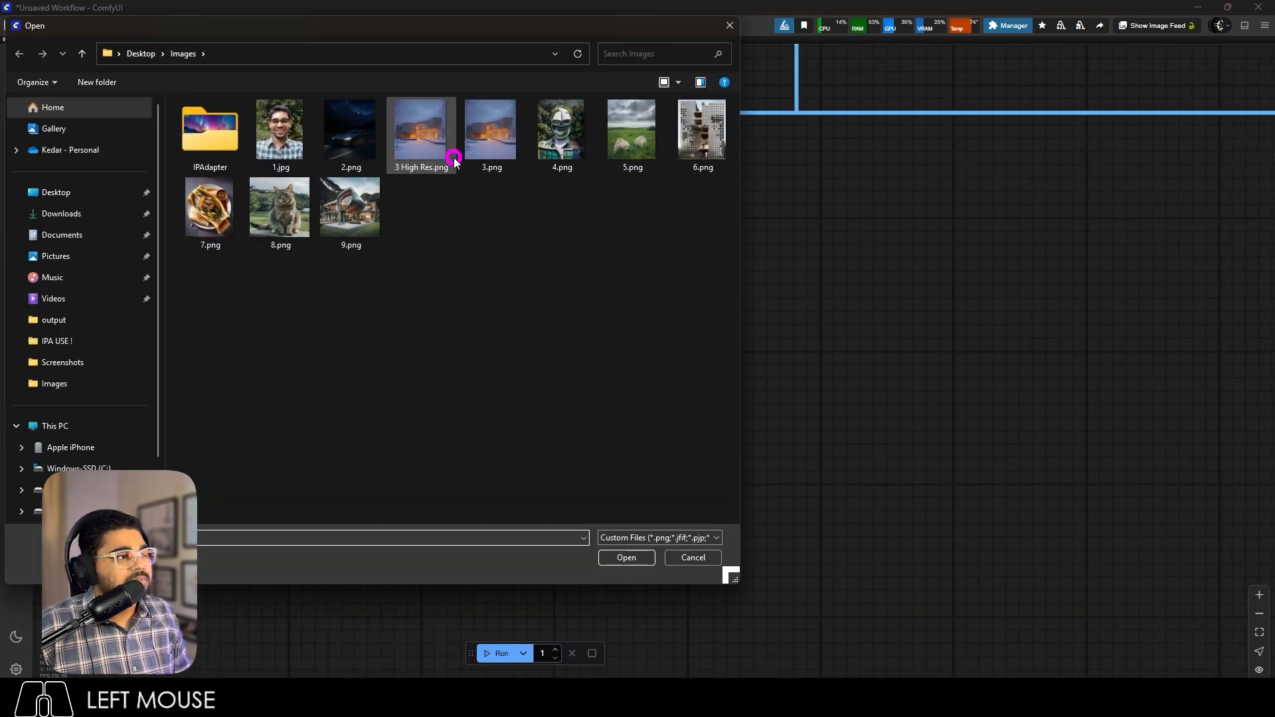
{"action": "left_click", "coordinate": [625, 557]}
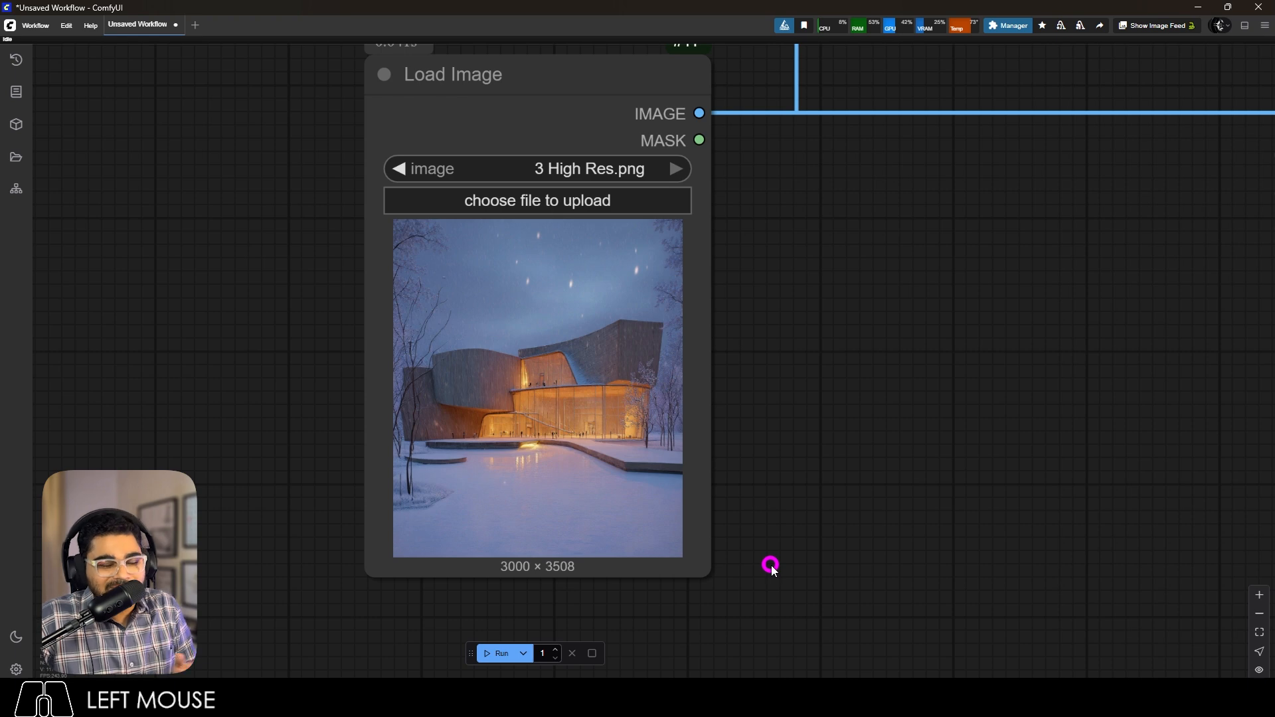
Add a NearestSDXLResolution node and connect the Load Image node's IMAGE output to its image input.
{"action": "scroll", "coordinate": [652, 553], "scroll_direction": "down", "scroll_amount": 5}
{"action": "scroll", "coordinate": [816, 355], "scroll_direction": "up", "scroll_amount": 6}
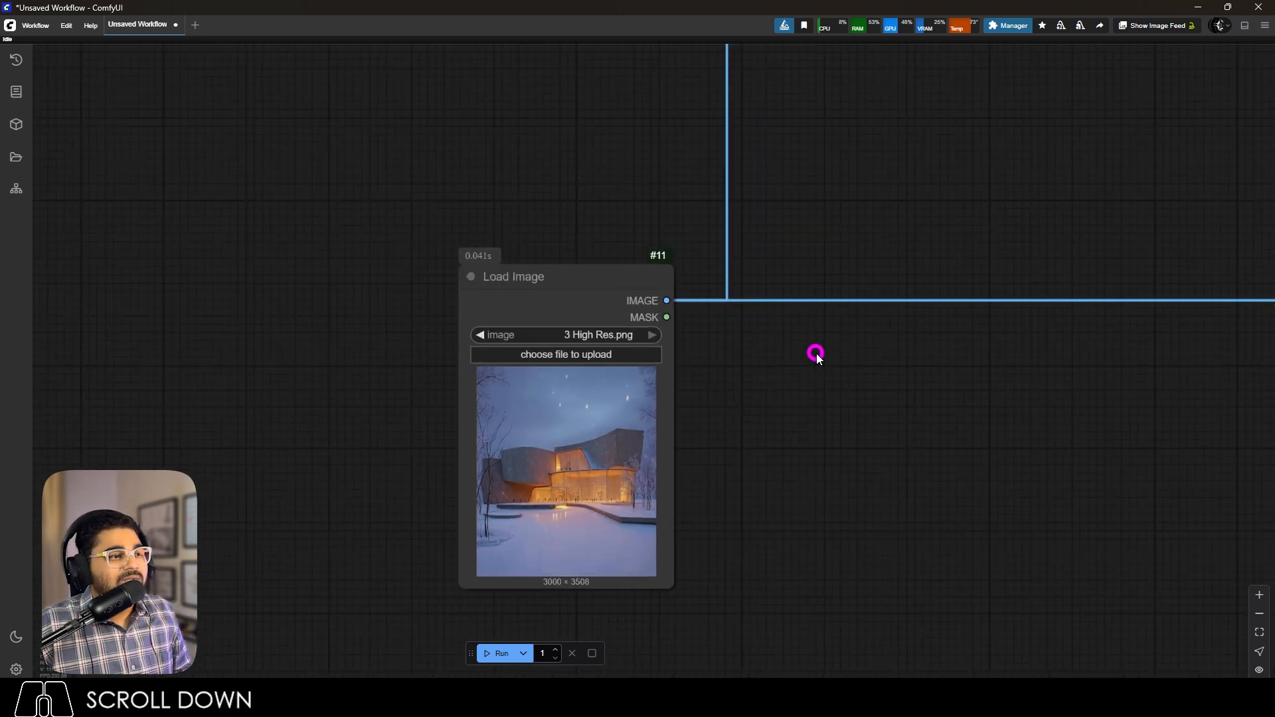
{"action": "double_click", "coordinate": [817, 355]}
{"action": "type", "text": "neare"}
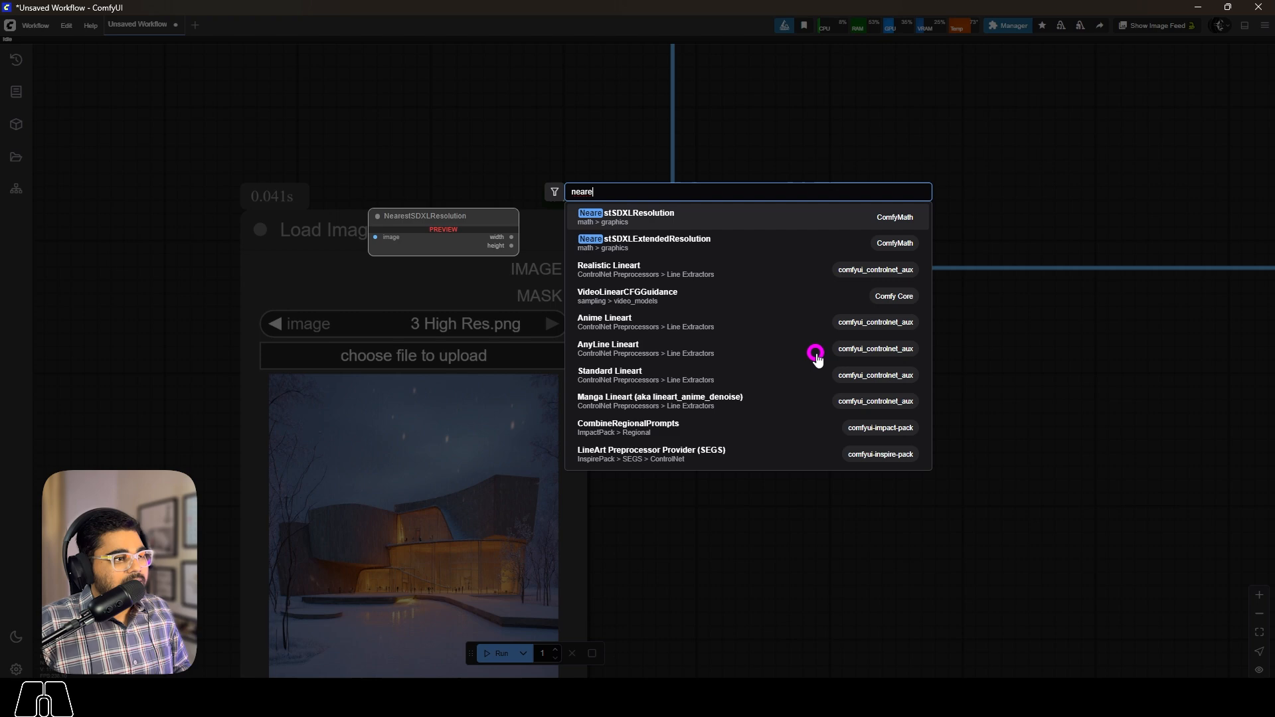
{"action": "left_click", "coordinate": [755, 228]}
{"action": "left_click_drag", "start_coordinate": [598, 270], "coordinate": [772, 363]}
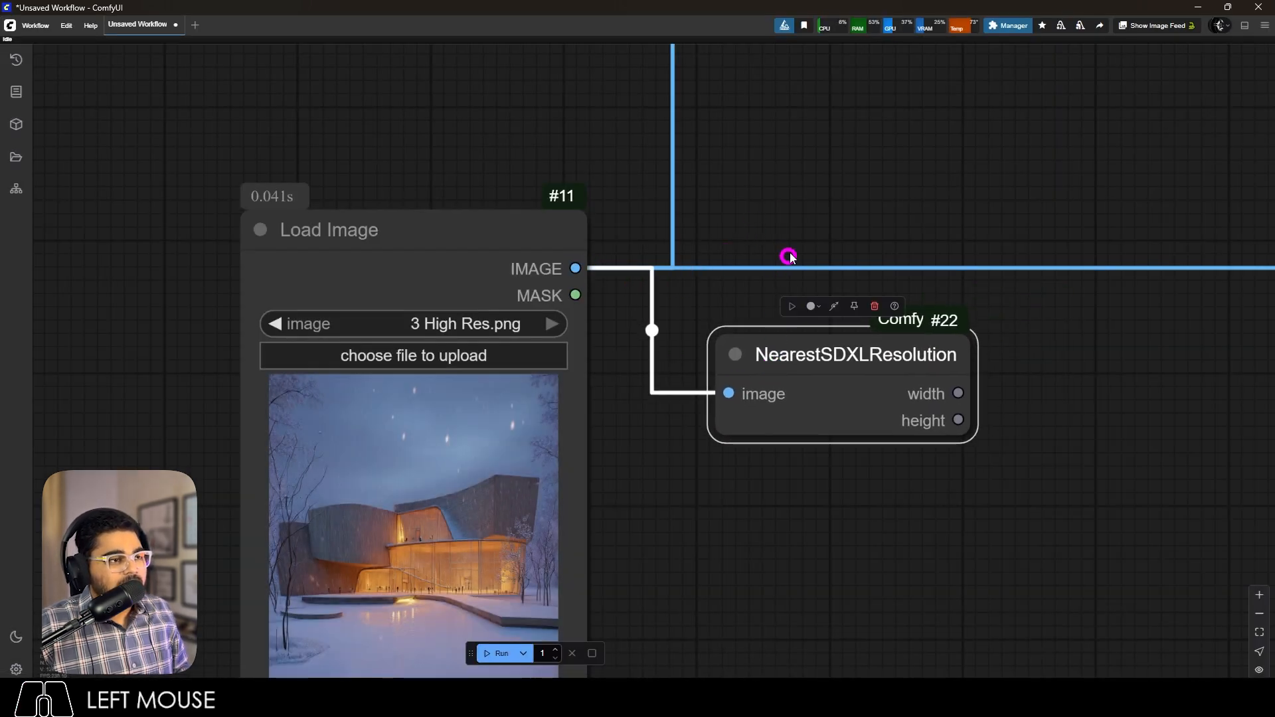
Bypass the two prompt nodes, Ultimate SD Upscale, Image Sharpen, Save Image and Image Comparer.
{"action": "scroll", "coordinate": [564, 293], "scroll_direction": "down", "scroll_amount": 15}
{"action": "scroll", "coordinate": [864, 259], "scroll_direction": "up", "scroll_amount": 3}
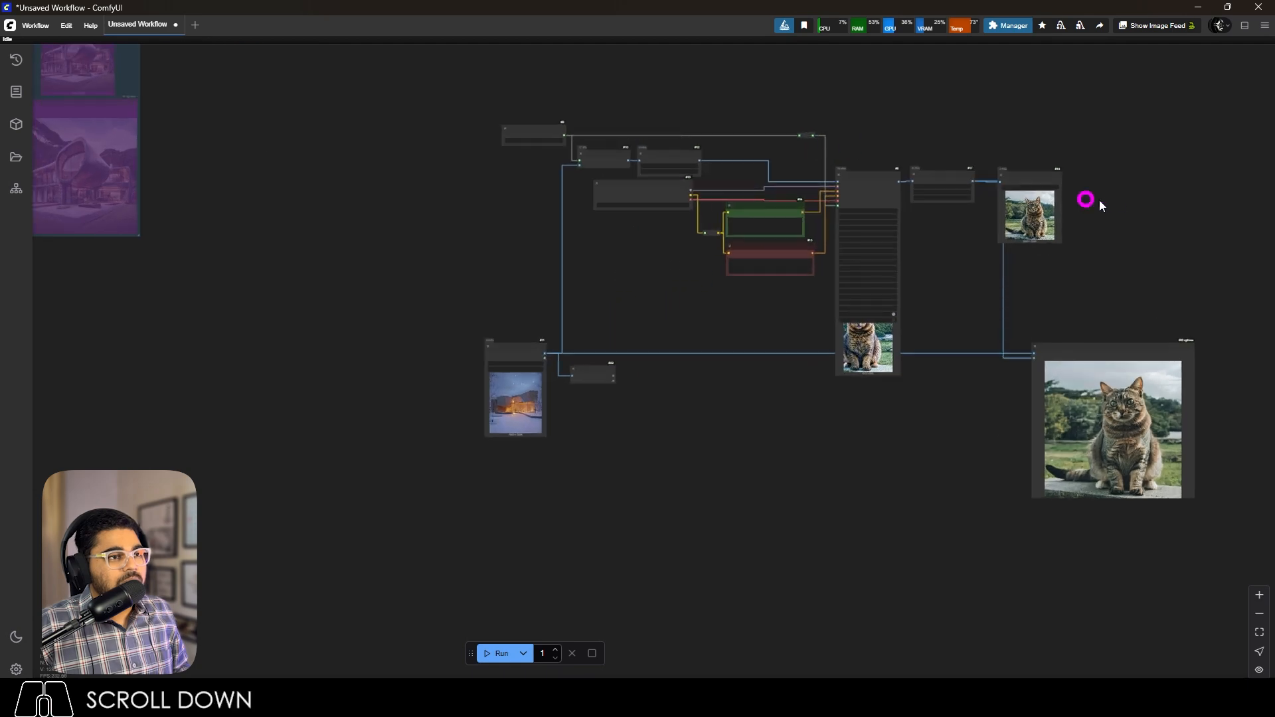
{"action": "left_click_drag", "start_coordinate": [1137, 142], "coordinate": [758, 443]}
{"action": "scroll", "coordinate": [511, 445], "scroll_direction": "up", "scroll_amount": 18}
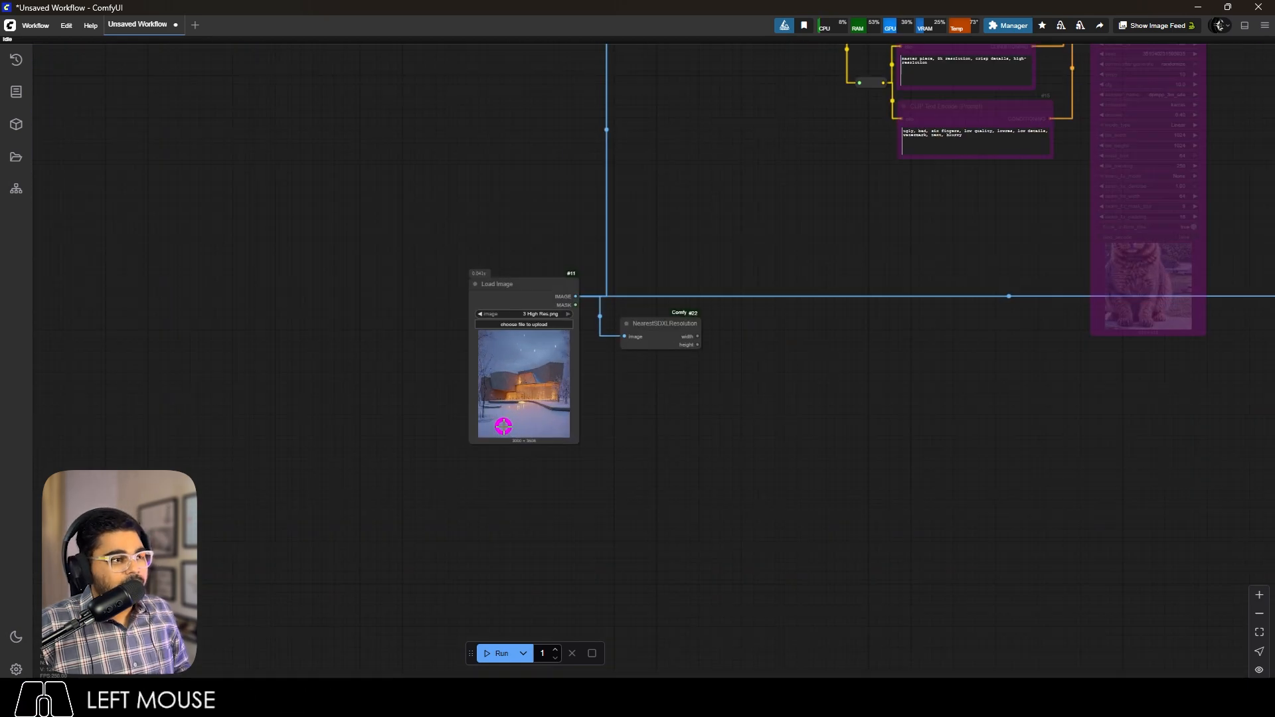
Add a Preview Any node on NearestSDXLResolution's width output and run the workflow to read the width.
{"action": "scroll", "coordinate": [731, 405], "scroll_direction": "up", "scroll_amount": 2}
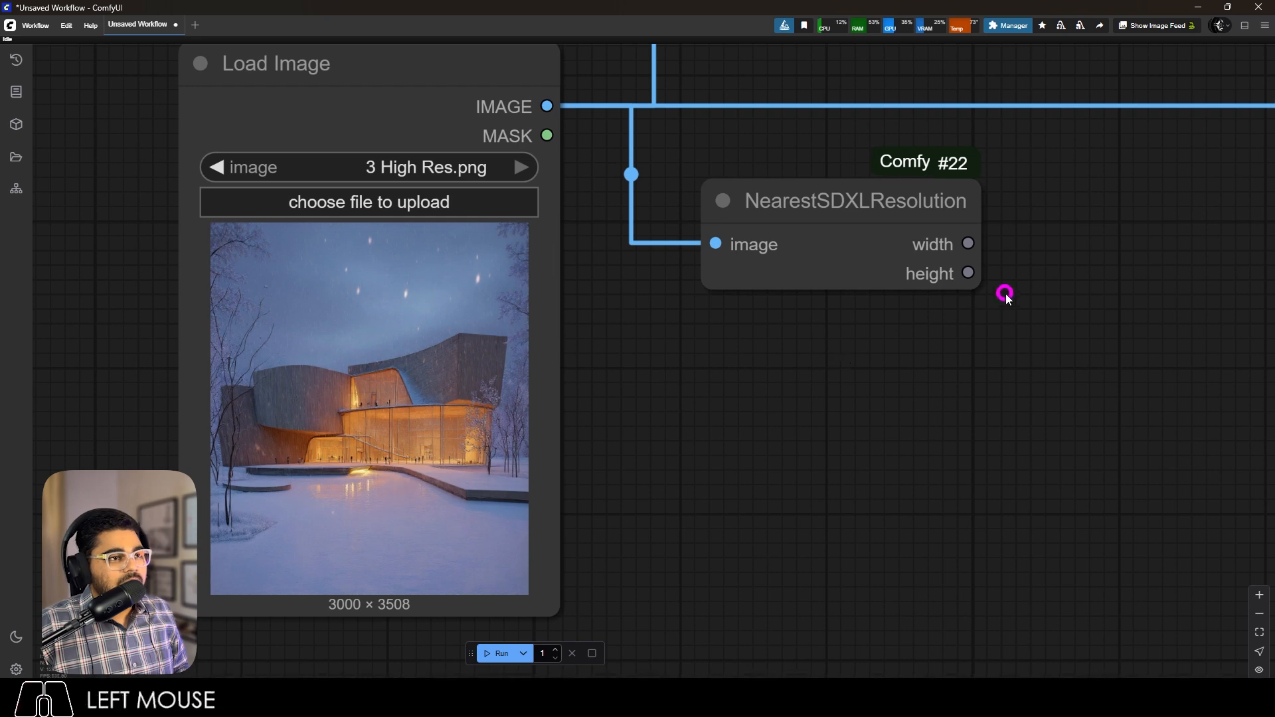
{"action": "double_click", "coordinate": [1076, 248]}
{"action": "type", "text": "preview"}
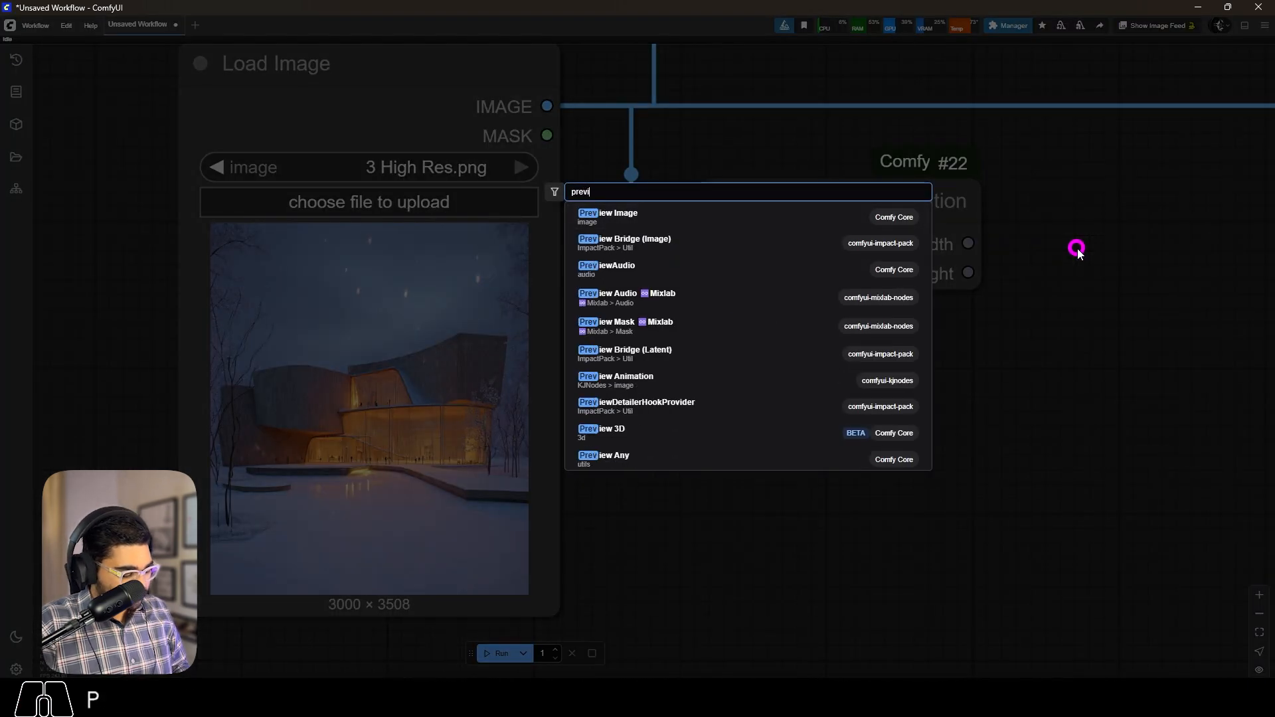
{"action": "type", "text": " any"}
{"action": "left_click", "coordinate": [507, 652]}
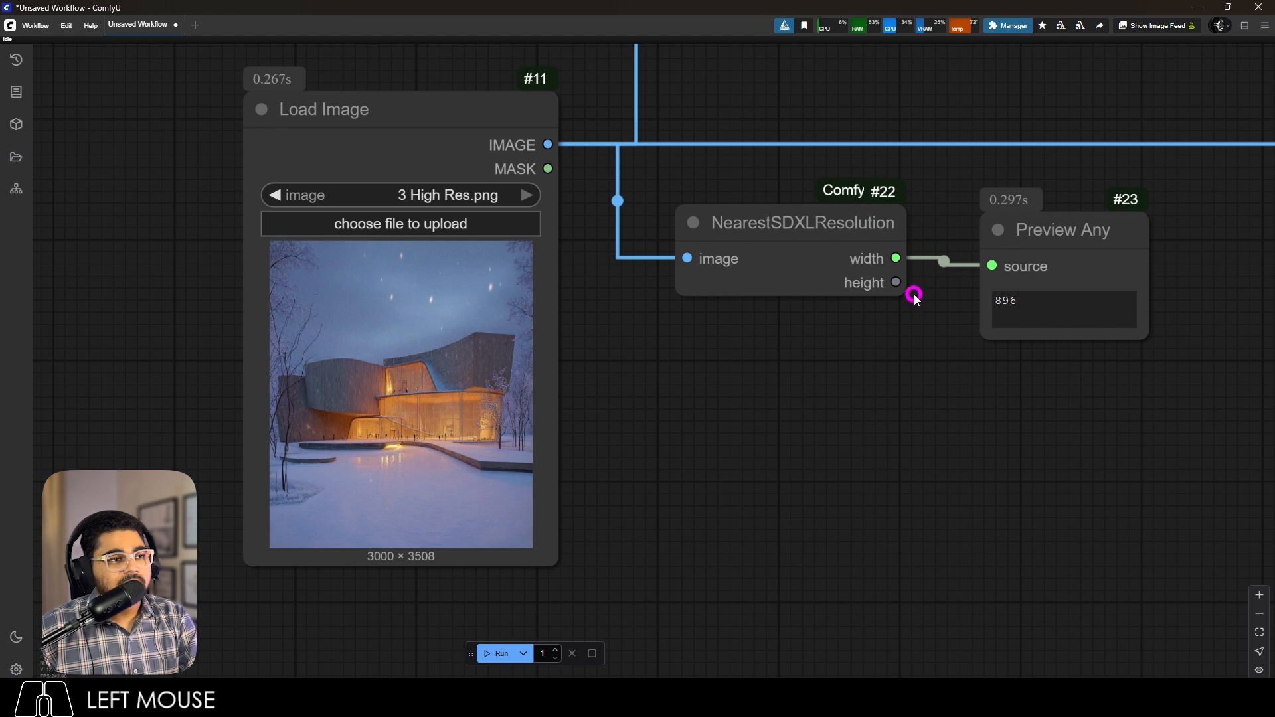
Duplicate the Preview Any node, connect the copy to NearestSDXLResolution's height output, and run the workflow again.
{"action": "left_click_drag", "start_coordinate": [900, 286], "coordinate": [971, 348]}
{"action": "left_click", "coordinate": [1030, 229]}
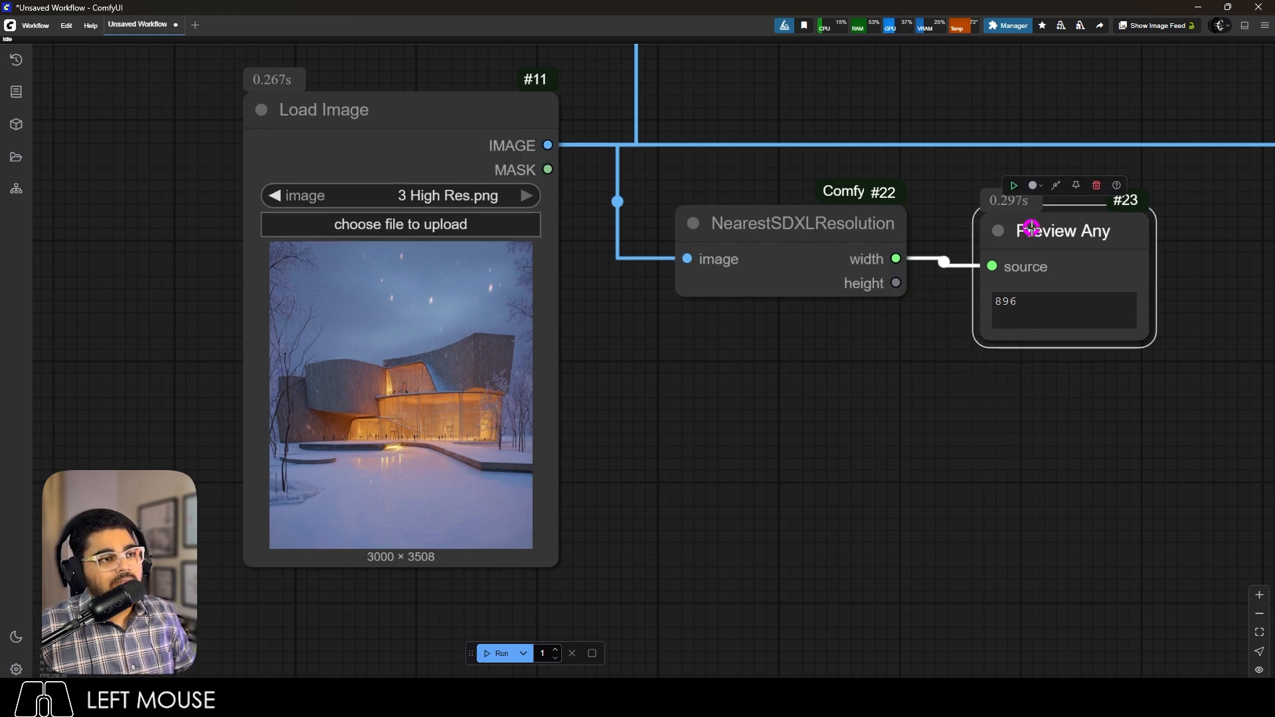
{"action": "key", "text": "ctrl+c"}
{"action": "key", "text": "ctrl+v"}
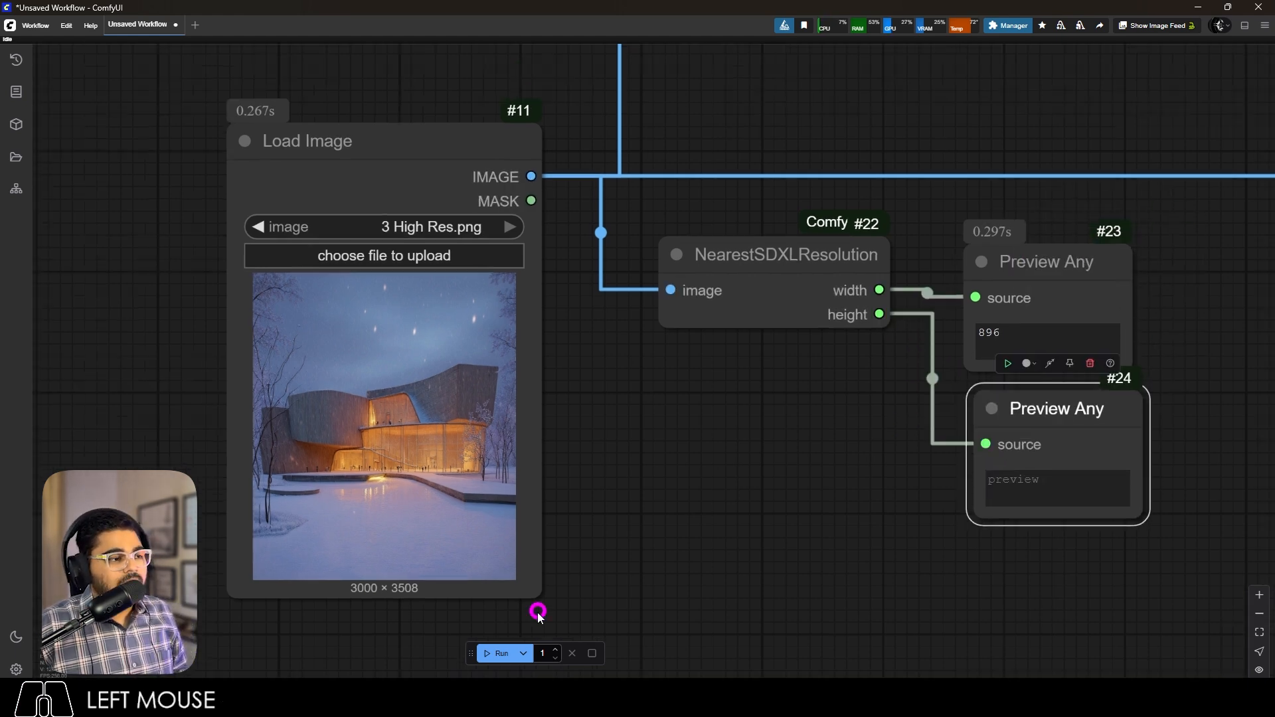
{"action": "left_click", "coordinate": [497, 654]}
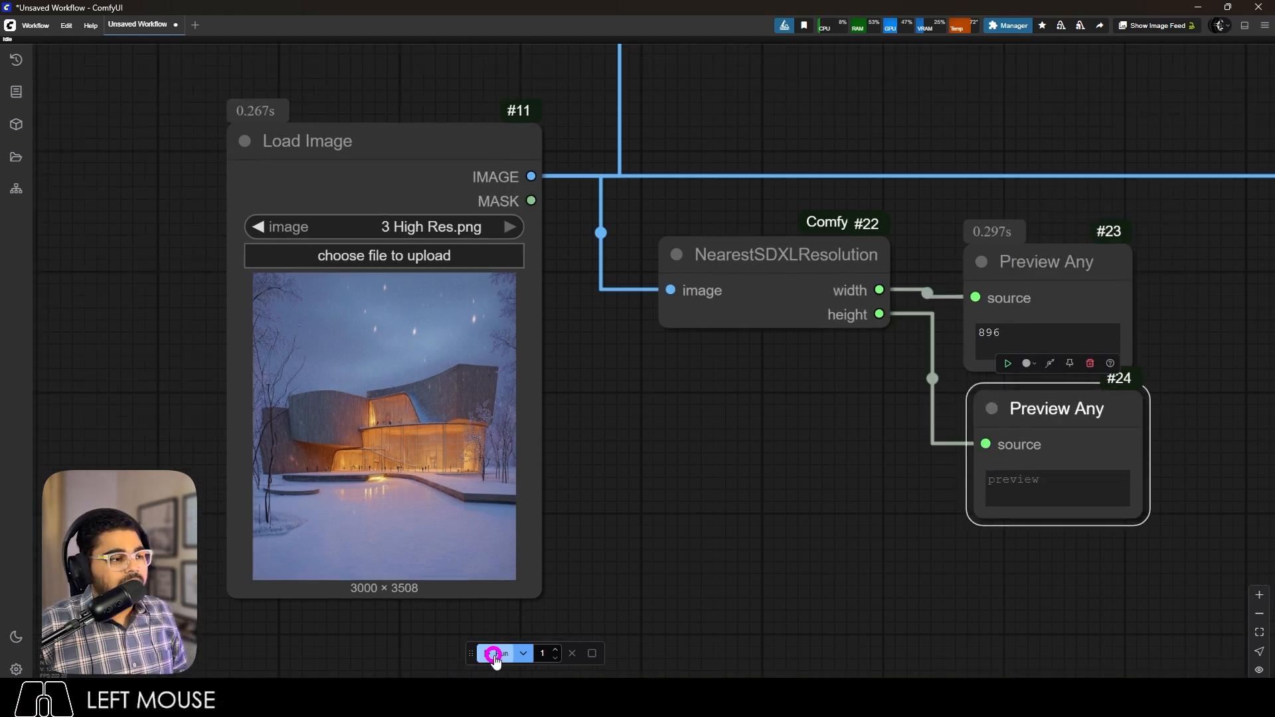
{"action": "left_click", "coordinate": [951, 490]}
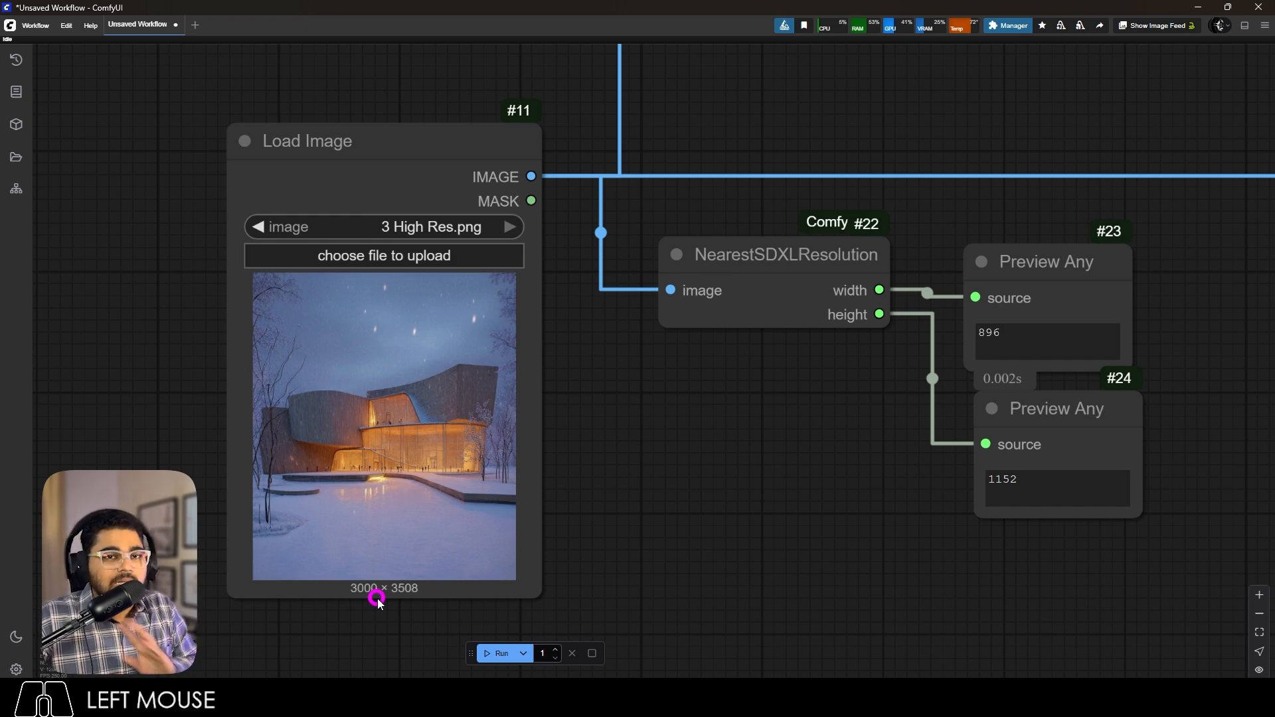
Delete both Preview Any nodes attached to NearestSDXLResolution.
{"action": "scroll", "coordinate": [530, 463], "scroll_direction": "down", "scroll_amount": 4}
{"action": "scroll", "coordinate": [863, 389], "scroll_direction": "up", "scroll_amount": 6}
{"action": "left_click", "coordinate": [863, 389]}
{"action": "key", "text": "Delete"}
{"action": "left_click", "coordinate": [876, 466]}
{"action": "key", "text": "Delete"}
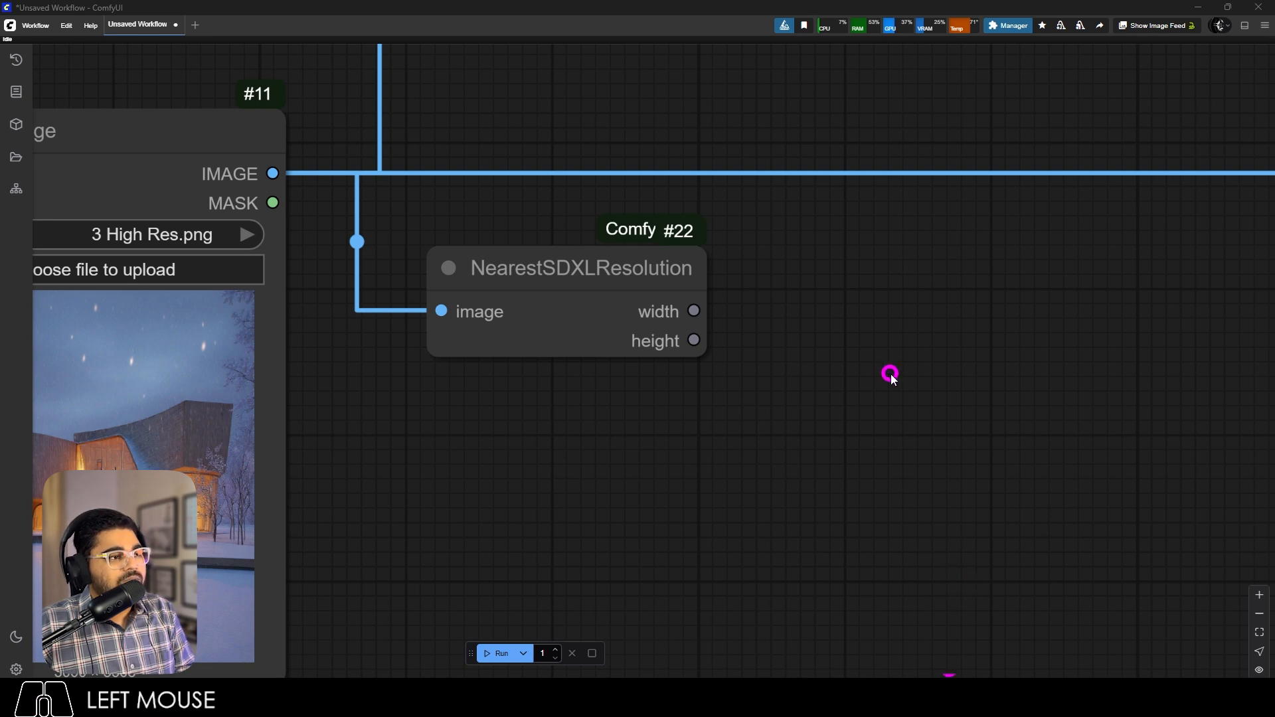
Add the Image Resize node from comfyui_essentials beside NearestSDXLResolution.
{"action": "double_click", "coordinate": [875, 292]}
{"action": "type", "text": "image resize"}
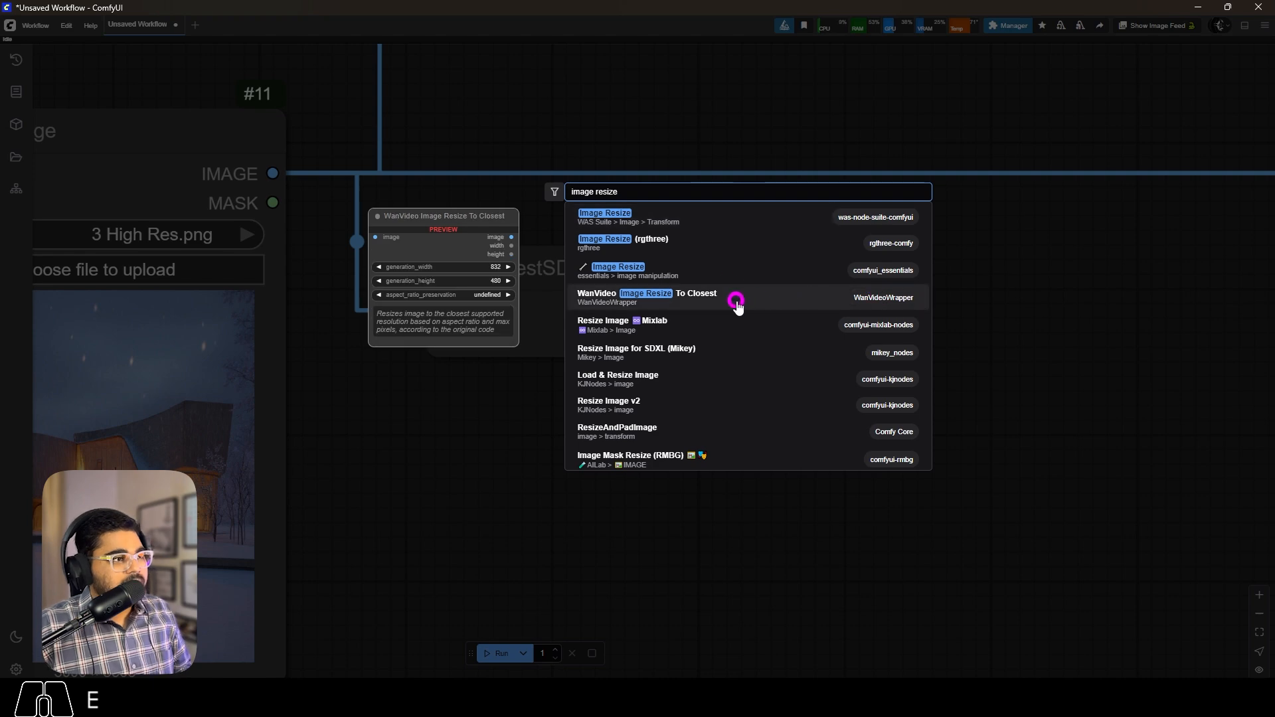
{"action": "left_click", "coordinate": [711, 274]}
{"action": "scroll", "coordinate": [774, 293], "scroll_direction": "down", "scroll_amount": 3}
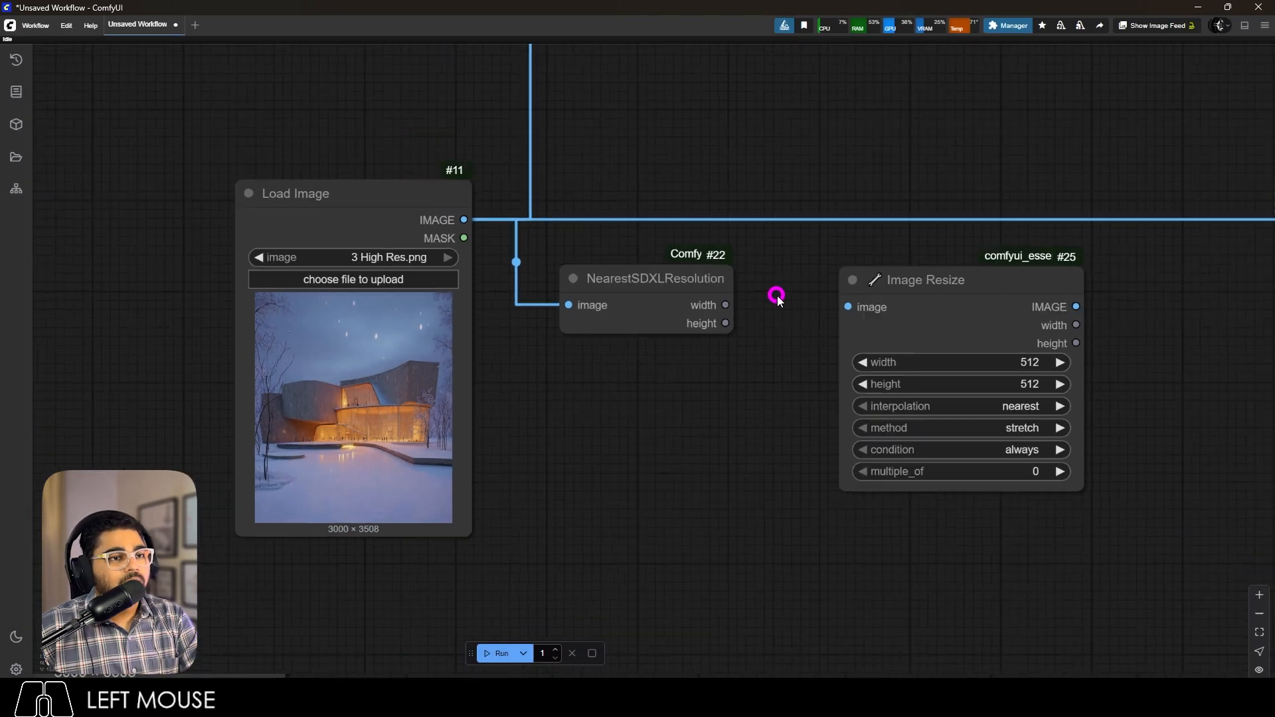
Connect NearestSDXLResolution's width and height to Image Resize, and set interpolation to lanczos and method to fill / crop.
{"action": "scroll", "coordinate": [825, 345], "scroll_direction": "up", "scroll_amount": 3}
{"action": "left_click_drag", "start_coordinate": [638, 280], "coordinate": [828, 372]}
{"action": "left_click_drag", "start_coordinate": [637, 308], "coordinate": [823, 405]}
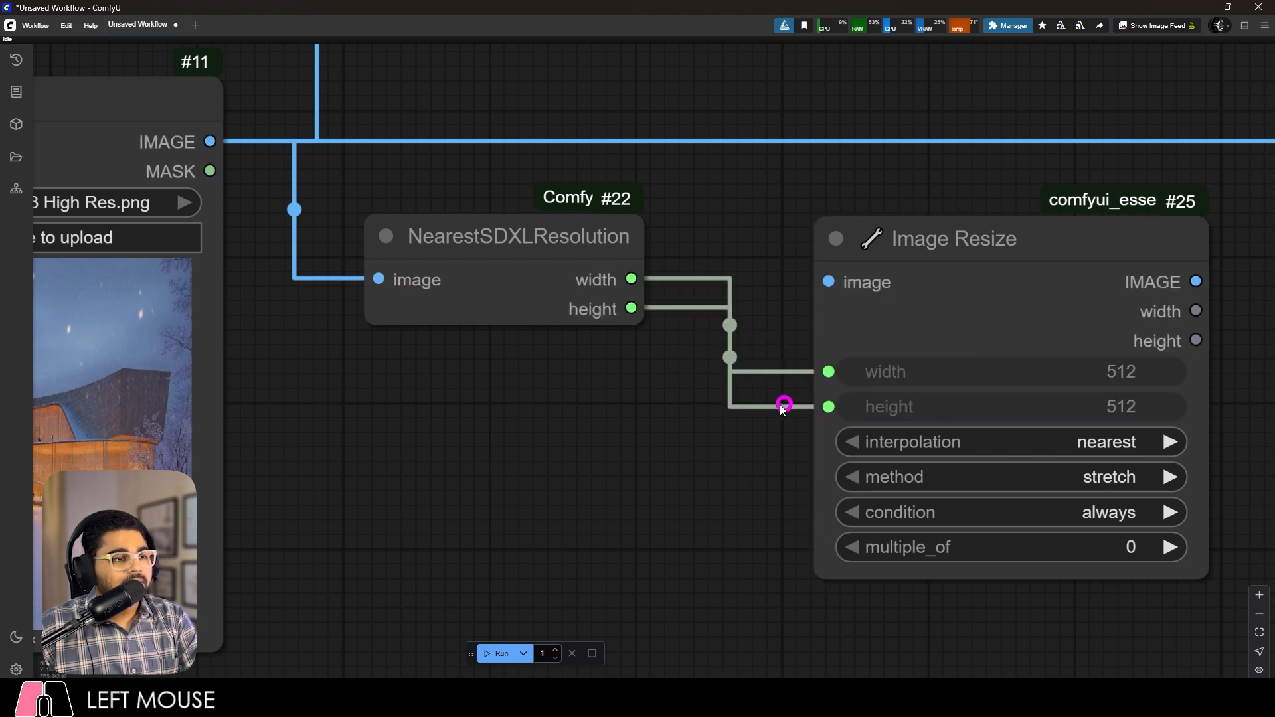
{"action": "scroll", "coordinate": [797, 405], "scroll_direction": "down", "scroll_amount": 3}
{"action": "scroll", "coordinate": [919, 432], "scroll_direction": "up", "scroll_amount": 2}
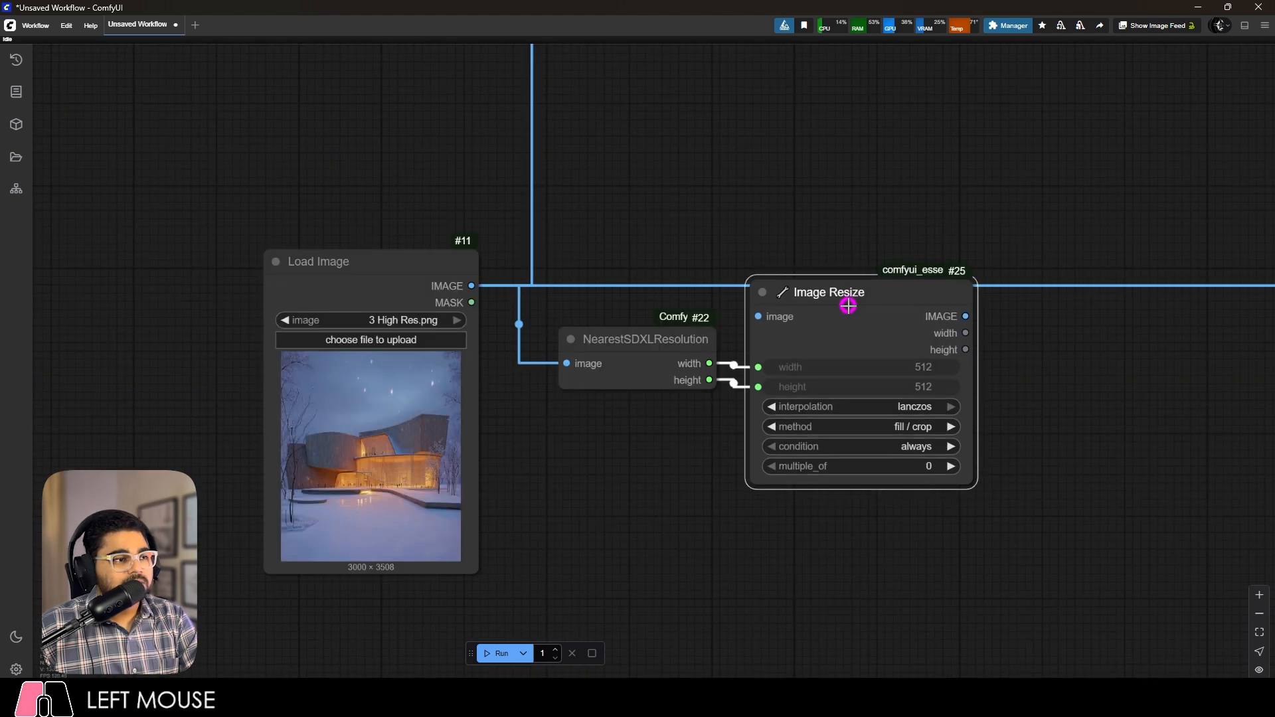
{"action": "left_click", "coordinate": [848, 305]}
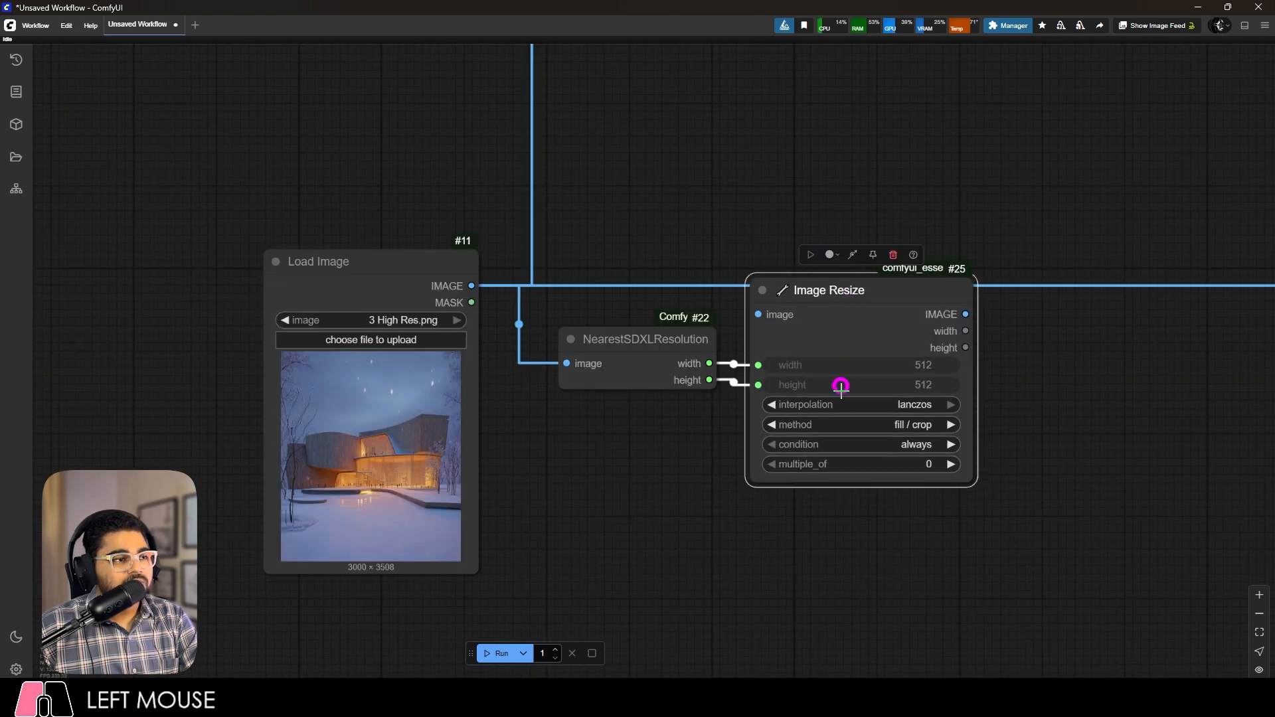
Route Image Resize's IMAGE output to Upscale Image (using Model) and the Image Comparer in place of the Load Image output.
{"action": "scroll", "coordinate": [839, 381], "scroll_direction": "down", "scroll_amount": 3}
{"action": "scroll", "coordinate": [930, 354], "scroll_direction": "down", "scroll_amount": 2}
{"action": "scroll", "coordinate": [845, 372], "scroll_direction": "up", "scroll_amount": 2}
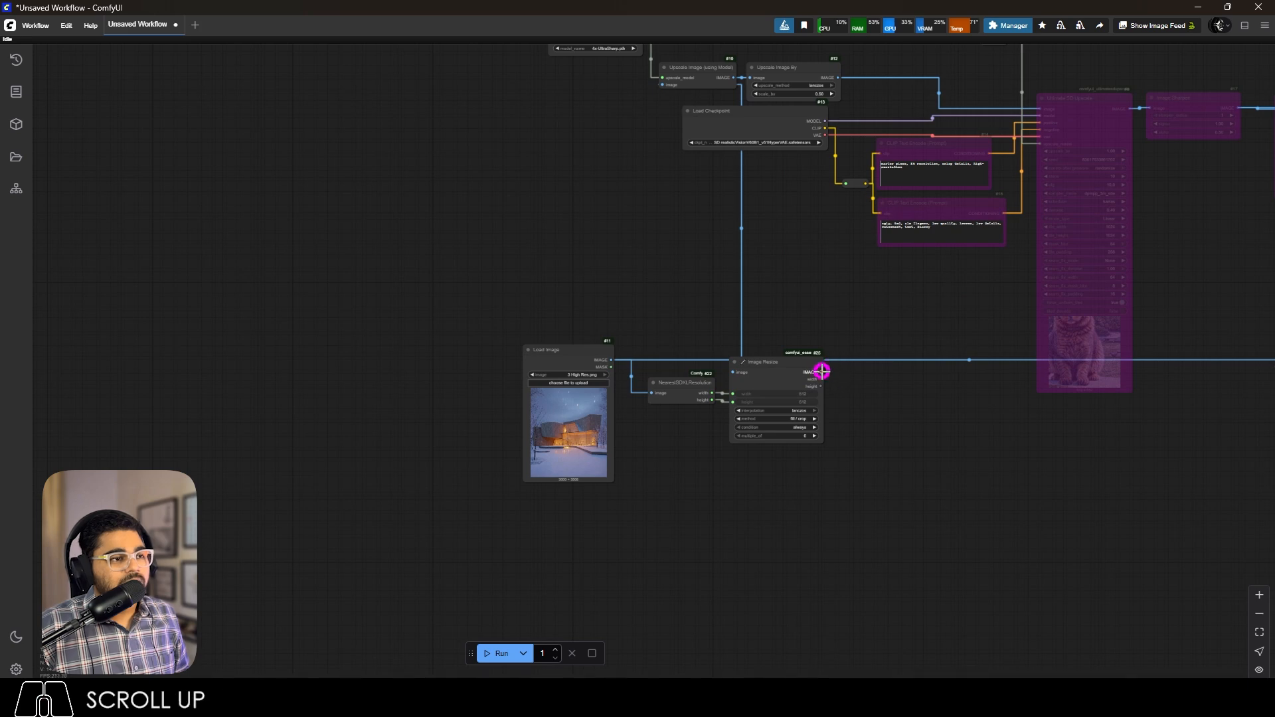
{"action": "left_click_drag", "start_coordinate": [822, 371], "coordinate": [1162, 373]}
{"action": "scroll", "coordinate": [915, 378], "scroll_direction": "down", "scroll_amount": 5}
{"action": "scroll", "coordinate": [715, 151], "scroll_direction": "up", "scroll_amount": 5}
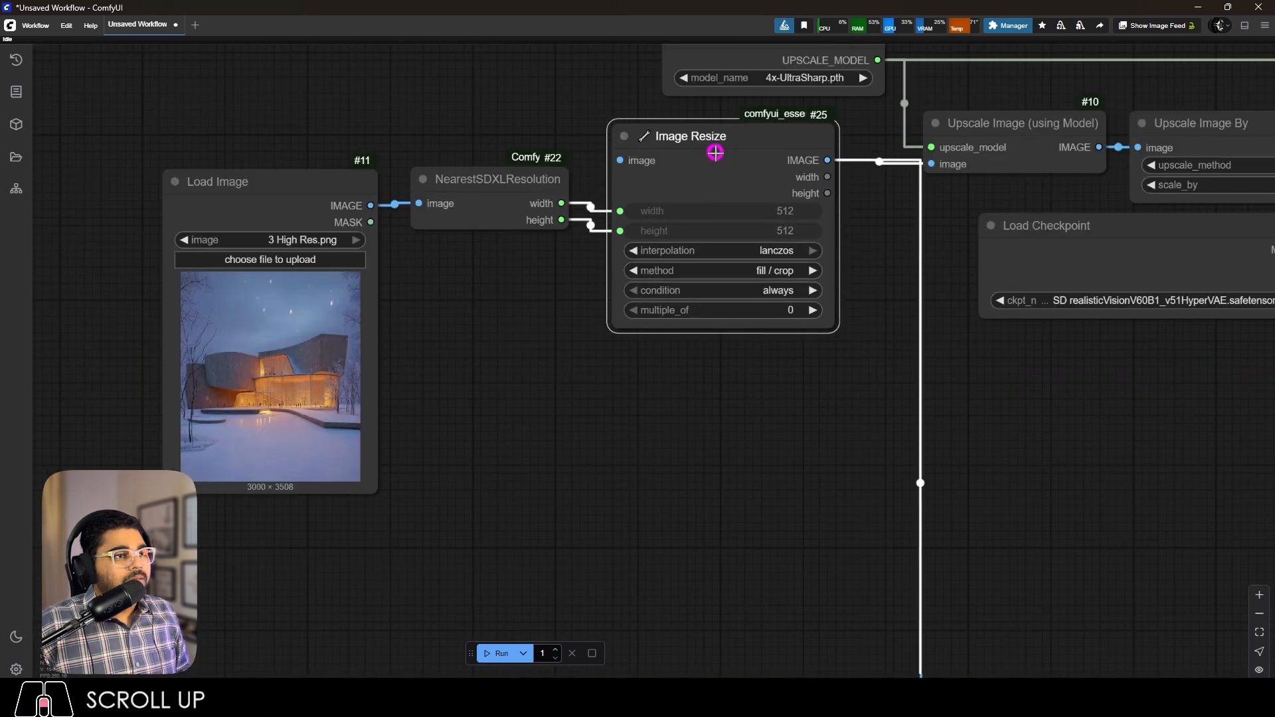
Line up the Image Resize and Load Image nodes on either side of NearestSDXLResolution.
{"action": "left_click", "coordinate": [707, 149]}
{"action": "left_click_drag", "start_coordinate": [707, 149], "coordinate": [711, 143]}
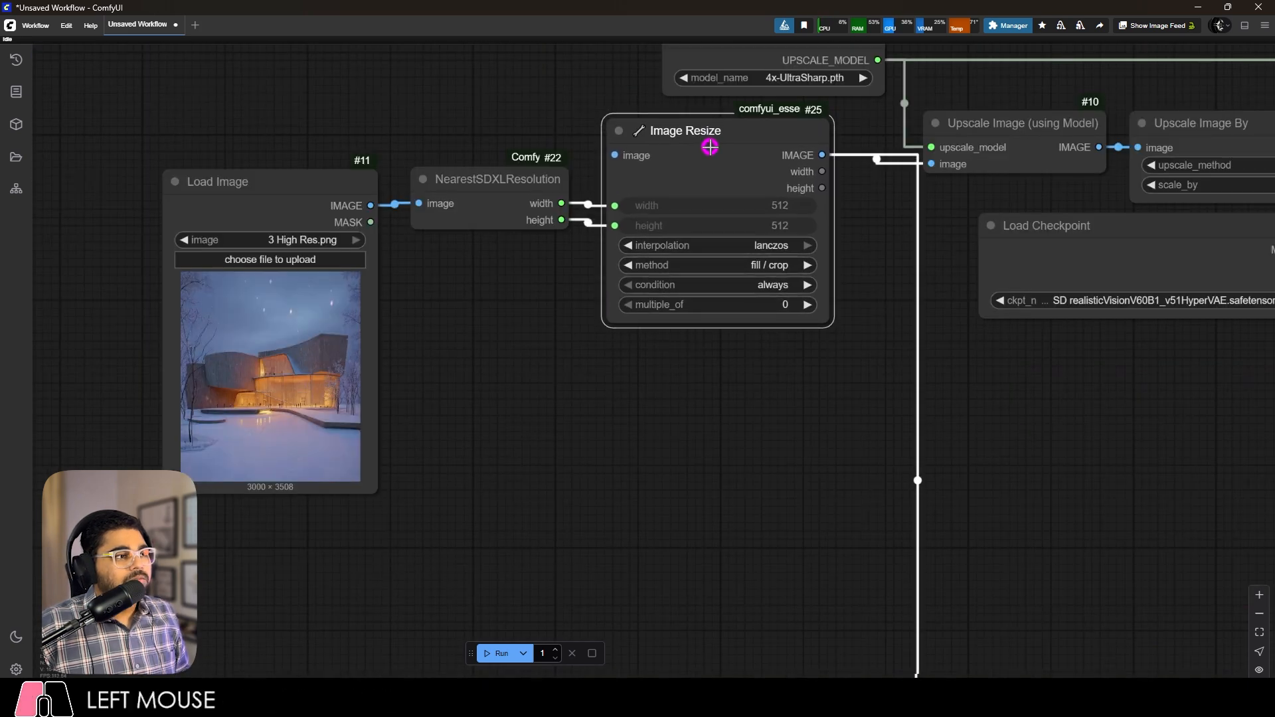
{"action": "left_click", "coordinate": [634, 357]}
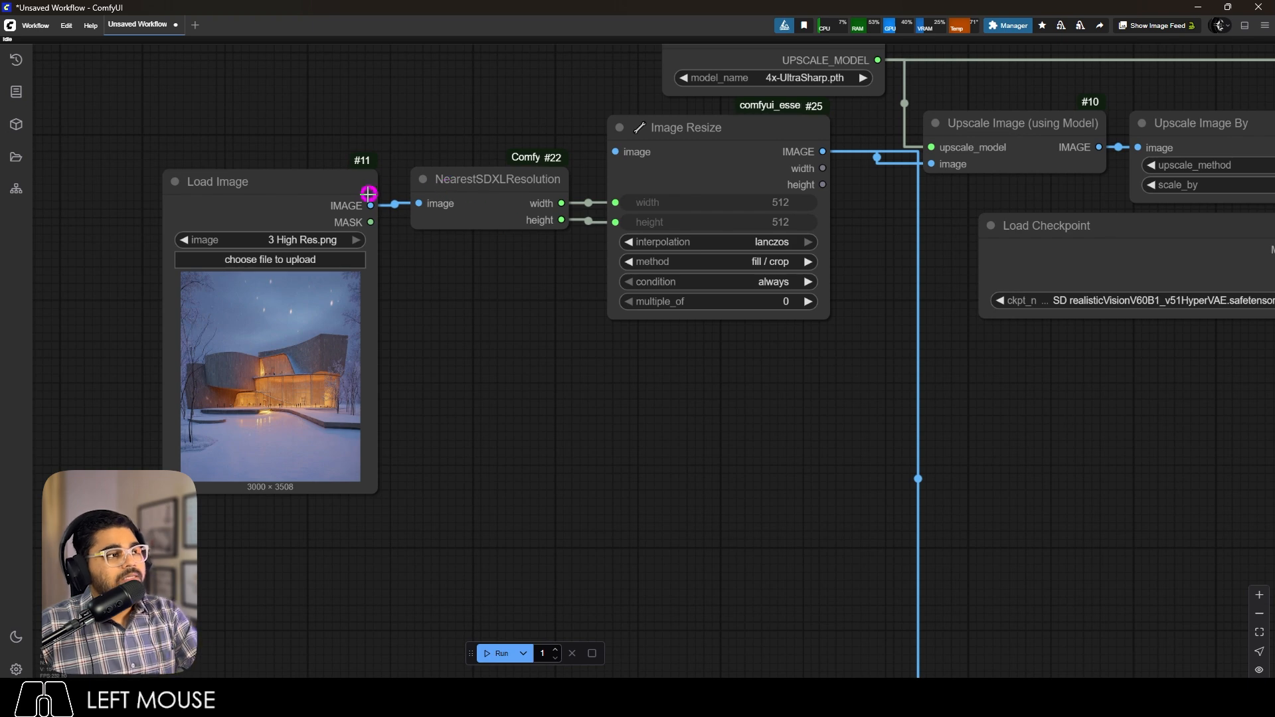
{"action": "left_click_drag", "start_coordinate": [341, 188], "coordinate": [340, 184]}
{"action": "left_click", "coordinate": [504, 282]}
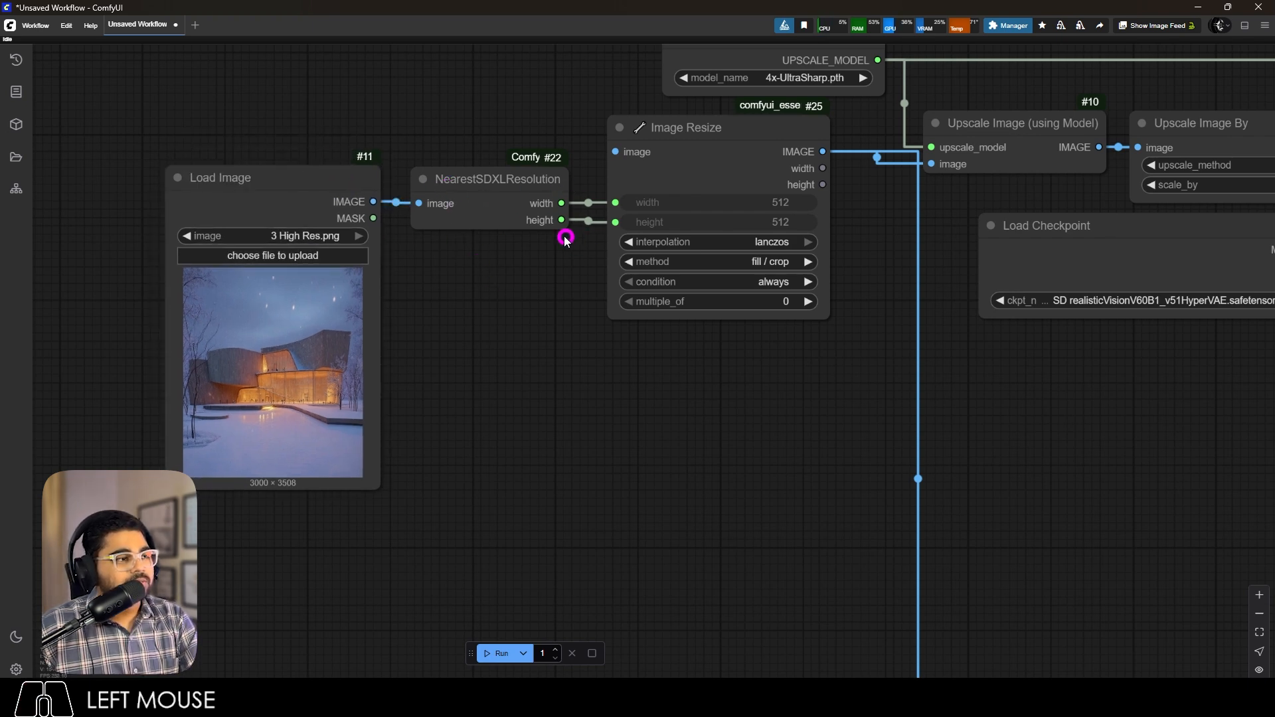
Move NearestSDXLResolution slightly down and connect Load Image's IMAGE output to Image Resize's image input.
{"action": "left_click_drag", "start_coordinate": [512, 162], "coordinate": [509, 220]}
{"action": "left_click_drag", "start_coordinate": [347, 247], "coordinate": [656, 192]}
{"action": "left_click", "coordinate": [485, 256]}
{"action": "left_click", "coordinate": [501, 330]}
{"action": "left_click", "coordinate": [544, 139]}
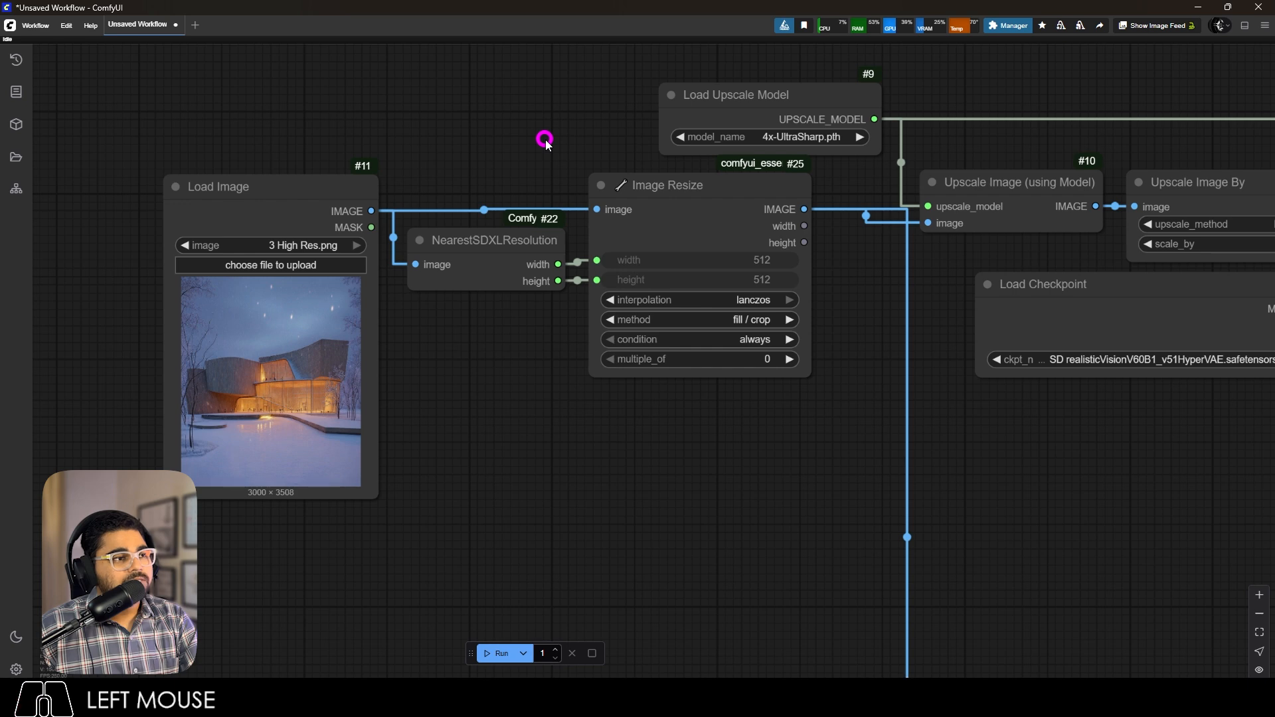
Re-enable the bypassed prompt, Ultimate SD Upscale, Image Sharpen, Save Image and Image Comparer nodes, and run the workflow.
{"action": "scroll", "coordinate": [545, 139], "scroll_direction": "down", "scroll_amount": 10}
{"action": "scroll", "coordinate": [854, 208], "scroll_direction": "up", "scroll_amount": 5}
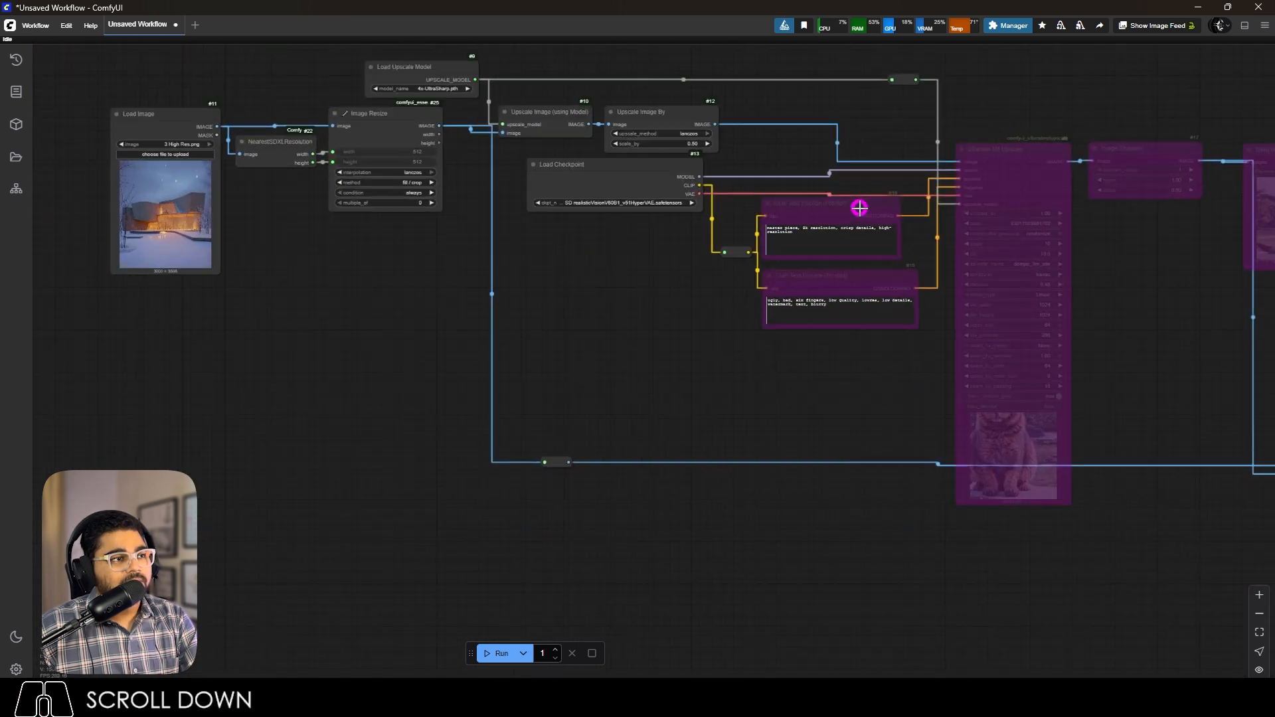
{"action": "scroll", "coordinate": [787, 256], "scroll_direction": "down", "scroll_amount": 4}
{"action": "scroll", "coordinate": [1056, 242], "scroll_direction": "up", "scroll_amount": 5}
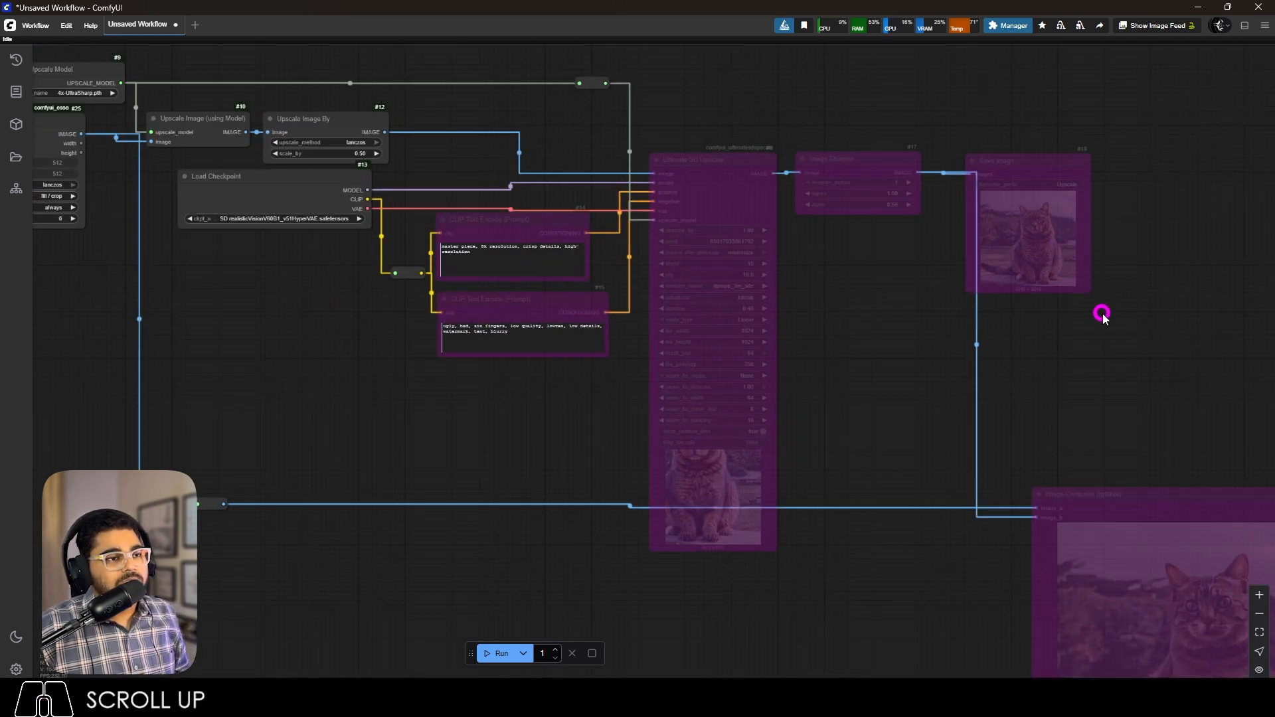
{"action": "left_click_drag", "start_coordinate": [1167, 166], "coordinate": [529, 566]}
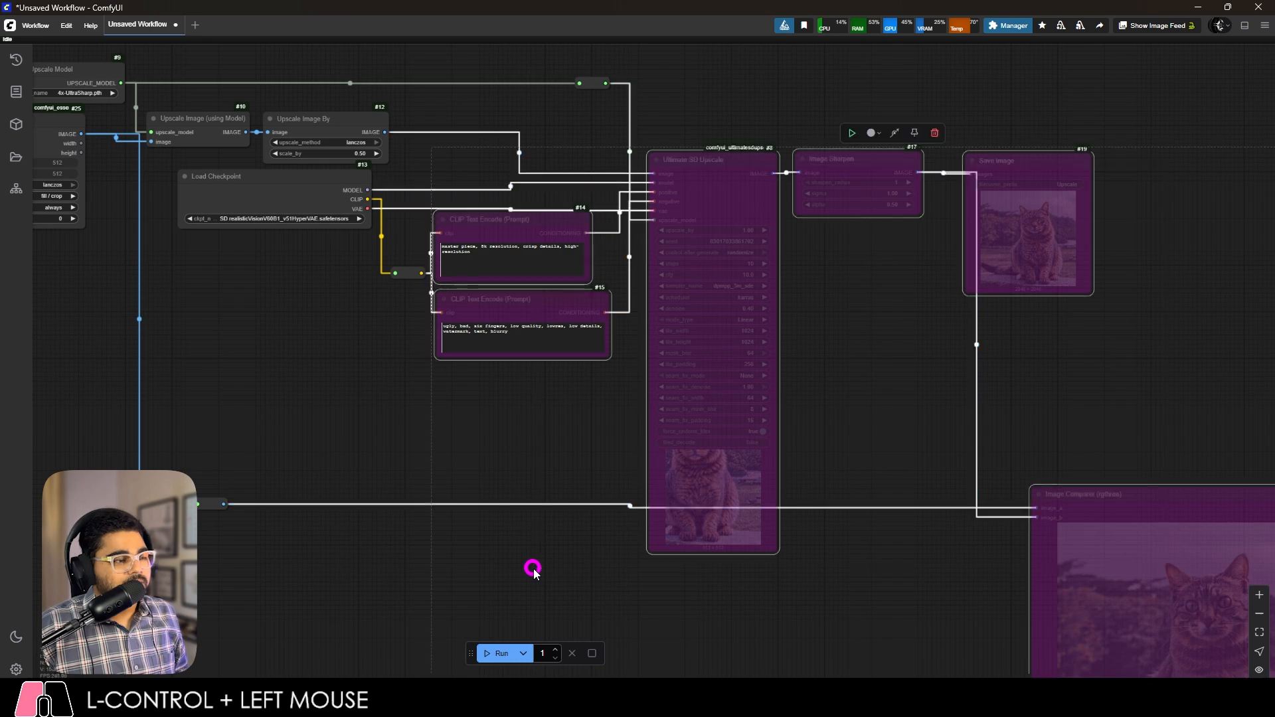
{"action": "key", "text": "ctrl+b"}
{"action": "left_click", "coordinate": [501, 654]}
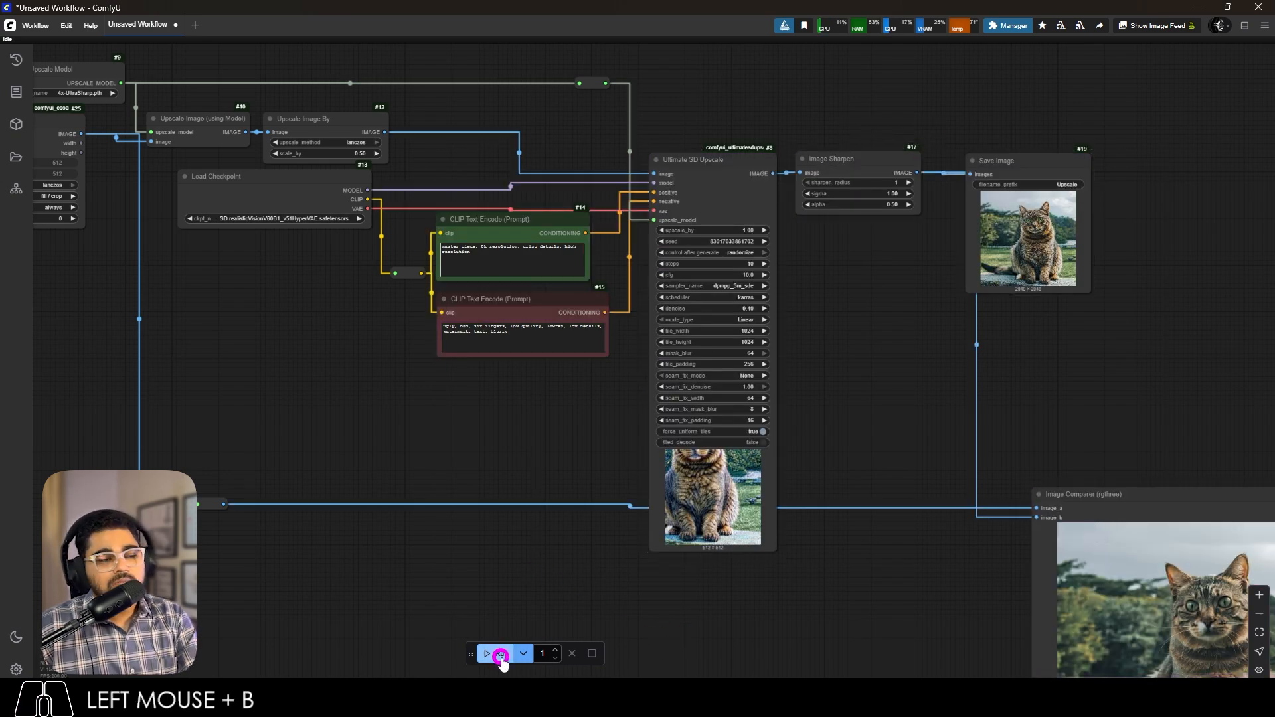
Compare the source picture's dimensions in Load Image with those of the upscaled result in Save Image.
{"action": "left_click", "coordinate": [734, 587]}
{"action": "scroll", "coordinate": [514, 340], "scroll_direction": "up", "scroll_amount": 2}
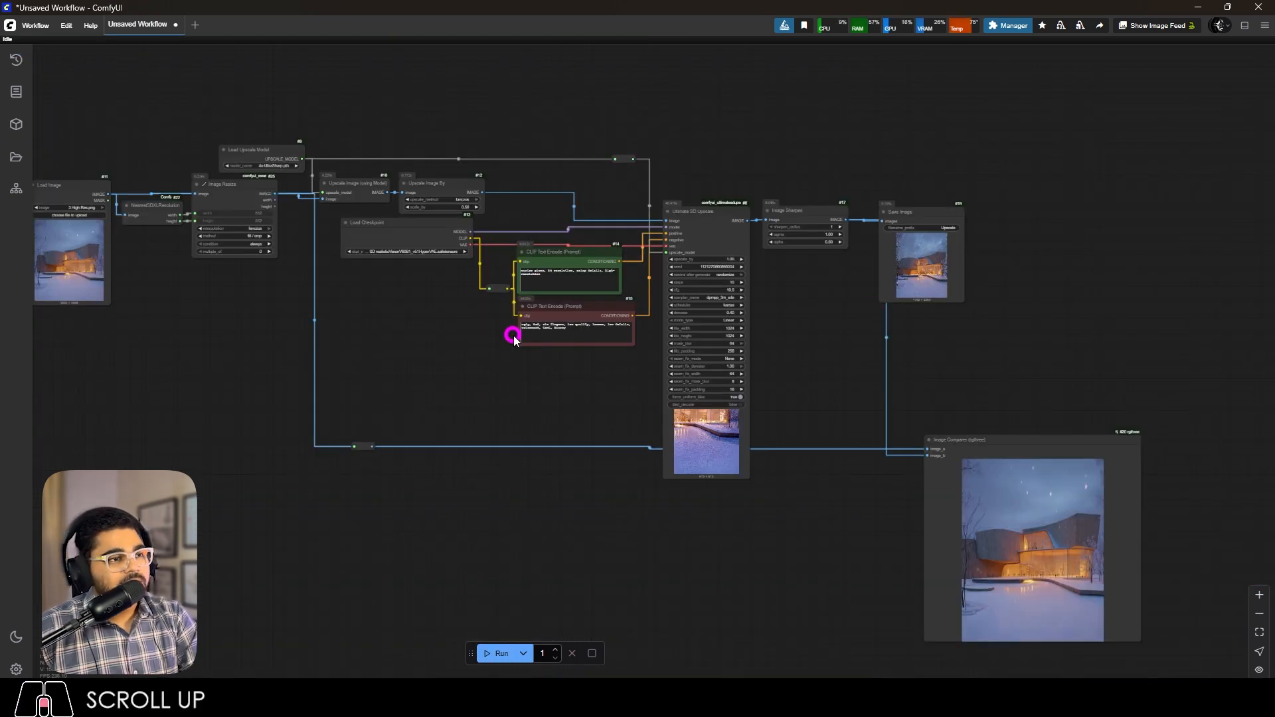
{"action": "scroll", "coordinate": [136, 347], "scroll_direction": "up", "scroll_amount": 10}
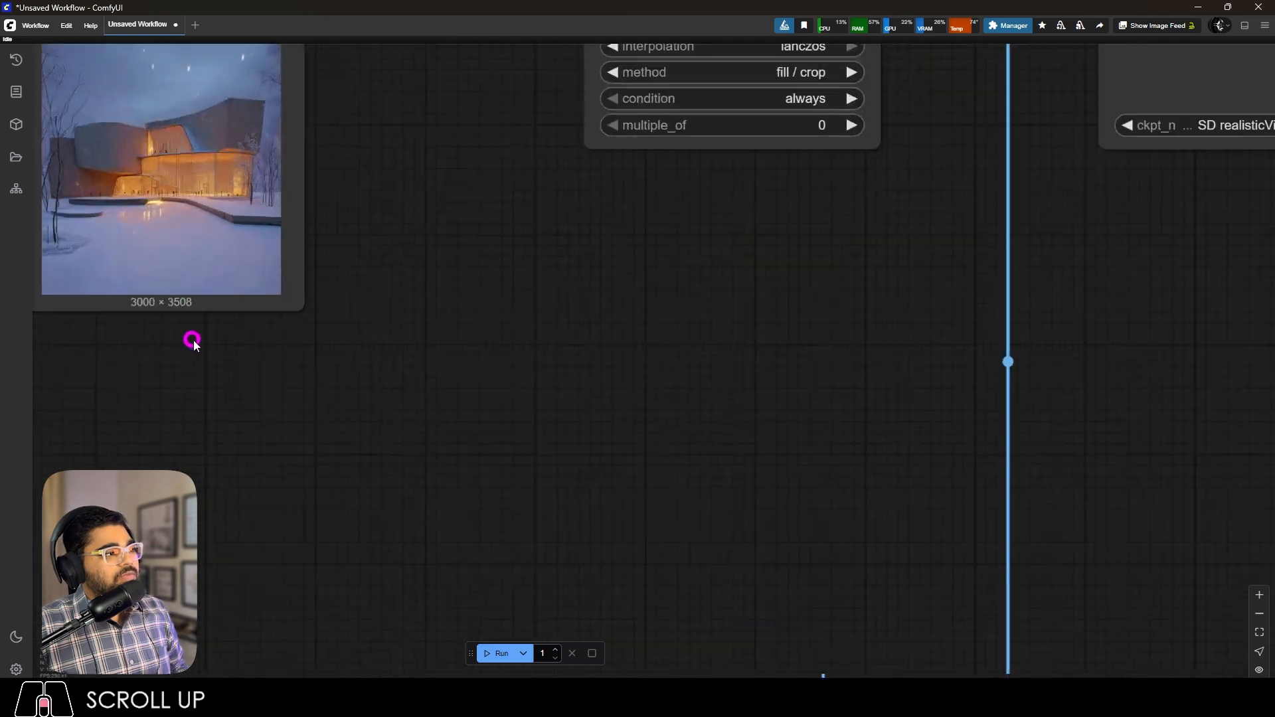
{"action": "scroll", "coordinate": [225, 395], "scroll_direction": "down", "scroll_amount": 10}
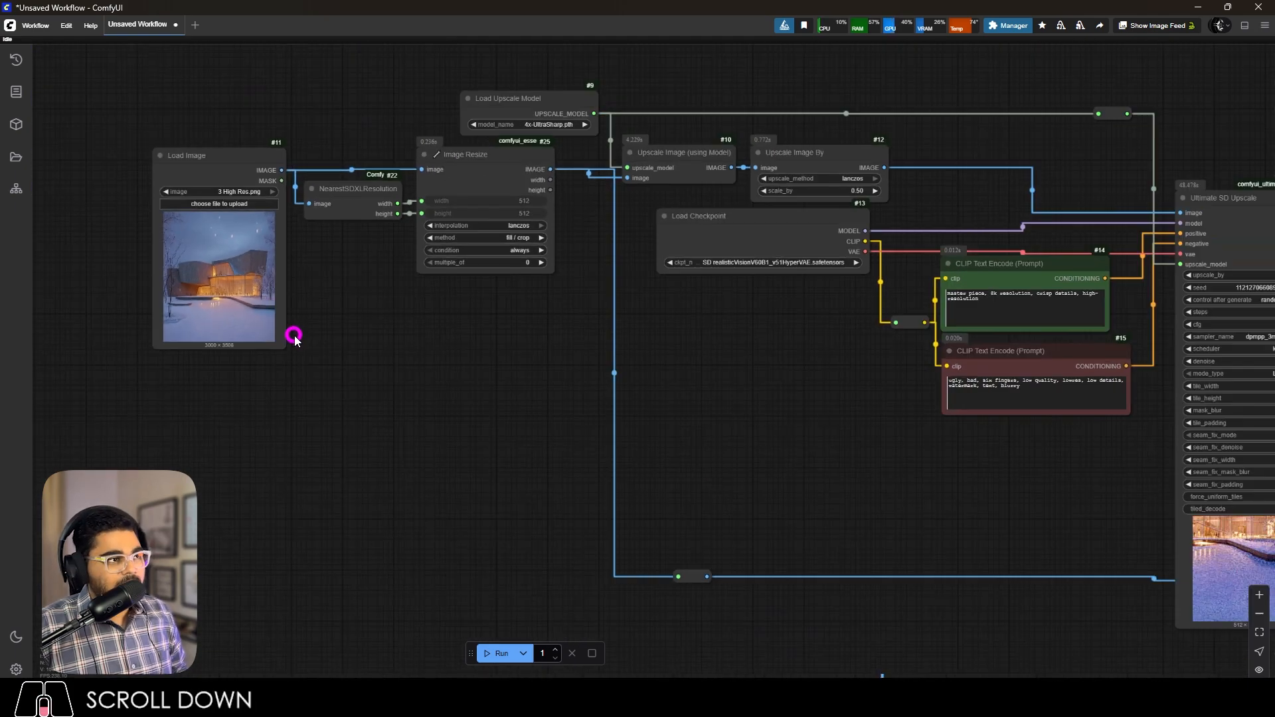
{"action": "scroll", "coordinate": [930, 319], "scroll_direction": "up", "scroll_amount": 10}
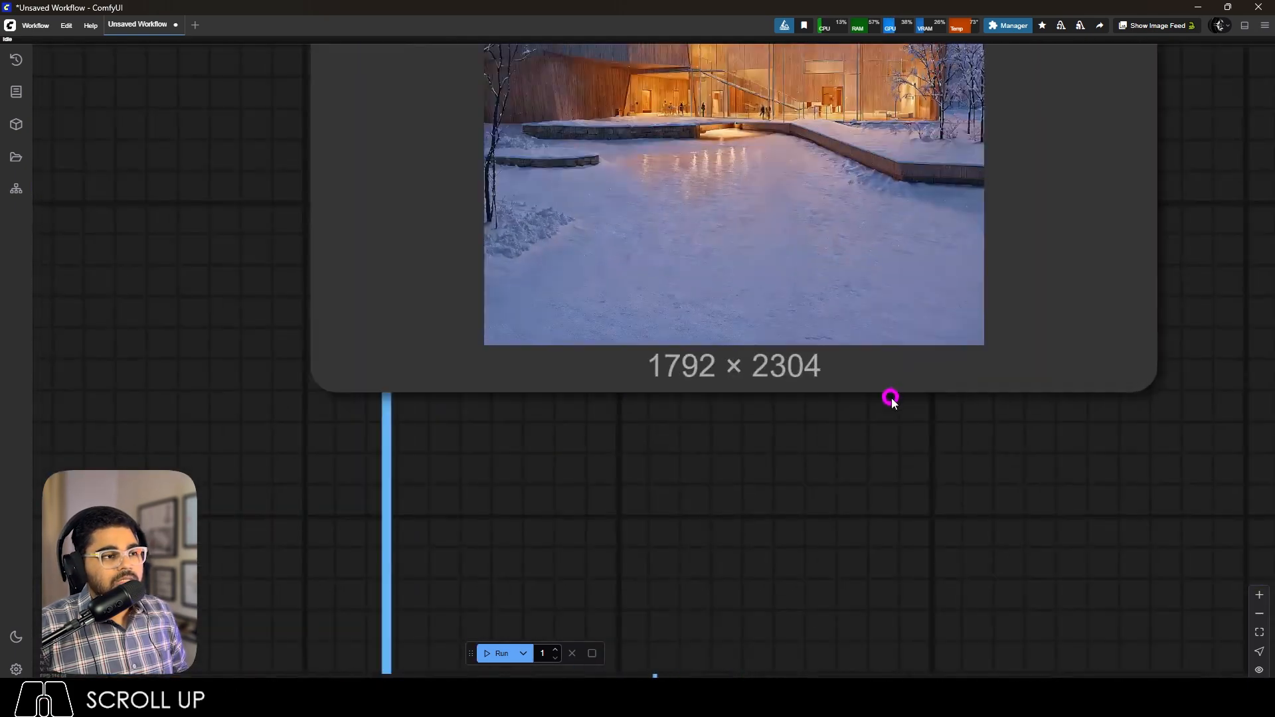
Trace the upscaling workflow from its saved output back to Load Image and browse the available source images without replacing the current one.
{"action": "scroll", "coordinate": [892, 438], "scroll_direction": "down", "scroll_amount": 5}
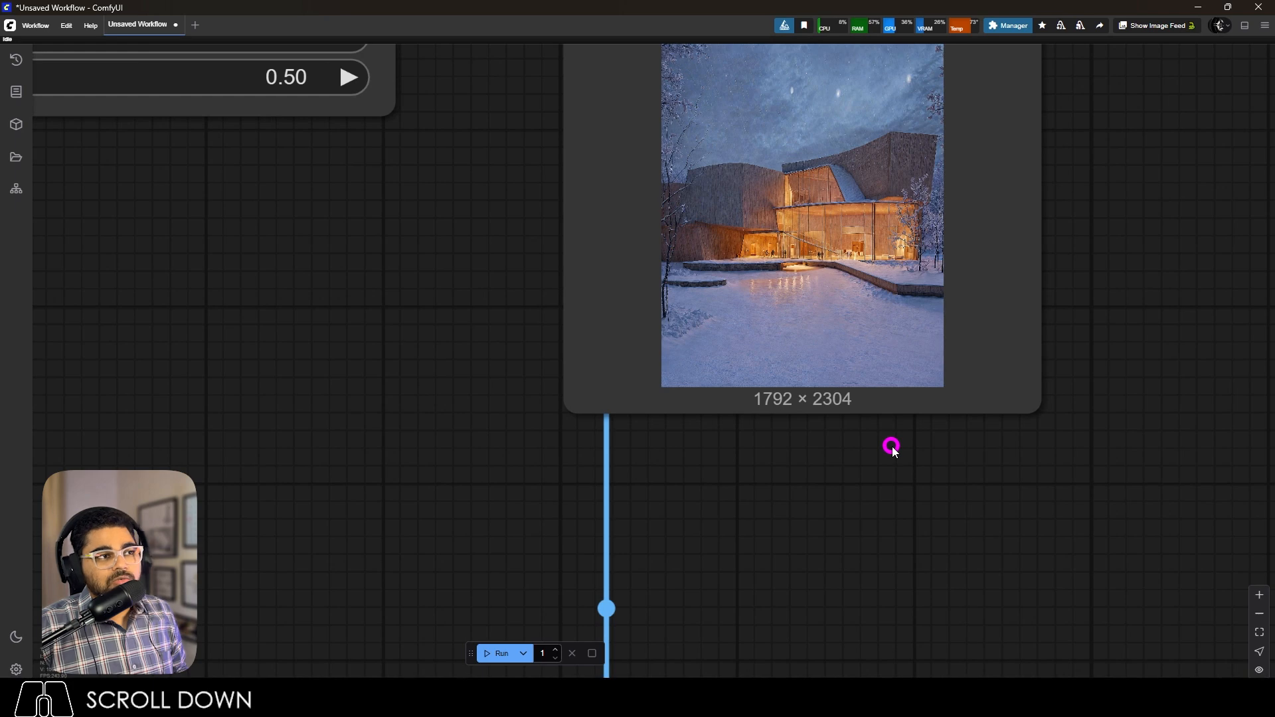
{"action": "scroll", "coordinate": [1104, 420], "scroll_direction": "down", "scroll_amount": 10}
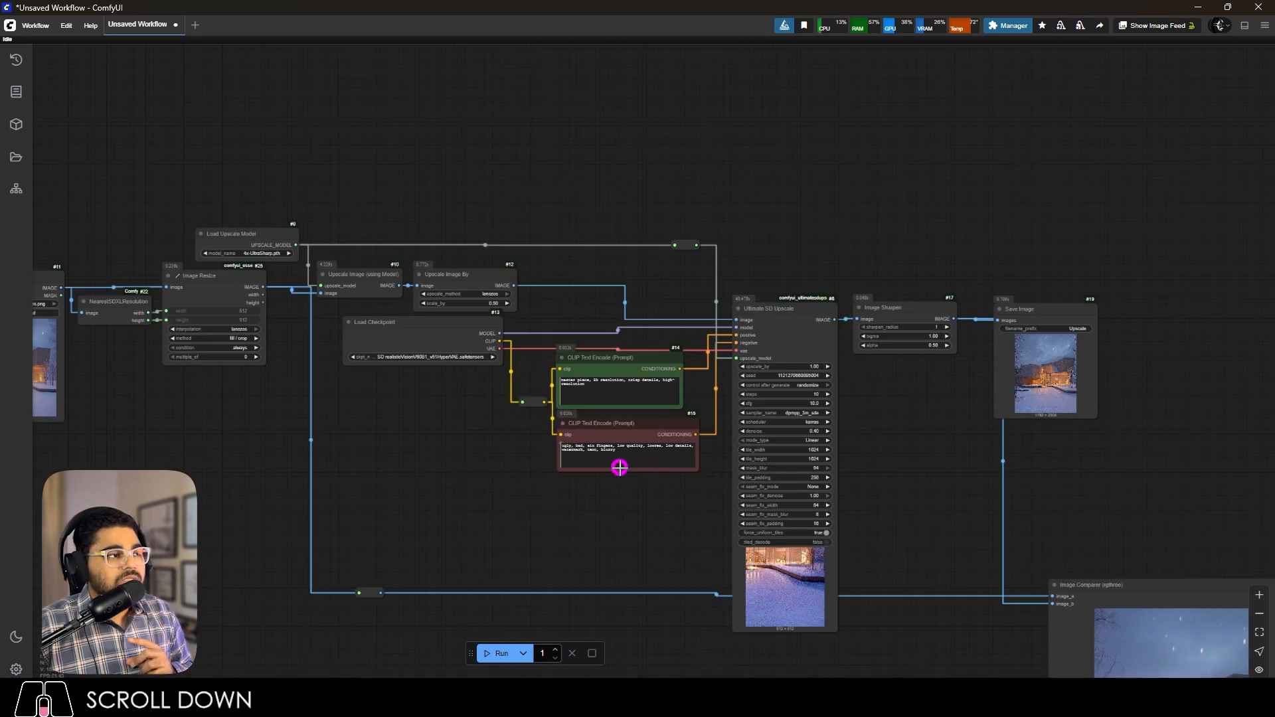
{"action": "scroll", "coordinate": [128, 347], "scroll_direction": "up", "scroll_amount": 3}
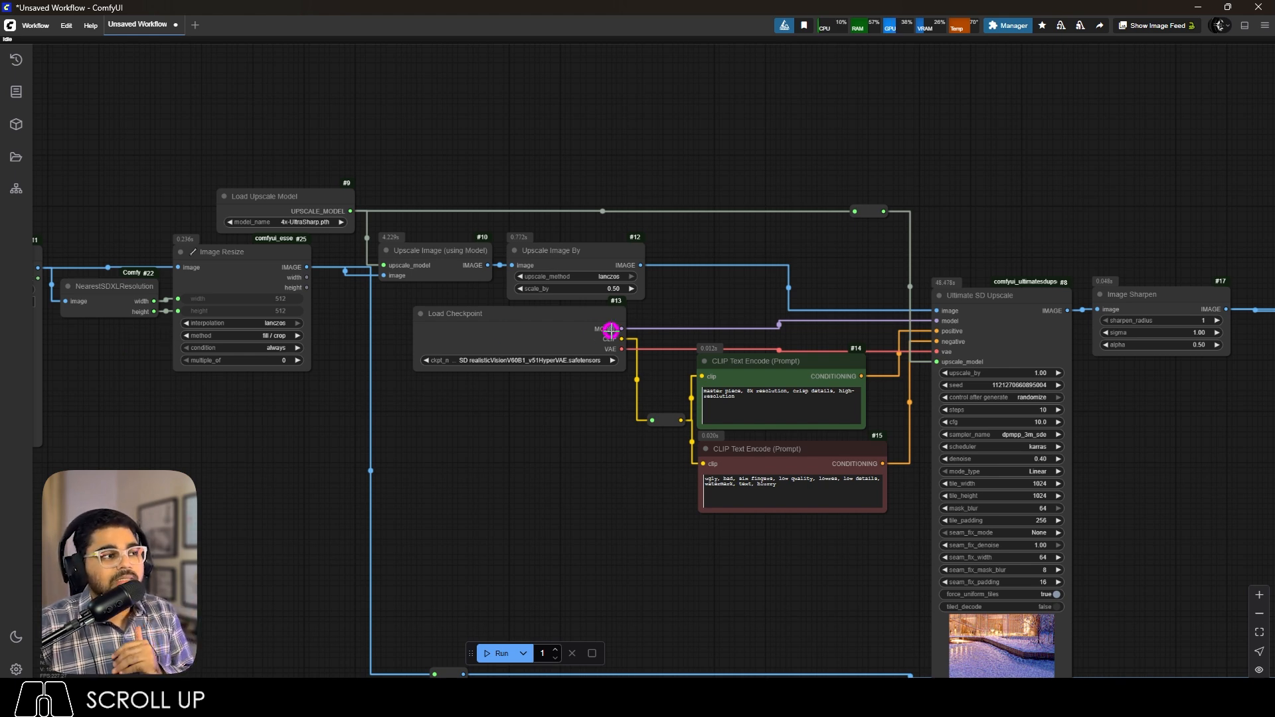
{"action": "scroll", "coordinate": [606, 327], "scroll_direction": "down", "scroll_amount": 7}
{"action": "scroll", "coordinate": [484, 329], "scroll_direction": "up", "scroll_amount": 12}
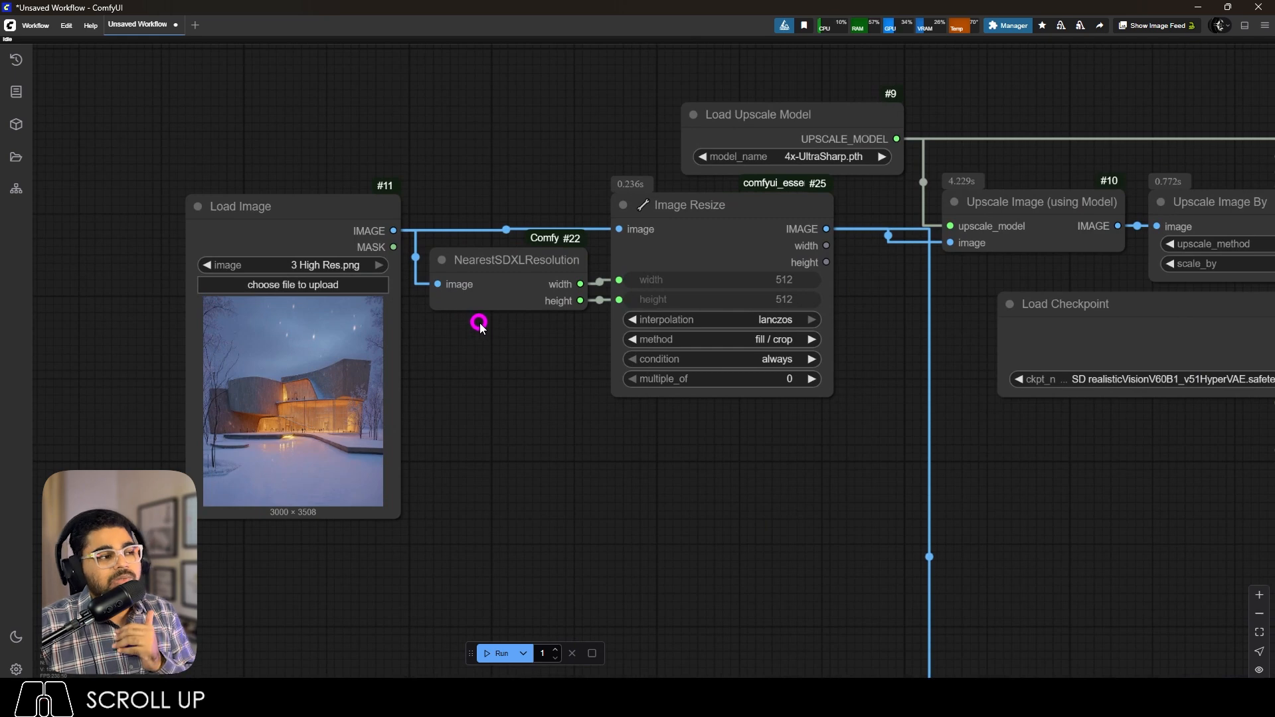
{"action": "scroll", "coordinate": [302, 287], "scroll_direction": "up", "scroll_amount": 1}
{"action": "left_click", "coordinate": [304, 286]}
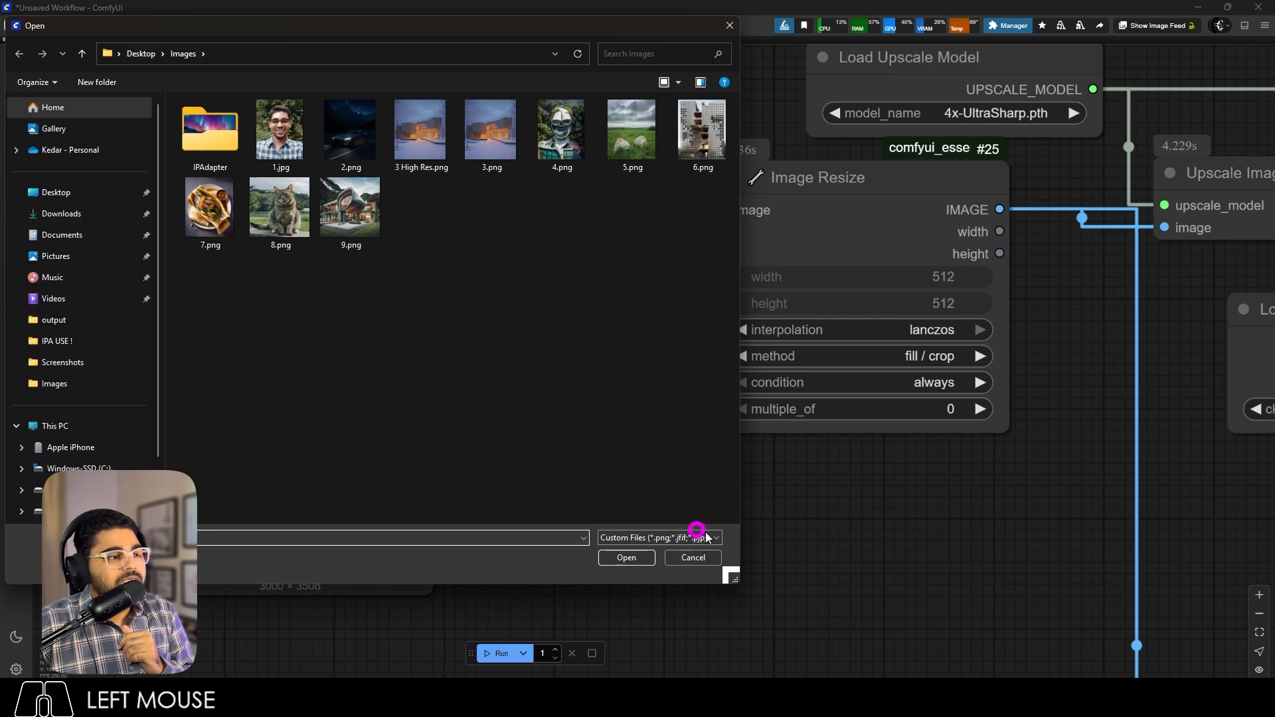
{"action": "left_click", "coordinate": [694, 558]}
Compare the original and upscaled images in the Image Comparer, examining the wood facade, glazing, people, trees and snow up close.
{"action": "scroll", "coordinate": [608, 193], "scroll_direction": "down", "scroll_amount": 5}
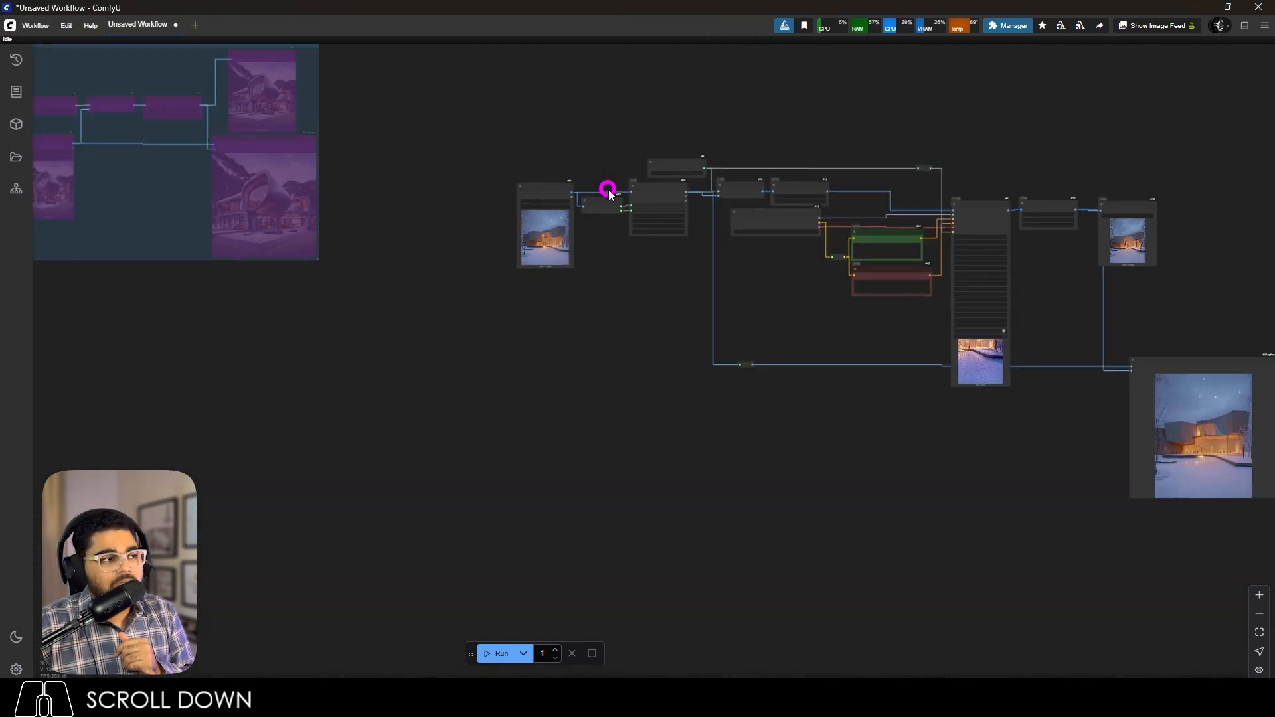
{"action": "scroll", "coordinate": [401, 492], "scroll_direction": "up", "scroll_amount": 10}
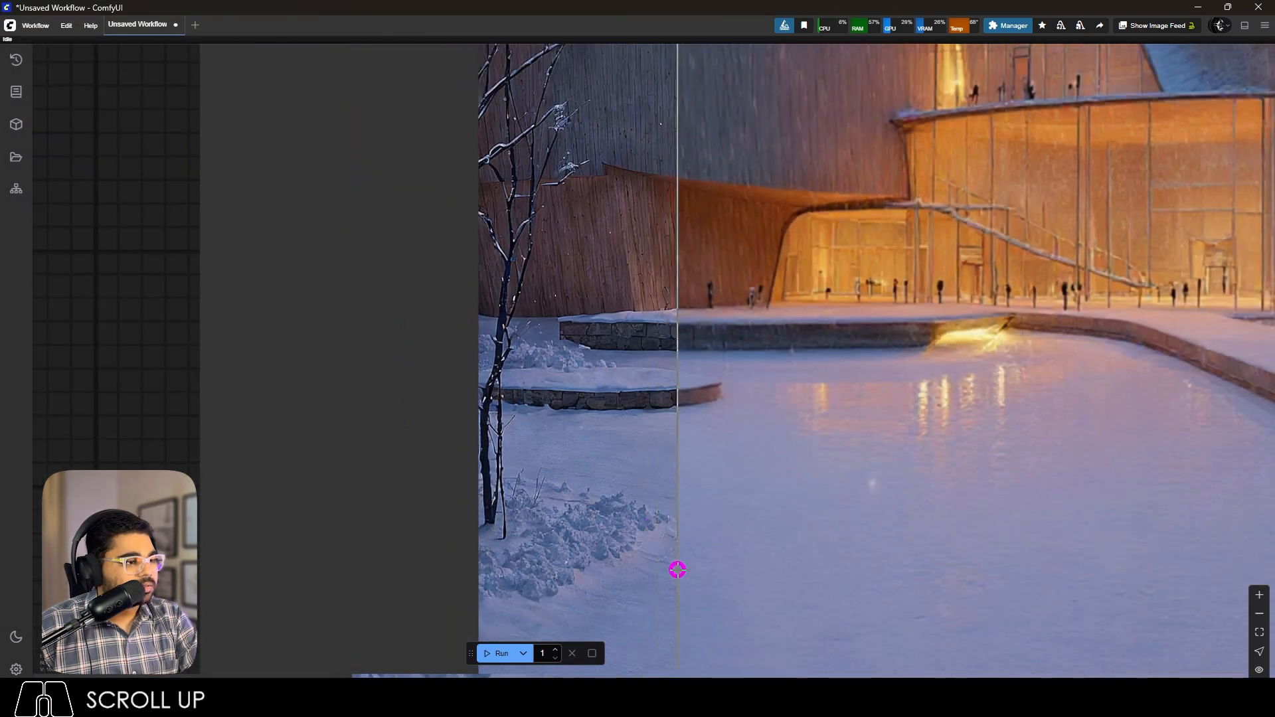
{"action": "scroll", "coordinate": [677, 569], "scroll_direction": "up", "scroll_amount": 3}
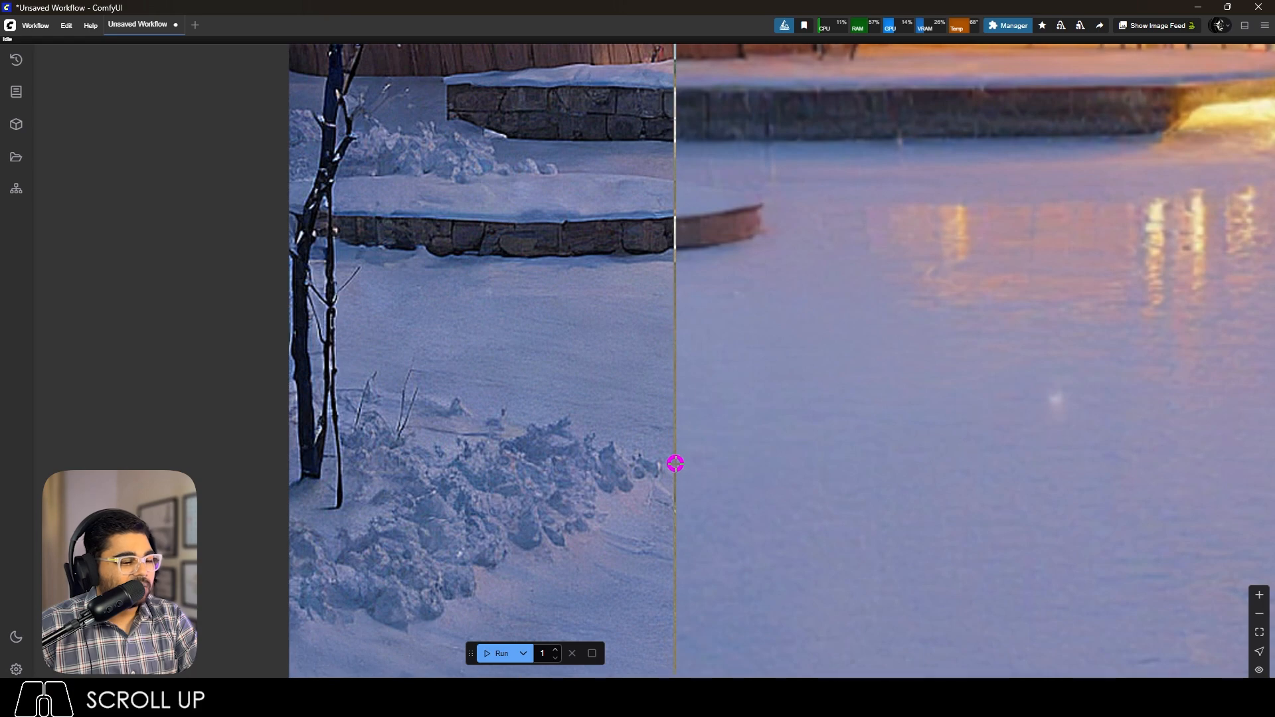
{"action": "scroll", "coordinate": [564, 501], "scroll_direction": "down", "scroll_amount": 5}
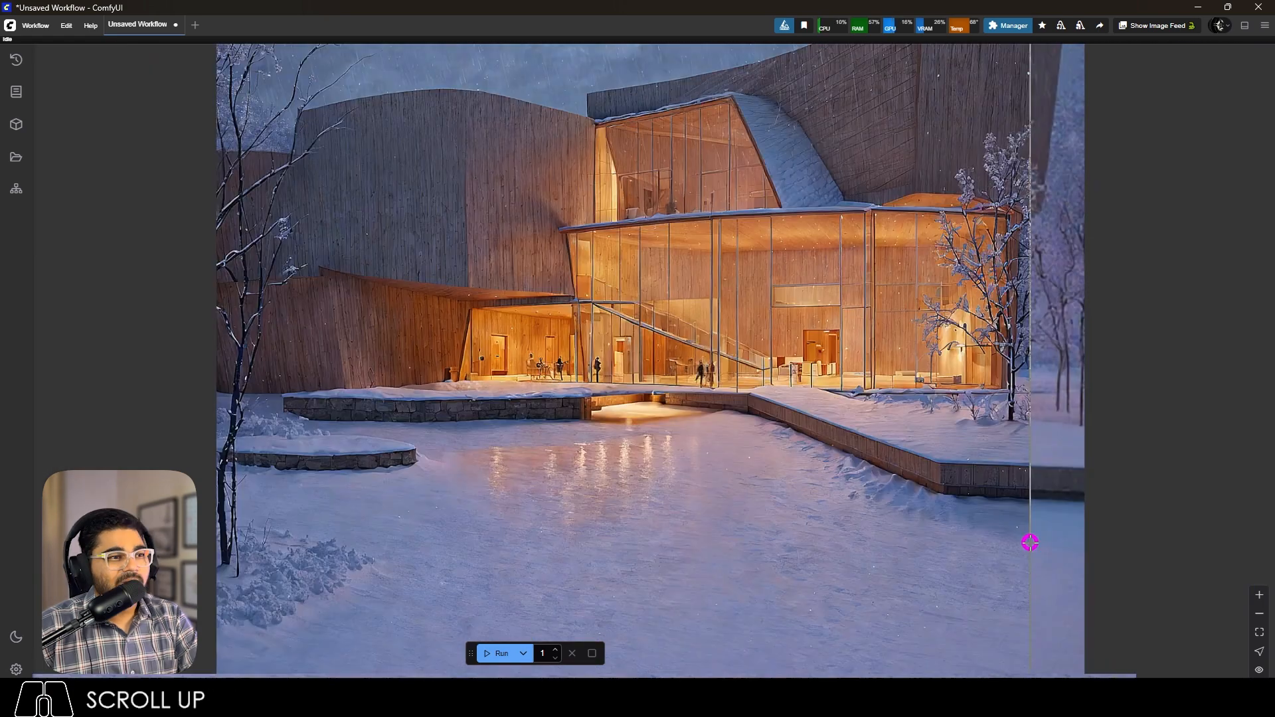
{"action": "scroll", "coordinate": [1029, 538], "scroll_direction": "down", "scroll_amount": 5}
{"action": "scroll", "coordinate": [1062, 464], "scroll_direction": "up", "scroll_amount": 6}
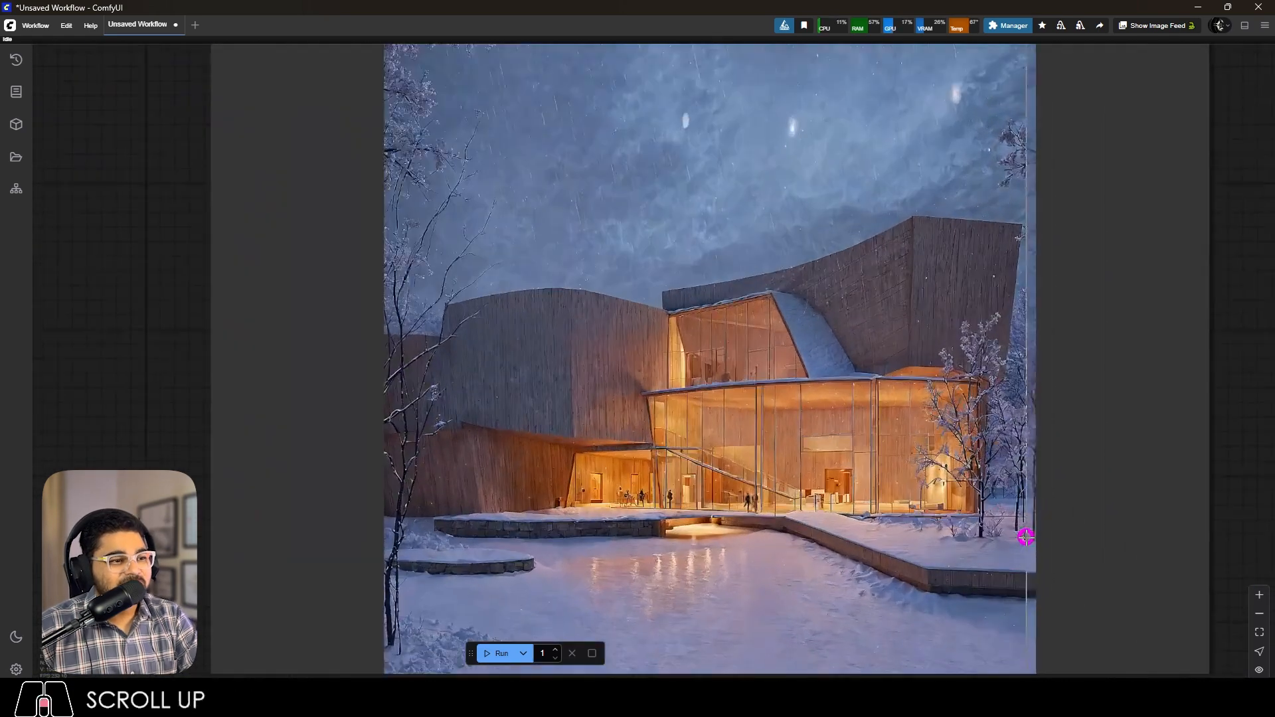
{"action": "scroll", "coordinate": [441, 447], "scroll_direction": "up", "scroll_amount": 4}
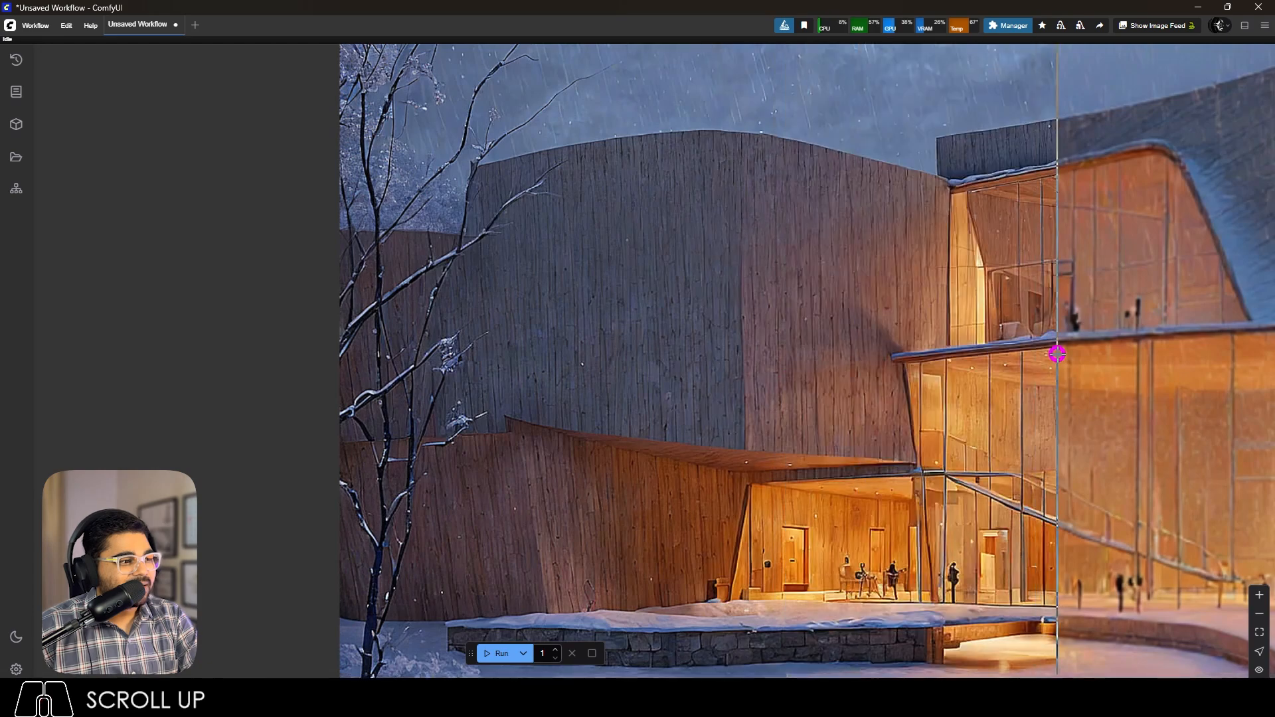
{"action": "scroll", "coordinate": [1022, 353], "scroll_direction": "down", "scroll_amount": 1}
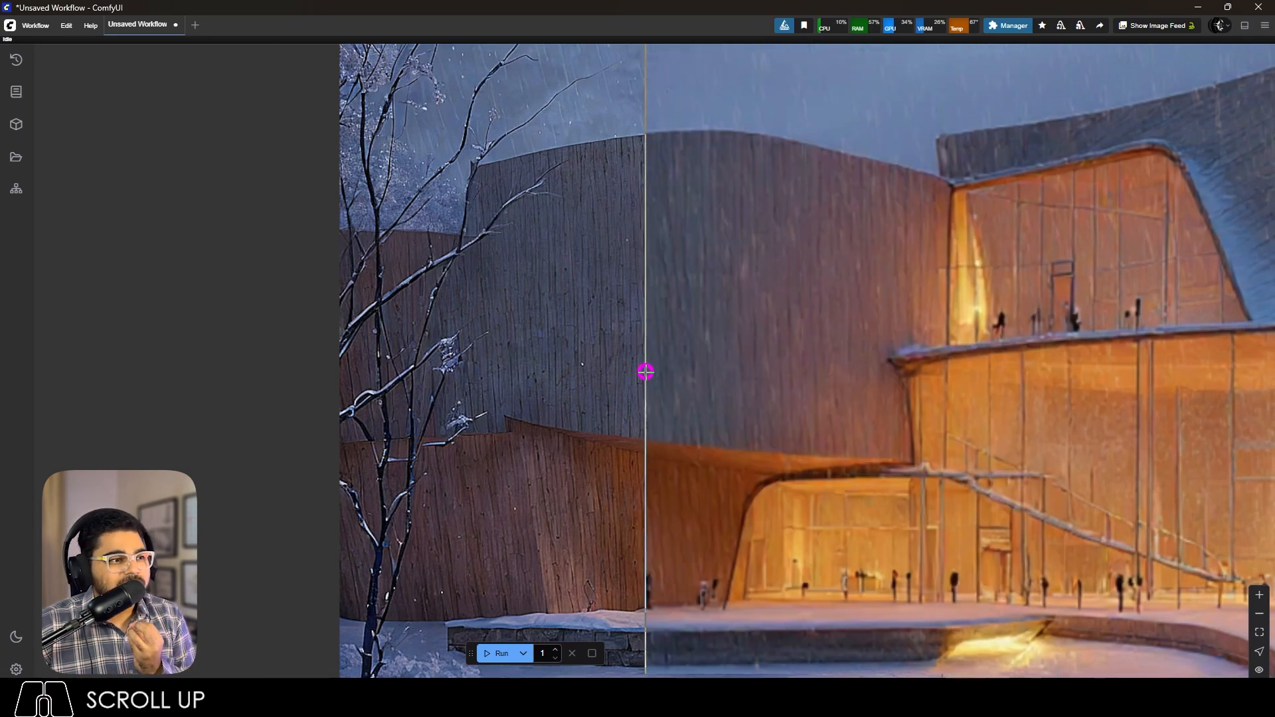
{"action": "scroll", "coordinate": [710, 390], "scroll_direction": "down", "scroll_amount": 2}
{"action": "scroll", "coordinate": [919, 378], "scroll_direction": "down", "scroll_amount": 4}
{"action": "scroll", "coordinate": [974, 384], "scroll_direction": "up", "scroll_amount": 3}
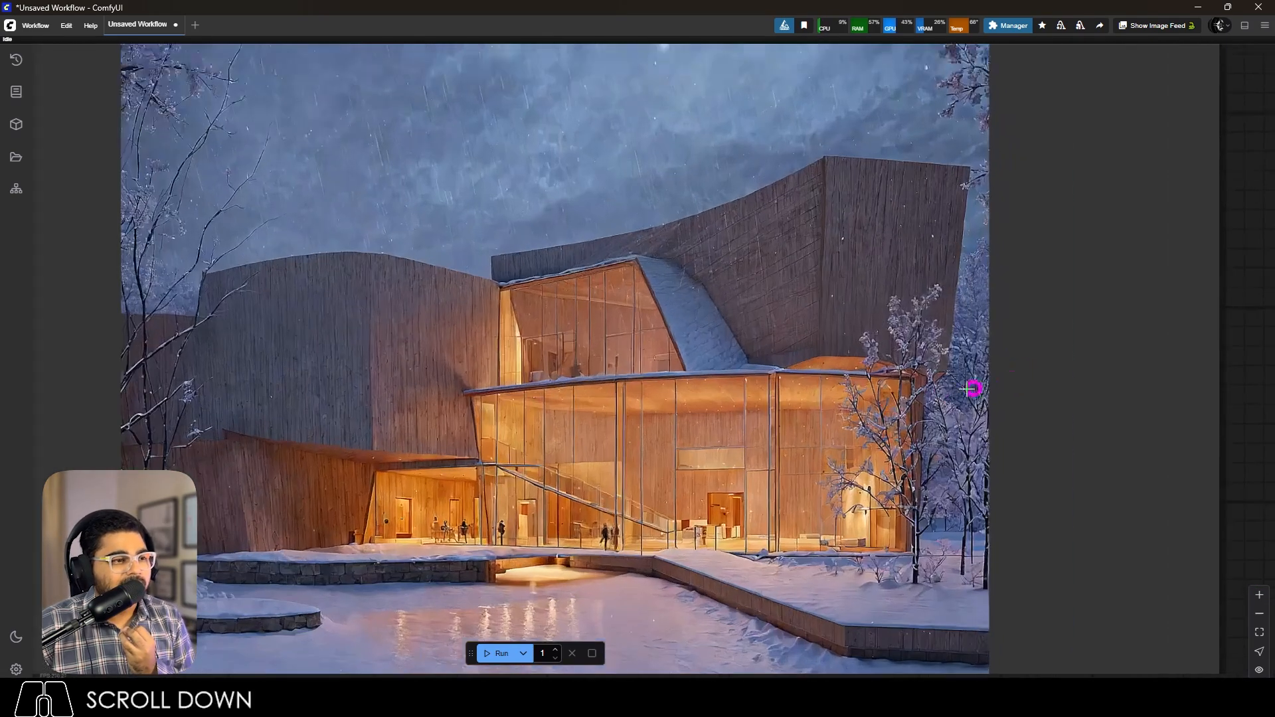
{"action": "scroll", "coordinate": [774, 390], "scroll_direction": "down", "scroll_amount": 2}
{"action": "scroll", "coordinate": [686, 393], "scroll_direction": "up", "scroll_amount": 4}
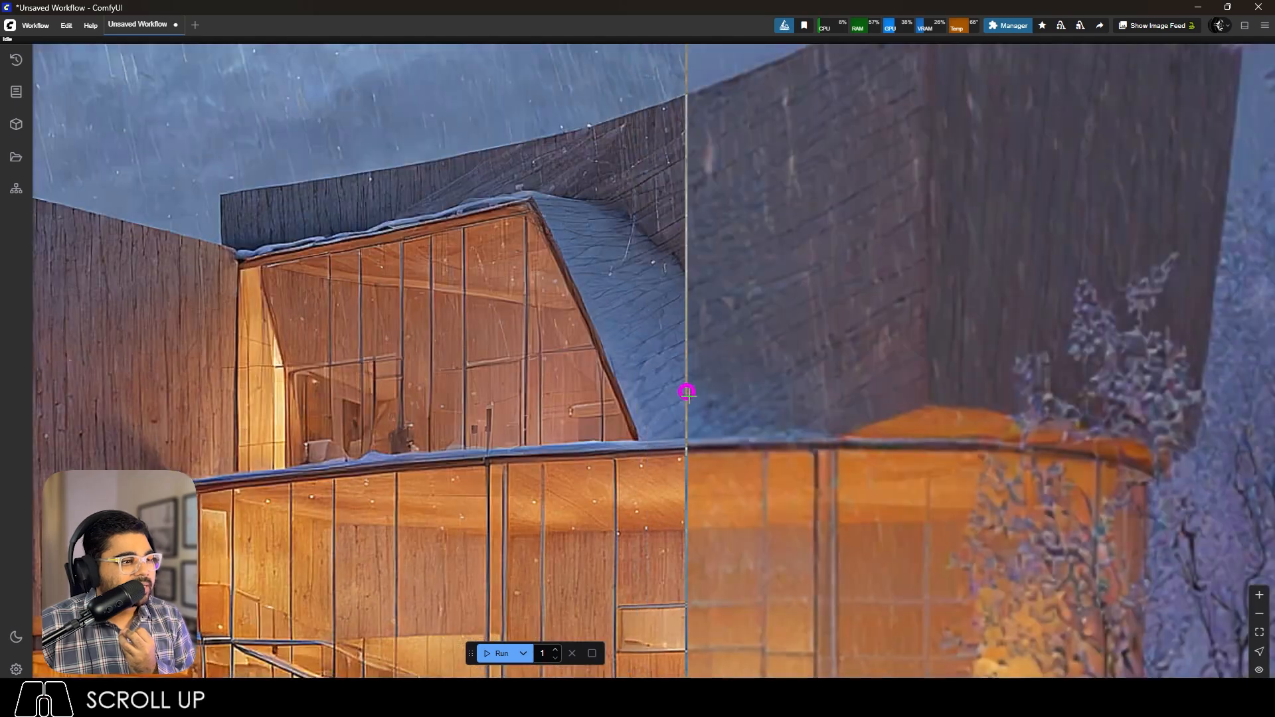
{"action": "scroll", "coordinate": [854, 308], "scroll_direction": "down", "scroll_amount": 3}
{"action": "scroll", "coordinate": [716, 549], "scroll_direction": "down", "scroll_amount": 1}
{"action": "scroll", "coordinate": [648, 489], "scroll_direction": "down", "scroll_amount": 4}
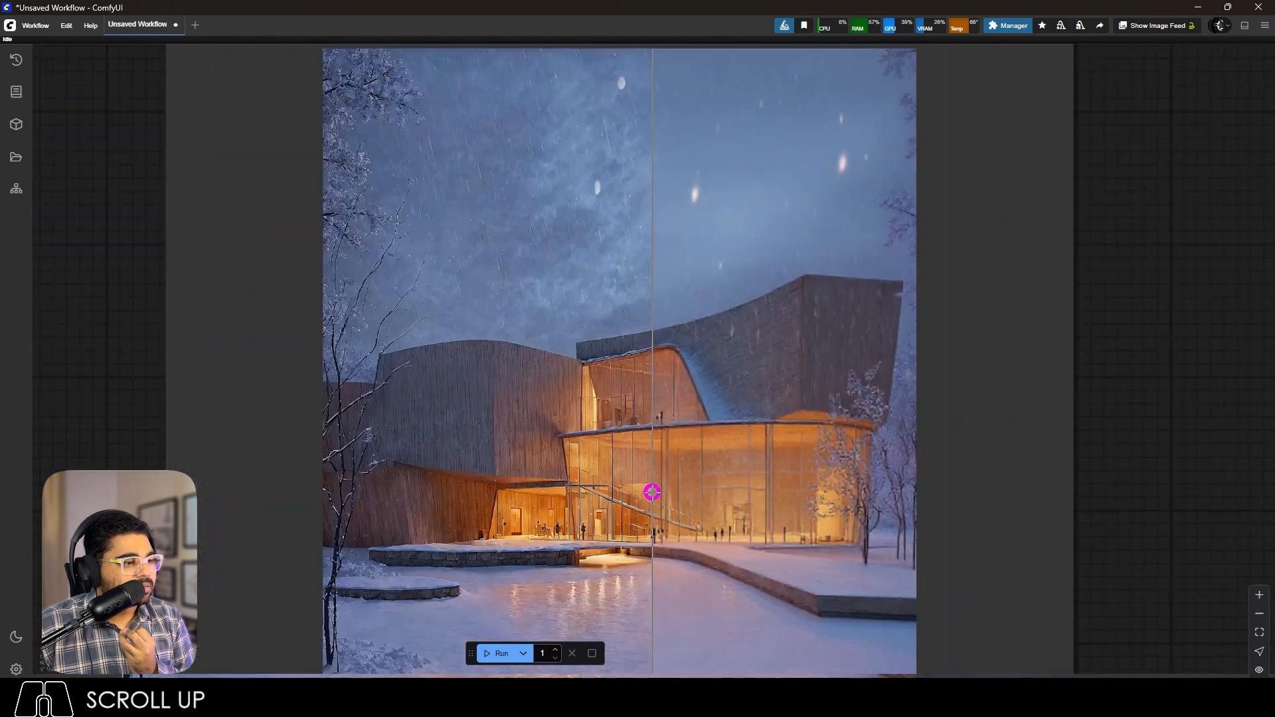
{"action": "scroll", "coordinate": [646, 558], "scroll_direction": "up", "scroll_amount": 4}
{"action": "scroll", "coordinate": [907, 531], "scroll_direction": "up", "scroll_amount": 5}
{"action": "scroll", "coordinate": [460, 520], "scroll_direction": "down", "scroll_amount": 3}
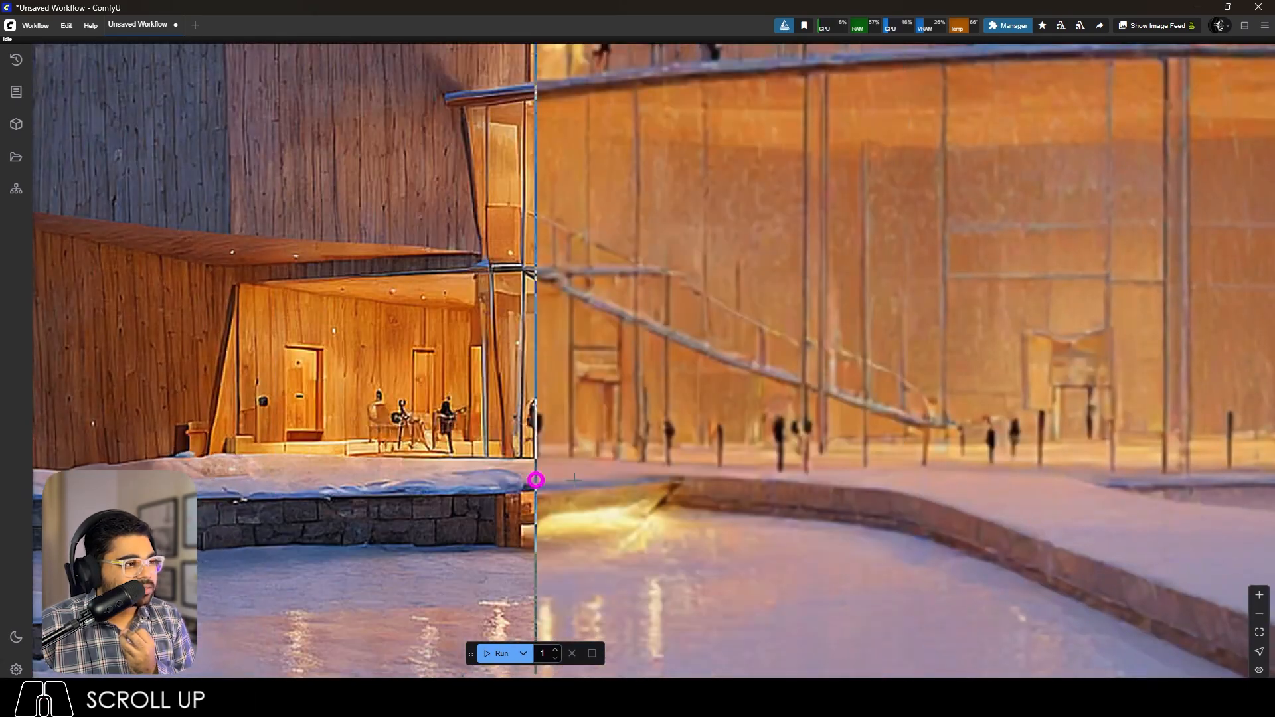
{"action": "scroll", "coordinate": [845, 461], "scroll_direction": "down", "scroll_amount": 4}
{"action": "scroll", "coordinate": [982, 450], "scroll_direction": "up", "scroll_amount": 5}
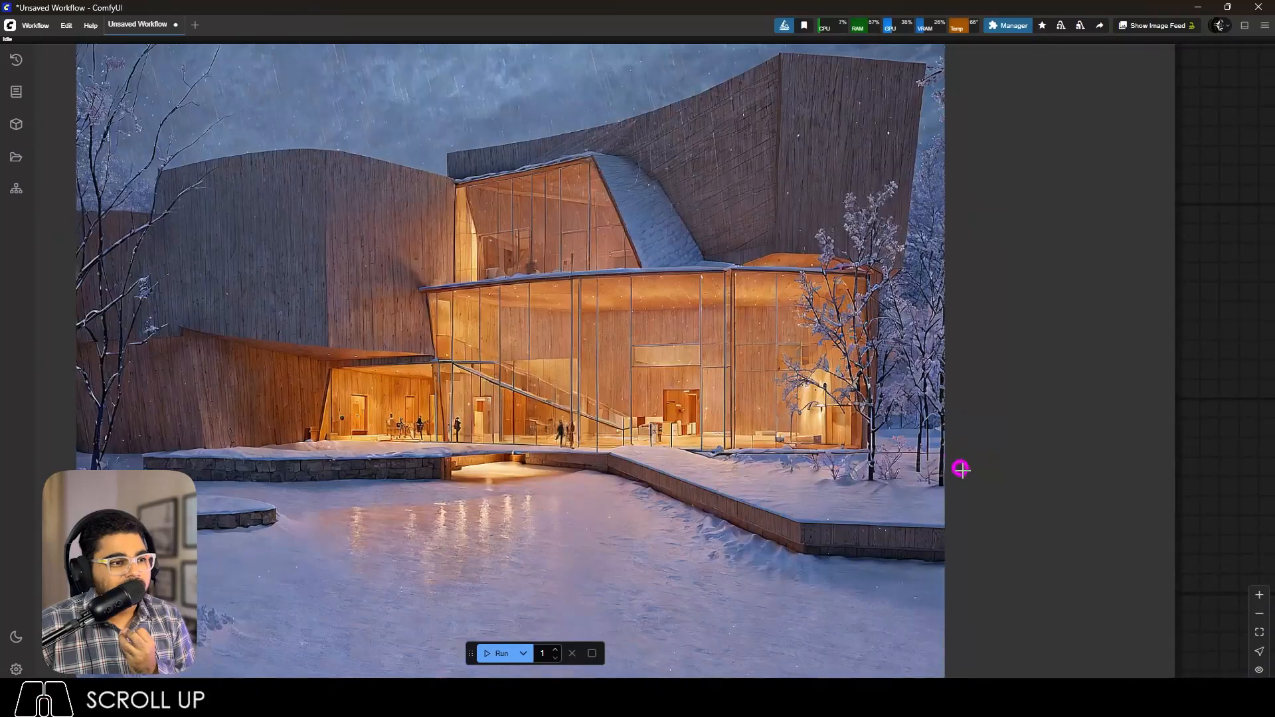
{"action": "scroll", "coordinate": [966, 472], "scroll_direction": "down", "scroll_amount": 5}
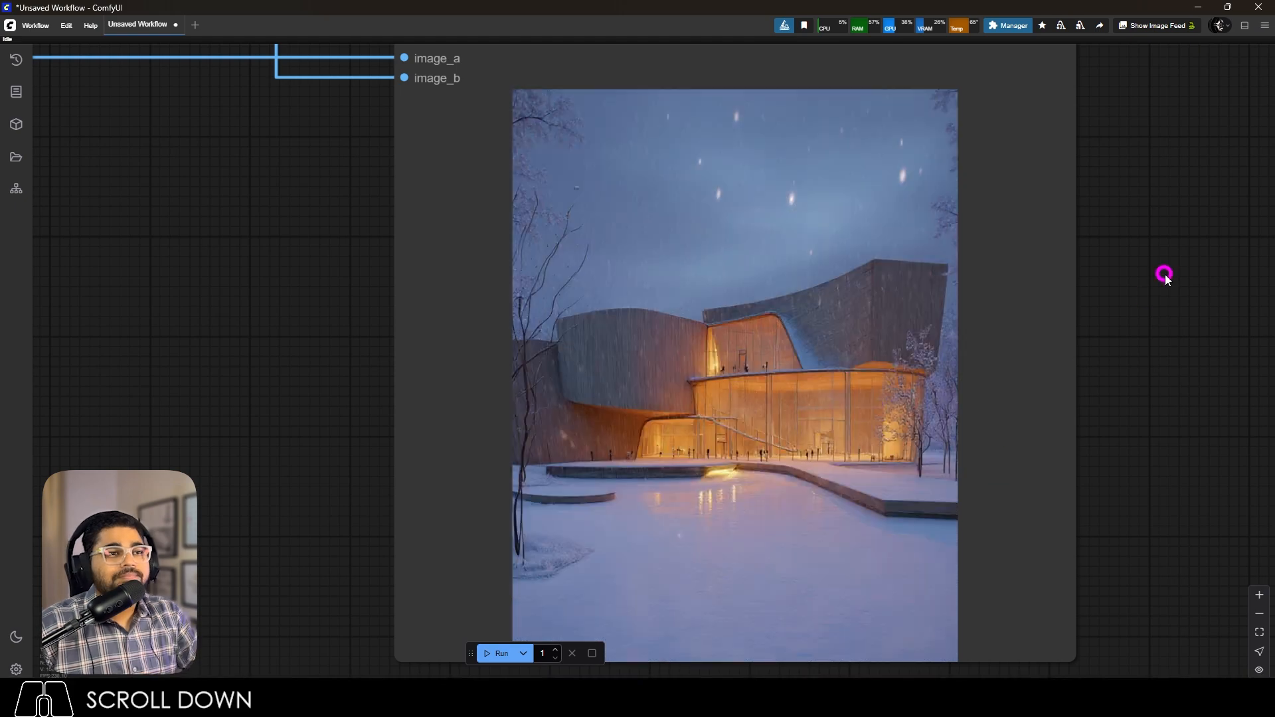
Check the tile and timing details in the execution logs and review the Ultimate SD Upscale node's settings.
{"action": "left_click", "coordinate": [1244, 26]}
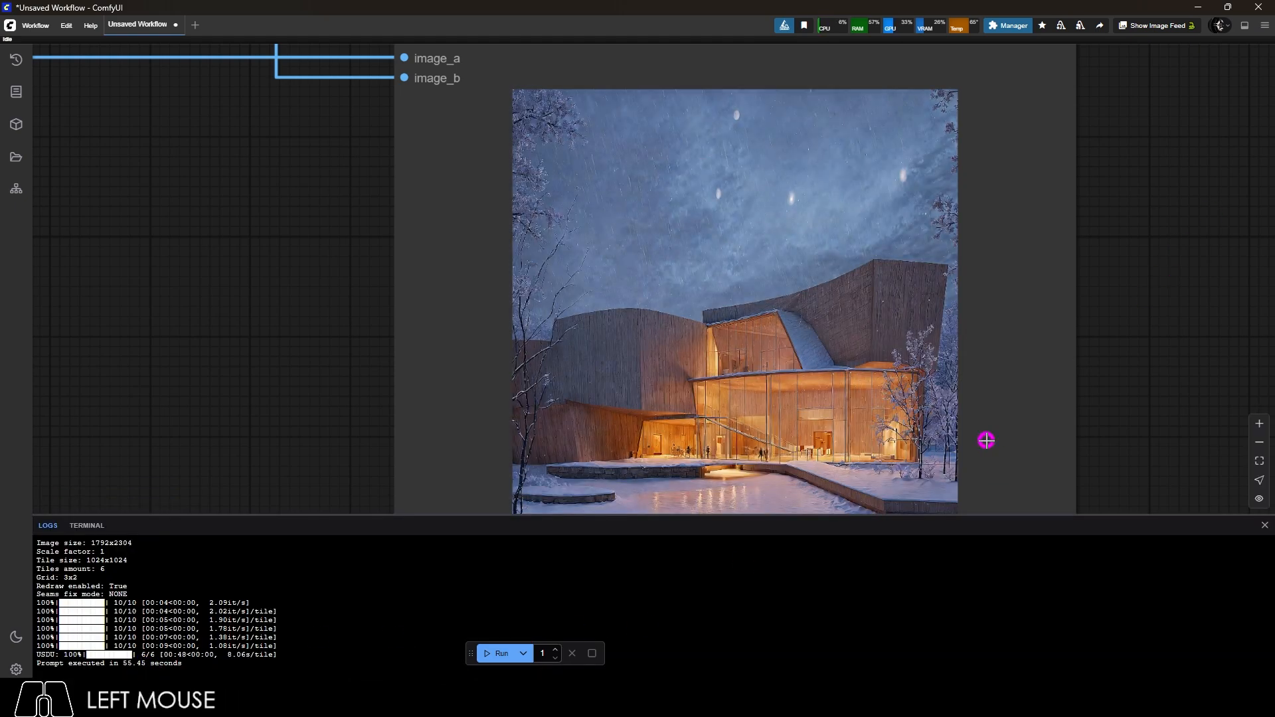
{"action": "left_click", "coordinate": [1264, 526]}
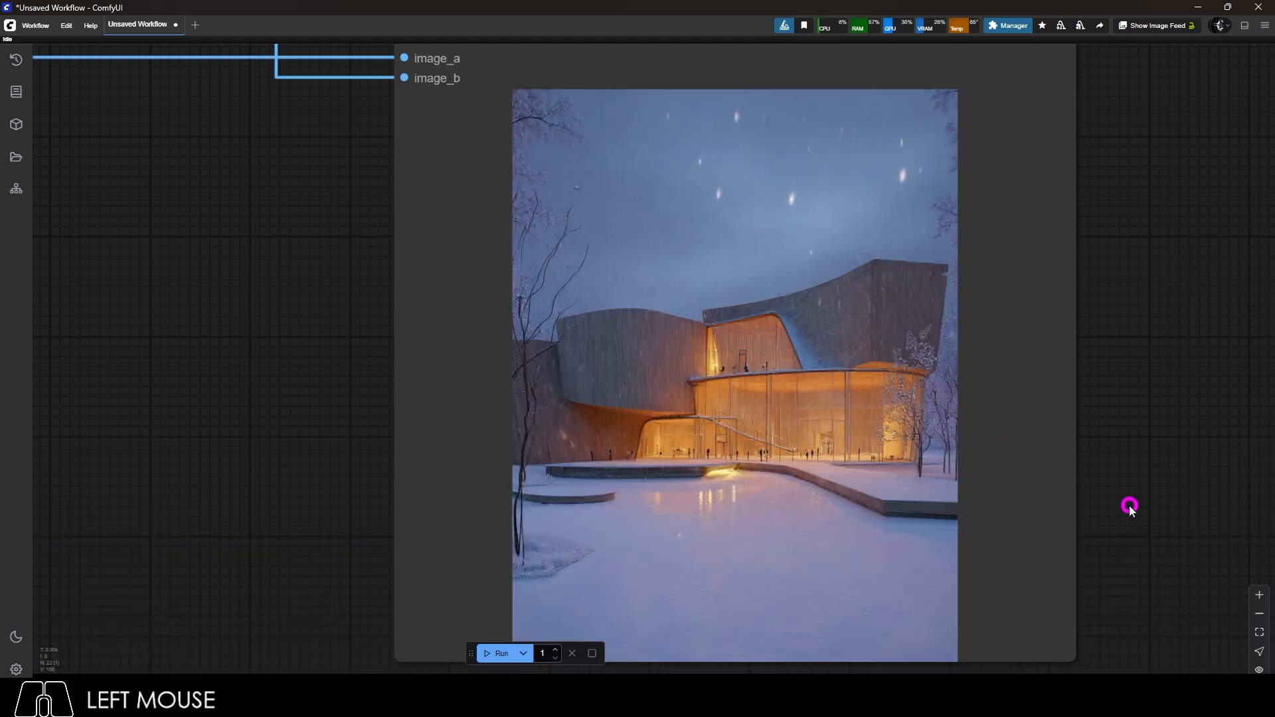
{"action": "scroll", "coordinate": [1129, 507], "scroll_direction": "down", "scroll_amount": 5}
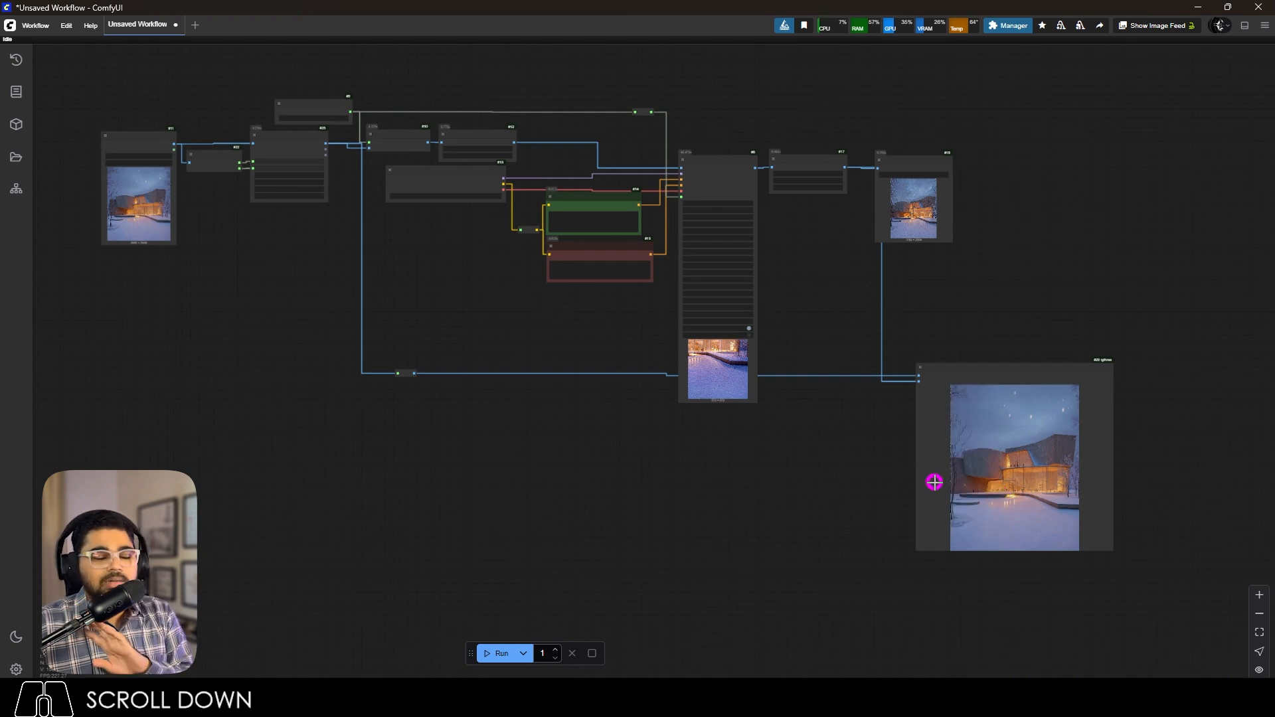
{"action": "scroll", "coordinate": [715, 291], "scroll_direction": "up", "scroll_amount": 15}
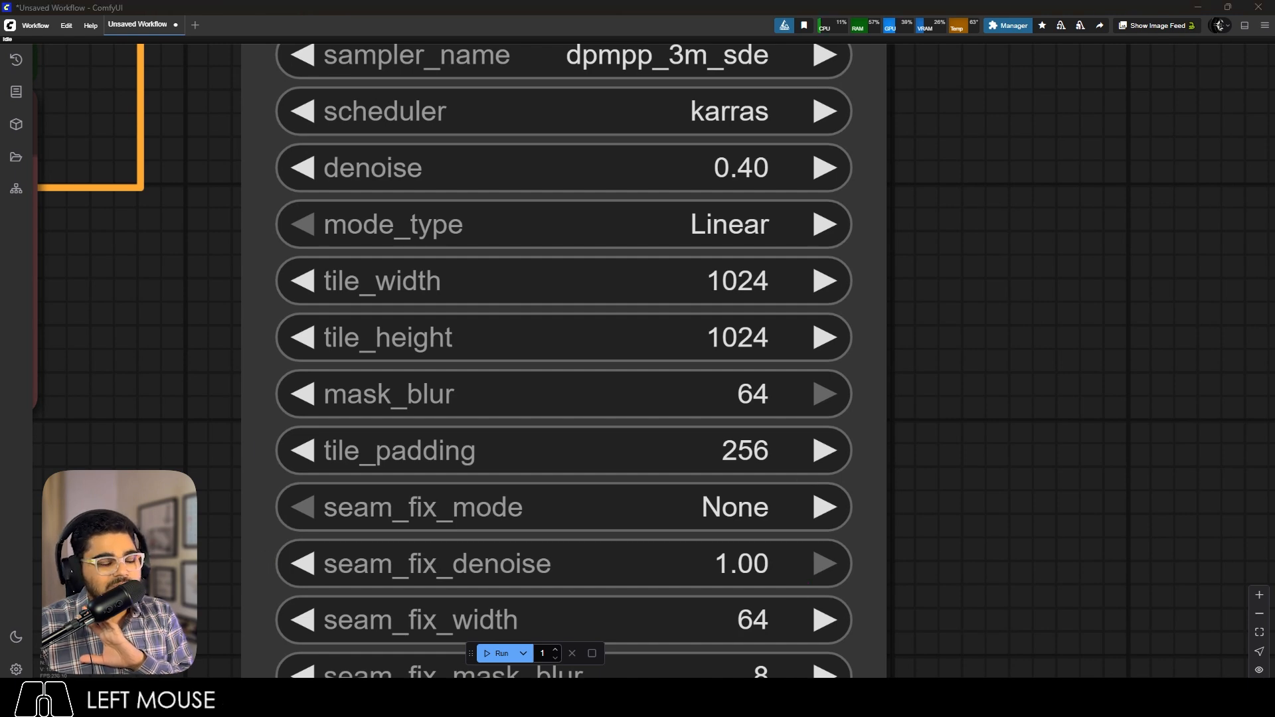
{"action": "scroll", "coordinate": [1039, 450], "scroll_direction": "down", "scroll_amount": 12}
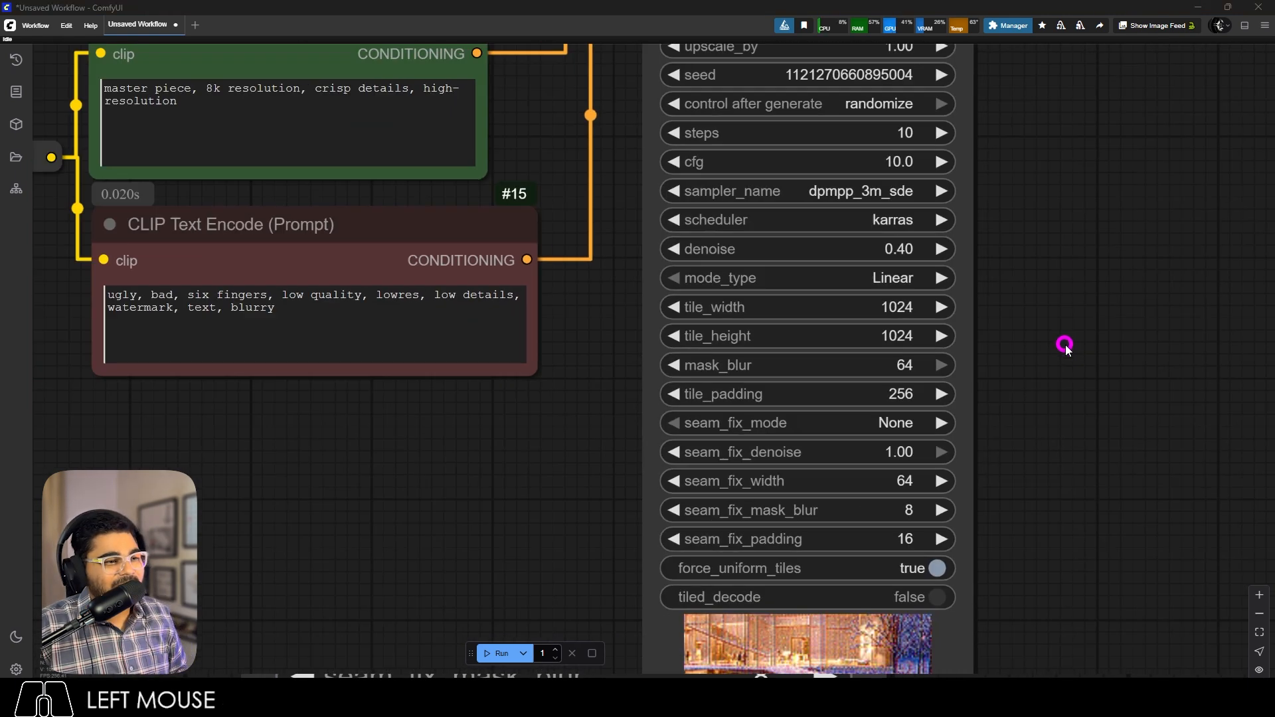
{"action": "scroll", "coordinate": [651, 457], "scroll_direction": "up", "scroll_amount": 8}
{"action": "scroll", "coordinate": [652, 442], "scroll_direction": "down", "scroll_amount": 8}
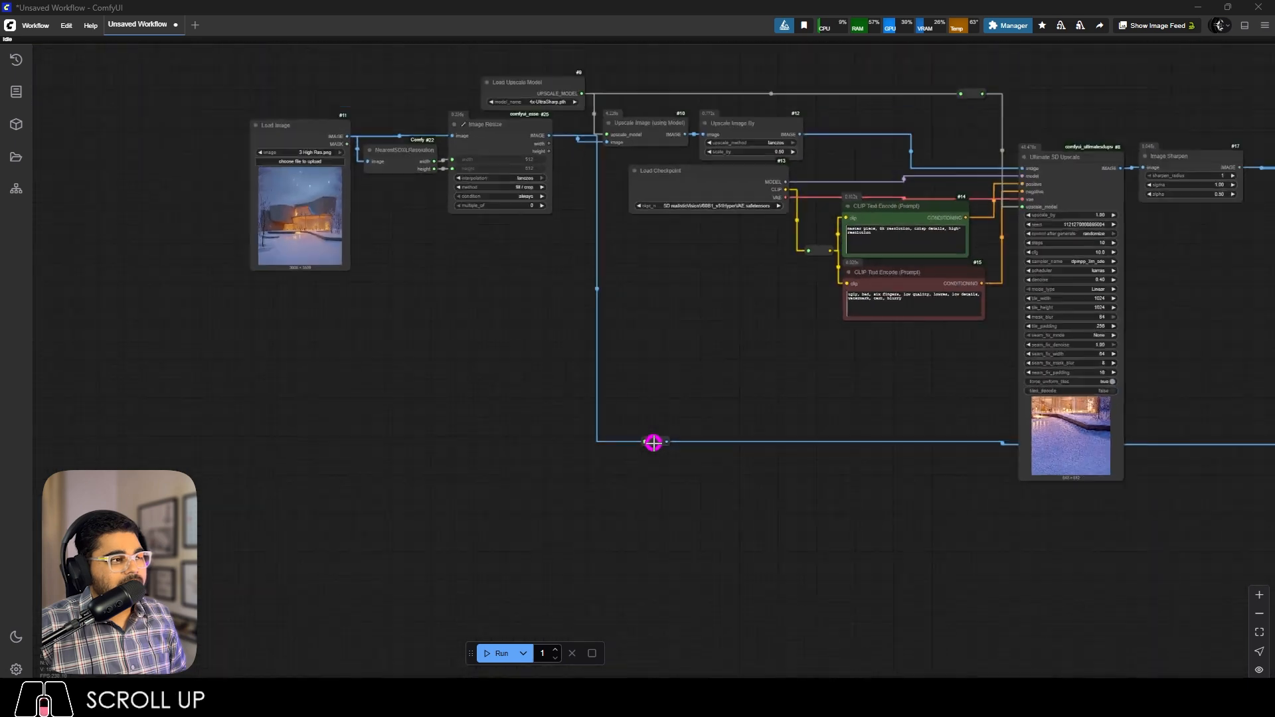
Move the reroute node on the Image Comparer link closer to the vertical wire from Image Resize.
{"action": "scroll", "coordinate": [582, 209], "scroll_direction": "up", "scroll_amount": 3}
{"action": "scroll", "coordinate": [624, 329], "scroll_direction": "up", "scroll_amount": 2}
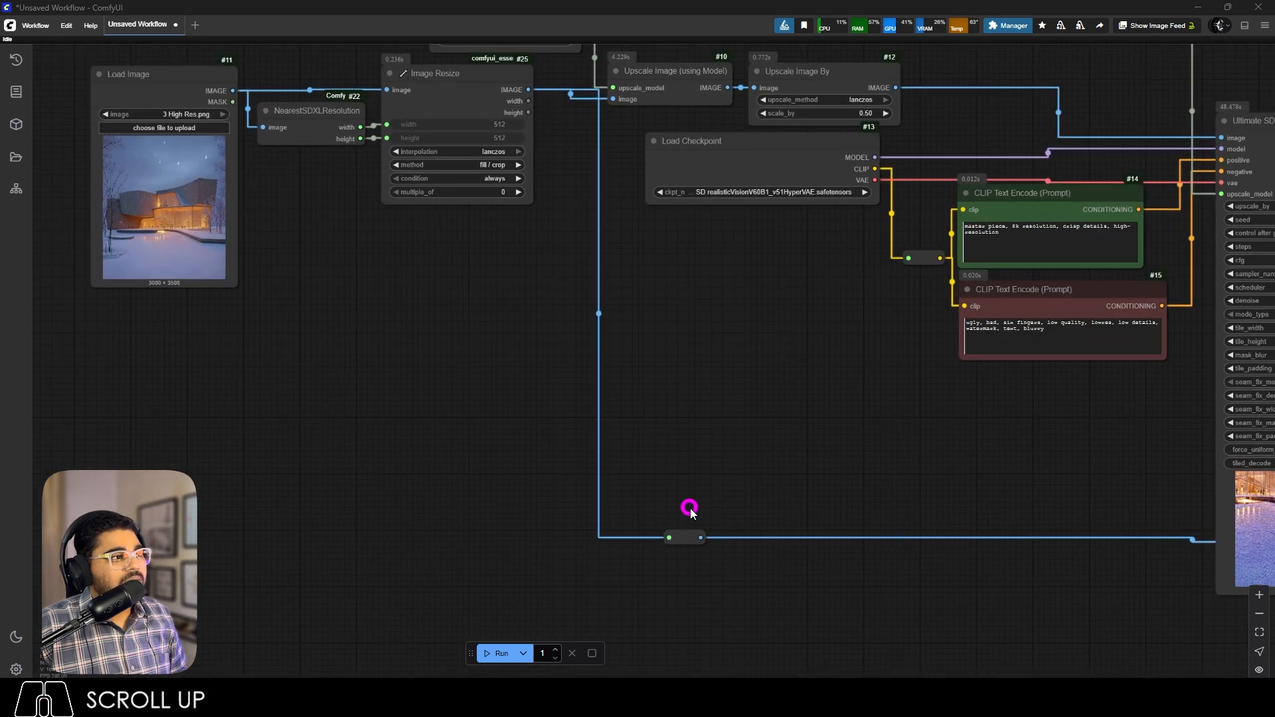
{"action": "left_click_drag", "start_coordinate": [684, 542], "coordinate": [588, 547]}
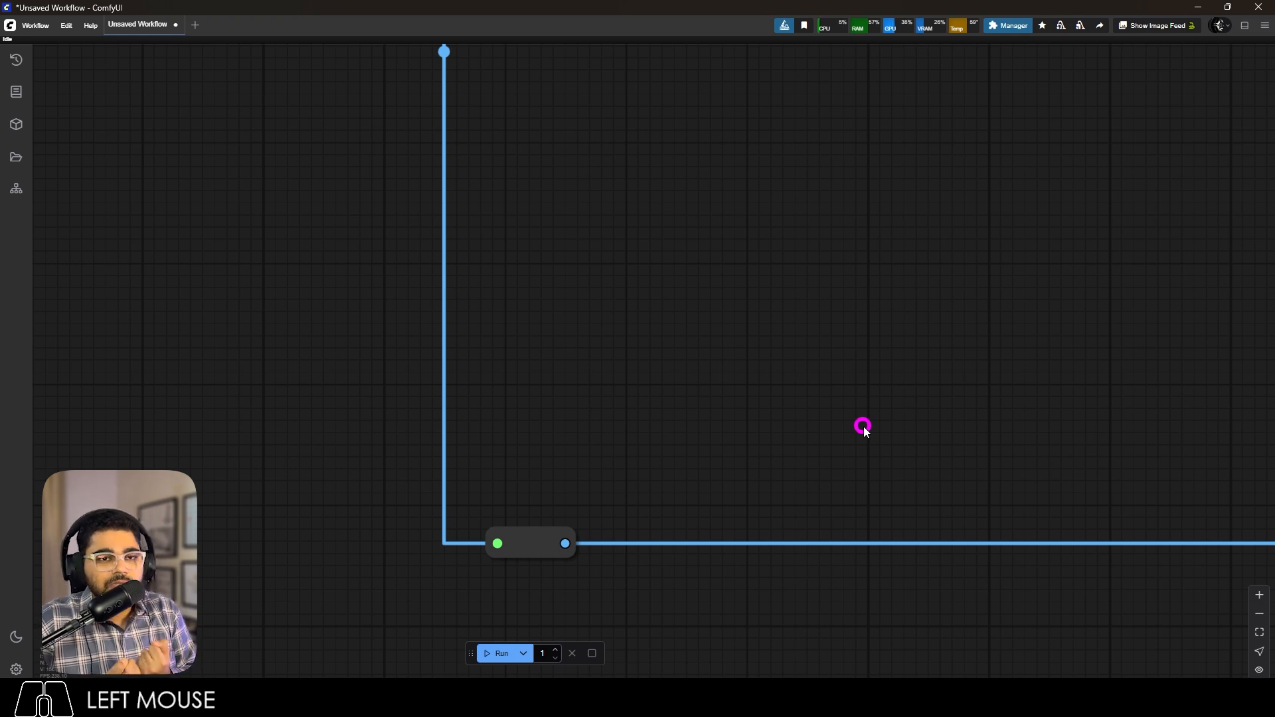
Add a Crystools Get resolution node above the comparison link and connect the reroute's output to its image input.
{"action": "double_click", "coordinate": [721, 388]}
{"action": "type", "text": "ger reas"}
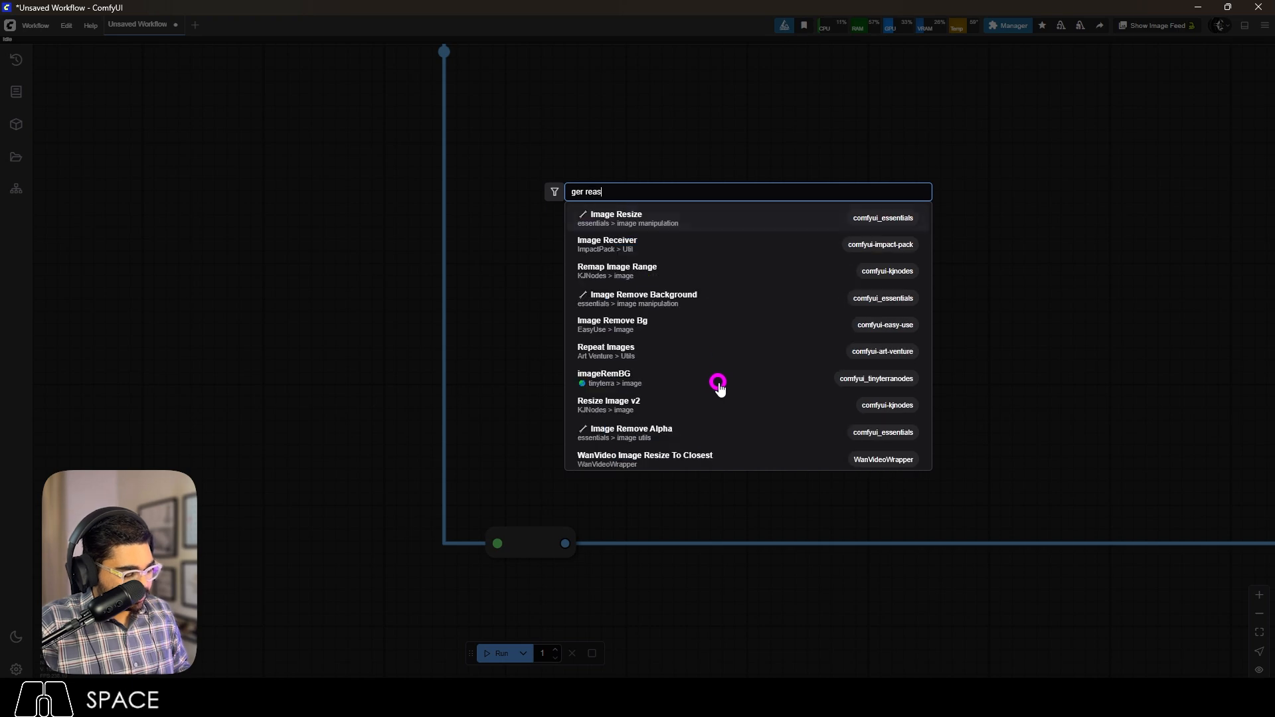
{"action": "key", "text": "BackSpace"}
{"action": "key", "text": "BackSpace"}
{"action": "key", "text": "BackSpace"}
{"action": "key", "text": "BackSpace"}
{"action": "key", "text": "BackSpace"}
{"action": "type", "text": "t resolut"}
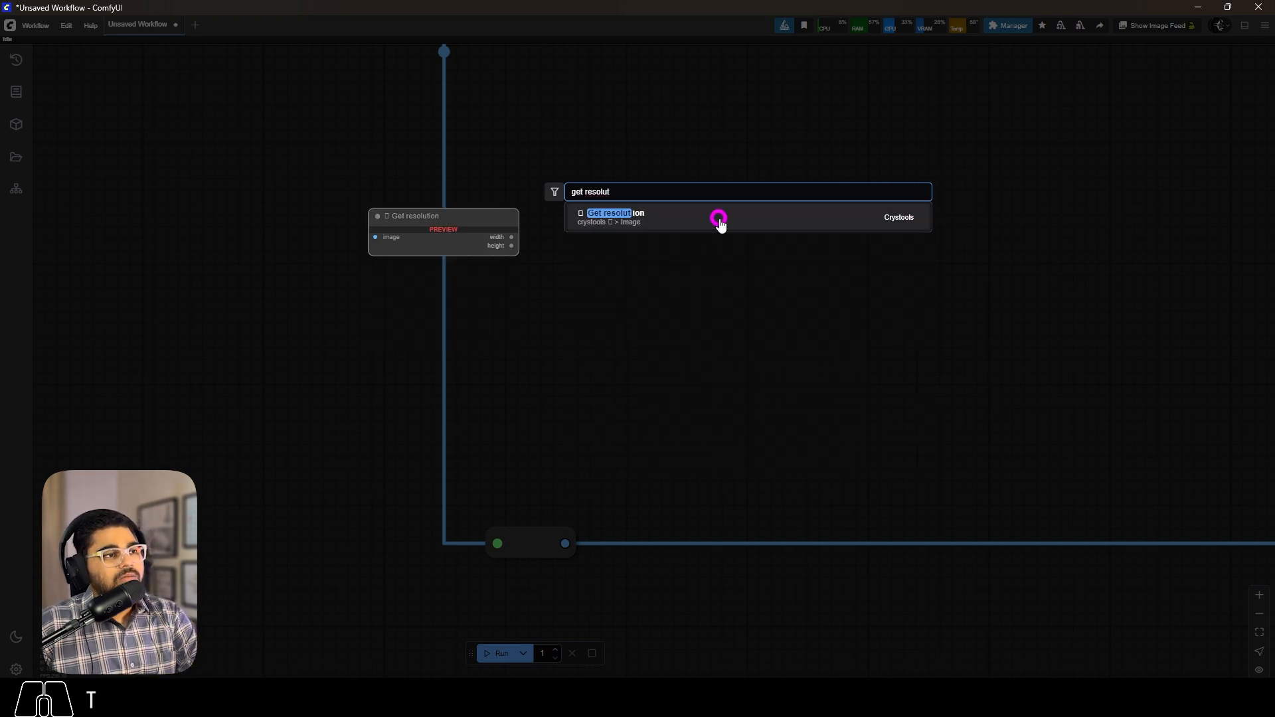
{"action": "left_click", "coordinate": [878, 218]}
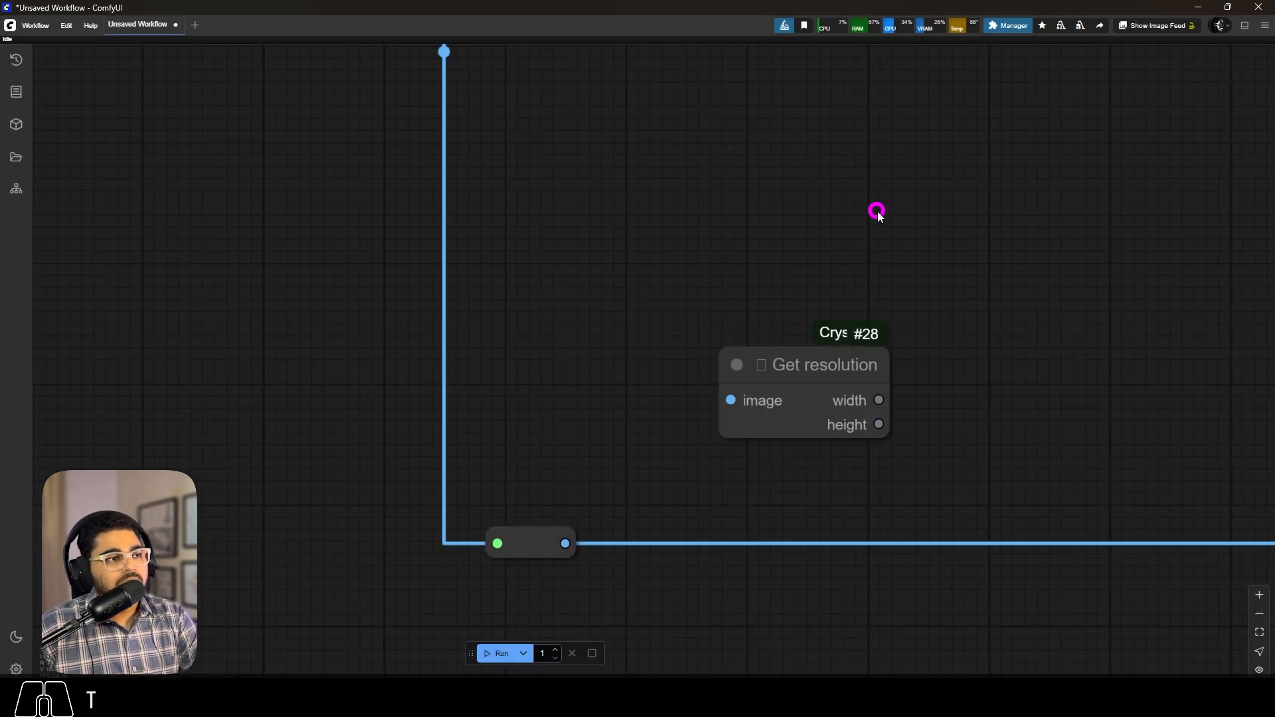
{"action": "left_click_drag", "start_coordinate": [565, 544], "coordinate": [687, 336]}
Bypass the downstream nodes from Upscale Image By and Load Checkpoint through Save Image and Image Comparer.
{"action": "scroll", "coordinate": [651, 417], "scroll_direction": "down", "scroll_amount": 10}
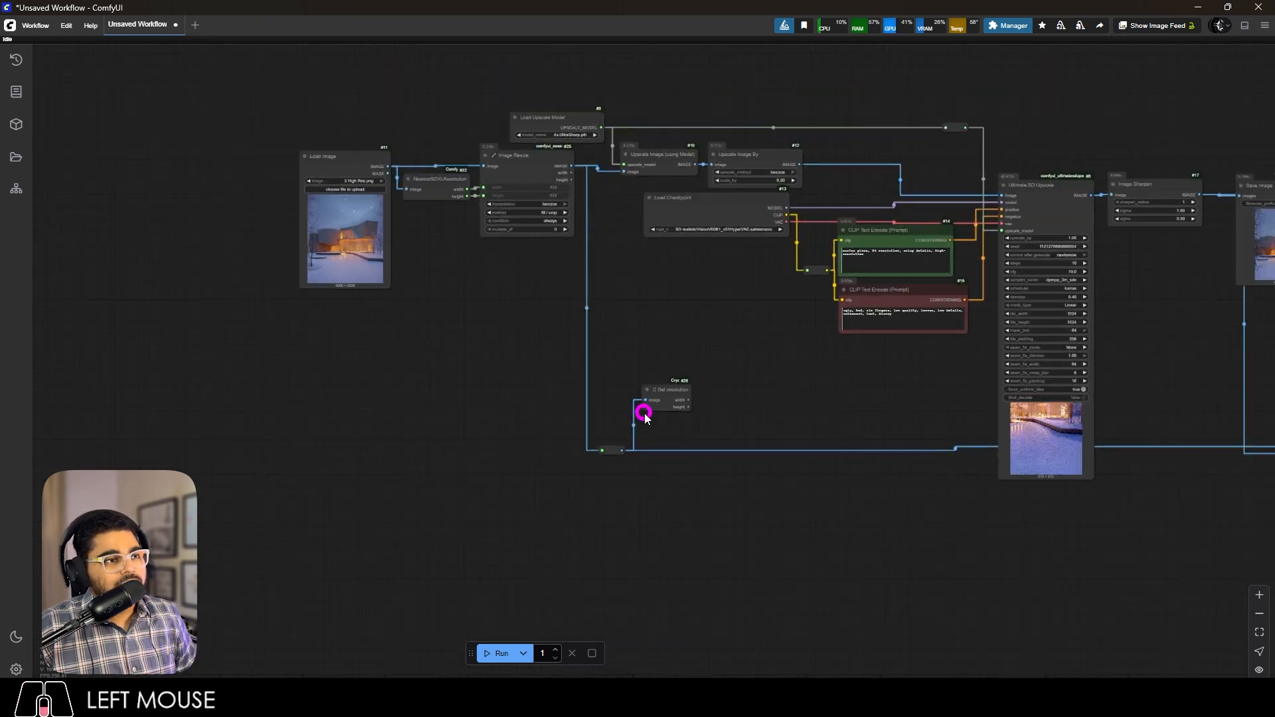
{"action": "mouse_move", "coordinate": [1256, 197]}
{"action": "left_mouse_down", "text": "ctrl"}
{"action": "mouse_move", "coordinate": [1061, 389]}
{"action": "mouse_move", "coordinate": [717, 485]}
{"action": "left_mouse_up", "text": "ctrl"}
{"action": "key", "text": "ctrl+b"}
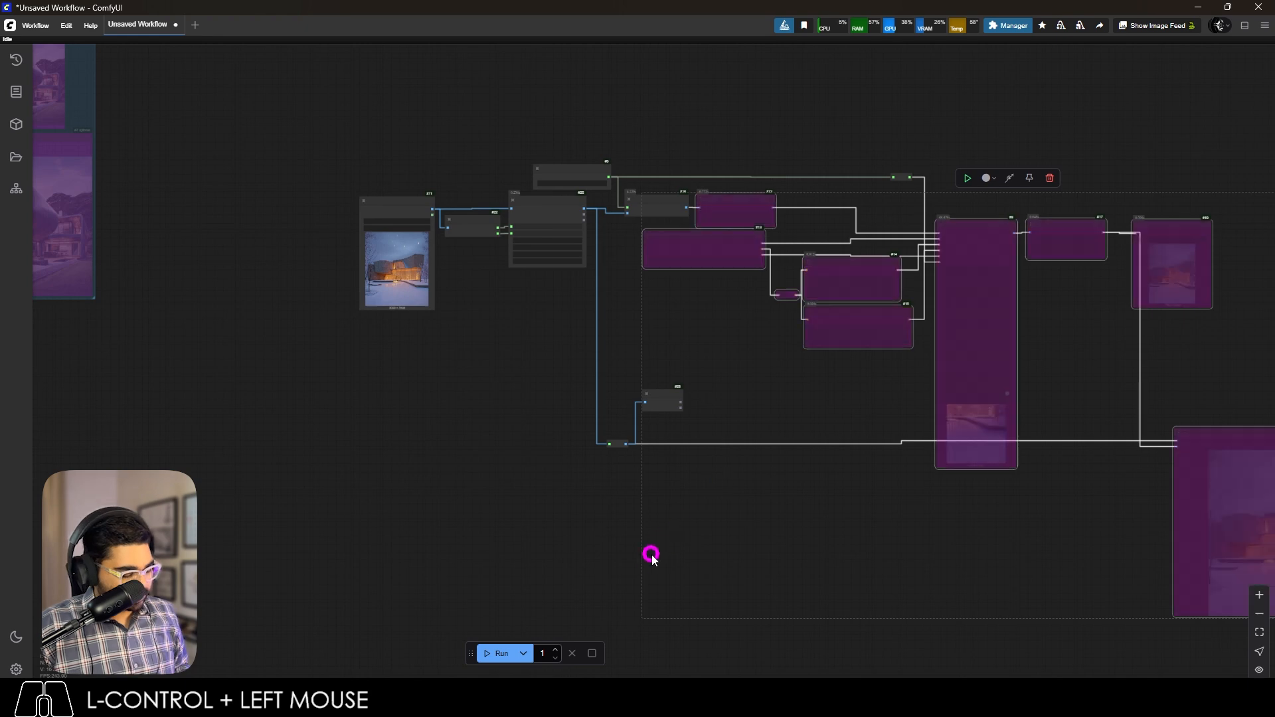
Run the workflow and read the resized image's width and height in the Get resolution node.
{"action": "scroll", "coordinate": [629, 518], "scroll_direction": "up", "scroll_amount": 12}
{"action": "left_click", "coordinate": [490, 656]}
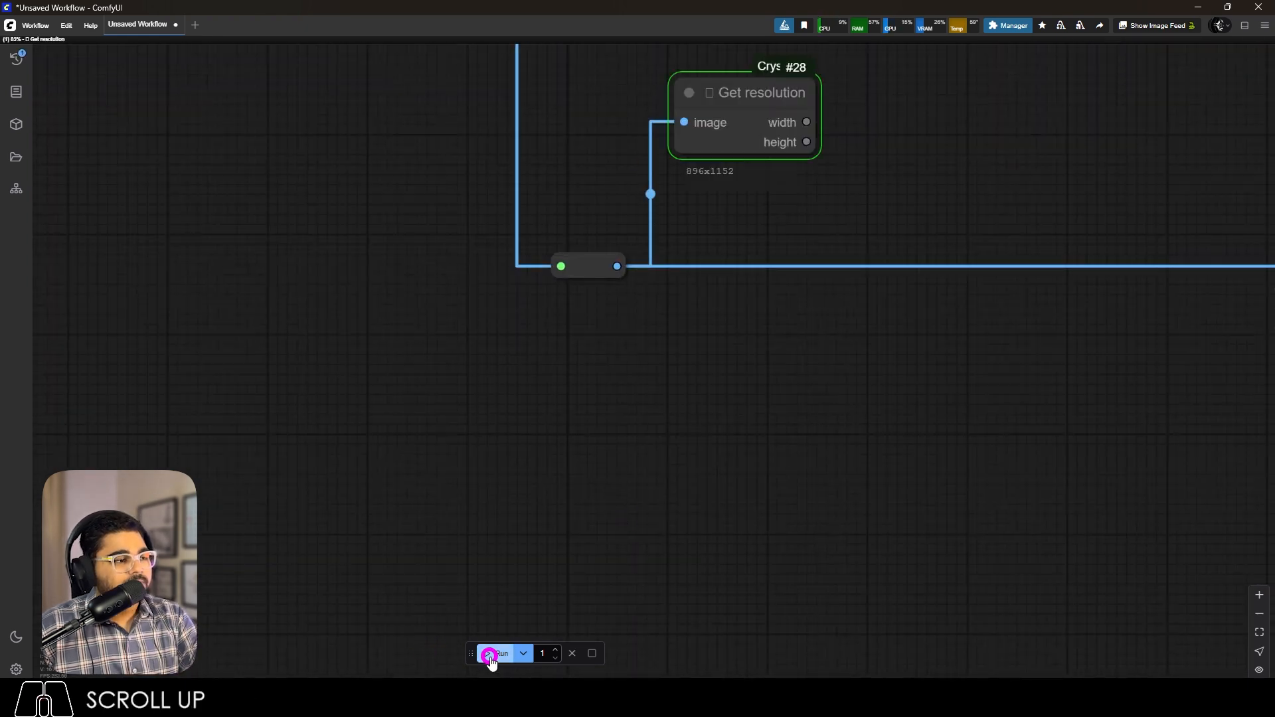
{"action": "scroll", "coordinate": [547, 576], "scroll_direction": "down", "scroll_amount": 5}
{"action": "scroll", "coordinate": [671, 344], "scroll_direction": "up", "scroll_amount": 11}
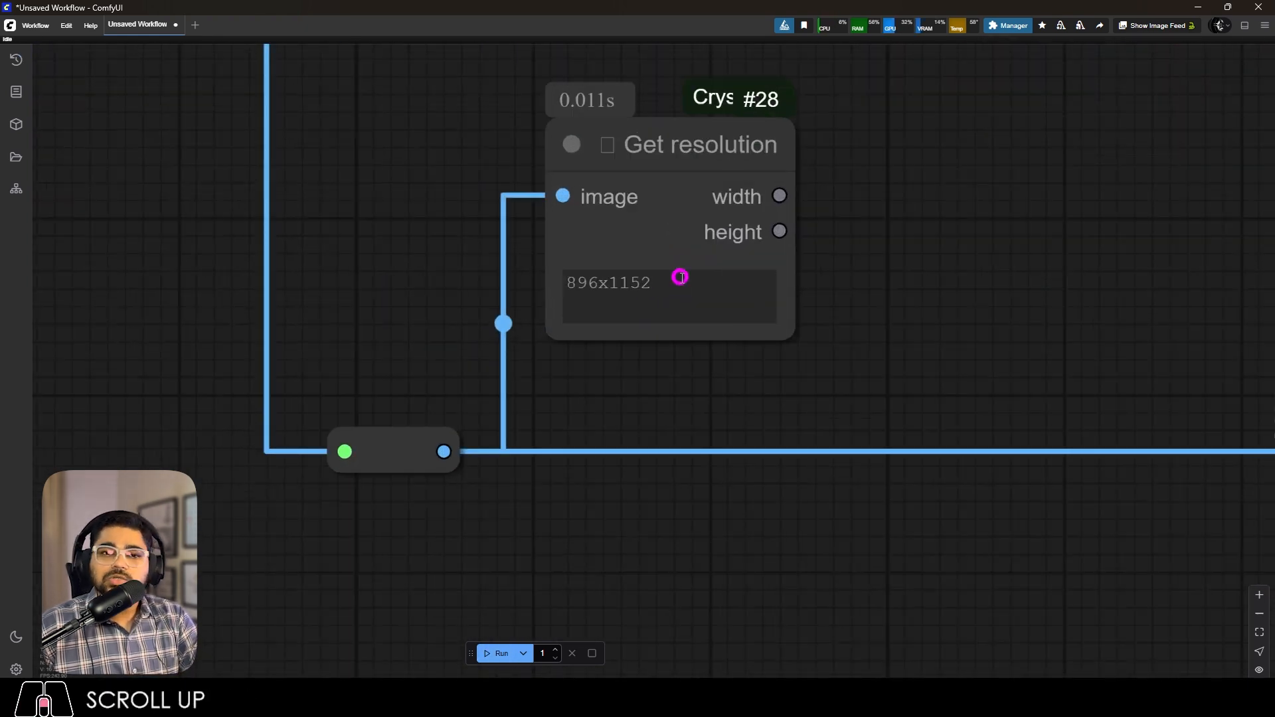
{"action": "scroll", "coordinate": [703, 293], "scroll_direction": "down", "scroll_amount": 5}
{"action": "scroll", "coordinate": [788, 262], "scroll_direction": "up", "scroll_amount": 5}
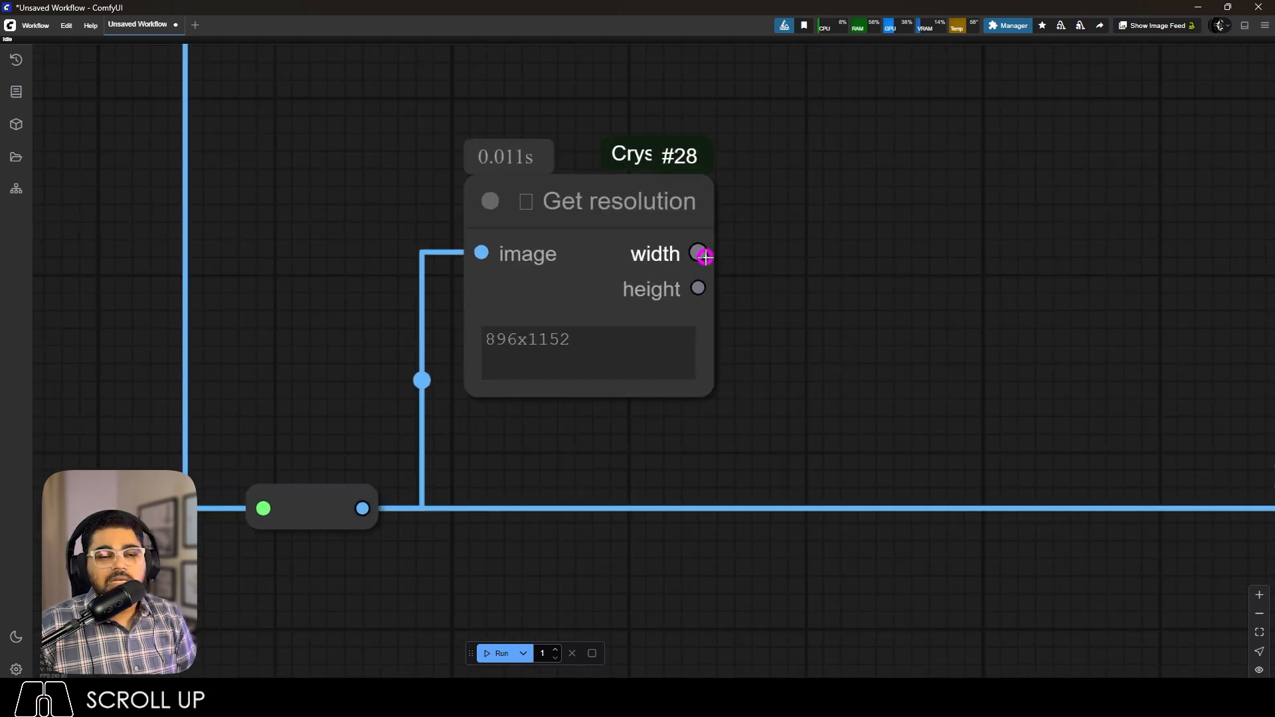
{"action": "scroll", "coordinate": [853, 249], "scroll_direction": "down", "scroll_amount": 5}
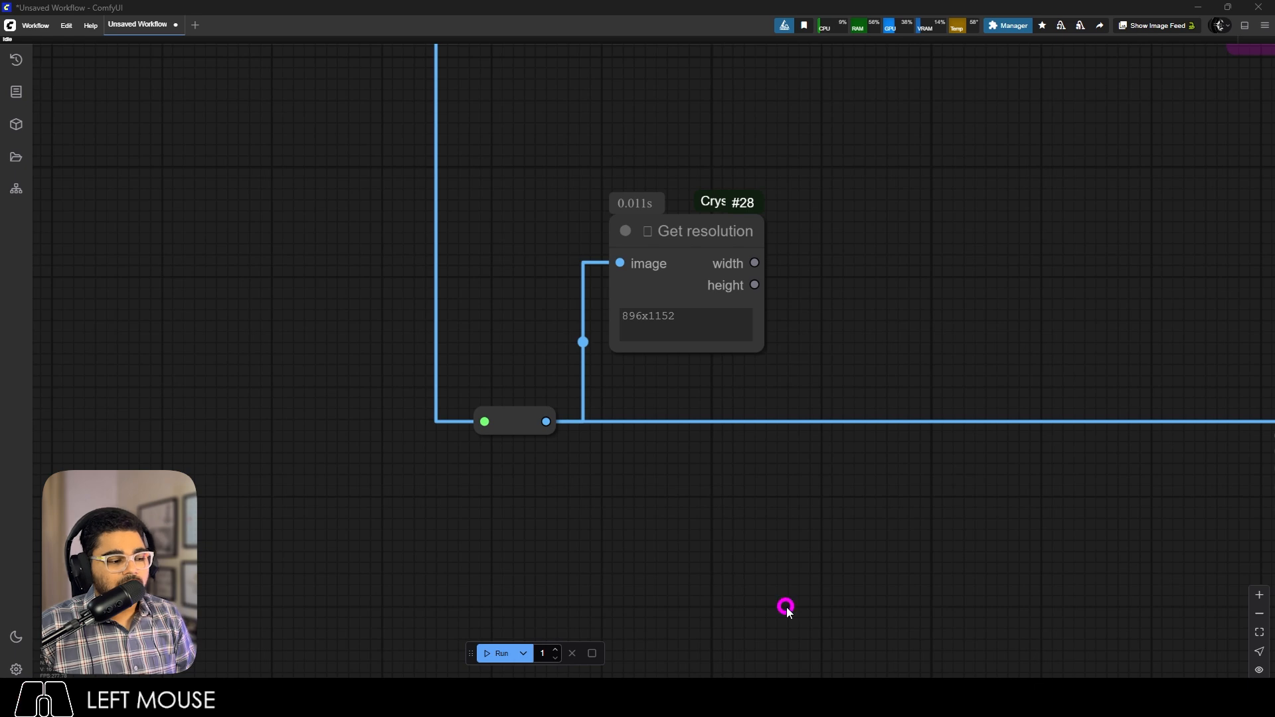
Add a Derfuu Divide node beside Get resolution, leaving room for another node between them.
{"action": "scroll", "coordinate": [1007, 318], "scroll_direction": "down", "scroll_amount": 4}
{"action": "scroll", "coordinate": [1132, 278], "scroll_direction": "up", "scroll_amount": 7}
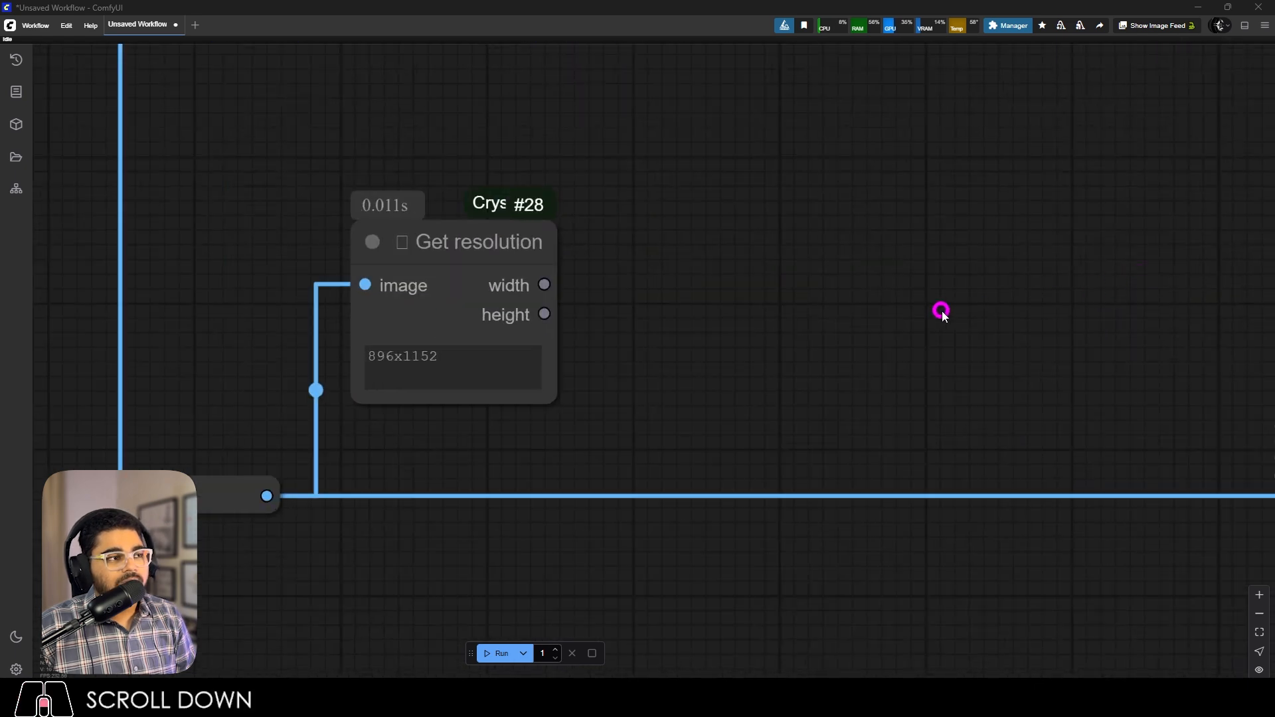
{"action": "double_click", "coordinate": [906, 312]}
{"action": "type", "text": "divide"}
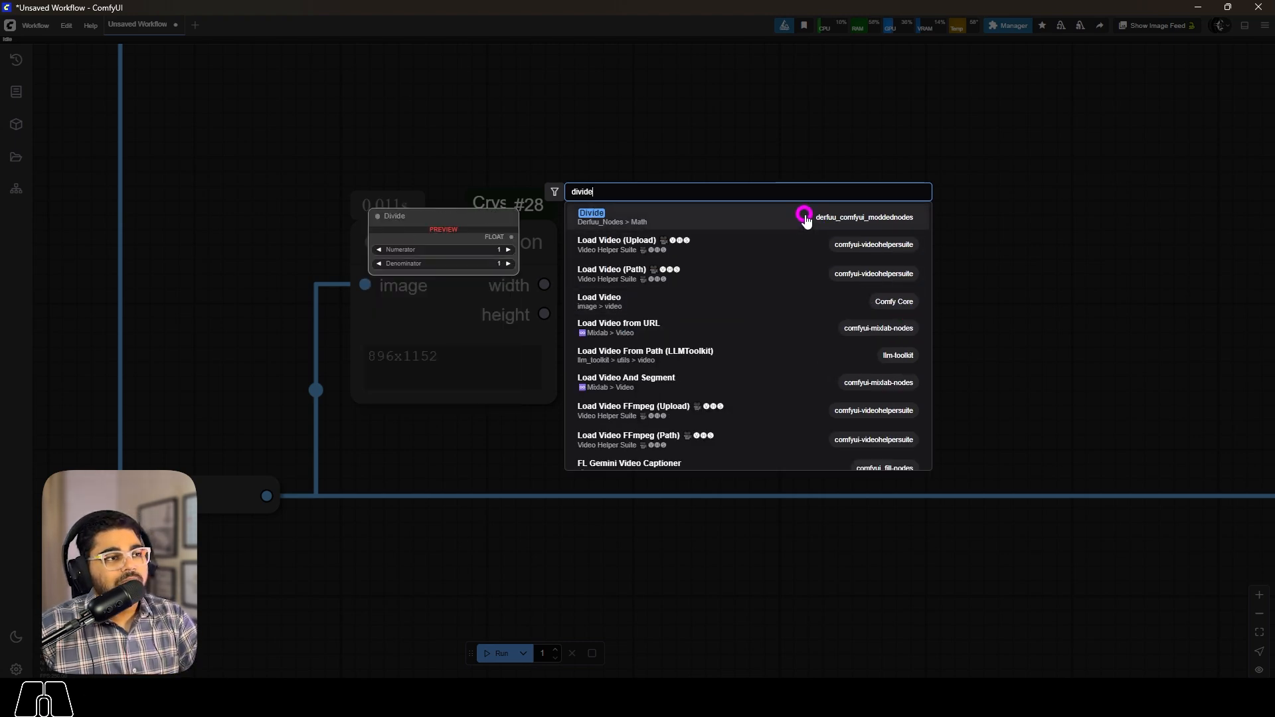
{"action": "left_click", "coordinate": [772, 226]}
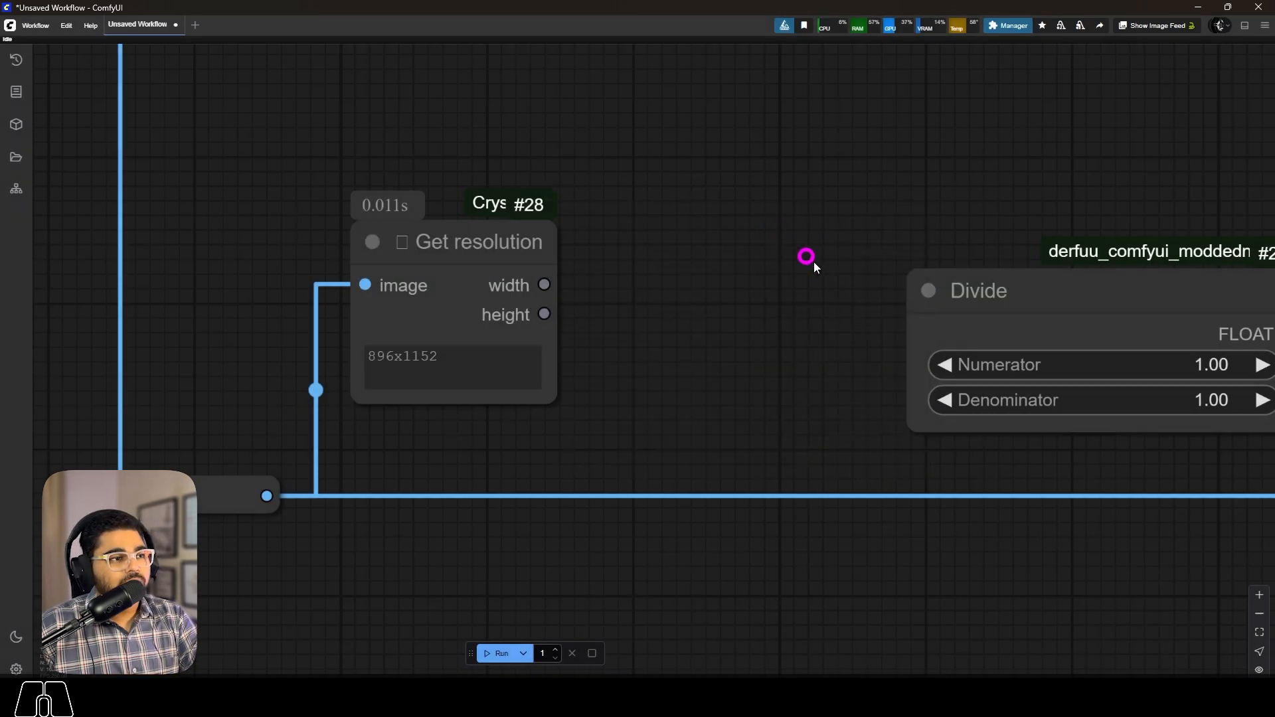
{"action": "left_click_drag", "start_coordinate": [925, 303], "coordinate": [776, 237]}
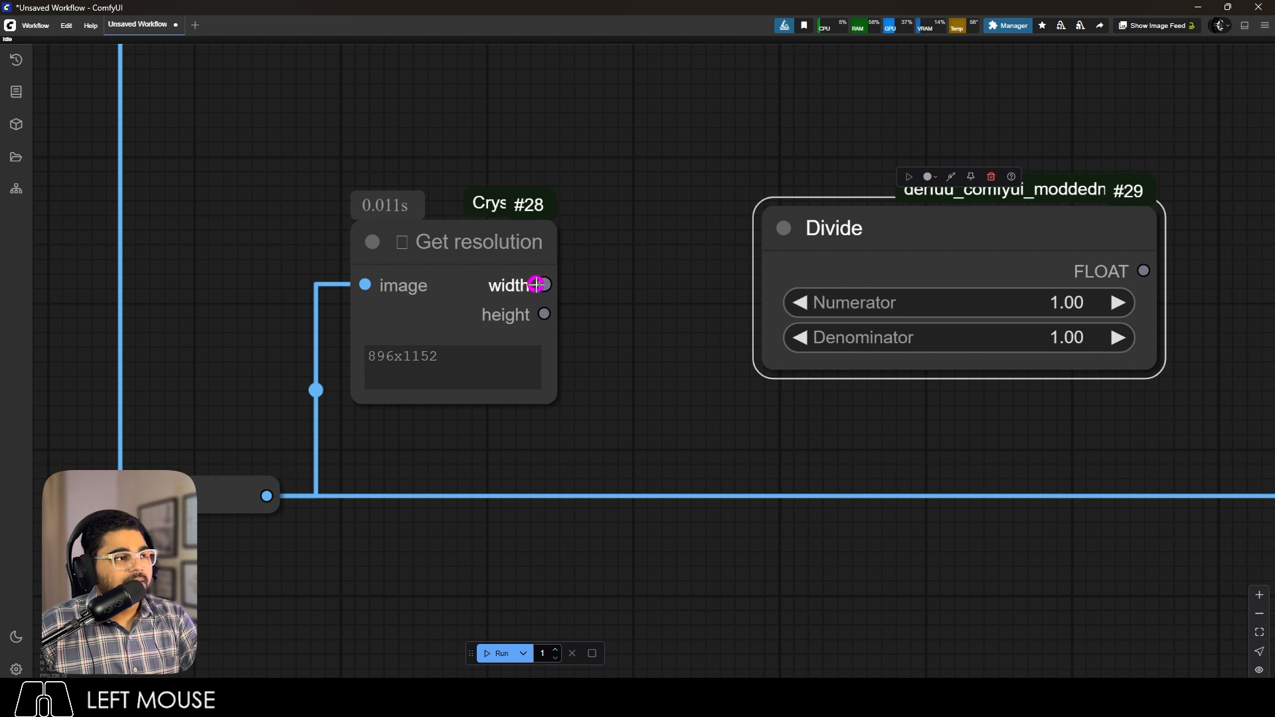
{"action": "left_click_drag", "start_coordinate": [545, 285], "coordinate": [705, 282]}
{"action": "left_click", "coordinate": [706, 241]}
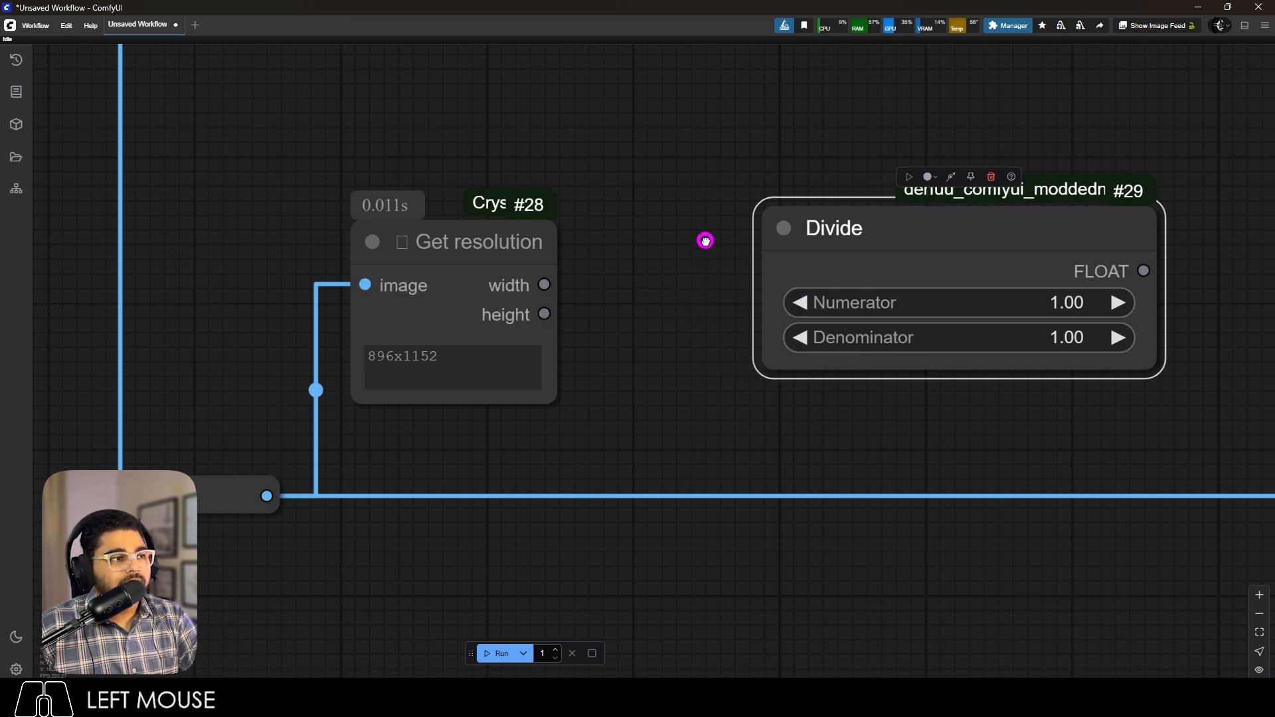
{"action": "left_click_drag", "start_coordinate": [847, 232], "coordinate": [1028, 241]}
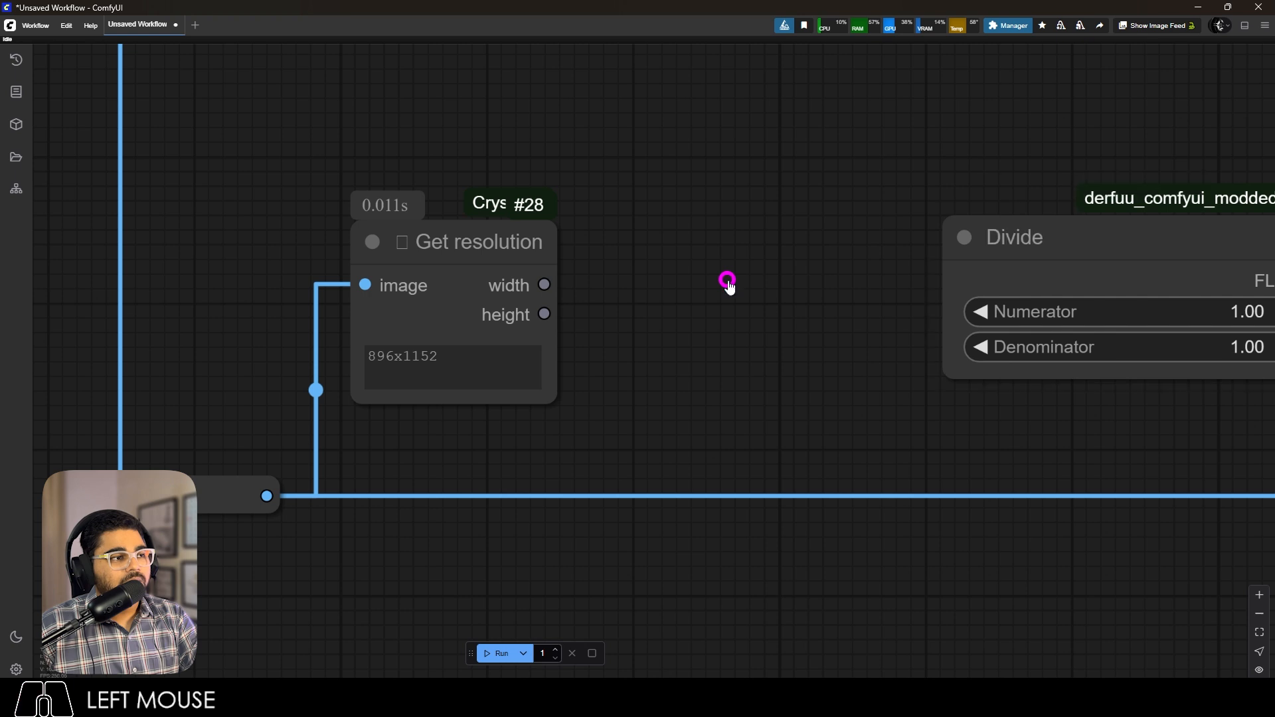
Add a Derfuu Int to Float node and connect Get resolution's width output to its Value input.
{"action": "double_click", "coordinate": [728, 282]}
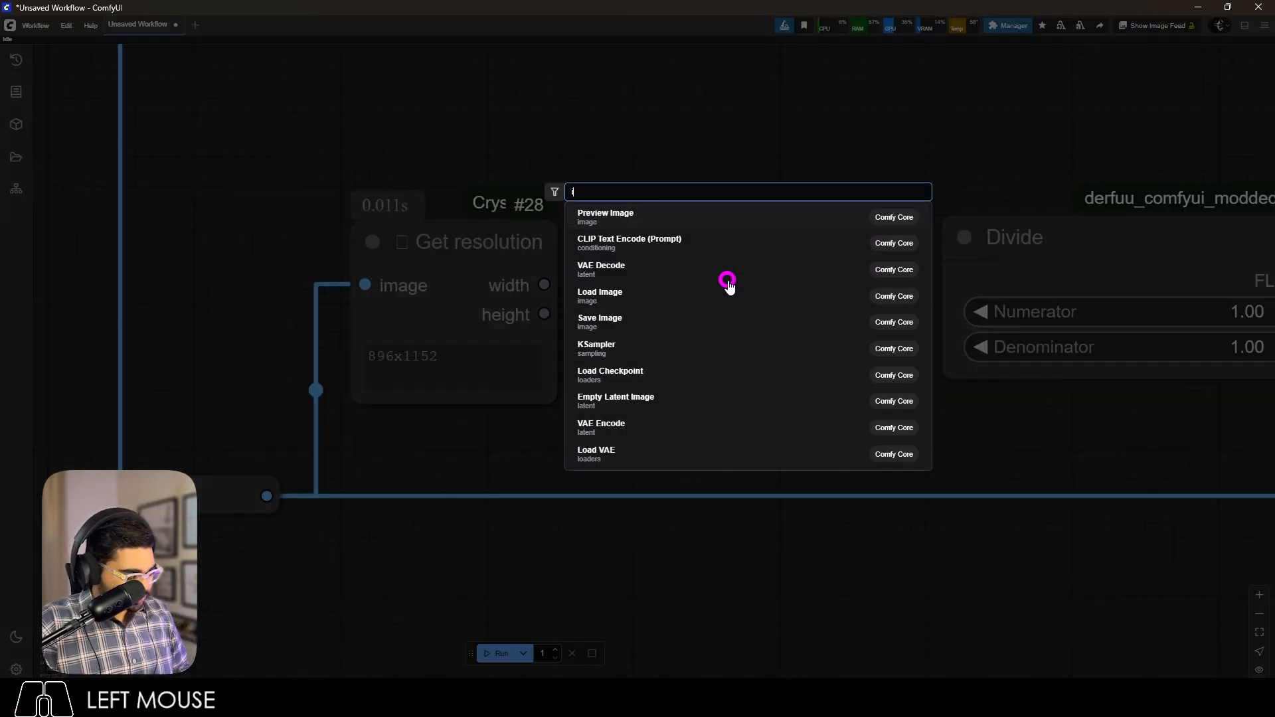
{"action": "type", "text": "int to float"}
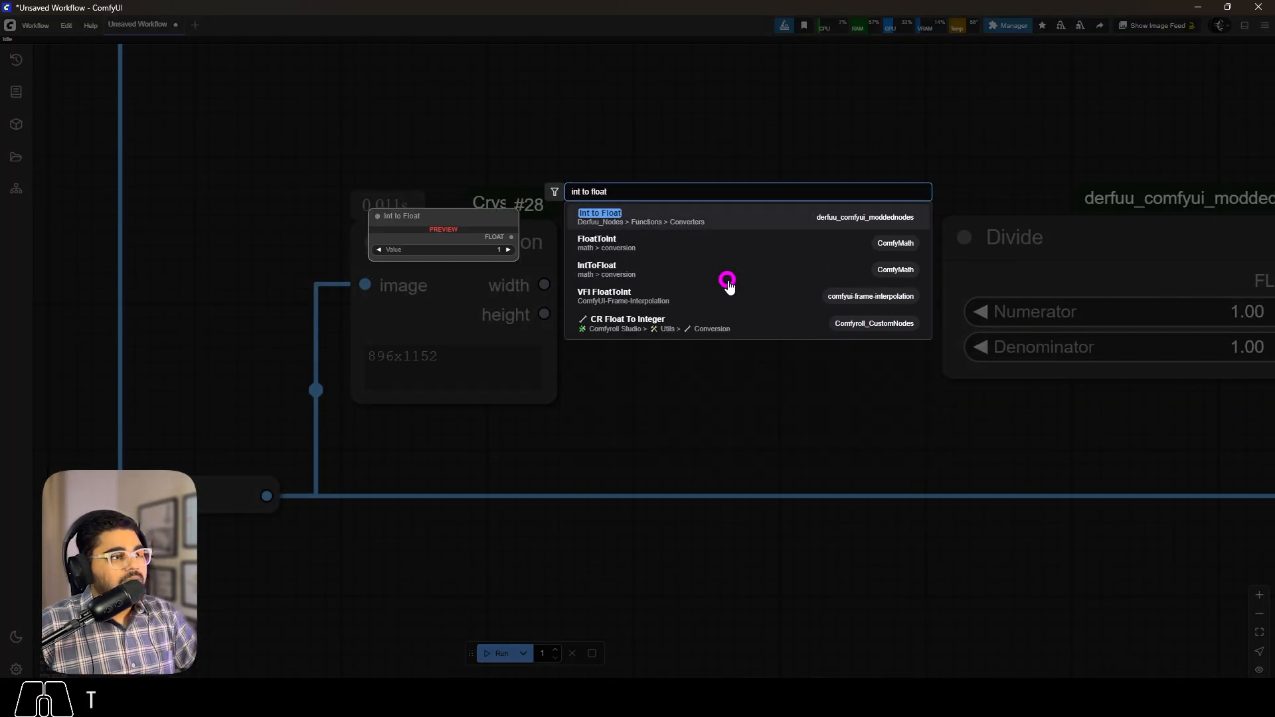
{"action": "left_click", "coordinate": [795, 219]}
{"action": "left_click_drag", "start_coordinate": [546, 284], "coordinate": [733, 324]}
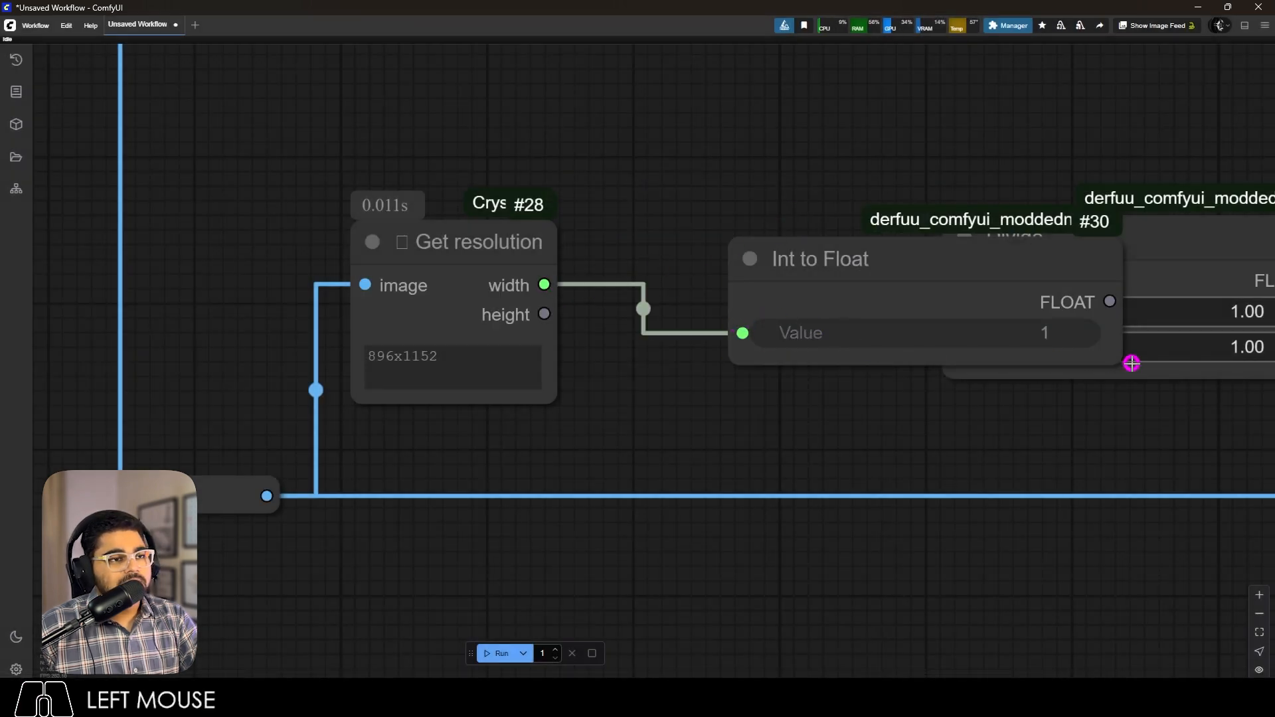
Fit a narrowed Int to Float node between Get resolution and Divide, connect its FLOAT to Numerator, and compact the Divide node.
{"action": "left_click_drag", "start_coordinate": [1120, 361], "coordinate": [1016, 358]}
{"action": "left_click_drag", "start_coordinate": [879, 287], "coordinate": [752, 231]}
{"action": "left_click_drag", "start_coordinate": [891, 252], "coordinate": [963, 307]}
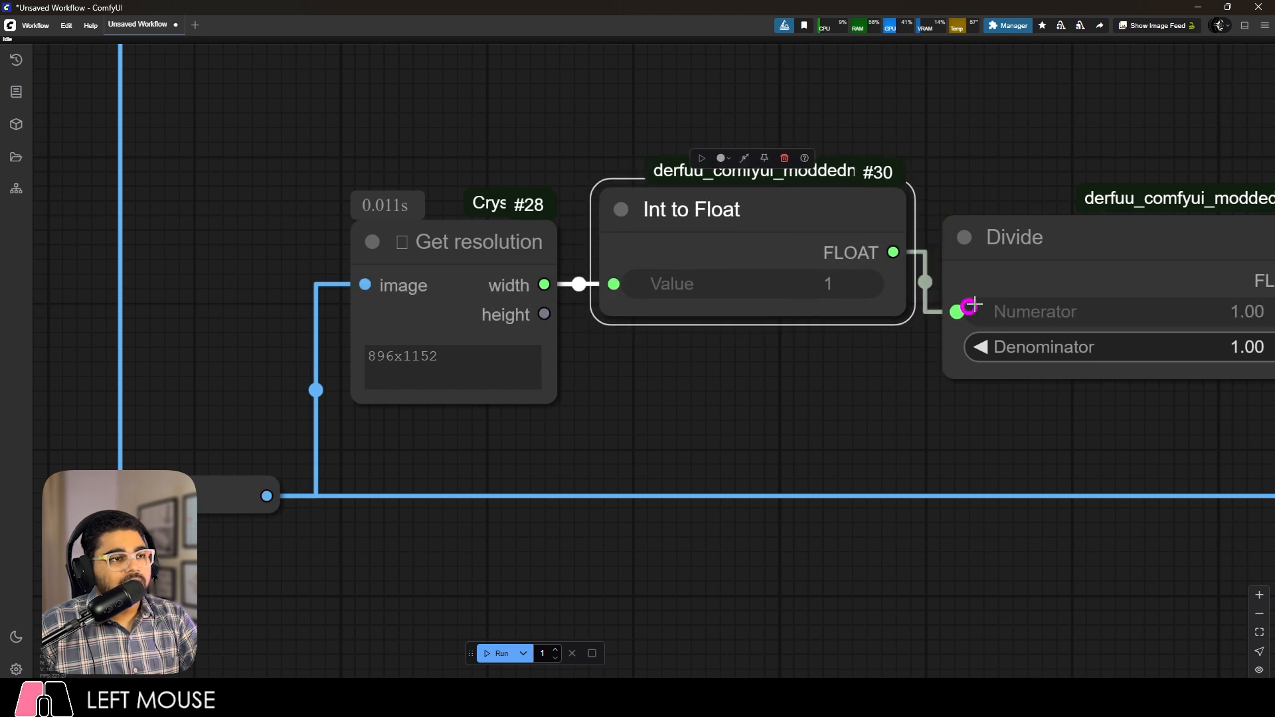
{"action": "left_click_drag", "start_coordinate": [1023, 237], "coordinate": [1048, 178]}
{"action": "scroll", "coordinate": [1162, 335], "scroll_direction": "down", "scroll_amount": 3}
{"action": "left_click_drag", "start_coordinate": [1162, 335], "coordinate": [955, 297]}
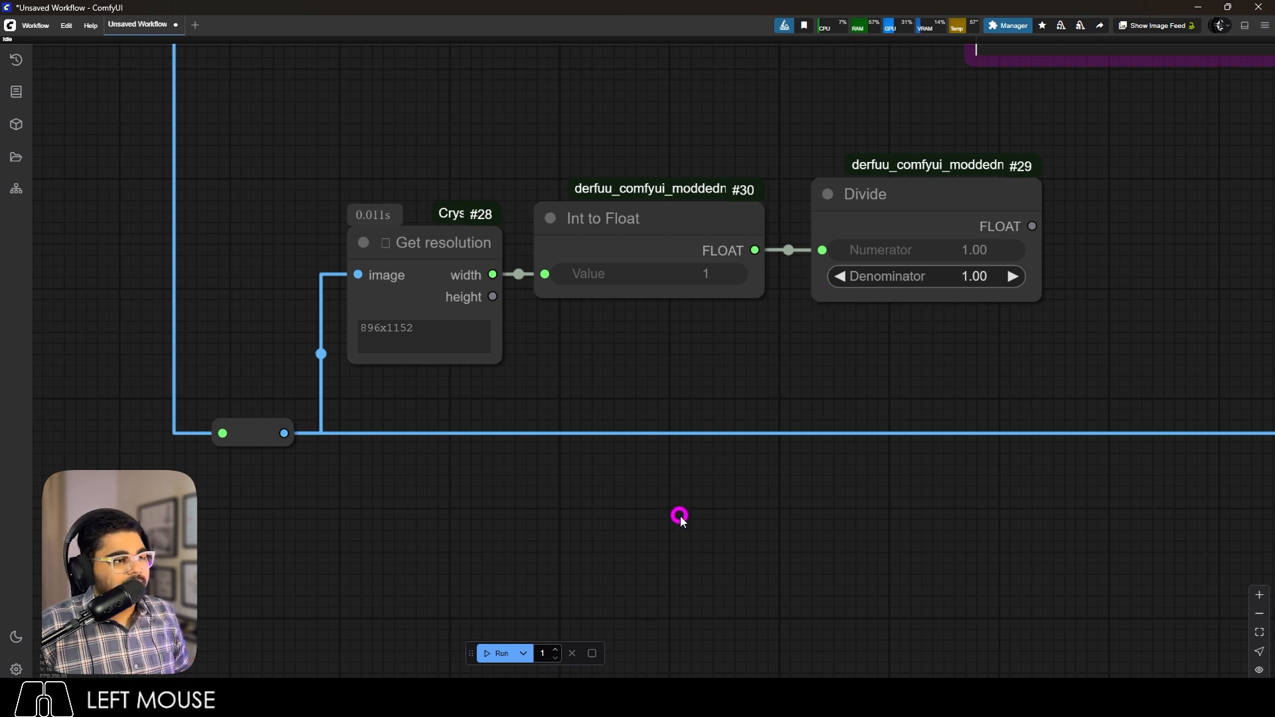
Add an EasyUse Float node below the chain with value 2 and connect it to Divide's Denominator.
{"action": "double_click", "coordinate": [609, 516]}
{"action": "type", "text": "float"}
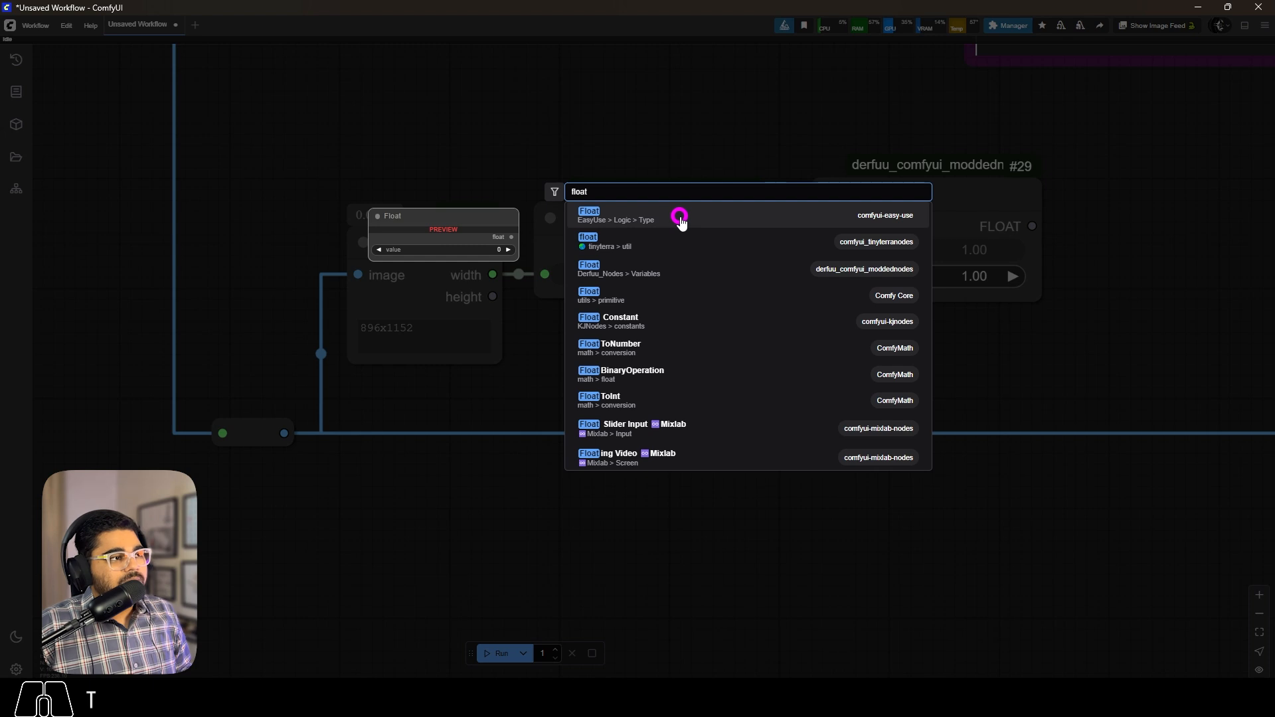
{"action": "left_click", "coordinate": [680, 221]}
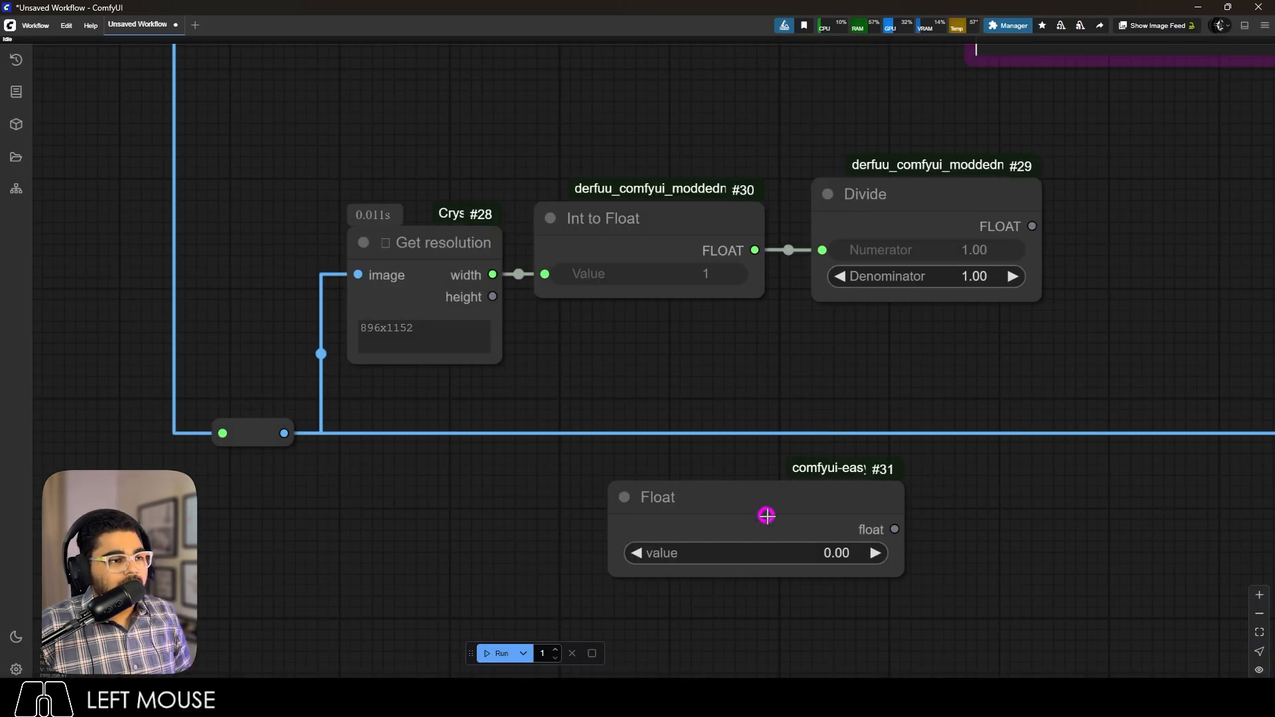
{"action": "left_click_drag", "start_coordinate": [763, 515], "coordinate": [571, 537]}
{"action": "left_click", "coordinate": [609, 561]}
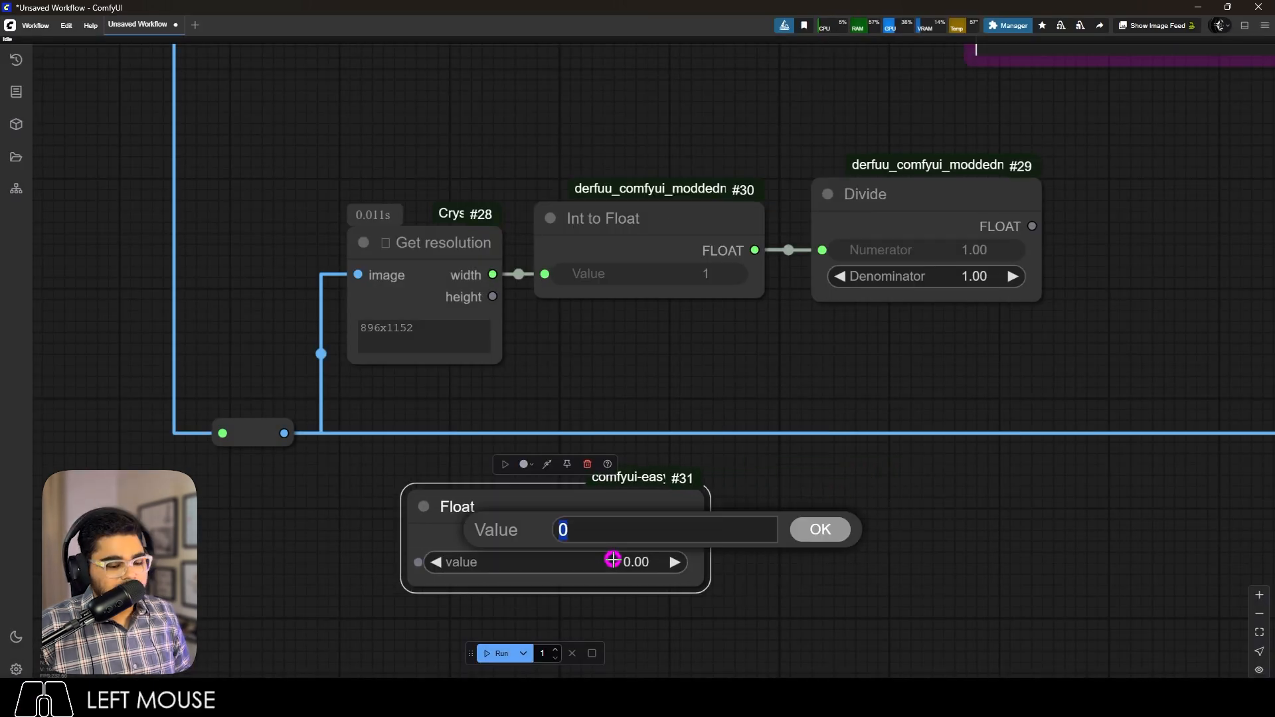
{"action": "type", "text": "2"}
{"action": "key", "text": "Return"}
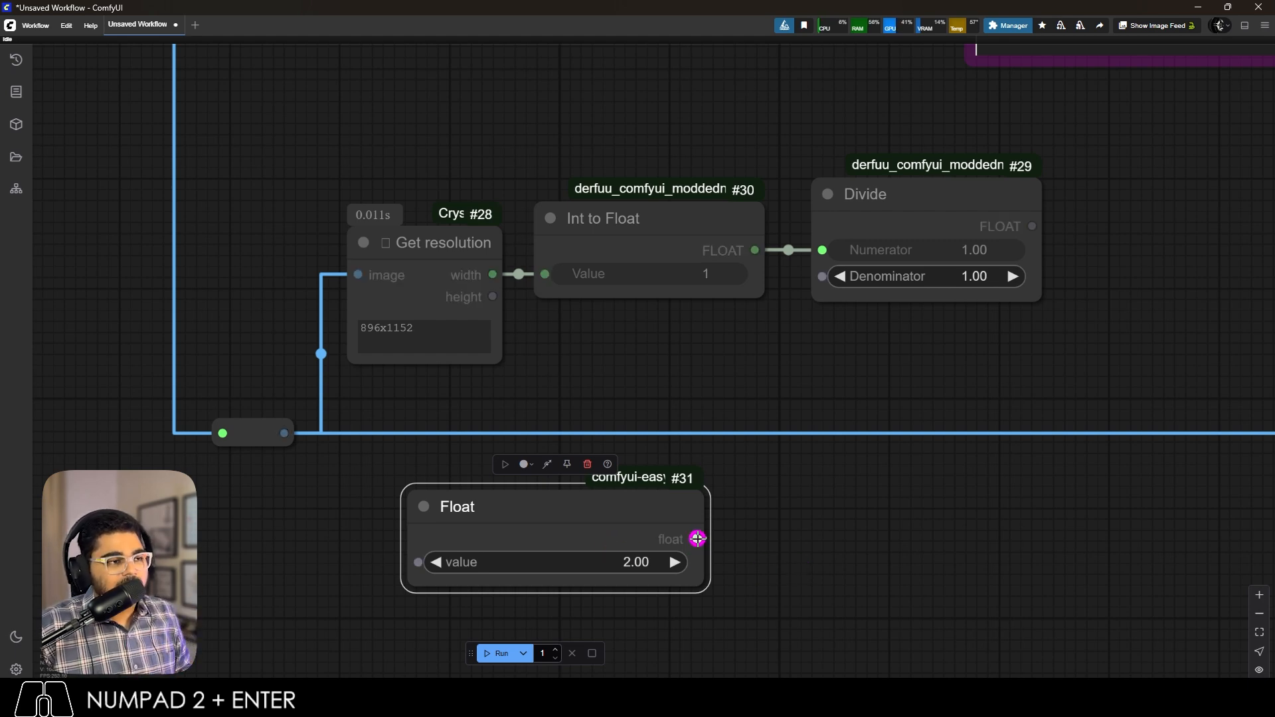
{"action": "left_click_drag", "start_coordinate": [694, 538], "coordinate": [827, 283]}
{"action": "left_click", "coordinate": [862, 352]}
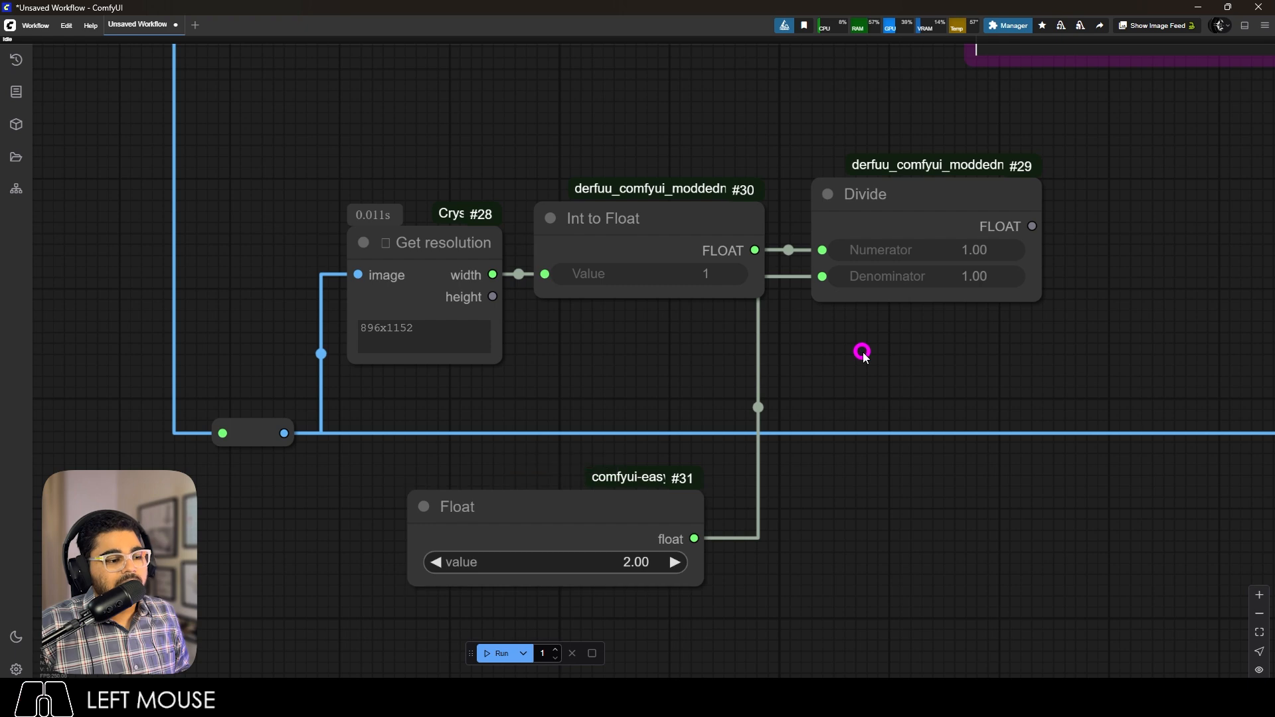
Add a CR Float To Integer node after Divide and connect Divide's FLOAT output to its _float input.
{"action": "scroll", "coordinate": [862, 352], "scroll_direction": "down", "scroll_amount": 6}
{"action": "scroll", "coordinate": [1027, 310], "scroll_direction": "up", "scroll_amount": 5}
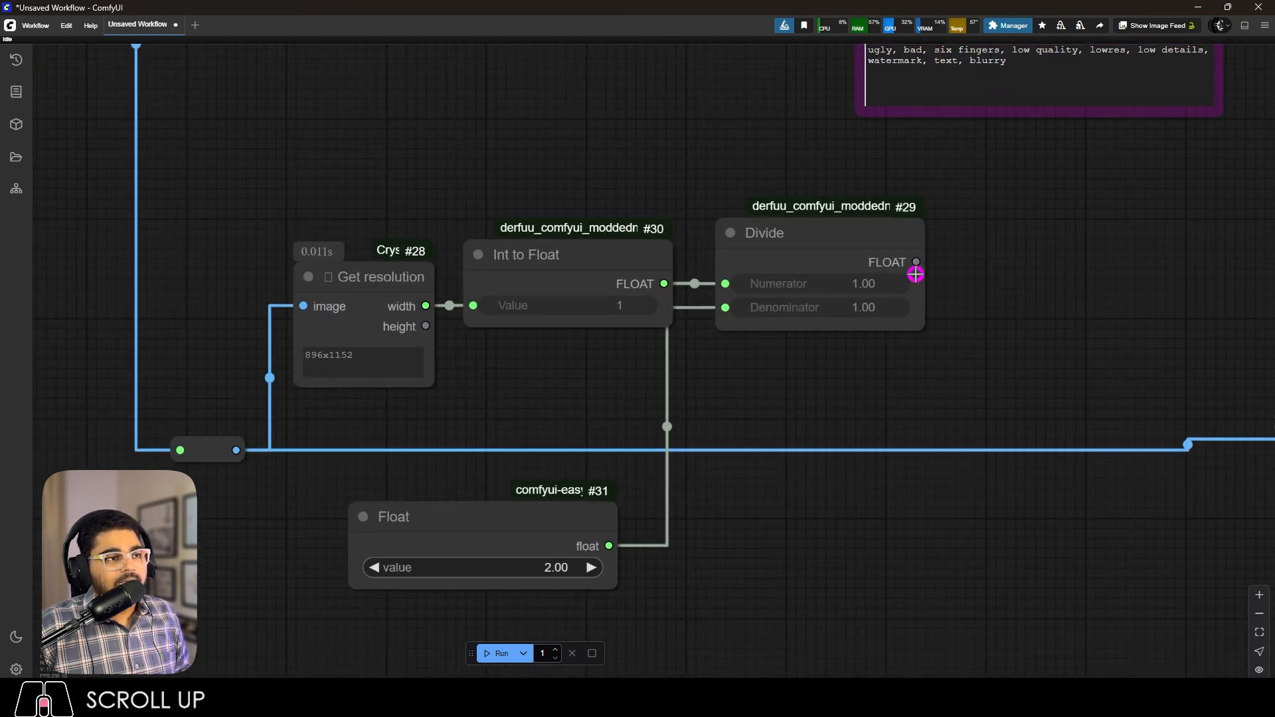
{"action": "double_click", "coordinate": [1042, 277]}
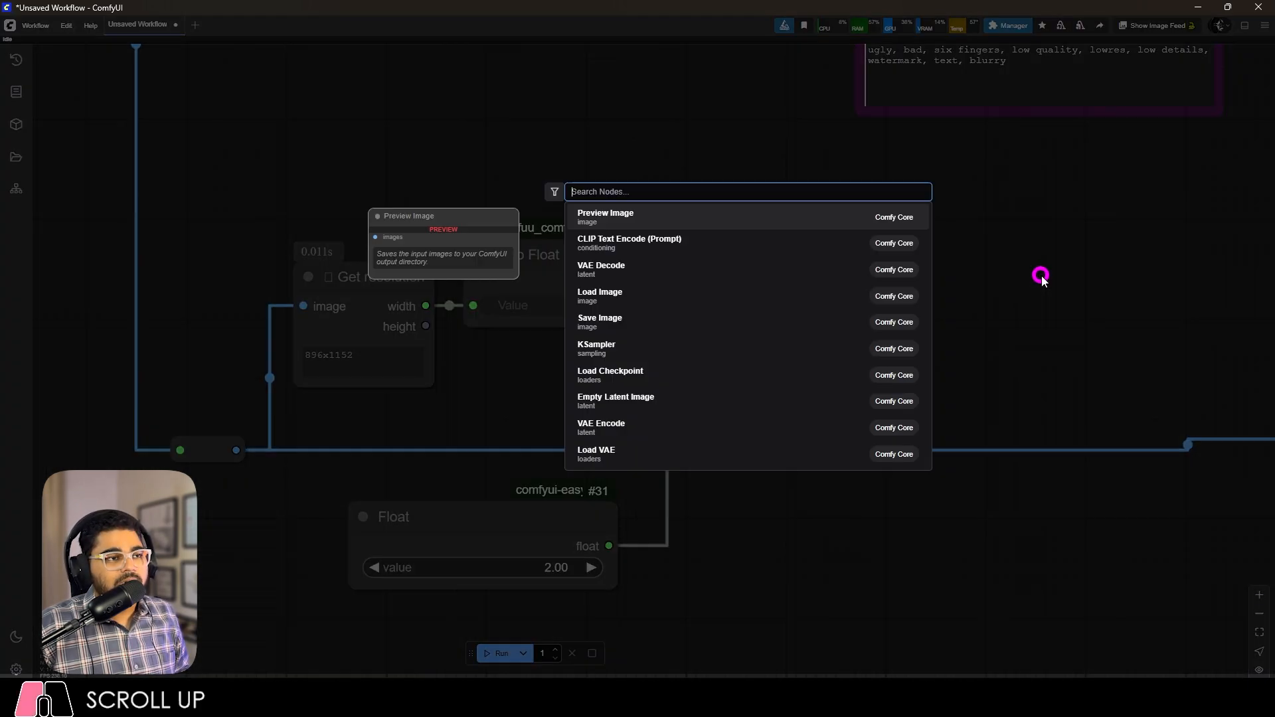
{"action": "type", "text": "float to int"}
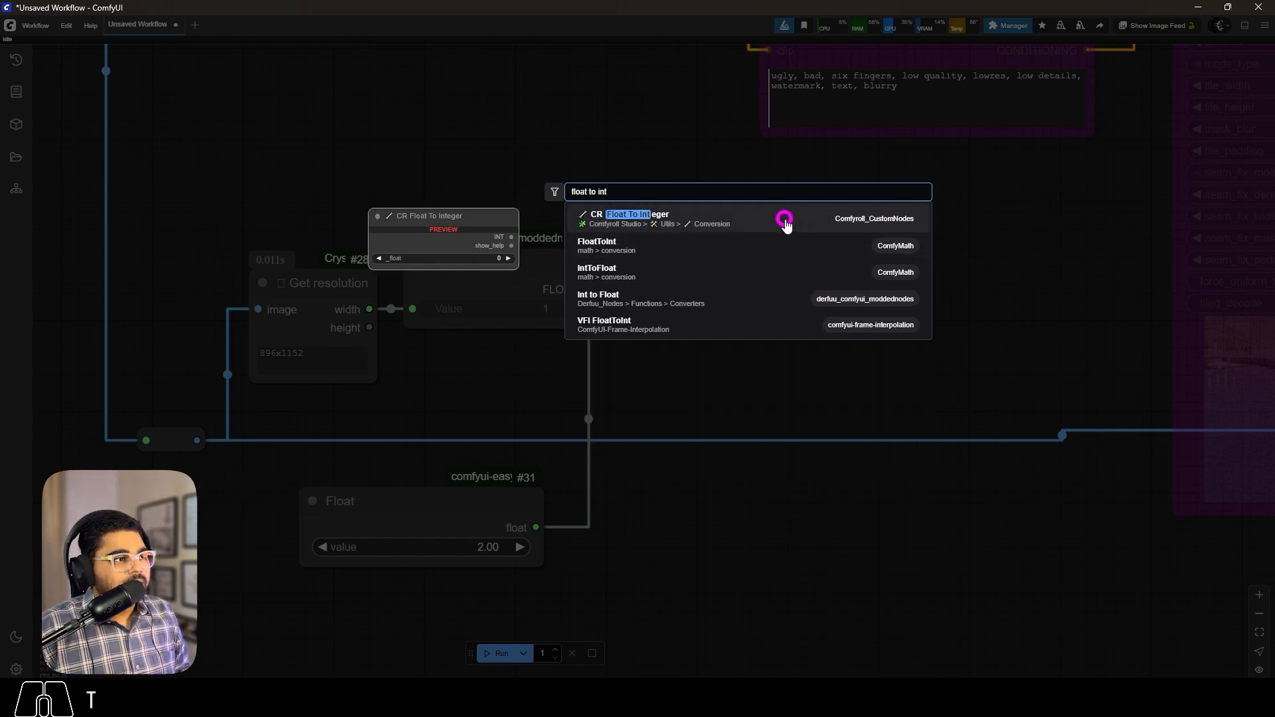
{"action": "left_click", "coordinate": [785, 217]}
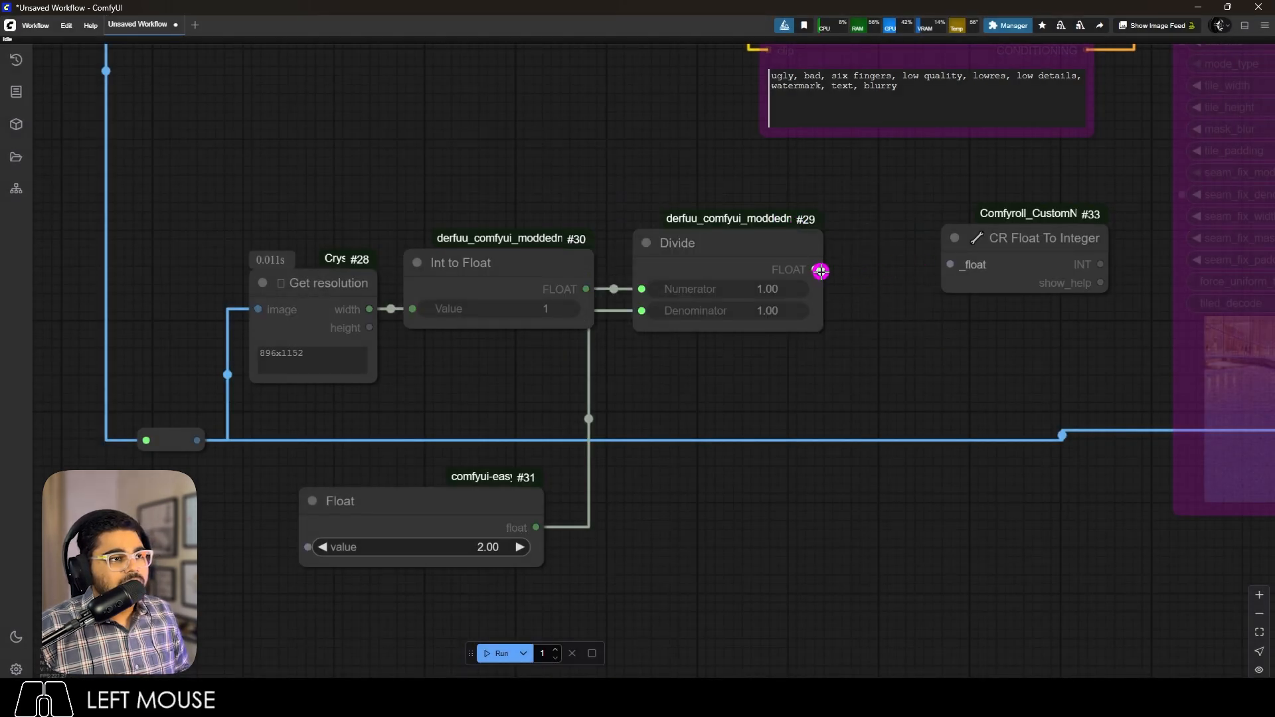
{"action": "left_click_drag", "start_coordinate": [819, 271], "coordinate": [900, 251]}
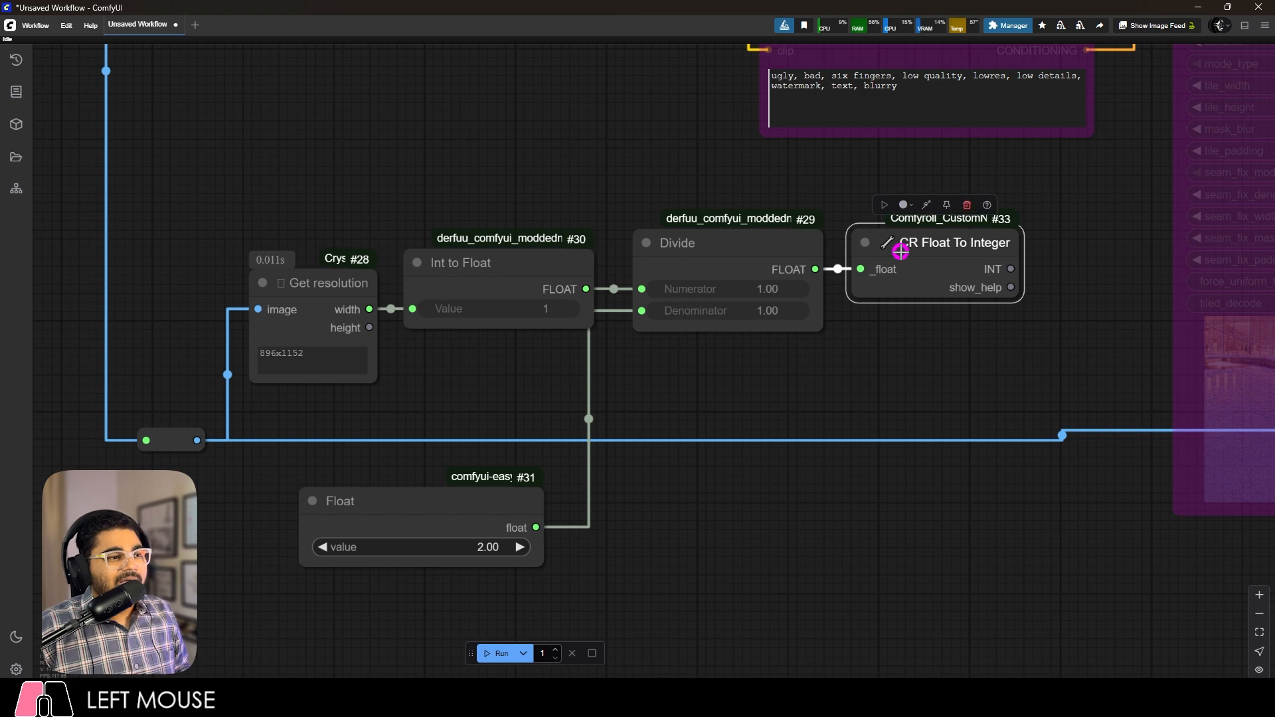
Check the divided width by running the workflow with a Preview Any node on the INT output, and delete that preview node.
{"action": "double_click", "coordinate": [1054, 277]}
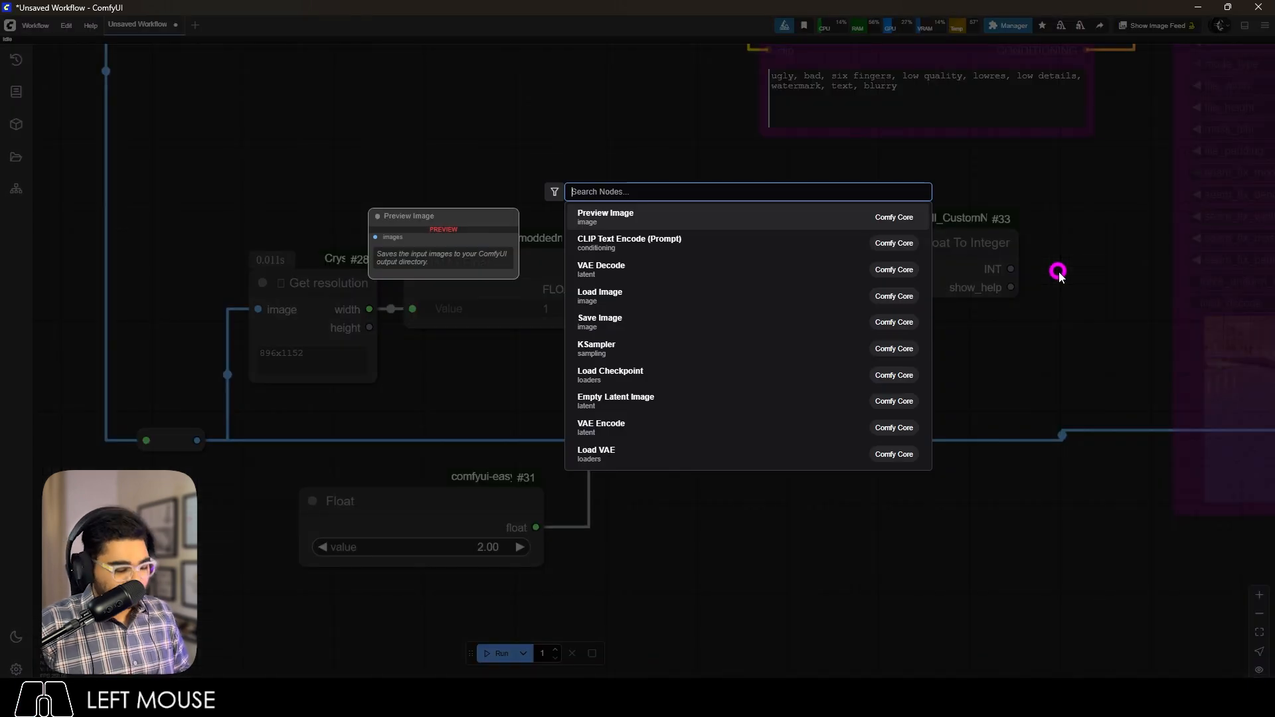
{"action": "type", "text": "prev"}
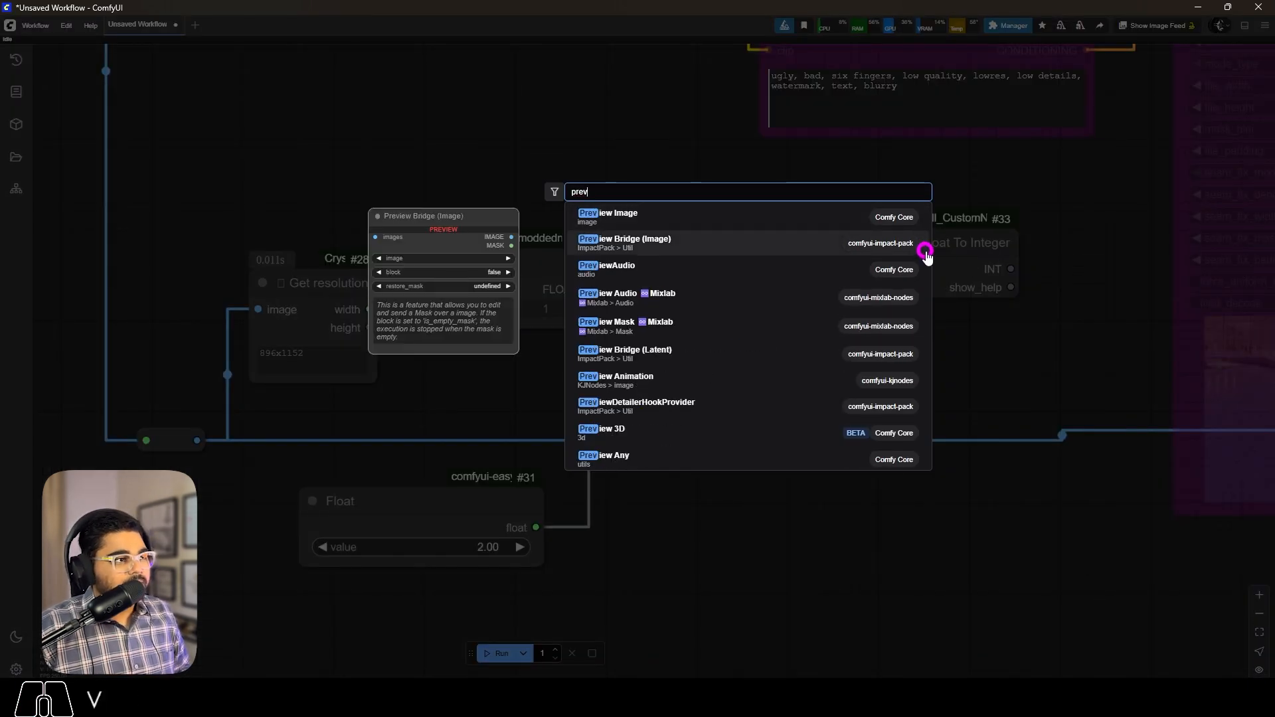
{"action": "left_click", "coordinate": [883, 458]}
{"action": "left_click_drag", "start_coordinate": [1089, 255], "coordinate": [1097, 244]}
{"action": "left_click", "coordinate": [502, 650]}
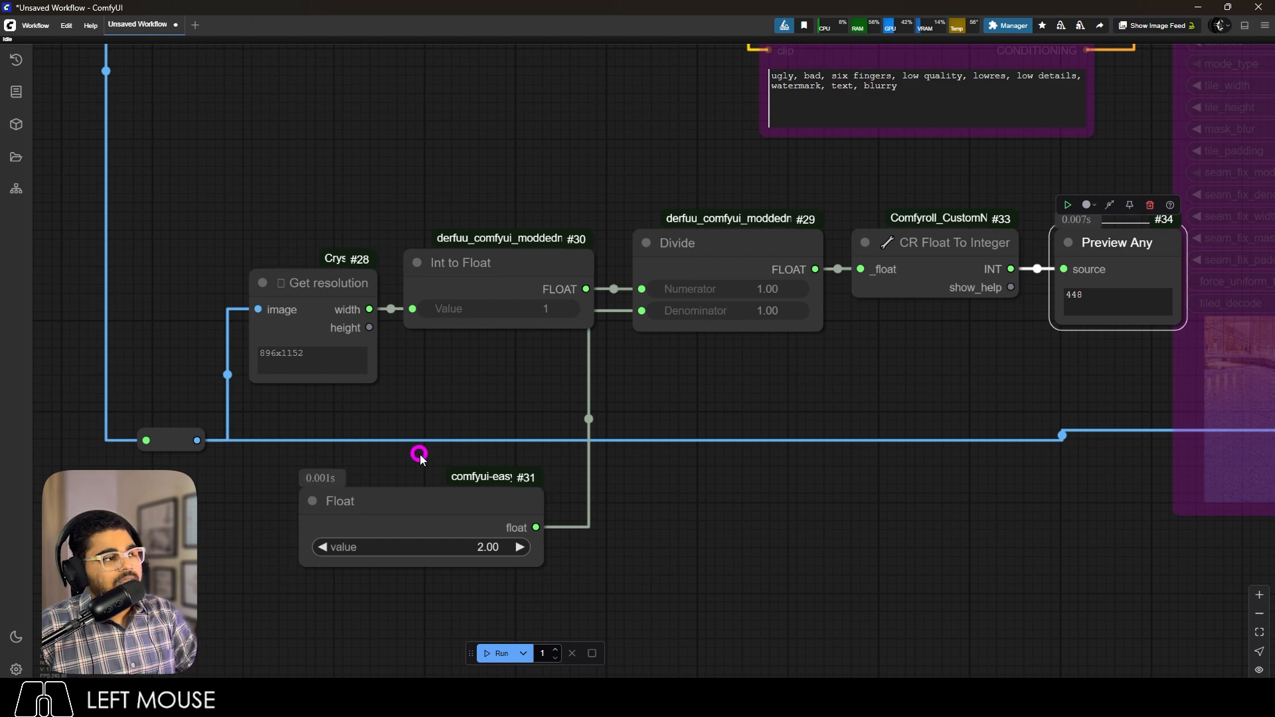
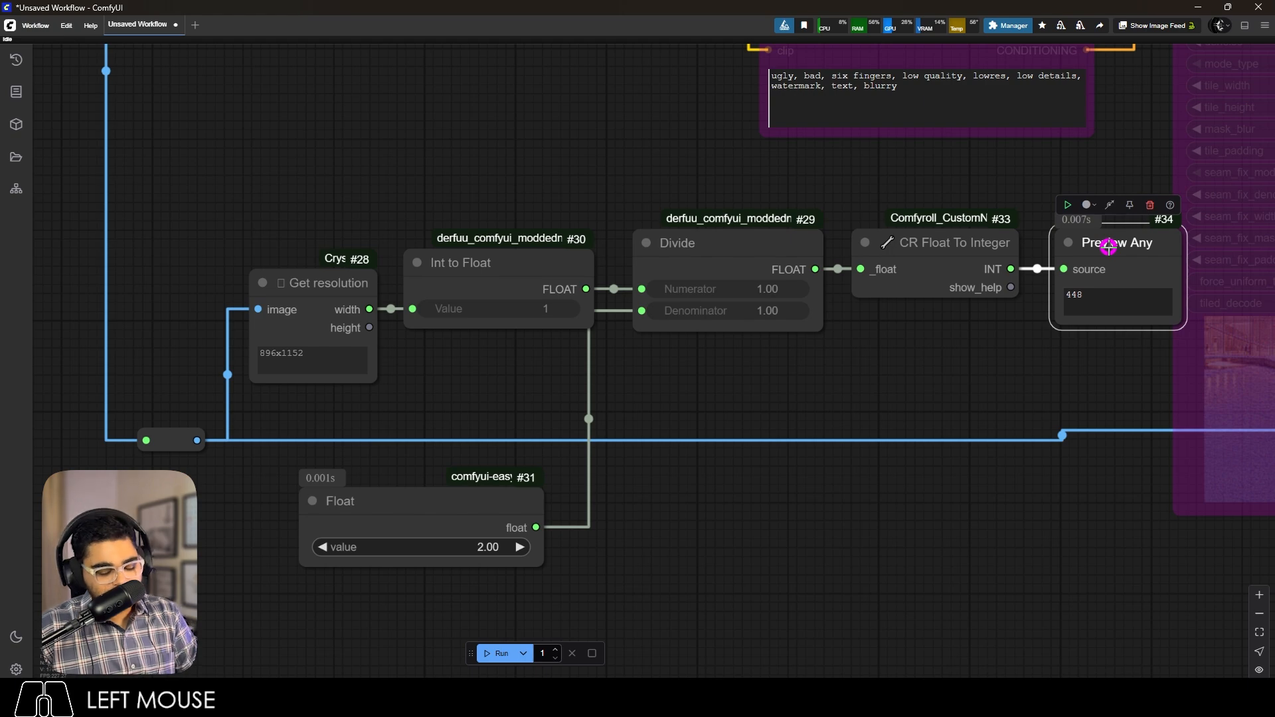
{"action": "key", "text": "Delete"}
Connect CR Float To Integer's INT output to the tile_width input of Ultimate SD Upscale.
{"action": "scroll", "coordinate": [908, 404], "scroll_direction": "down", "scroll_amount": 10}
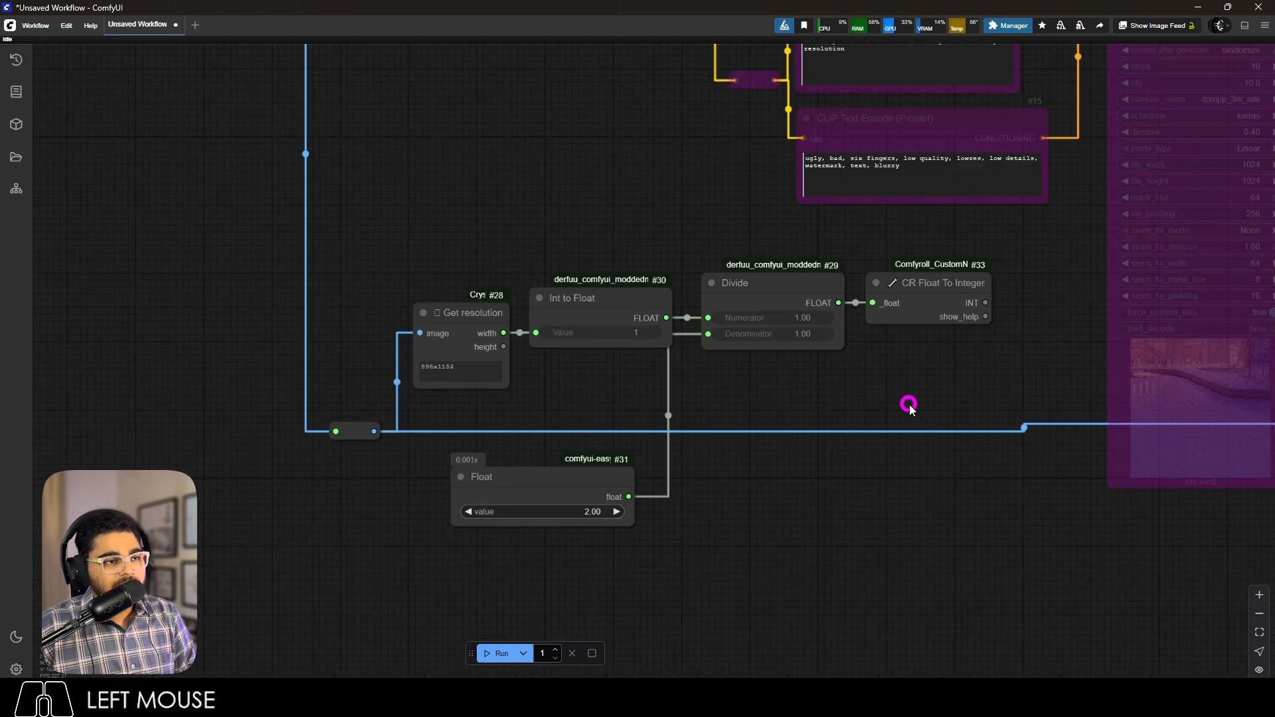
{"action": "scroll", "coordinate": [965, 361], "scroll_direction": "up", "scroll_amount": 10}
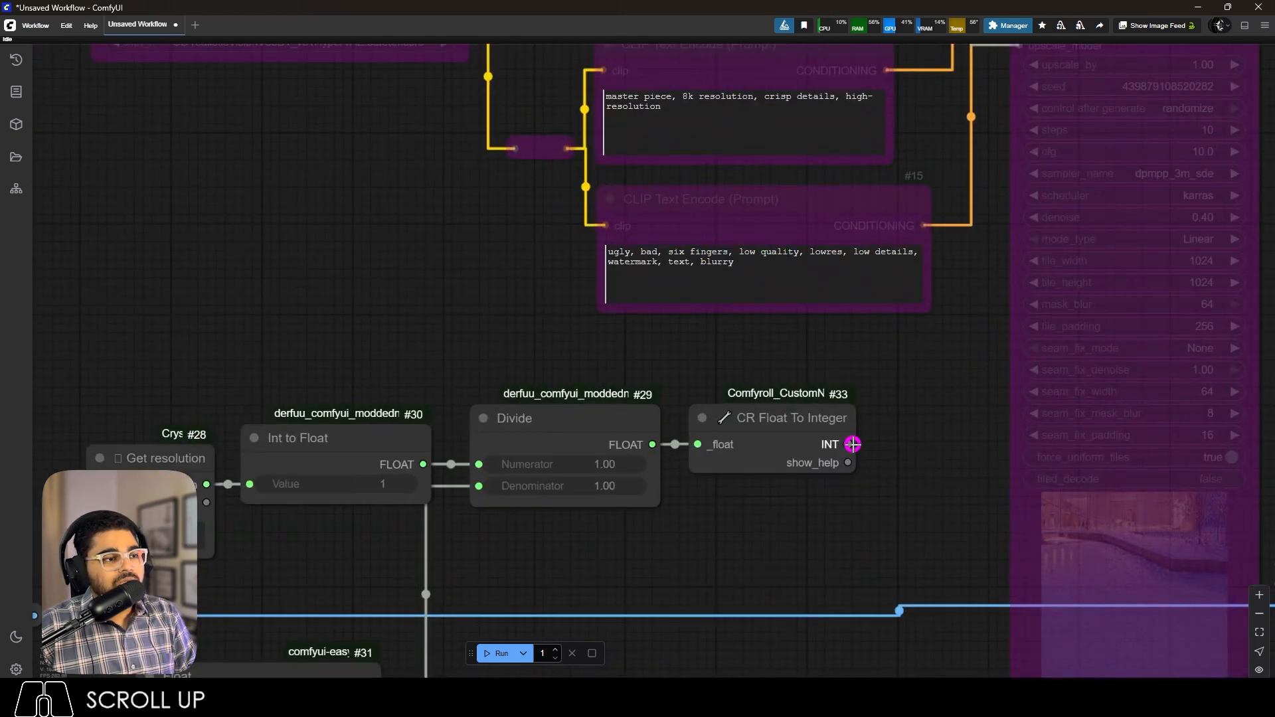
{"action": "left_click_drag", "start_coordinate": [847, 445], "coordinate": [1016, 261]}
{"action": "scroll", "coordinate": [971, 335], "scroll_direction": "down", "scroll_amount": 5}
{"action": "scroll", "coordinate": [692, 464], "scroll_direction": "down", "scroll_amount": 5}
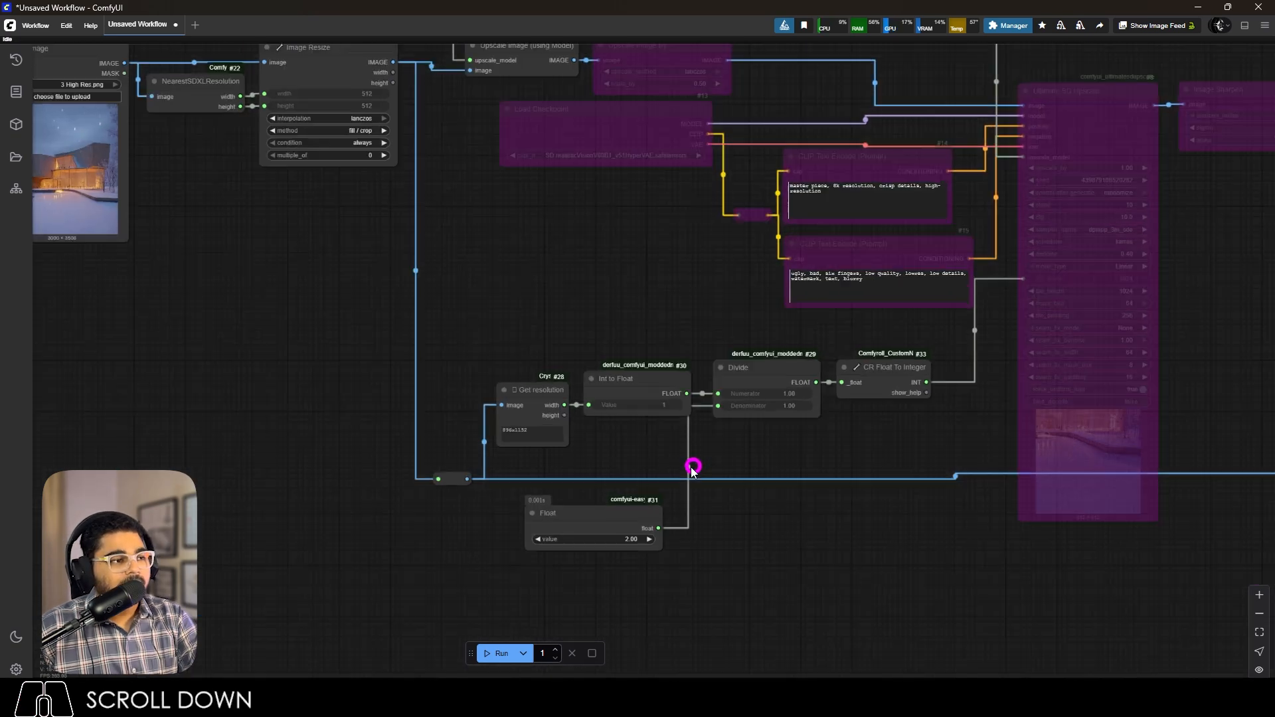
Duplicate the Int to Float, Divide and CR Float To Integer nodes below the originals and connect Get resolution's height to the copied Int to Float.
{"action": "scroll", "coordinate": [691, 385], "scroll_direction": "up", "scroll_amount": 2}
{"action": "scroll", "coordinate": [1016, 381], "scroll_direction": "down", "scroll_amount": 3}
{"action": "left_click_drag", "start_coordinate": [1016, 382], "coordinate": [657, 297]}
{"action": "key", "text": "ctrl+c"}
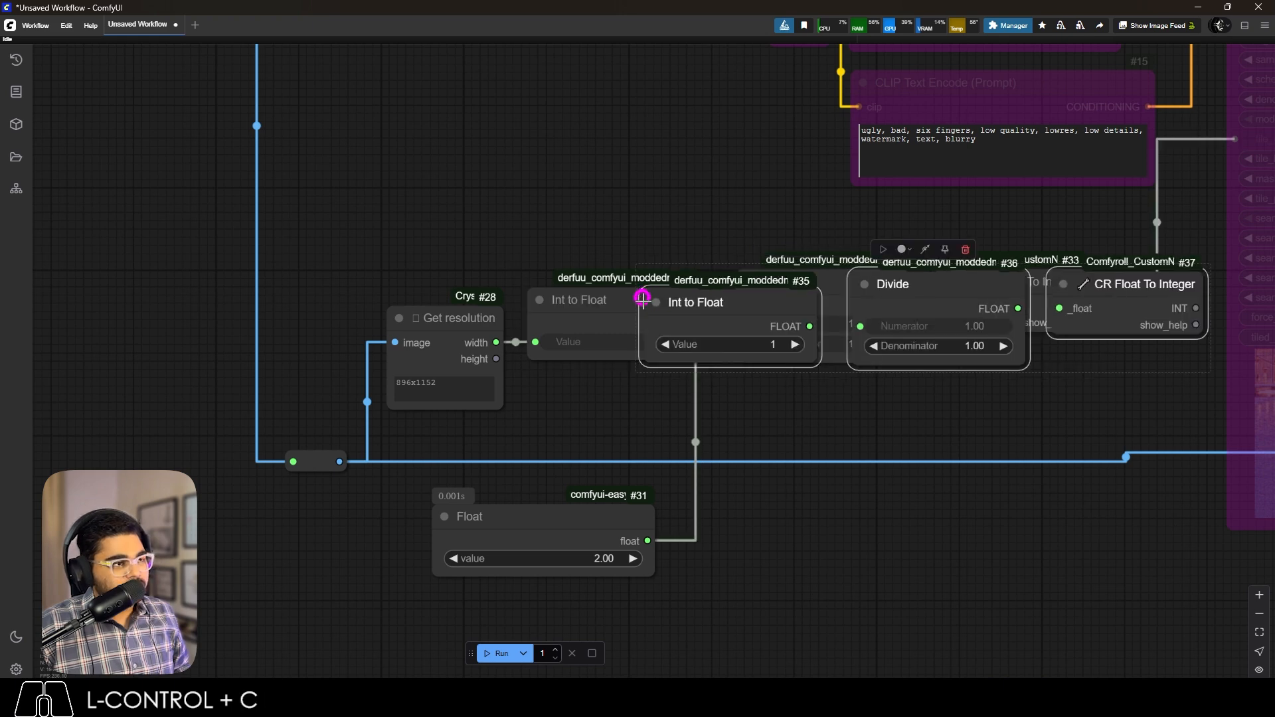
{"action": "key", "text": "ctrl+v"}
{"action": "left_click_drag", "start_coordinate": [807, 342], "coordinate": [622, 443]}
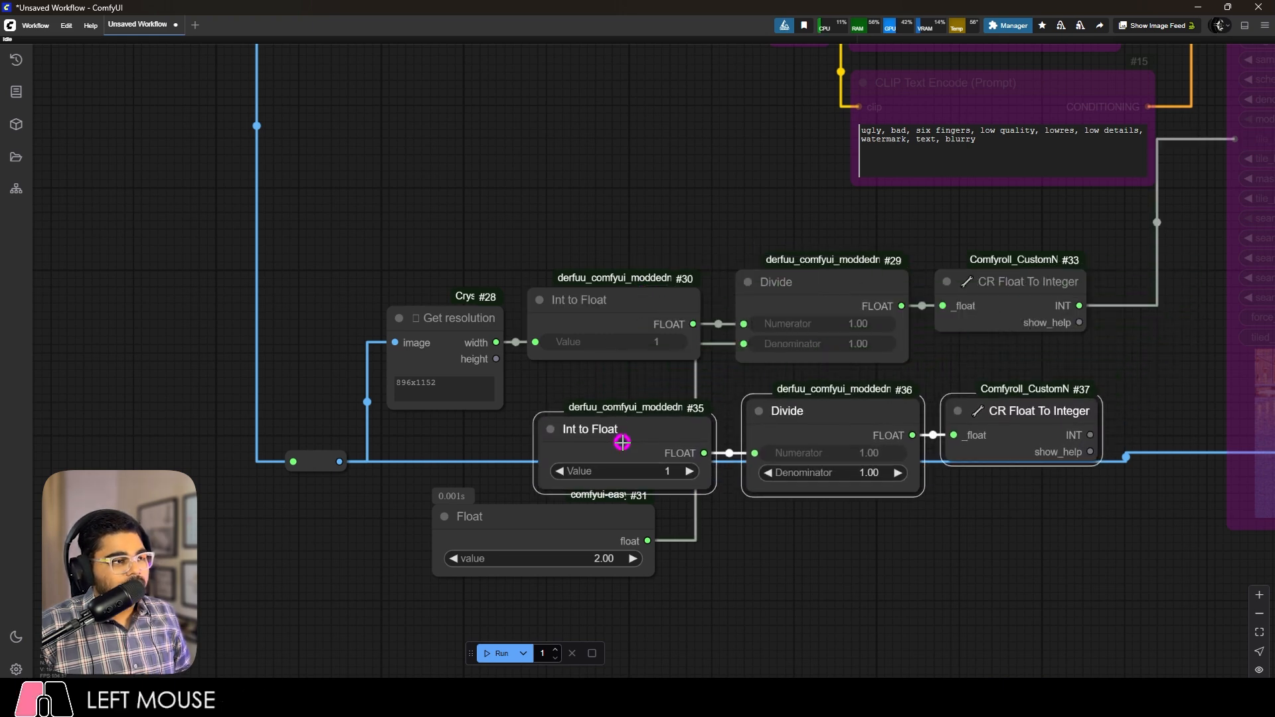
{"action": "left_click", "coordinate": [533, 392]}
{"action": "left_click_drag", "start_coordinate": [496, 359], "coordinate": [546, 470]}
Connect the copied chain's INT output to Ultimate SD Upscale's tile_height and the Float node to the copied Divide's Denominator.
{"action": "scroll", "coordinate": [545, 452], "scroll_direction": "down", "scroll_amount": 3}
{"action": "scroll", "coordinate": [897, 419], "scroll_direction": "up", "scroll_amount": 3}
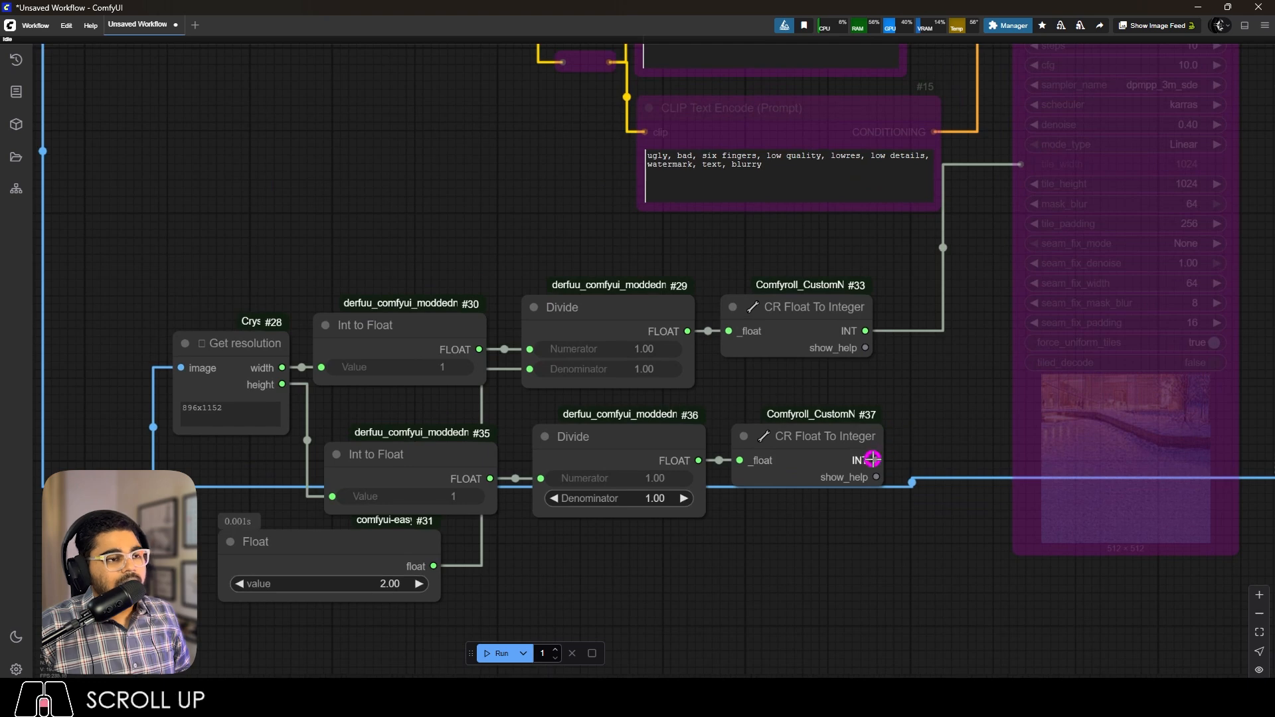
{"action": "left_click_drag", "start_coordinate": [876, 460], "coordinate": [1035, 191]}
{"action": "scroll", "coordinate": [899, 393], "scroll_direction": "down", "scroll_amount": 3}
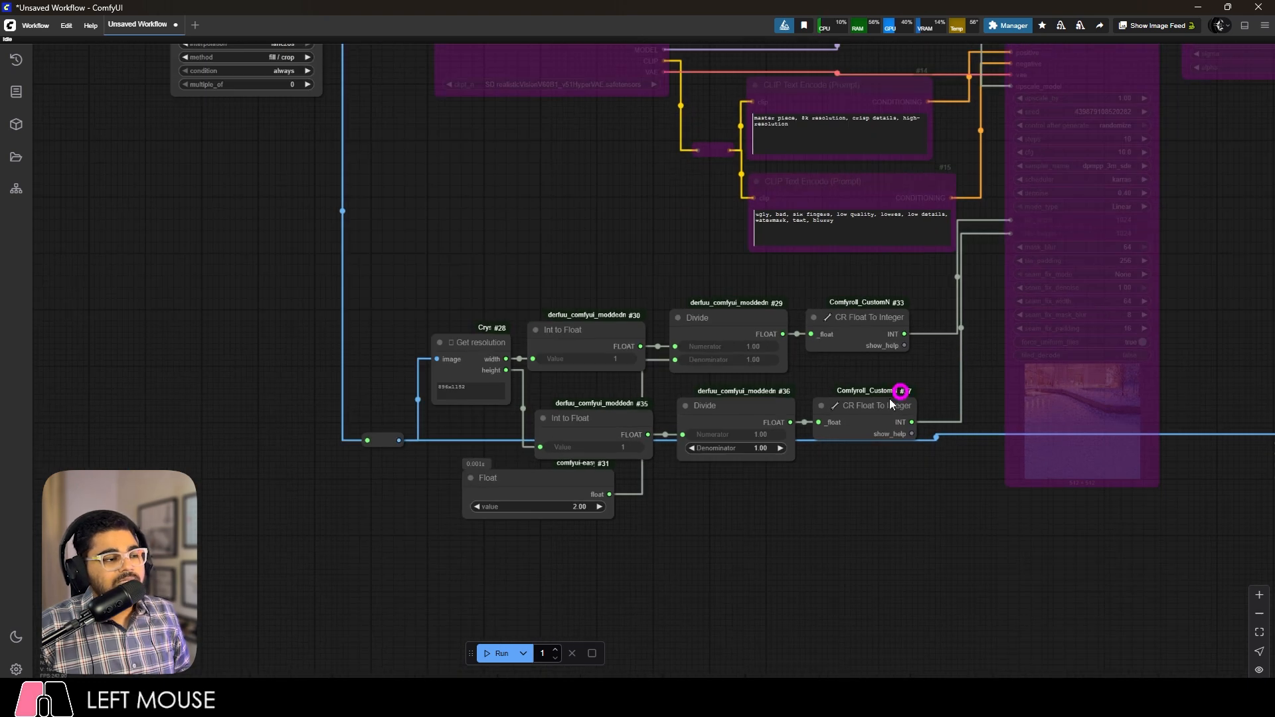
{"action": "scroll", "coordinate": [606, 478], "scroll_direction": "up", "scroll_amount": 3}
{"action": "left_click_drag", "start_coordinate": [562, 497], "coordinate": [622, 487]}
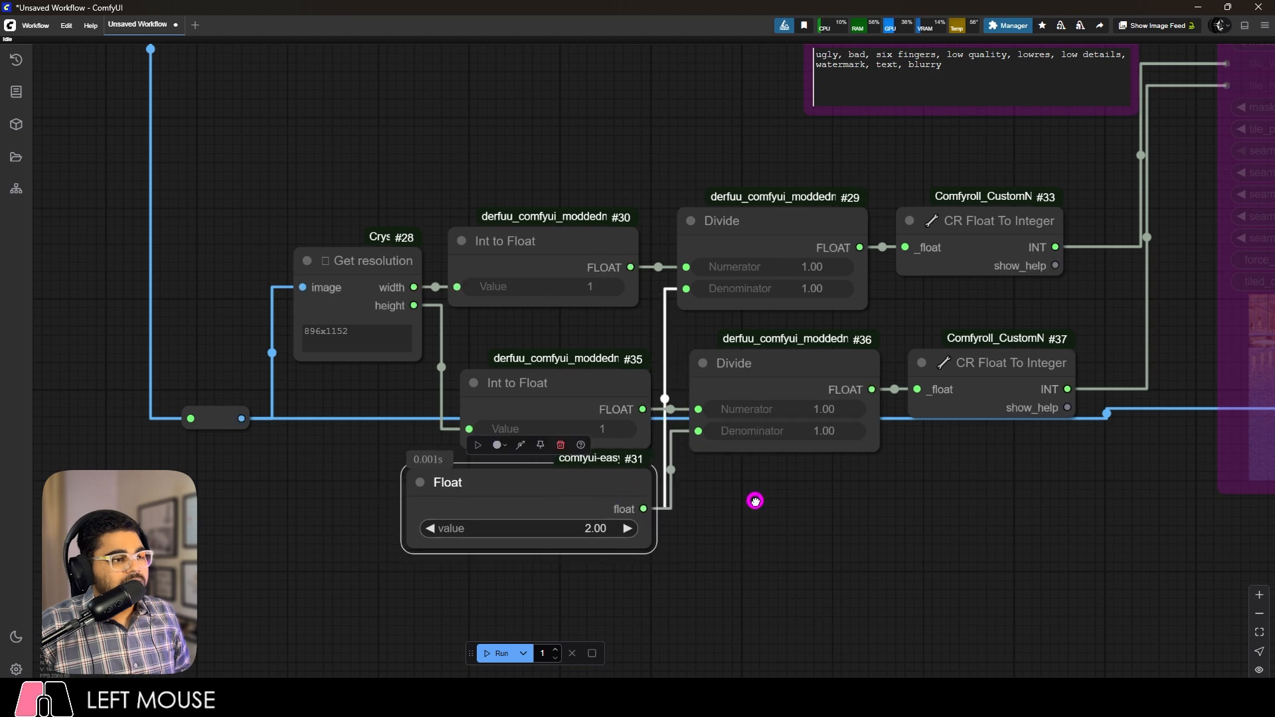
Collect the Get resolution, Float, Int to Float, Divide and CR Float To Integer nodes in a group titled Image to Parts.
{"action": "scroll", "coordinate": [754, 500], "scroll_direction": "down", "scroll_amount": 4}
{"action": "left_click_drag", "start_coordinate": [943, 548], "coordinate": [424, 327]}
{"action": "scroll", "coordinate": [392, 352], "scroll_direction": "down", "scroll_amount": 3}
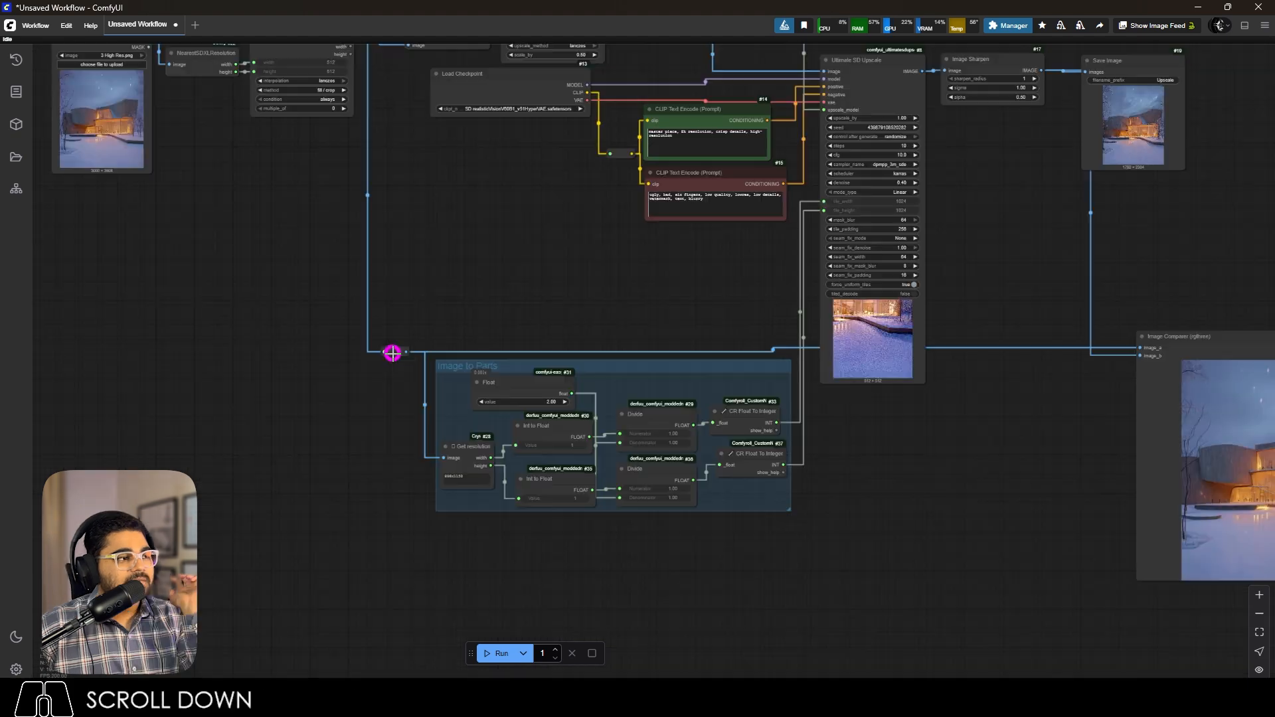
Adjust the reroute node beside the Image to Parts group so the Image Comparer link runs straight.
{"action": "left_click_drag", "start_coordinate": [397, 352], "coordinate": [386, 226]}
{"action": "scroll", "coordinate": [390, 228], "scroll_direction": "down", "scroll_amount": 5}
{"action": "scroll", "coordinate": [389, 228], "scroll_direction": "up", "scroll_amount": 5}
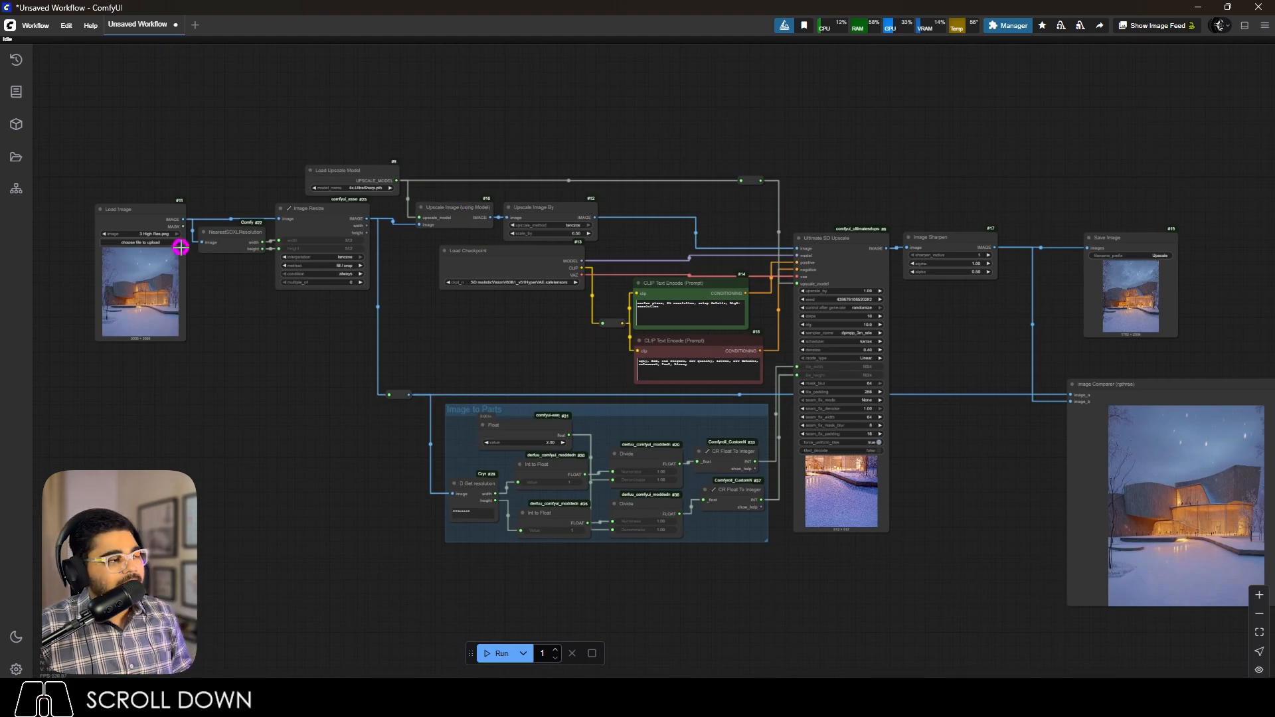
Examine the Load Image, NearestSDXLResolution and Image Resize nodes at the start of the workflow.
{"action": "scroll", "coordinate": [163, 260], "scroll_direction": "up", "scroll_amount": 7}
{"action": "left_click_drag", "start_coordinate": [369, 350], "coordinate": [782, 441]}
{"action": "scroll", "coordinate": [695, 439], "scroll_direction": "up", "scroll_amount": 5}
{"action": "scroll", "coordinate": [695, 440], "scroll_direction": "up", "scroll_amount": 1}
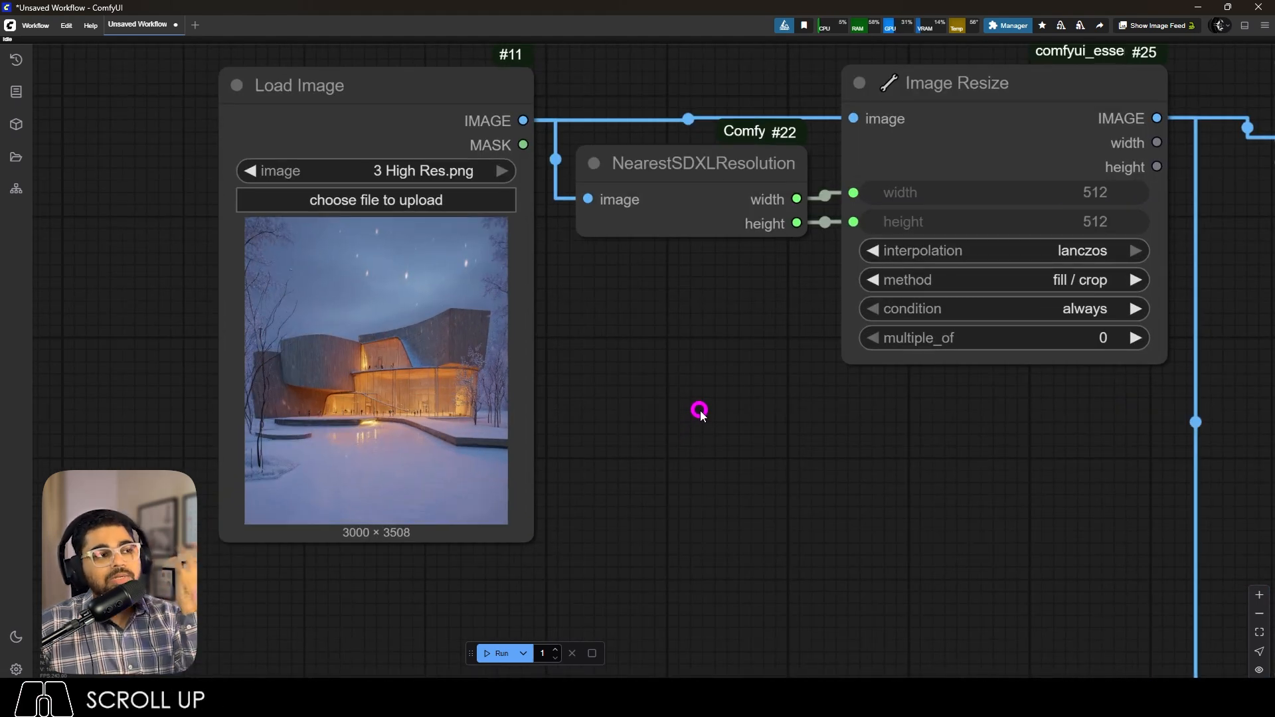
{"action": "scroll", "coordinate": [600, 450], "scroll_direction": "down", "scroll_amount": 8}
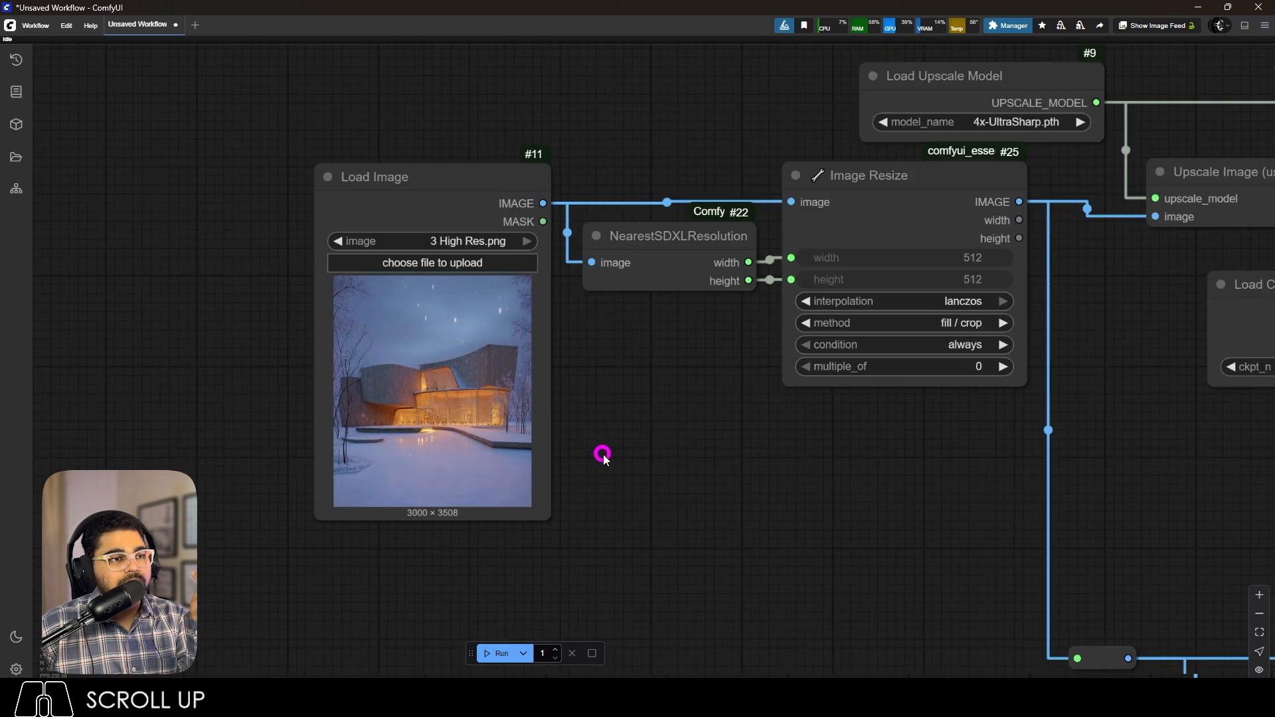
{"action": "scroll", "coordinate": [577, 337], "scroll_direction": "up", "scroll_amount": 6}
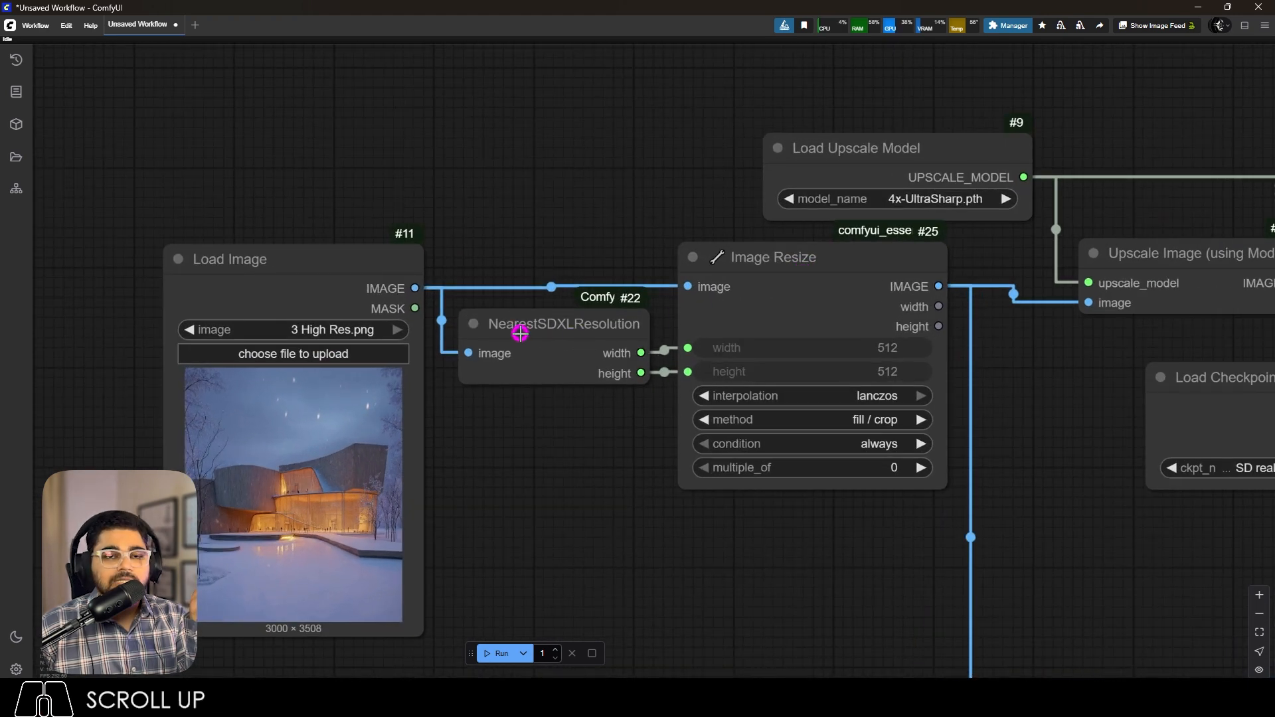
{"action": "scroll", "coordinate": [520, 334], "scroll_direction": "down", "scroll_amount": 4}
Set the Load Upscale Model node's model to 4x_foolhardy_Remacri.pth.
{"action": "left_click_drag", "start_coordinate": [882, 362], "coordinate": [673, 211]}
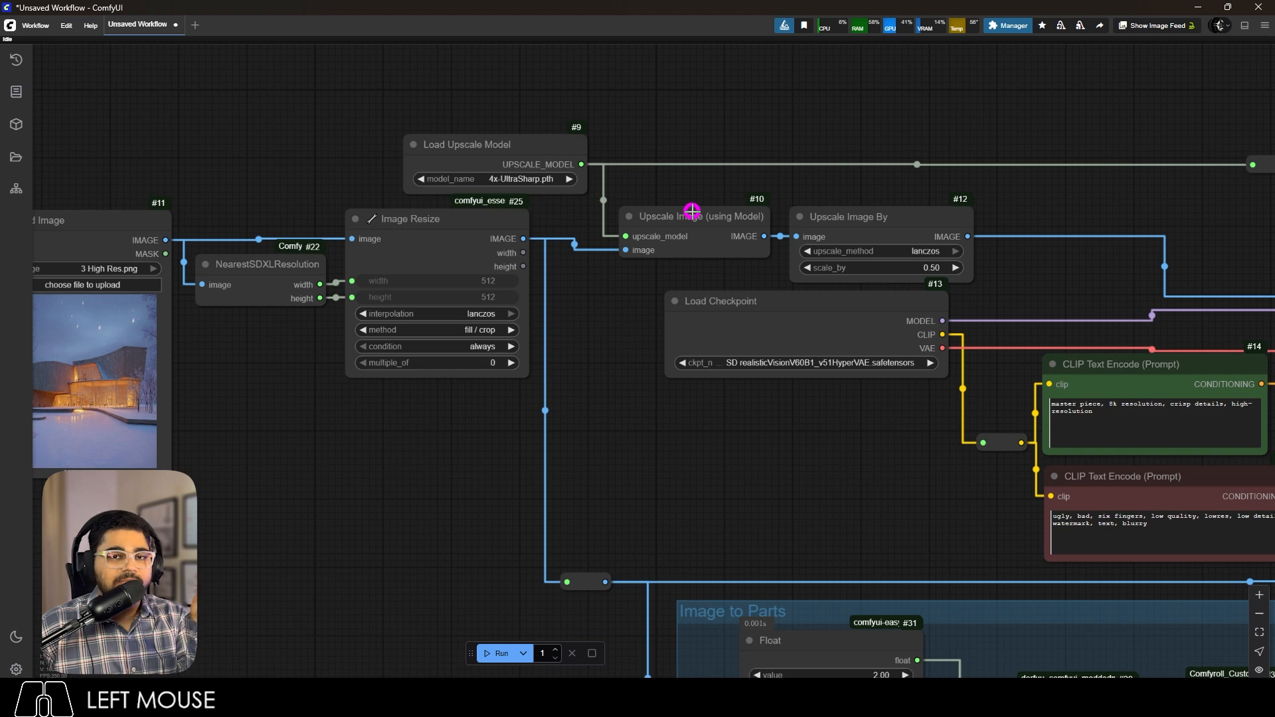
{"action": "left_click", "coordinate": [517, 178]}
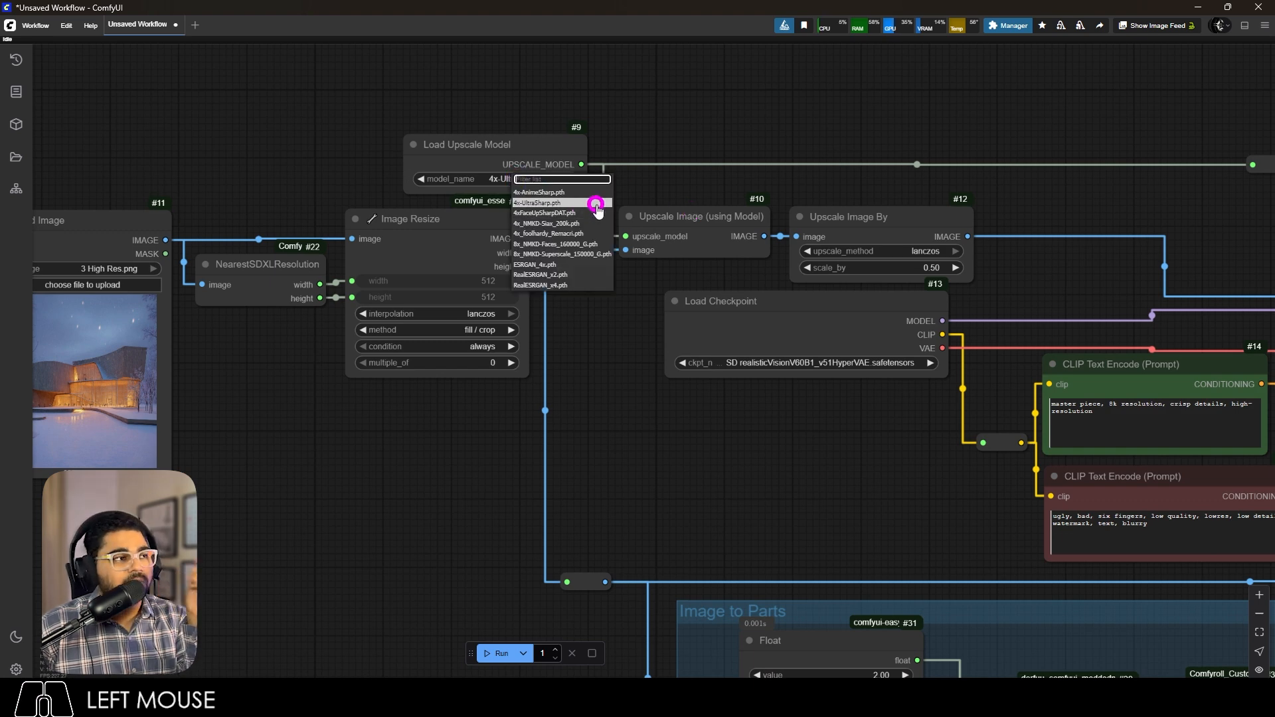
{"action": "left_click", "coordinate": [590, 233]}
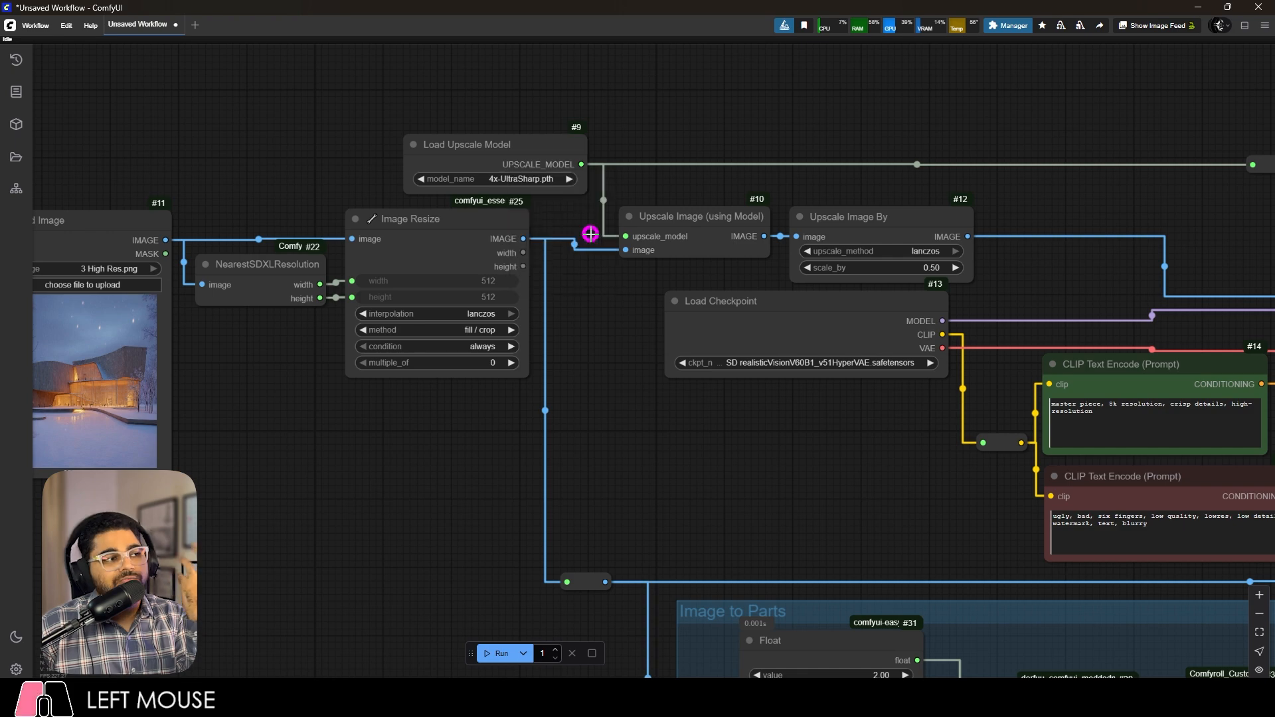
Examine the available upscale models, the two Upscale Image nodes and the Load Checkpoint node.
{"action": "scroll", "coordinate": [825, 205], "scroll_direction": "down", "scroll_amount": 5}
{"action": "scroll", "coordinate": [803, 199], "scroll_direction": "up", "scroll_amount": 7}
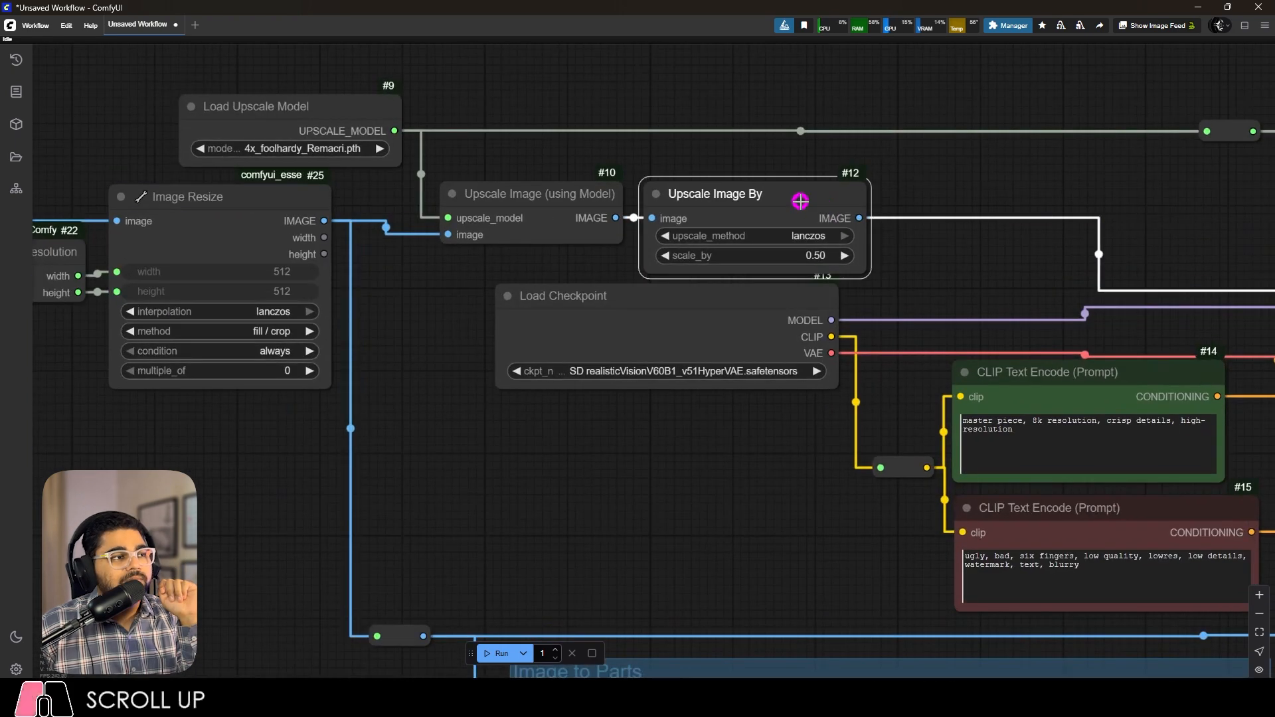
{"action": "scroll", "coordinate": [888, 254], "scroll_direction": "down", "scroll_amount": 5}
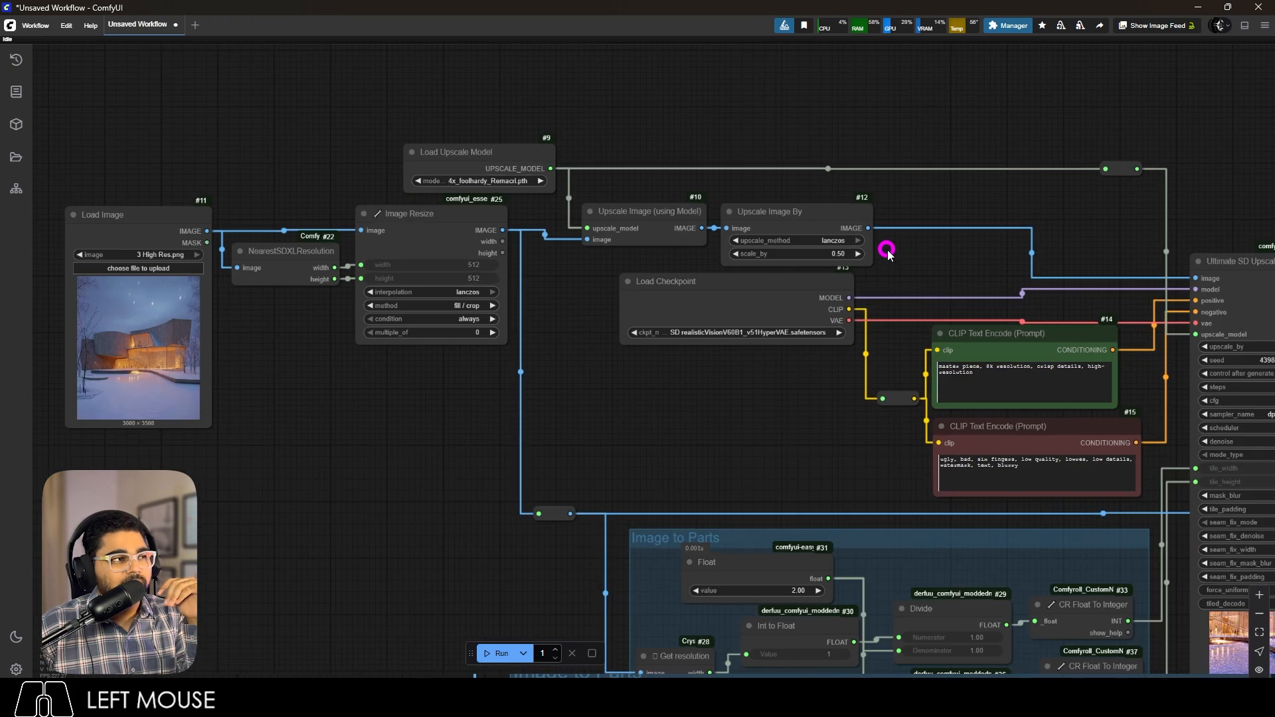
{"action": "scroll", "coordinate": [441, 165], "scroll_direction": "up", "scroll_amount": 6}
{"action": "left_click", "coordinate": [504, 193]}
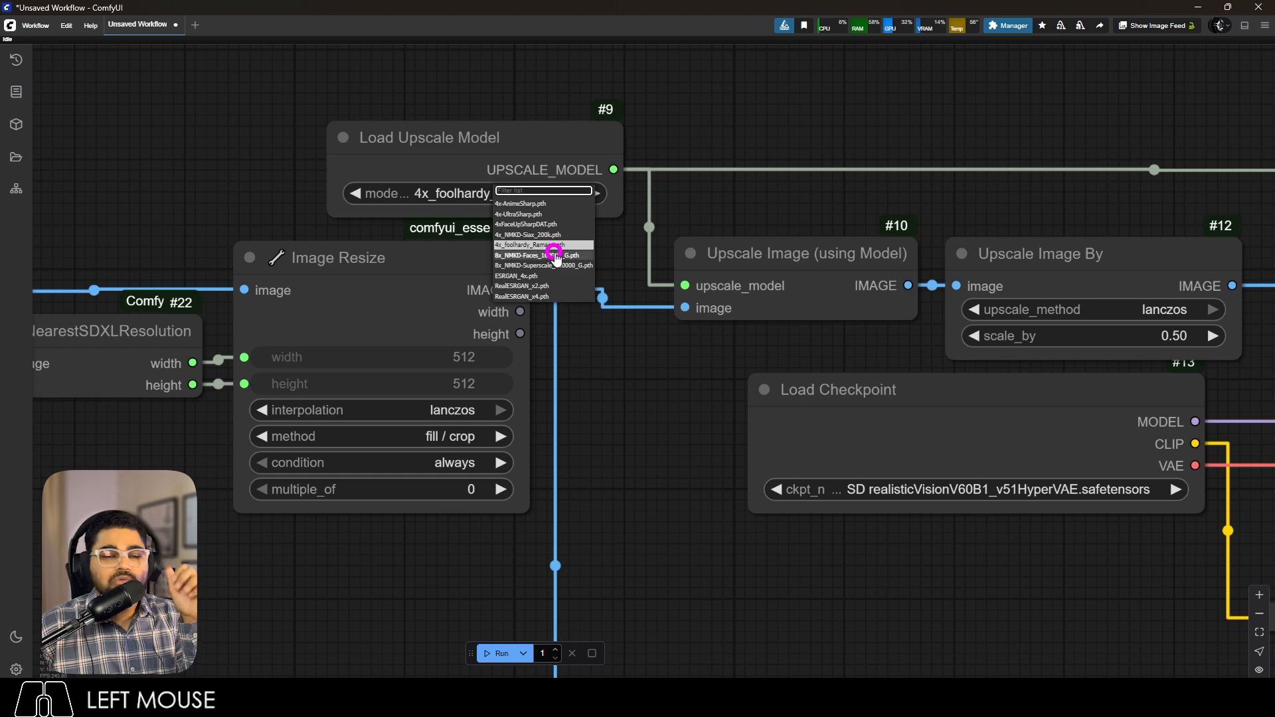
{"action": "scroll", "coordinate": [1056, 240], "scroll_direction": "down", "scroll_amount": 5}
{"action": "scroll", "coordinate": [1055, 240], "scroll_direction": "up", "scroll_amount": 5}
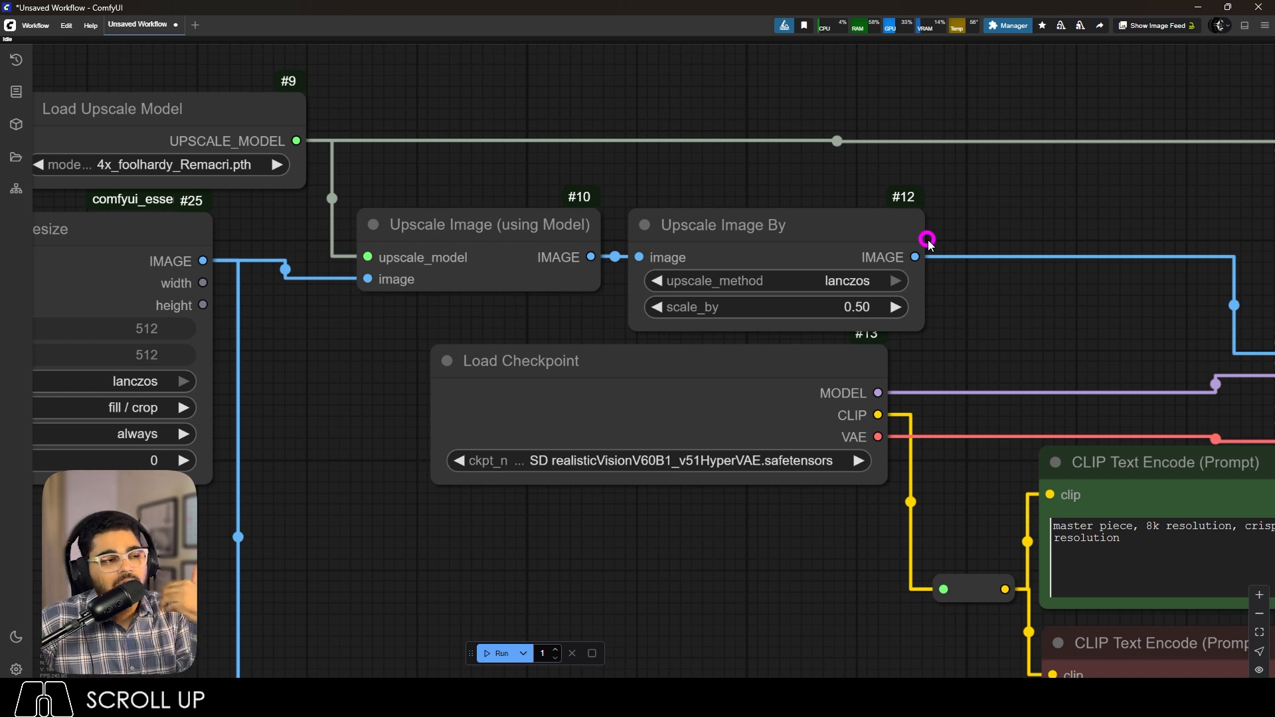
{"action": "scroll", "coordinate": [967, 270], "scroll_direction": "down", "scroll_amount": 3}
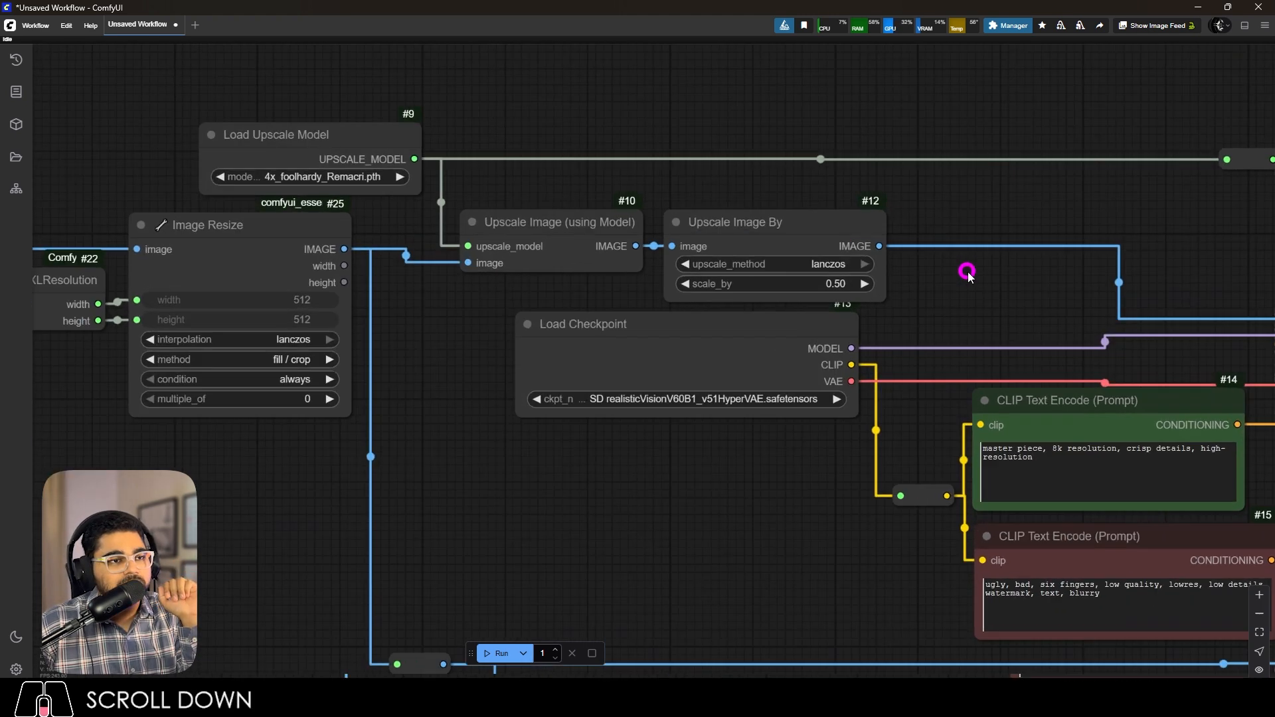
{"action": "scroll", "coordinate": [803, 327], "scroll_direction": "up", "scroll_amount": 2}
{"action": "left_click", "coordinate": [777, 327]}
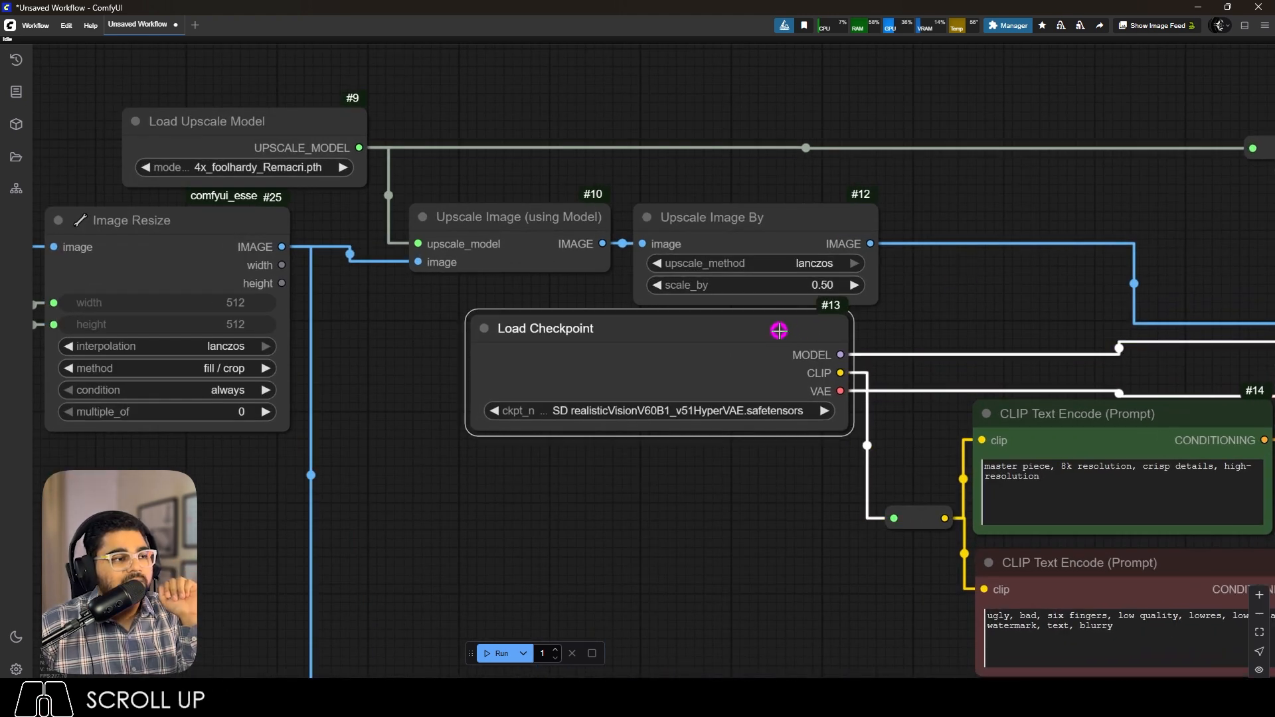
{"action": "left_click", "coordinate": [934, 330]}
{"action": "scroll", "coordinate": [773, 435], "scroll_direction": "up", "scroll_amount": 5}
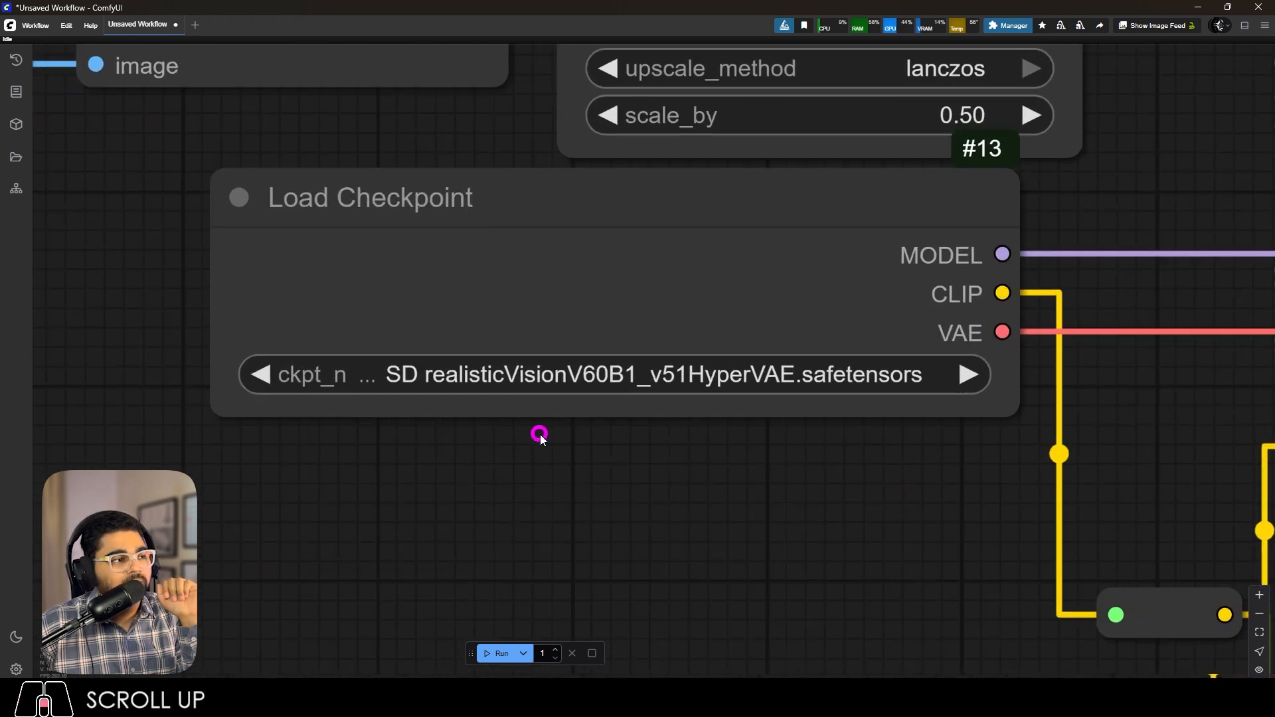
{"action": "scroll", "coordinate": [540, 438], "scroll_direction": "down", "scroll_amount": 3}
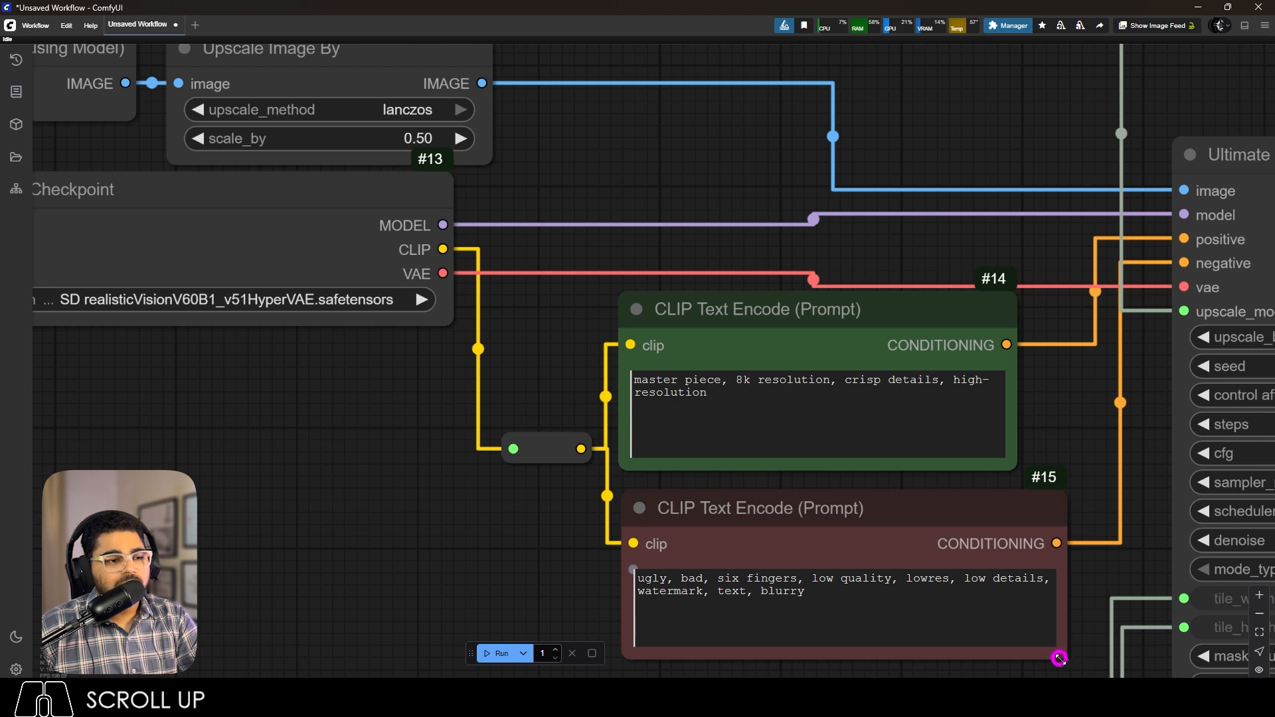
Shrink the negative prompt node to about the positive one's width and nudge the positive prompt node and CLIP reroute into line.
{"action": "left_click_drag", "start_coordinate": [1061, 658], "coordinate": [1026, 633]}
{"action": "mouse_move", "coordinate": [831, 312]}
{"action": "left_mouse_down"}
{"action": "mouse_move", "coordinate": [848, 316]}
{"action": "mouse_move", "coordinate": [837, 315]}
{"action": "left_mouse_up"}
{"action": "left_click", "coordinate": [537, 306]}
{"action": "left_click_drag", "start_coordinate": [552, 447], "coordinate": [552, 441]}
{"action": "left_click", "coordinate": [572, 356]}
{"action": "scroll", "coordinate": [709, 307], "scroll_direction": "down", "scroll_amount": 3}
{"action": "scroll", "coordinate": [967, 277], "scroll_direction": "up", "scroll_amount": 3}
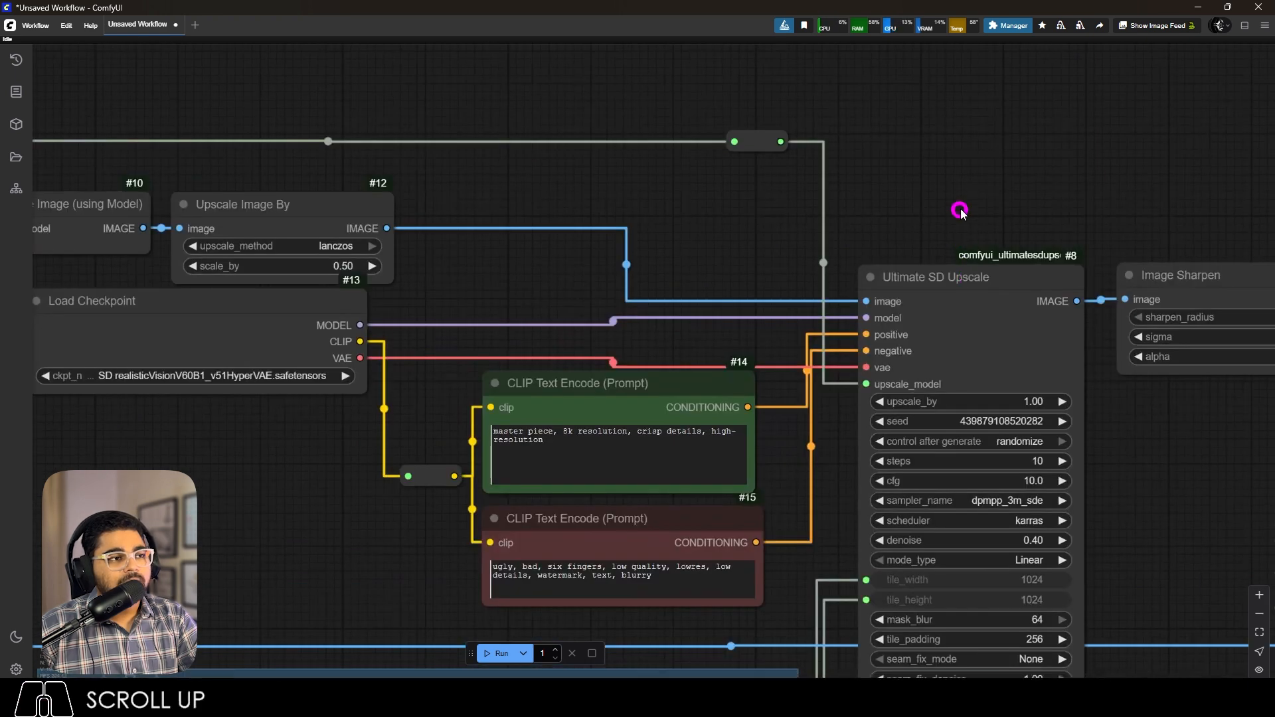
Duplicate the Load Upscale Model node and place the copy above the reroute that feeds Ultimate SD Upscale's upscale_model input.
{"action": "left_click", "coordinate": [684, 236]}
{"action": "scroll", "coordinate": [904, 318], "scroll_direction": "up", "scroll_amount": 3}
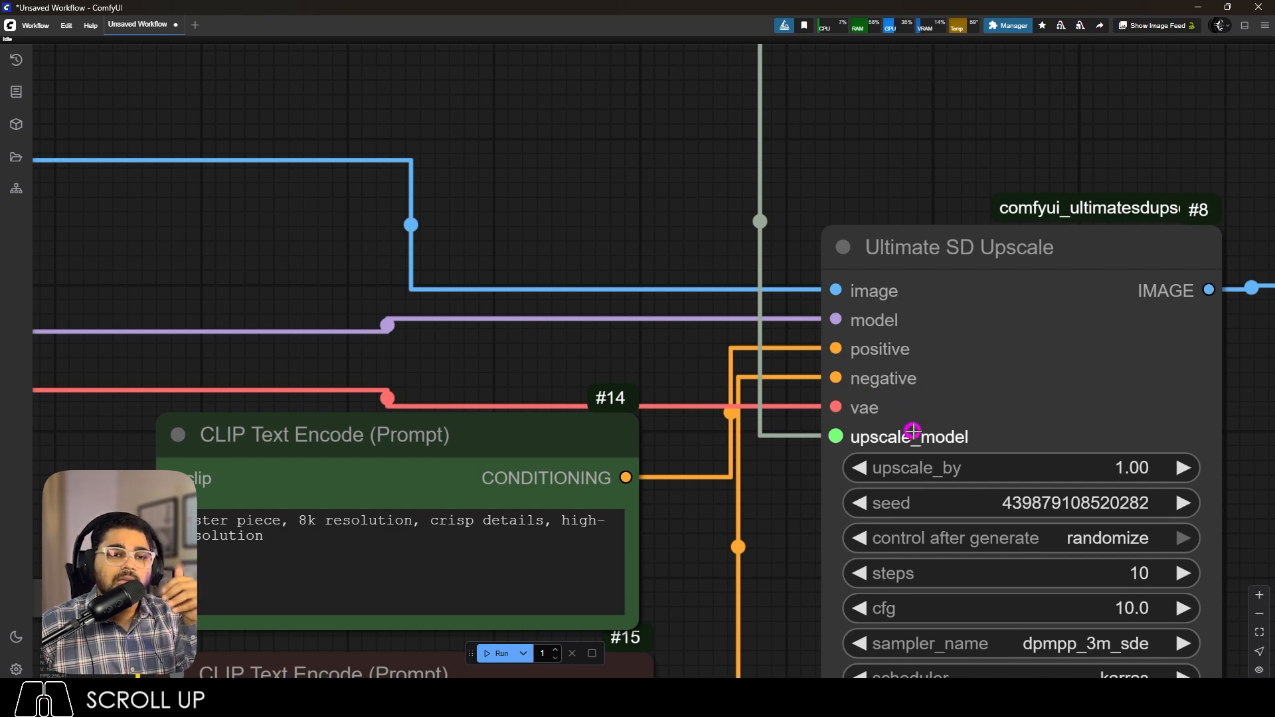
{"action": "scroll", "coordinate": [913, 432], "scroll_direction": "down", "scroll_amount": 5}
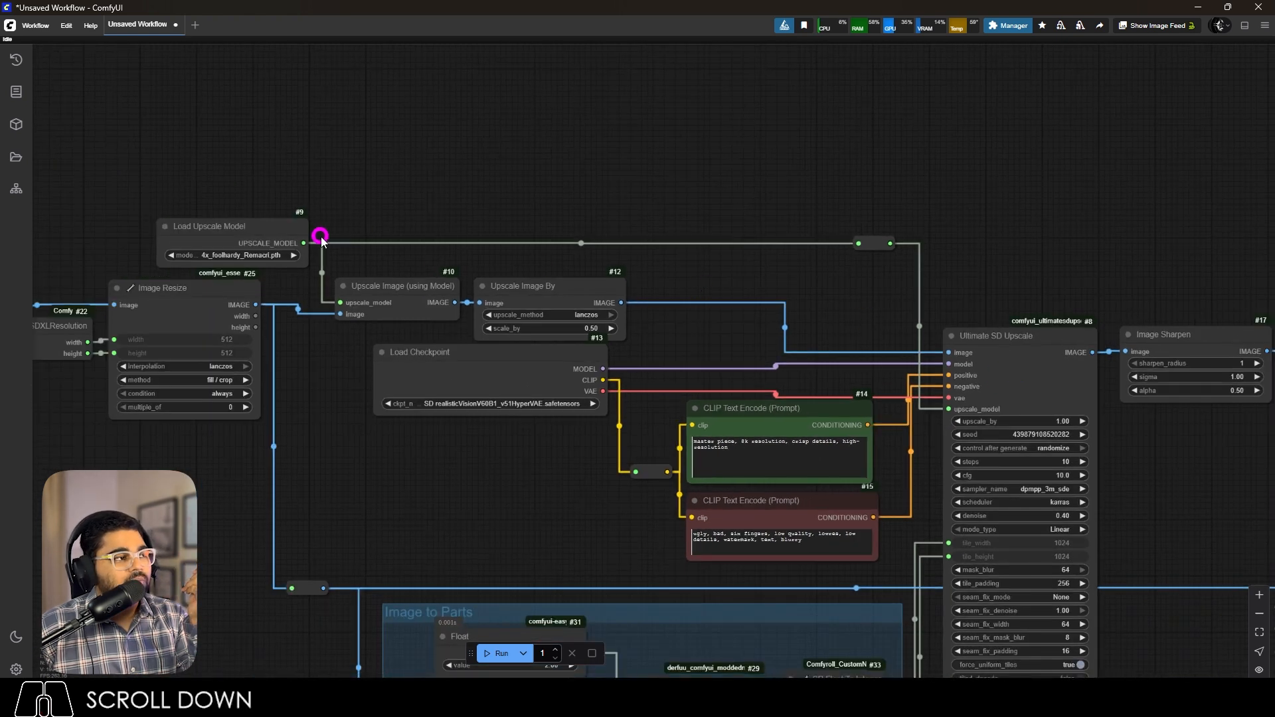
{"action": "left_click", "coordinate": [279, 224]}
{"action": "key", "text": "ctrl+c"}
{"action": "key", "text": "ctrl+v"}
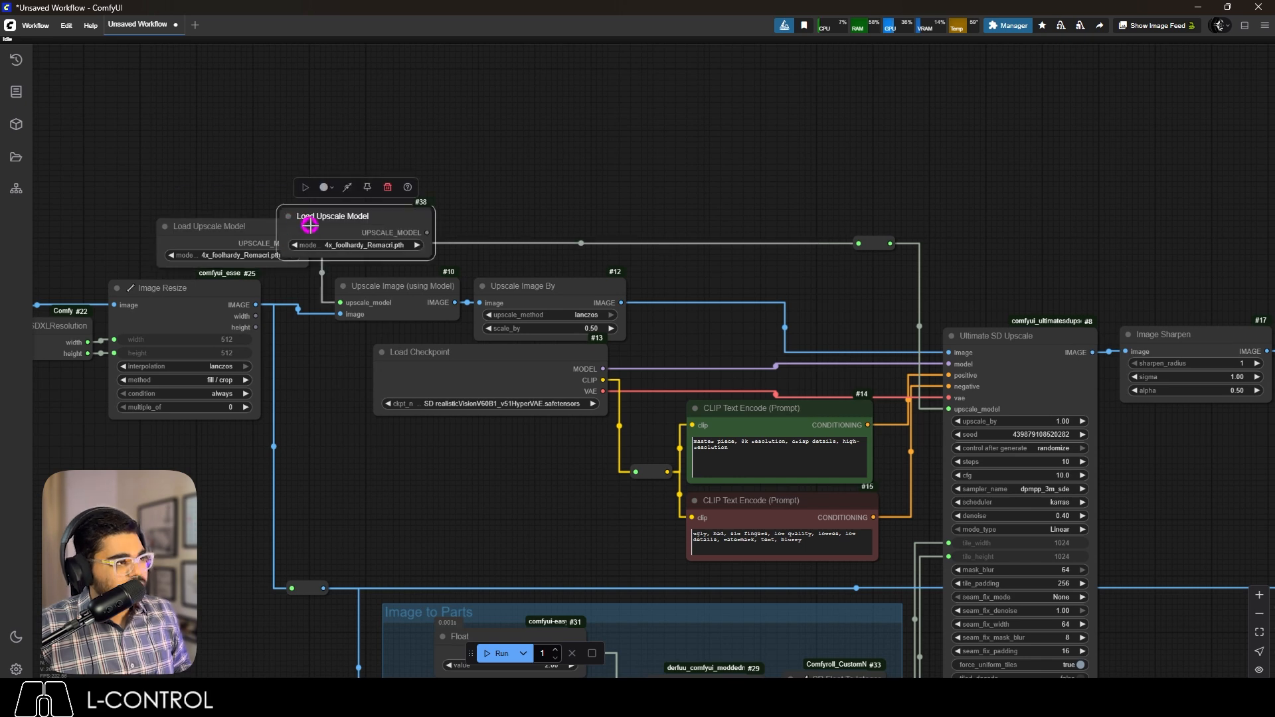
{"action": "left_click_drag", "start_coordinate": [370, 205], "coordinate": [775, 190]}
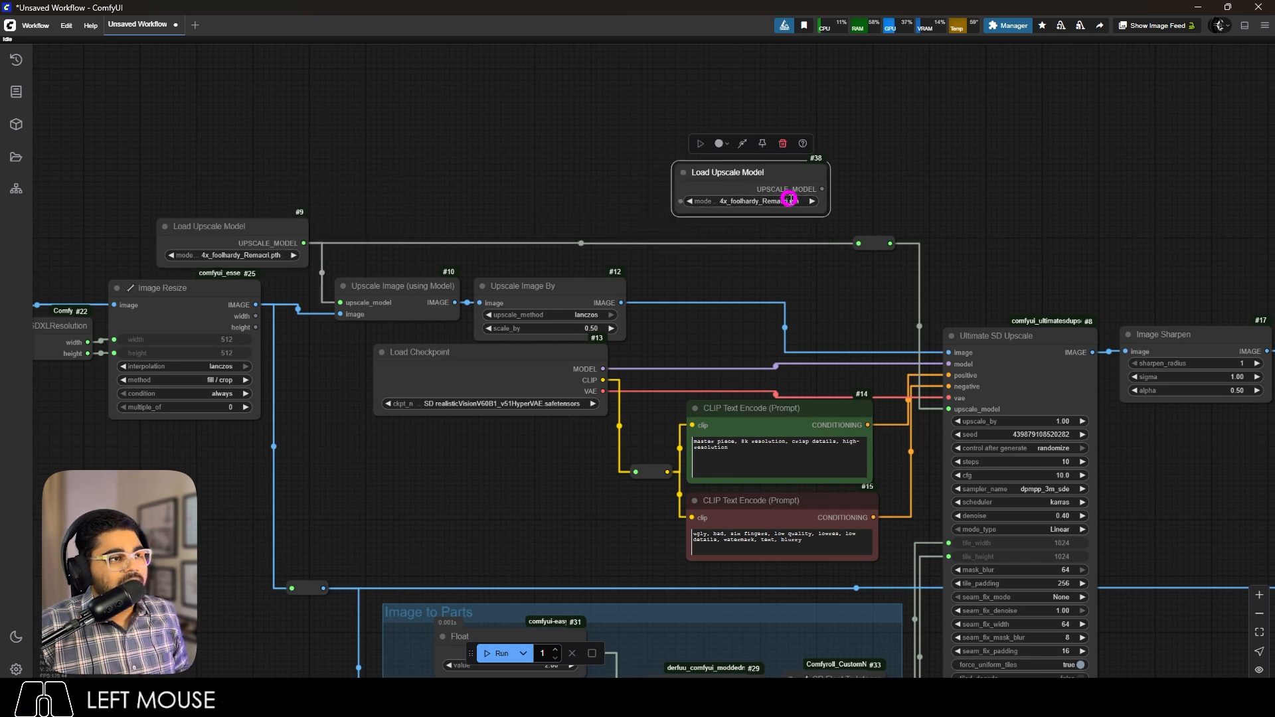
Set the copied Load Upscale Model to 4x-UltraSharp.pth and connect its output to the reroute feeding Ultimate SD Upscale.
{"action": "left_click", "coordinate": [789, 199]}
{"action": "left_click", "coordinate": [845, 222]}
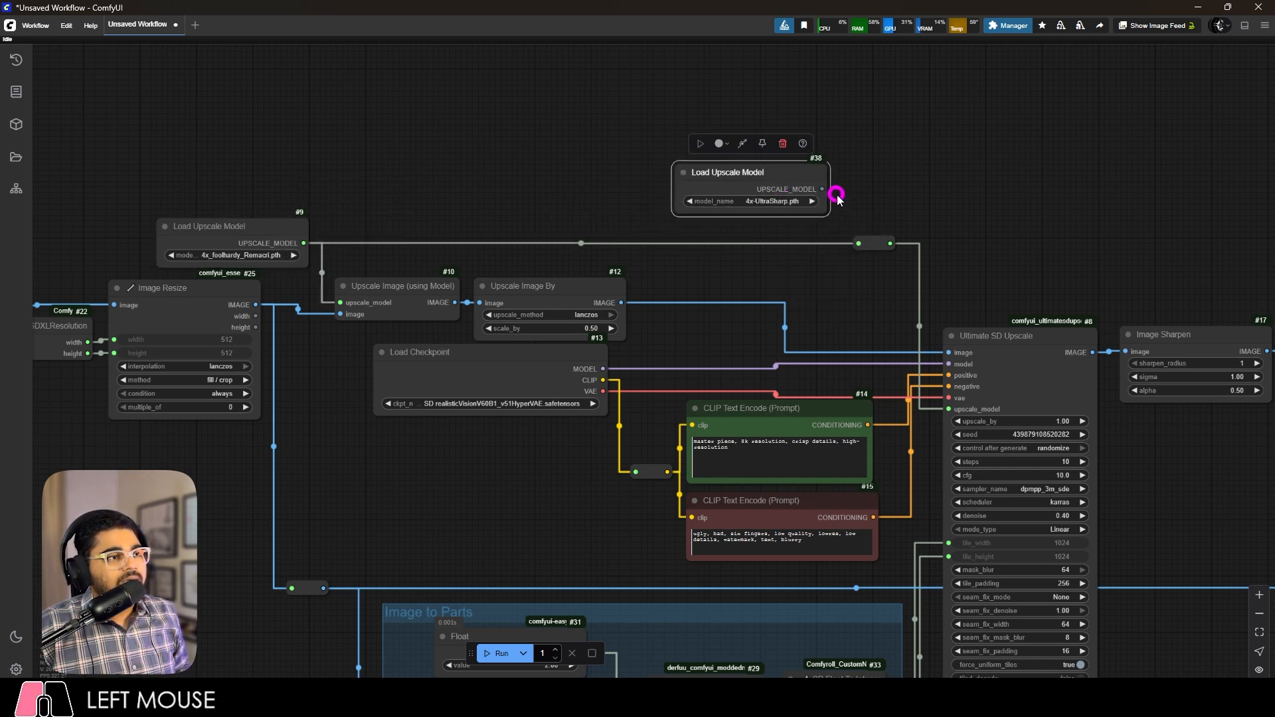
{"action": "left_click_drag", "start_coordinate": [824, 190], "coordinate": [862, 244]}
{"action": "left_click", "coordinate": [903, 169]}
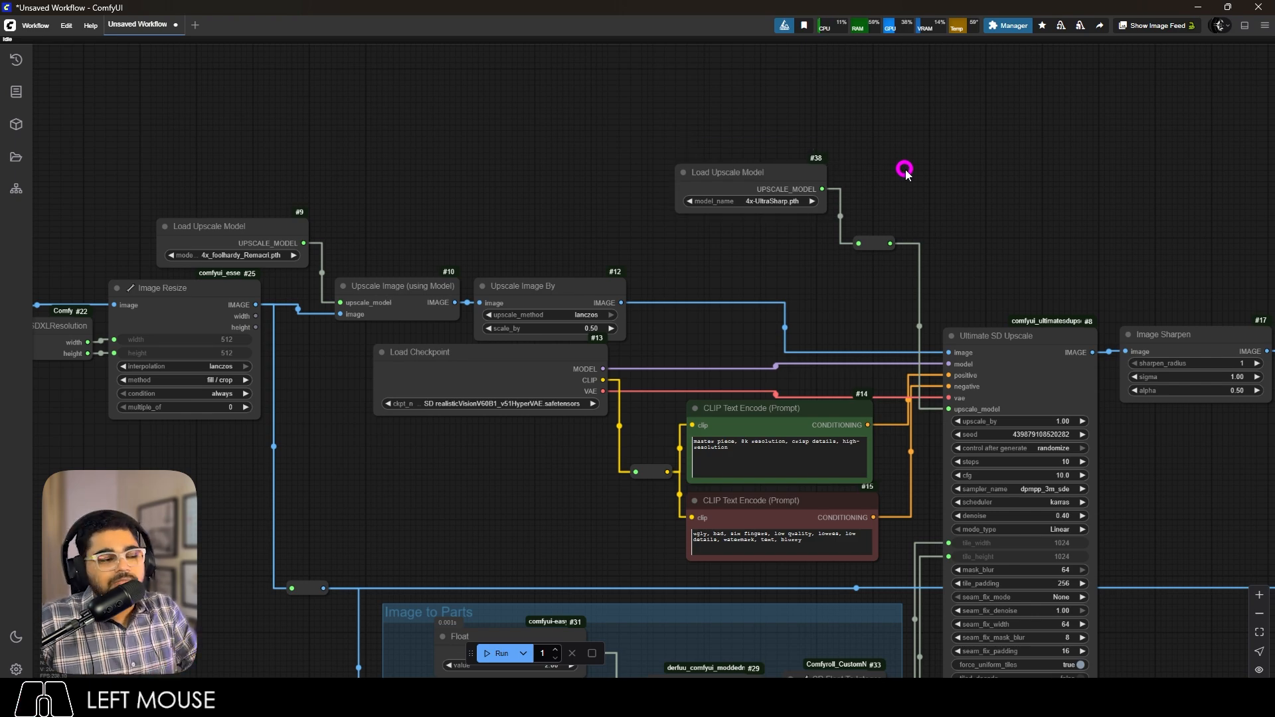
Move the Get resolution node slightly upward within the Image to Parts group.
{"action": "scroll", "coordinate": [912, 168], "scroll_direction": "down", "scroll_amount": 6}
{"action": "scroll", "coordinate": [859, 444], "scroll_direction": "up", "scroll_amount": 14}
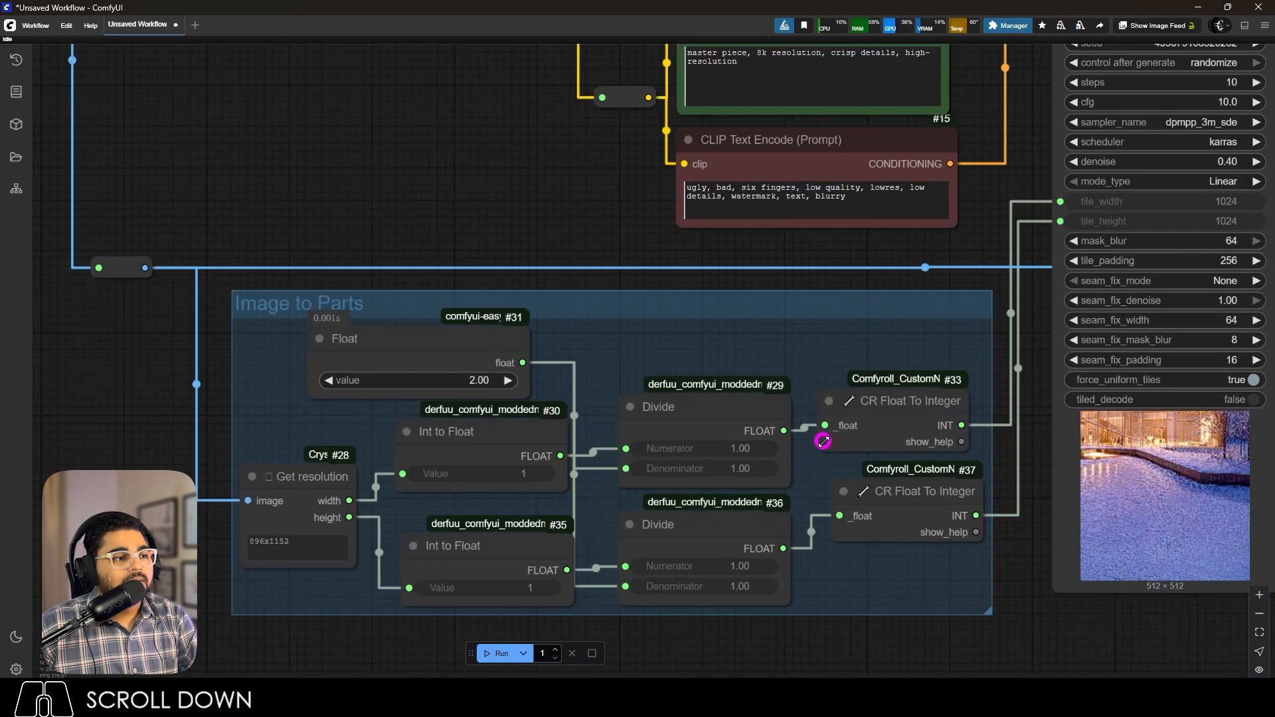
{"action": "scroll", "coordinate": [851, 418], "scroll_direction": "down", "scroll_amount": 5}
{"action": "scroll", "coordinate": [518, 506], "scroll_direction": "up", "scroll_amount": 3}
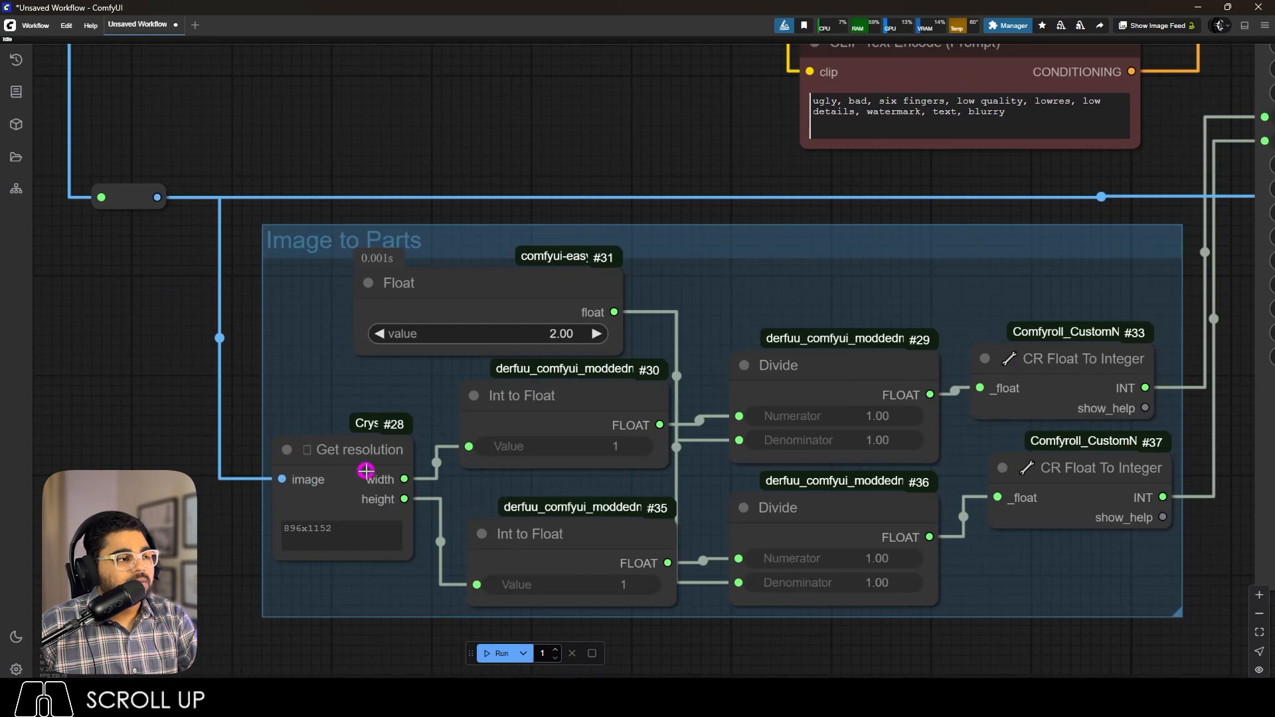
{"action": "left_click_drag", "start_coordinate": [366, 470], "coordinate": [369, 441]}
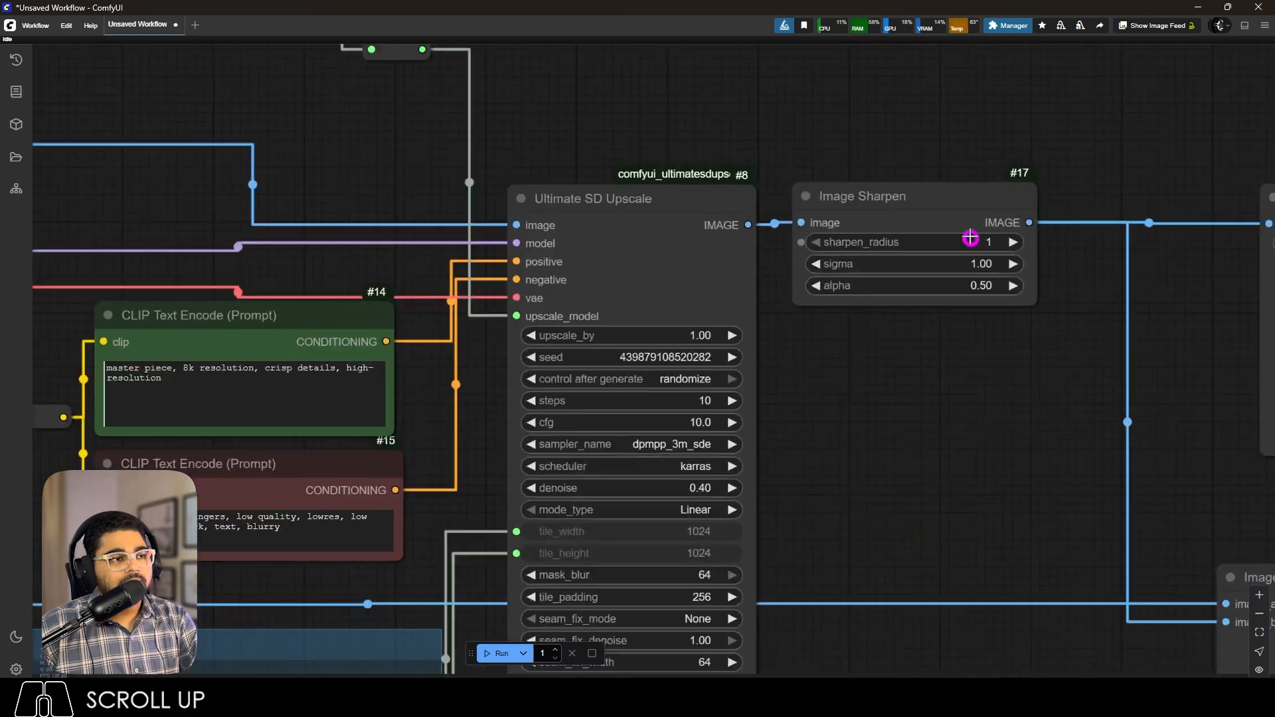
Move the Save Image node closer to Image Sharpen and line up the Image Comparer node beneath it.
{"action": "scroll", "coordinate": [959, 201], "scroll_direction": "up", "scroll_amount": 2}
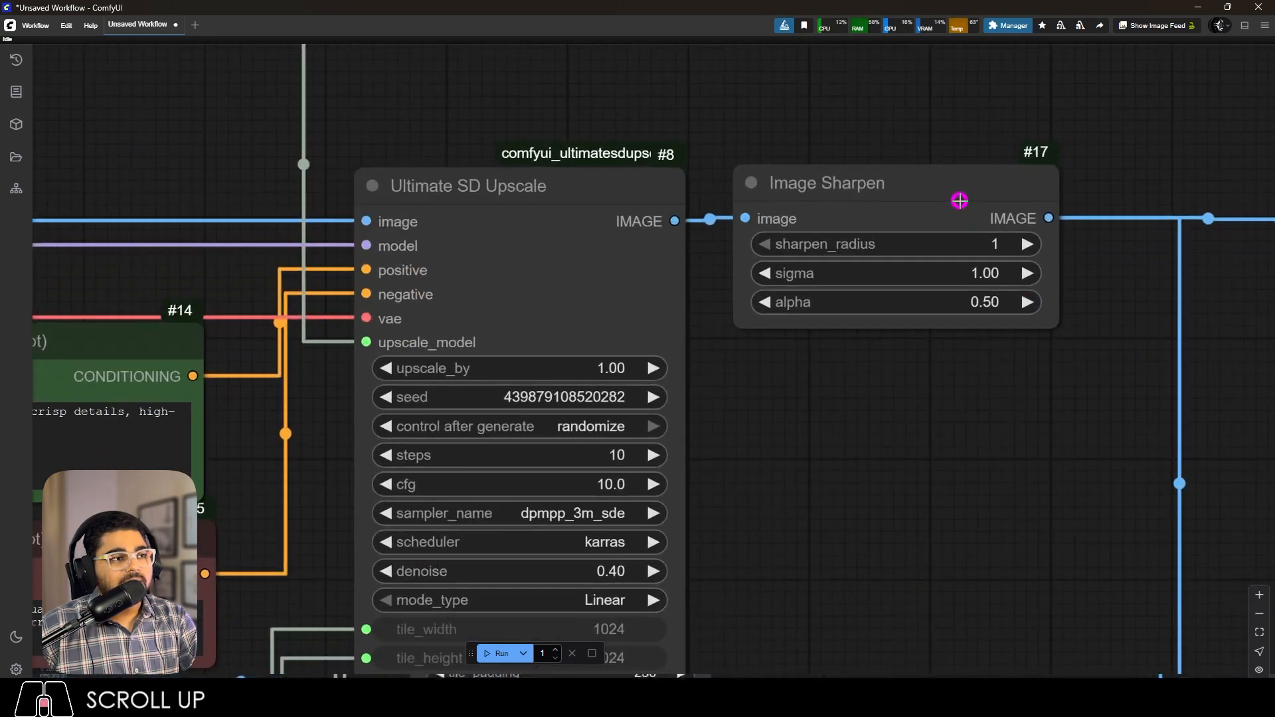
{"action": "left_click", "coordinate": [950, 201]}
{"action": "left_click", "coordinate": [922, 367]}
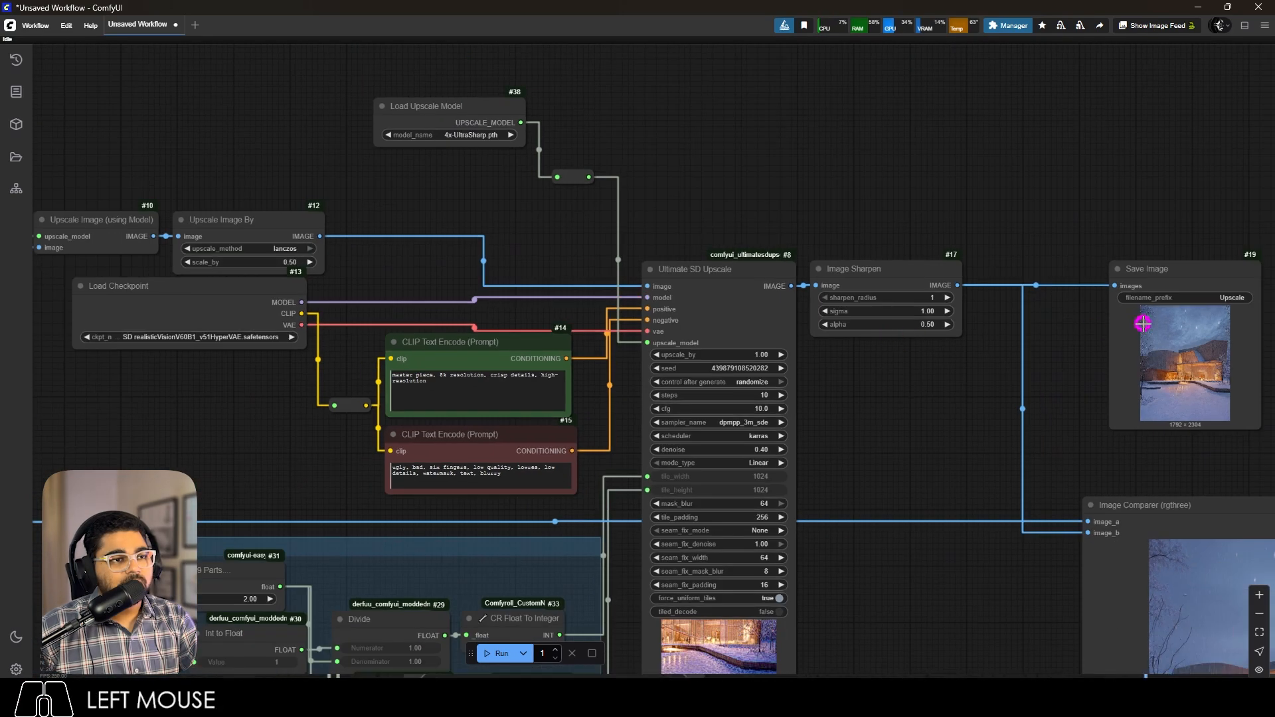
{"action": "scroll", "coordinate": [1143, 323], "scroll_direction": "up", "scroll_amount": 6}
{"action": "left_click_drag", "start_coordinate": [1170, 246], "coordinate": [976, 239]}
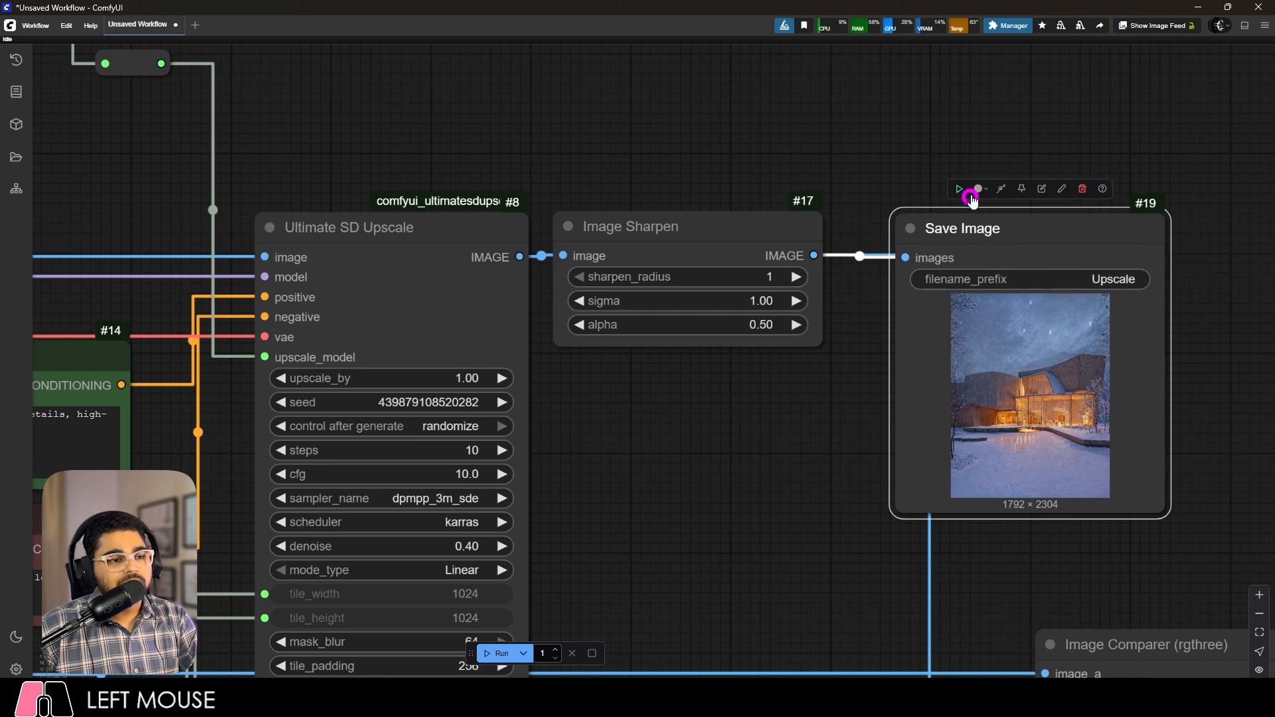
{"action": "scroll", "coordinate": [1039, 472], "scroll_direction": "down", "scroll_amount": 5}
{"action": "scroll", "coordinate": [1067, 458], "scroll_direction": "up", "scroll_amount": 4}
{"action": "left_click_drag", "start_coordinate": [1067, 458], "coordinate": [974, 471]}
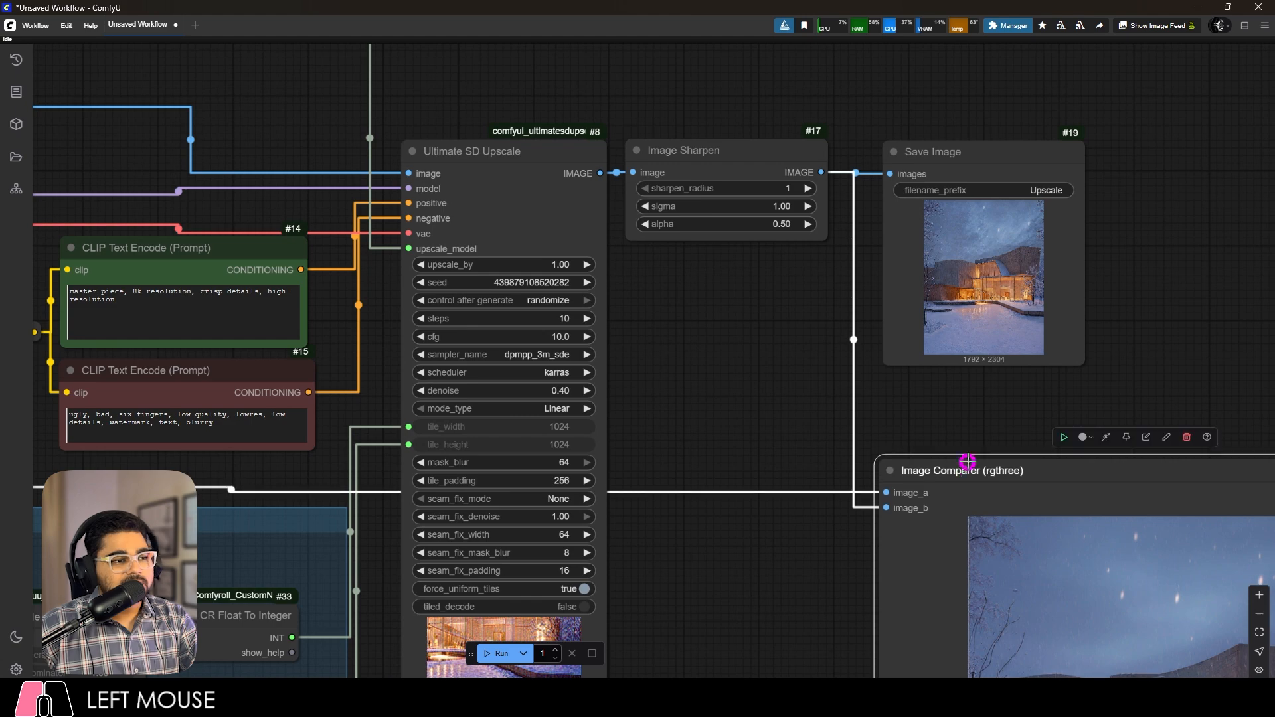
{"action": "left_click", "coordinate": [950, 418]}
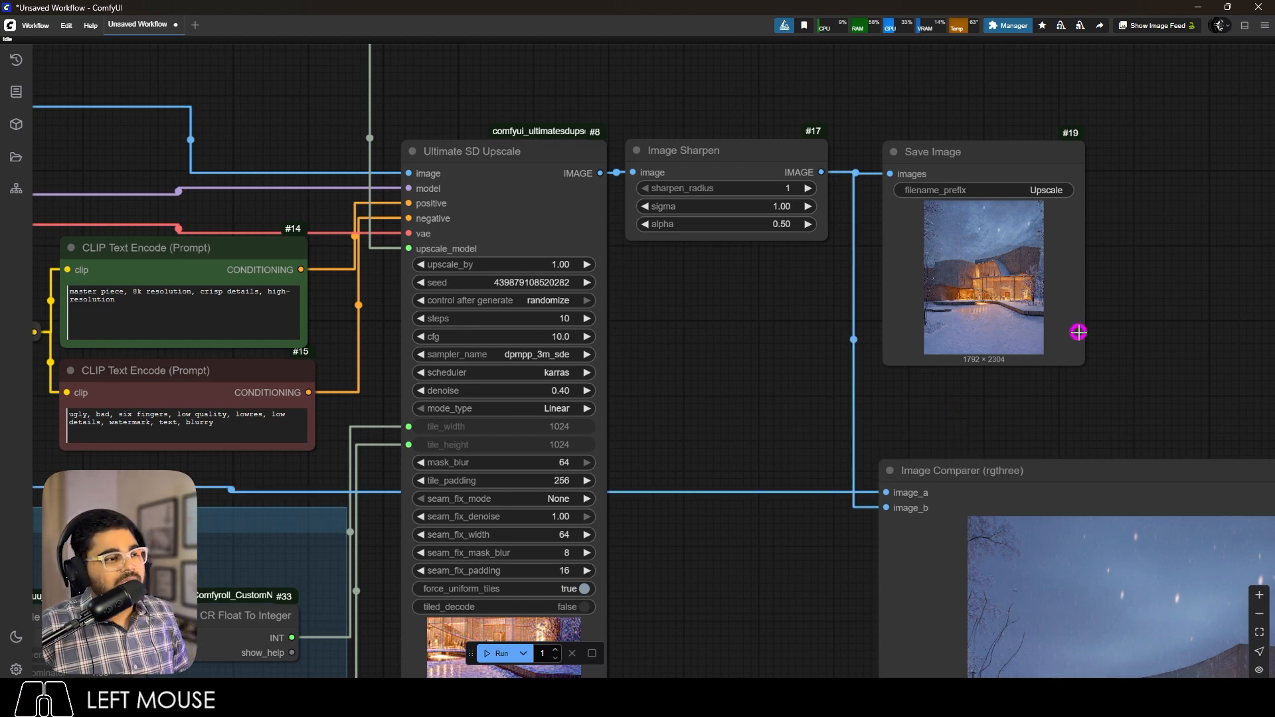
Load 1.jpg from the Images folder into the Load Image node.
{"action": "scroll", "coordinate": [1078, 332], "scroll_direction": "down", "scroll_amount": 5}
{"action": "scroll", "coordinate": [285, 338], "scroll_direction": "up", "scroll_amount": 5}
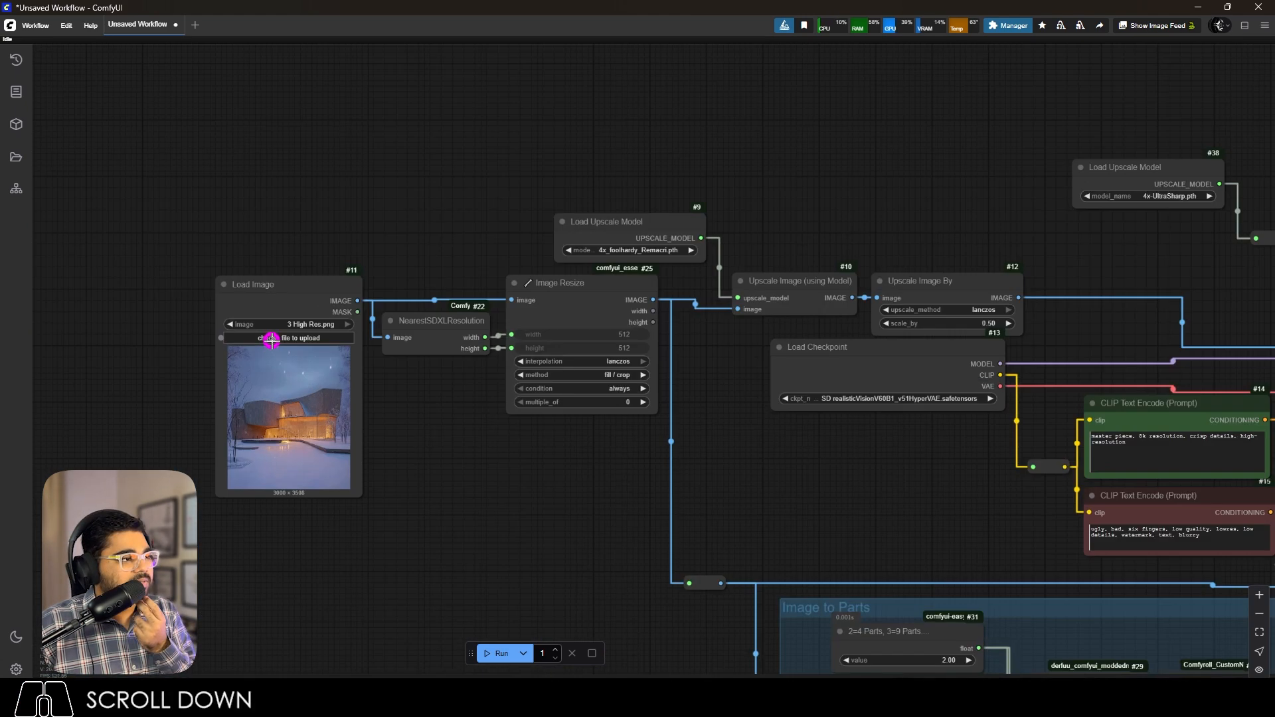
{"action": "left_click", "coordinate": [270, 336]}
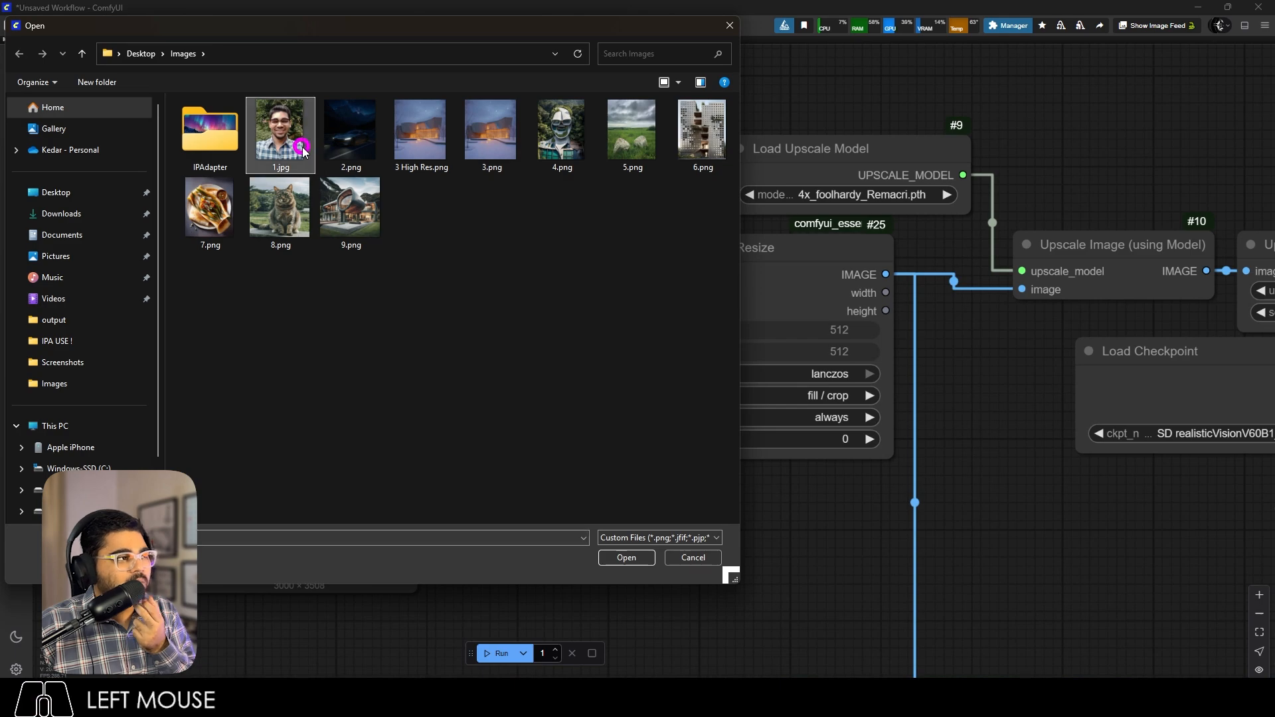
{"action": "left_click", "coordinate": [626, 557]}
Set Ultimate SD Upscale's denoise to 0.25.
{"action": "scroll", "coordinate": [626, 370], "scroll_direction": "down", "scroll_amount": 3}
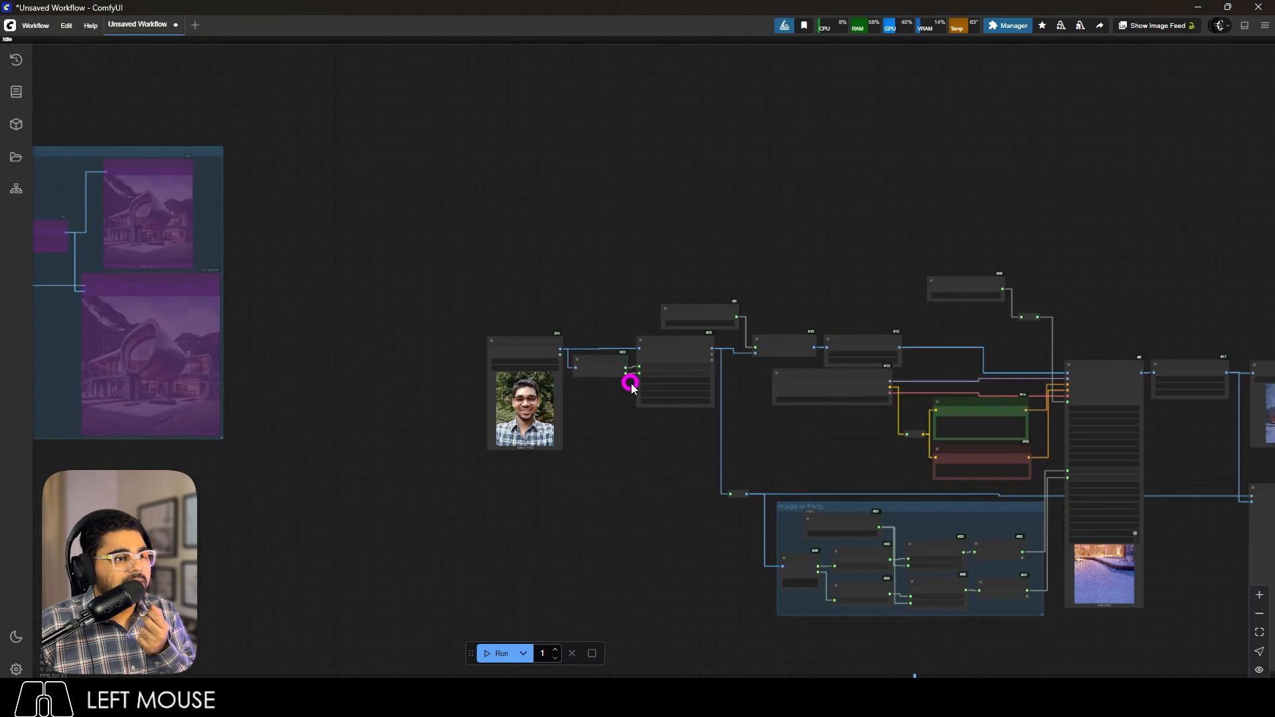
{"action": "scroll", "coordinate": [1023, 459], "scroll_direction": "up", "scroll_amount": 5}
{"action": "scroll", "coordinate": [963, 450], "scroll_direction": "up", "scroll_amount": 3}
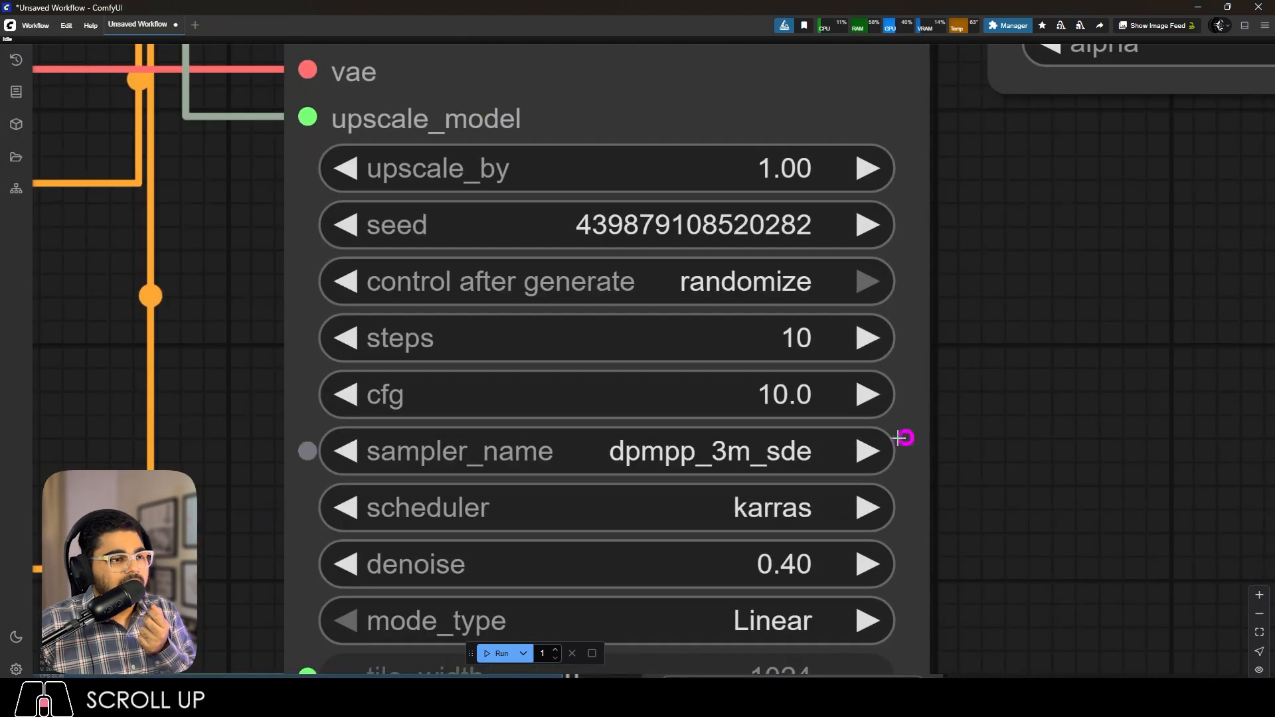
{"action": "left_click", "coordinate": [799, 555]}
{"action": "type", "text": ".25"}
{"action": "key", "text": "Return"}
Compare the upscaled portrait with the original in the Image Comparer, examining the face, hair, shirt and background foliage.
{"action": "scroll", "coordinate": [883, 347], "scroll_direction": "down", "scroll_amount": 1}
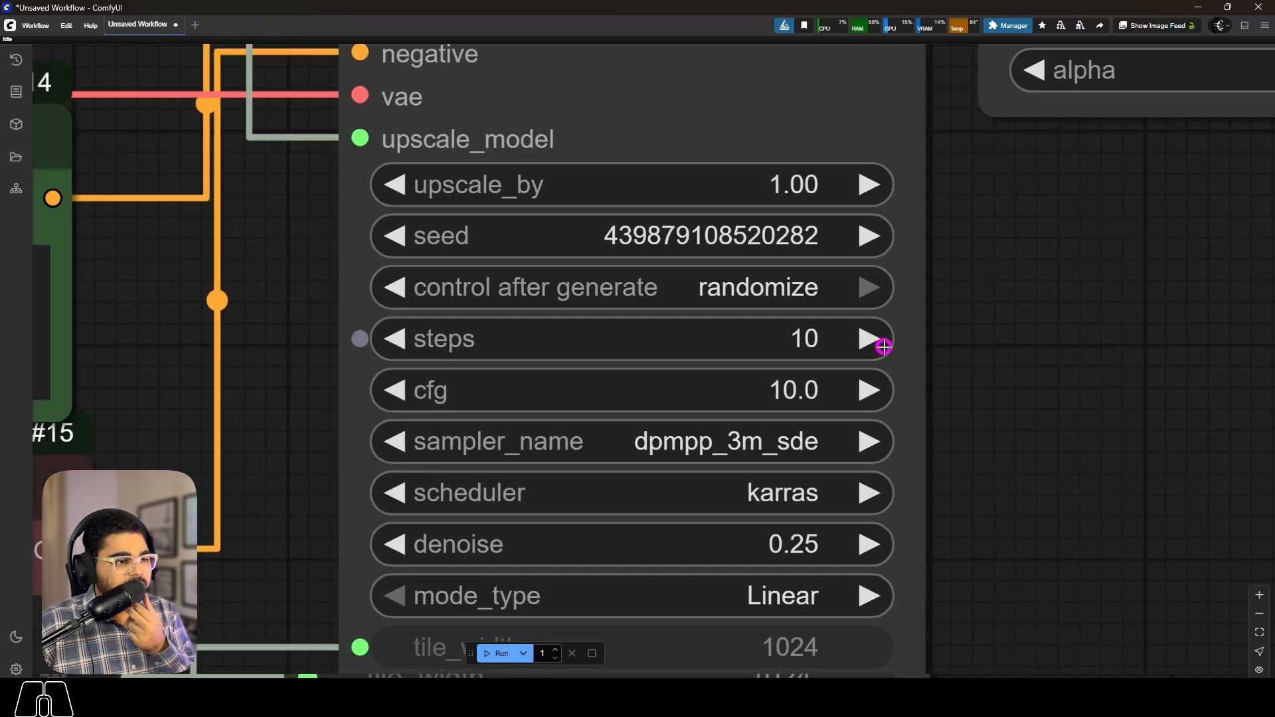
{"action": "scroll", "coordinate": [884, 347], "scroll_direction": "down", "scroll_amount": 5}
{"action": "scroll", "coordinate": [1183, 539], "scroll_direction": "up", "scroll_amount": 4}
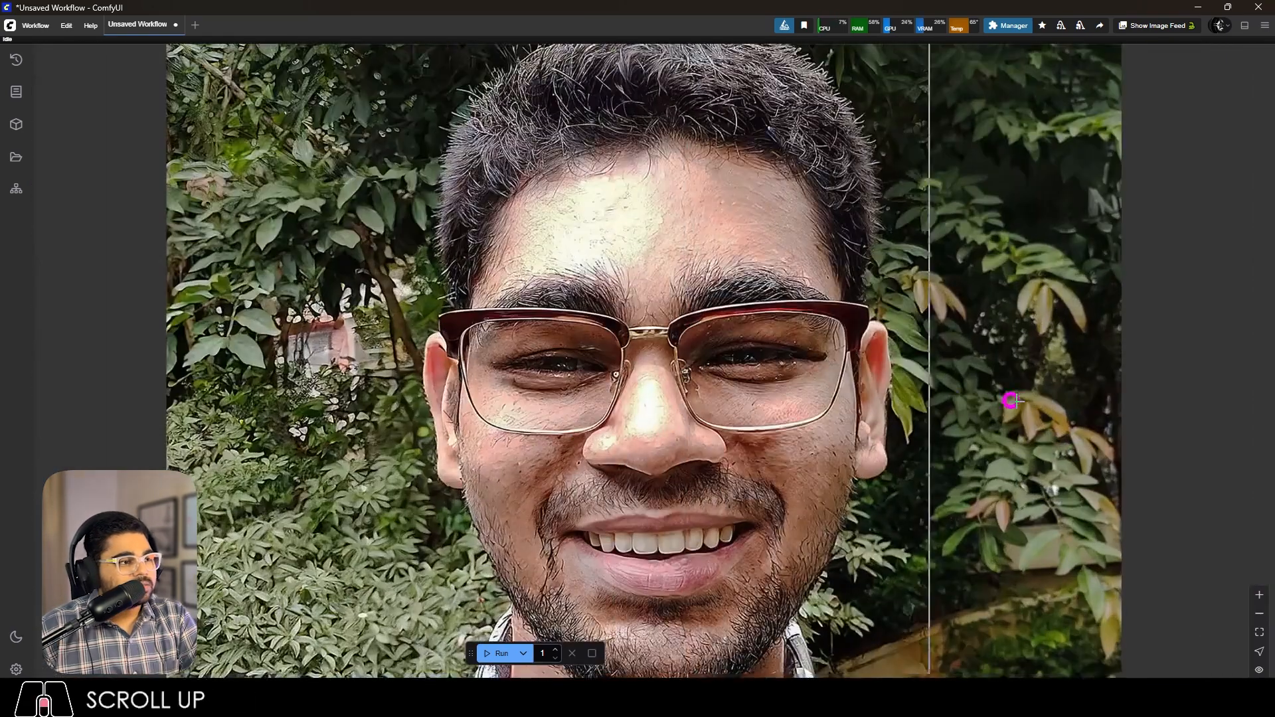
{"action": "scroll", "coordinate": [1000, 382], "scroll_direction": "up", "scroll_amount": 3}
{"action": "scroll", "coordinate": [1001, 385], "scroll_direction": "down", "scroll_amount": 3}
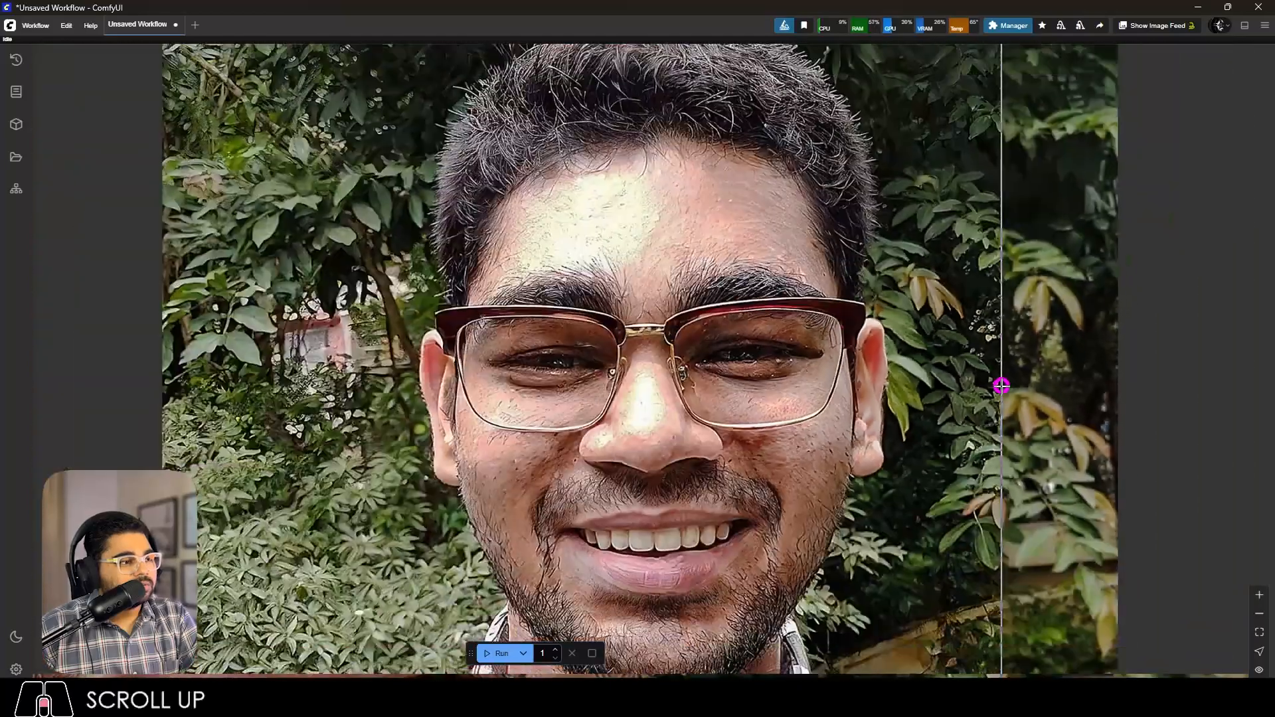
{"action": "scroll", "coordinate": [1001, 385], "scroll_direction": "down", "scroll_amount": 3}
{"action": "scroll", "coordinate": [1016, 515], "scroll_direction": "up", "scroll_amount": 4}
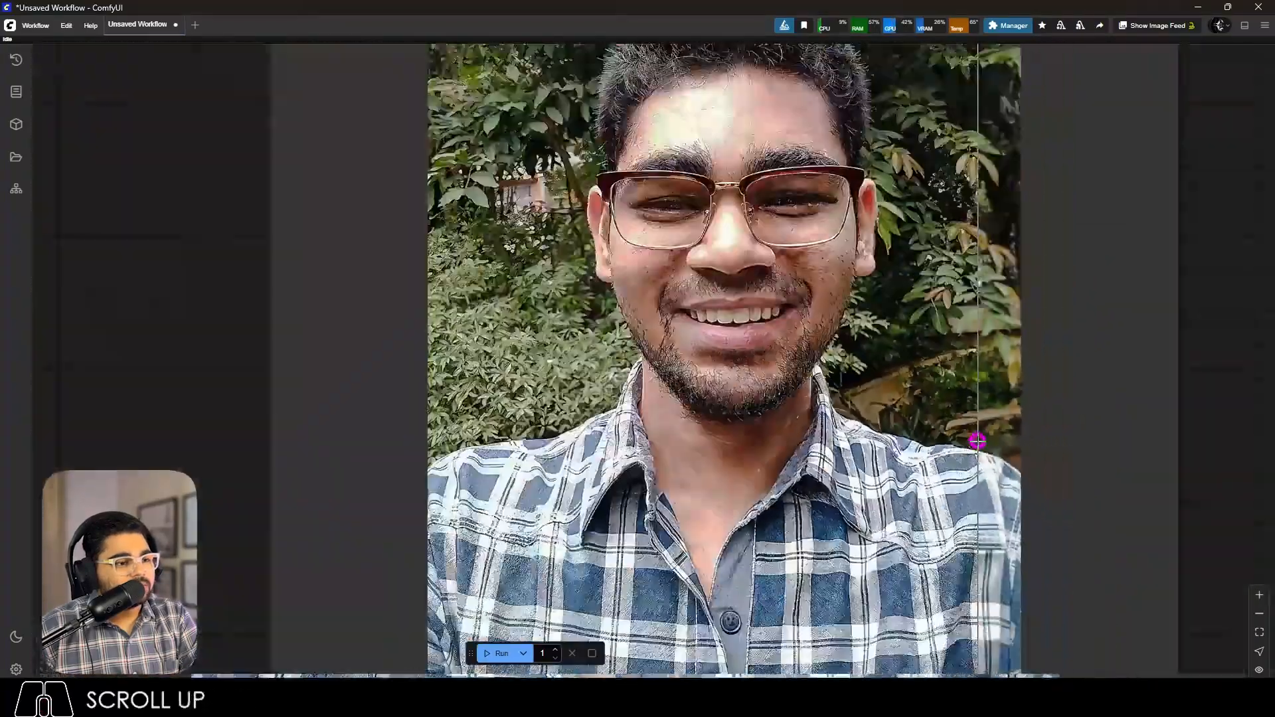
{"action": "scroll", "coordinate": [967, 415], "scroll_direction": "down", "scroll_amount": 1}
{"action": "scroll", "coordinate": [512, 361], "scroll_direction": "up", "scroll_amount": 5}
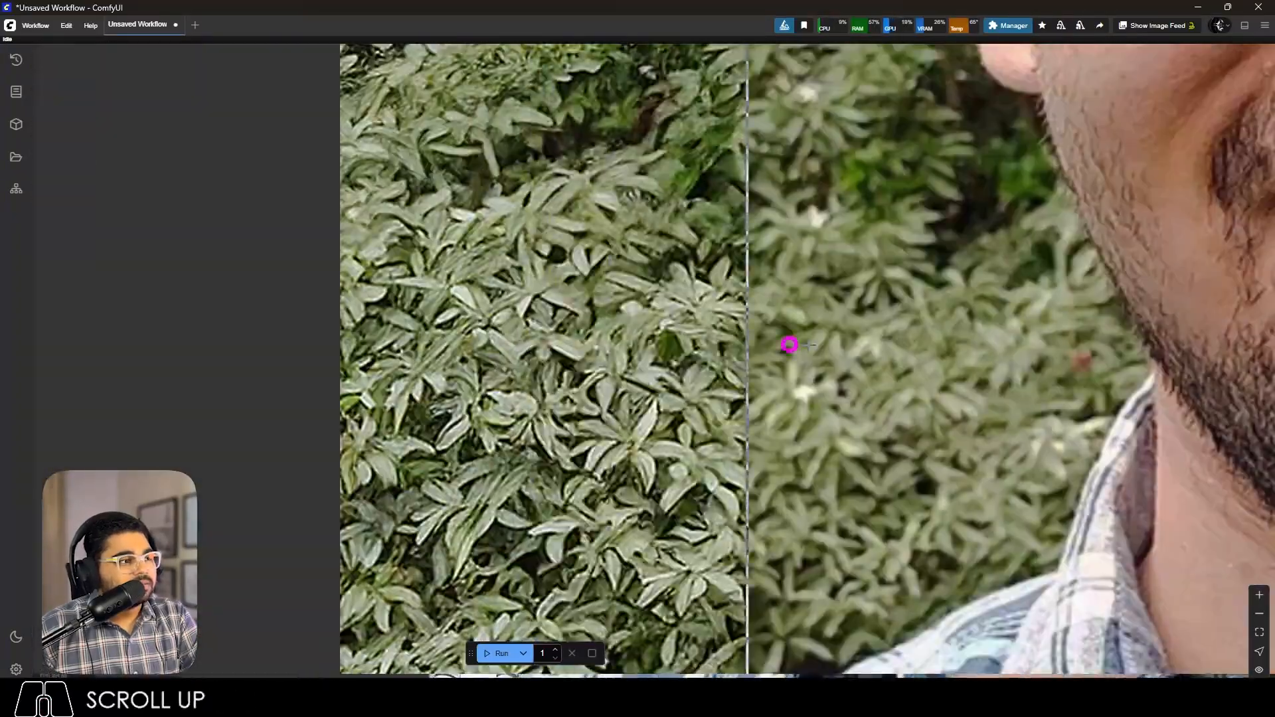
{"action": "scroll", "coordinate": [677, 365], "scroll_direction": "down", "scroll_amount": 5}
{"action": "scroll", "coordinate": [941, 157], "scroll_direction": "up", "scroll_amount": 4}
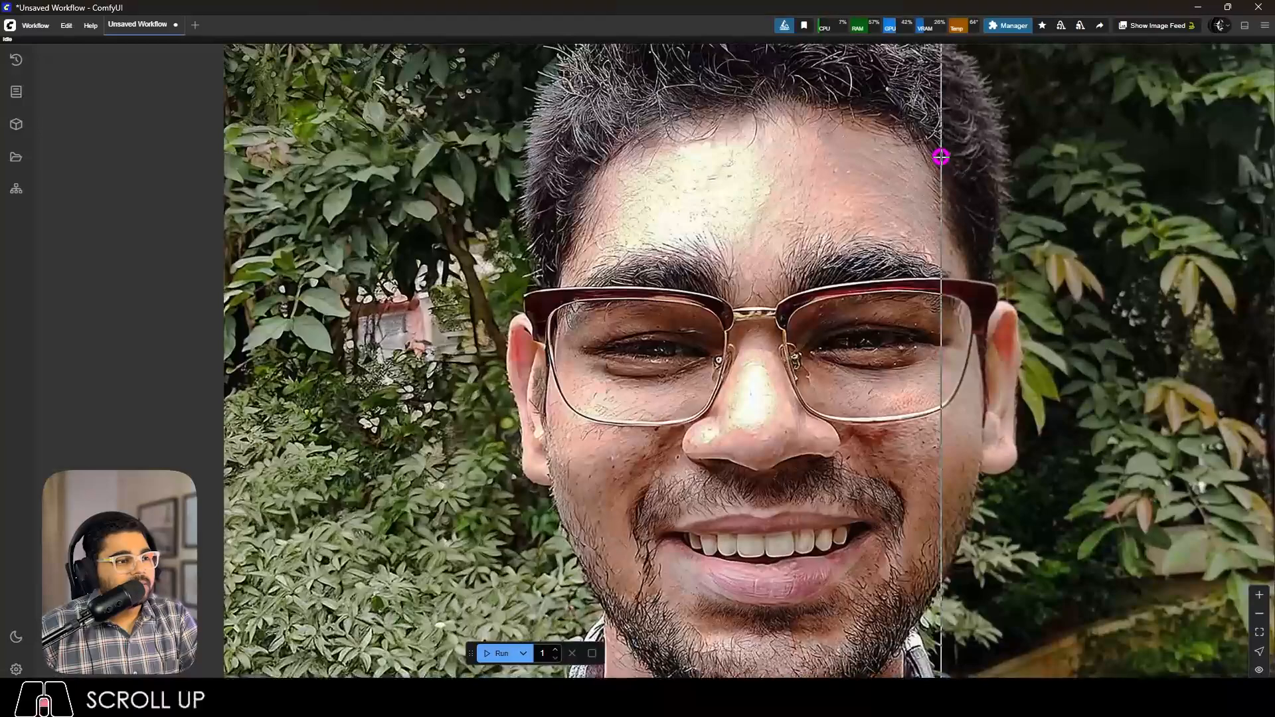
{"action": "scroll", "coordinate": [1030, 197], "scroll_direction": "down", "scroll_amount": 1}
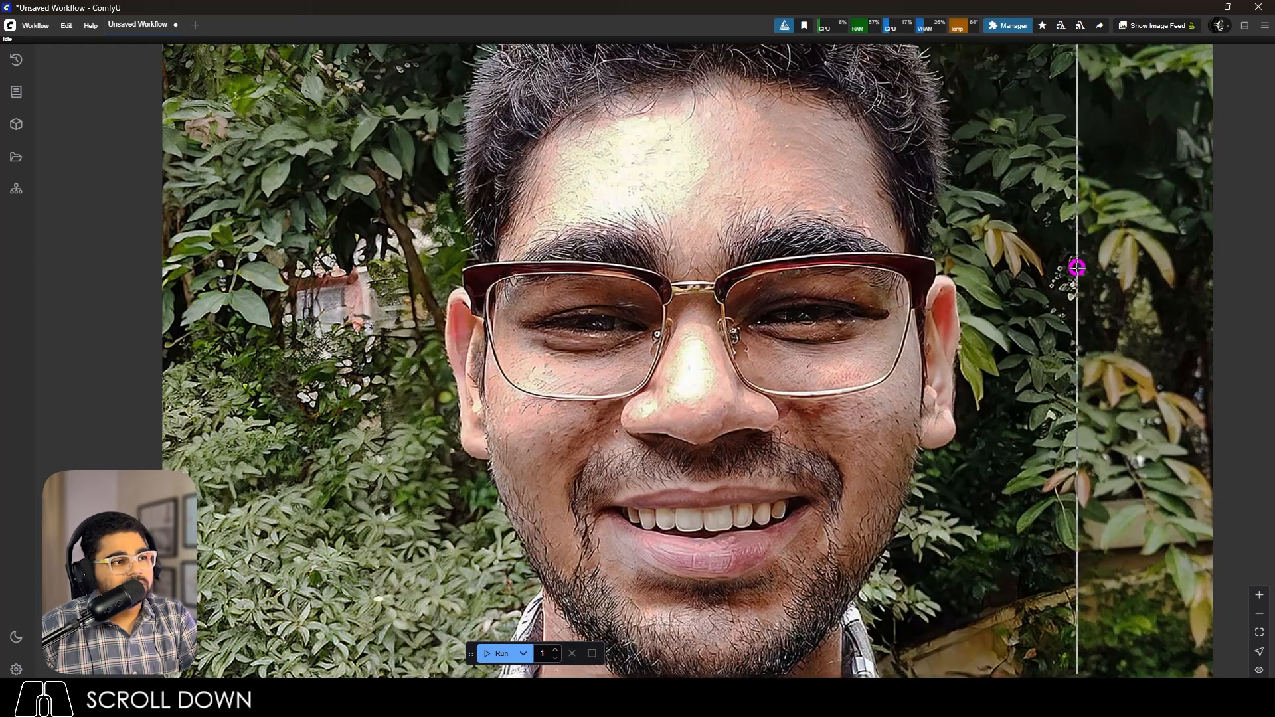
Shift the image loading, resizing and first upscaling nodes left, and connect Upscale Image By's IMAGE output to the reroute feeding Image to Parts.
{"action": "scroll", "coordinate": [1059, 356], "scroll_direction": "down", "scroll_amount": 8}
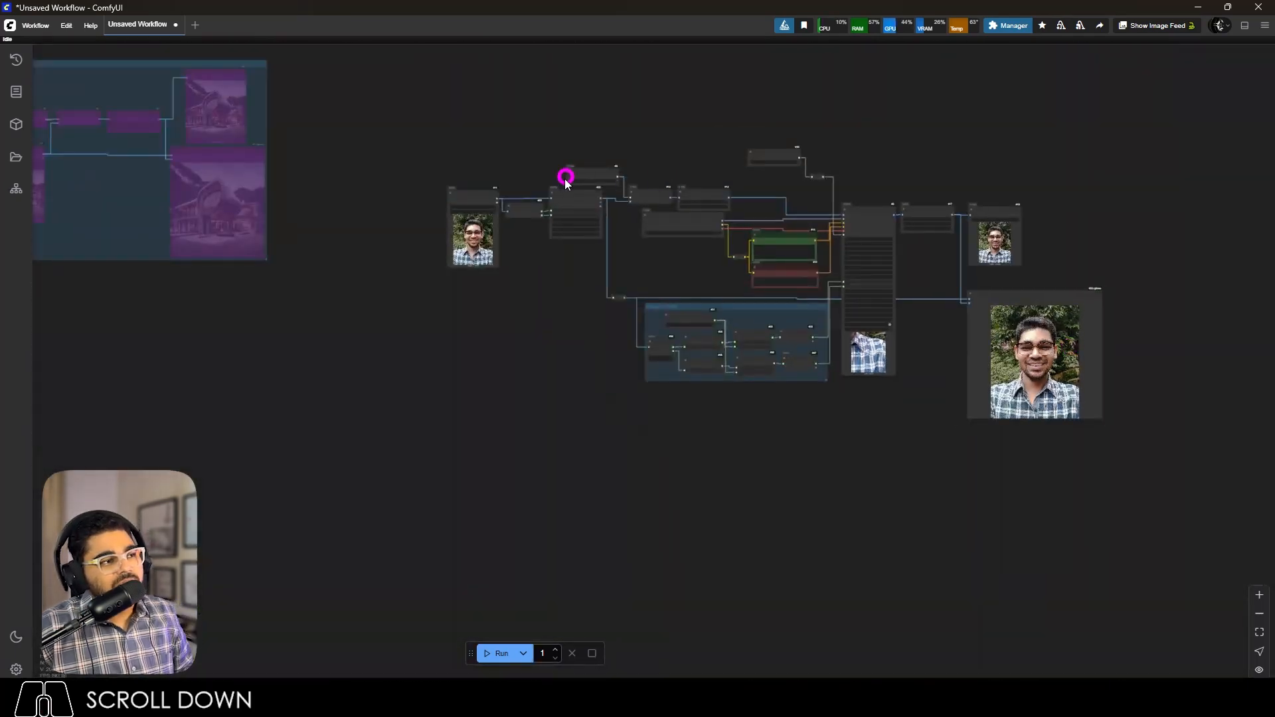
{"action": "scroll", "coordinate": [566, 180], "scroll_direction": "up", "scroll_amount": 12}
{"action": "scroll", "coordinate": [925, 222], "scroll_direction": "down", "scroll_amount": 1}
{"action": "scroll", "coordinate": [931, 223], "scroll_direction": "up", "scroll_amount": 1}
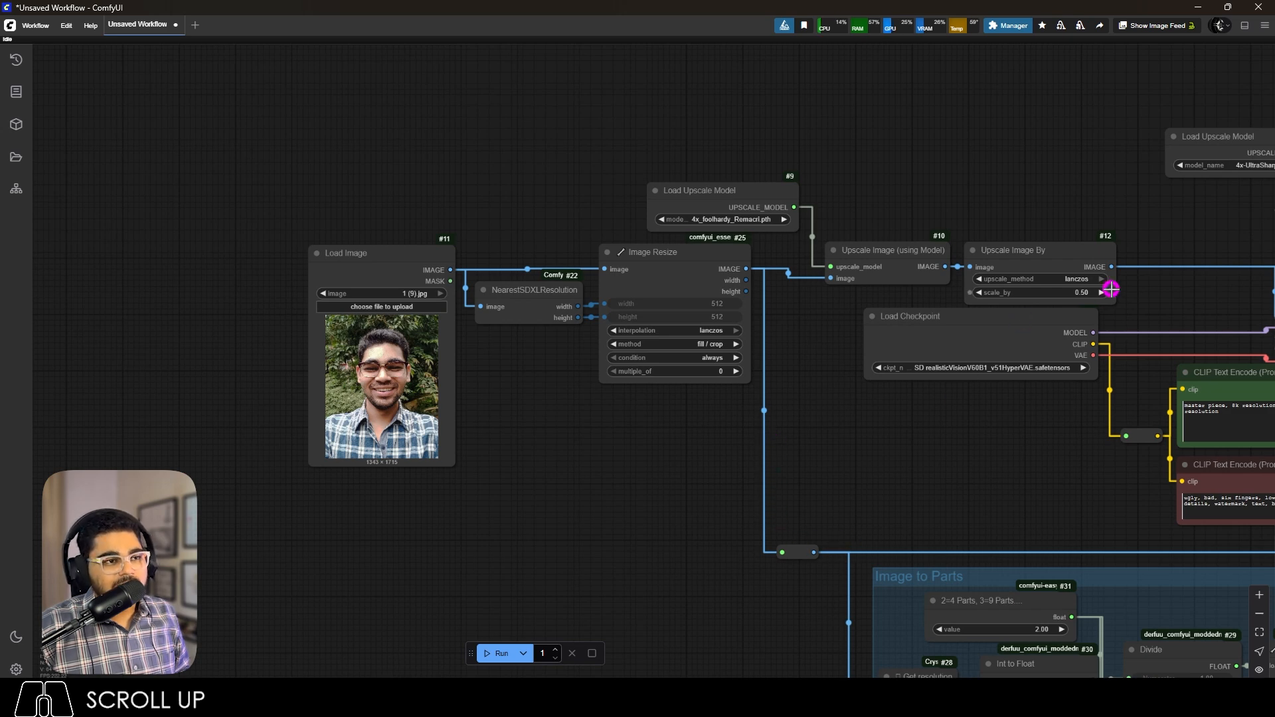
{"action": "scroll", "coordinate": [1049, 285], "scroll_direction": "down", "scroll_amount": 8}
{"action": "scroll", "coordinate": [1095, 301], "scroll_direction": "up", "scroll_amount": 6}
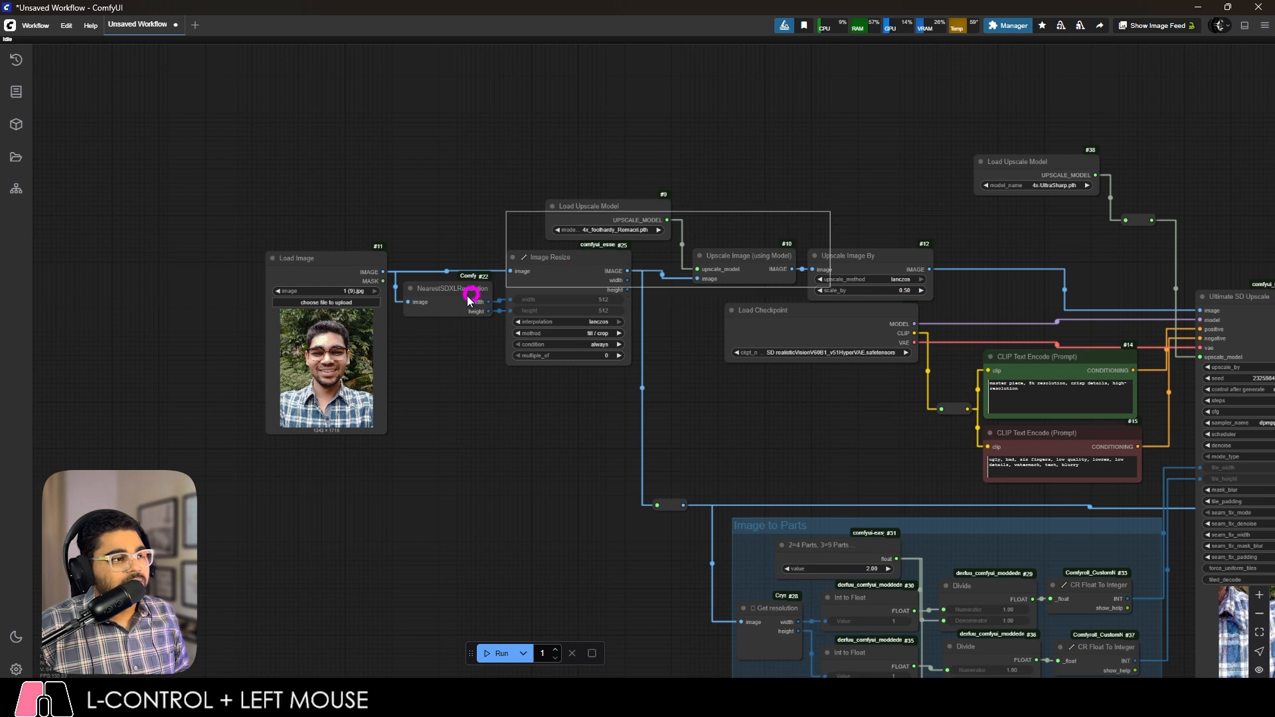
{"action": "left_click_drag", "start_coordinate": [356, 293], "coordinate": [371, 283]}
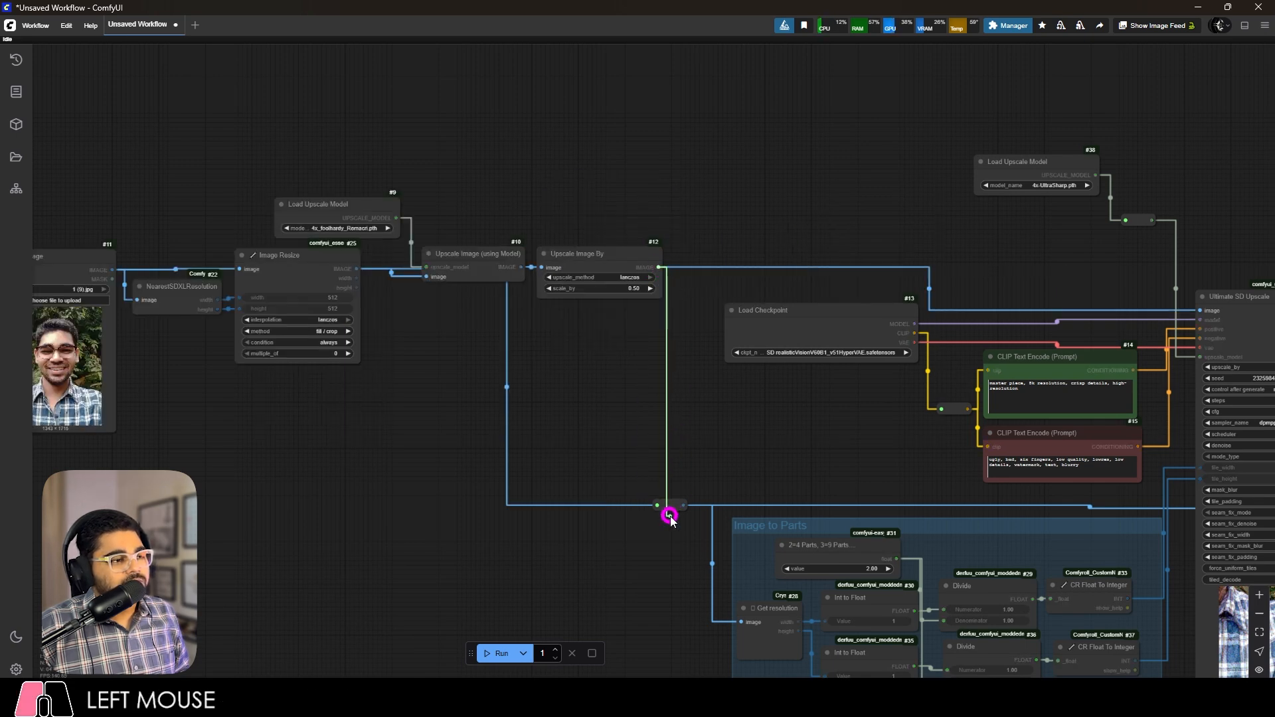
{"action": "left_click_drag", "start_coordinate": [669, 517], "coordinate": [670, 516]}
Review the rewired image path from Image Resize through the upscale nodes and the Image to Parts group to Ultimate SD Upscale.
{"action": "scroll", "coordinate": [897, 319], "scroll_direction": "up", "scroll_amount": 5}
{"action": "scroll", "coordinate": [1190, 256], "scroll_direction": "down", "scroll_amount": 5}
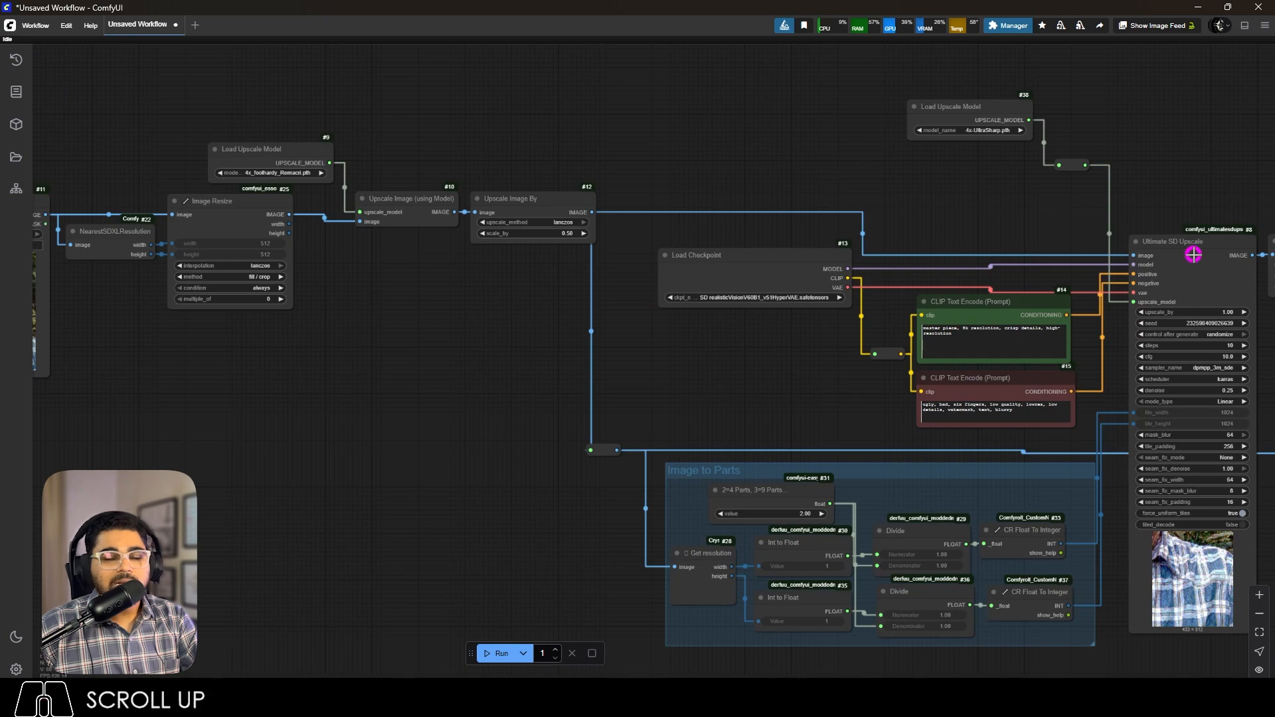
{"action": "scroll", "coordinate": [719, 602], "scroll_direction": "up", "scroll_amount": 4}
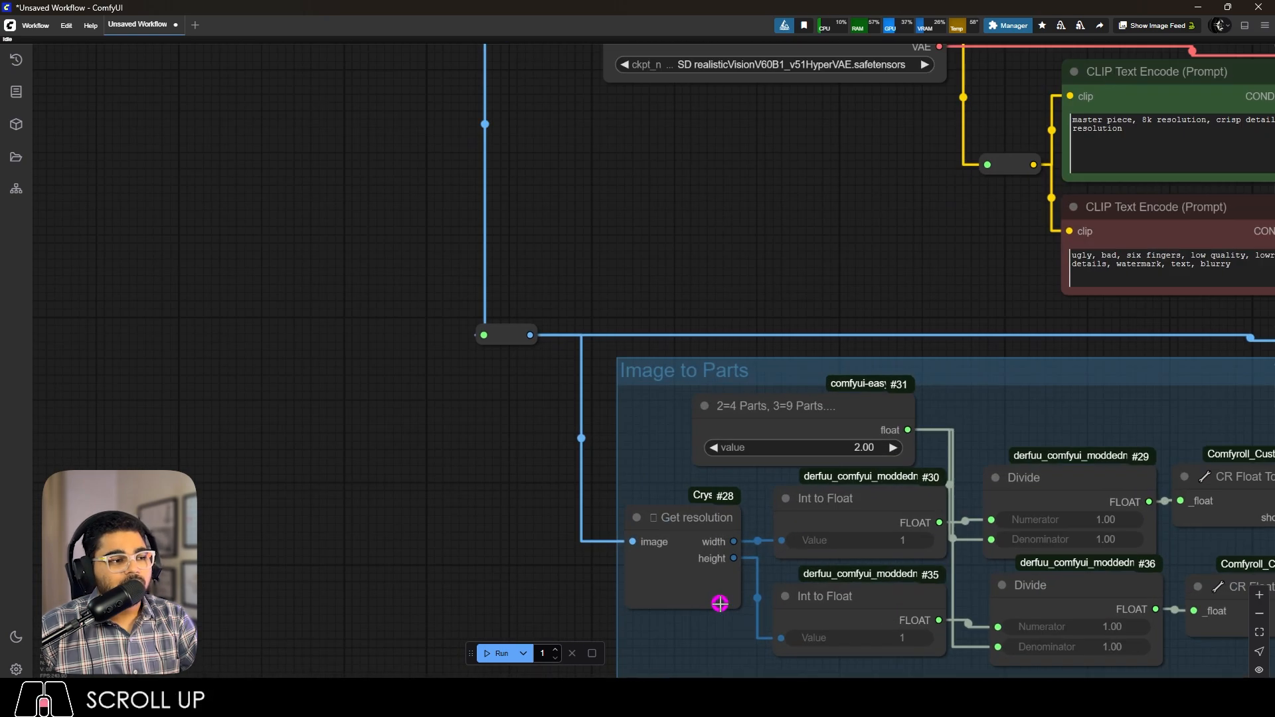
{"action": "scroll", "coordinate": [801, 575], "scroll_direction": "up", "scroll_amount": 8}
{"action": "scroll", "coordinate": [478, 330], "scroll_direction": "up", "scroll_amount": 6}
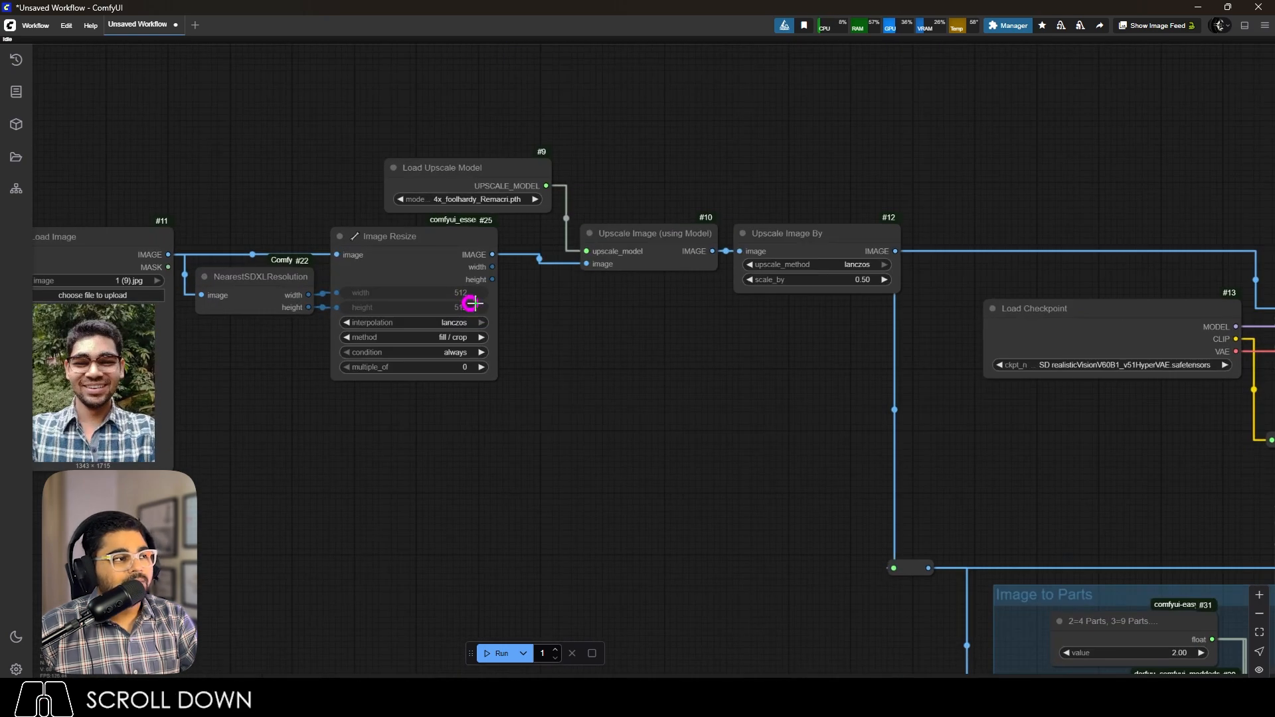
{"action": "scroll", "coordinate": [706, 296], "scroll_direction": "up", "scroll_amount": 8}
{"action": "scroll", "coordinate": [709, 287], "scroll_direction": "down", "scroll_amount": 7}
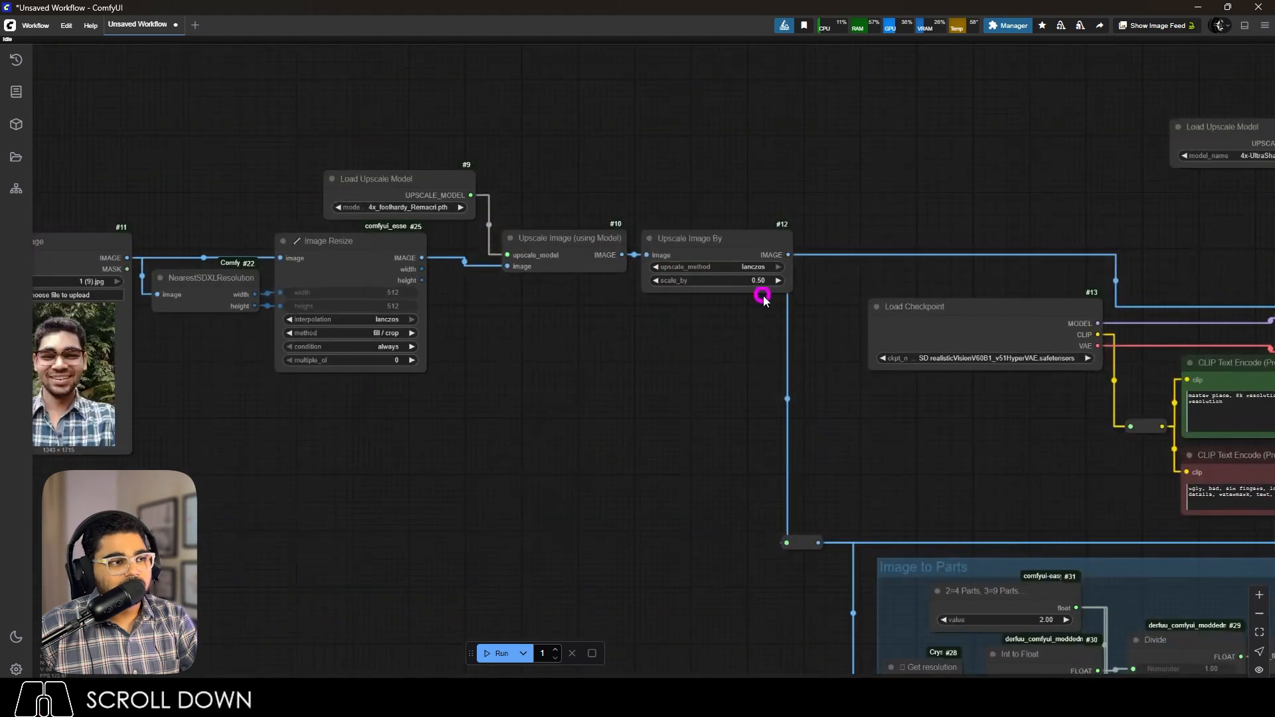
{"action": "scroll", "coordinate": [717, 424], "scroll_direction": "up", "scroll_amount": 5}
{"action": "scroll", "coordinate": [771, 433], "scroll_direction": "down", "scroll_amount": 3}
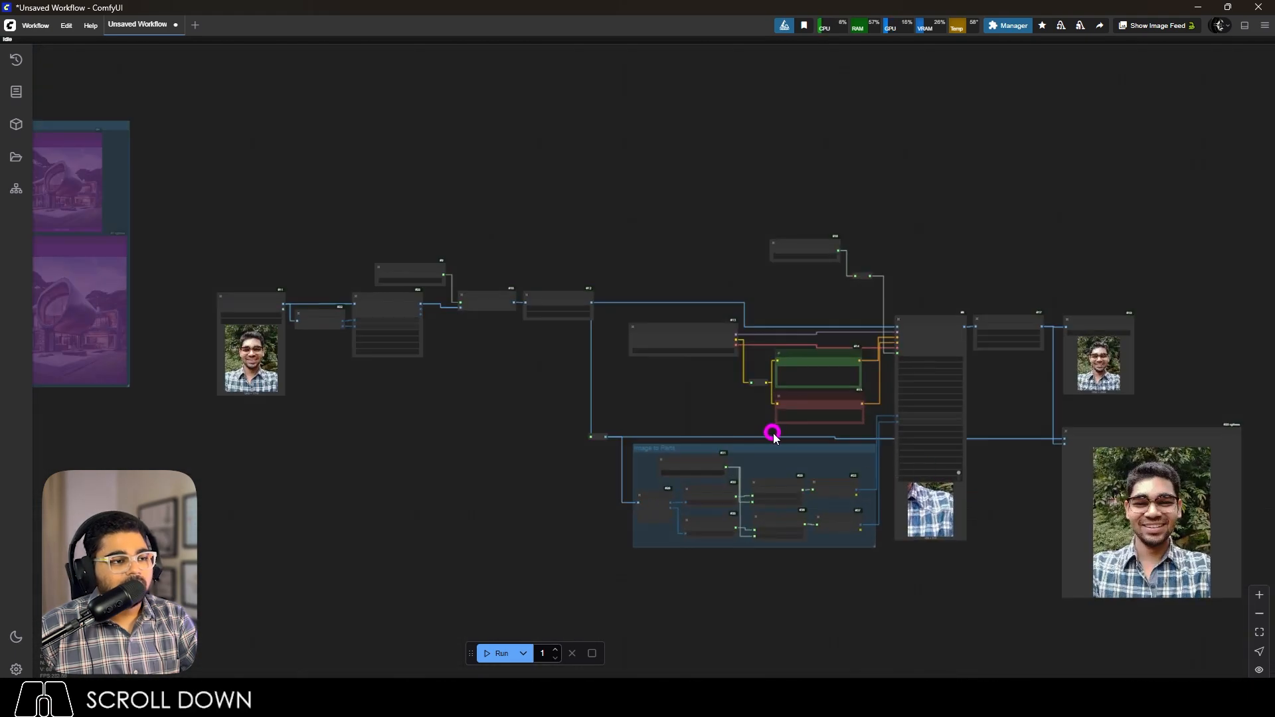
{"action": "scroll", "coordinate": [520, 370], "scroll_direction": "up", "scroll_amount": 3}
{"action": "scroll", "coordinate": [448, 379], "scroll_direction": "down", "scroll_amount": 4}
Load the PNG photo of a filled dosa on a plate into the Load Image node.
{"action": "scroll", "coordinate": [467, 382], "scroll_direction": "up", "scroll_amount": 5}
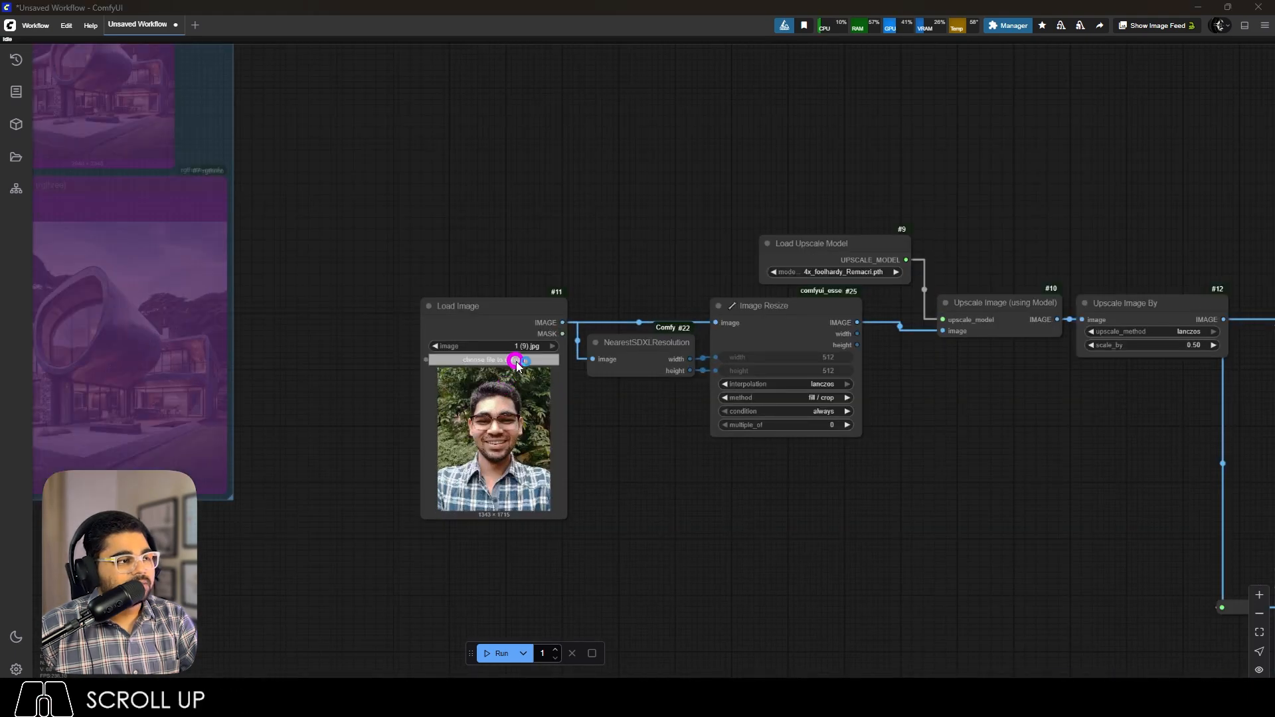
{"action": "left_click", "coordinate": [518, 362]}
{"action": "left_click", "coordinate": [624, 558]}
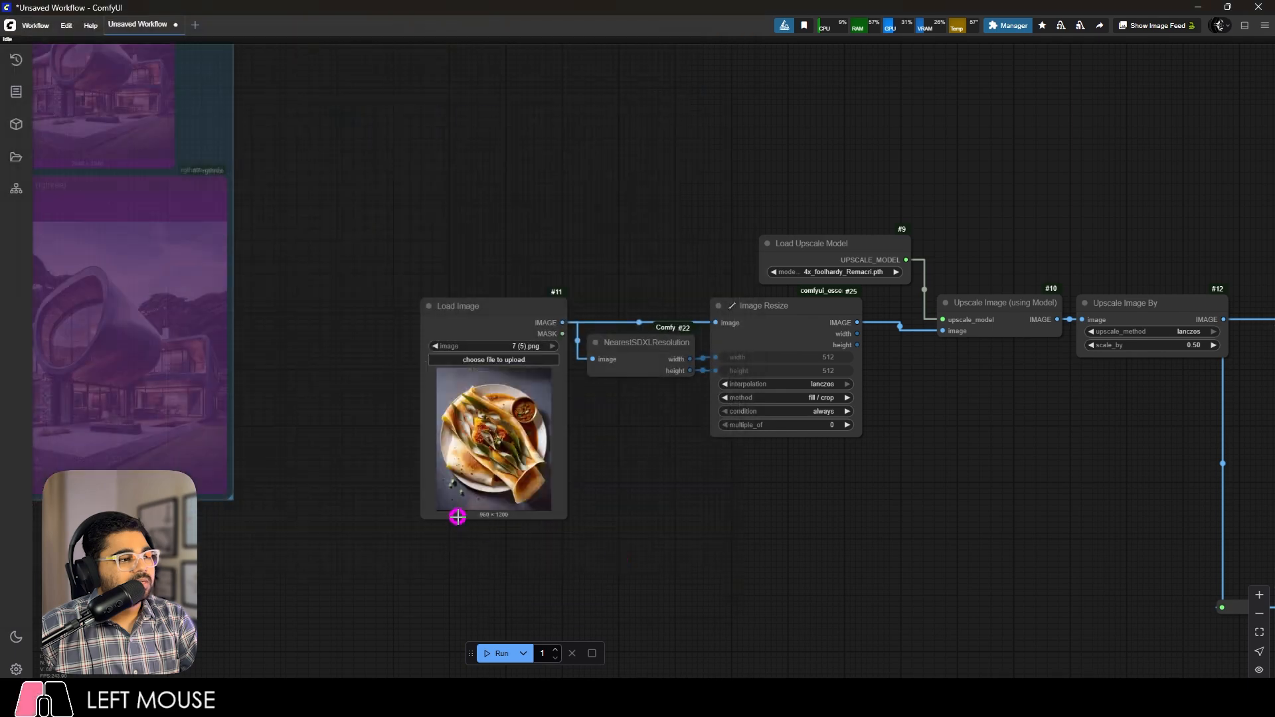
{"action": "scroll", "coordinate": [455, 516], "scroll_direction": "up", "scroll_amount": 5}
{"action": "scroll", "coordinate": [544, 451], "scroll_direction": "down", "scroll_amount": 8}
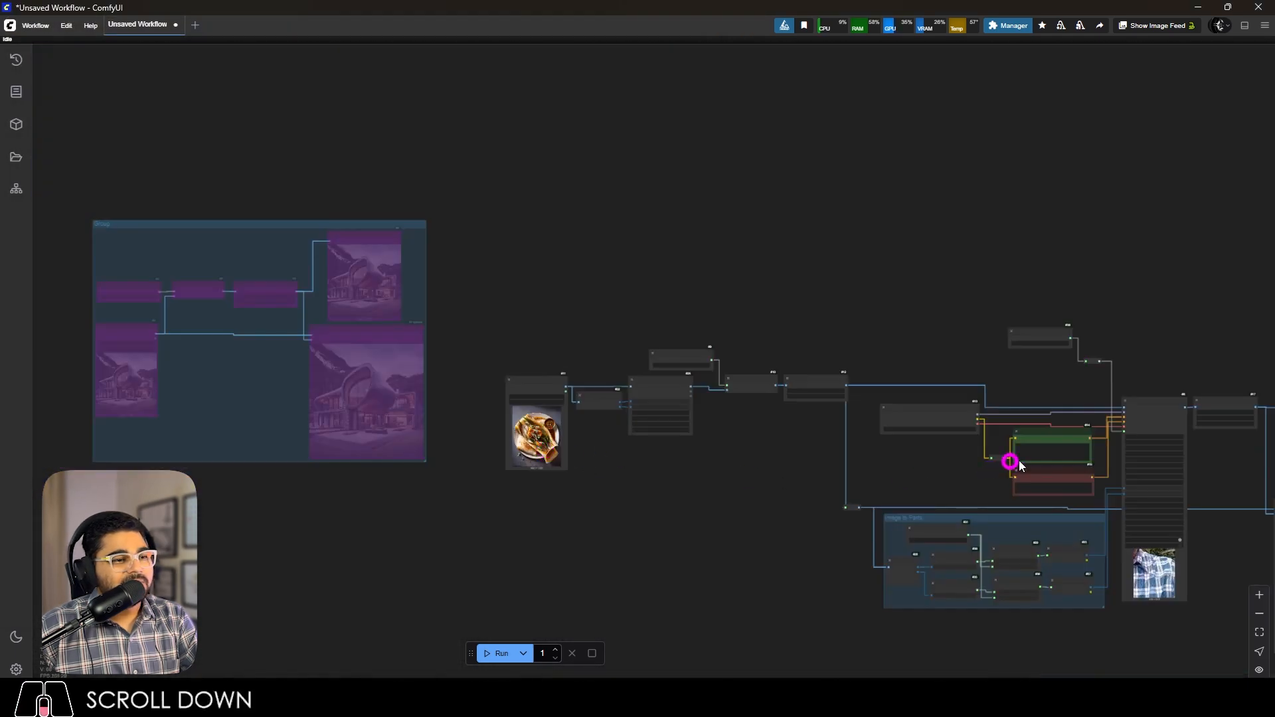
Set Ultimate SD Upscale's denoise to 0.40.
{"action": "scroll", "coordinate": [1010, 461], "scroll_direction": "up", "scroll_amount": 10}
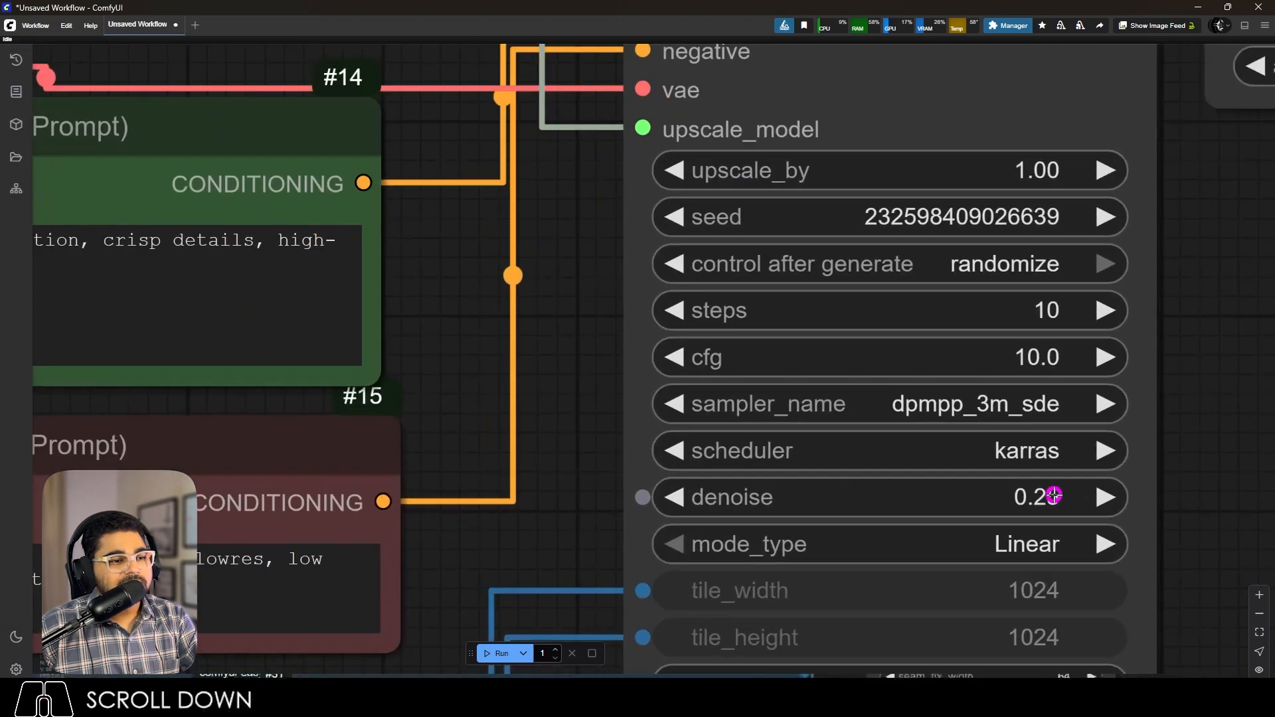
{"action": "left_click", "coordinate": [1054, 495]}
{"action": "type", "text": ".4"}
{"action": "key", "text": "Return"}
{"action": "scroll", "coordinate": [1049, 495], "scroll_direction": "down", "scroll_amount": 5}
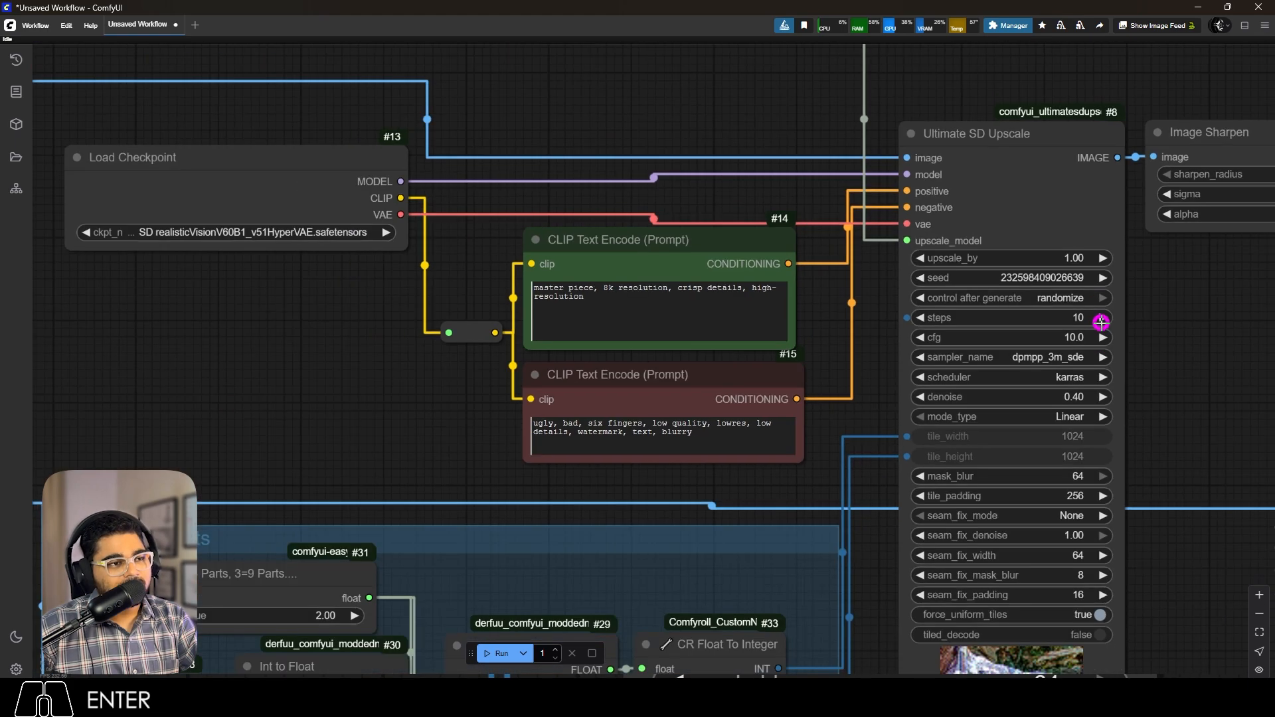
Compare the upscaled dosa image with the original in the Image Comparer, examining the leaves, filling, sauce bowl, folded edges and plate texture.
{"action": "scroll", "coordinate": [1101, 322], "scroll_direction": "down", "scroll_amount": 5}
{"action": "scroll", "coordinate": [843, 489], "scroll_direction": "up", "scroll_amount": 3}
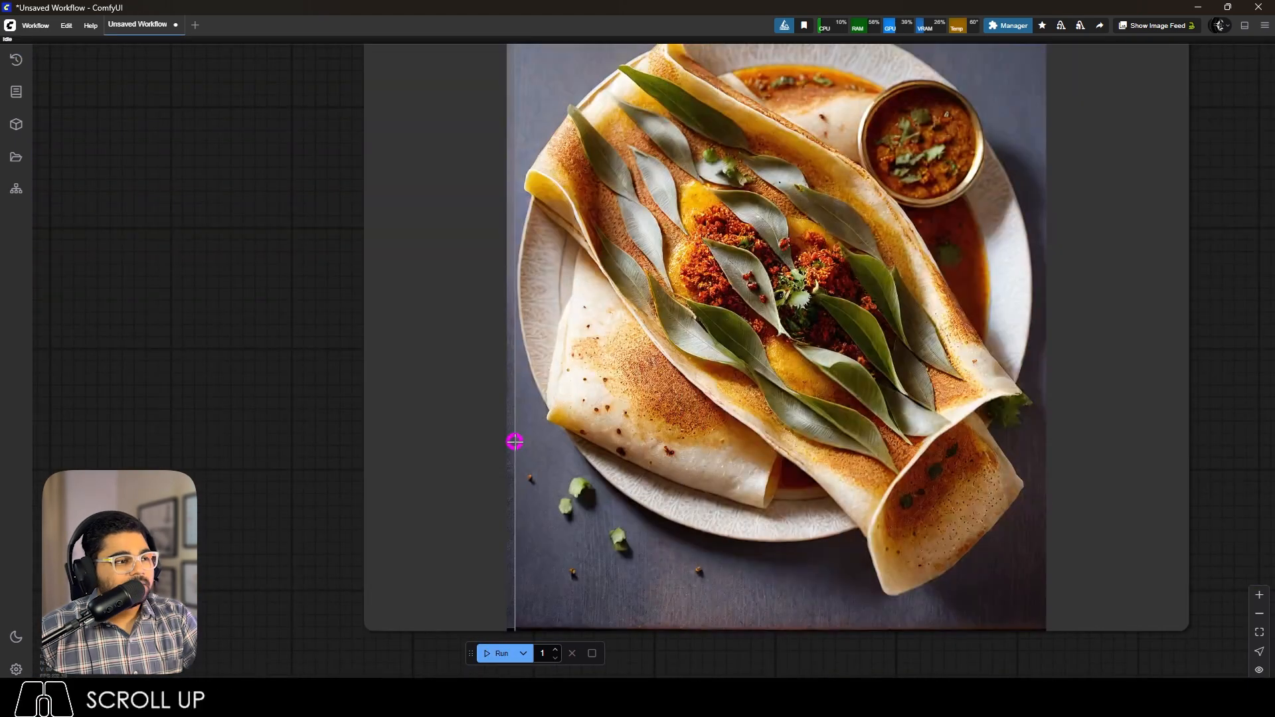
{"action": "scroll", "coordinate": [520, 441], "scroll_direction": "up", "scroll_amount": 5}
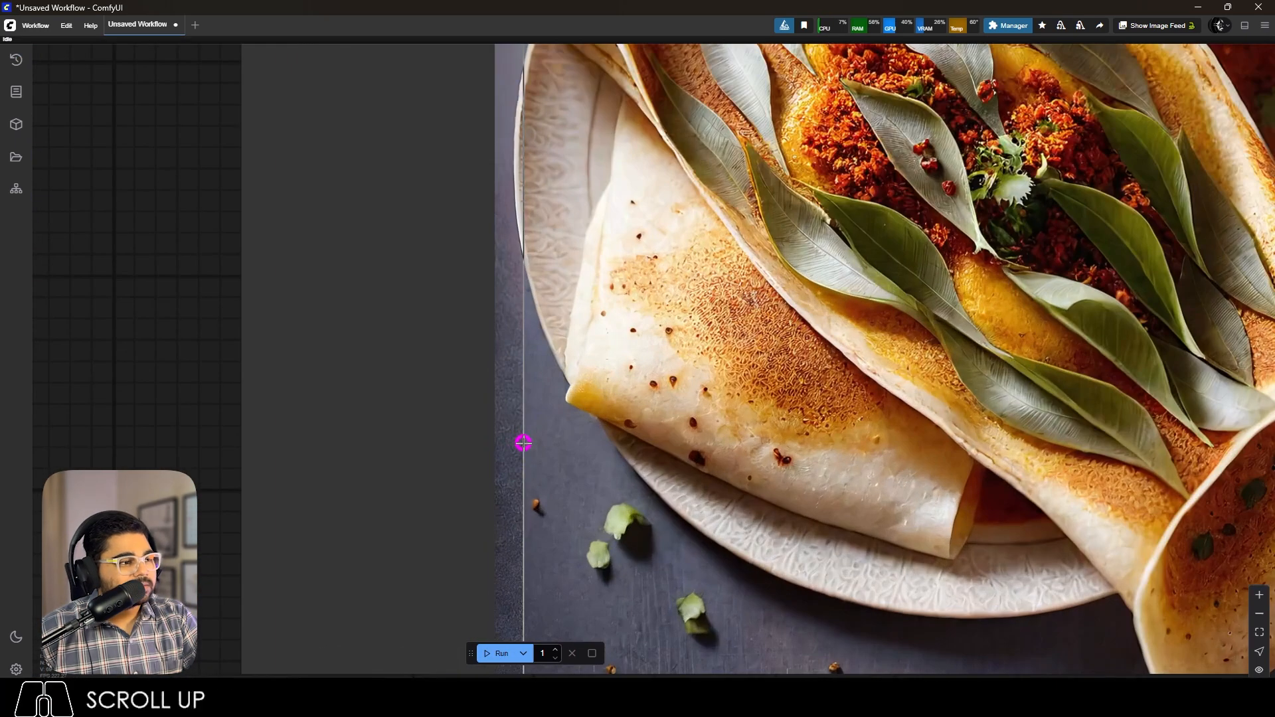
{"action": "scroll", "coordinate": [726, 421], "scroll_direction": "up", "scroll_amount": 5}
{"action": "scroll", "coordinate": [749, 383], "scroll_direction": "down", "scroll_amount": 6}
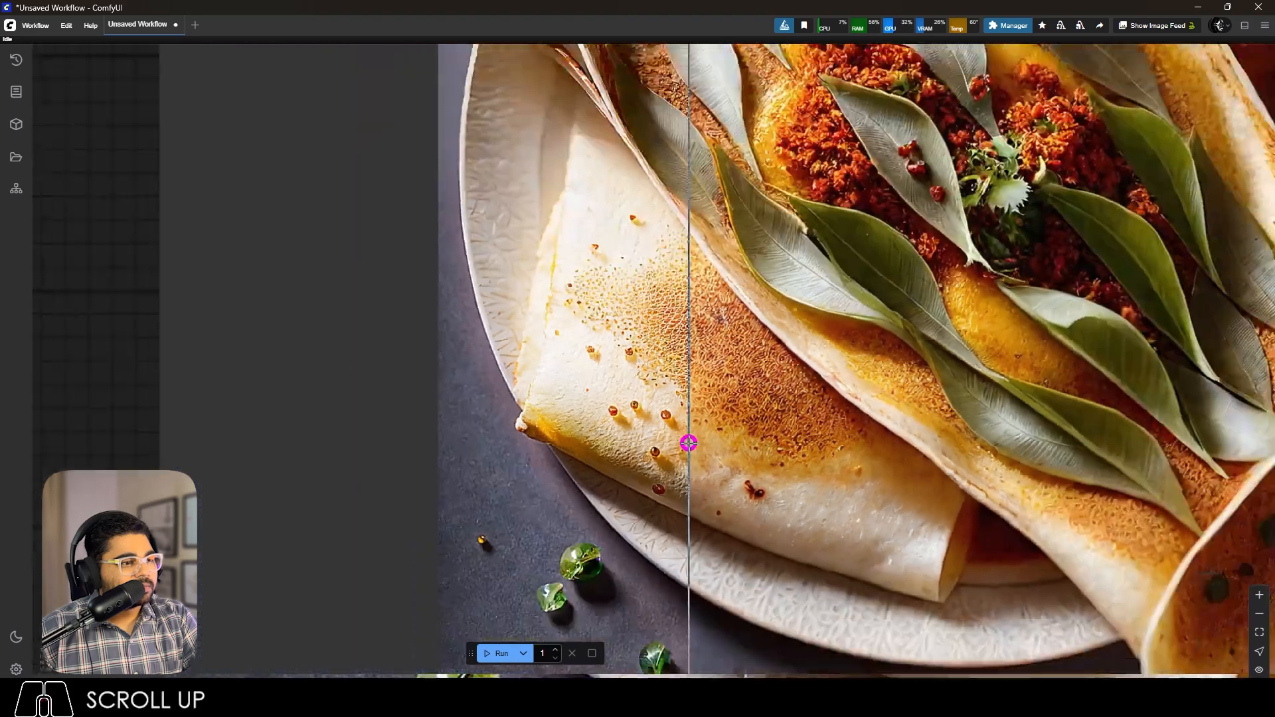
{"action": "scroll", "coordinate": [705, 320], "scroll_direction": "up", "scroll_amount": 3}
{"action": "scroll", "coordinate": [817, 273], "scroll_direction": "down", "scroll_amount": 3}
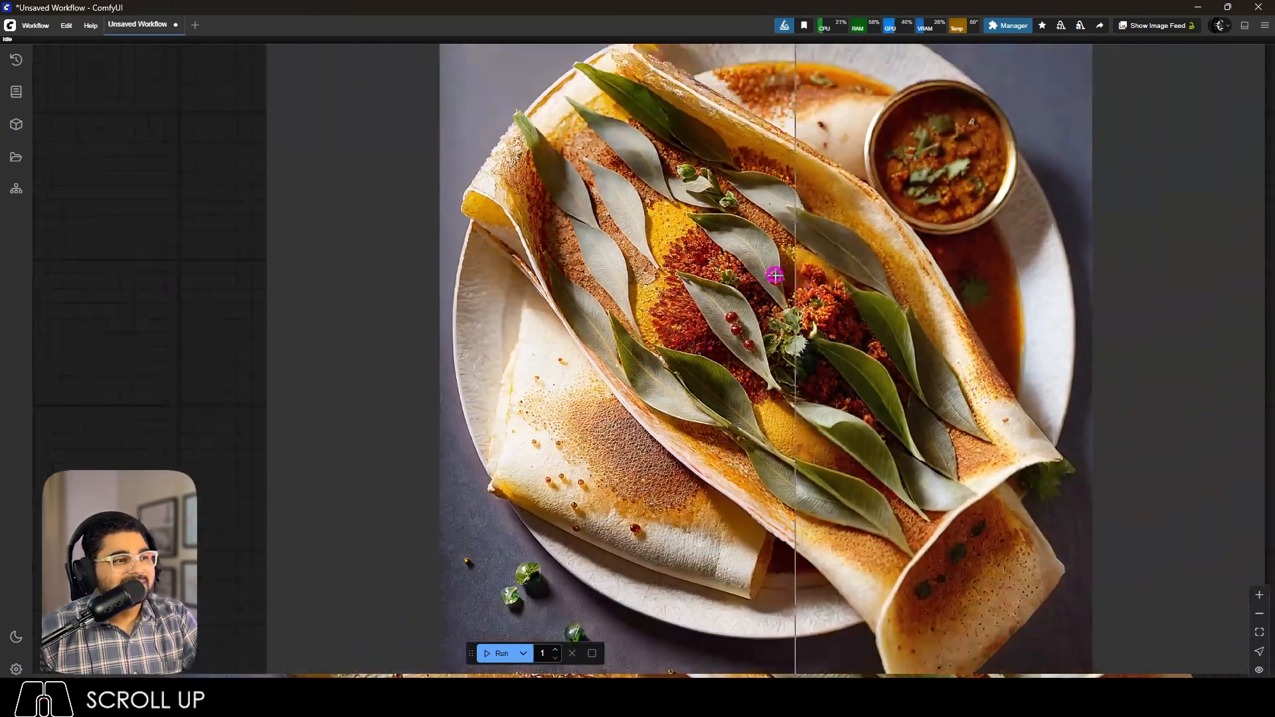
{"action": "scroll", "coordinate": [794, 272], "scroll_direction": "up", "scroll_amount": 6}
{"action": "scroll", "coordinate": [781, 241], "scroll_direction": "down", "scroll_amount": 6}
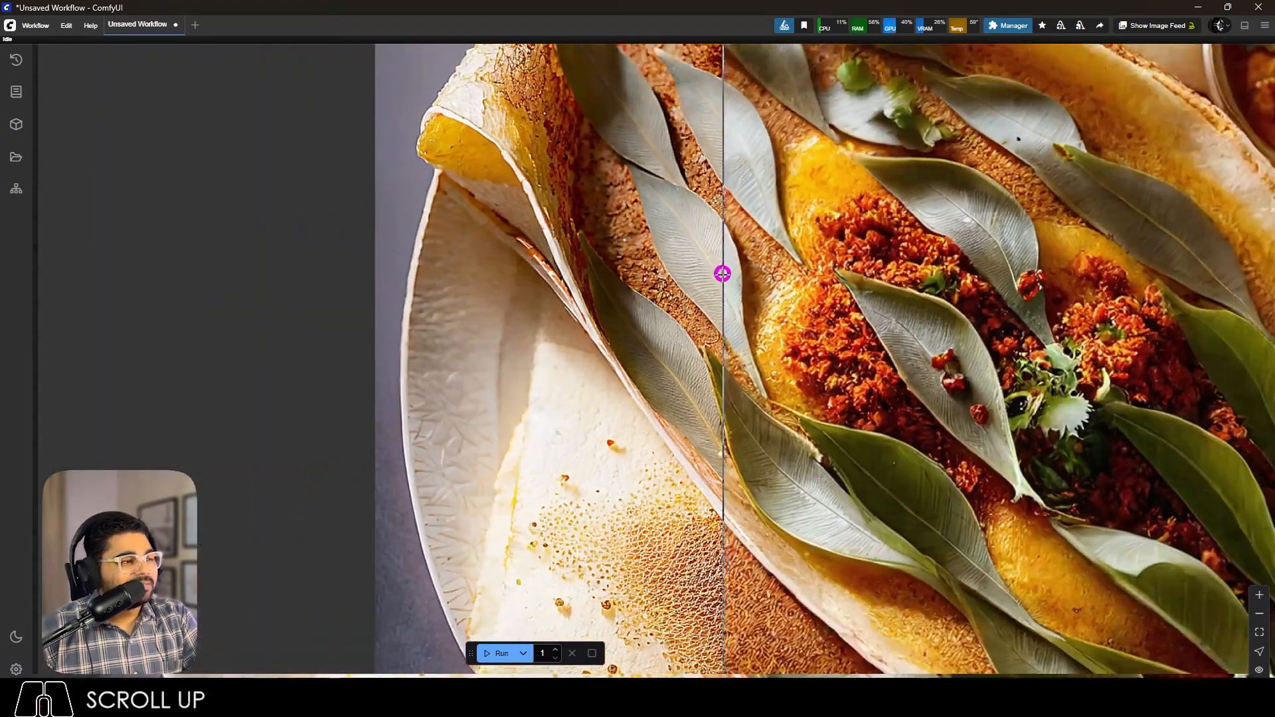
{"action": "scroll", "coordinate": [949, 248], "scroll_direction": "up", "scroll_amount": 6}
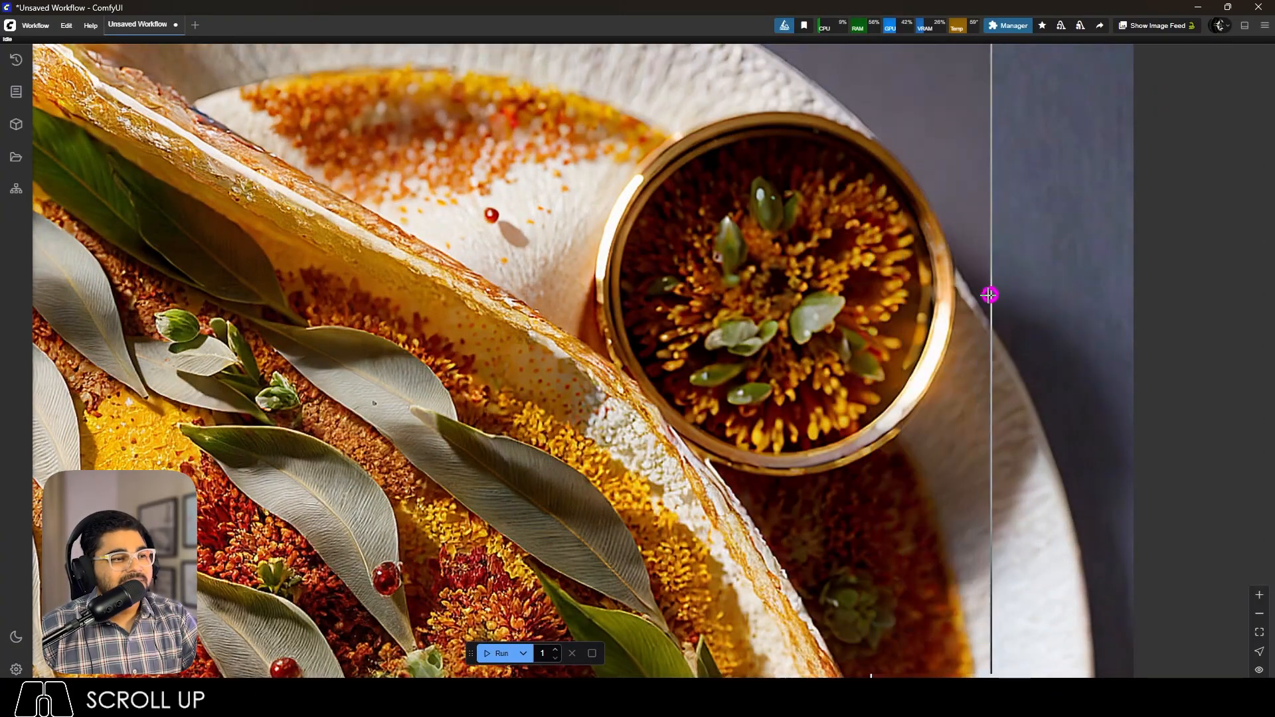
{"action": "scroll", "coordinate": [923, 256], "scroll_direction": "down", "scroll_amount": 18}
{"action": "scroll", "coordinate": [984, 326], "scroll_direction": "up", "scroll_amount": 6}
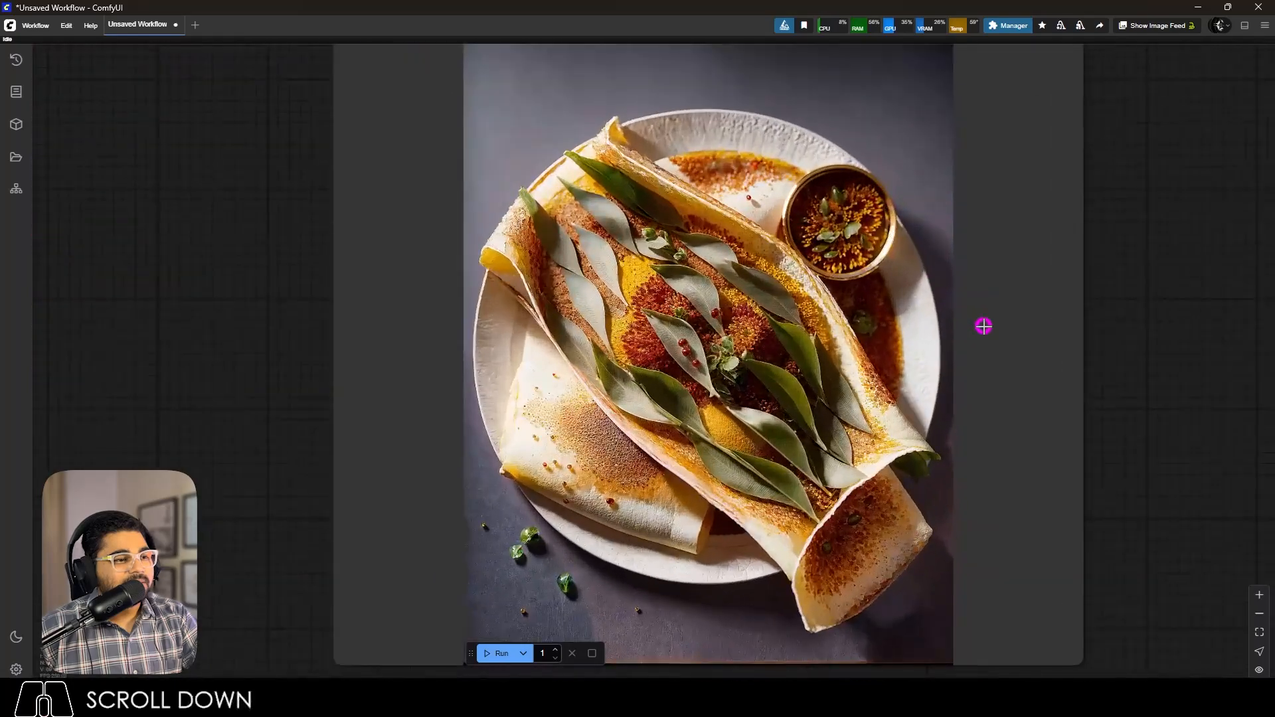
{"action": "scroll", "coordinate": [853, 604], "scroll_direction": "up", "scroll_amount": 5}
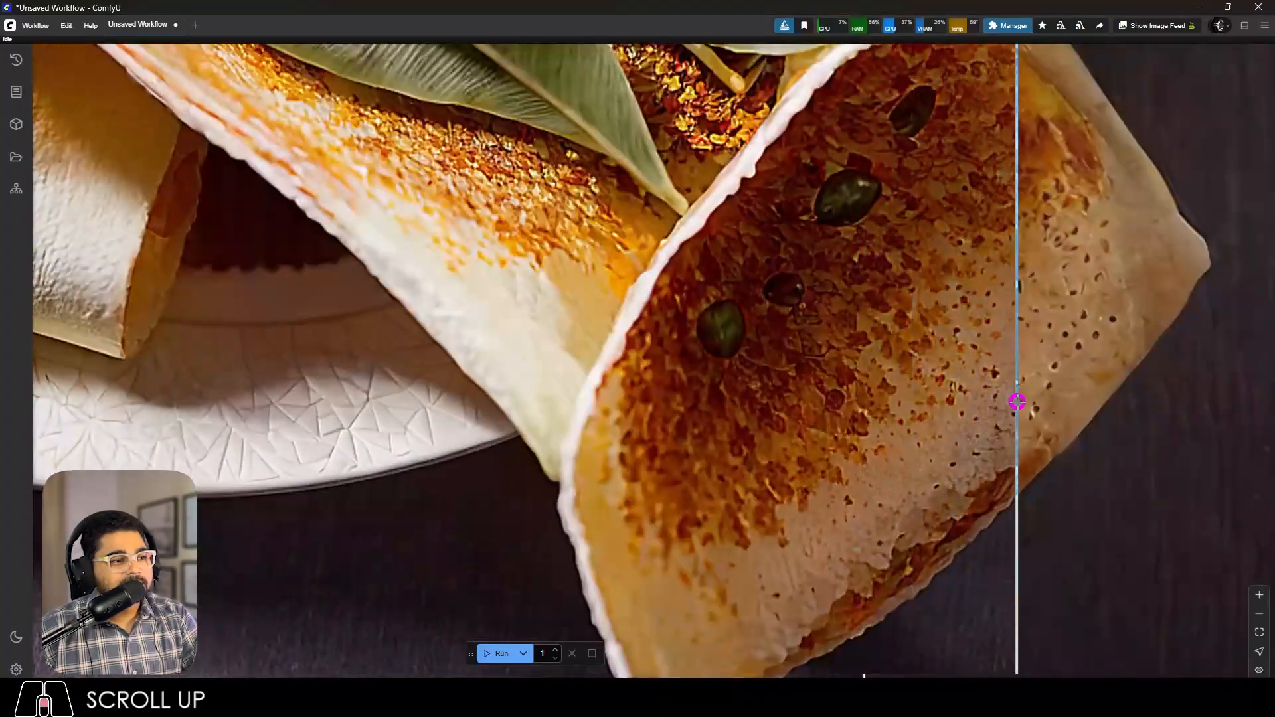
{"action": "scroll", "coordinate": [897, 541], "scroll_direction": "down", "scroll_amount": 12}
{"action": "scroll", "coordinate": [959, 349], "scroll_direction": "up", "scroll_amount": 3}
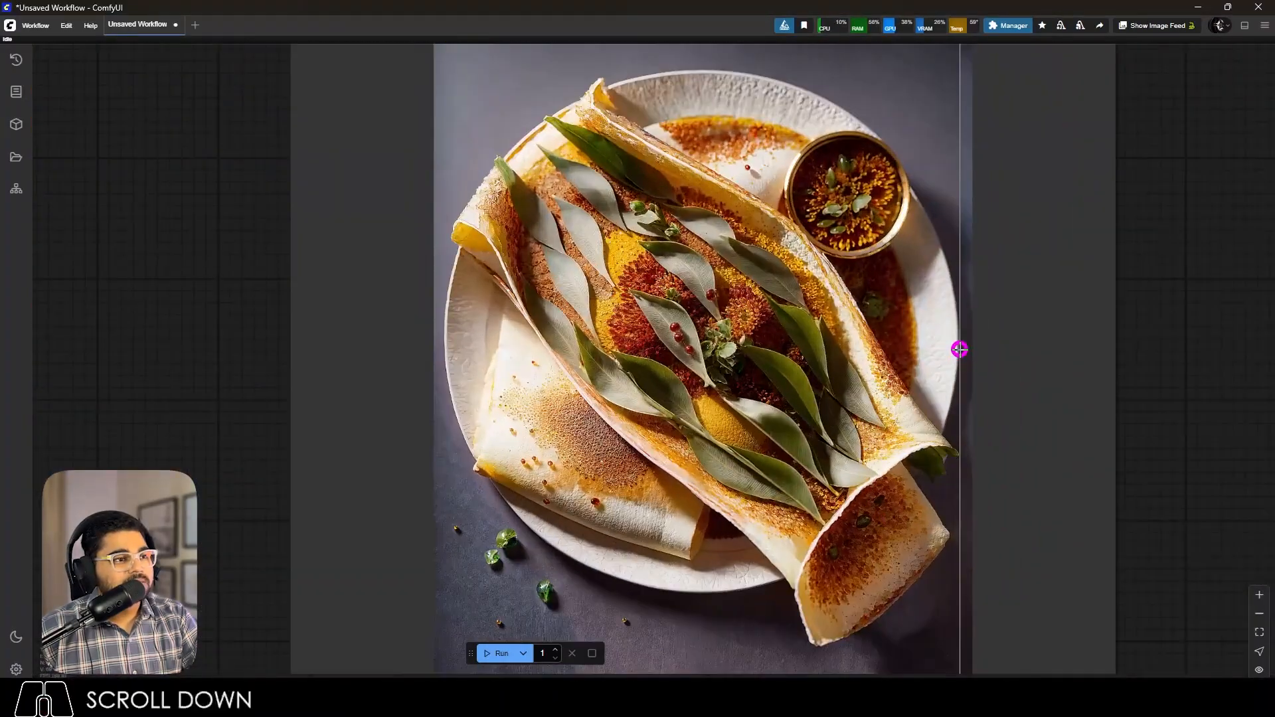
{"action": "scroll", "coordinate": [956, 286], "scroll_direction": "down", "scroll_amount": 1}
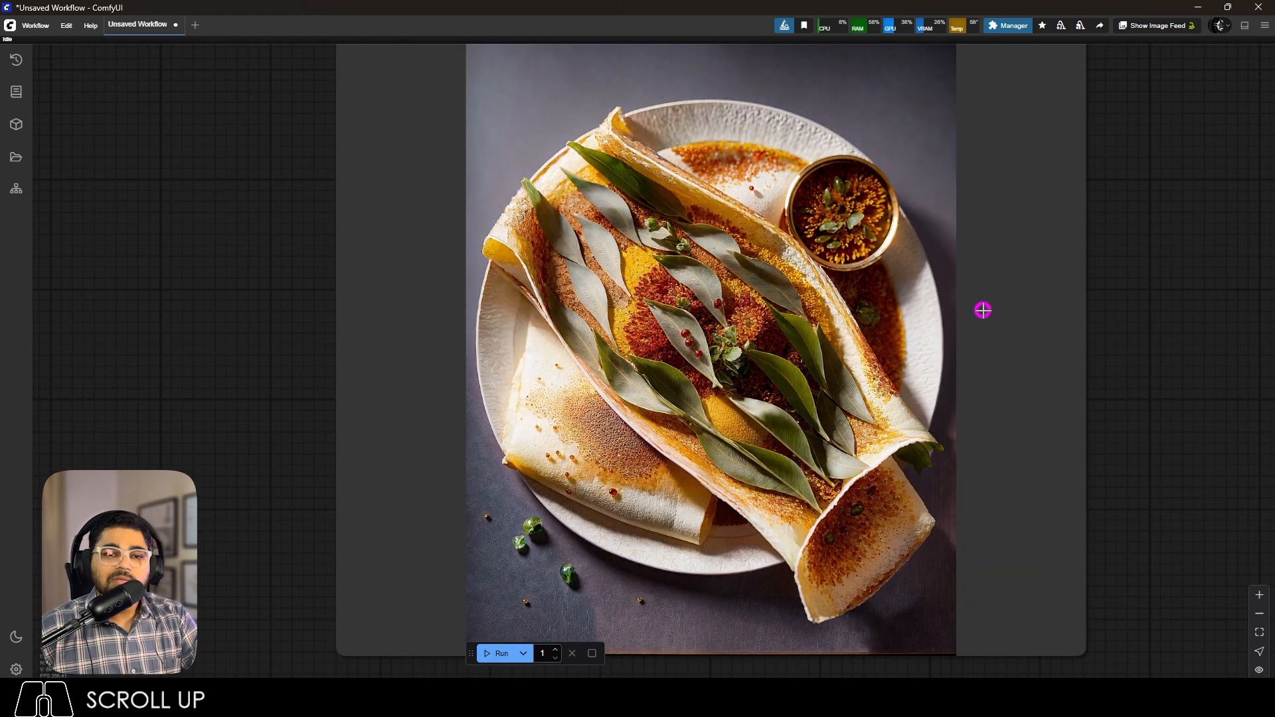
Lower Ultimate SD Upscale's denoise to 0.35.
{"action": "scroll", "coordinate": [980, 425], "scroll_direction": "down", "scroll_amount": 5}
{"action": "scroll", "coordinate": [791, 277], "scroll_direction": "up", "scroll_amount": 6}
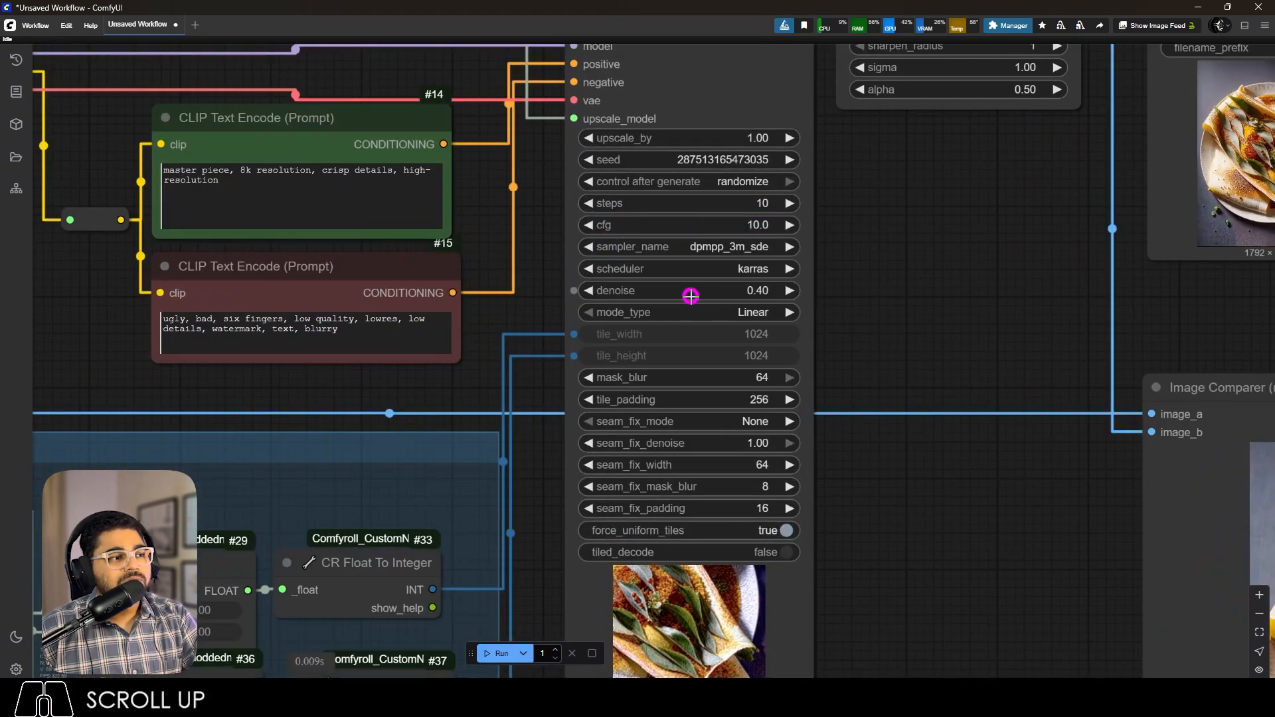
{"action": "scroll", "coordinate": [602, 299], "scroll_direction": "up", "scroll_amount": 5}
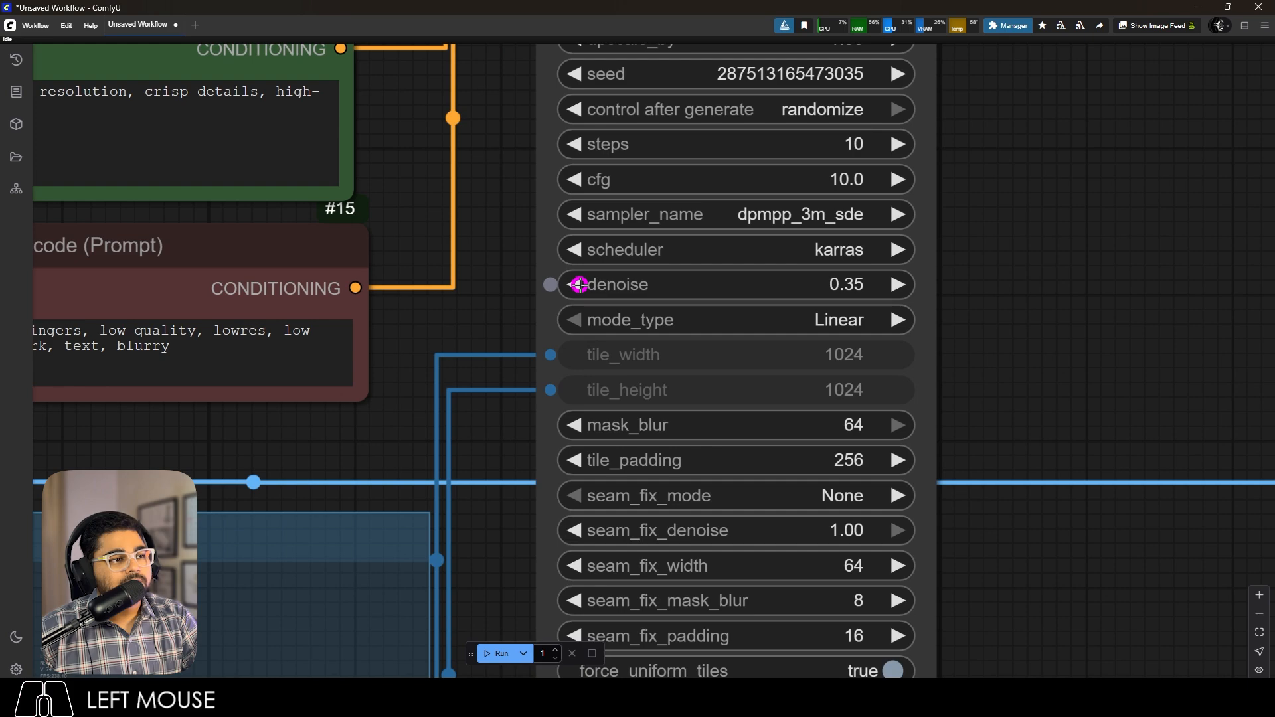
{"action": "scroll", "coordinate": [1076, 362], "scroll_direction": "down", "scroll_amount": 5}
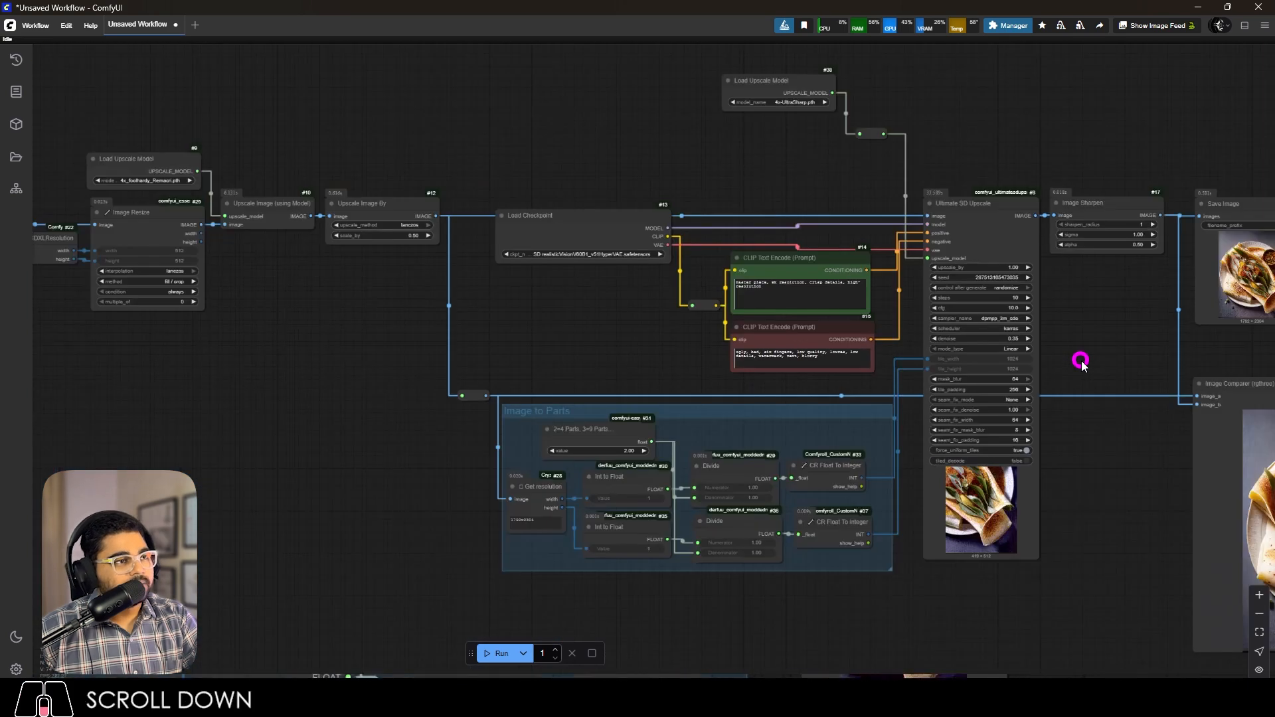
Choose 4x-UltraSharp.pth in the Load Upscale Model node that feeds Upscale Image (using Model).
{"action": "scroll", "coordinate": [433, 243], "scroll_direction": "up", "scroll_amount": 5}
{"action": "left_click", "coordinate": [435, 243]}
{"action": "left_click", "coordinate": [477, 271]}
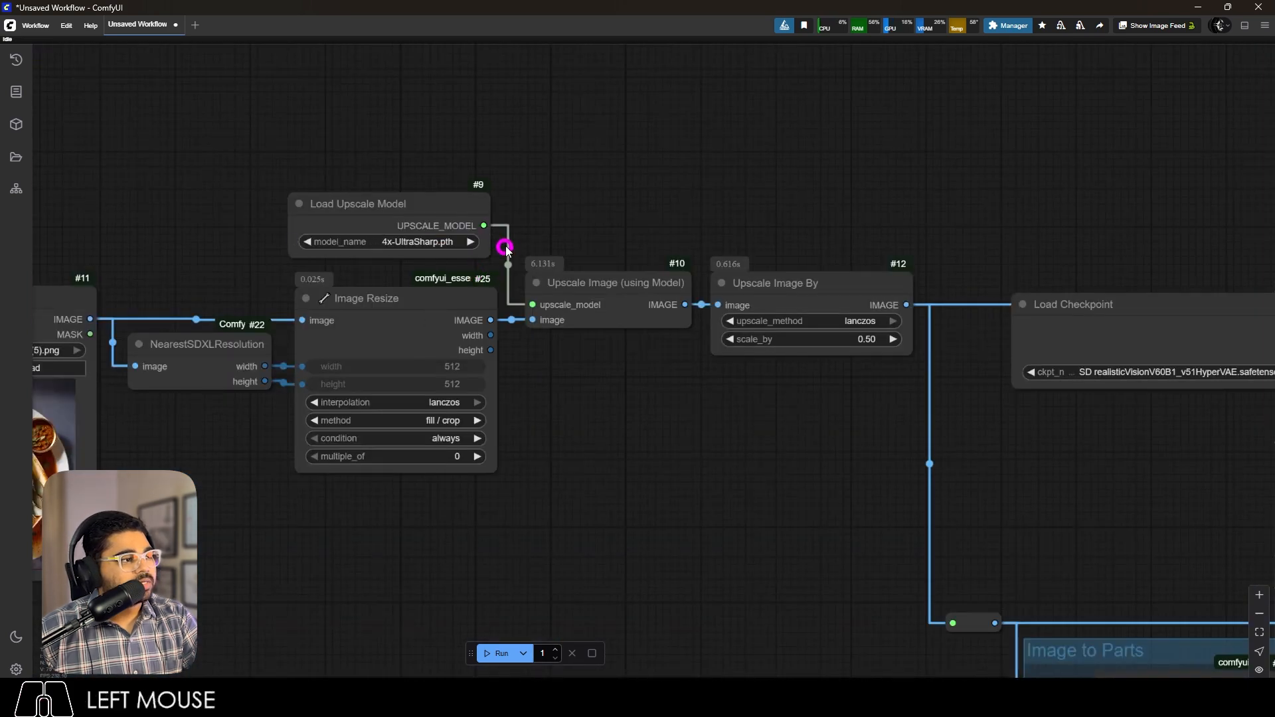
Connect the Load Upscale Model node feeding Upscale Image (using Model) to the reroute that supplies Ultimate SD Upscale's upscale_model input.
{"action": "scroll", "coordinate": [581, 225], "scroll_direction": "down", "scroll_amount": 10}
{"action": "left_click_drag", "start_coordinate": [483, 226], "coordinate": [1102, 186]}
{"action": "scroll", "coordinate": [875, 232], "scroll_direction": "up", "scroll_amount": 6}
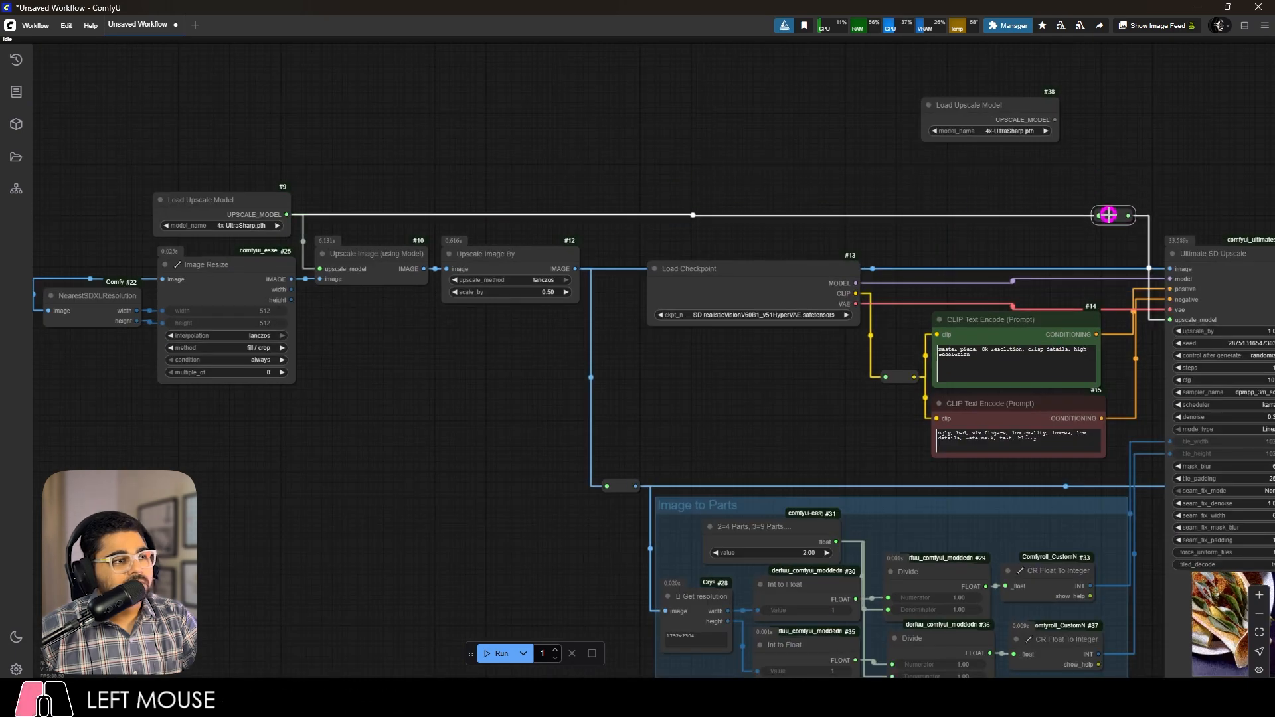
{"action": "scroll", "coordinate": [962, 208], "scroll_direction": "down", "scroll_amount": 5}
{"action": "scroll", "coordinate": [945, 392], "scroll_direction": "up", "scroll_amount": 15}
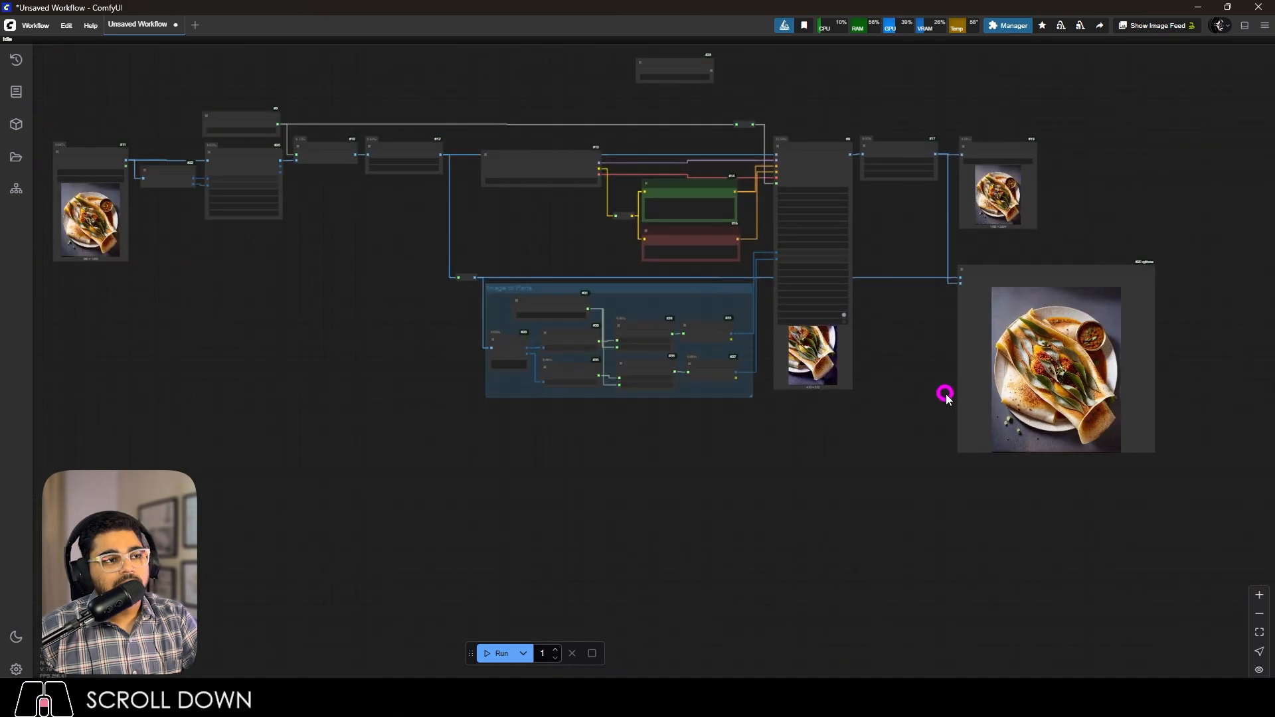
Compare the dosa upscale made with the shared 4x-UltraSharp model against the original, examining the sauce bowl, leaves, filling and folded end.
{"action": "scroll", "coordinate": [968, 219], "scroll_direction": "down", "scroll_amount": 6}
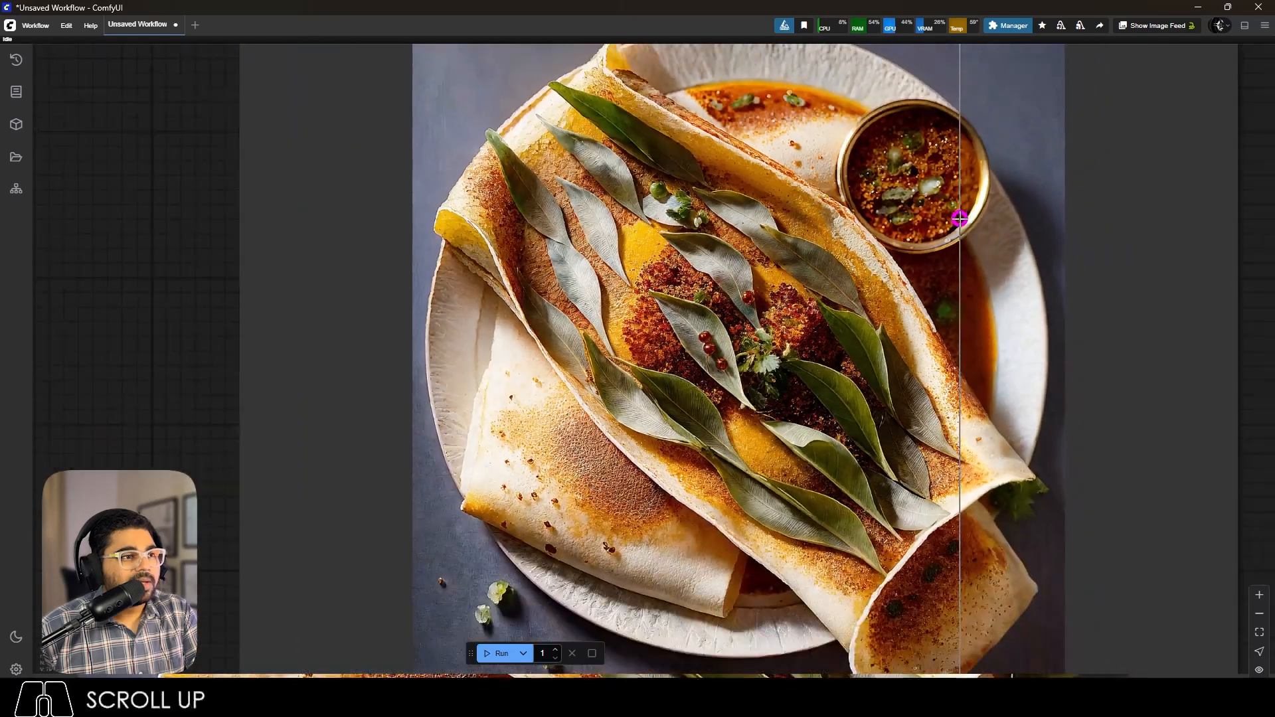
{"action": "scroll", "coordinate": [1041, 199], "scroll_direction": "up", "scroll_amount": 3}
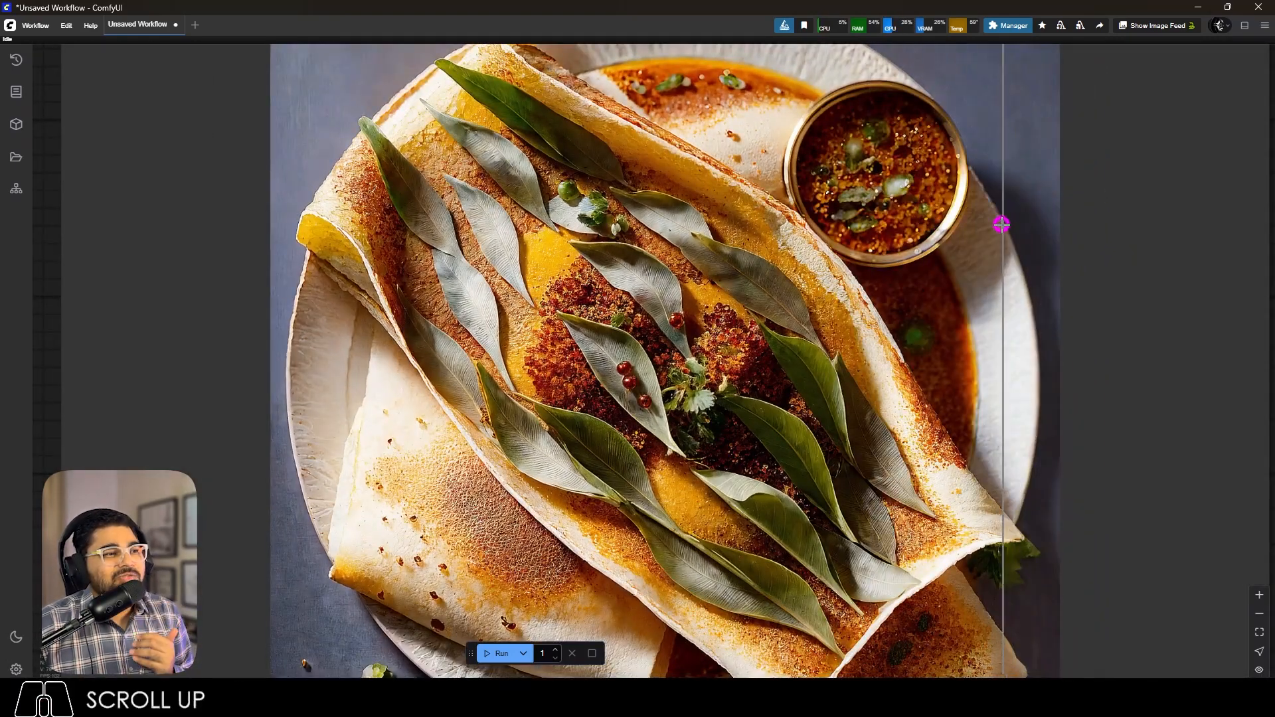
{"action": "scroll", "coordinate": [999, 230], "scroll_direction": "down", "scroll_amount": 6}
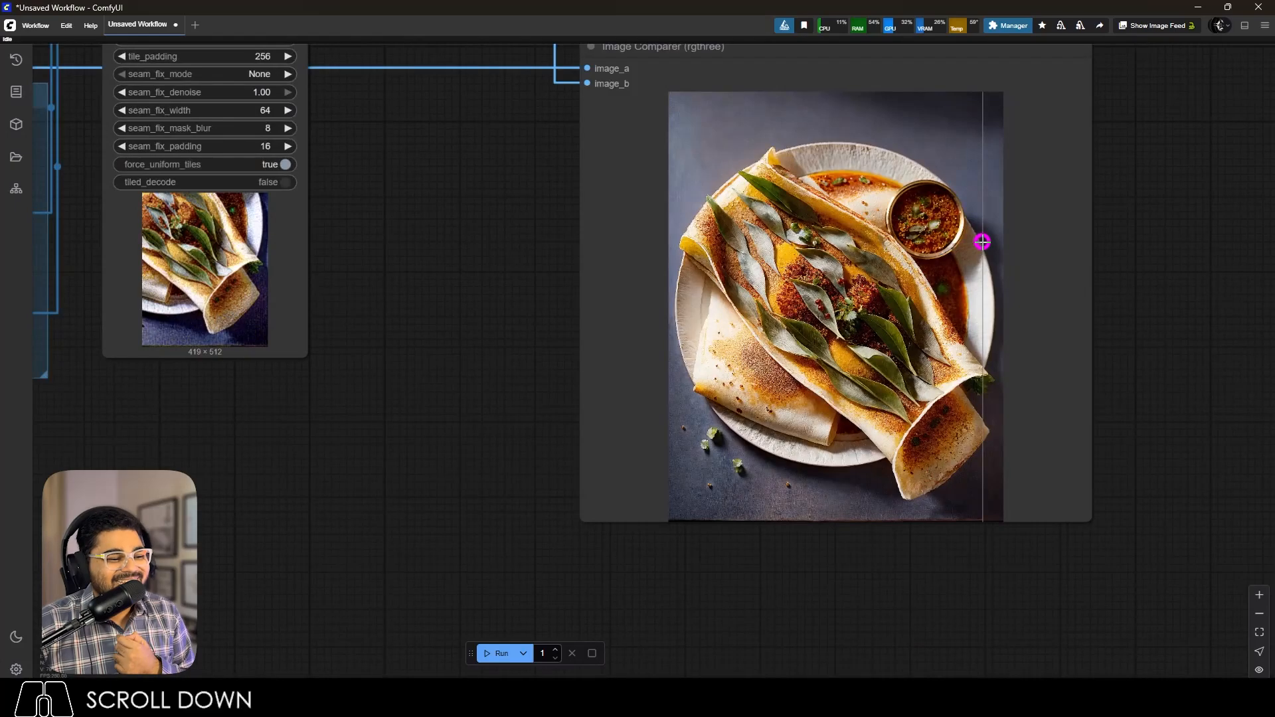
{"action": "scroll", "coordinate": [982, 241], "scroll_direction": "up", "scroll_amount": 5}
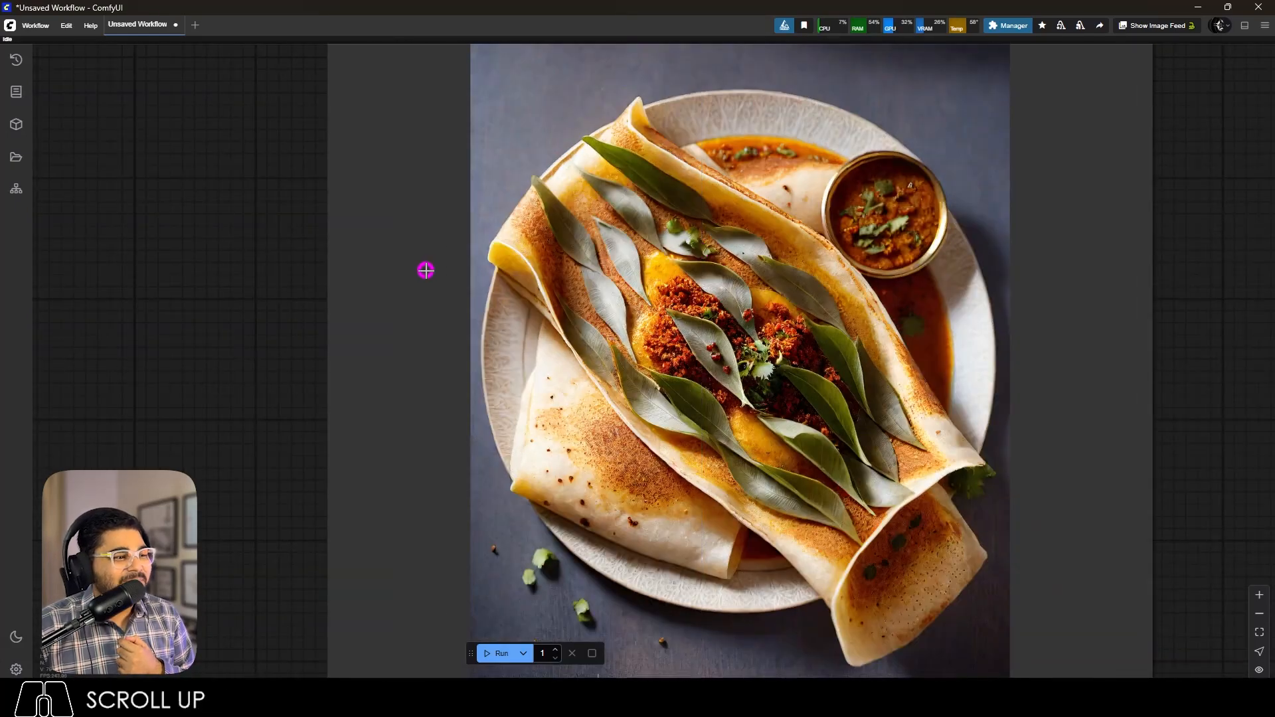
{"action": "scroll", "coordinate": [990, 331], "scroll_direction": "up", "scroll_amount": 1}
{"action": "scroll", "coordinate": [990, 331], "scroll_direction": "up", "scroll_amount": 3}
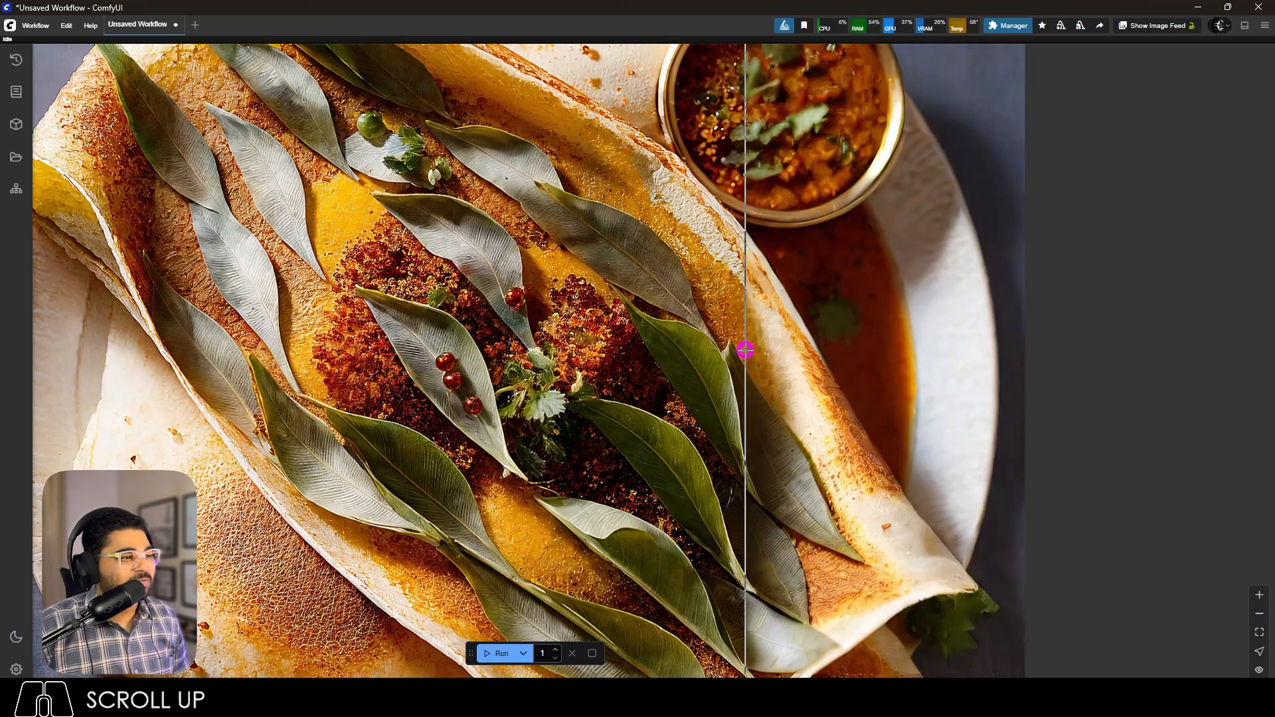
{"action": "scroll", "coordinate": [675, 407], "scroll_direction": "up", "scroll_amount": 5}
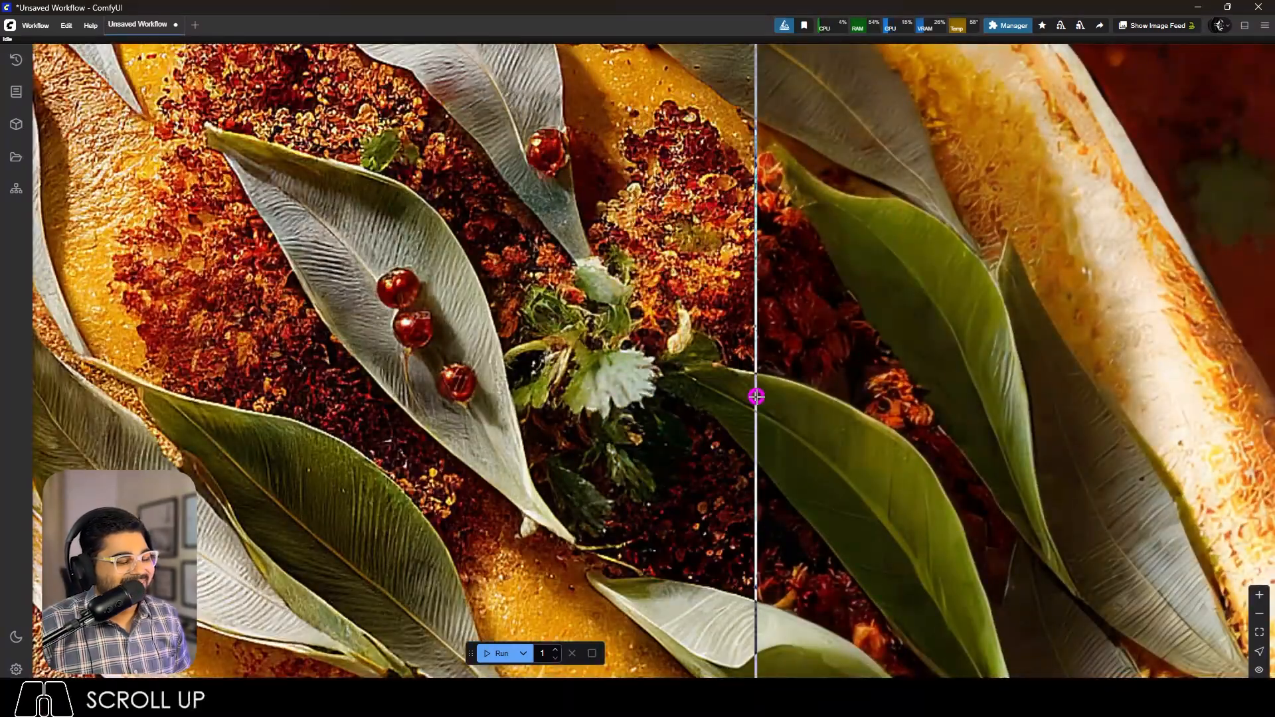
{"action": "scroll", "coordinate": [756, 397], "scroll_direction": "down", "scroll_amount": 5}
{"action": "scroll", "coordinate": [734, 558], "scroll_direction": "up", "scroll_amount": 5}
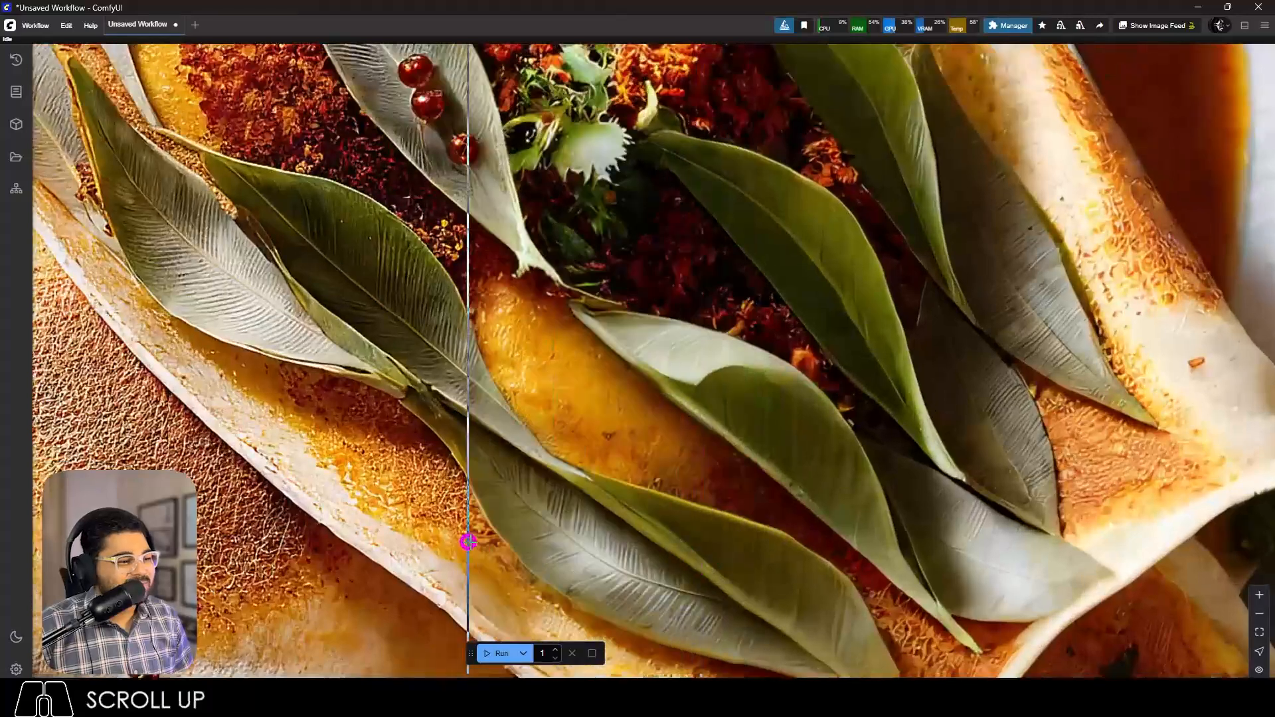
{"action": "scroll", "coordinate": [822, 537], "scroll_direction": "down", "scroll_amount": 6}
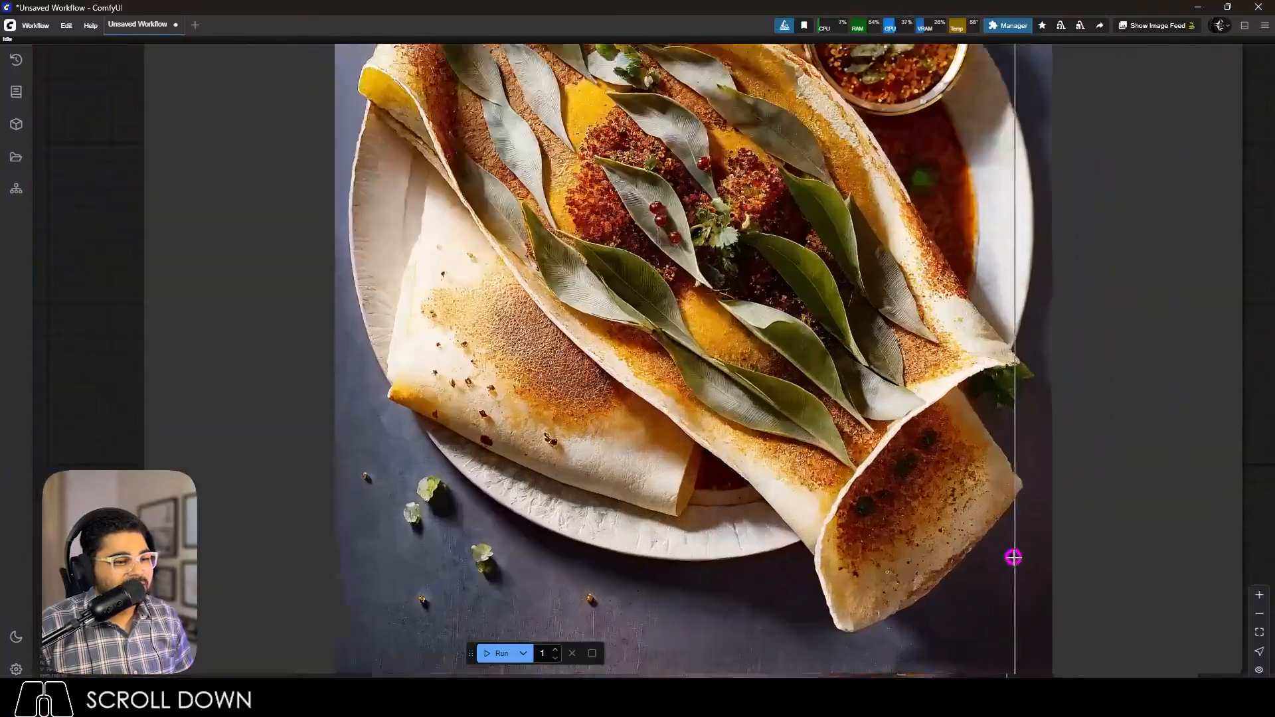
{"action": "scroll", "coordinate": [1012, 556], "scroll_direction": "up", "scroll_amount": 5}
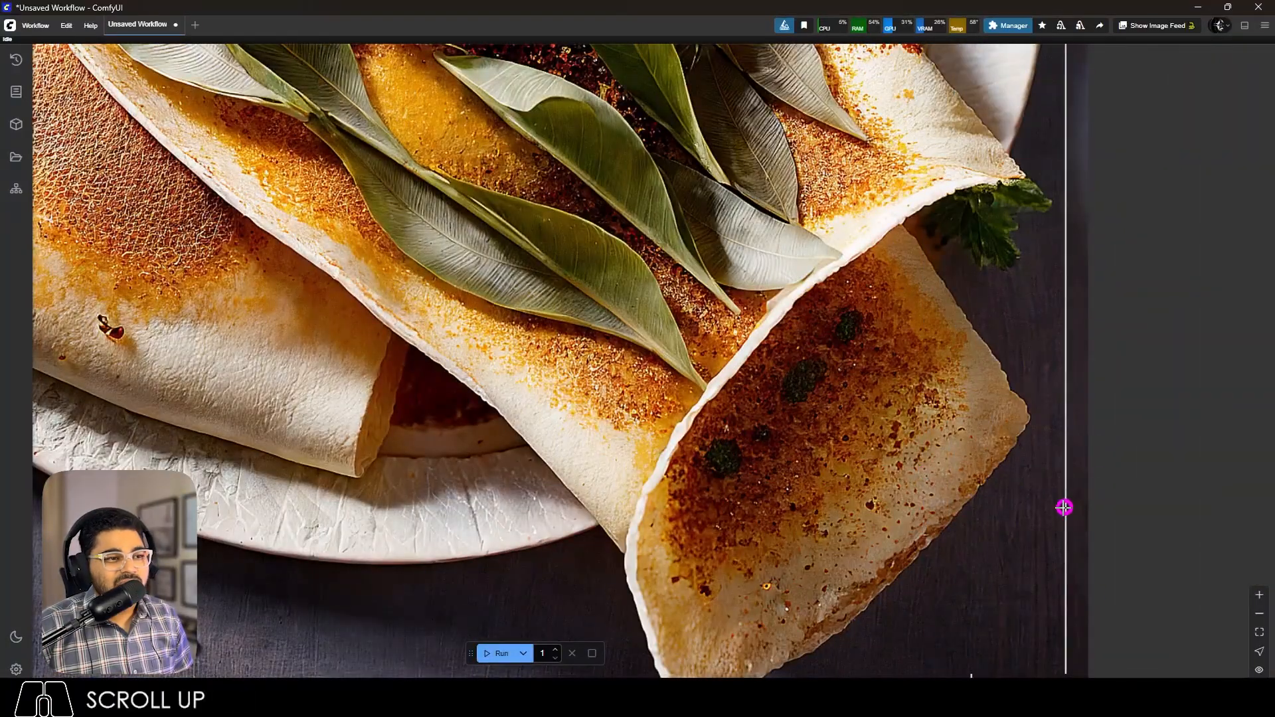
{"action": "scroll", "coordinate": [1063, 507], "scroll_direction": "down", "scroll_amount": 5}
{"action": "scroll", "coordinate": [1033, 498], "scroll_direction": "up", "scroll_amount": 5}
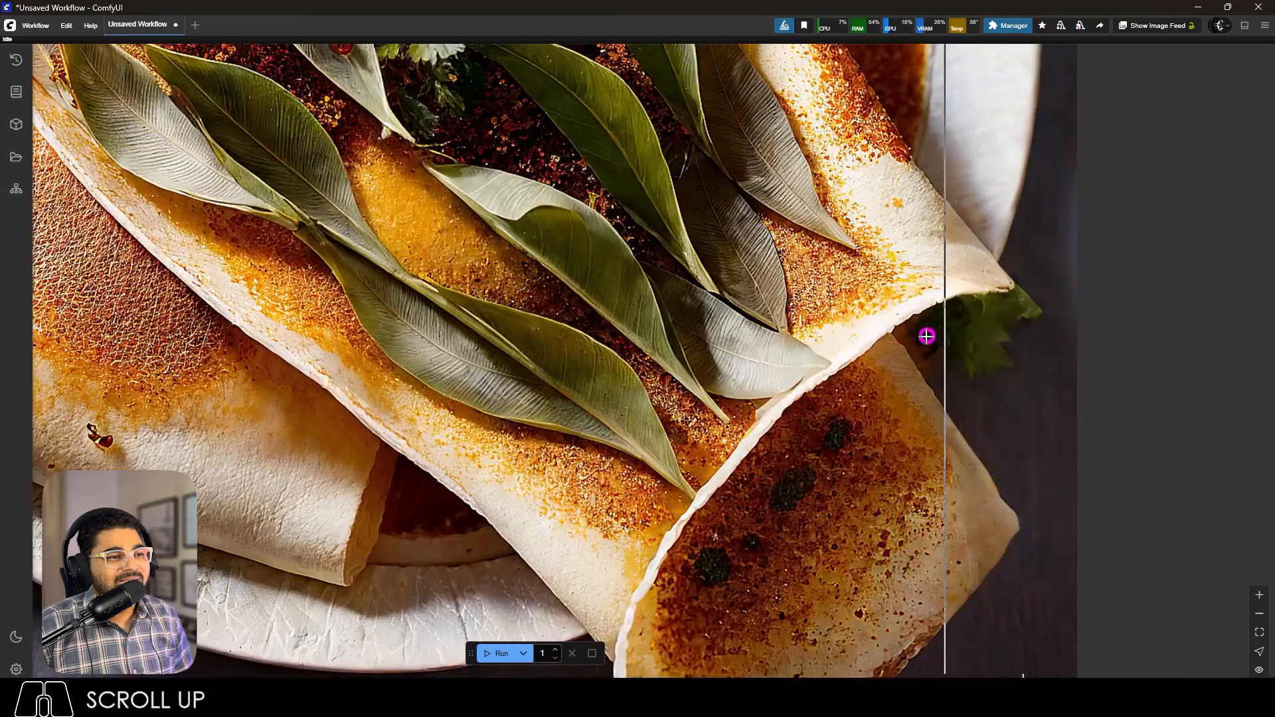
{"action": "scroll", "coordinate": [1028, 342], "scroll_direction": "down", "scroll_amount": 6}
{"action": "scroll", "coordinate": [1042, 290], "scroll_direction": "up", "scroll_amount": 2}
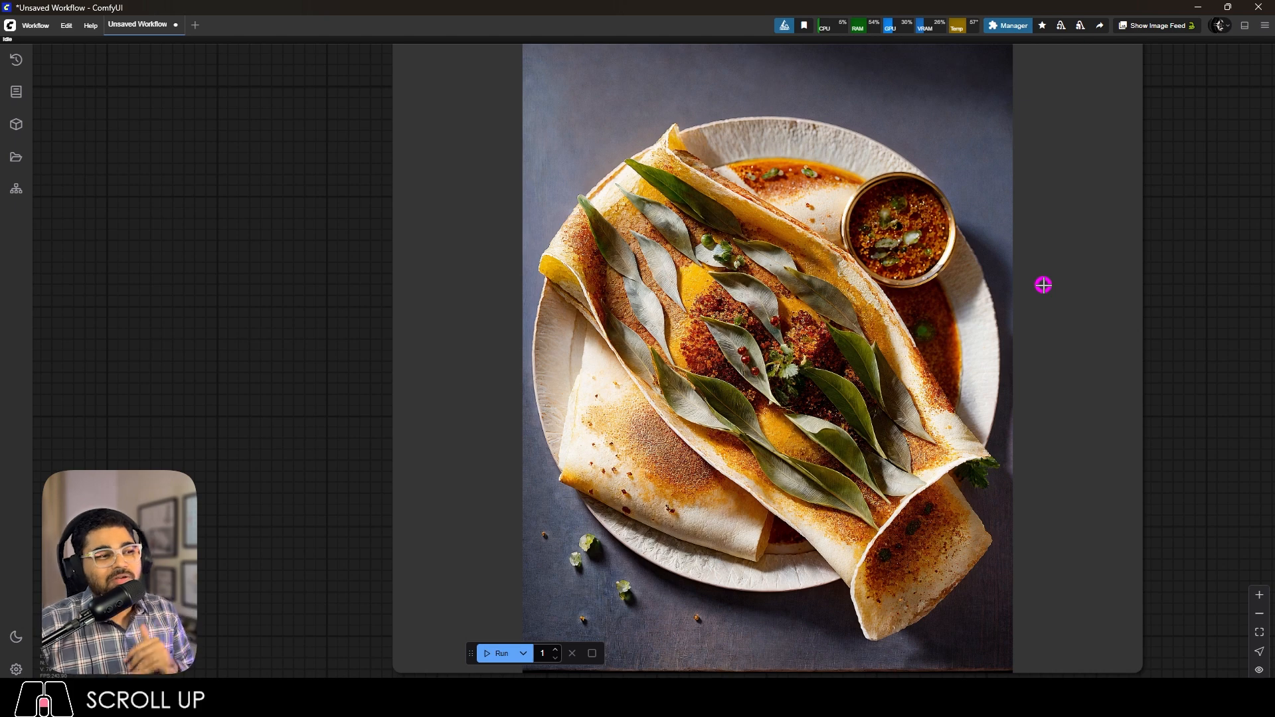
{"action": "scroll", "coordinate": [1043, 285], "scroll_direction": "down", "scroll_amount": 6}
{"action": "scroll", "coordinate": [950, 300], "scroll_direction": "up", "scroll_amount": 1}
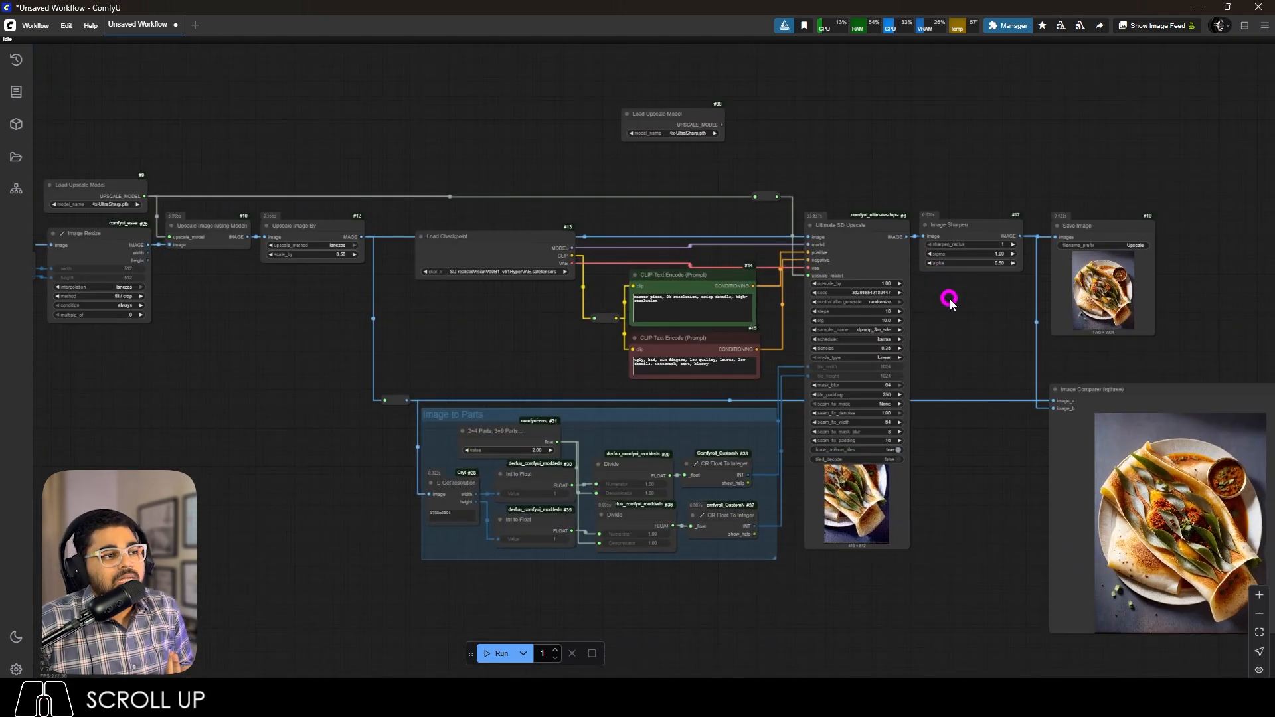
Load the cat photo 8.png into the Load Image node.
{"action": "scroll", "coordinate": [950, 300], "scroll_direction": "down", "scroll_amount": 6}
{"action": "scroll", "coordinate": [660, 293], "scroll_direction": "up", "scroll_amount": 12}
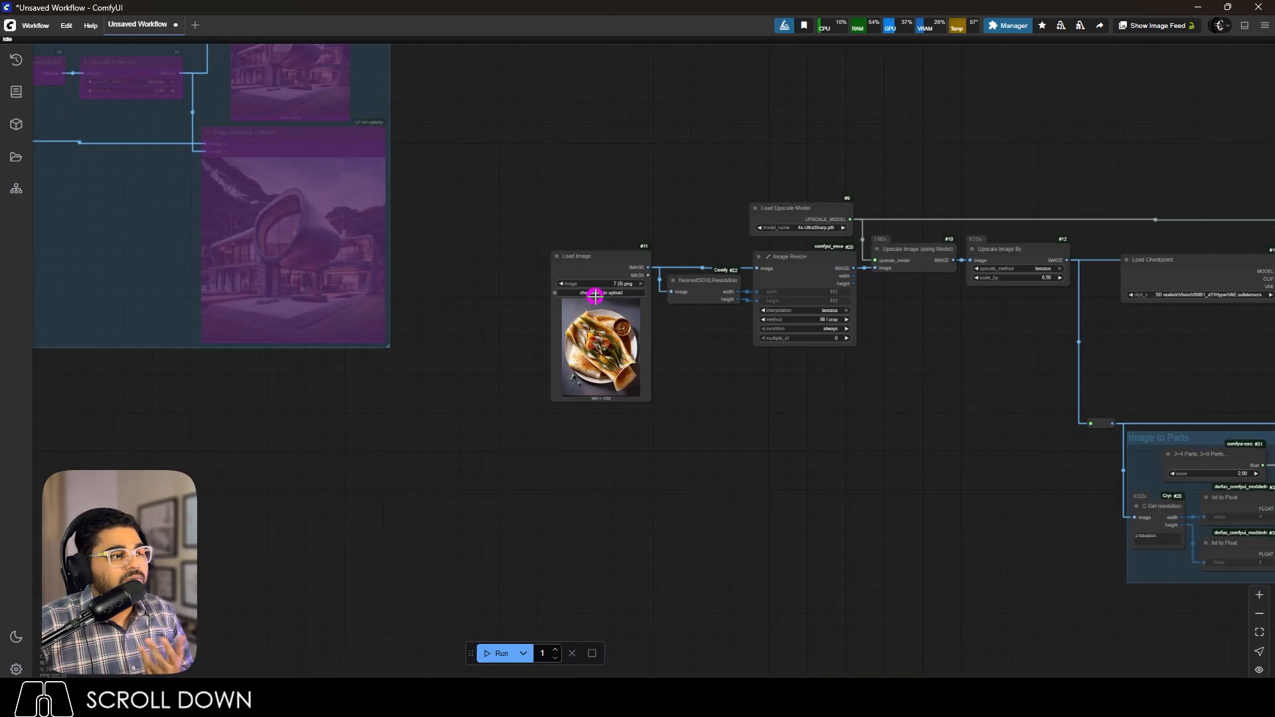
{"action": "left_click", "coordinate": [628, 282]}
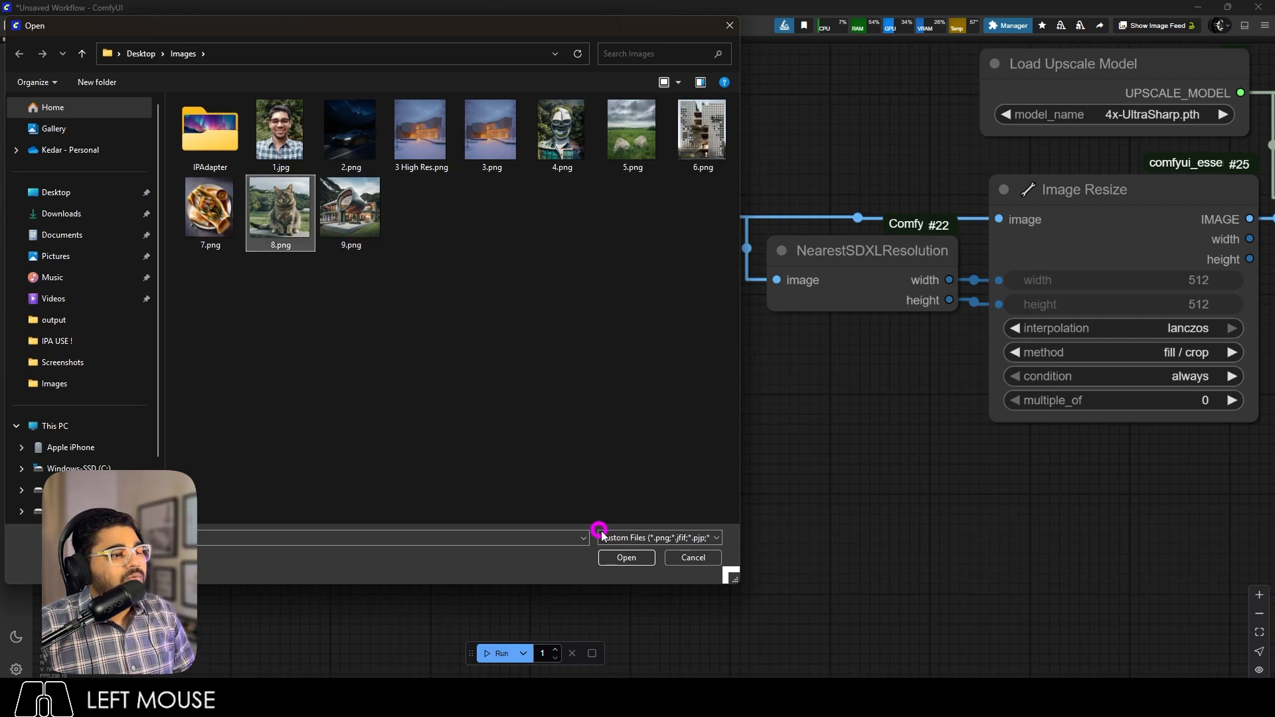
{"action": "left_click", "coordinate": [624, 560]}
{"action": "scroll", "coordinate": [470, 465], "scroll_direction": "down", "scroll_amount": 12}
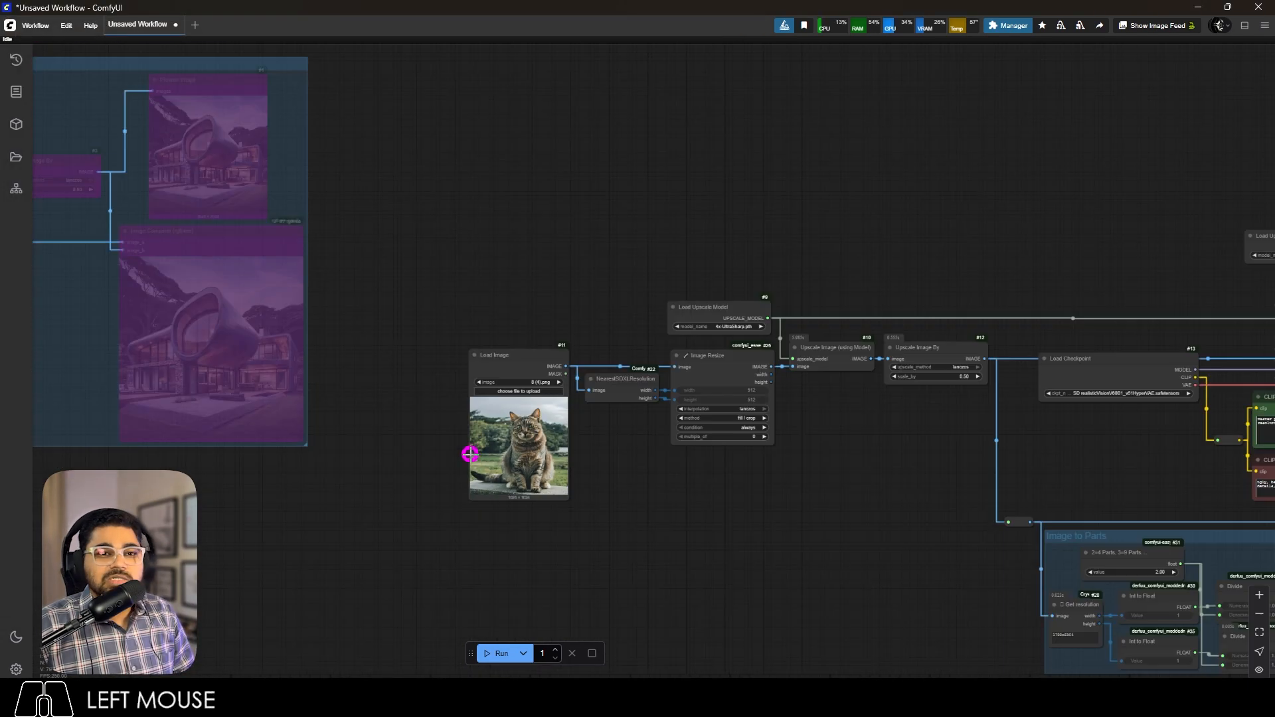
Set Ultimate SD Upscale's denoise to 0.38 and run the workflow on the cat photo.
{"action": "scroll", "coordinate": [967, 444], "scroll_direction": "up", "scroll_amount": 10}
{"action": "scroll", "coordinate": [971, 432], "scroll_direction": "up", "scroll_amount": 5}
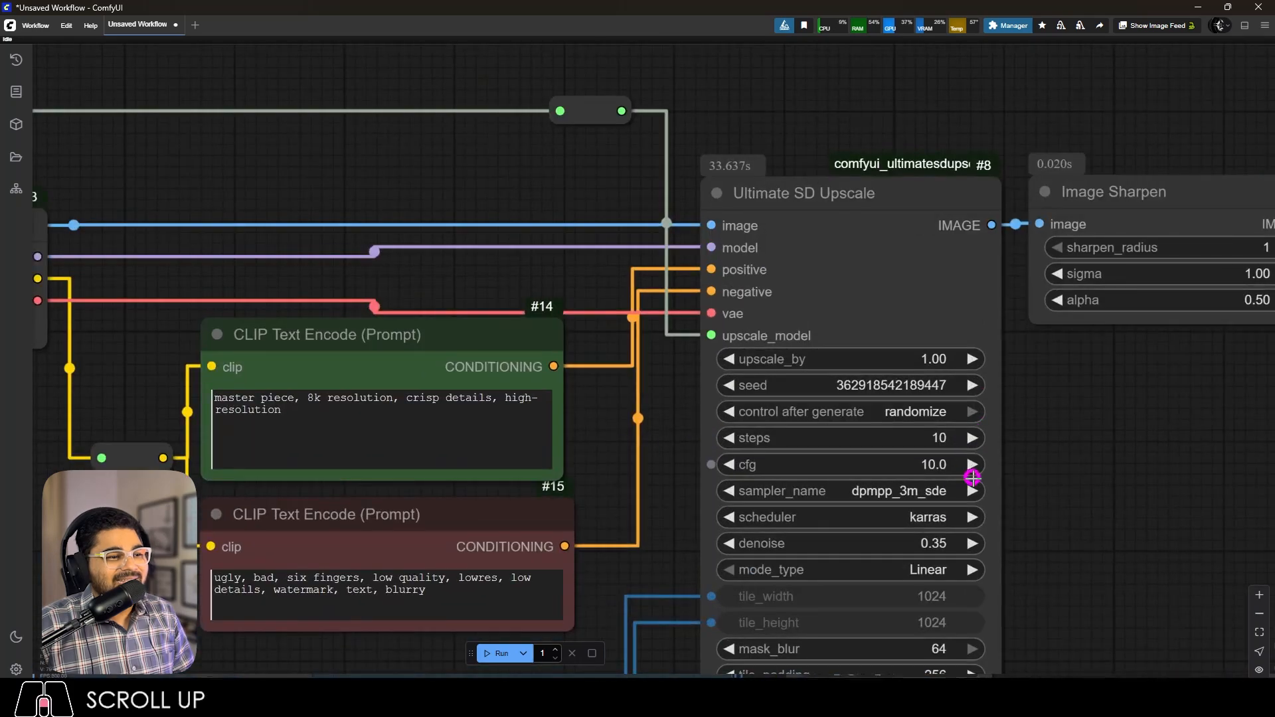
{"action": "scroll", "coordinate": [987, 519], "scroll_direction": "up", "scroll_amount": 3}
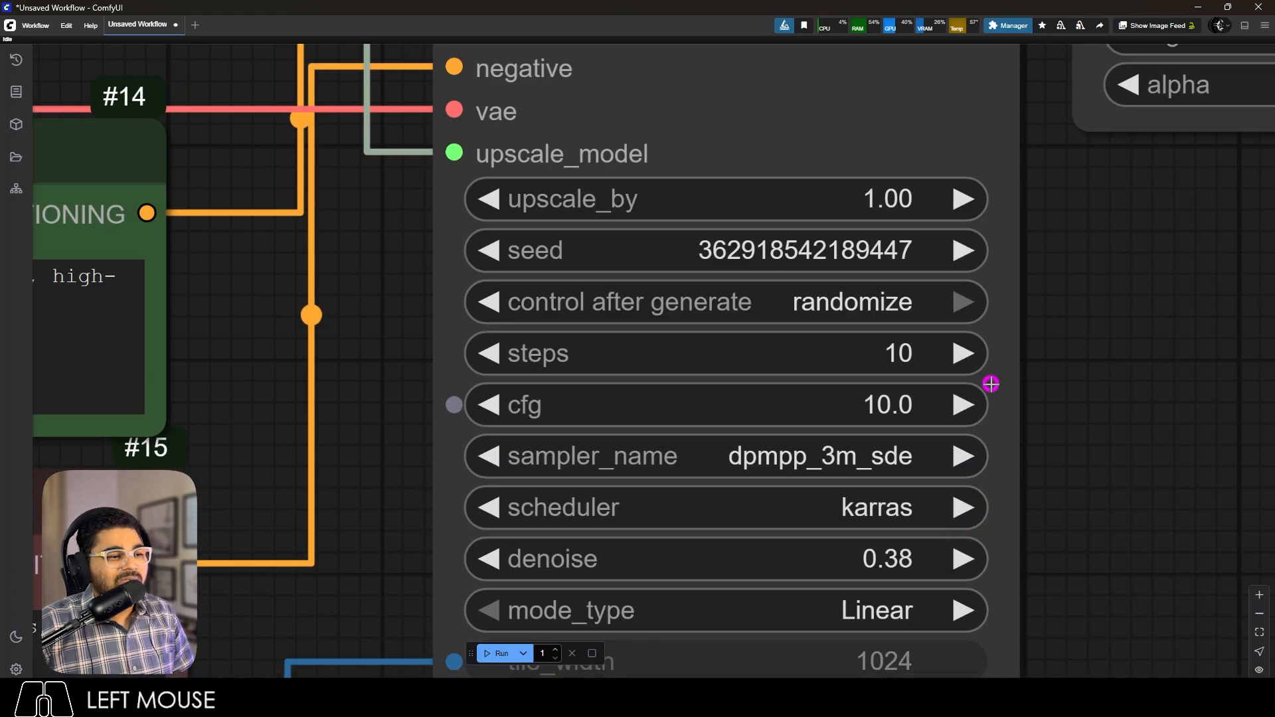
{"action": "scroll", "coordinate": [990, 384], "scroll_direction": "down", "scroll_amount": 10}
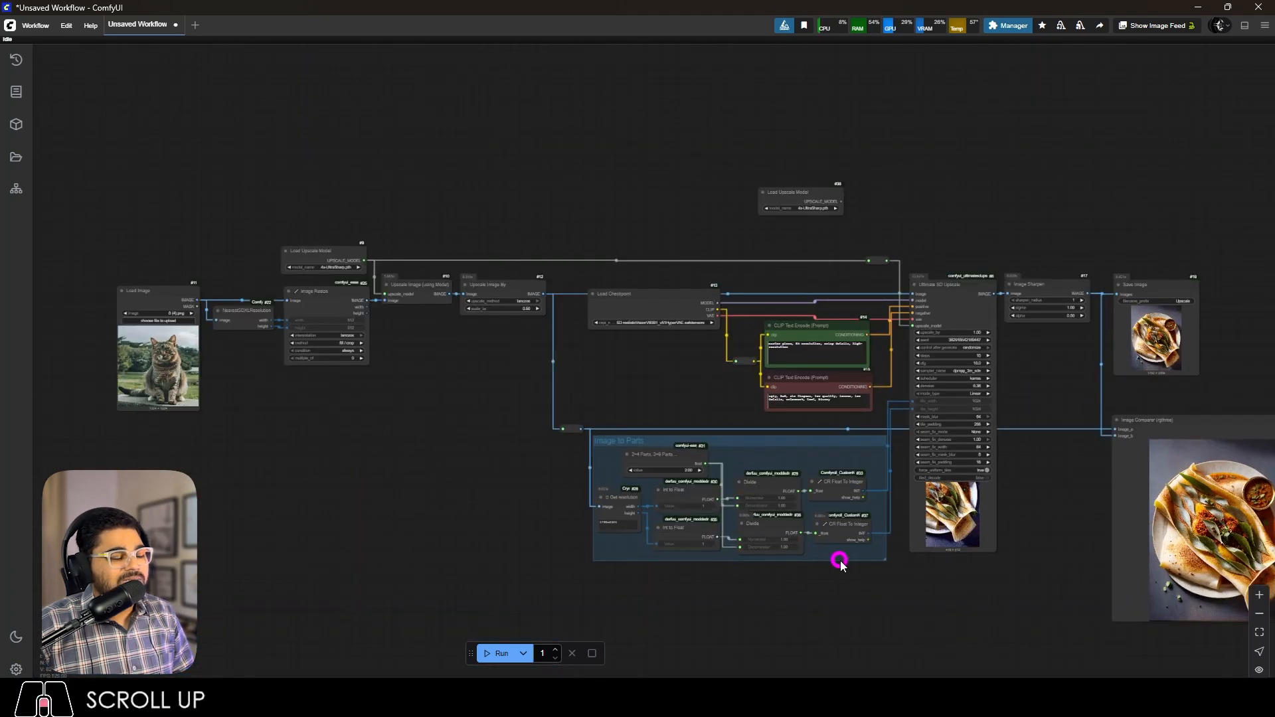
{"action": "left_click", "coordinate": [499, 654]}
{"action": "left_click", "coordinate": [514, 570]}
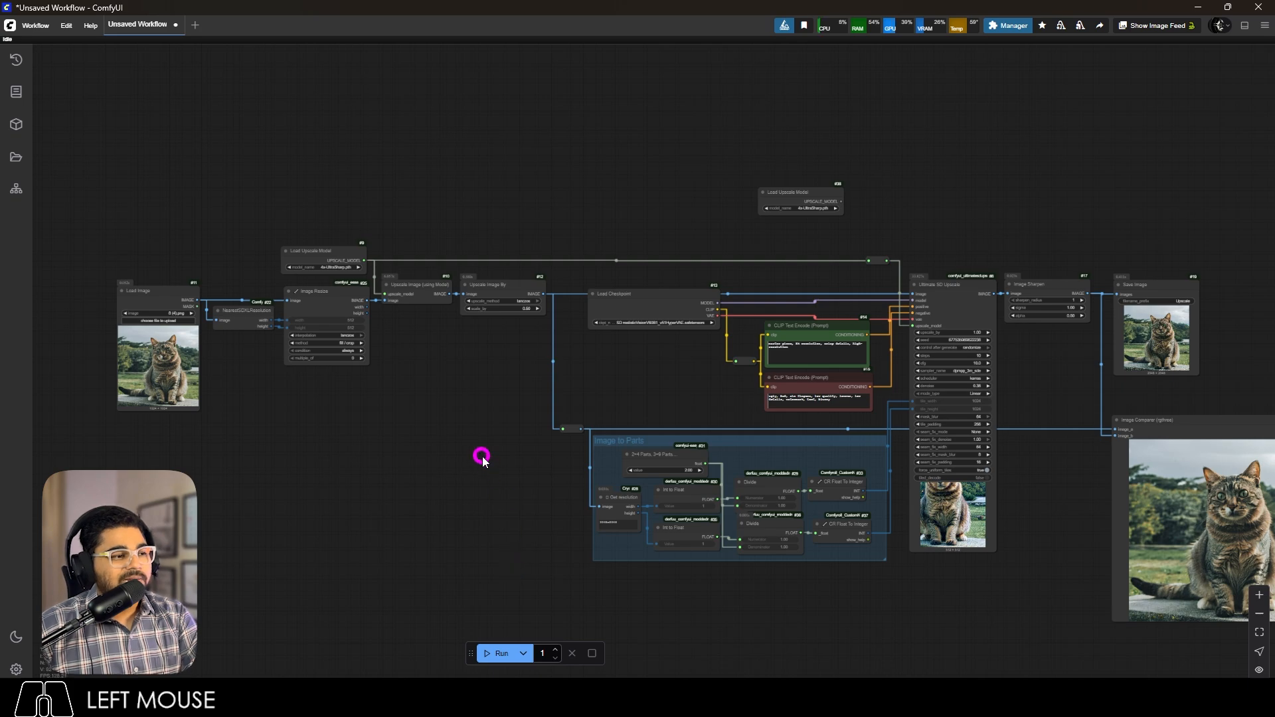
Compare the upscaled cat with the original in the Image Comparer, examining the background, tail, face, whiskers, chest fur and paws.
{"action": "scroll", "coordinate": [484, 406], "scroll_direction": "down", "scroll_amount": 6}
{"action": "scroll", "coordinate": [860, 502], "scroll_direction": "up", "scroll_amount": 9}
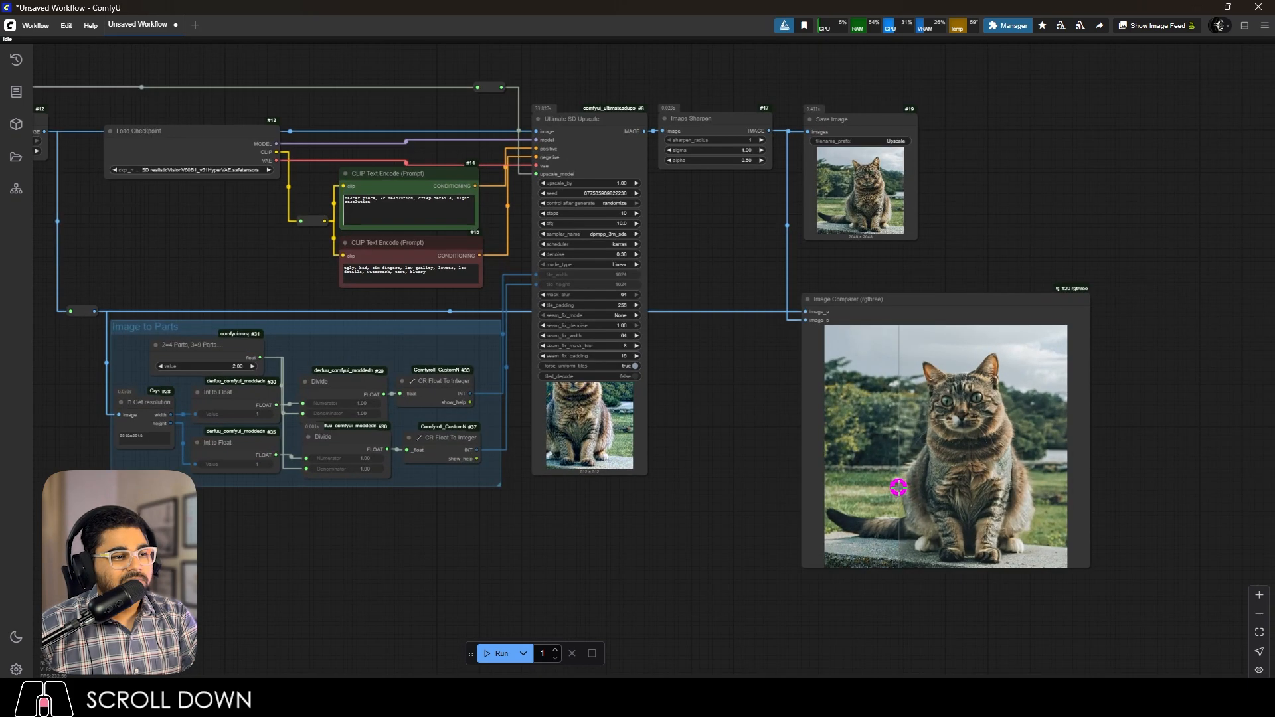
{"action": "scroll", "coordinate": [898, 488], "scroll_direction": "up", "scroll_amount": 5}
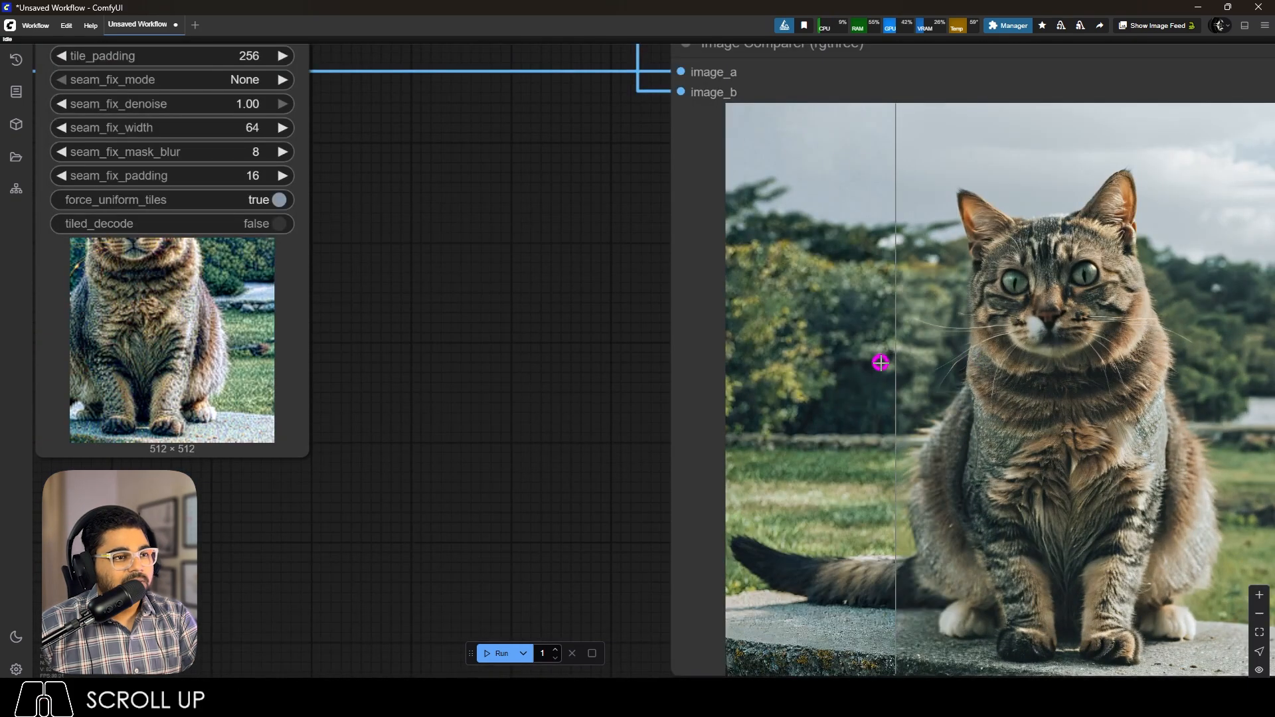
{"action": "scroll", "coordinate": [881, 363], "scroll_direction": "down", "scroll_amount": 3}
{"action": "scroll", "coordinate": [916, 479], "scroll_direction": "up", "scroll_amount": 6}
{"action": "scroll", "coordinate": [649, 464], "scroll_direction": "down", "scroll_amount": 3}
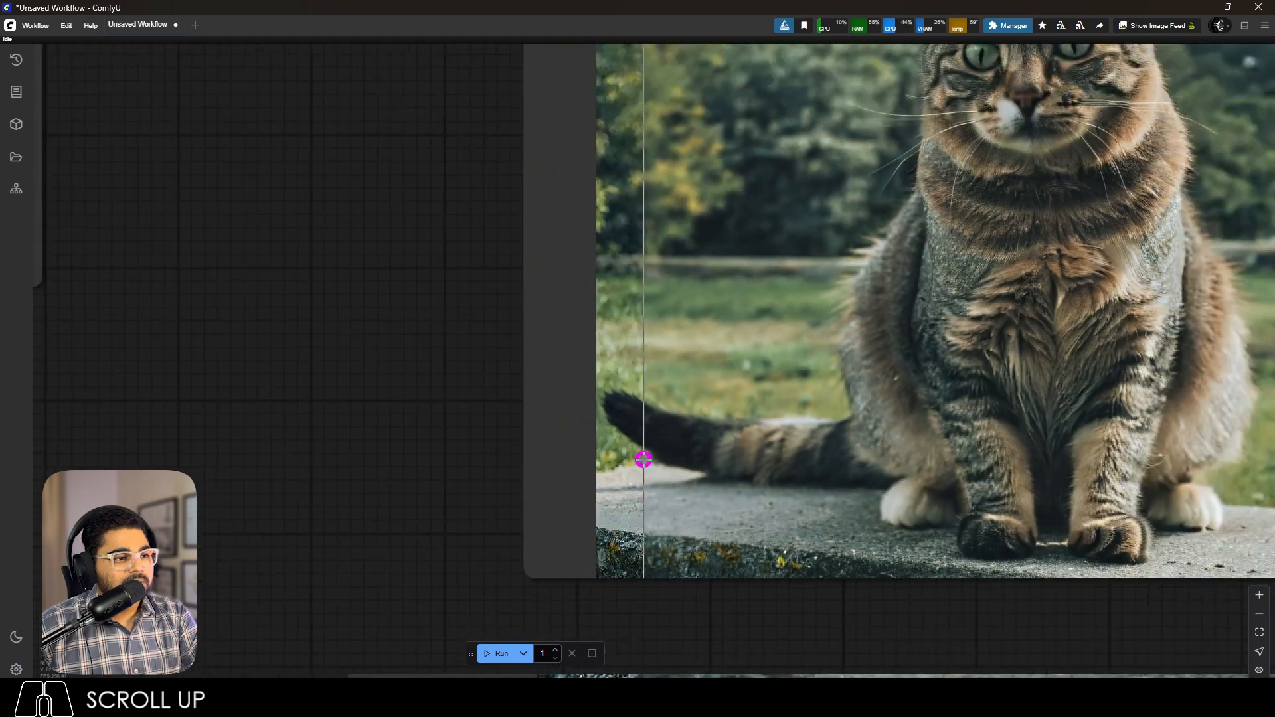
{"action": "scroll", "coordinate": [644, 462], "scroll_direction": "down", "scroll_amount": 3}
{"action": "scroll", "coordinate": [743, 250], "scroll_direction": "up", "scroll_amount": 6}
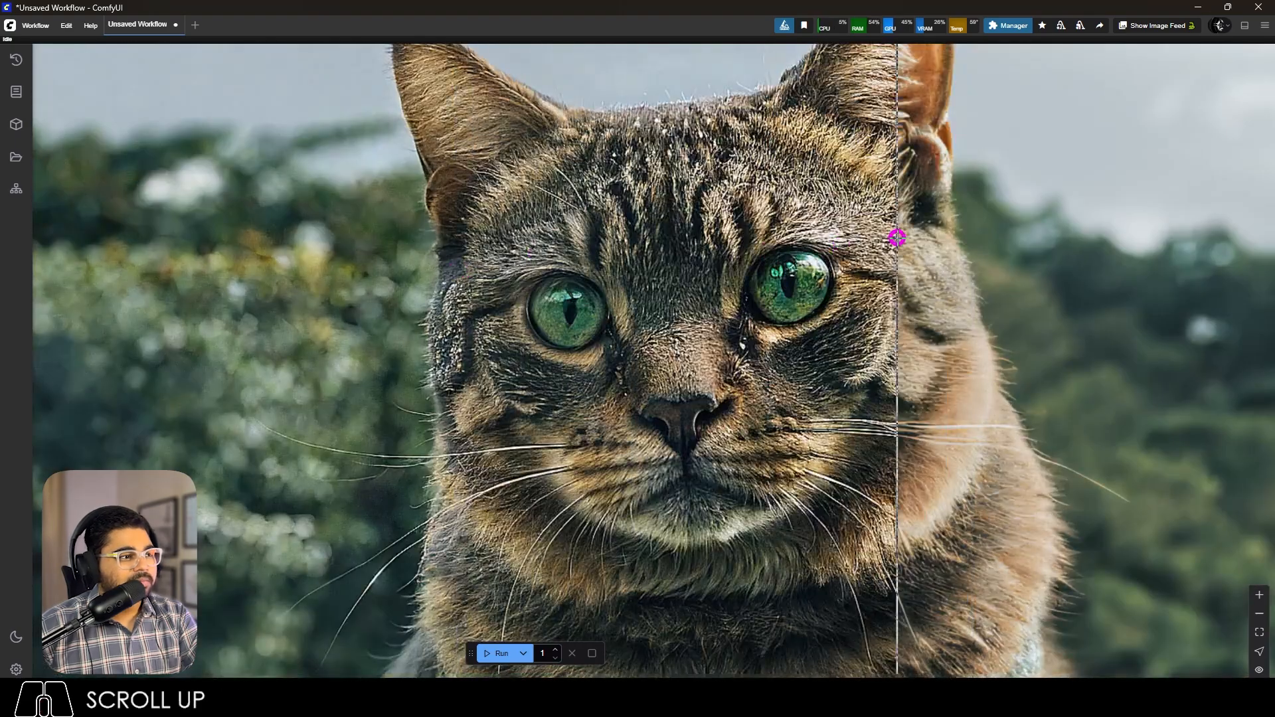
{"action": "scroll", "coordinate": [959, 188], "scroll_direction": "down", "scroll_amount": 5}
{"action": "scroll", "coordinate": [905, 429], "scroll_direction": "up", "scroll_amount": 5}
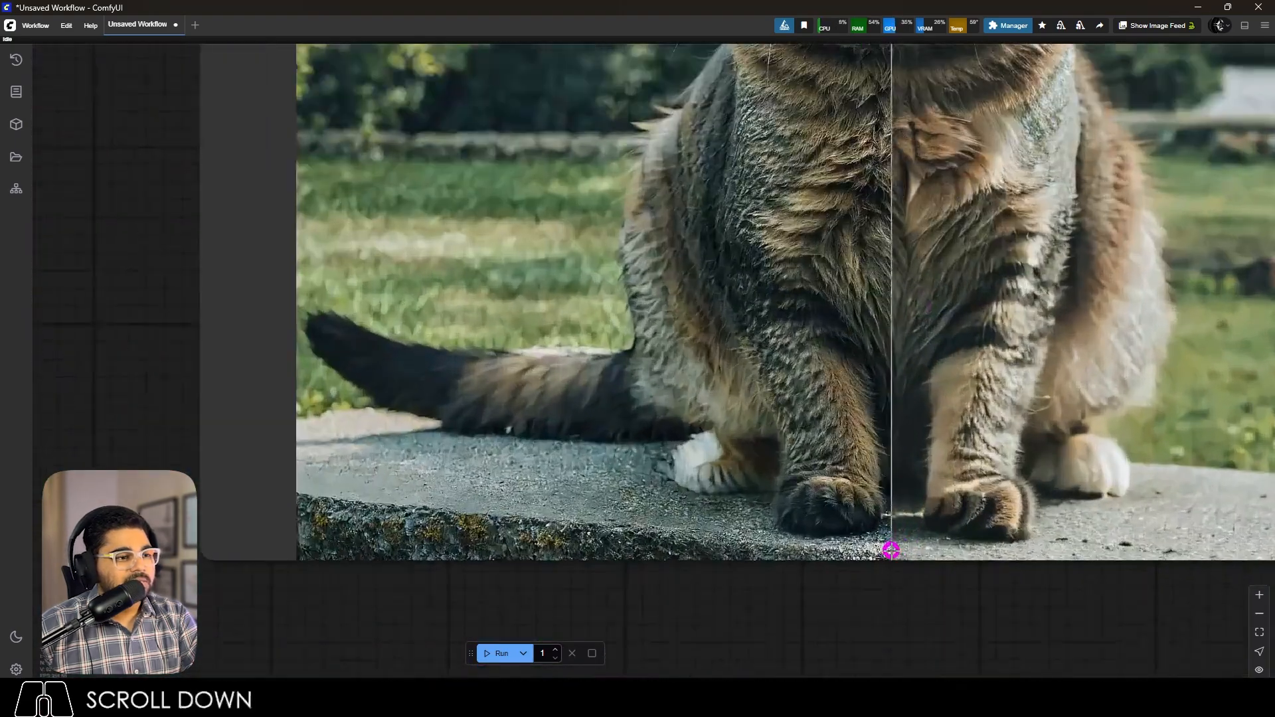
{"action": "scroll", "coordinate": [1162, 475], "scroll_direction": "up", "scroll_amount": 5}
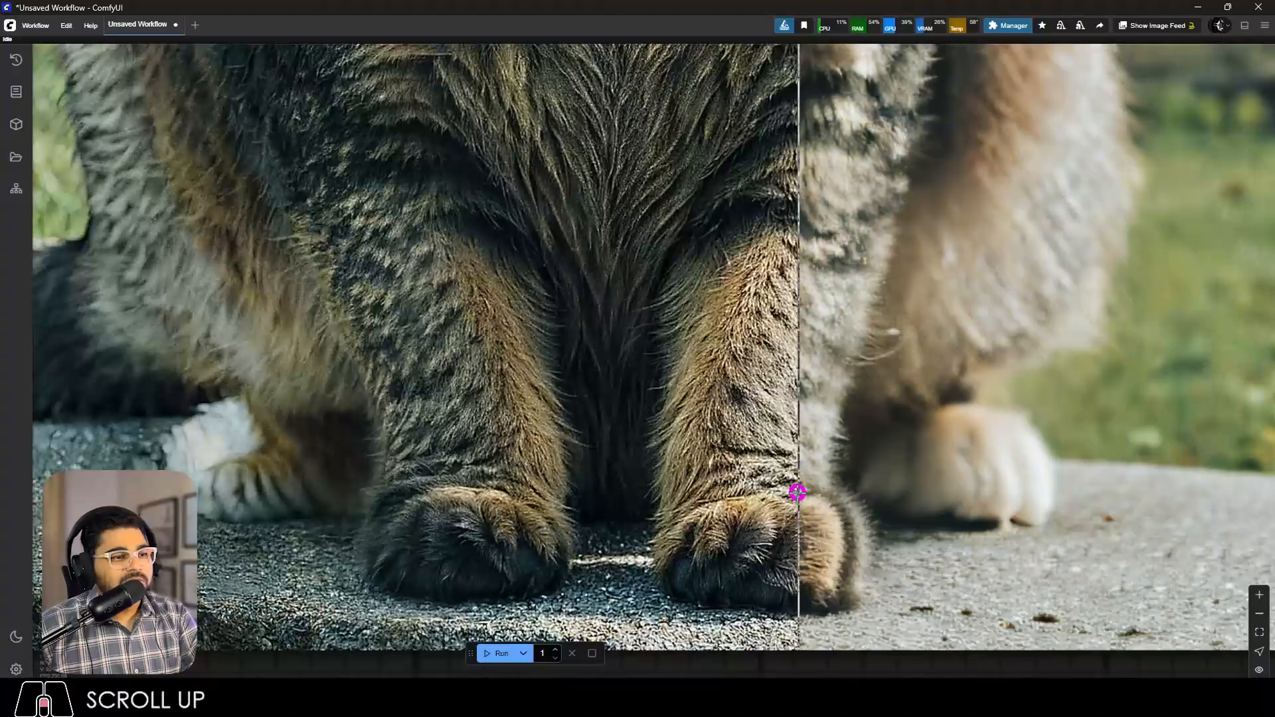
{"action": "scroll", "coordinate": [876, 577], "scroll_direction": "down", "scroll_amount": 10}
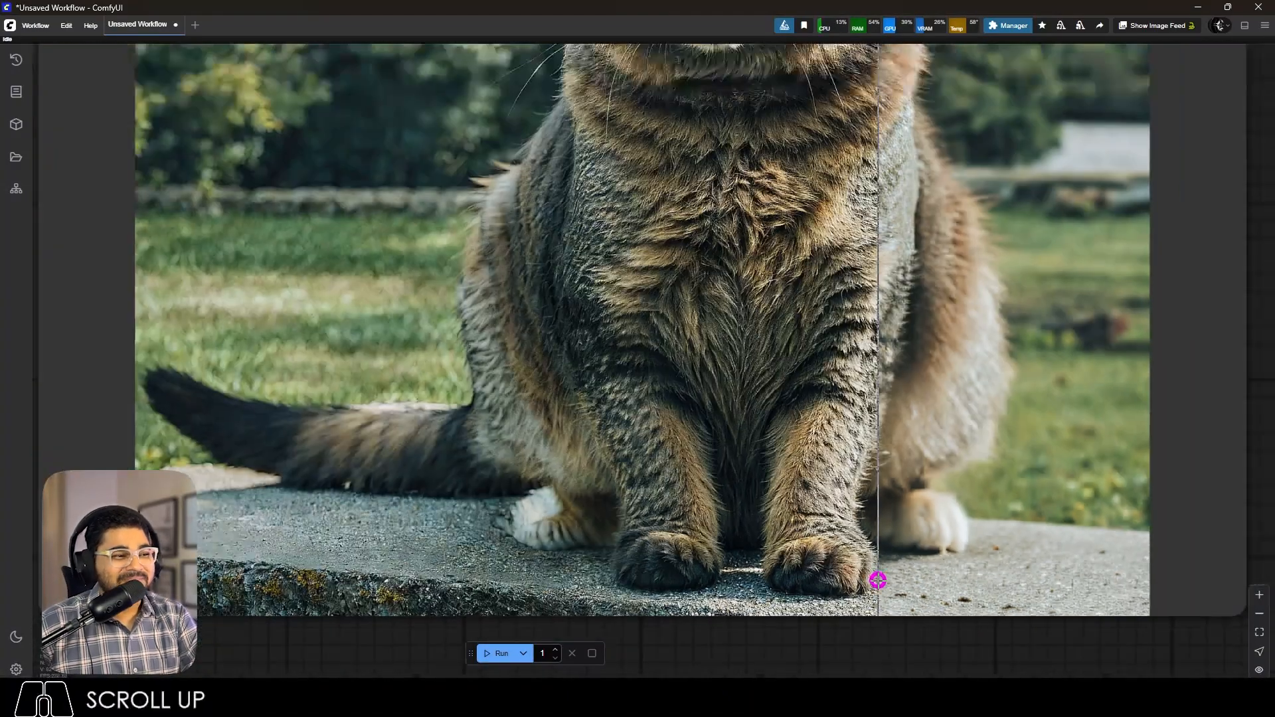
{"action": "scroll", "coordinate": [1014, 584], "scroll_direction": "down", "scroll_amount": 6}
{"action": "scroll", "coordinate": [697, 370], "scroll_direction": "up", "scroll_amount": 6}
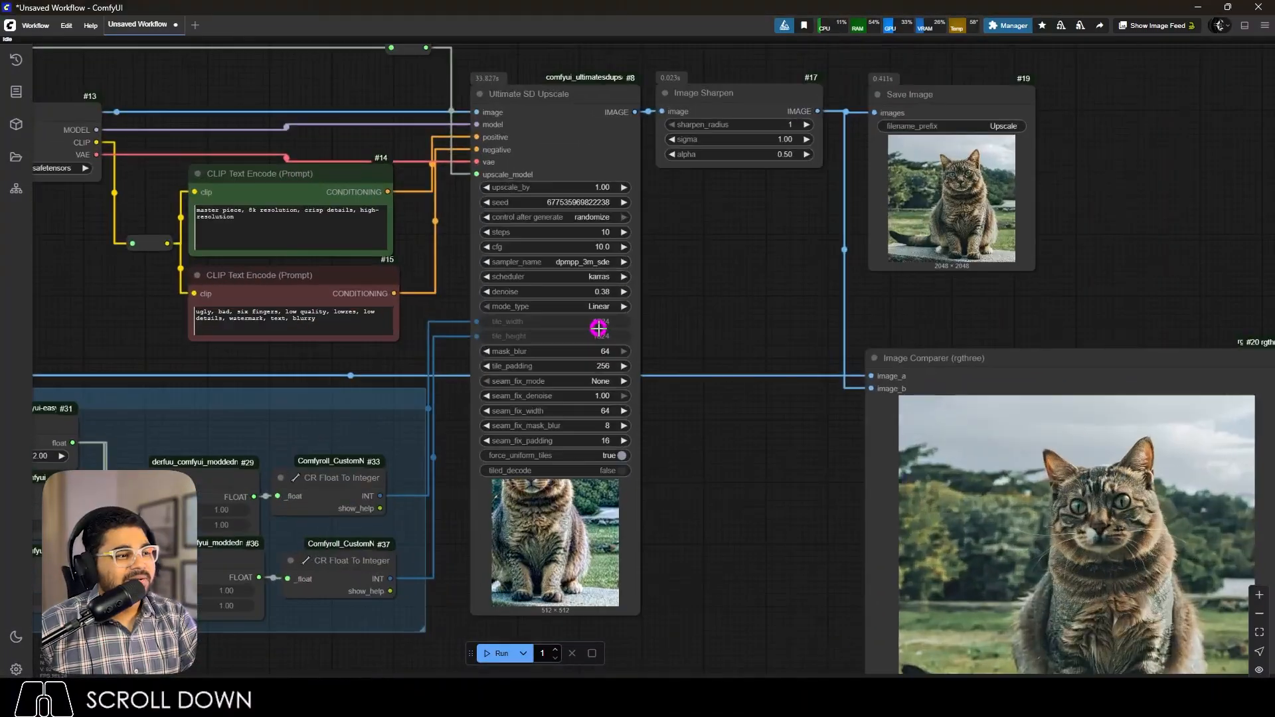
Recheck the cat comparison, sweeping the divider across the head, ears and eyes and then the whole image, including the trees and grass.
{"action": "scroll", "coordinate": [733, 311], "scroll_direction": "down", "scroll_amount": 5}
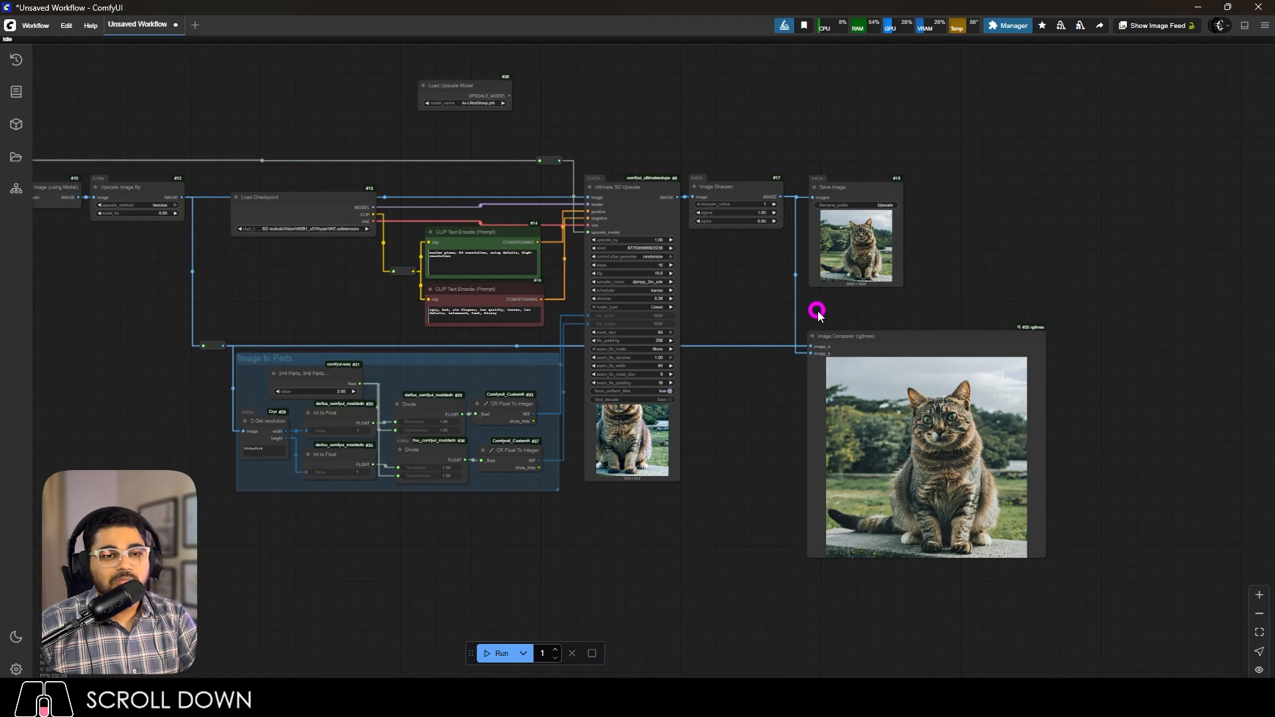
{"action": "scroll", "coordinate": [986, 403], "scroll_direction": "up", "scroll_amount": 12}
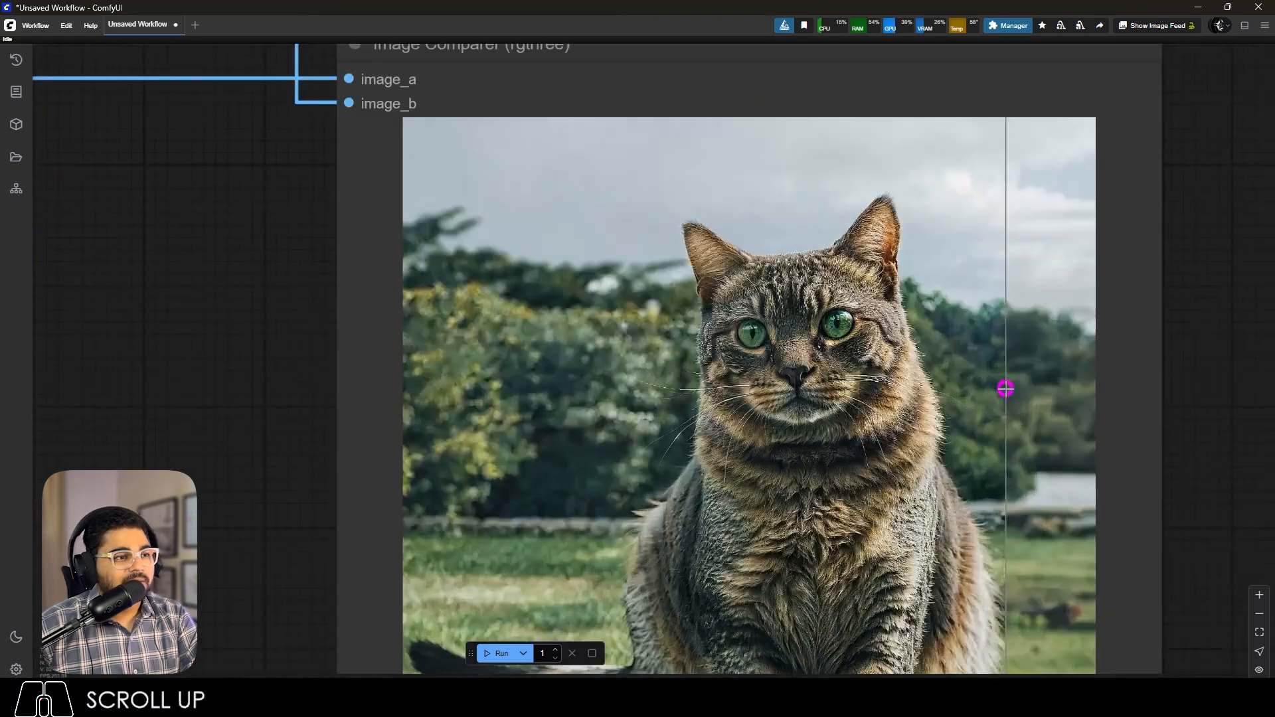
{"action": "scroll", "coordinate": [1034, 421], "scroll_direction": "down", "scroll_amount": 7}
{"action": "scroll", "coordinate": [1032, 408], "scroll_direction": "up", "scroll_amount": 6}
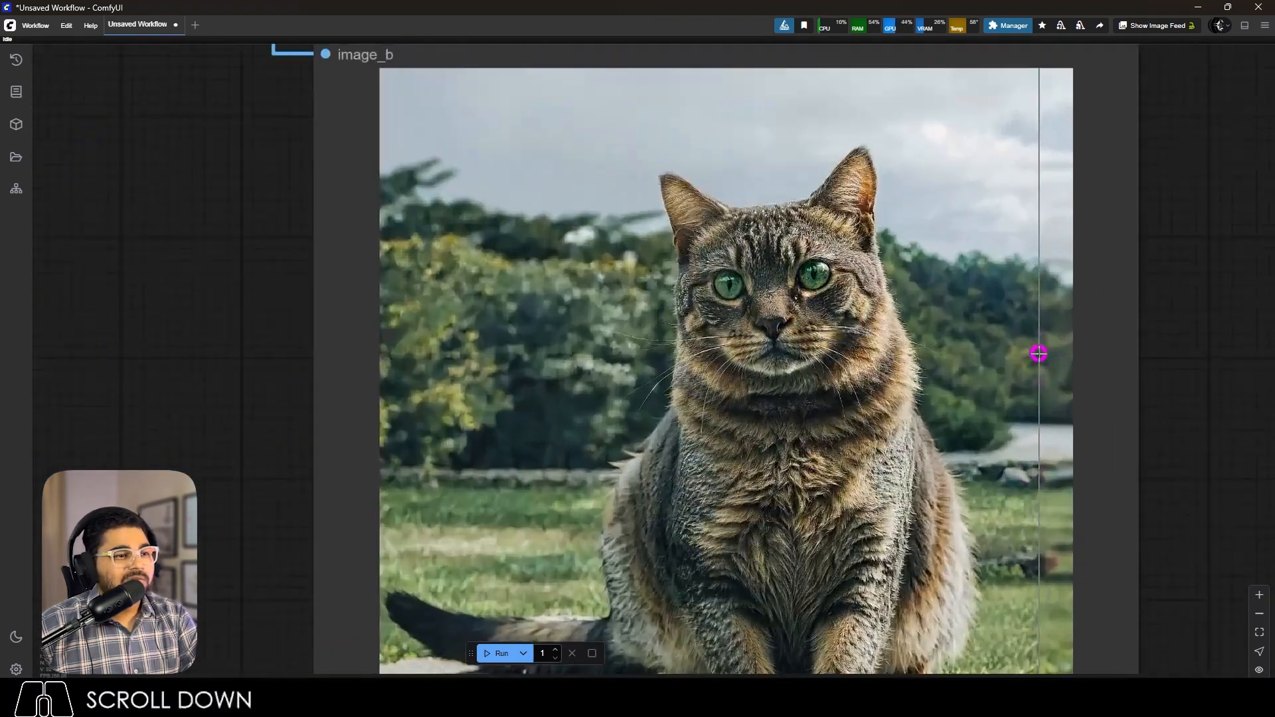
{"action": "scroll", "coordinate": [756, 240], "scroll_direction": "up", "scroll_amount": 4}
{"action": "scroll", "coordinate": [953, 249], "scroll_direction": "down", "scroll_amount": 5}
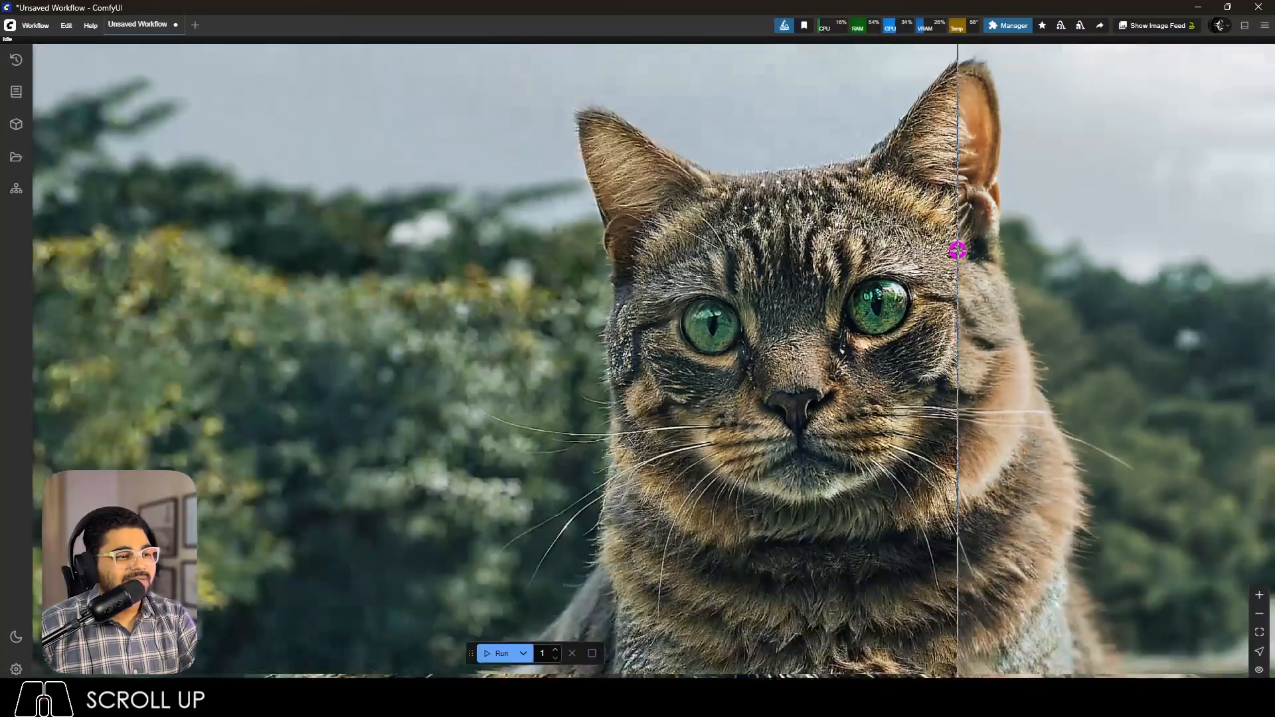
{"action": "scroll", "coordinate": [862, 213], "scroll_direction": "down", "scroll_amount": 3}
{"action": "scroll", "coordinate": [993, 285], "scroll_direction": "down", "scroll_amount": 6}
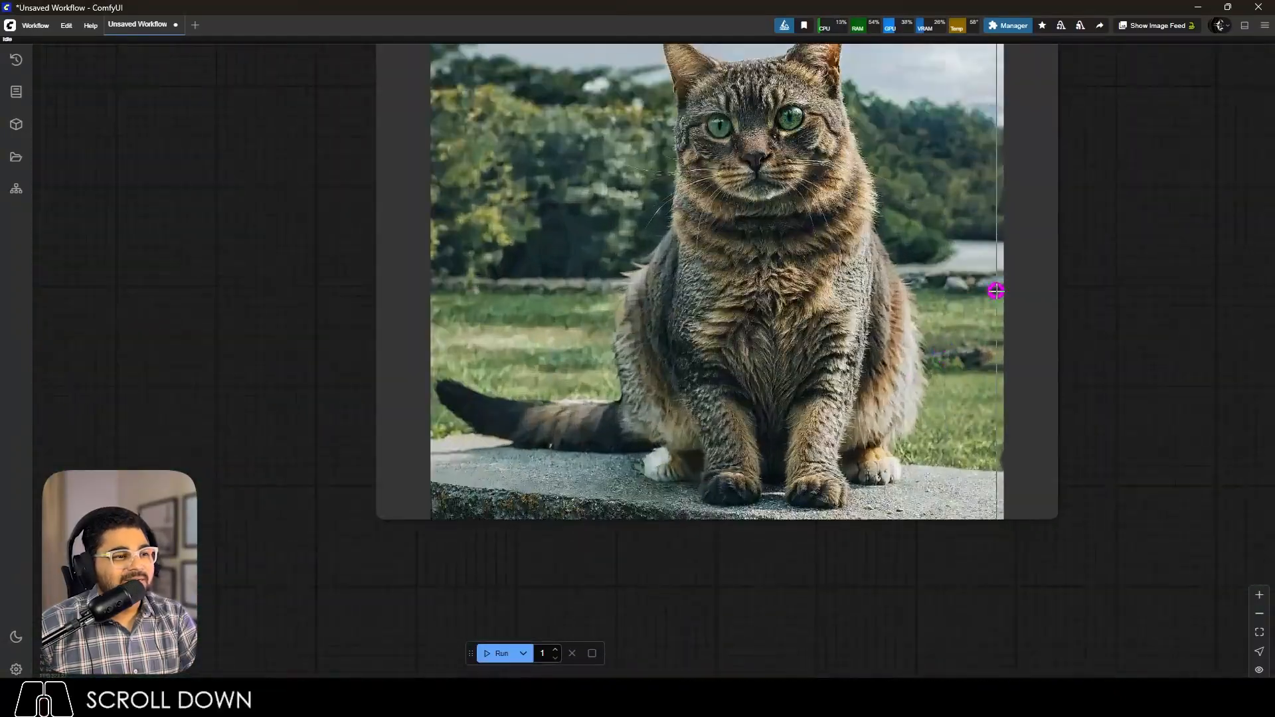
{"action": "scroll", "coordinate": [999, 248], "scroll_direction": "up", "scroll_amount": 6}
{"action": "scroll", "coordinate": [998, 243], "scroll_direction": "down", "scroll_amount": 6}
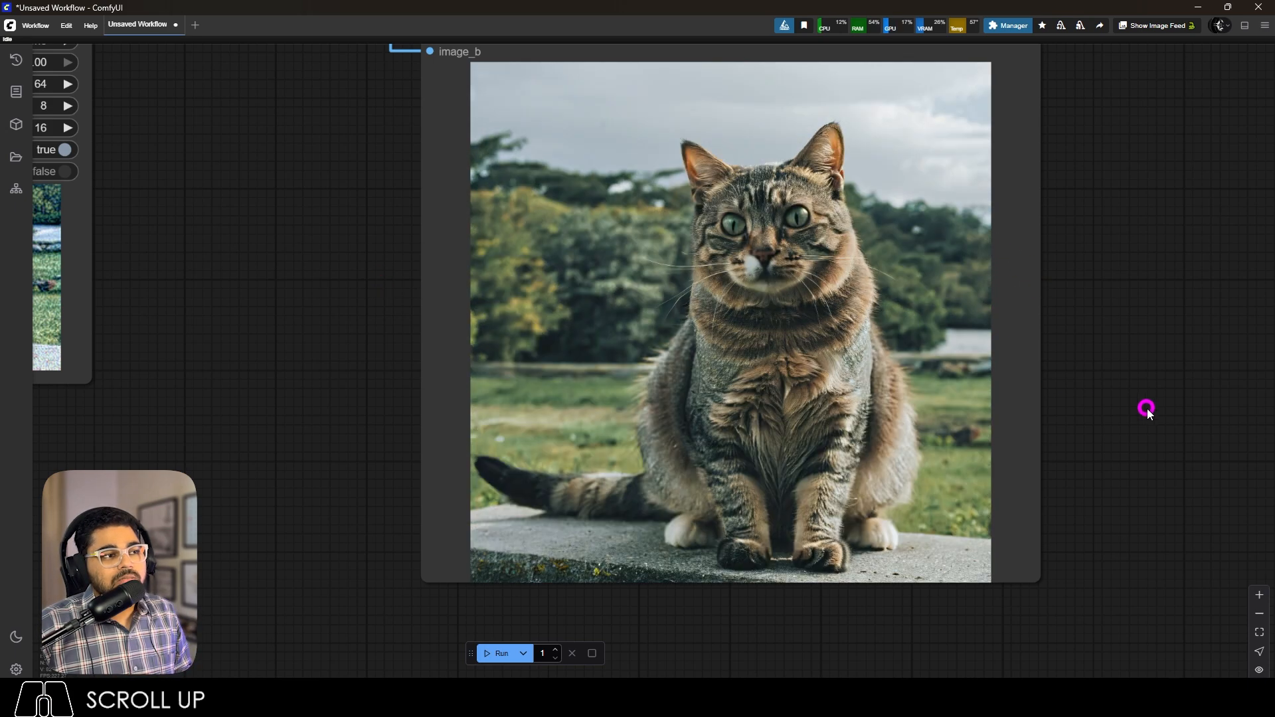
Load the night car photo 2.png into the Load Image node and run the workflow on it.
{"action": "scroll", "coordinate": [1268, 473], "scroll_direction": "down", "scroll_amount": 10}
{"action": "scroll", "coordinate": [826, 394], "scroll_direction": "up", "scroll_amount": 8}
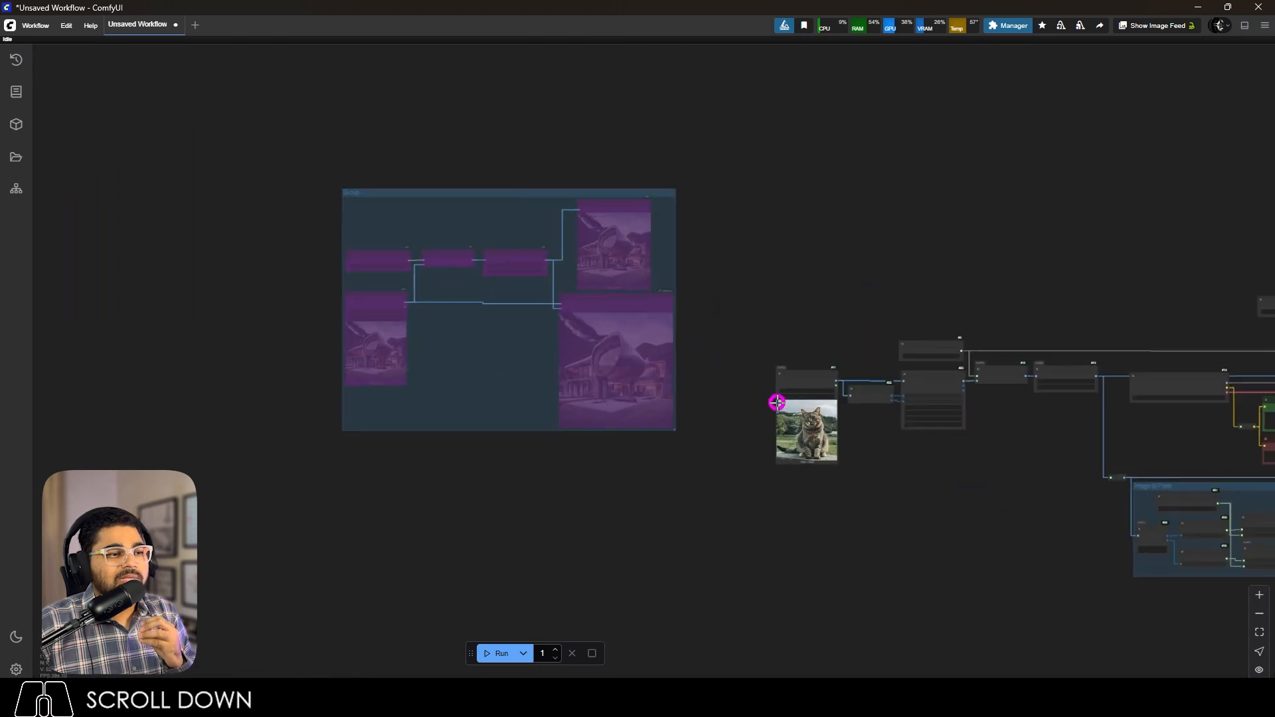
{"action": "scroll", "coordinate": [826, 395], "scroll_direction": "up", "scroll_amount": 1}
{"action": "left_click", "coordinate": [825, 393]}
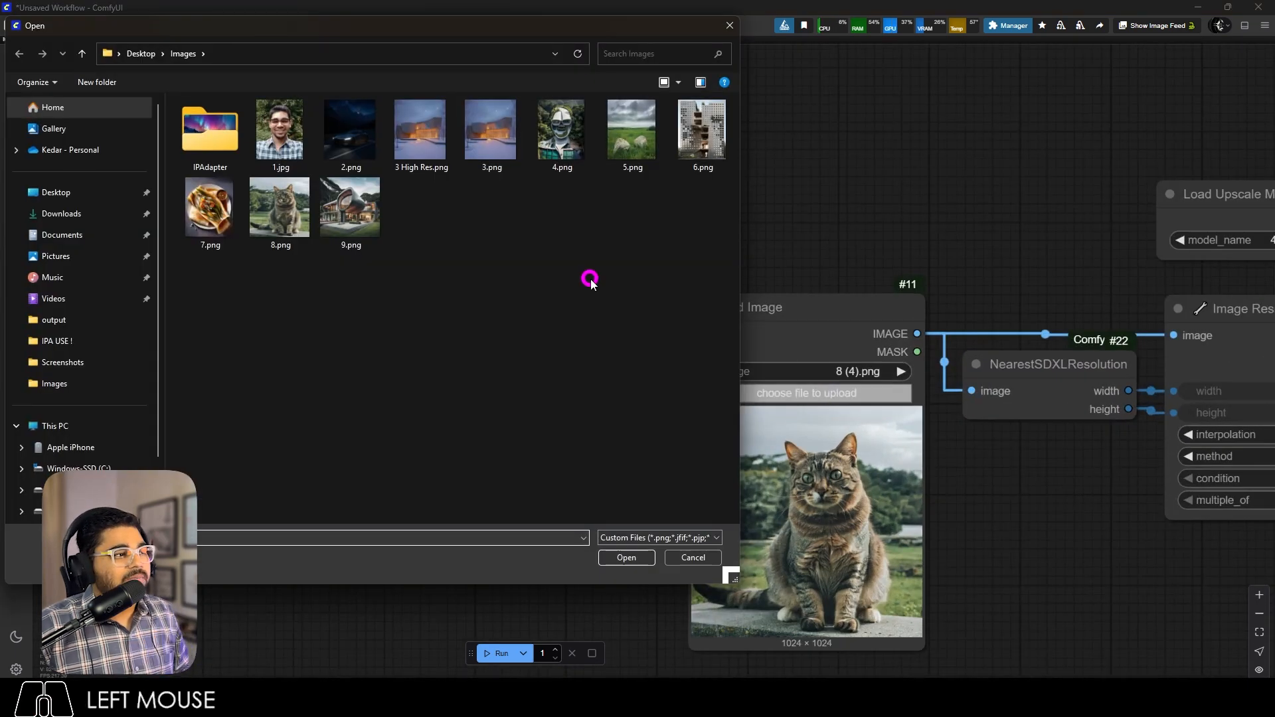
{"action": "left_click", "coordinate": [347, 131]}
{"action": "left_click", "coordinate": [626, 555]}
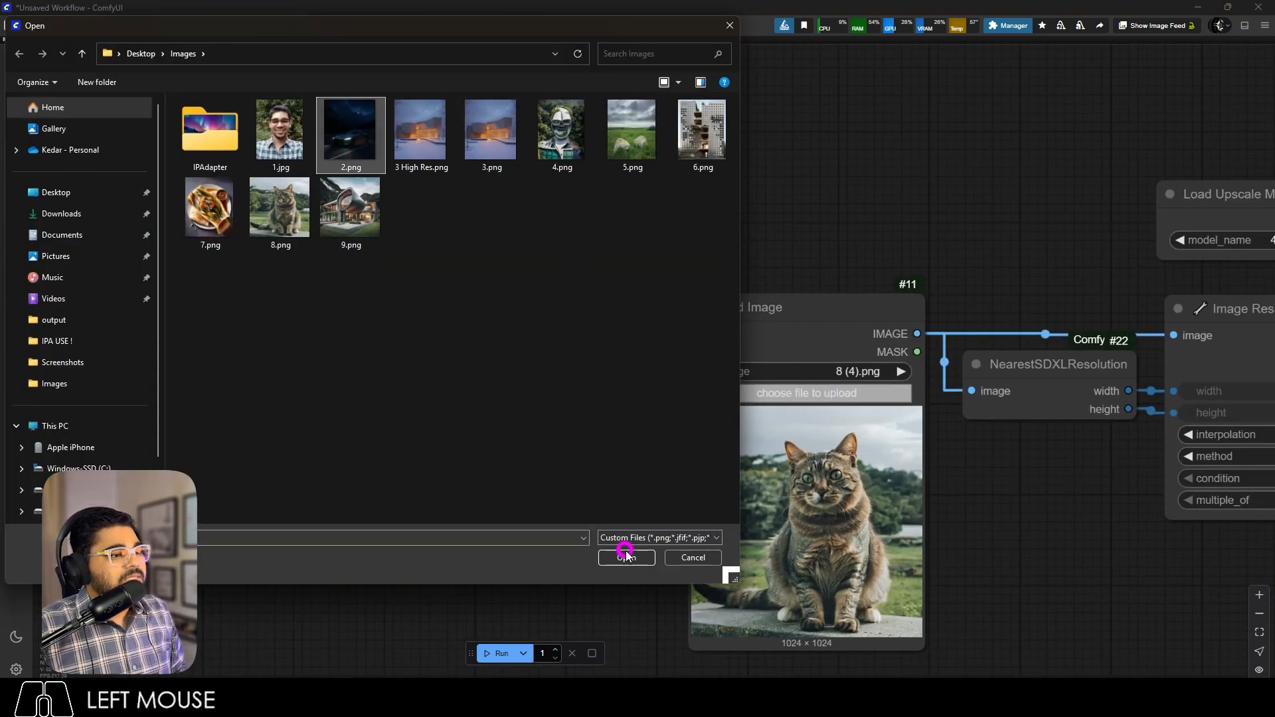
{"action": "scroll", "coordinate": [734, 509], "scroll_direction": "up", "scroll_amount": 8}
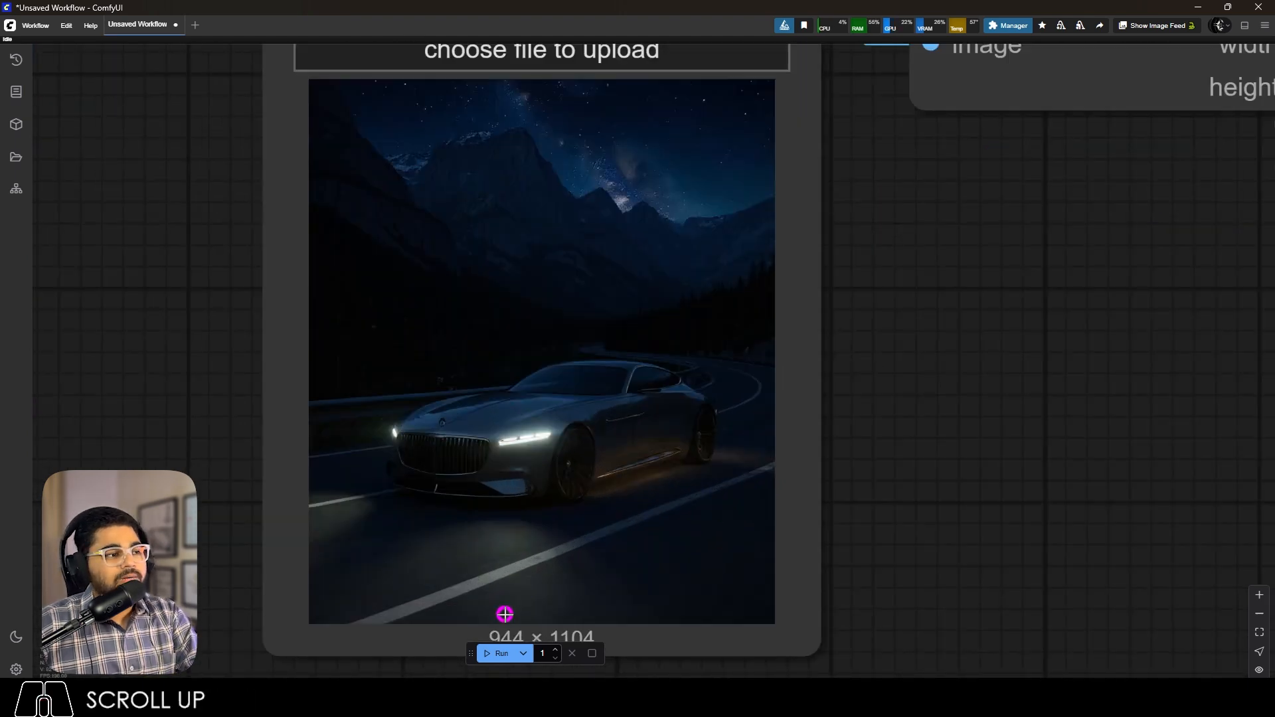
{"action": "left_click", "coordinate": [490, 655]}
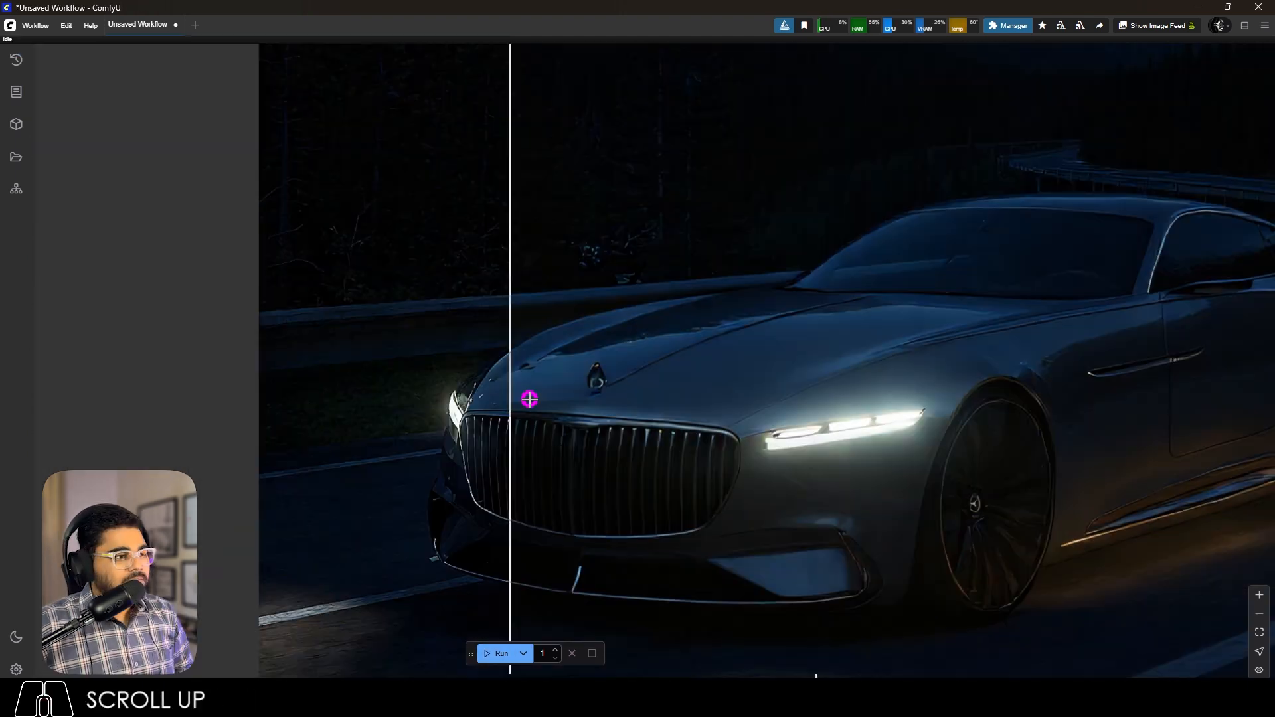
Compare the upscaled car with the original in the Image Comparer, examining the grille, headlights, hood, wheels, side skirt and windows.
{"action": "scroll", "coordinate": [845, 432], "scroll_direction": "up", "scroll_amount": 6}
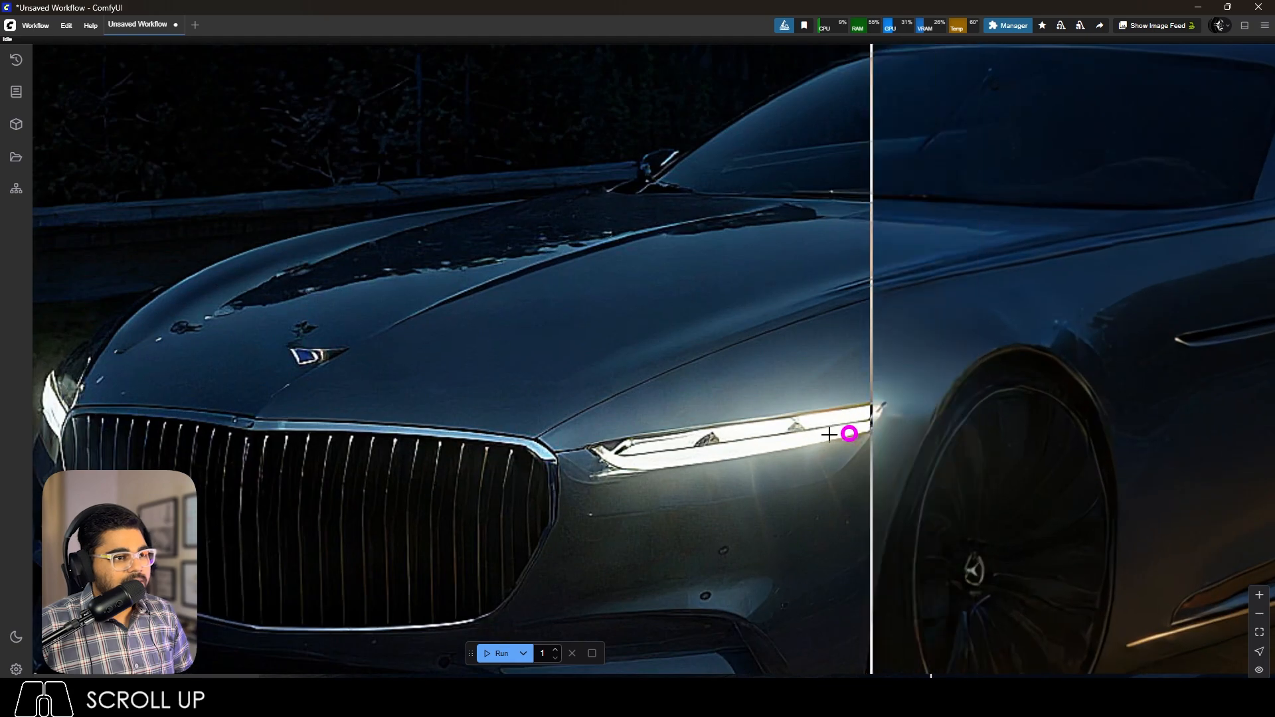
{"action": "scroll", "coordinate": [768, 427], "scroll_direction": "down", "scroll_amount": 10}
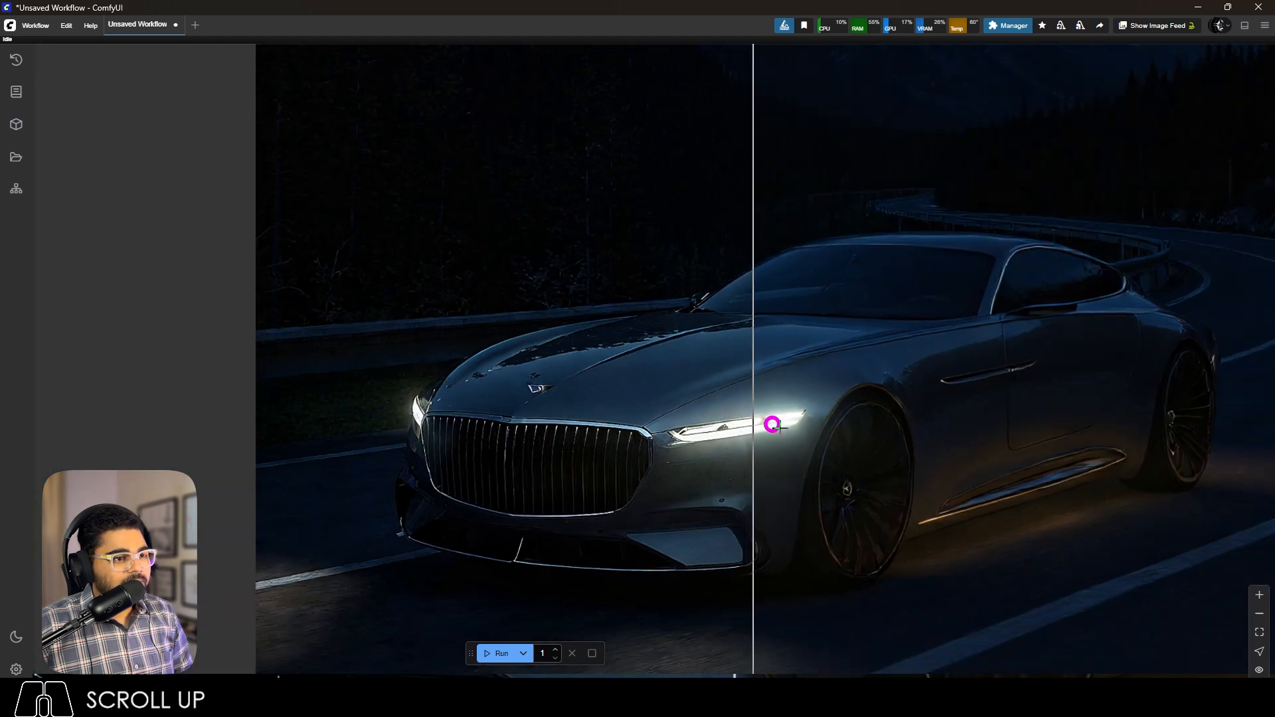
{"action": "scroll", "coordinate": [978, 461], "scroll_direction": "up", "scroll_amount": 12}
{"action": "scroll", "coordinate": [978, 460], "scroll_direction": "down", "scroll_amount": 3}
{"action": "scroll", "coordinate": [794, 399], "scroll_direction": "up", "scroll_amount": 4}
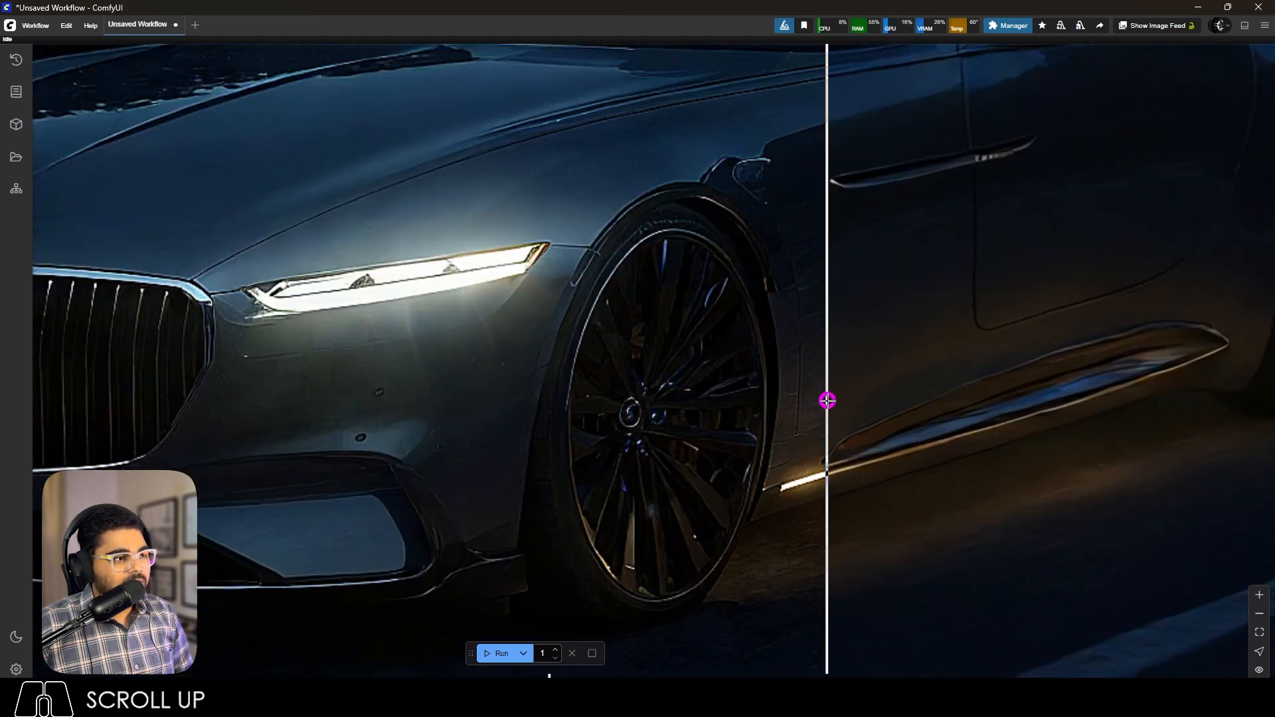
{"action": "scroll", "coordinate": [757, 404], "scroll_direction": "down", "scroll_amount": 3}
{"action": "scroll", "coordinate": [1042, 381], "scroll_direction": "up", "scroll_amount": 4}
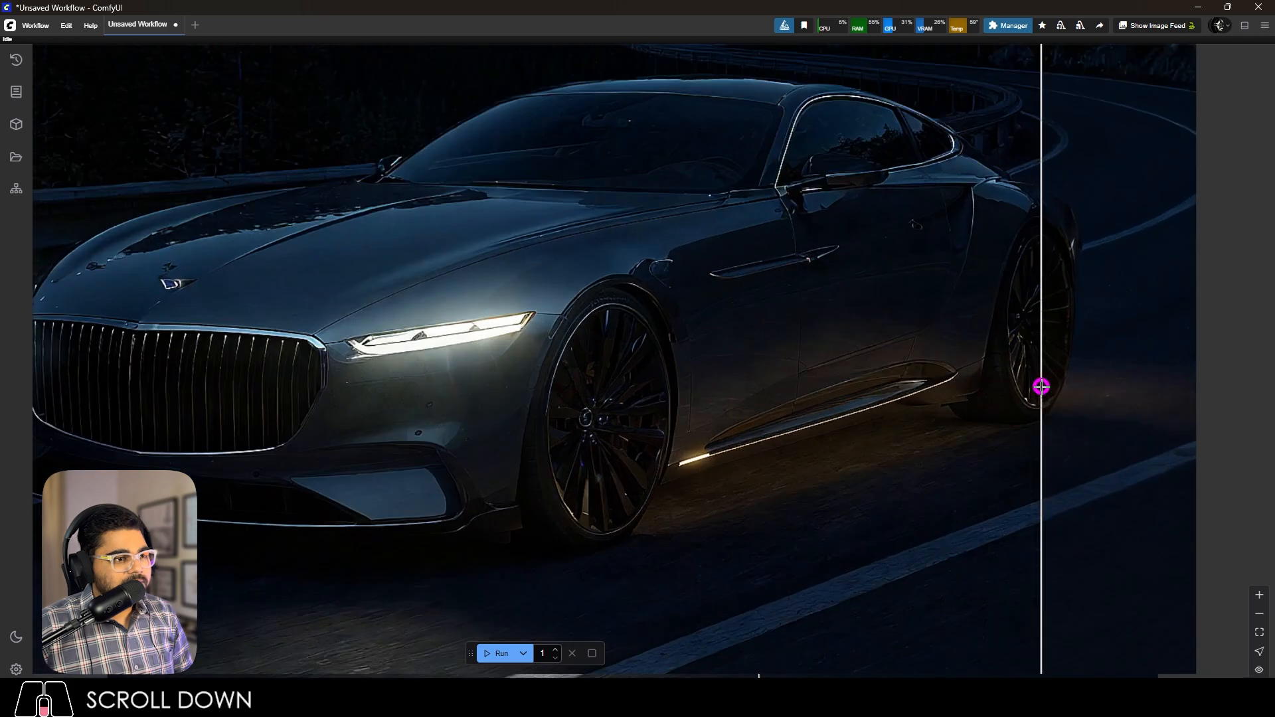
{"action": "scroll", "coordinate": [968, 376], "scroll_direction": "up", "scroll_amount": 2}
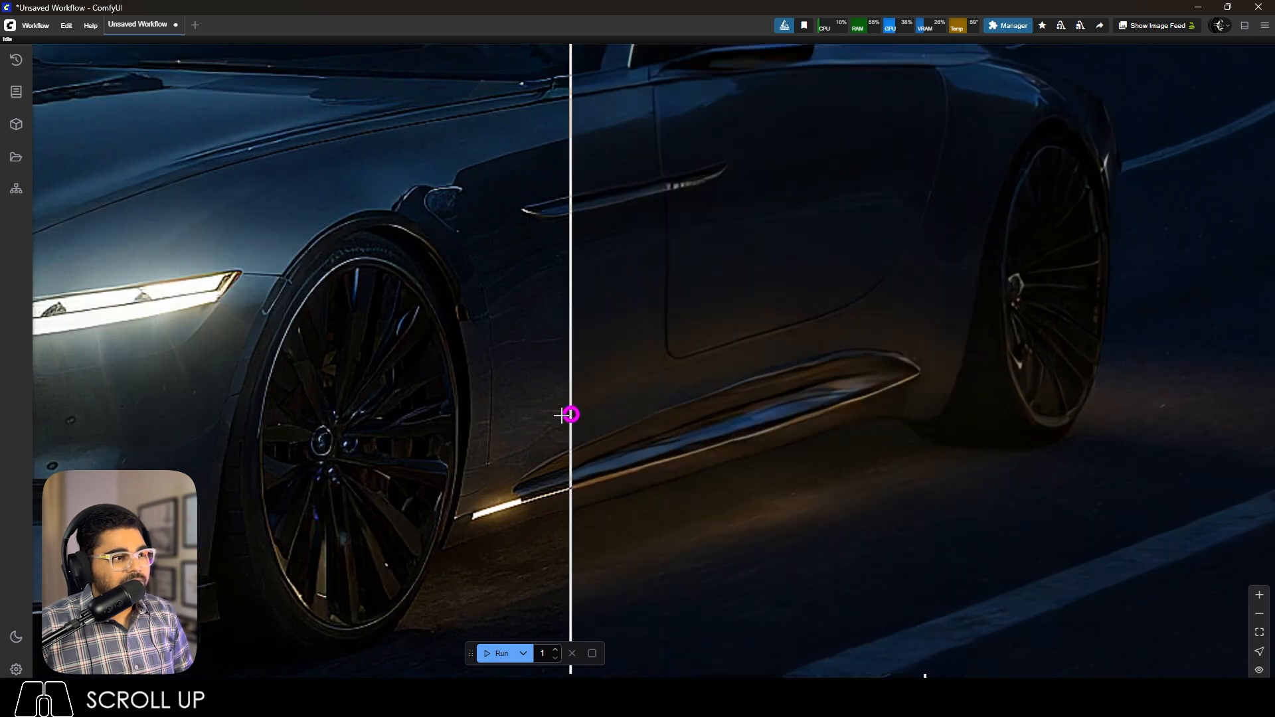
{"action": "scroll", "coordinate": [656, 370], "scroll_direction": "down", "scroll_amount": 3}
{"action": "scroll", "coordinate": [646, 407], "scroll_direction": "up", "scroll_amount": 4}
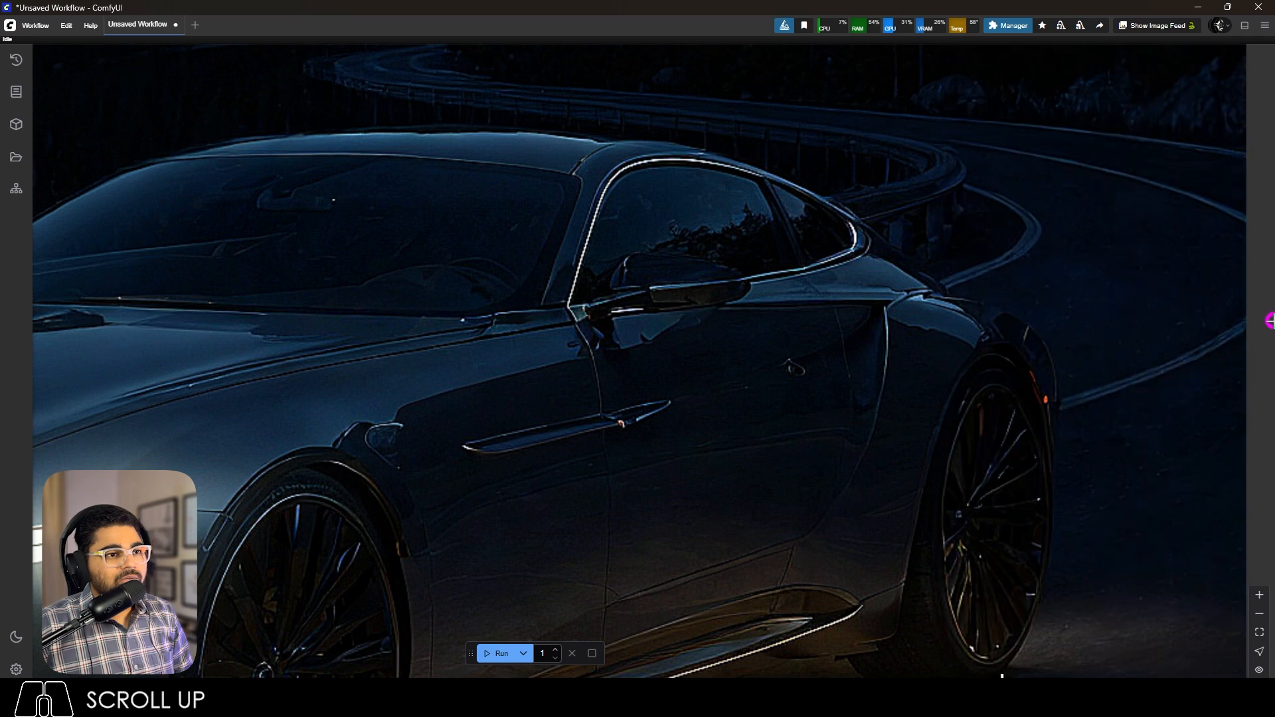
Examine the upscaled mountains and starry sky in the Image Comparer, and check the night scene as a whole.
{"action": "scroll", "coordinate": [1150, 404], "scroll_direction": "down", "scroll_amount": 14}
{"action": "scroll", "coordinate": [1169, 265], "scroll_direction": "up", "scroll_amount": 10}
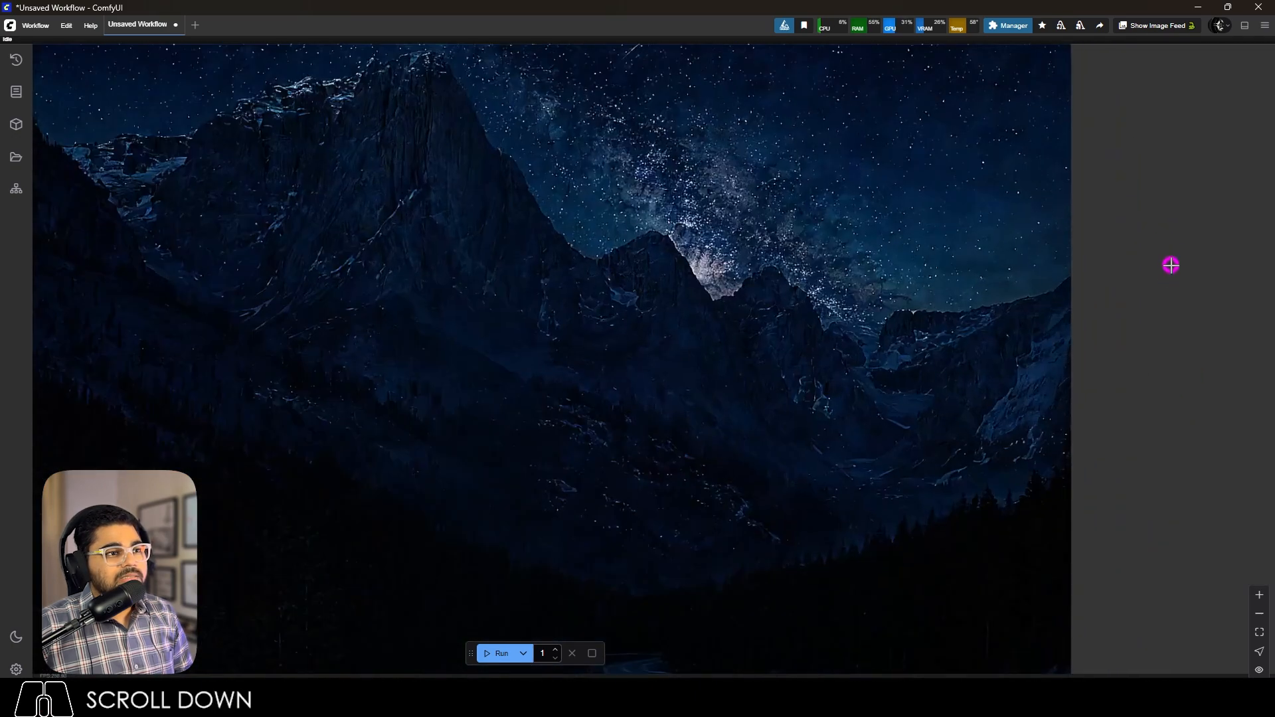
{"action": "scroll", "coordinate": [1086, 293], "scroll_direction": "down", "scroll_amount": 4}
{"action": "scroll", "coordinate": [1084, 293], "scroll_direction": "down", "scroll_amount": 1}
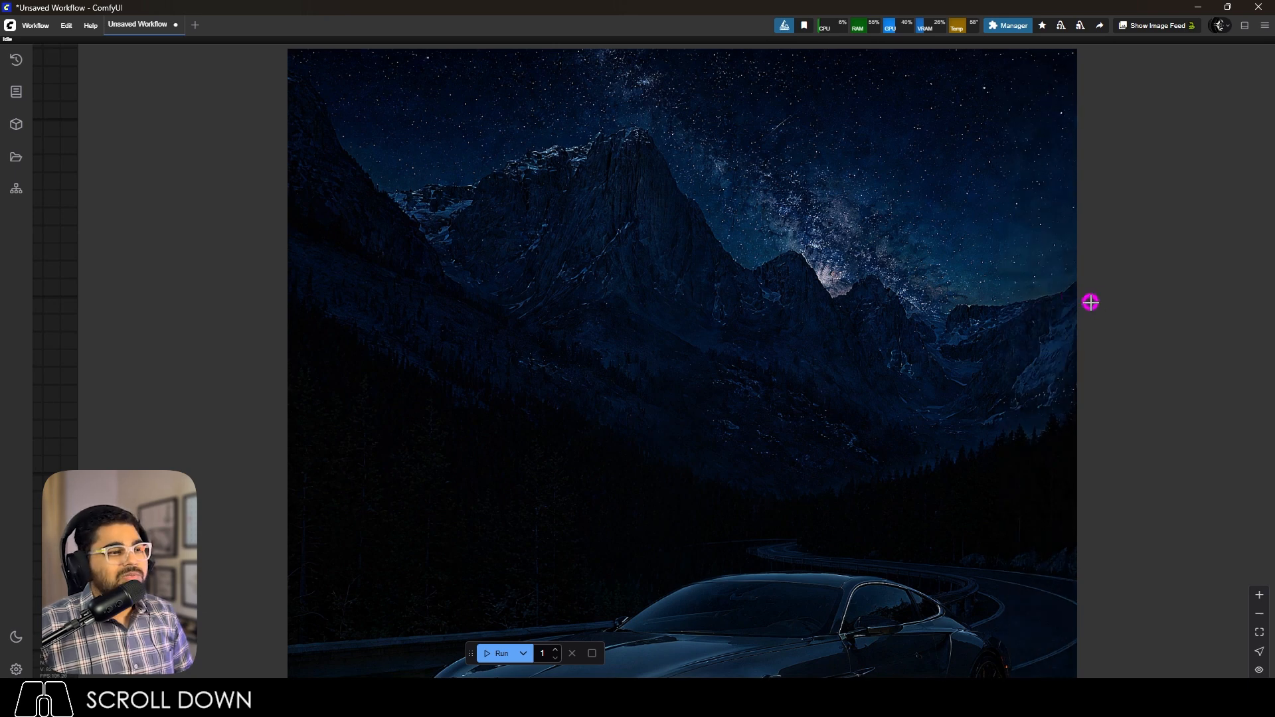
{"action": "scroll", "coordinate": [990, 279], "scroll_direction": "down", "scroll_amount": 7}
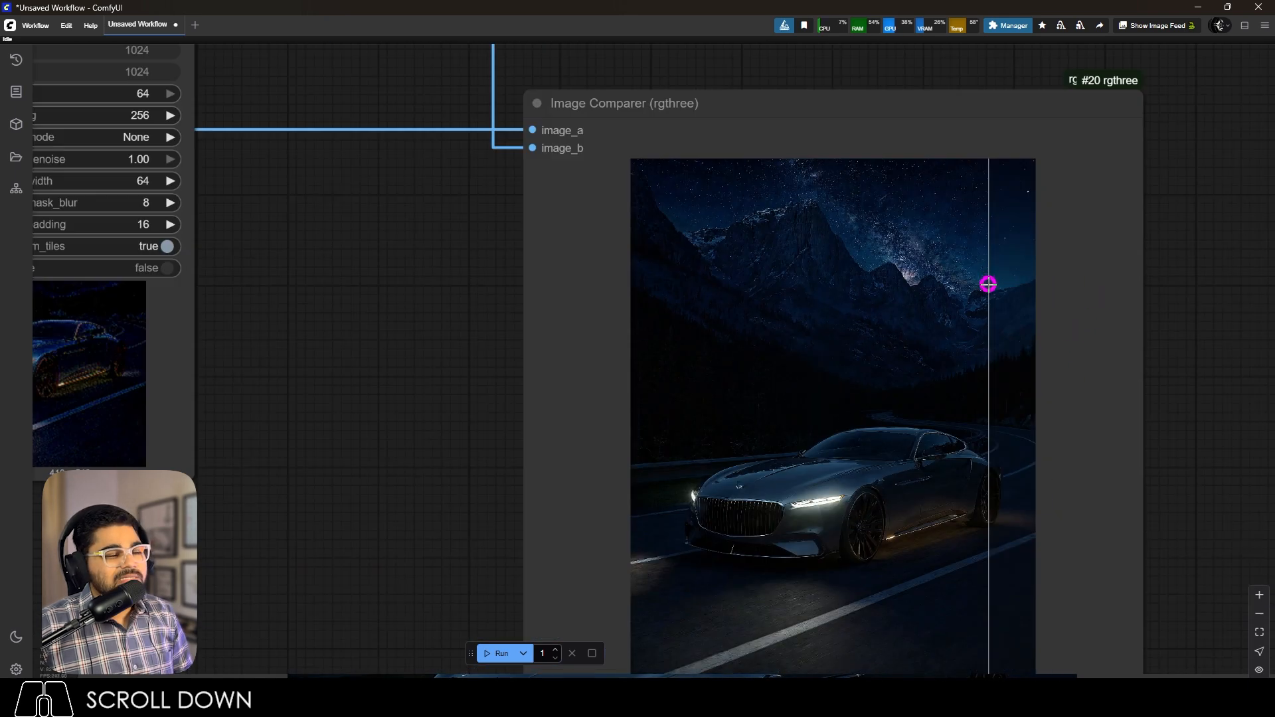
Load the face-shaped jungle building image 4.png into the Load Image node.
{"action": "scroll", "coordinate": [1019, 358], "scroll_direction": "down", "scroll_amount": 5}
{"action": "scroll", "coordinate": [1027, 359], "scroll_direction": "up", "scroll_amount": 4}
{"action": "scroll", "coordinate": [1030, 401], "scroll_direction": "down", "scroll_amount": 8}
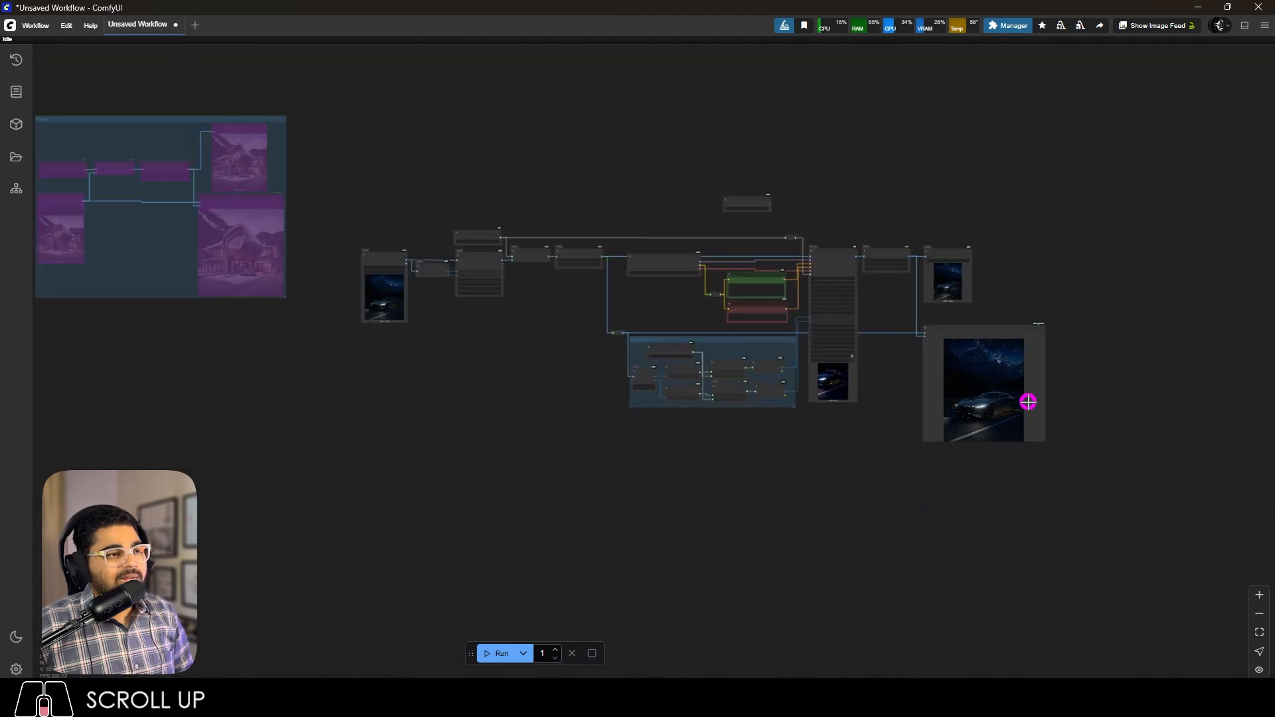
{"action": "scroll", "coordinate": [492, 312], "scroll_direction": "up", "scroll_amount": 3}
{"action": "scroll", "coordinate": [332, 271], "scroll_direction": "up", "scroll_amount": 5}
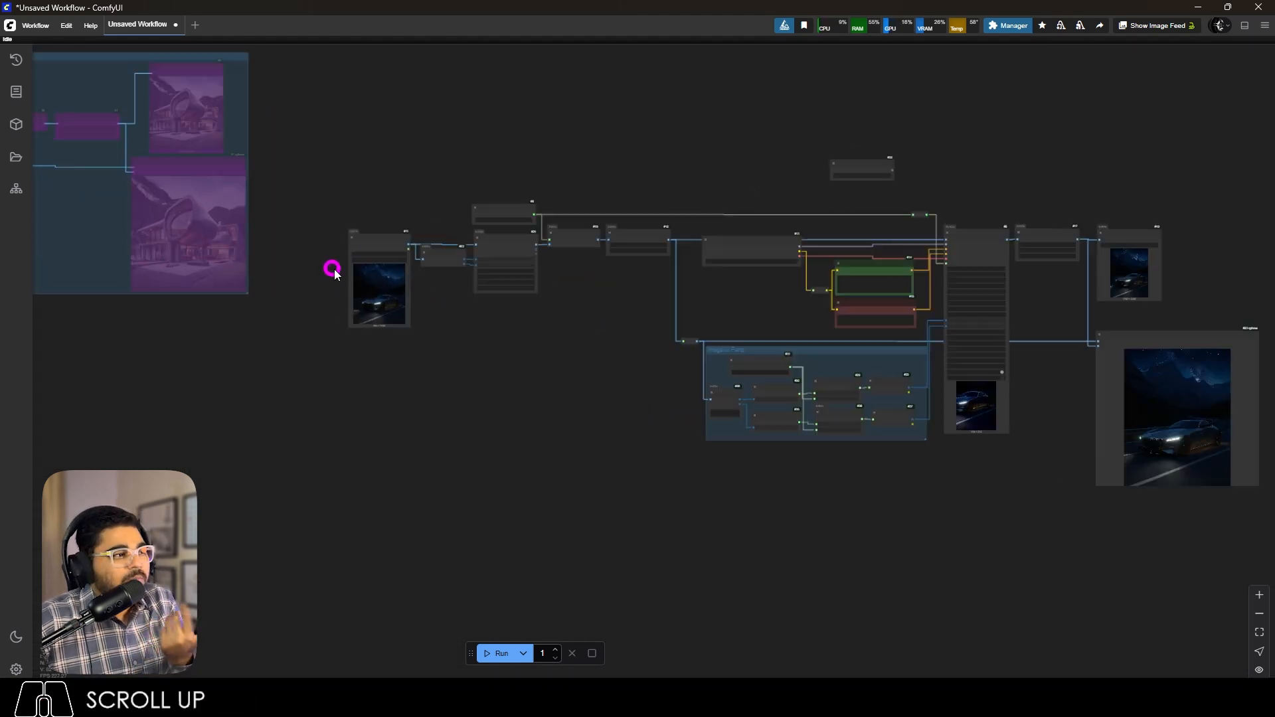
{"action": "left_click", "coordinate": [435, 251]}
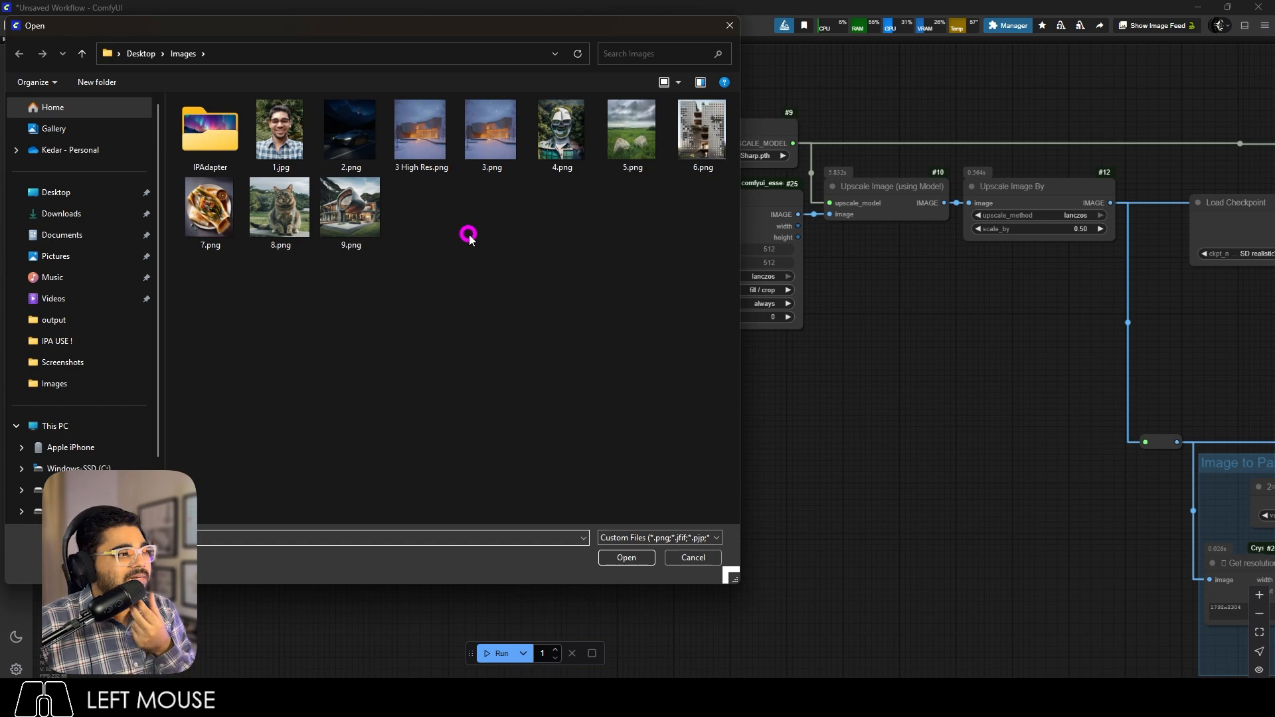
{"action": "left_click", "coordinate": [561, 133]}
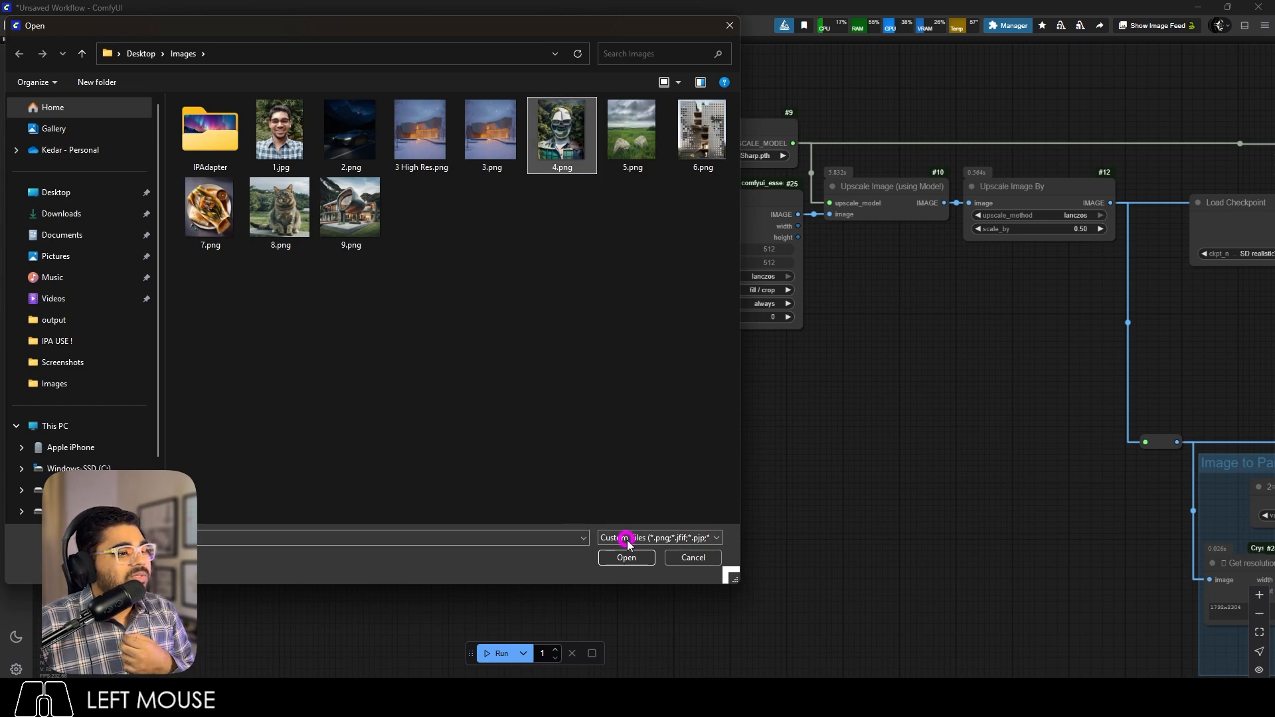
{"action": "left_click", "coordinate": [626, 560]}
{"action": "scroll", "coordinate": [407, 321], "scroll_direction": "up", "scroll_amount": 5}
{"action": "scroll", "coordinate": [407, 321], "scroll_direction": "down", "scroll_amount": 3}
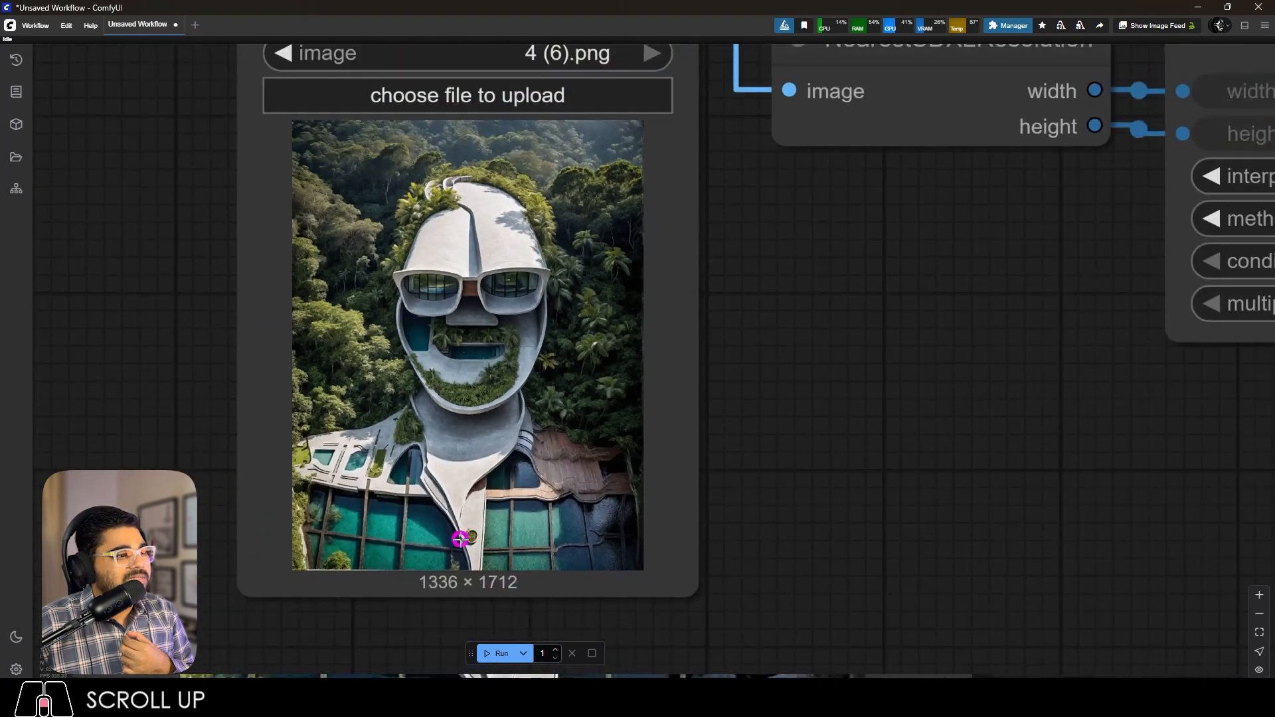
Run the workflow on the building image and check its tile progress in the logs.
{"action": "left_click", "coordinate": [495, 654]}
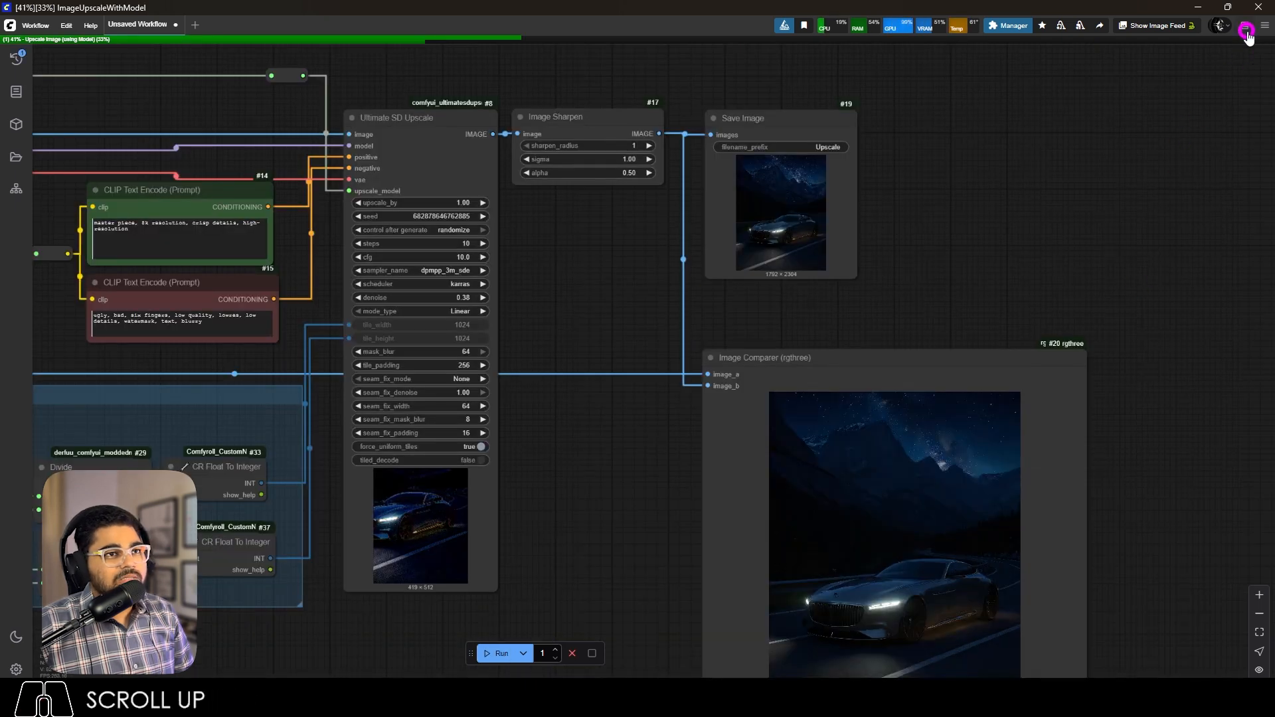
{"action": "left_click", "coordinate": [1246, 30]}
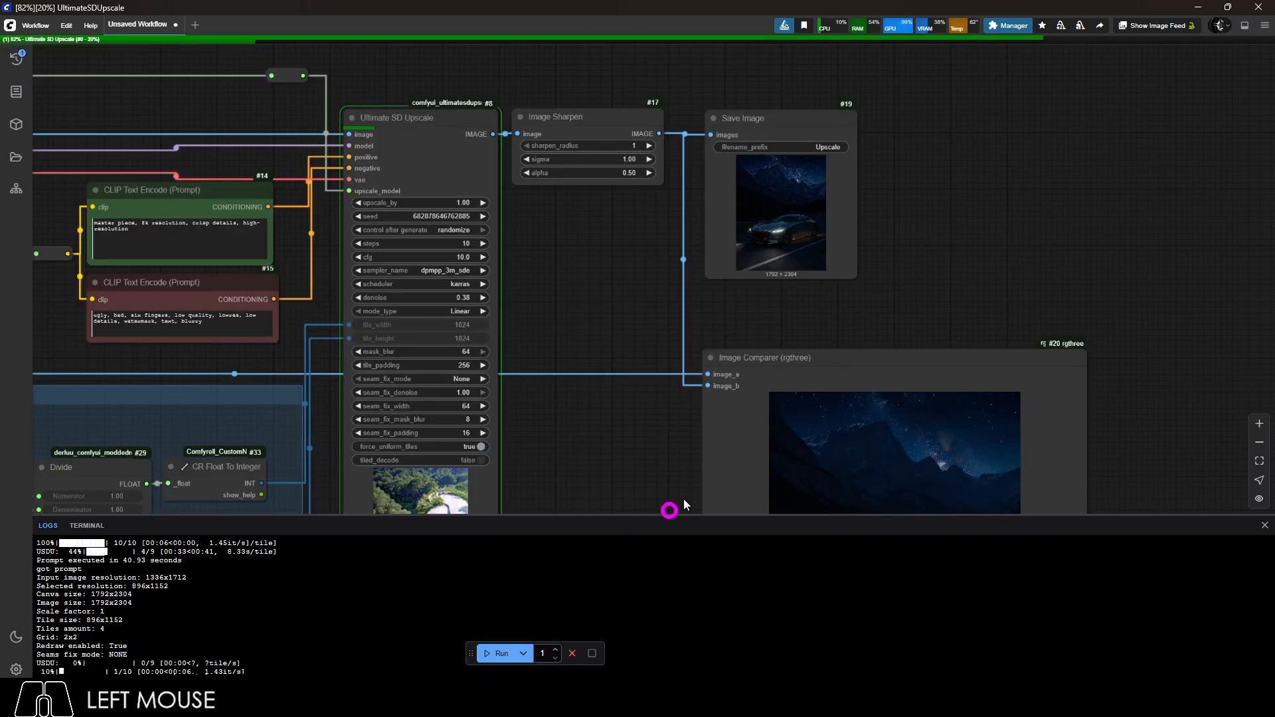
{"action": "left_click", "coordinate": [1245, 26]}
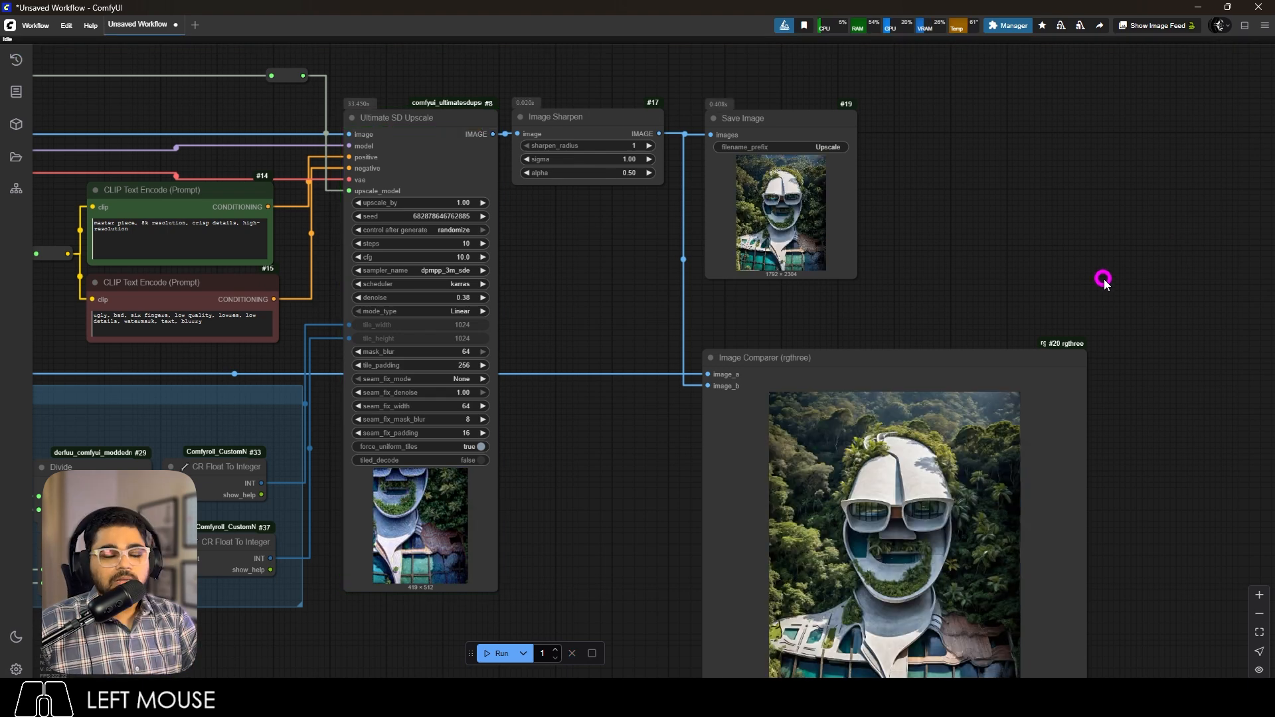
Compare the upscaled building with the original in the Image Comparer, examining the white terrace, small pools, walkways and water.
{"action": "scroll", "coordinate": [1087, 218], "scroll_direction": "down", "scroll_amount": 10}
{"action": "scroll", "coordinate": [941, 419], "scroll_direction": "up", "scroll_amount": 8}
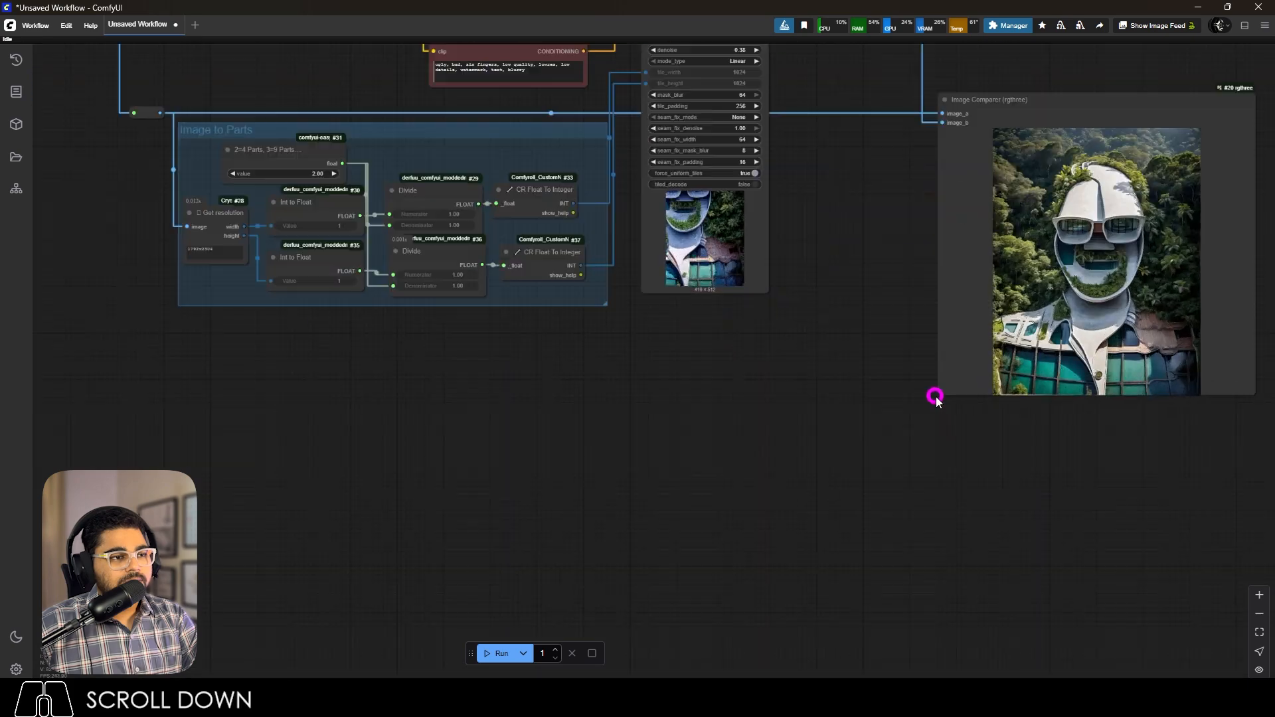
{"action": "scroll", "coordinate": [935, 397], "scroll_direction": "up", "scroll_amount": 15}
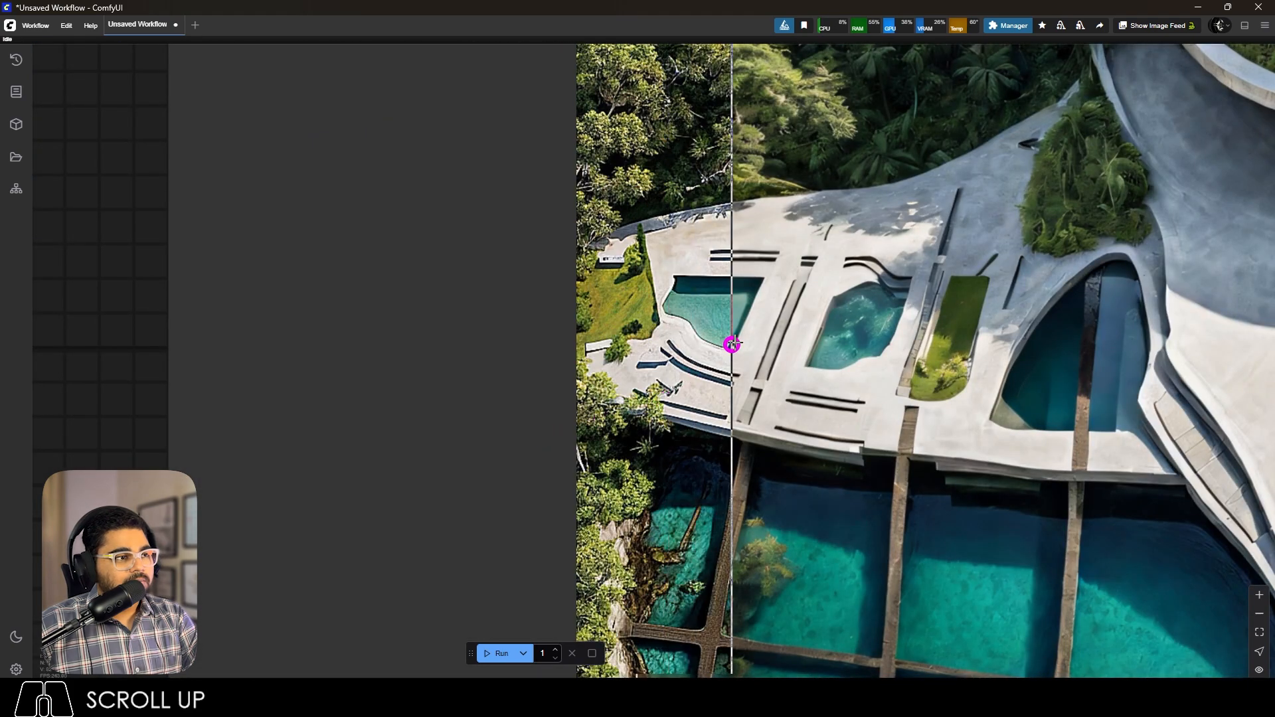
{"action": "scroll", "coordinate": [775, 316], "scroll_direction": "down", "scroll_amount": 5}
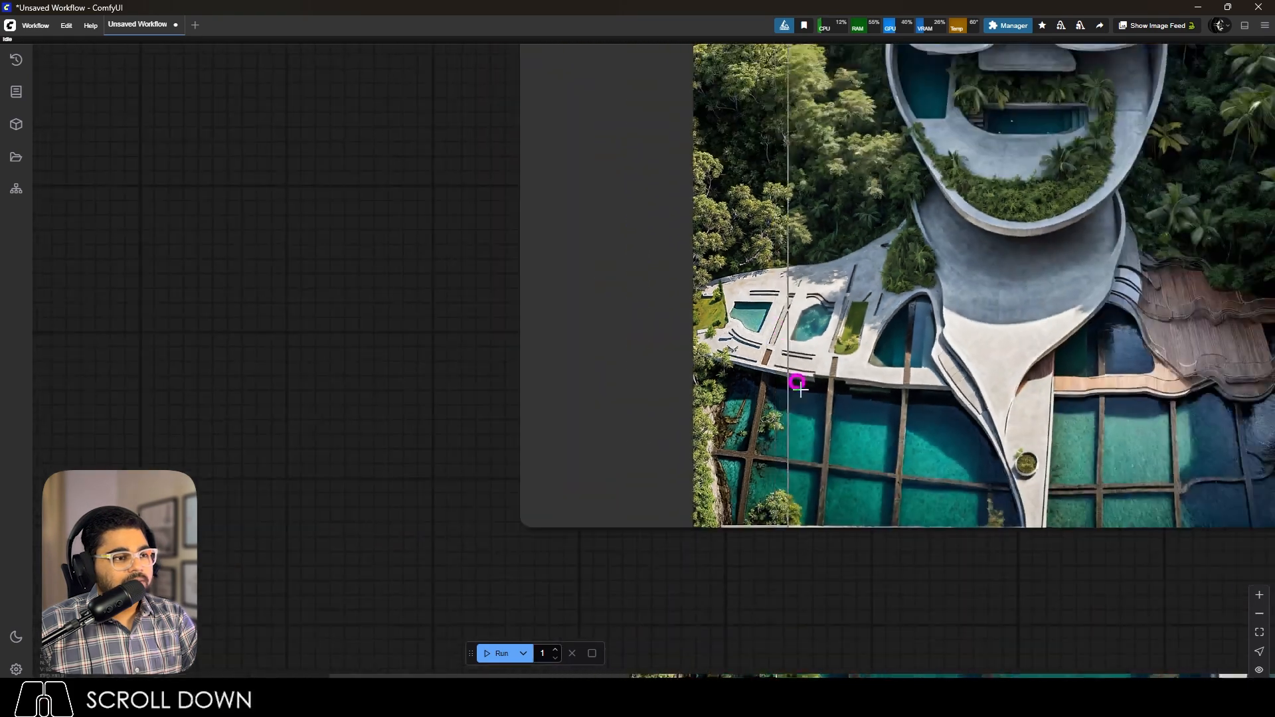
{"action": "scroll", "coordinate": [790, 458], "scroll_direction": "up", "scroll_amount": 10}
{"action": "scroll", "coordinate": [686, 578], "scroll_direction": "down", "scroll_amount": 2}
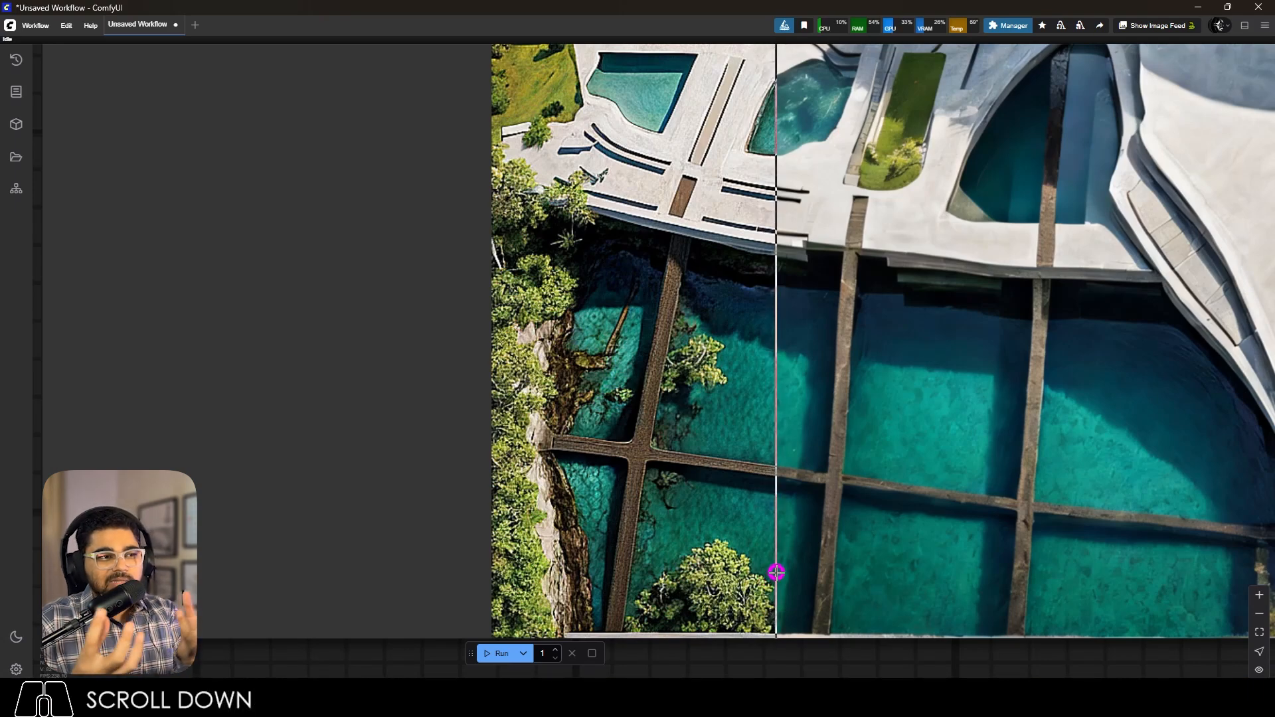
{"action": "scroll", "coordinate": [776, 571], "scroll_direction": "down", "scroll_amount": 5}
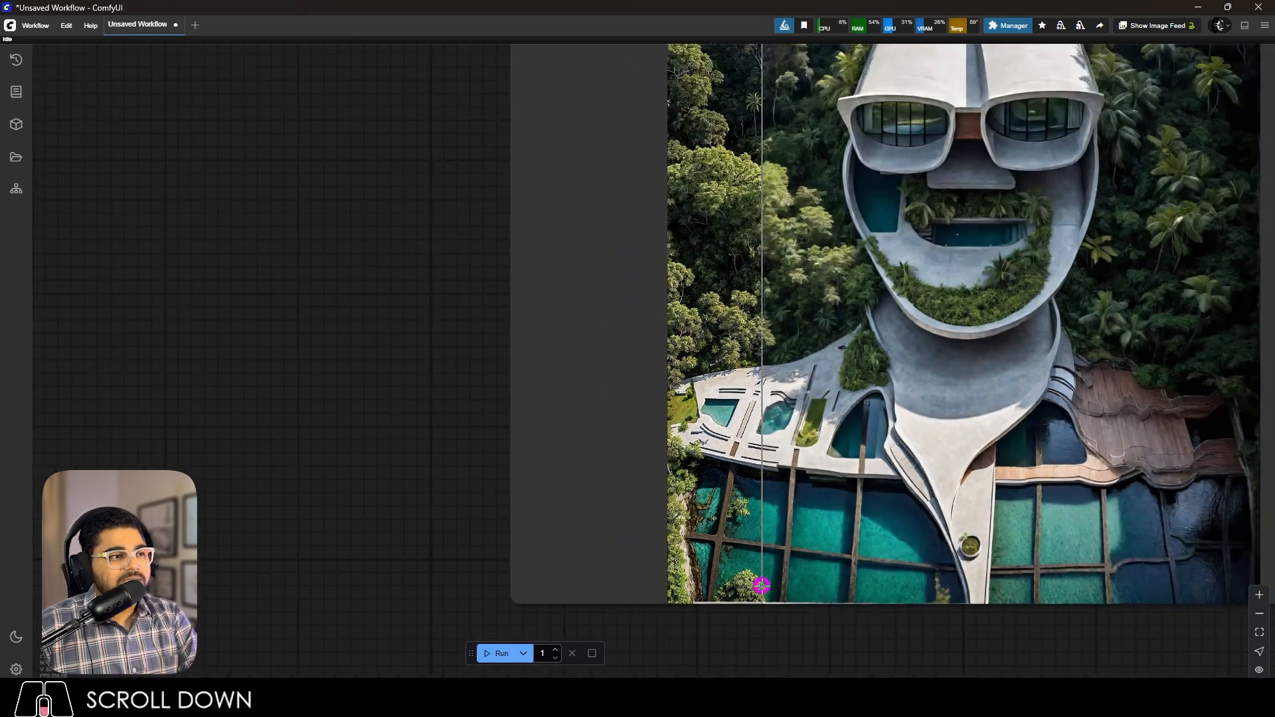
{"action": "scroll", "coordinate": [759, 396], "scroll_direction": "down", "scroll_amount": 2}
Sweep the comparison divider across the jungle trees, palms and glasses-shaped windows of the building to examine their detail.
{"action": "scroll", "coordinate": [746, 231], "scroll_direction": "up", "scroll_amount": 10}
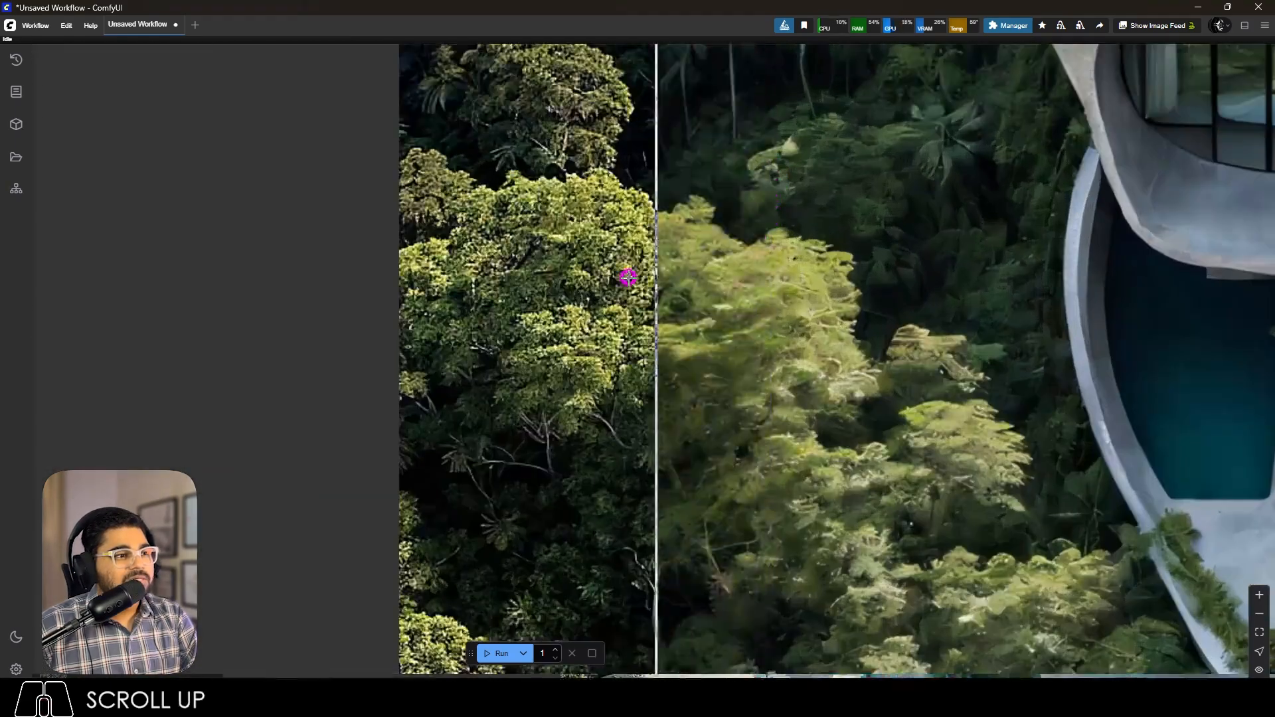
{"action": "scroll", "coordinate": [765, 213], "scroll_direction": "down", "scroll_amount": 5}
{"action": "scroll", "coordinate": [800, 233], "scroll_direction": "up", "scroll_amount": 4}
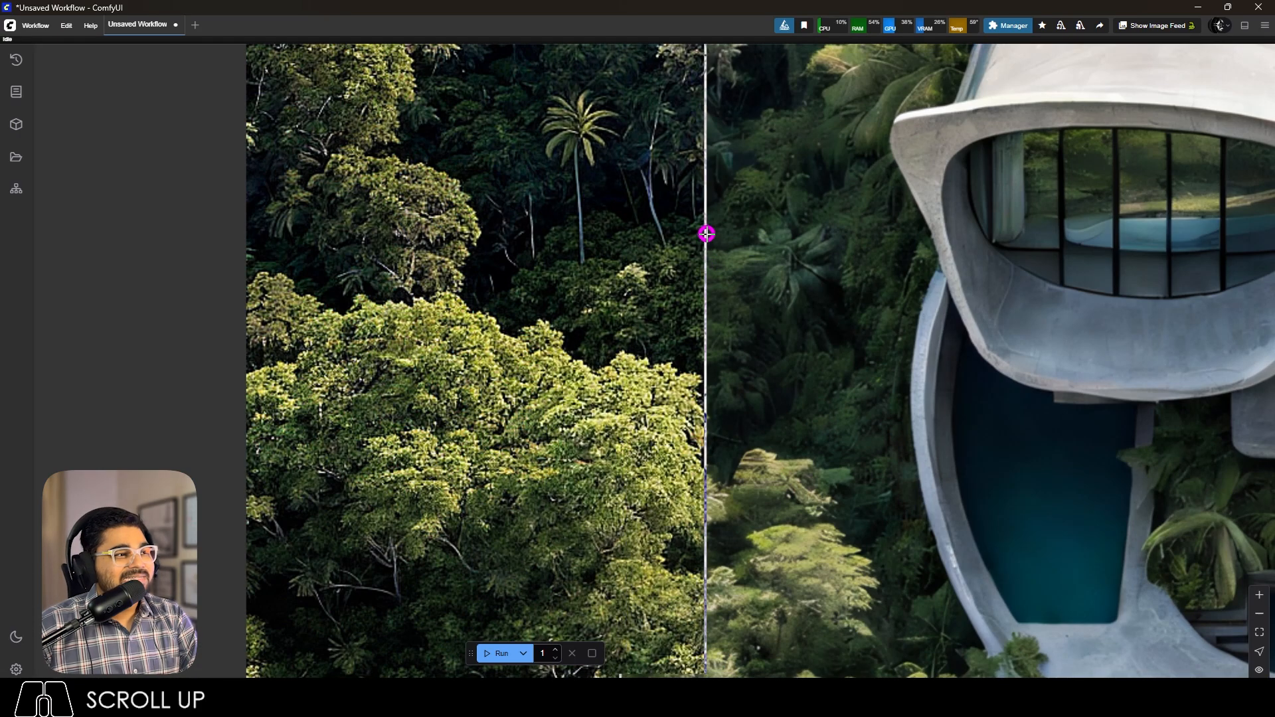
{"action": "scroll", "coordinate": [701, 301], "scroll_direction": "down", "scroll_amount": 3}
{"action": "scroll", "coordinate": [759, 299], "scroll_direction": "up", "scroll_amount": 4}
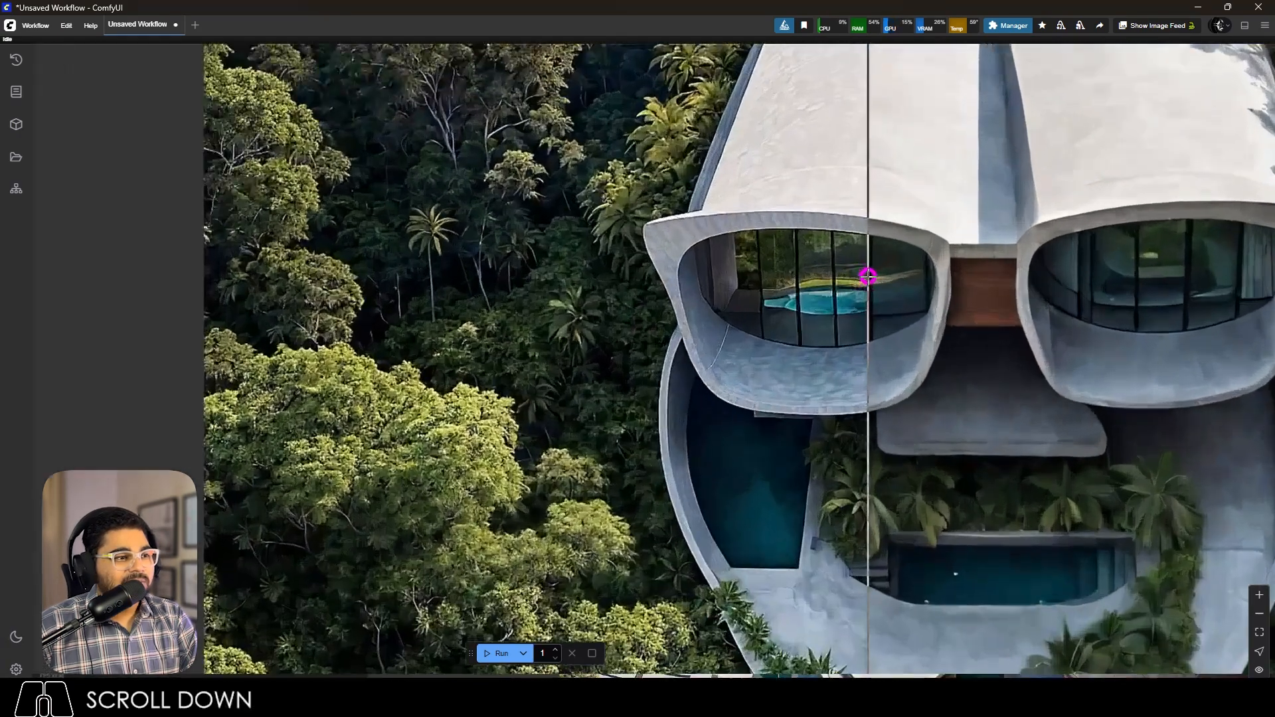
{"action": "scroll", "coordinate": [839, 276], "scroll_direction": "down", "scroll_amount": 3}
{"action": "scroll", "coordinate": [976, 365], "scroll_direction": "up", "scroll_amount": 5}
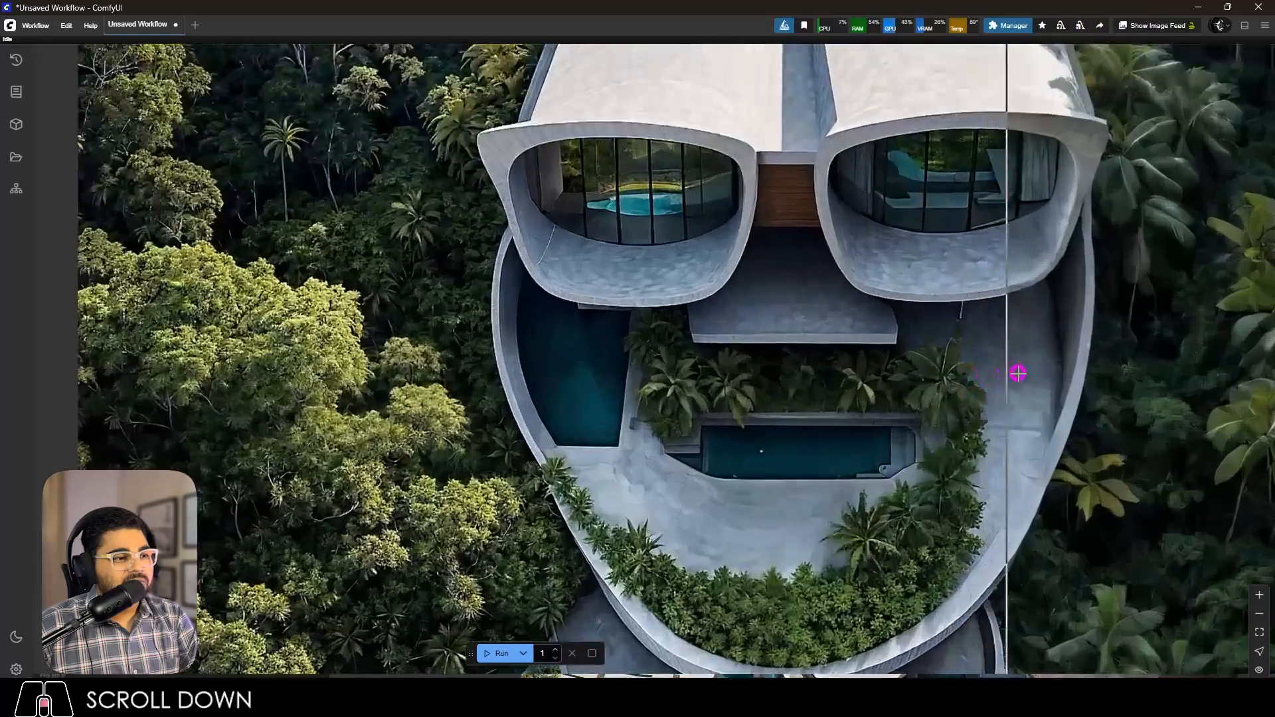
Compare both glasses-shaped windows, the concrete face and plants, and the wooden deck beside the neck with the original.
{"action": "scroll", "coordinate": [777, 404], "scroll_direction": "down", "scroll_amount": 3}
{"action": "scroll", "coordinate": [734, 361], "scroll_direction": "up", "scroll_amount": 5}
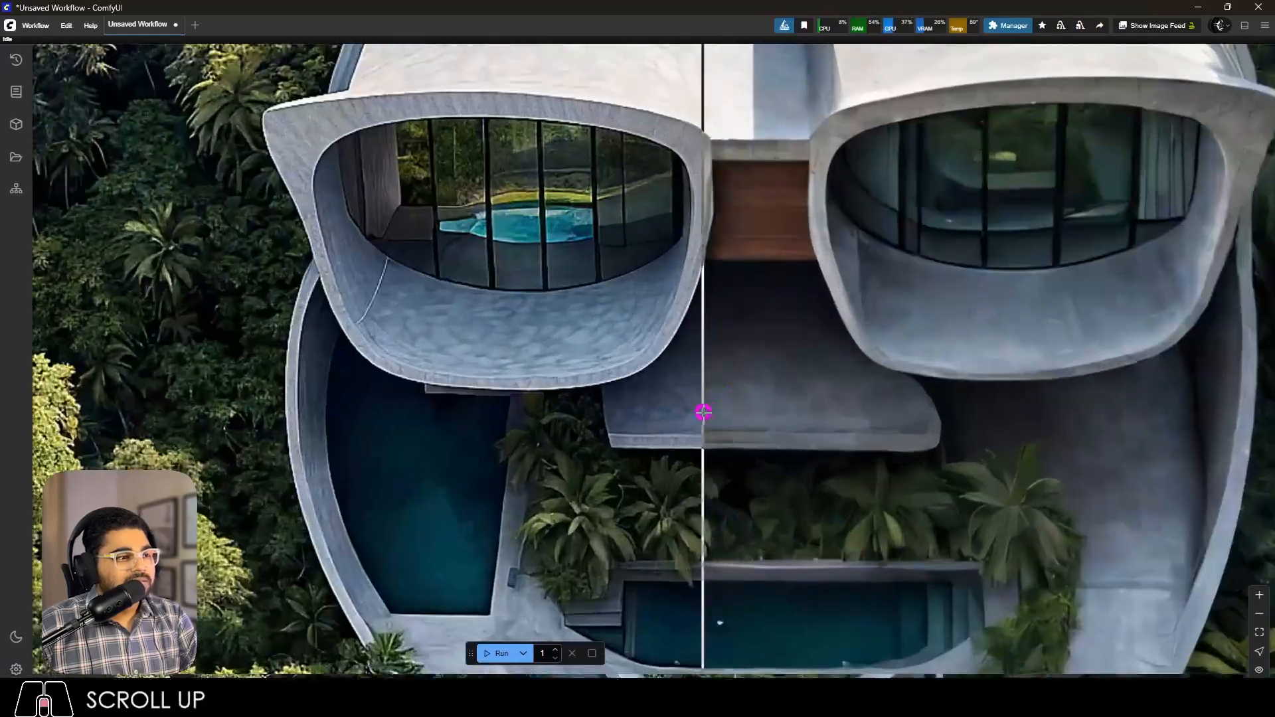
{"action": "scroll", "coordinate": [549, 389], "scroll_direction": "down", "scroll_amount": 2}
{"action": "scroll", "coordinate": [702, 352], "scroll_direction": "down", "scroll_amount": 3}
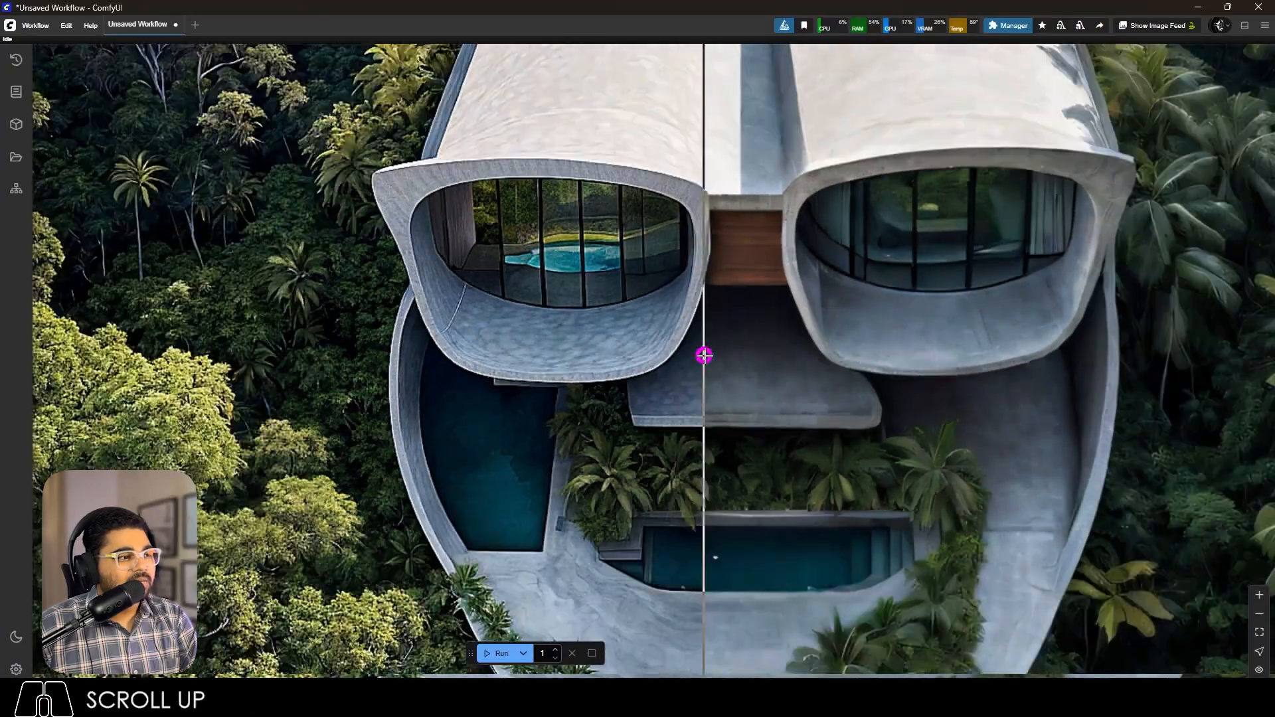
{"action": "scroll", "coordinate": [810, 412], "scroll_direction": "down", "scroll_amount": 3}
{"action": "scroll", "coordinate": [825, 540], "scroll_direction": "up", "scroll_amount": 5}
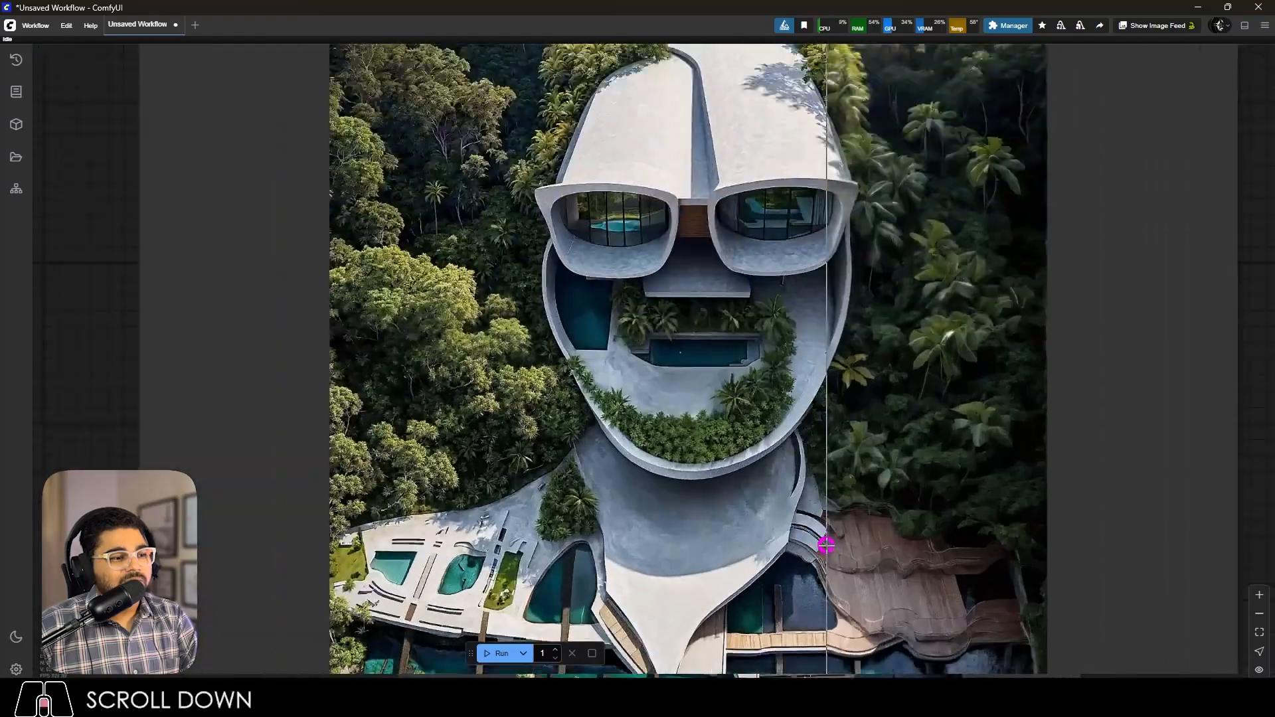
{"action": "scroll", "coordinate": [895, 616], "scroll_direction": "up", "scroll_amount": 3}
{"action": "scroll", "coordinate": [959, 515], "scroll_direction": "down", "scroll_amount": 5}
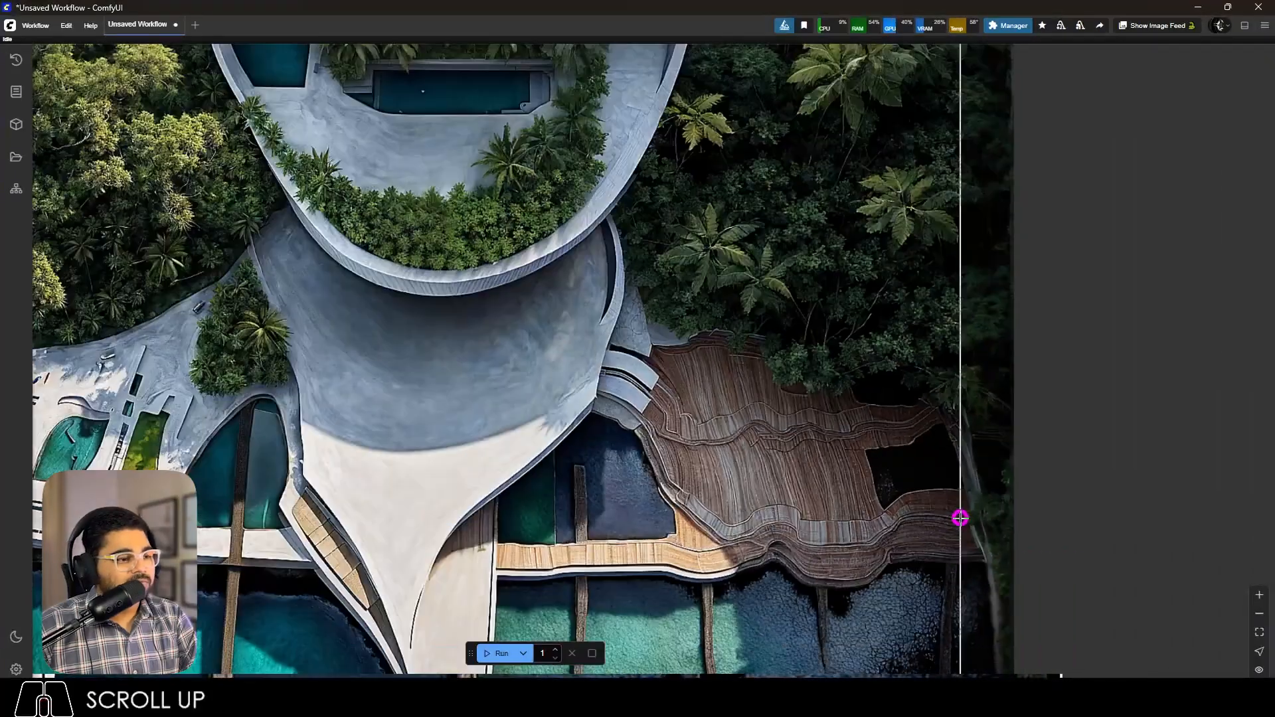
Compare the wooden deck and the dark pools below it with the original in the Image Comparer, including the whole building.
{"action": "scroll", "coordinate": [960, 571], "scroll_direction": "up", "scroll_amount": 5}
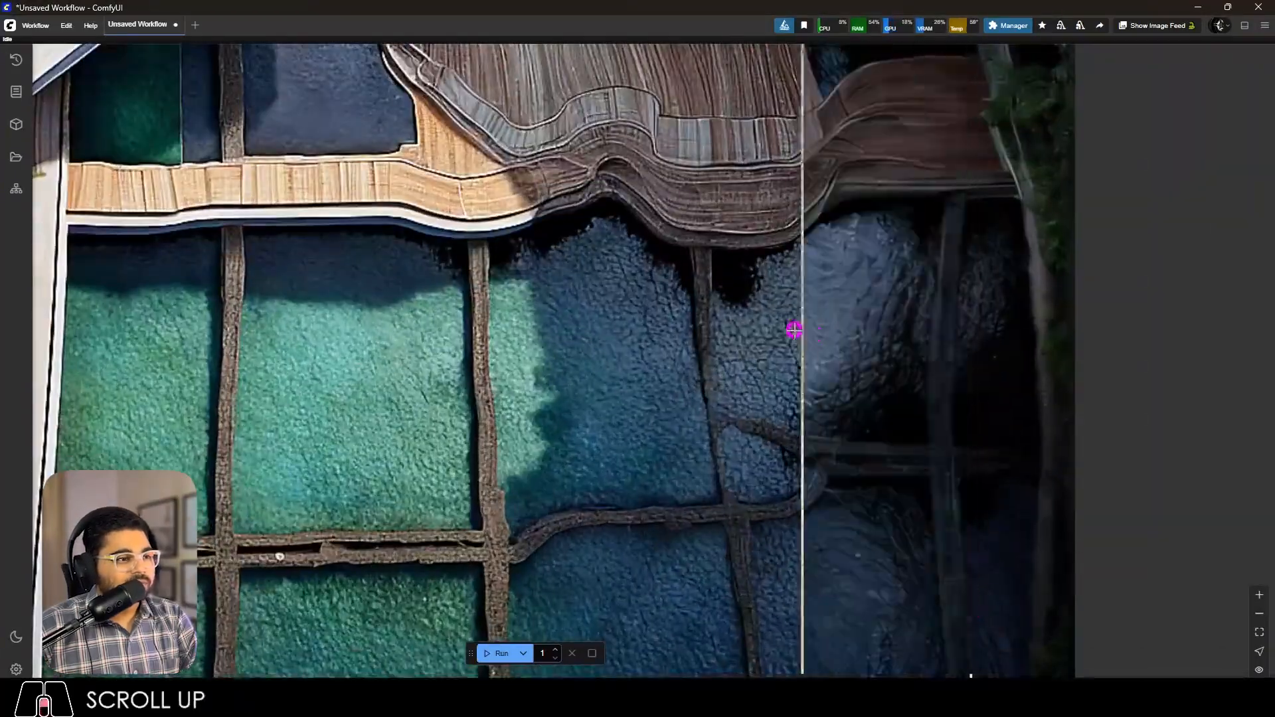
{"action": "scroll", "coordinate": [913, 458], "scroll_direction": "down", "scroll_amount": 4}
{"action": "scroll", "coordinate": [913, 458], "scroll_direction": "down", "scroll_amount": 4}
{"action": "scroll", "coordinate": [934, 253], "scroll_direction": "up", "scroll_amount": 5}
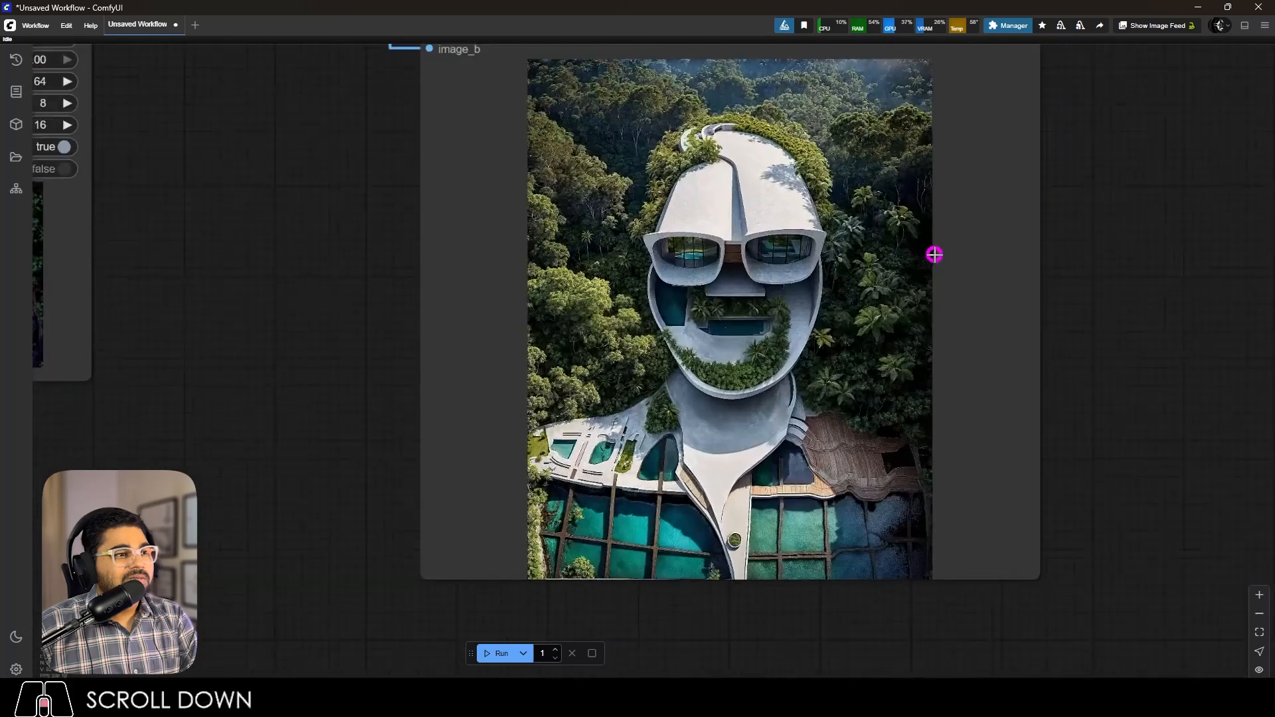
{"action": "scroll", "coordinate": [934, 188], "scroll_direction": "down", "scroll_amount": 1}
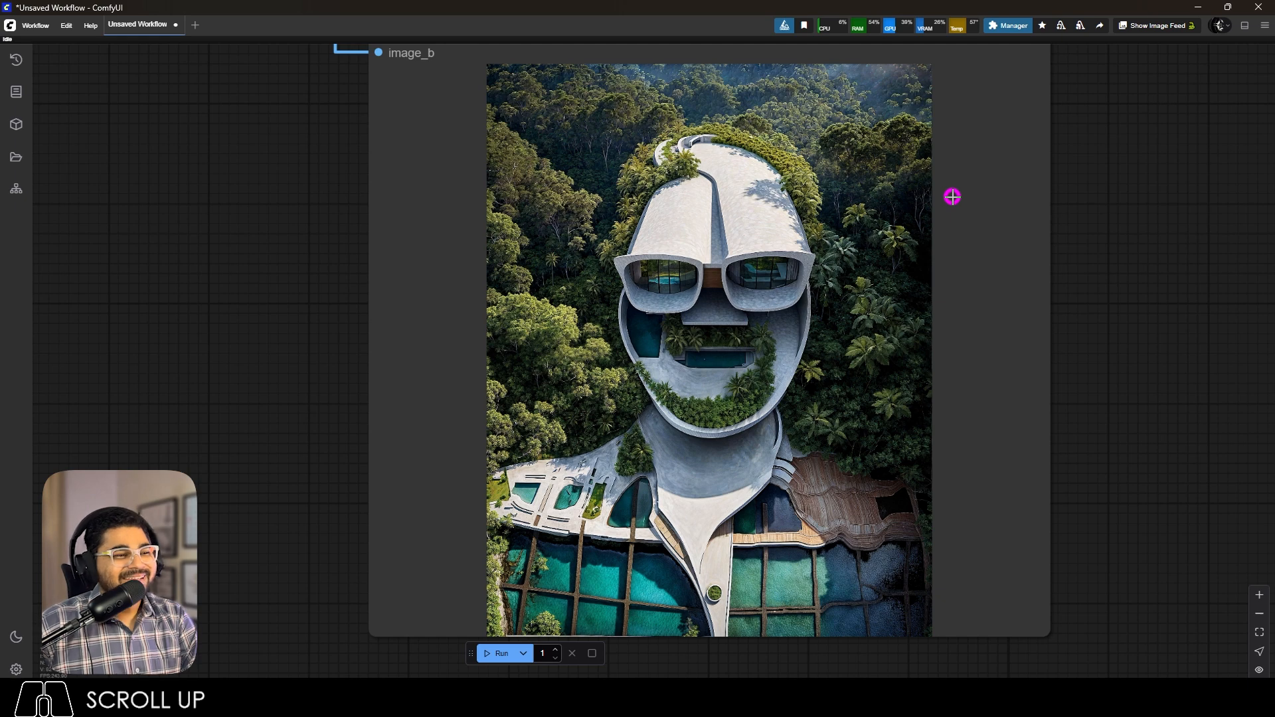
Move the Upscale Image By node down out of line and connect Upscale Image (using Model) to the reroute feeding the Image to Parts group.
{"action": "scroll", "coordinate": [966, 276], "scroll_direction": "down", "scroll_amount": 15}
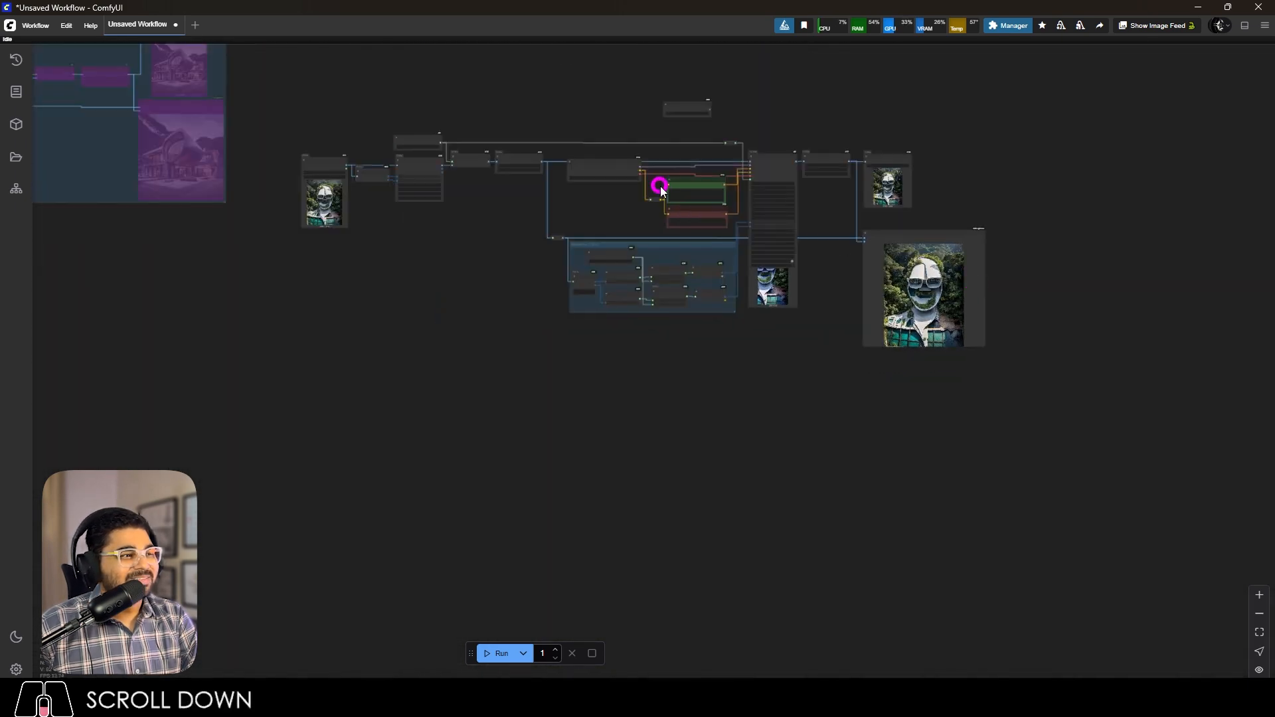
{"action": "scroll", "coordinate": [447, 142], "scroll_direction": "up", "scroll_amount": 12}
{"action": "scroll", "coordinate": [632, 205], "scroll_direction": "down", "scroll_amount": 7}
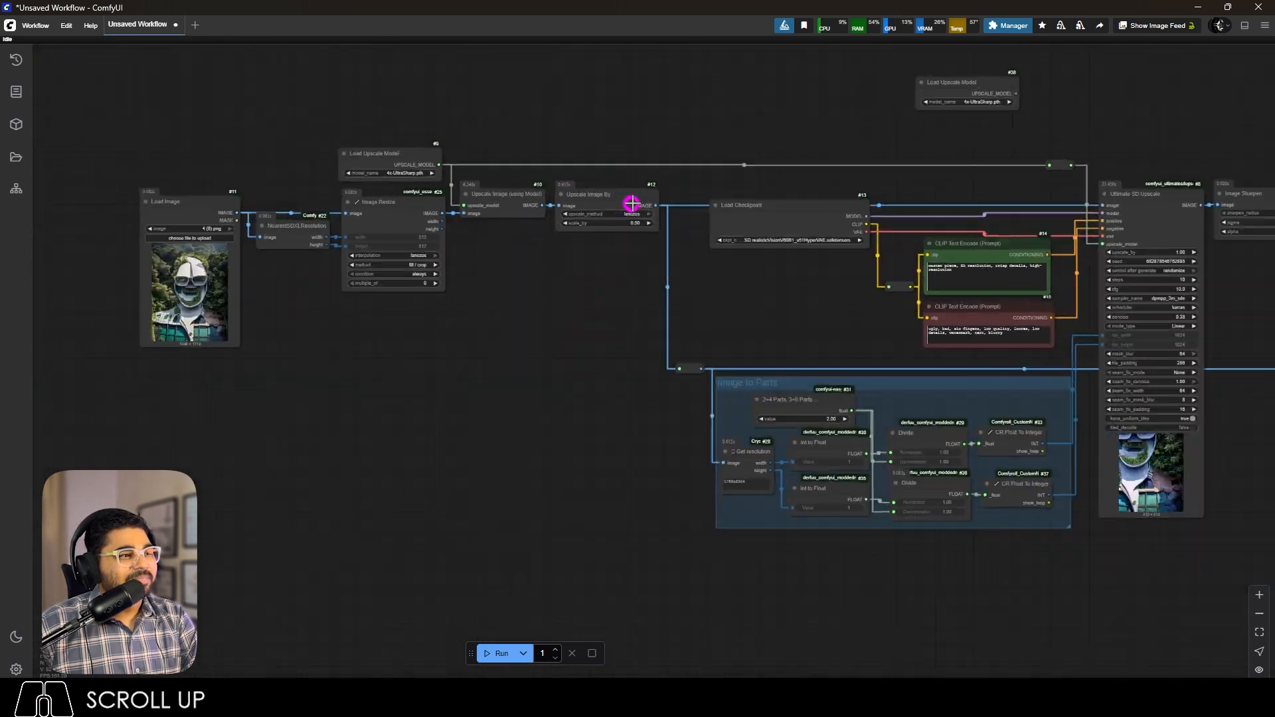
{"action": "scroll", "coordinate": [631, 190], "scroll_direction": "up", "scroll_amount": 10}
{"action": "left_click_drag", "start_coordinate": [632, 191], "coordinate": [621, 286]}
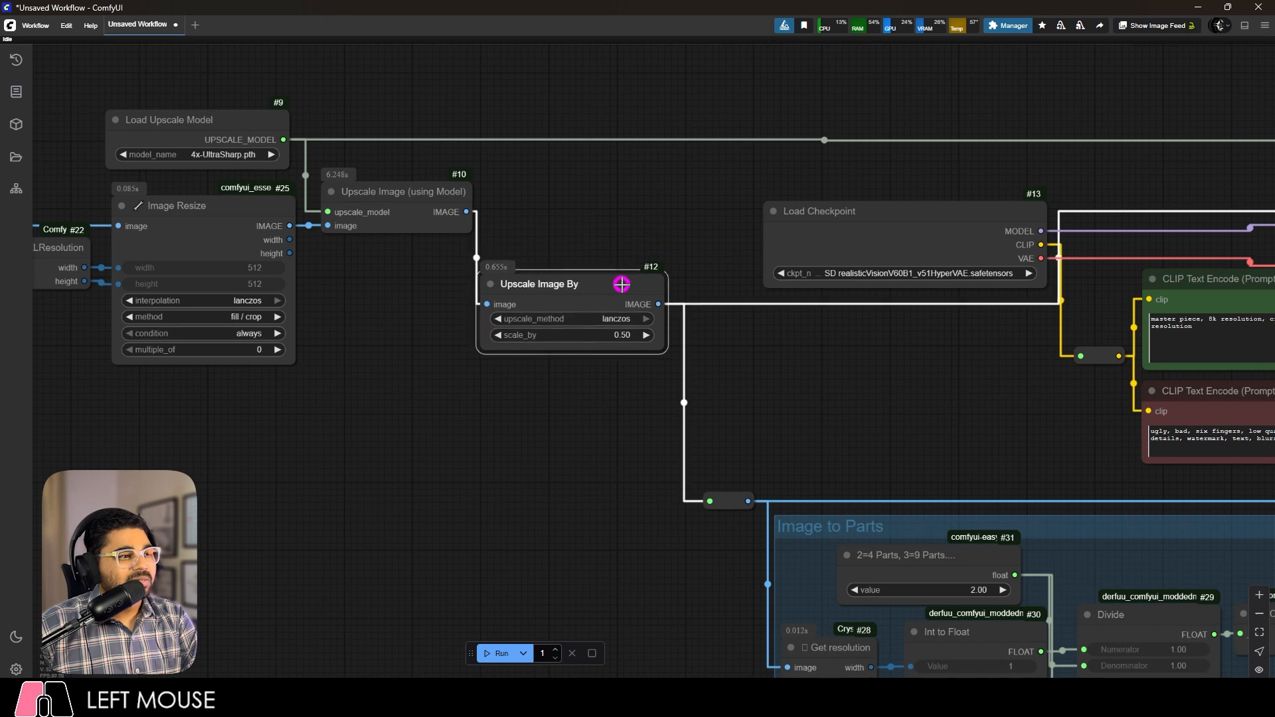
{"action": "left_click", "coordinate": [528, 207]}
{"action": "left_click_drag", "start_coordinate": [469, 211], "coordinate": [709, 501]}
Connect the Upscale Image (using Model) output directly to the image input of Ultimate SD Upscale.
{"action": "scroll", "coordinate": [550, 412], "scroll_direction": "down", "scroll_amount": 5}
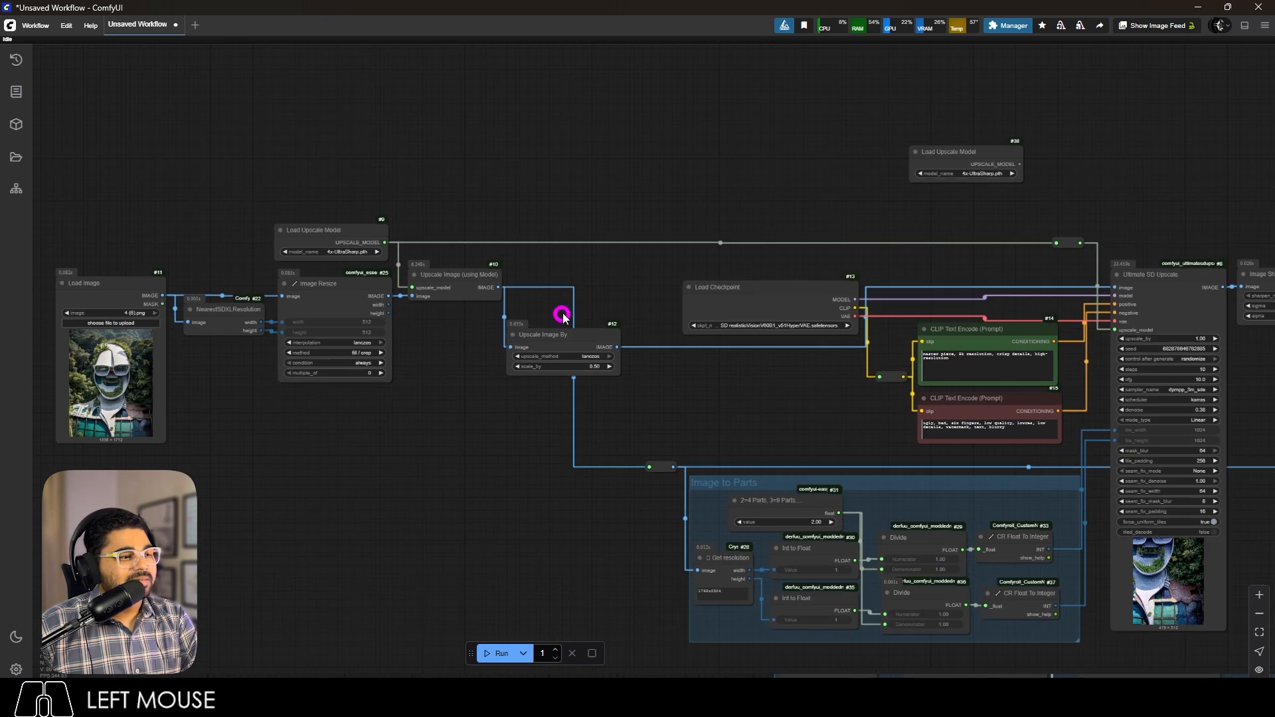
{"action": "scroll", "coordinate": [558, 301], "scroll_direction": "up", "scroll_amount": 3}
{"action": "scroll", "coordinate": [624, 278], "scroll_direction": "down", "scroll_amount": 2}
{"action": "left_click_drag", "start_coordinate": [478, 282], "coordinate": [1085, 278]}
{"action": "scroll", "coordinate": [885, 276], "scroll_direction": "up", "scroll_amount": 2}
{"action": "scroll", "coordinate": [852, 223], "scroll_direction": "down", "scroll_amount": 3}
Run the workflow without the Upscale Image By downscale and display its tile progress in the logs.
{"action": "scroll", "coordinate": [852, 223], "scroll_direction": "down", "scroll_amount": 3}
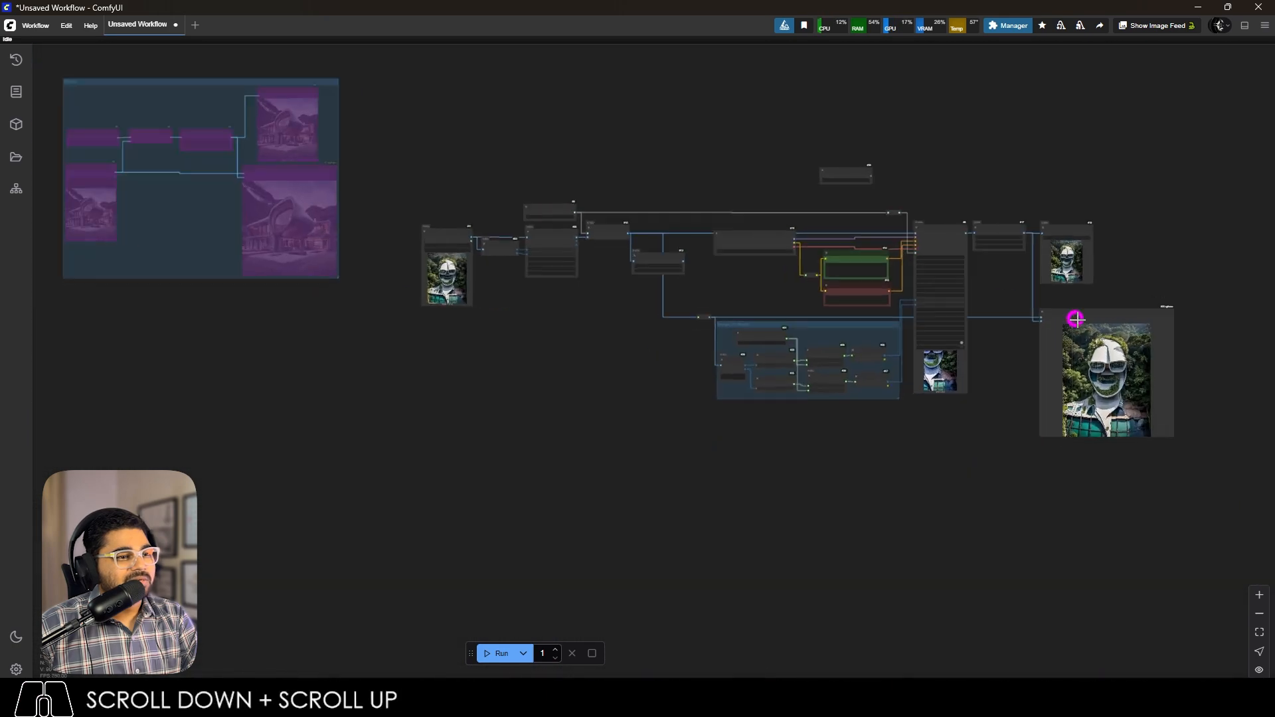
{"action": "scroll", "coordinate": [1062, 316], "scroll_direction": "up", "scroll_amount": 2}
{"action": "scroll", "coordinate": [1166, 367], "scroll_direction": "up", "scroll_amount": 1}
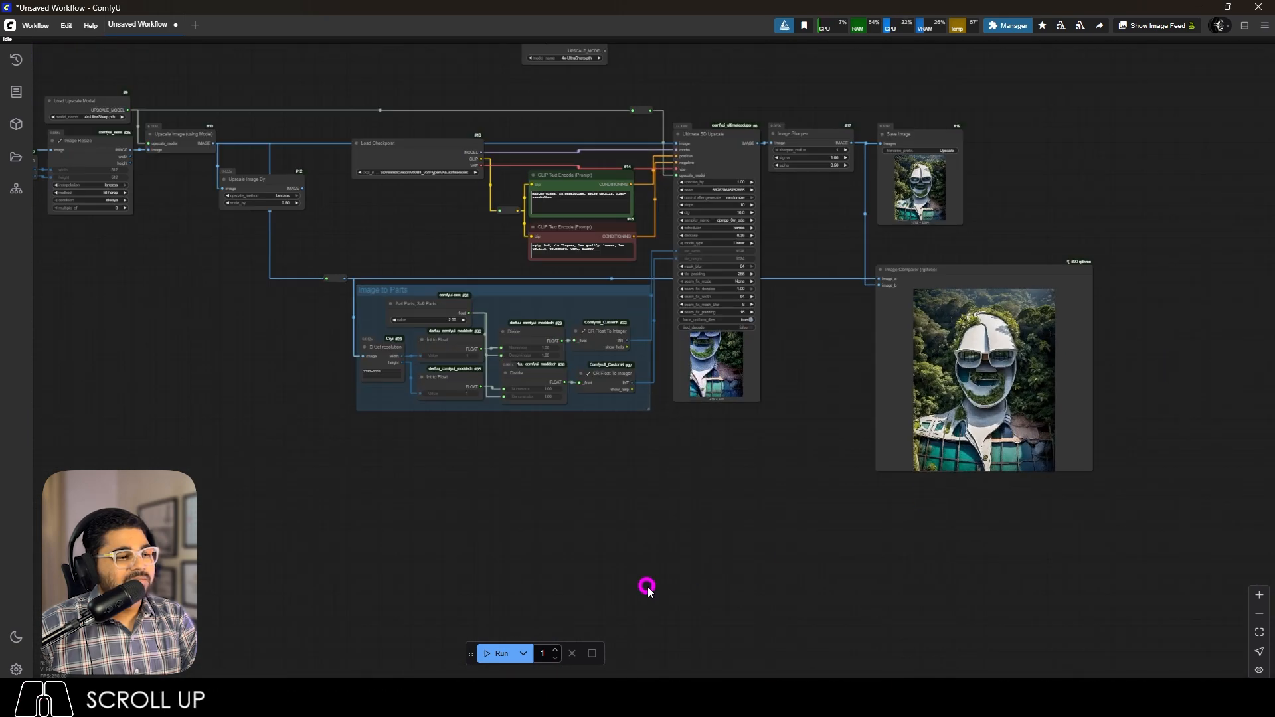
{"action": "left_click", "coordinate": [495, 653]}
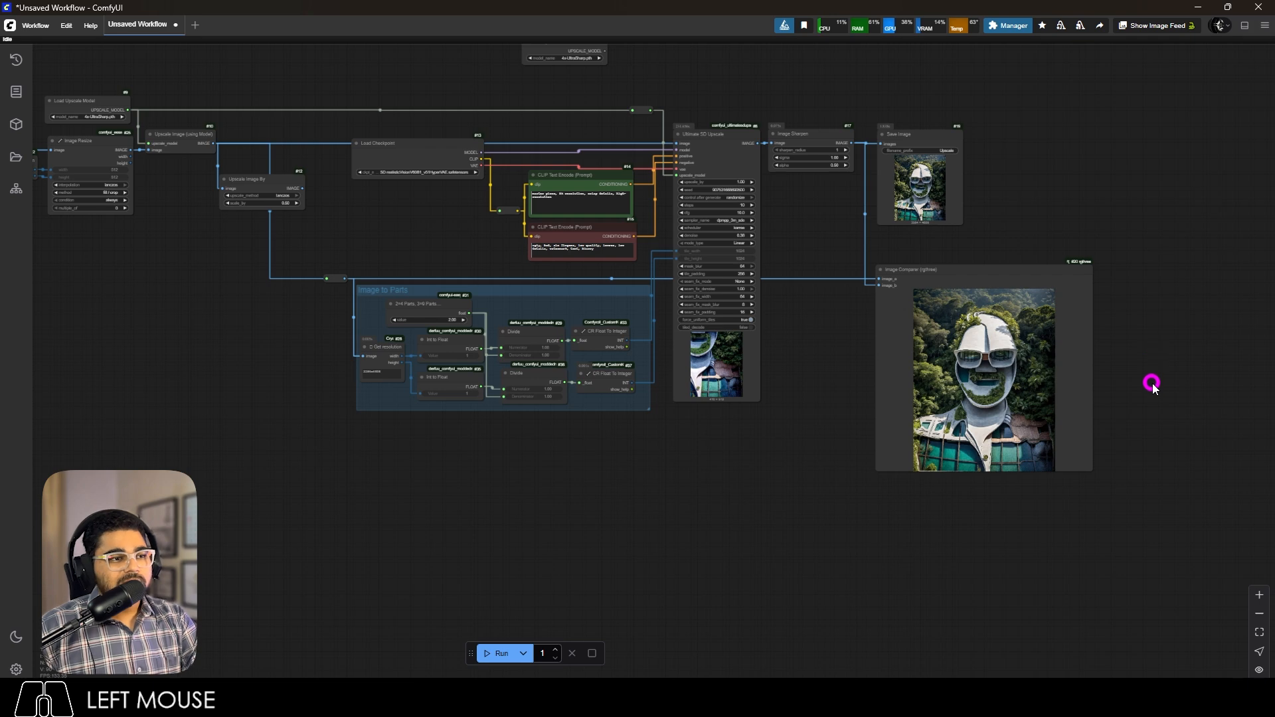
{"action": "left_click", "coordinate": [1242, 34]}
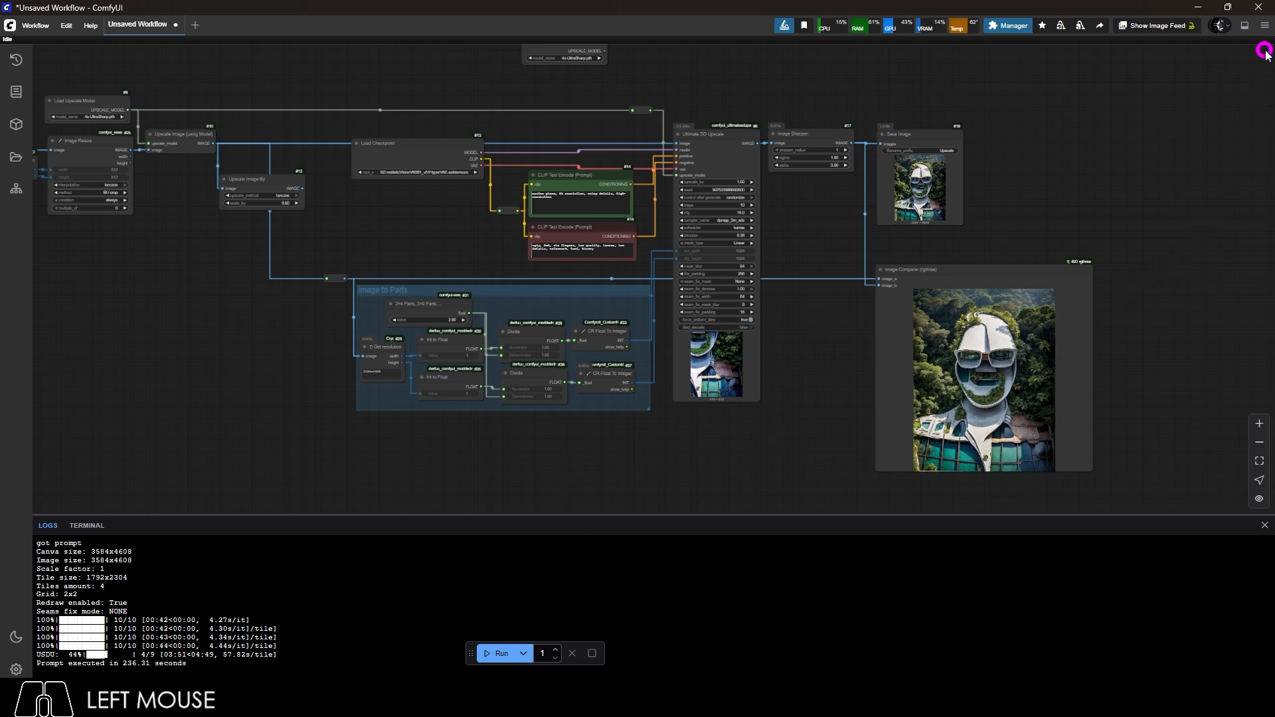
Check the resolution of the upscaled building in the Save Image node.
{"action": "scroll", "coordinate": [953, 200], "scroll_direction": "up", "scroll_amount": 12}
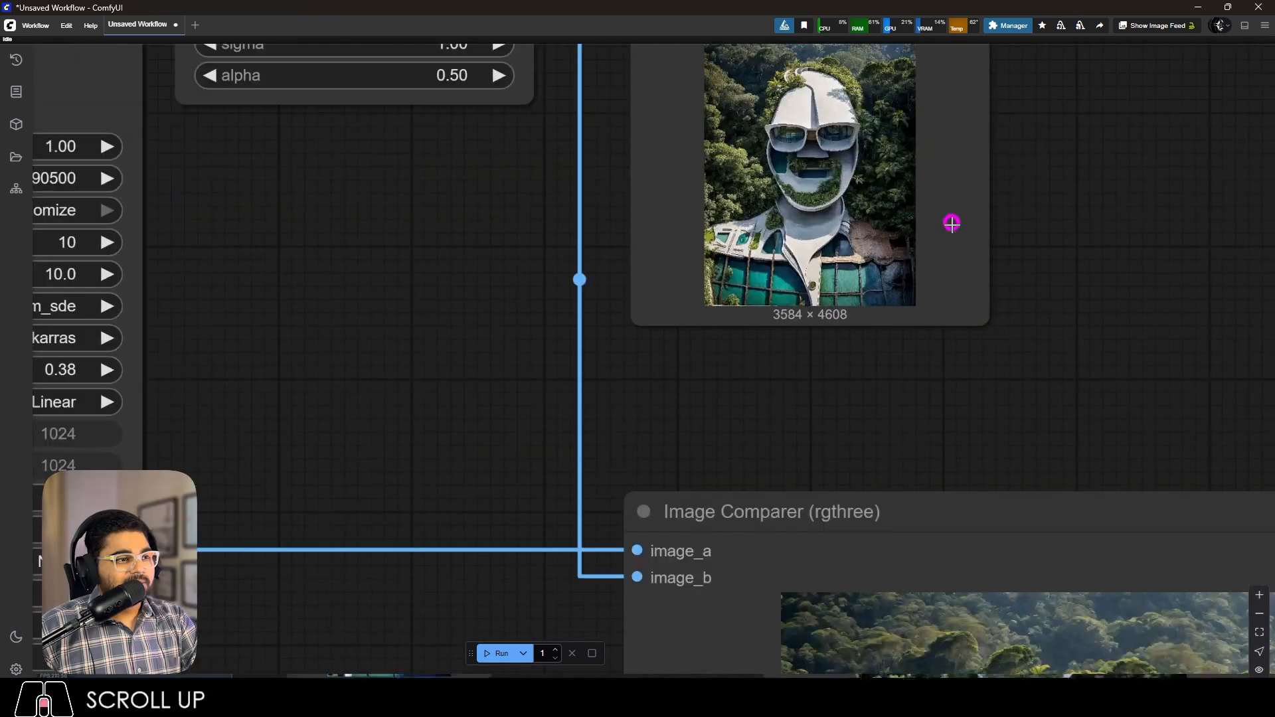
{"action": "left_click_drag", "start_coordinate": [950, 222], "coordinate": [962, 283]}
{"action": "scroll", "coordinate": [903, 160], "scroll_direction": "up", "scroll_amount": 7}
{"action": "scroll", "coordinate": [904, 151], "scroll_direction": "down", "scroll_amount": 6}
{"action": "scroll", "coordinate": [907, 322], "scroll_direction": "up", "scroll_amount": 2}
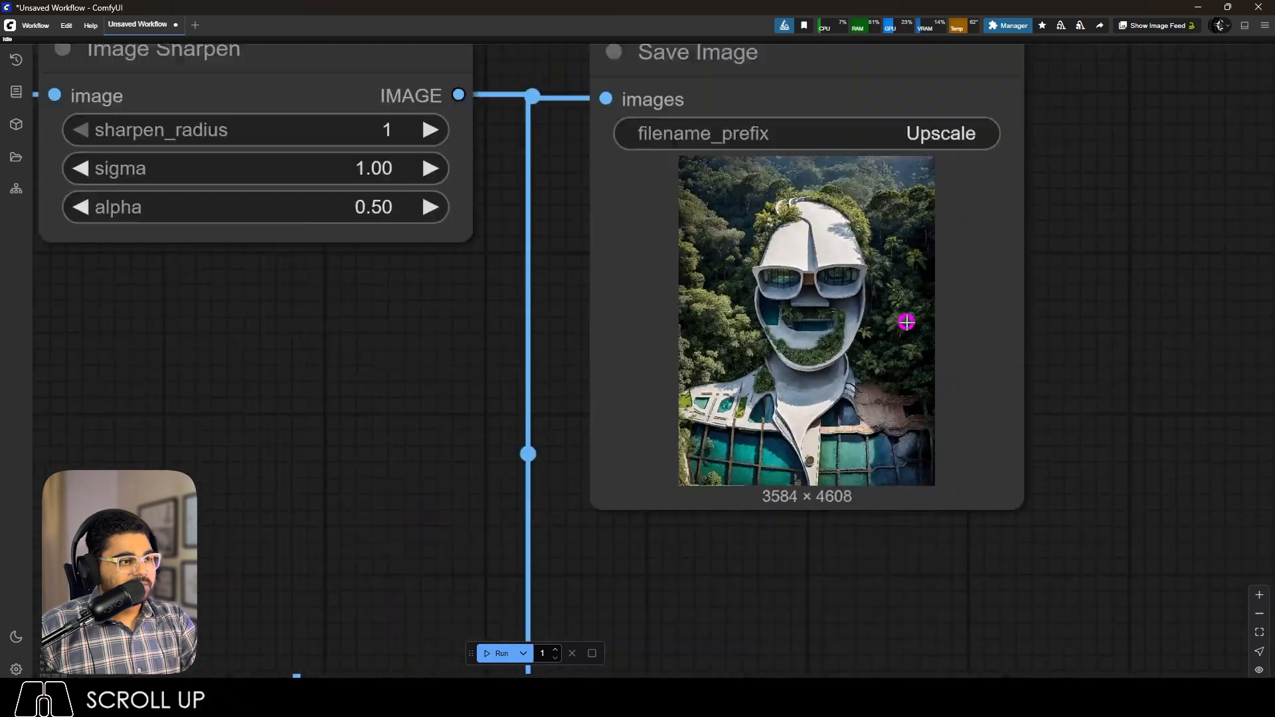
{"action": "scroll", "coordinate": [808, 509], "scroll_direction": "up", "scroll_amount": 12}
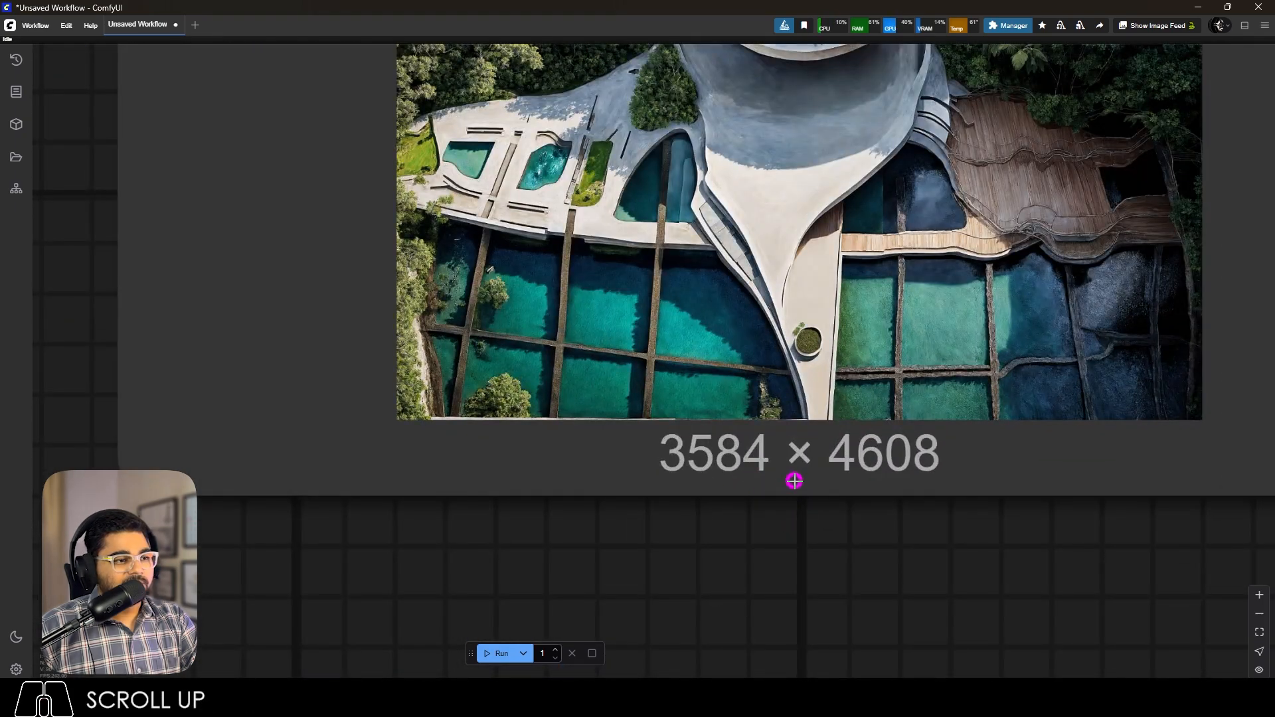
{"action": "scroll", "coordinate": [697, 287], "scroll_direction": "down", "scroll_amount": 20}
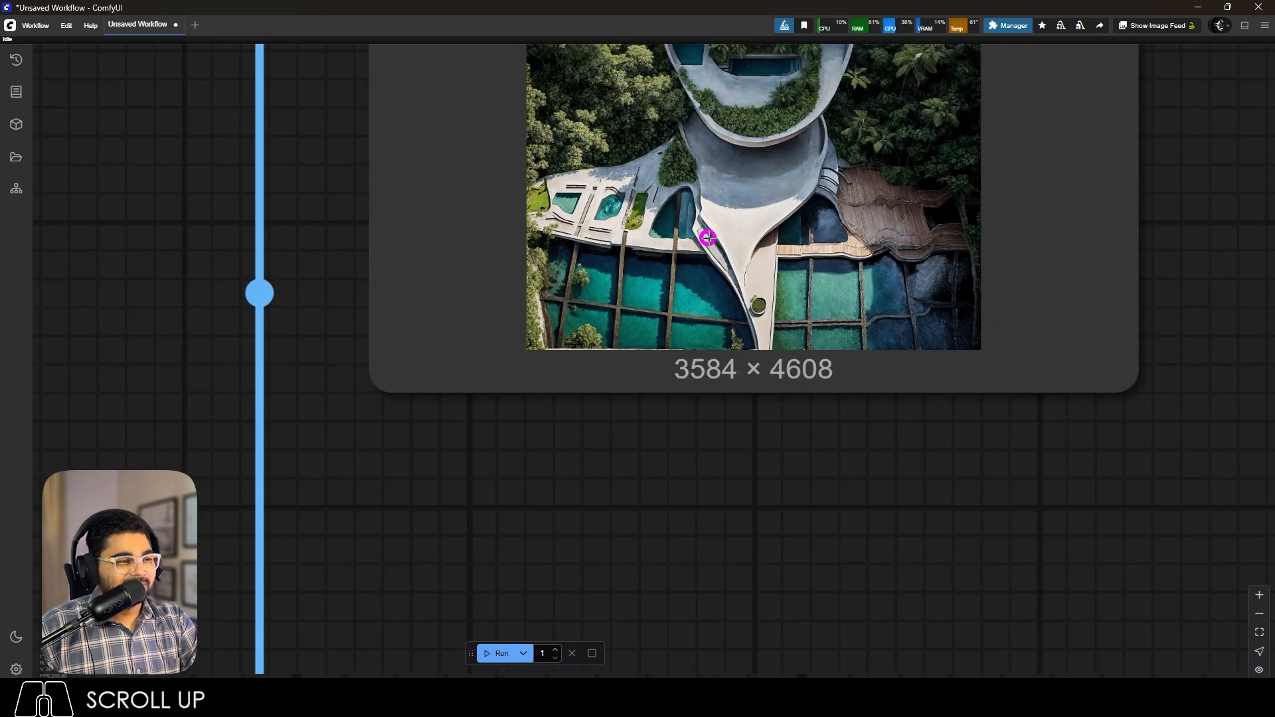
Sweep the comparison divider across the jungle trees, palms and glasses-shaped windows of the full-size upscale to judge their detail.
{"action": "scroll", "coordinate": [692, 427], "scroll_direction": "up", "scroll_amount": 16}
{"action": "scroll", "coordinate": [705, 431], "scroll_direction": "down", "scroll_amount": 2}
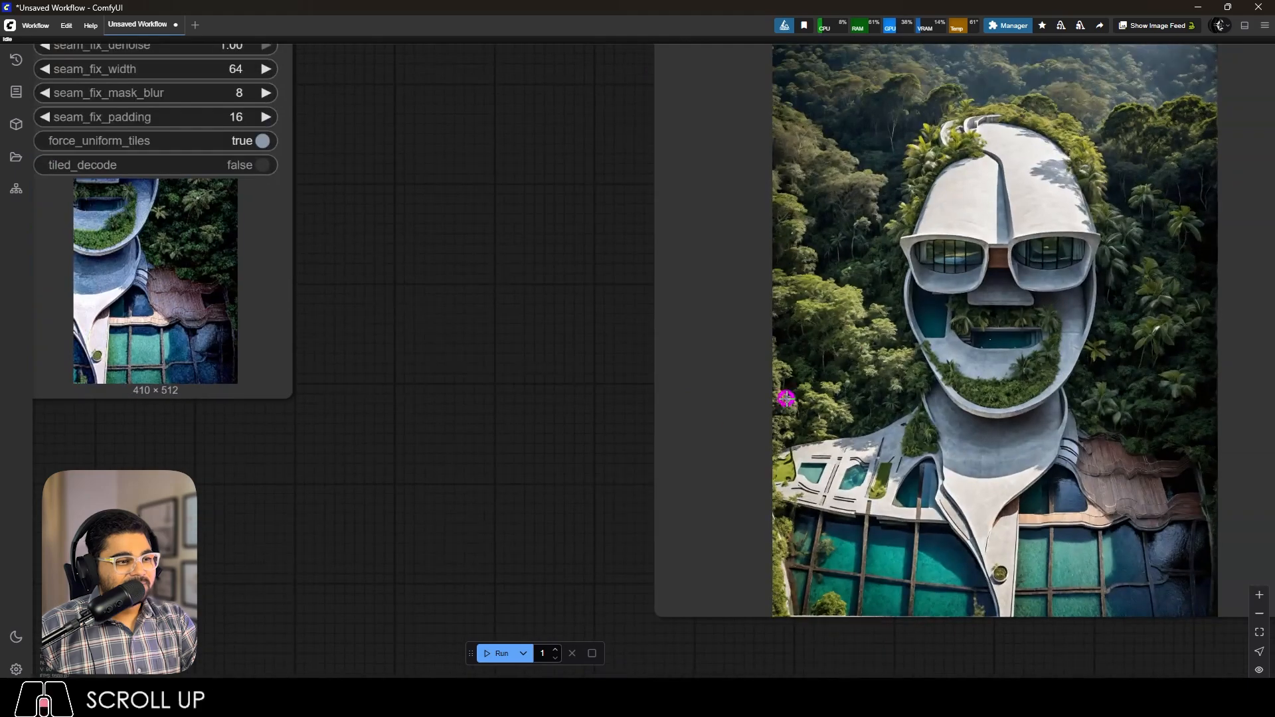
{"action": "scroll", "coordinate": [848, 345], "scroll_direction": "up", "scroll_amount": 10}
{"action": "scroll", "coordinate": [876, 266], "scroll_direction": "up", "scroll_amount": 9}
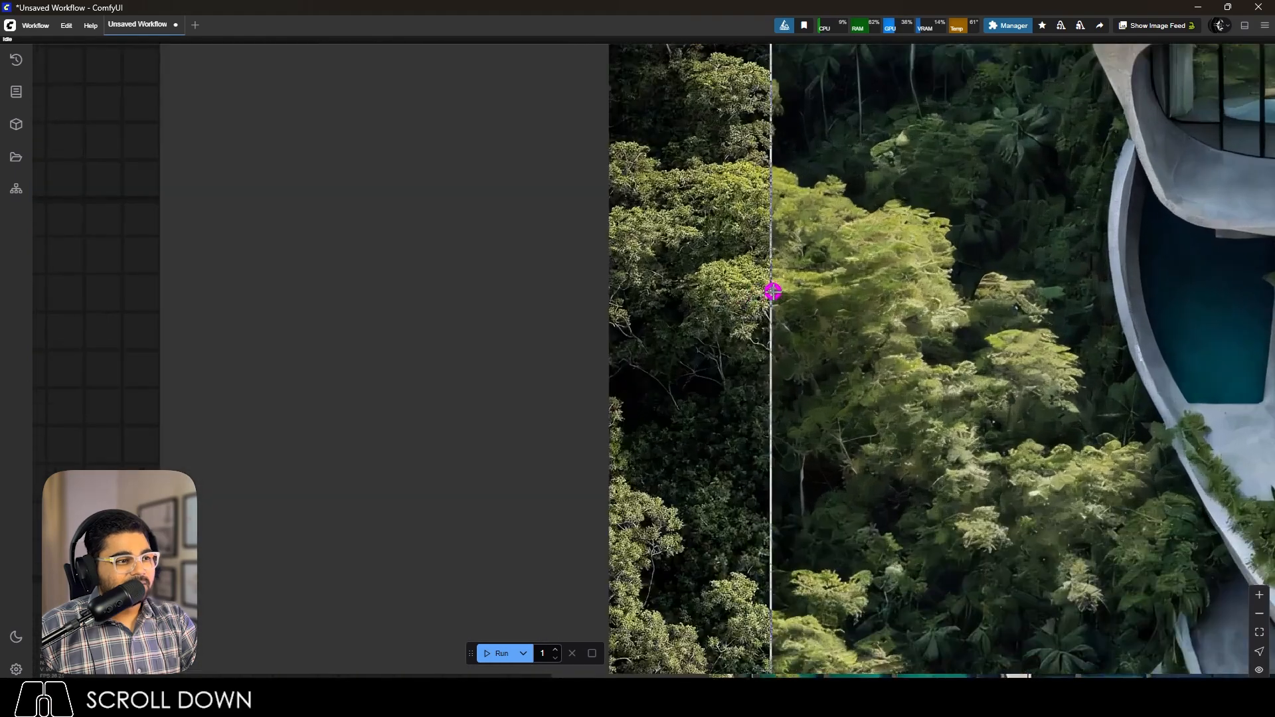
{"action": "scroll", "coordinate": [661, 289], "scroll_direction": "down", "scroll_amount": 6}
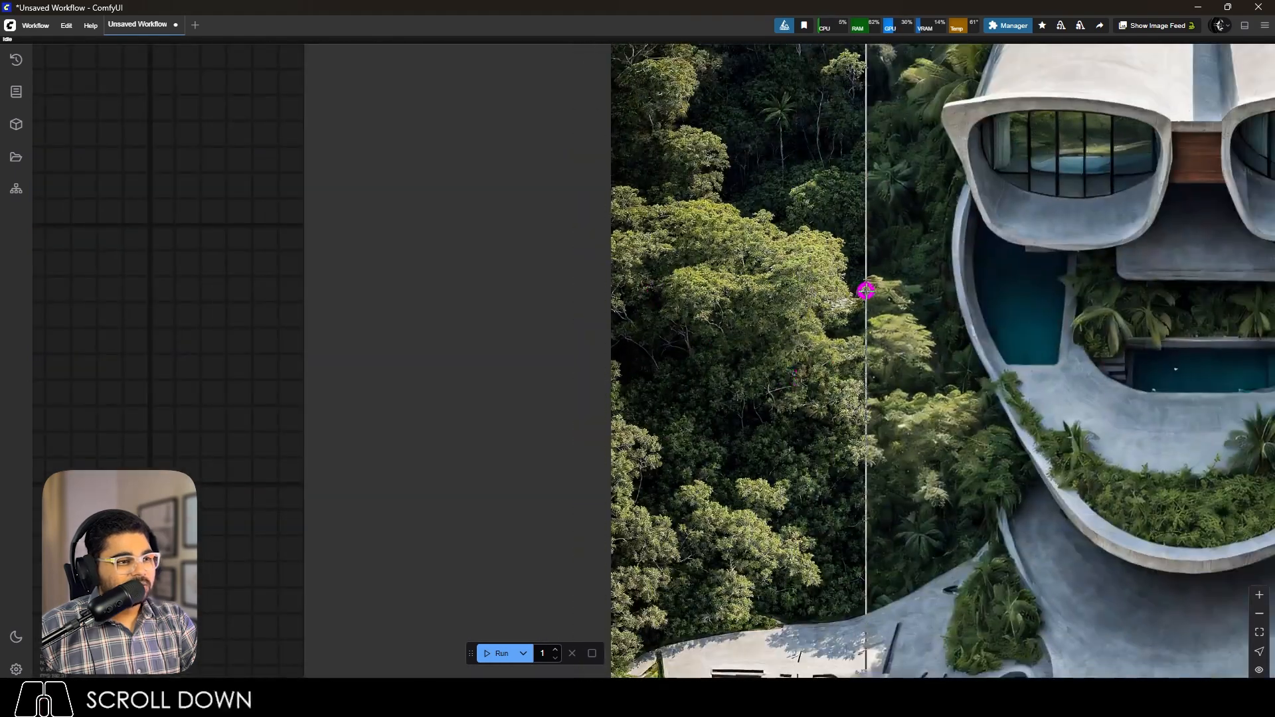
{"action": "scroll", "coordinate": [865, 288], "scroll_direction": "down", "scroll_amount": 9}
{"action": "scroll", "coordinate": [865, 125], "scroll_direction": "up", "scroll_amount": 14}
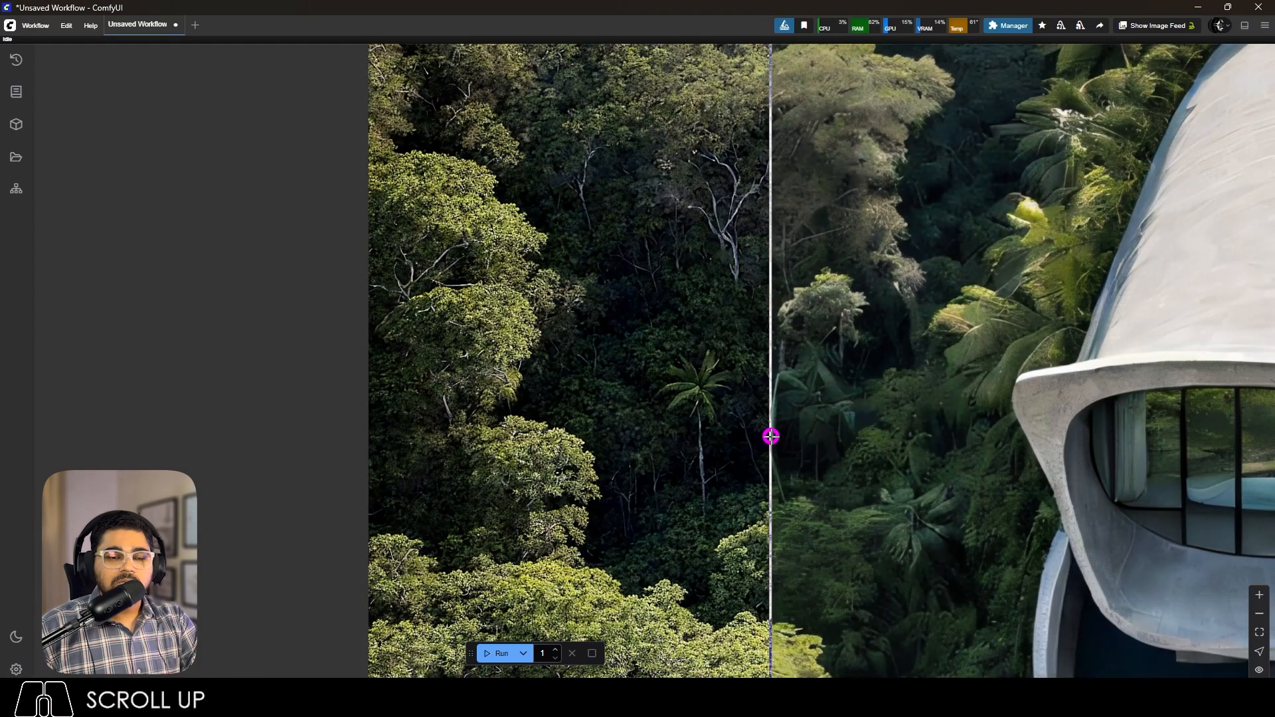
{"action": "scroll", "coordinate": [770, 435], "scroll_direction": "down", "scroll_amount": 6}
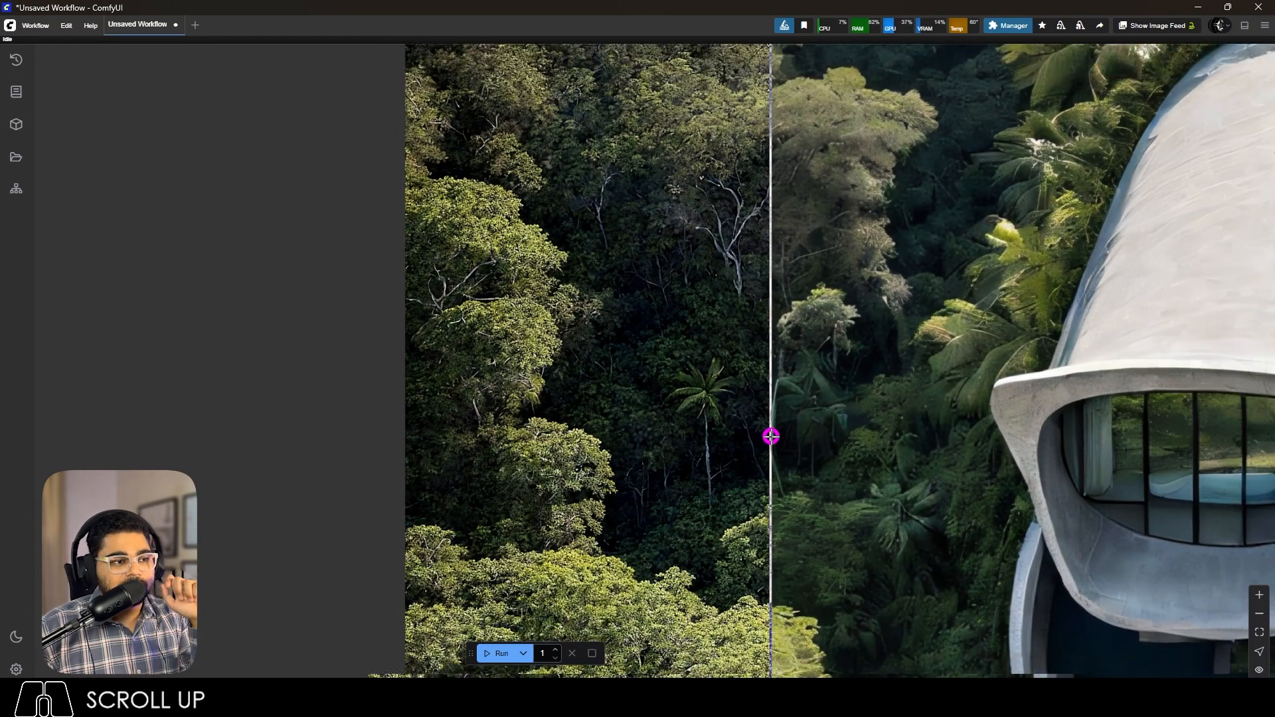
{"action": "scroll", "coordinate": [988, 435], "scroll_direction": "up", "scroll_amount": 8}
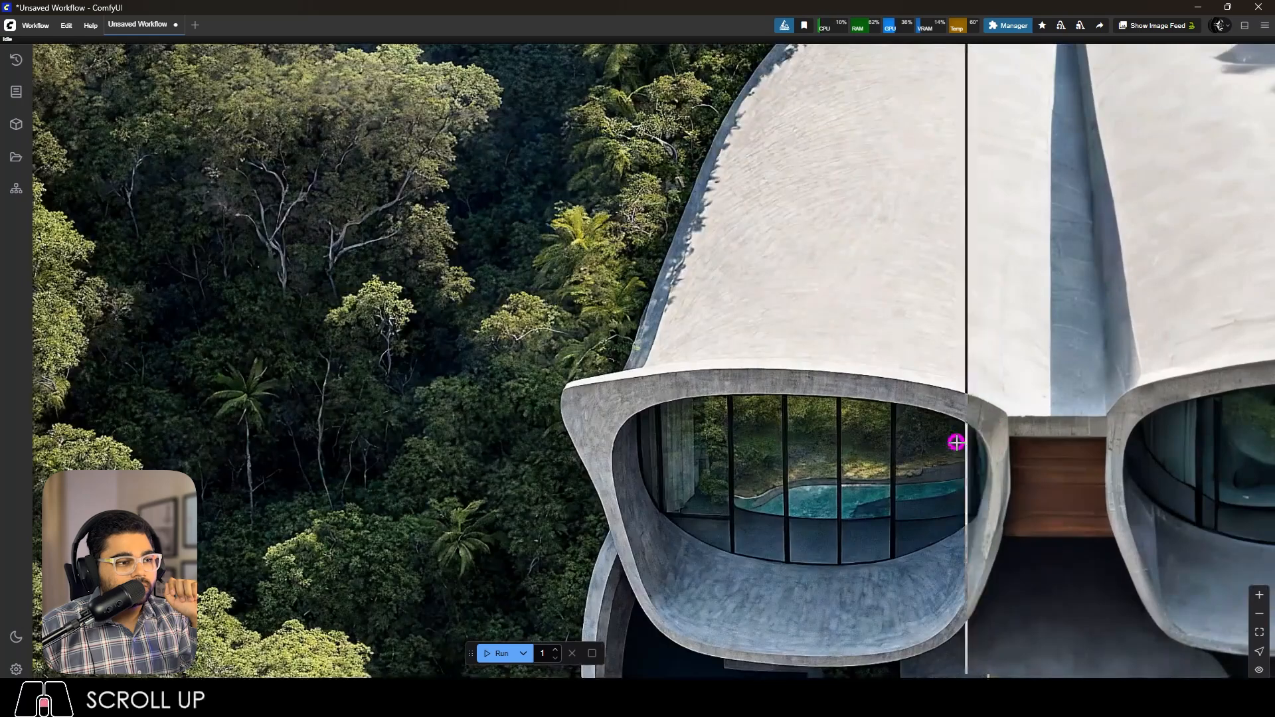
{"action": "scroll", "coordinate": [863, 333], "scroll_direction": "down", "scroll_amount": 8}
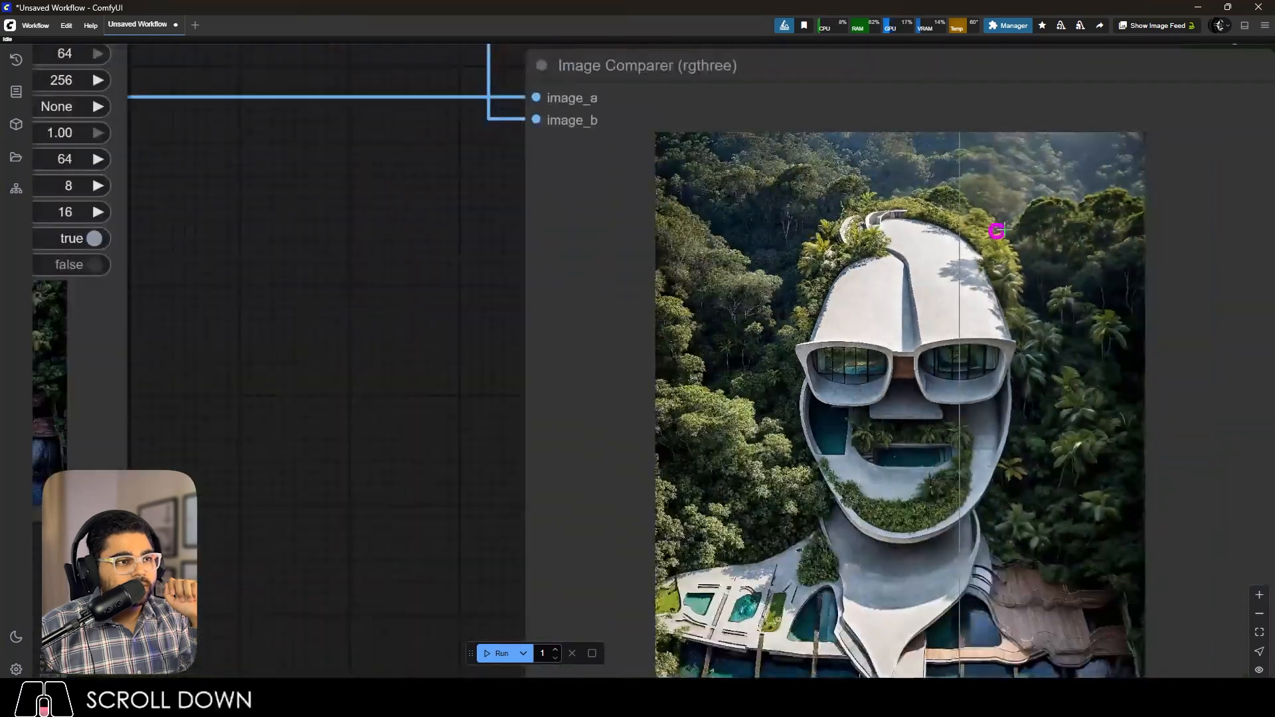
Compare the full-size upscale's jungle edge, grid pools, terrace and concrete neck with the original in the Image Comparer.
{"action": "scroll", "coordinate": [1049, 212], "scroll_direction": "down", "scroll_amount": 6}
{"action": "scroll", "coordinate": [1001, 201], "scroll_direction": "up", "scroll_amount": 14}
{"action": "scroll", "coordinate": [1051, 372], "scroll_direction": "up", "scroll_amount": 20}
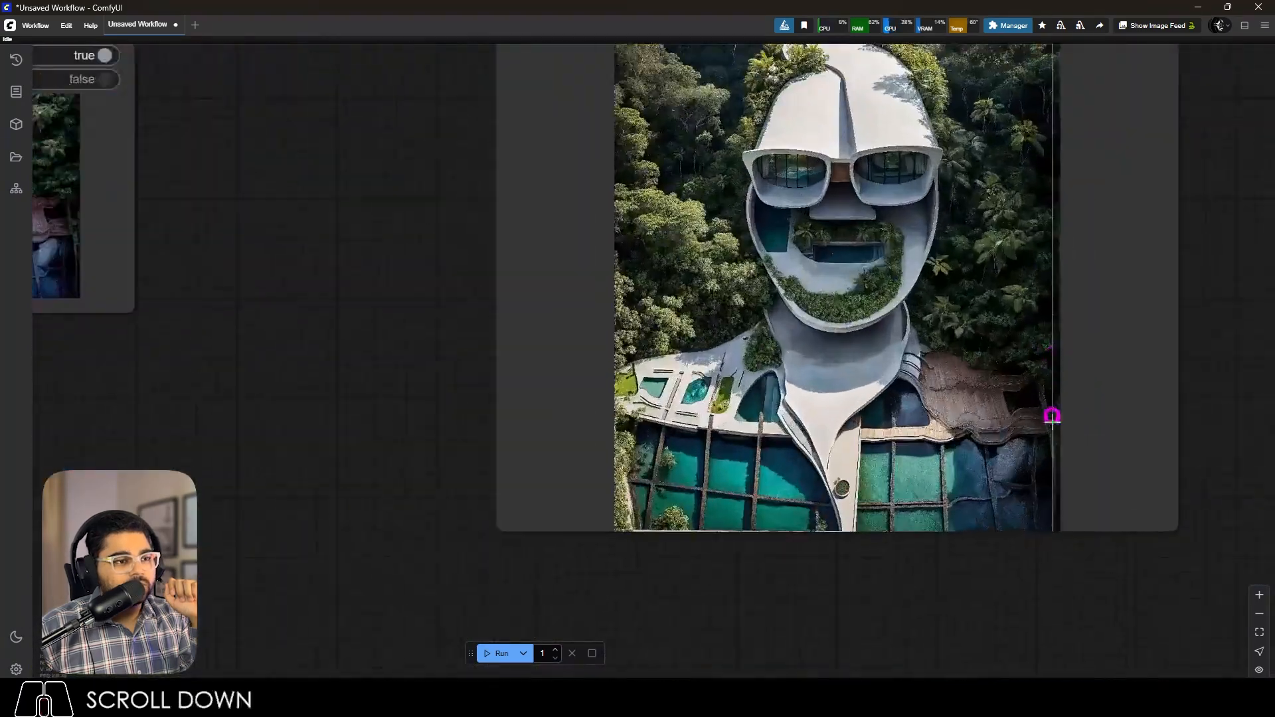
{"action": "scroll", "coordinate": [1048, 468], "scroll_direction": "down", "scroll_amount": 7}
{"action": "scroll", "coordinate": [1048, 468], "scroll_direction": "down", "scroll_amount": 7}
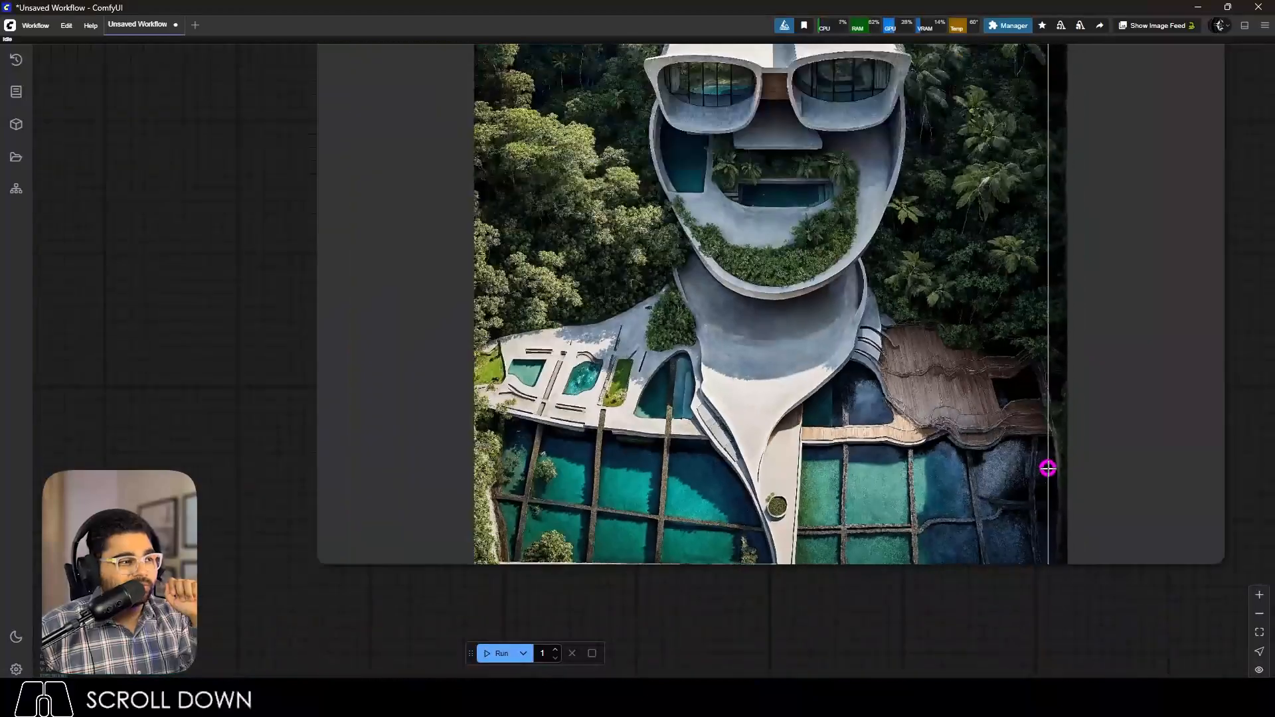
{"action": "scroll", "coordinate": [777, 247], "scroll_direction": "up", "scroll_amount": 15}
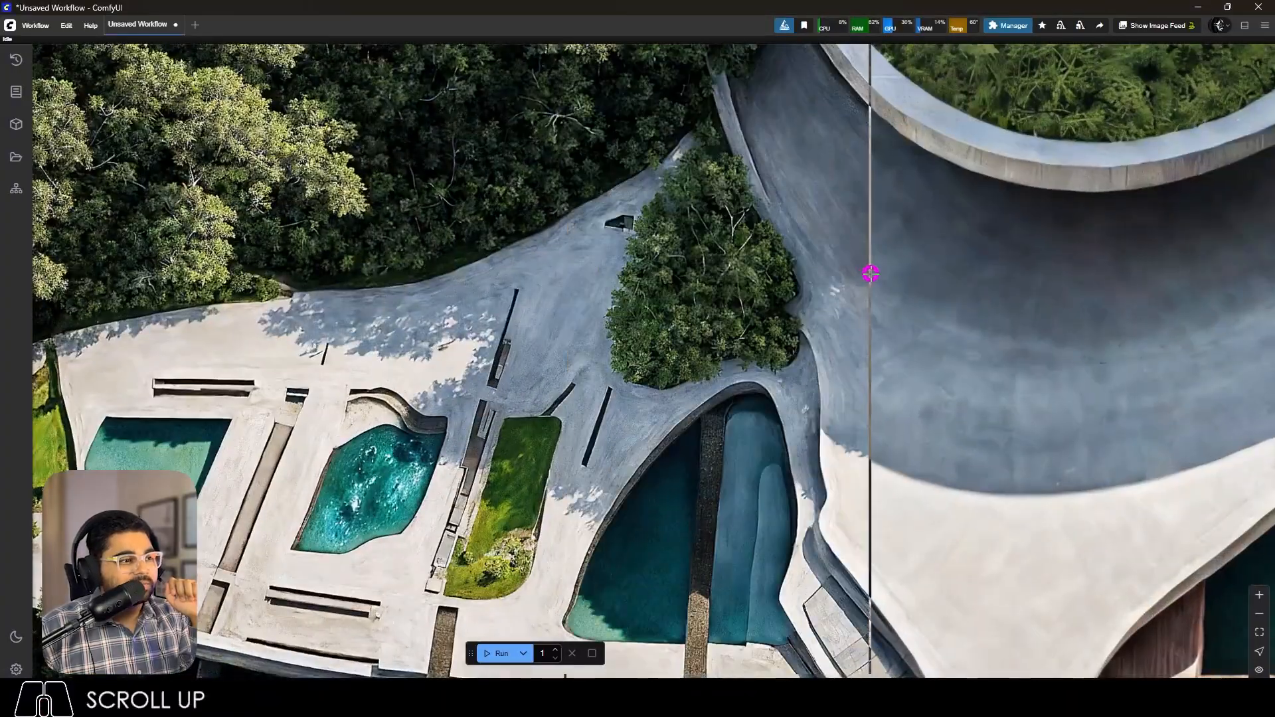
{"action": "scroll", "coordinate": [703, 217], "scroll_direction": "down", "scroll_amount": 5}
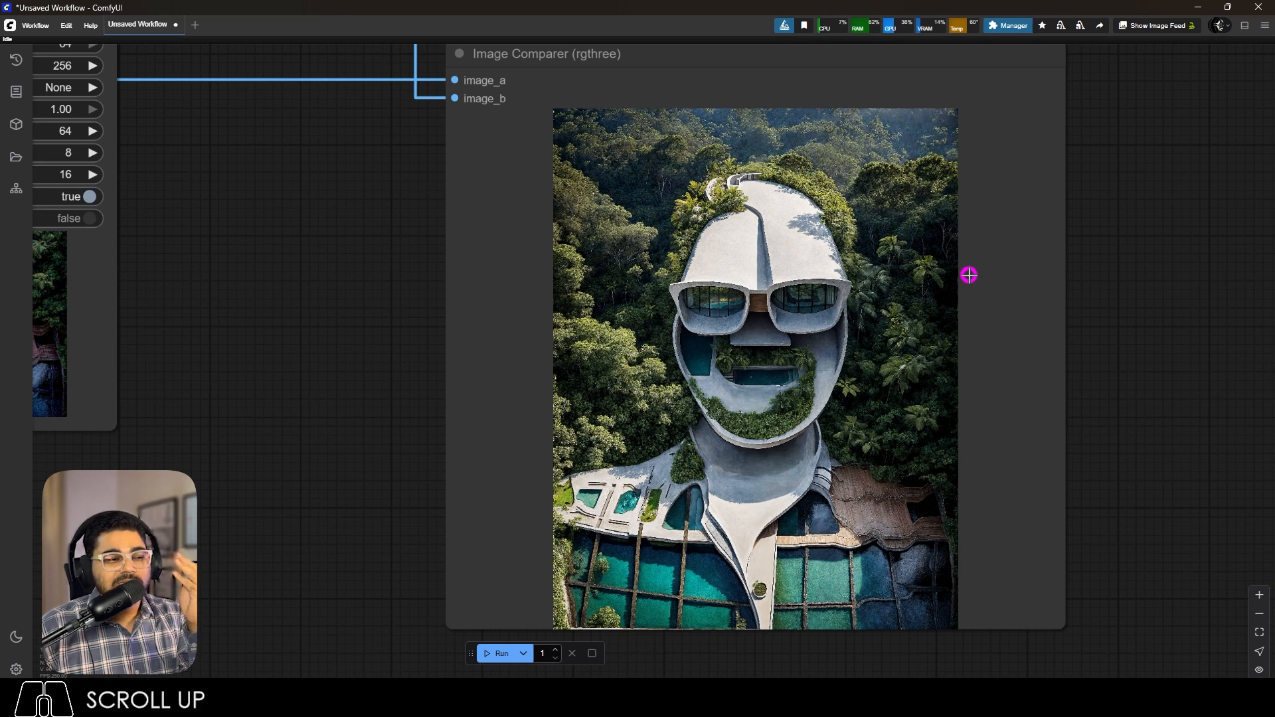
Open the newest building result from the queue and flip repeatedly between it and the previous building result to compare them.
{"action": "left_click", "coordinate": [16, 59]}
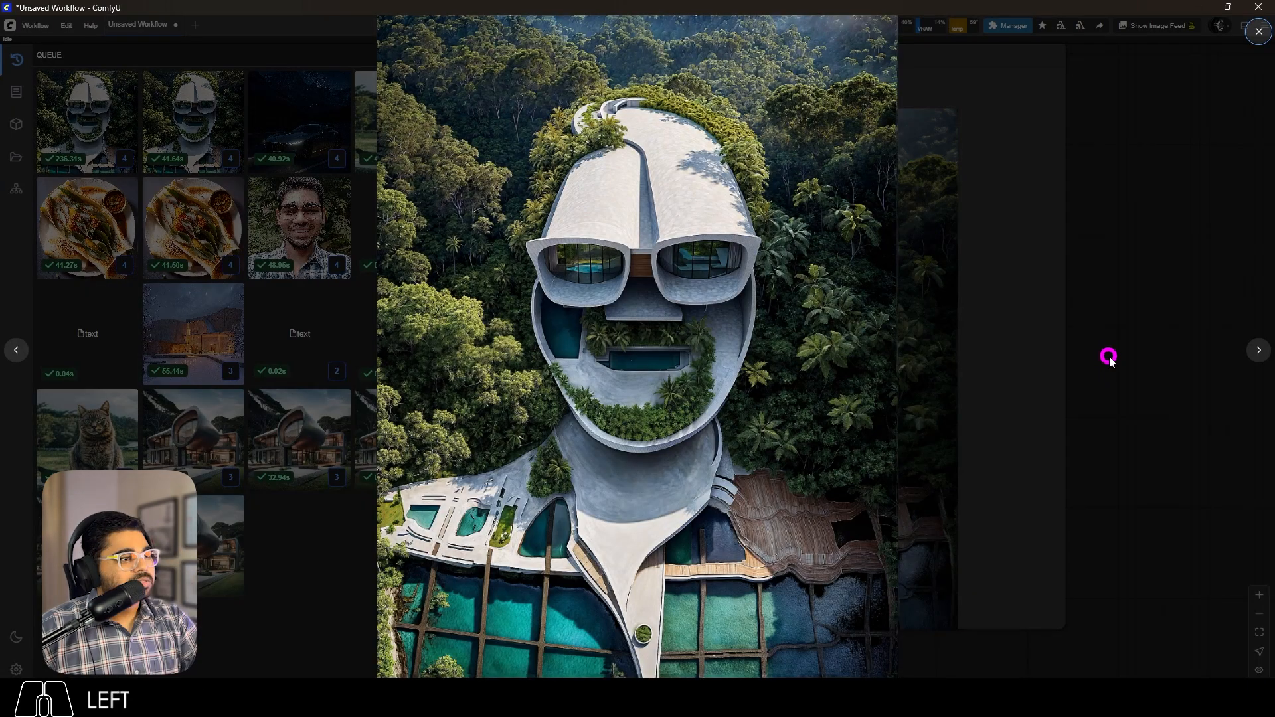
{"action": "key", "text": "Right"}
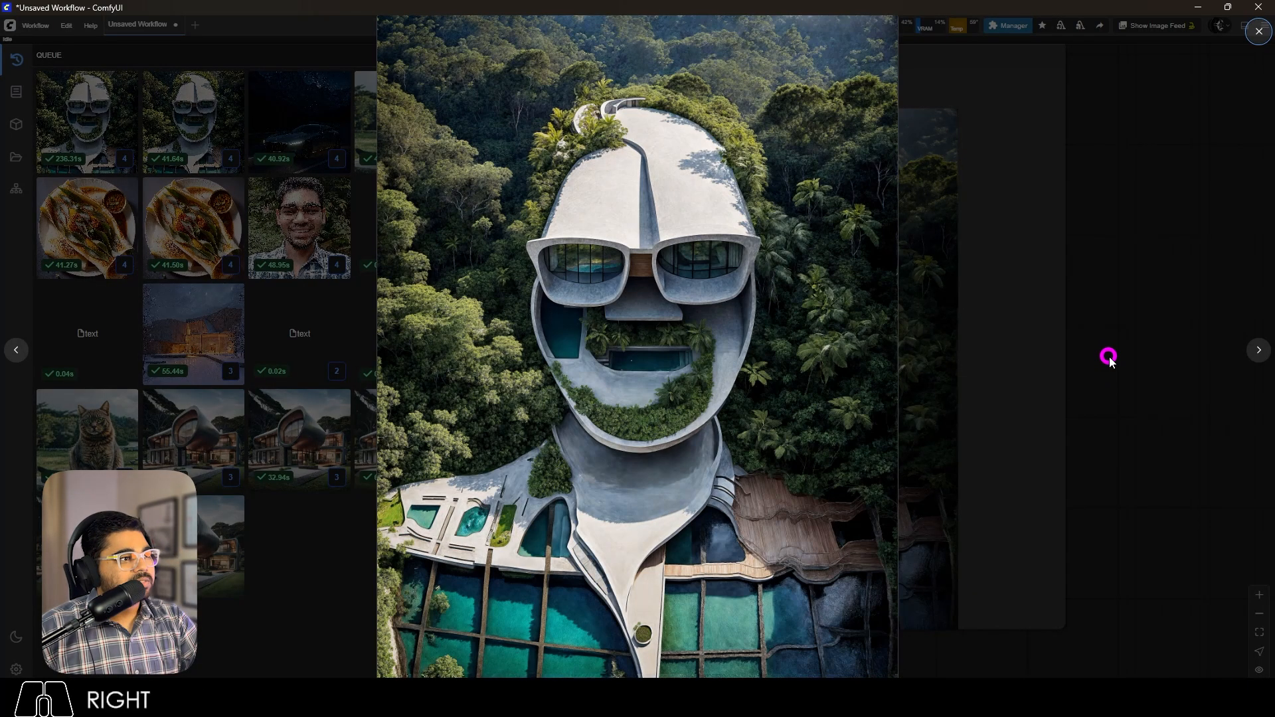
{"action": "key", "text": "Left"}
{"action": "key", "text": "Right"}
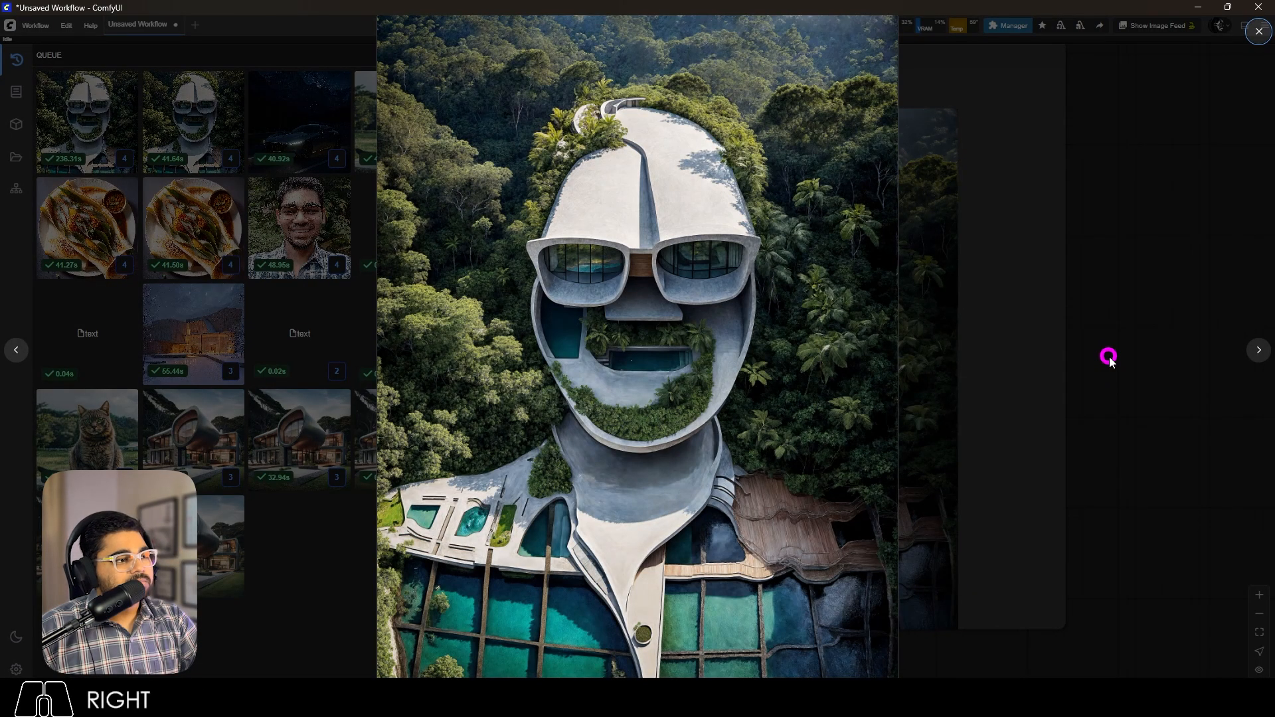
{"action": "key", "text": "Right"}
{"action": "key", "text": "Left"}
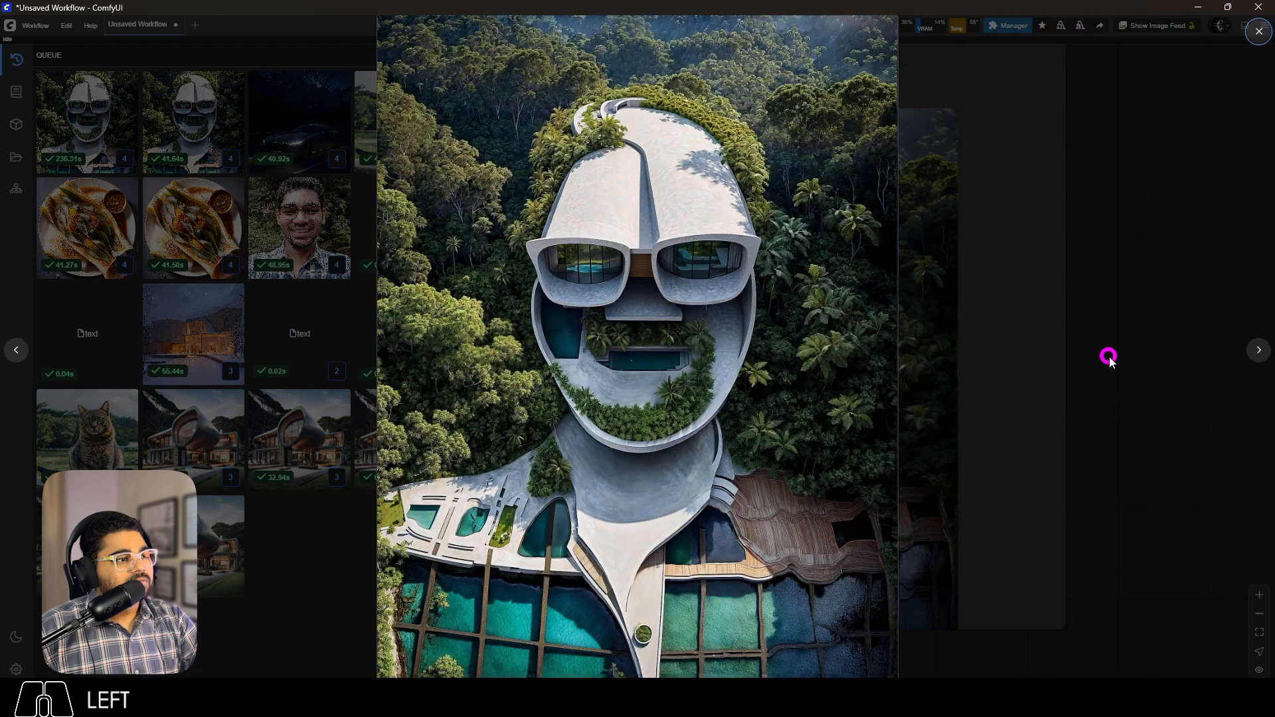
{"action": "key", "text": "Right"}
{"action": "key", "text": "Left"}
{"action": "key", "text": "Right"}
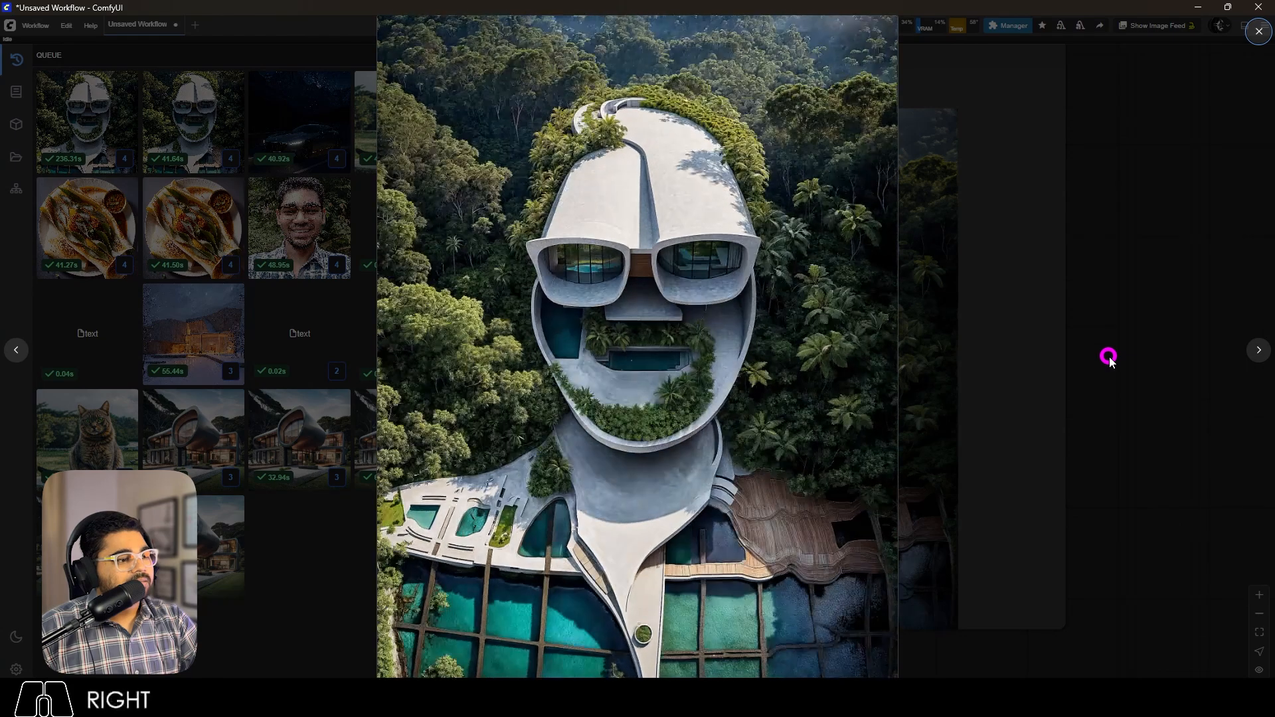
{"action": "key", "text": "Left"}
{"action": "key", "text": "Right"}
{"action": "key", "text": "Left"}
{"action": "key", "text": "Right"}
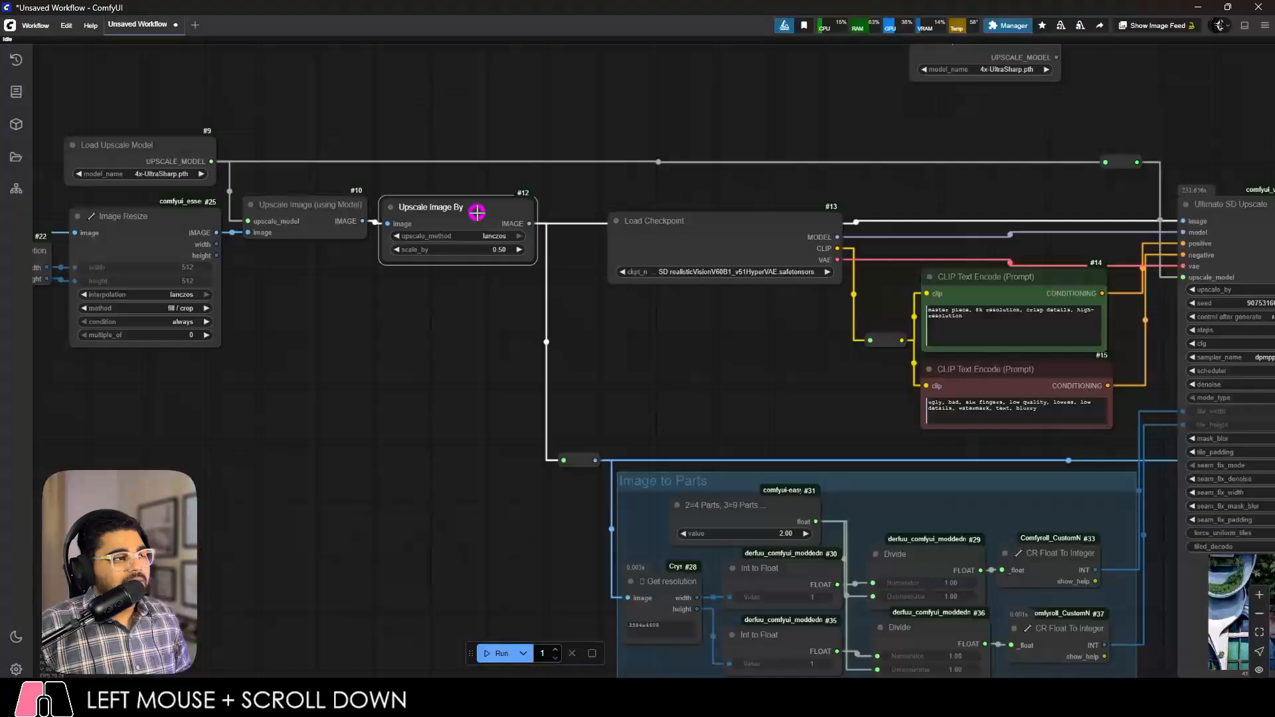
Place the Upscale Image By node back in line between Upscale Image (using Model) and Load Checkpoint.
{"action": "left_click_drag", "start_coordinate": [475, 213], "coordinate": [477, 208]}
{"action": "scroll", "coordinate": [634, 299], "scroll_direction": "down", "scroll_amount": 5}
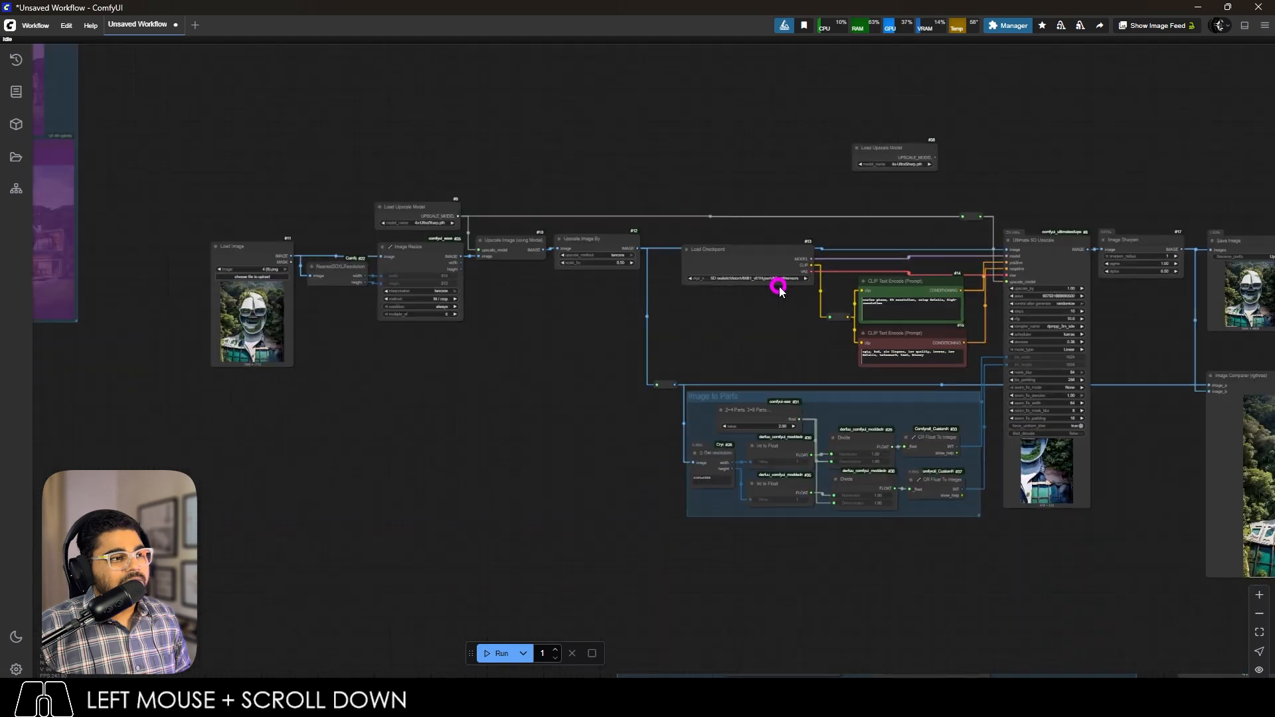
Look over the source images available to the Load Image node and leave the file selection without choosing one.
{"action": "scroll", "coordinate": [265, 270], "scroll_direction": "up", "scroll_amount": 6}
{"action": "left_click", "coordinate": [282, 296]}
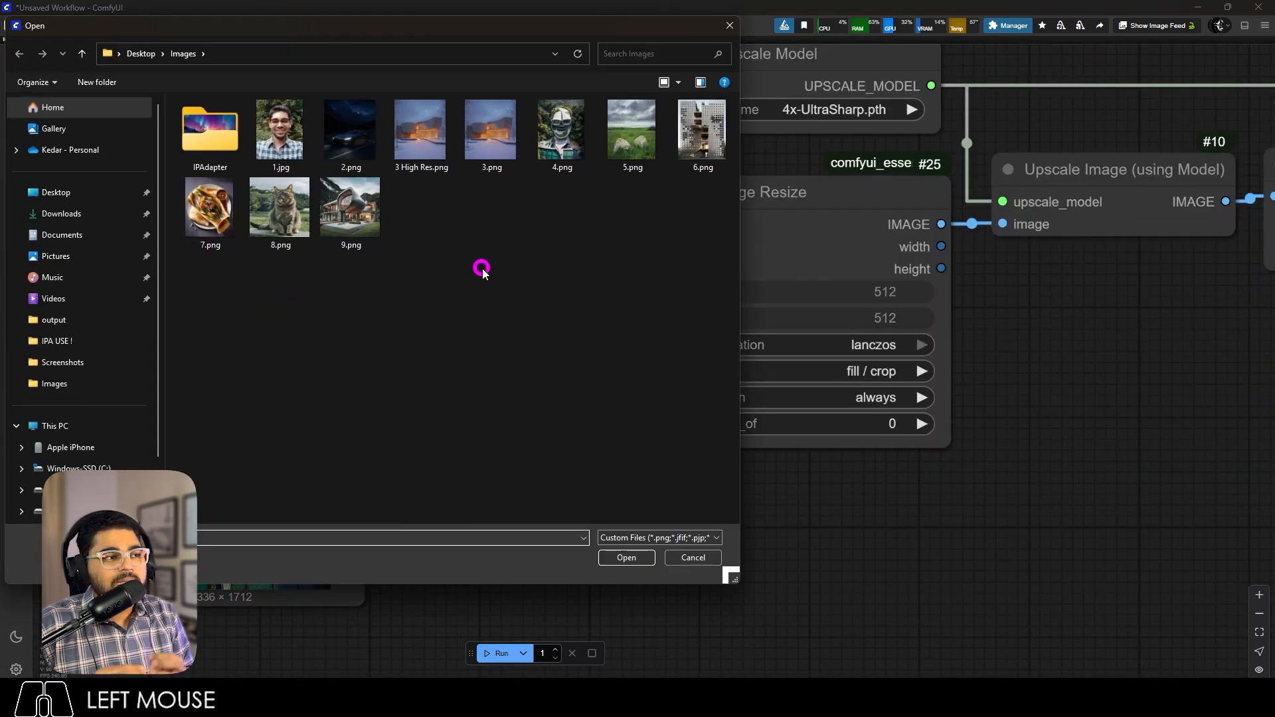
{"action": "left_click", "coordinate": [692, 557]}
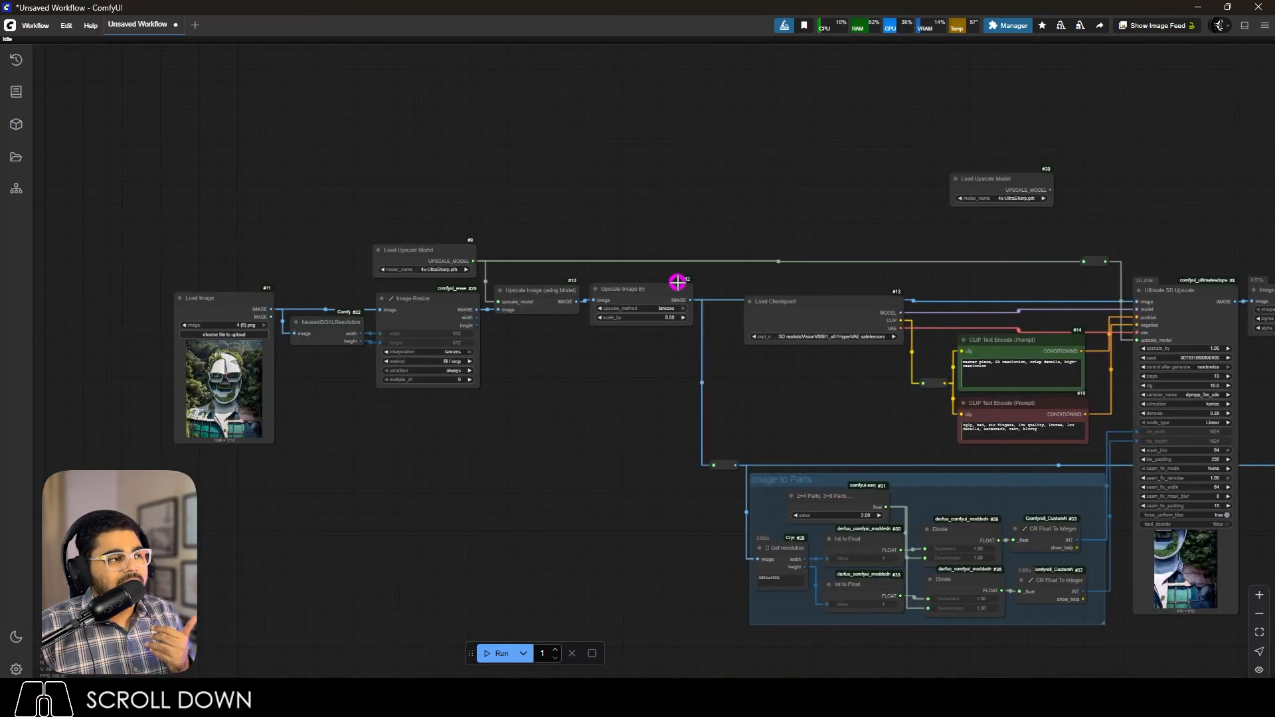
{"action": "scroll", "coordinate": [690, 280], "scroll_direction": "up", "scroll_amount": 5}
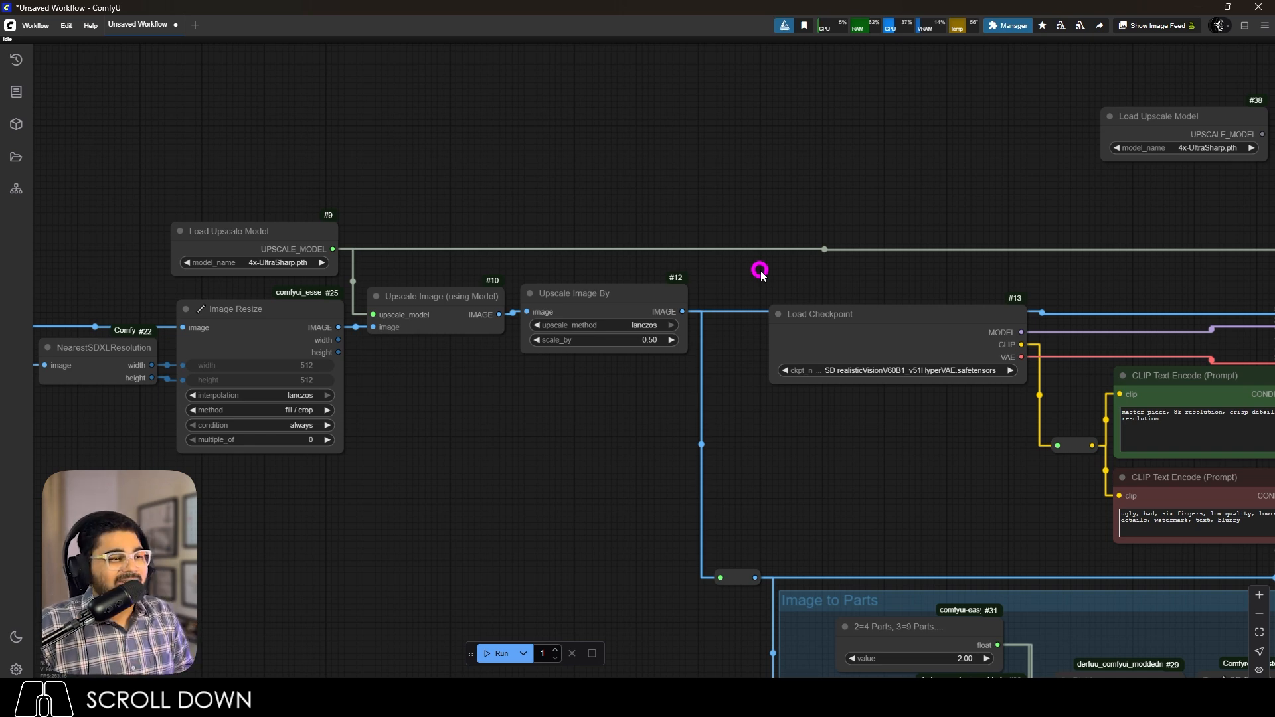
{"action": "scroll", "coordinate": [637, 233], "scroll_direction": "down", "scroll_amount": 5}
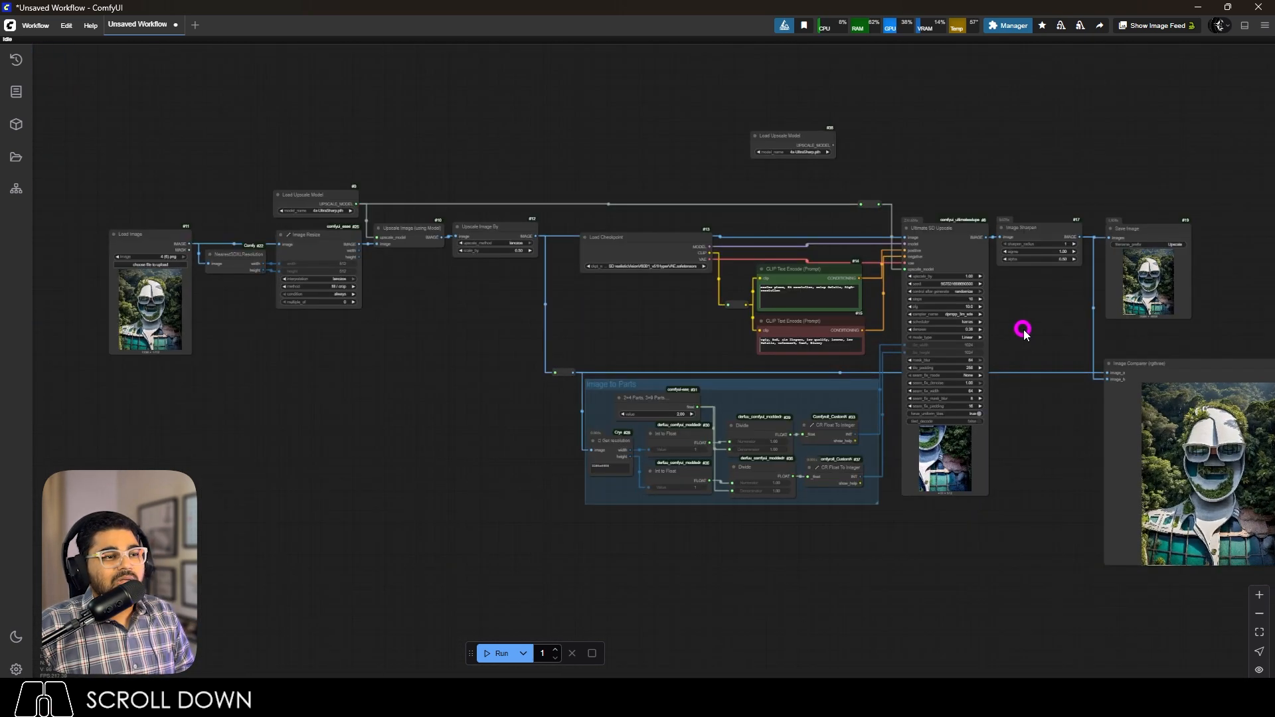
{"action": "left_click_drag", "start_coordinate": [1022, 329], "coordinate": [911, 333]}
{"action": "scroll", "coordinate": [1110, 326], "scroll_direction": "up", "scroll_amount": 2}
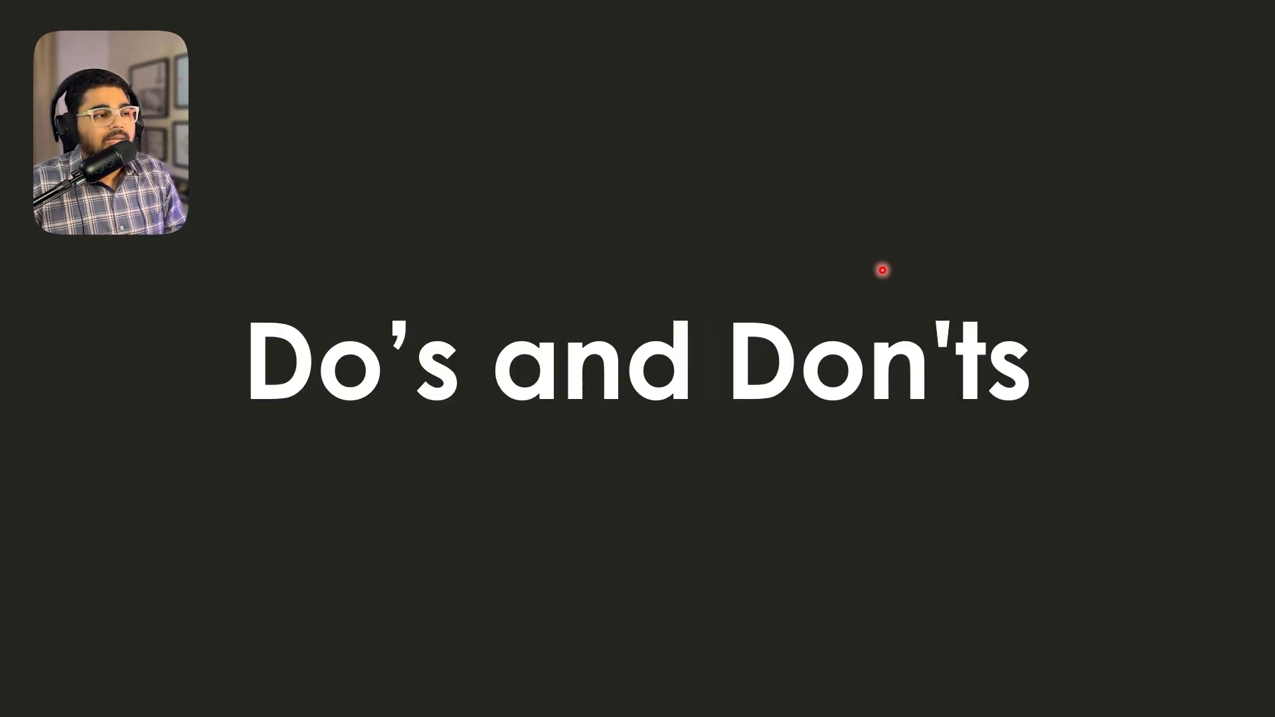
{"action": "left_click", "coordinate": [882, 270]}
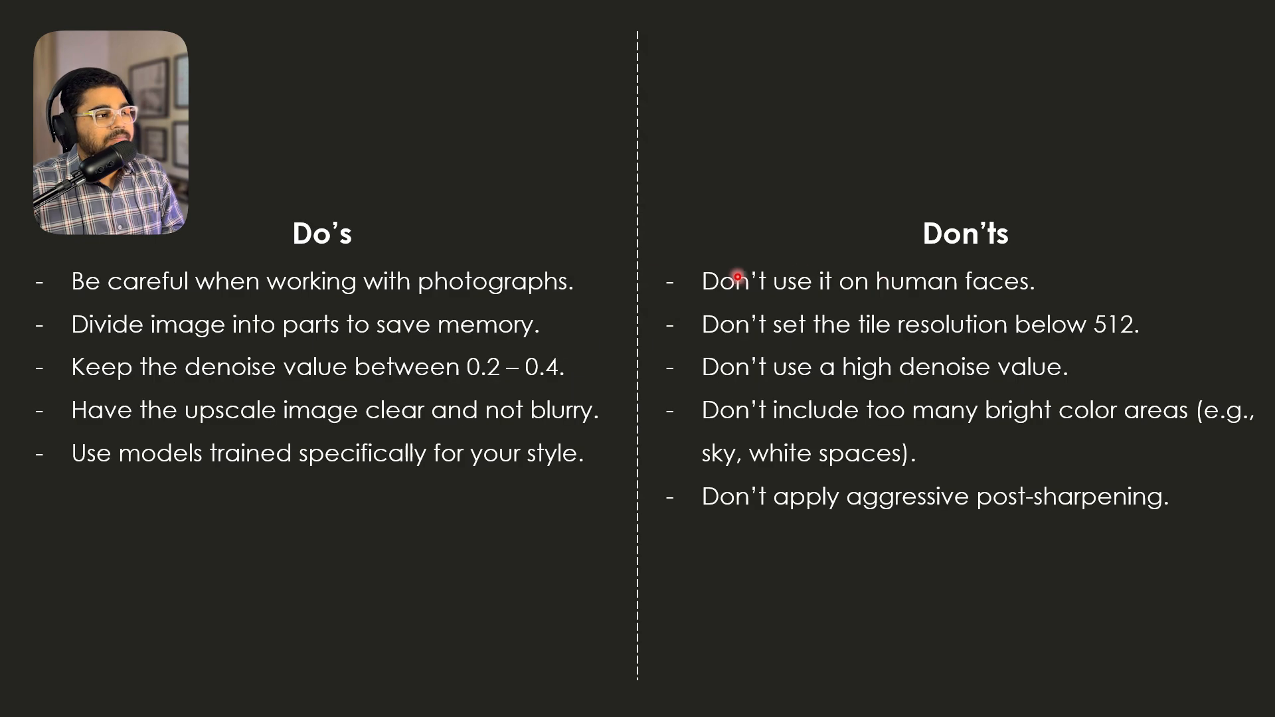